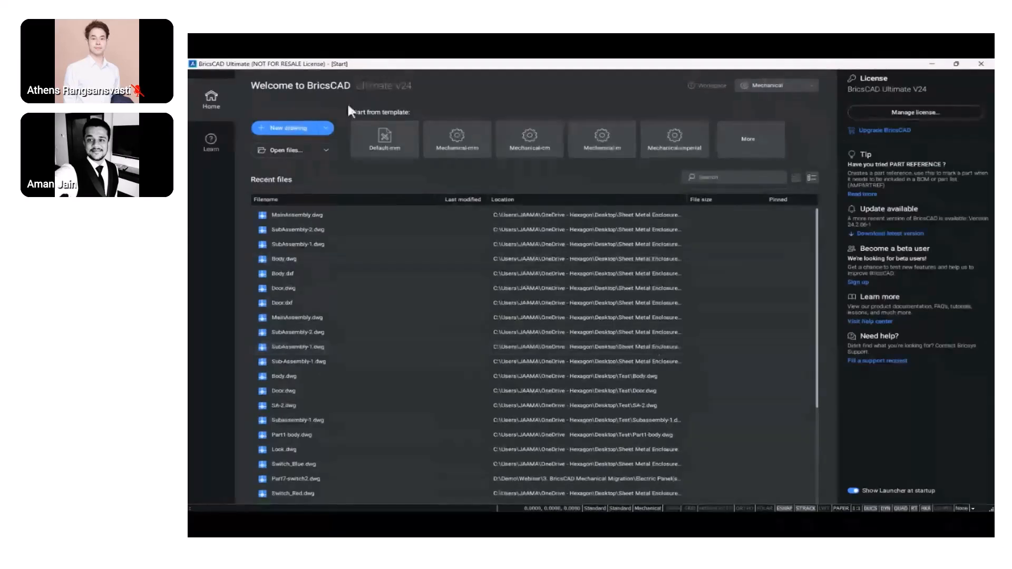
Start a new drawing, hide the BOM Manager and bring up the sheet metal tools
{"action": "left_click", "coordinate": [298, 128]}
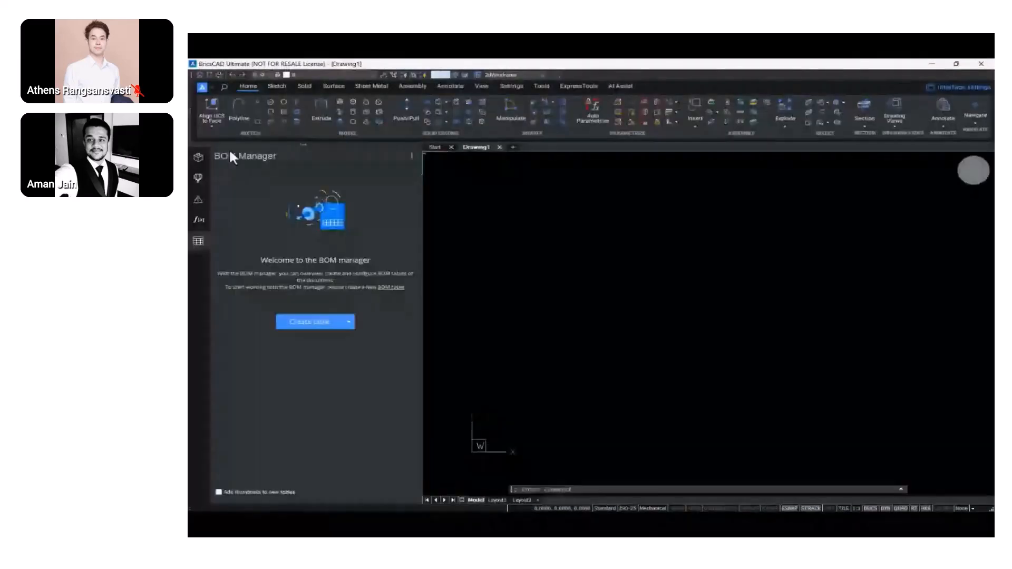
{"action": "left_click", "coordinate": [198, 241]}
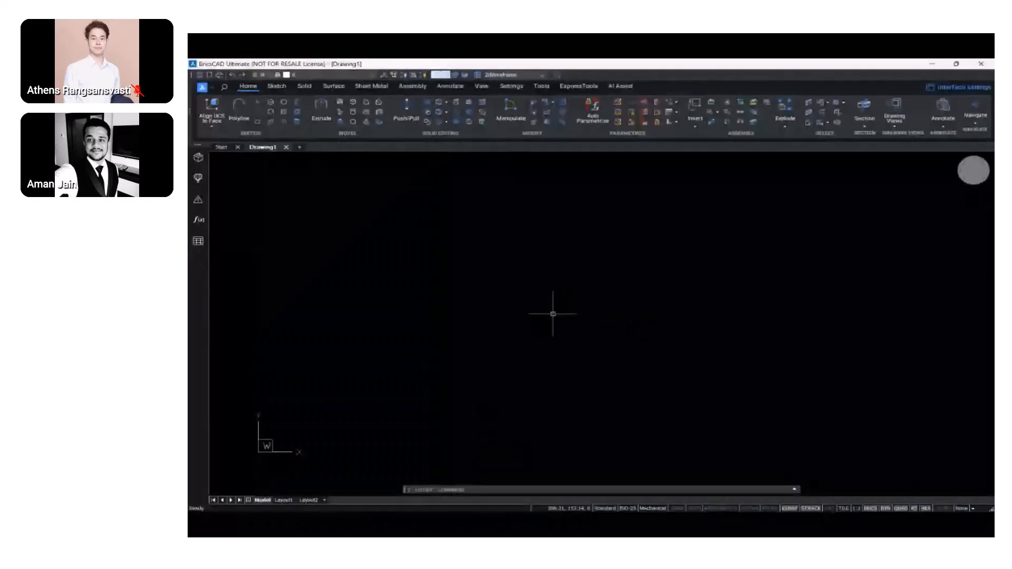
{"action": "left_click", "coordinate": [375, 87]}
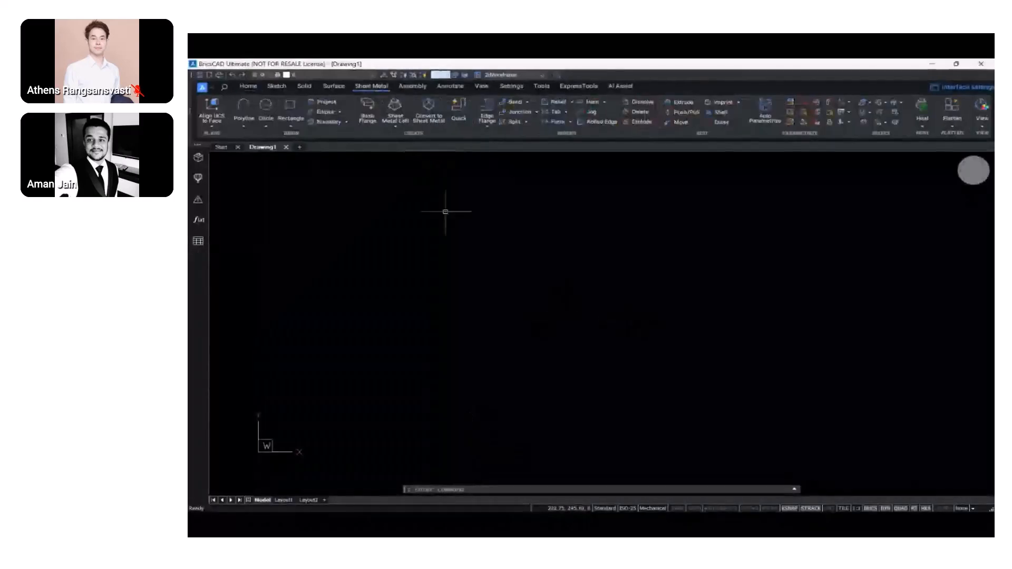
Draw a rectangle 780 wide by 700 high in the empty model space
{"action": "scroll", "coordinate": [465, 239], "scroll_direction": "down", "scroll_amount": 4}
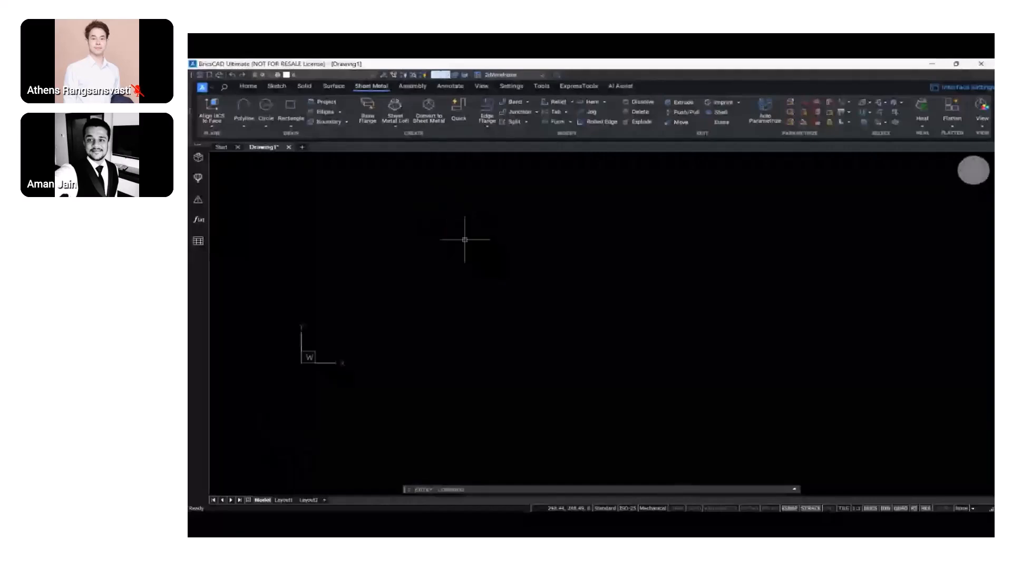
{"action": "type", "text": "REC"}
{"action": "key", "text": "Return"}
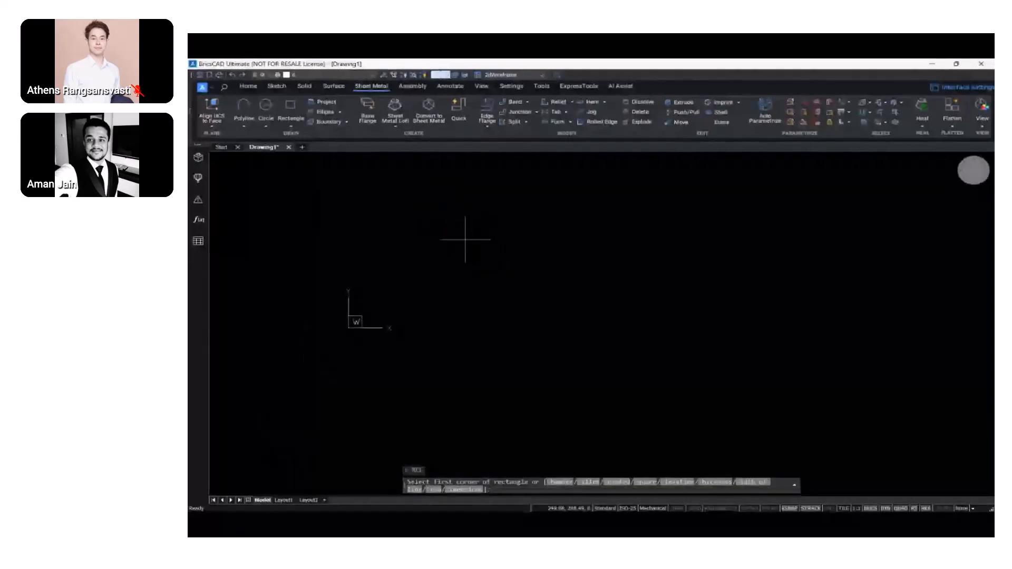
{"action": "left_click", "coordinate": [472, 217]}
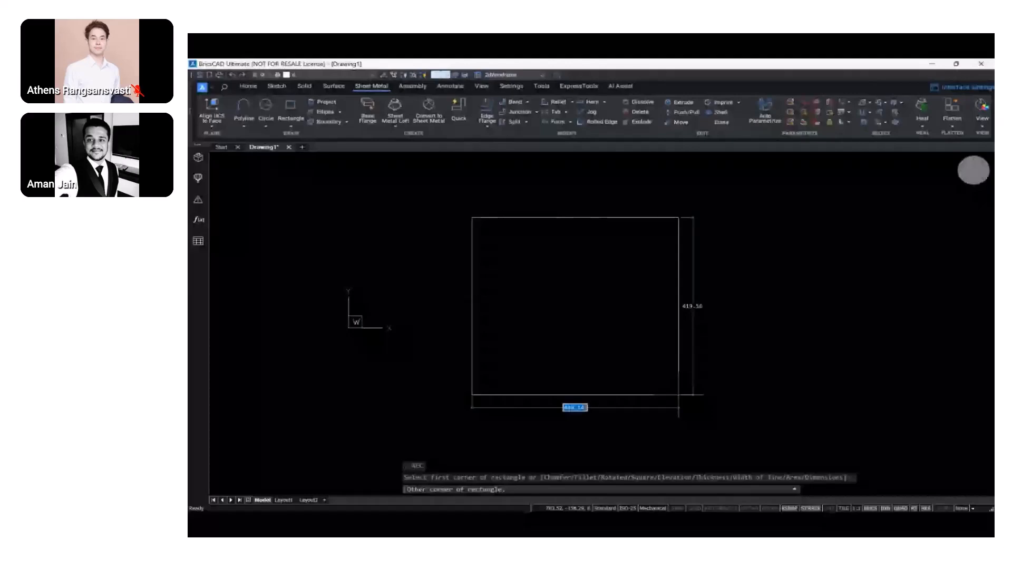
{"action": "type", "text": "700"}
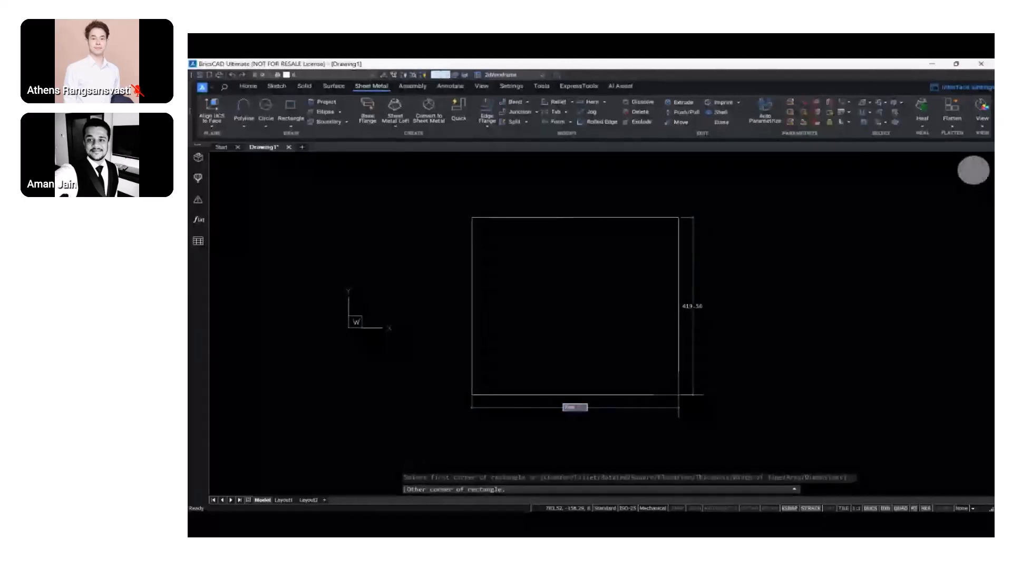
{"action": "key", "text": "Tab"}
{"action": "type", "text": "3"}
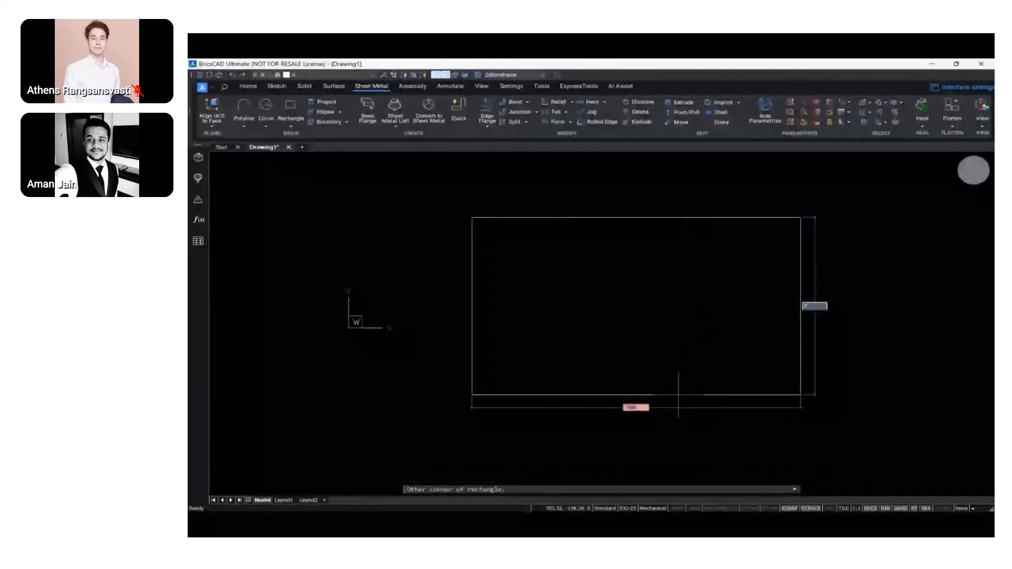
{"action": "type", "text": "00"}
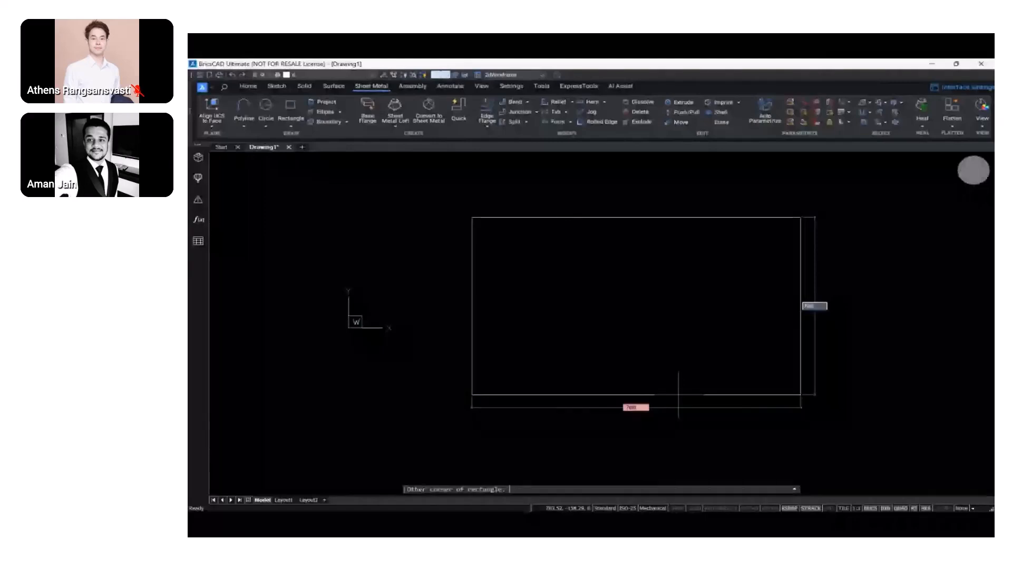
{"action": "key", "text": "Return"}
{"action": "scroll", "coordinate": [679, 397], "scroll_direction": "down", "scroll_amount": 2}
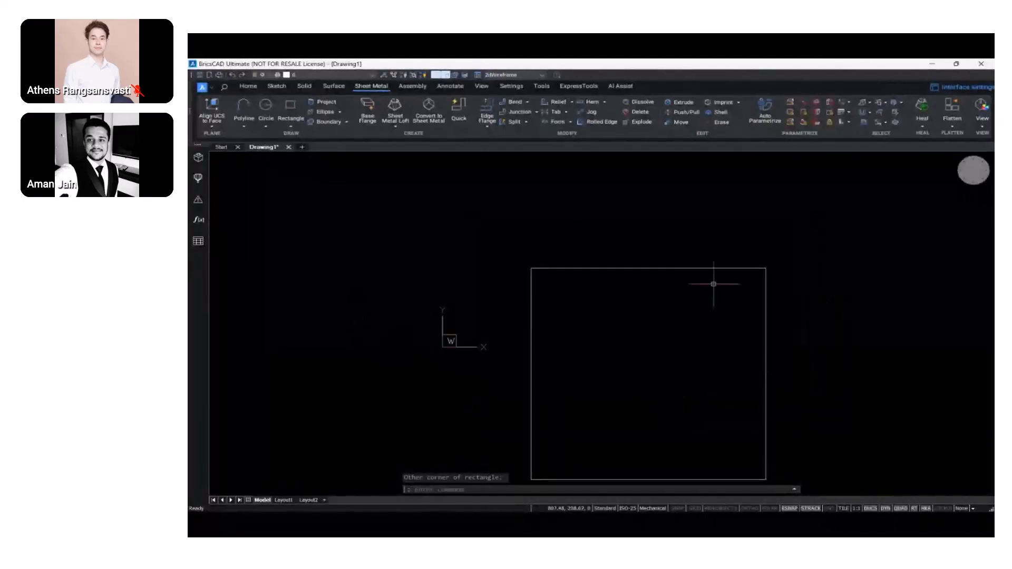
{"action": "middle_click_drag", "start_coordinate": [680, 350], "coordinate": [649, 308]}
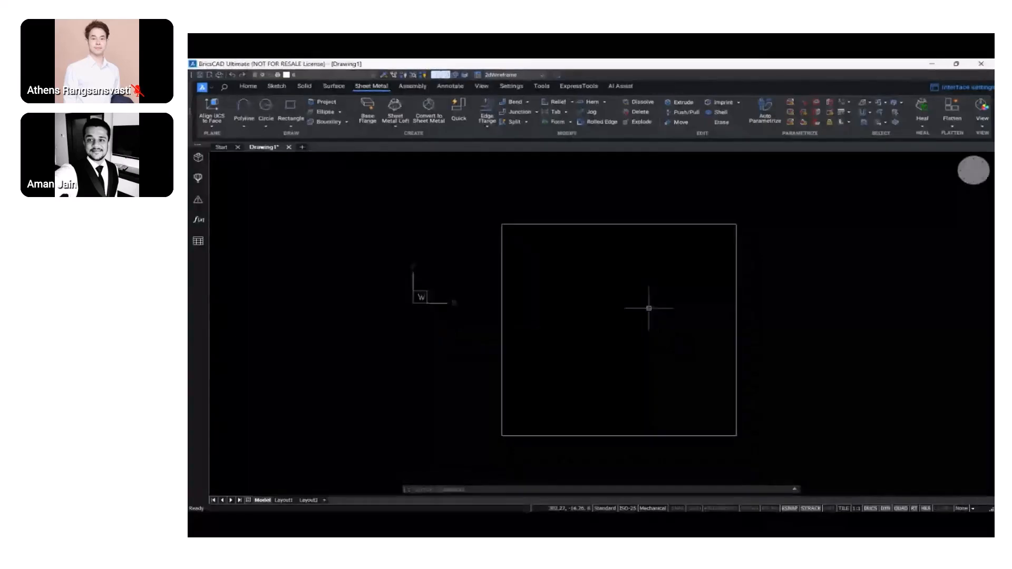
Move the rectangle from its centre point to the origin at 0,0,0
{"action": "type", "text": "a"}
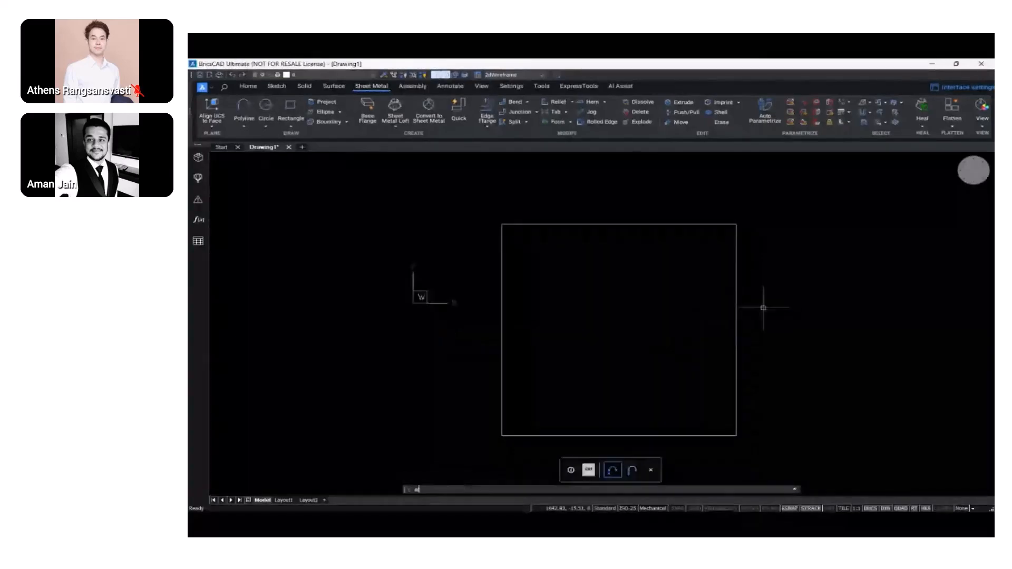
{"action": "key", "text": "Return"}
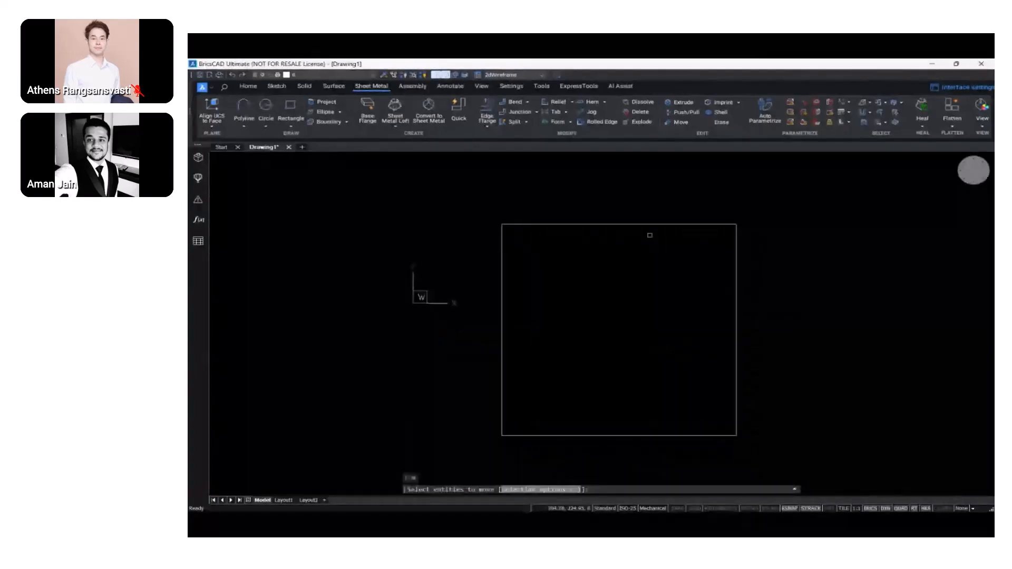
{"action": "left_click", "coordinate": [628, 226]}
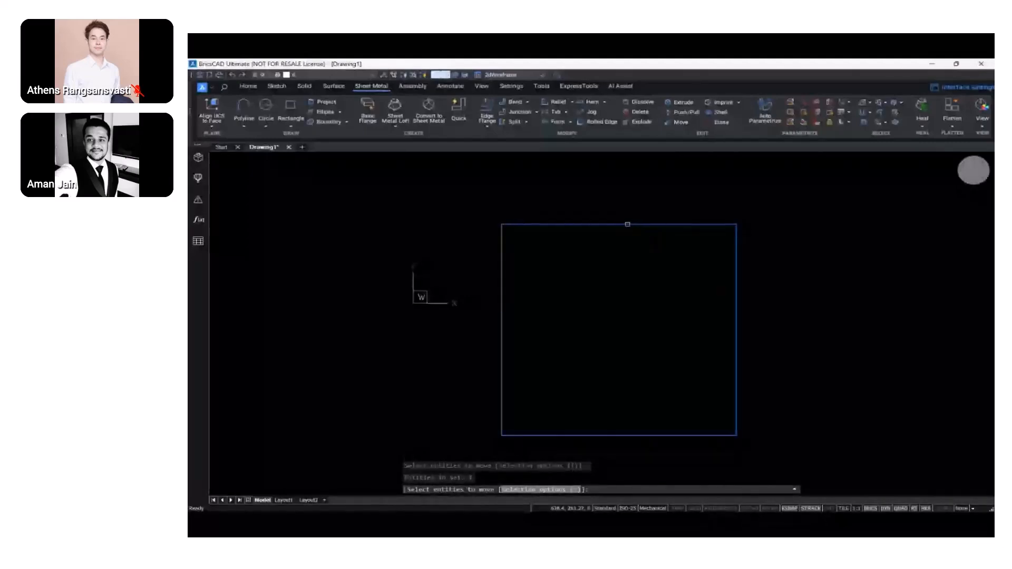
{"action": "key", "text": "Return"}
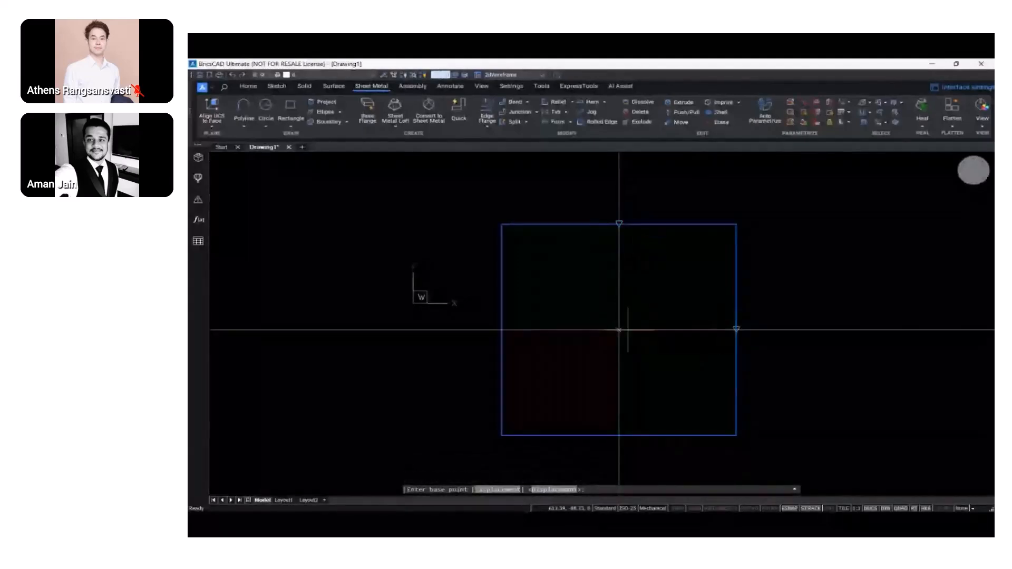
{"action": "left_click", "coordinate": [619, 330]}
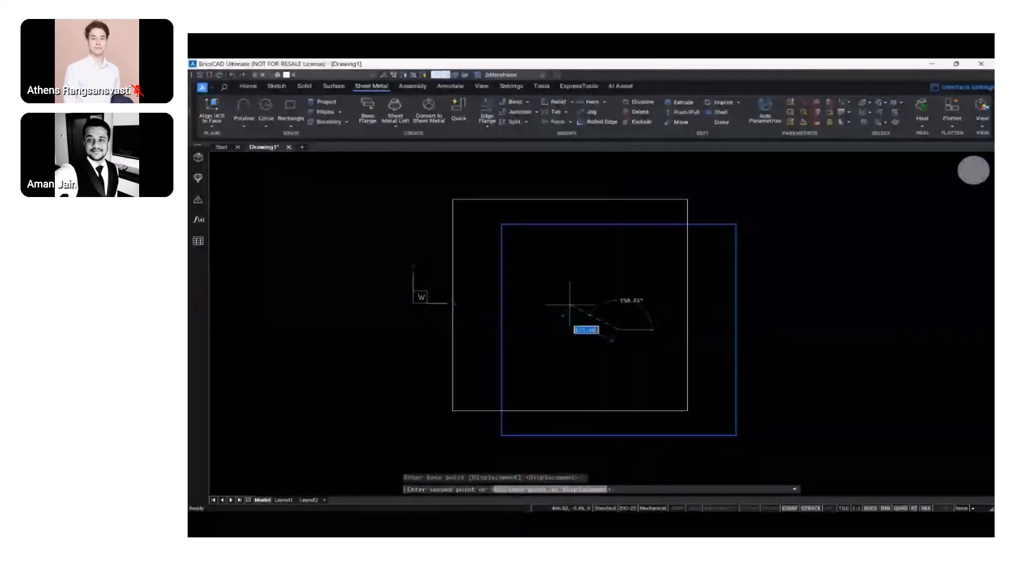
{"action": "type", "text": "0,0,"}
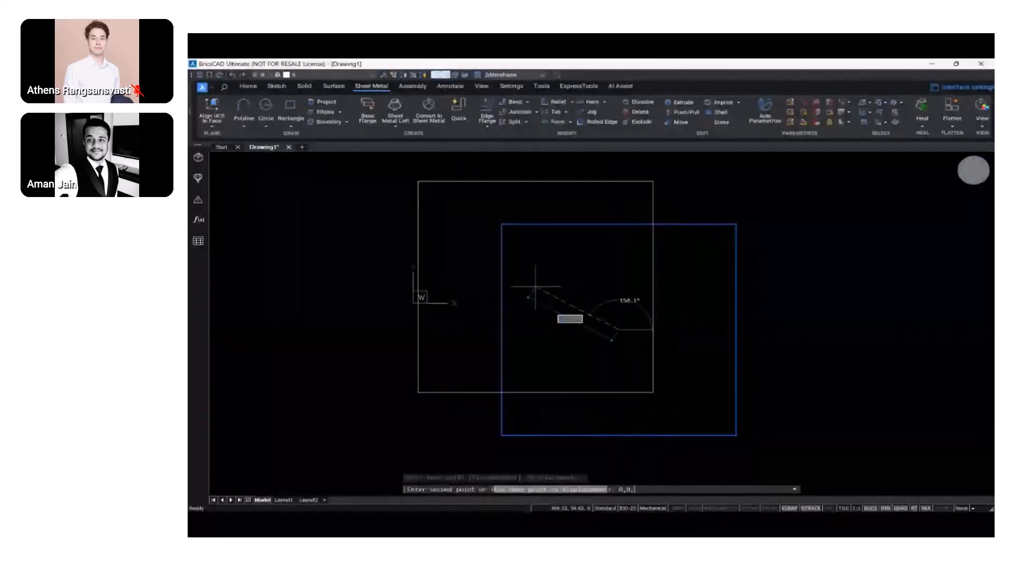
{"action": "type", "text": "0"}
{"action": "key", "text": "Return"}
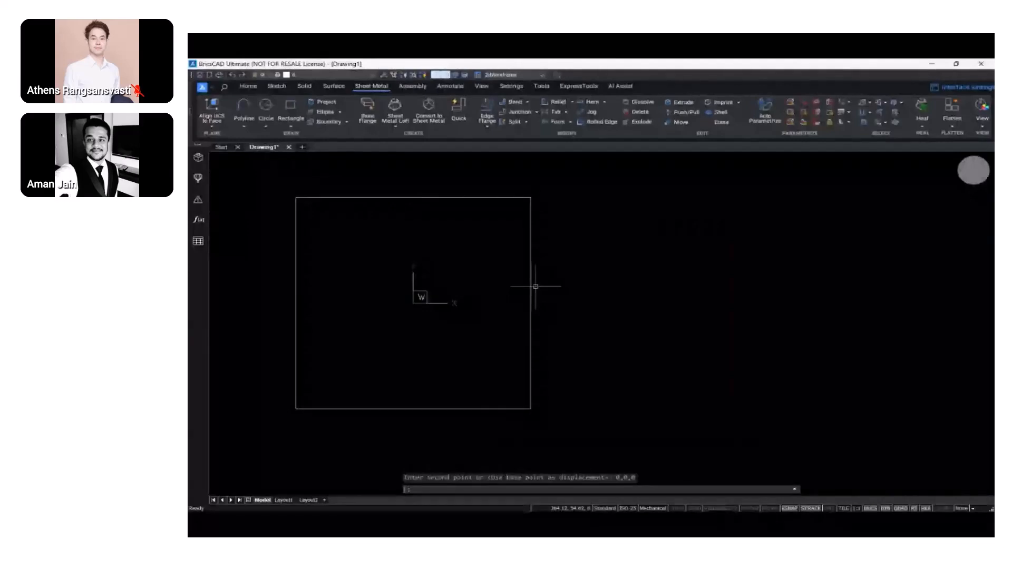
In an isometric view, create a base flange from the rectangle with the Down option and apply the Modeling visual style
{"action": "type", "text": "z"}
{"action": "key", "text": "Return"}
{"action": "type", "text": "e"}
{"action": "key", "text": "Return"}
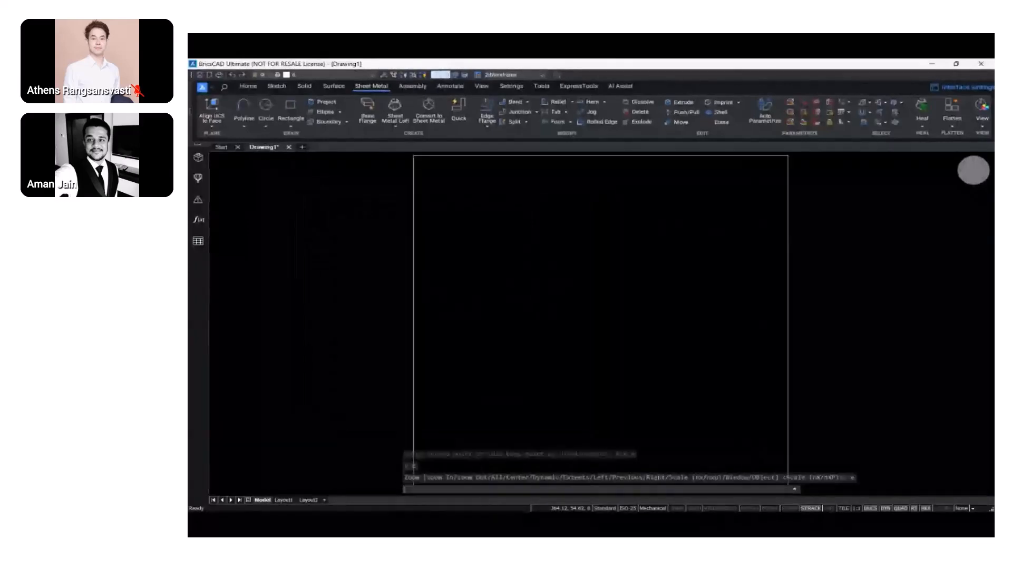
{"action": "scroll", "coordinate": [569, 286], "scroll_direction": "down", "scroll_amount": 1}
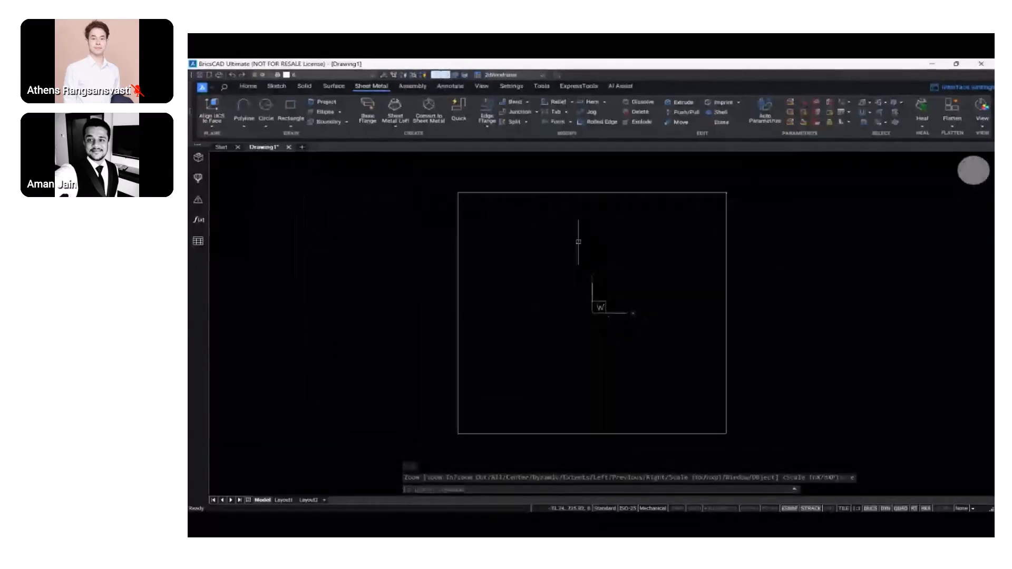
{"action": "left_click", "coordinate": [962, 178]}
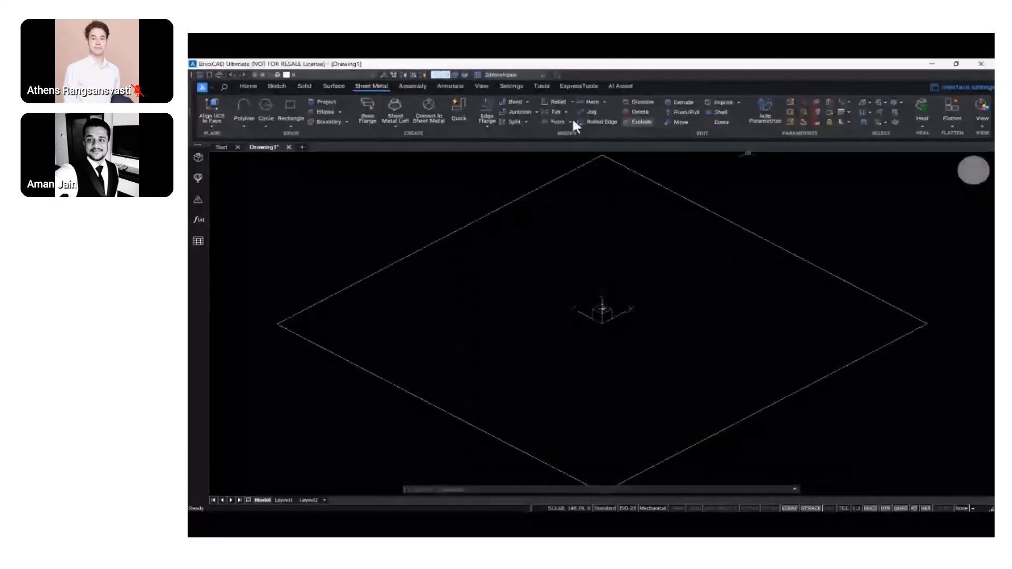
{"action": "left_click", "coordinate": [369, 124]}
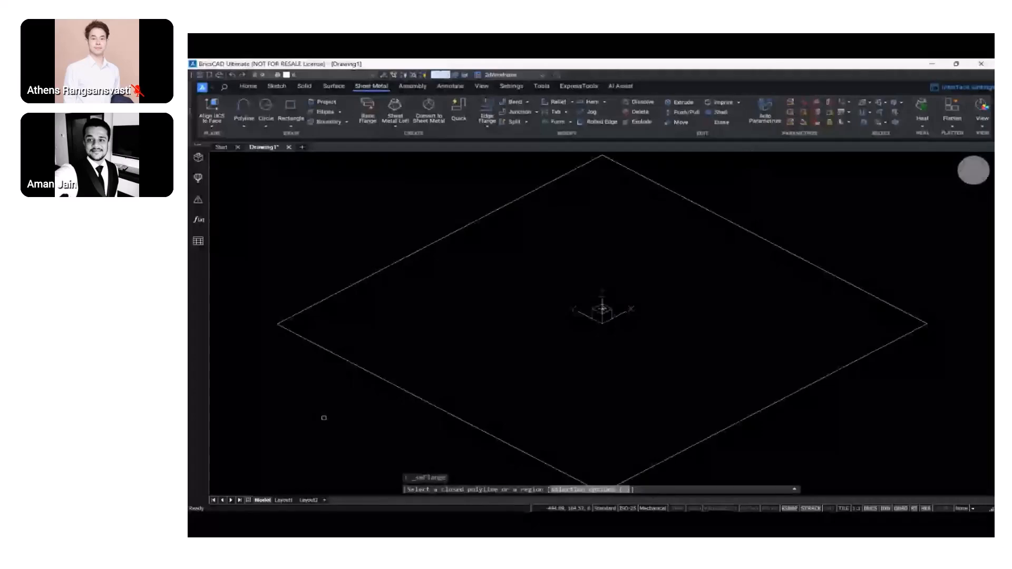
{"action": "left_click", "coordinate": [365, 372]}
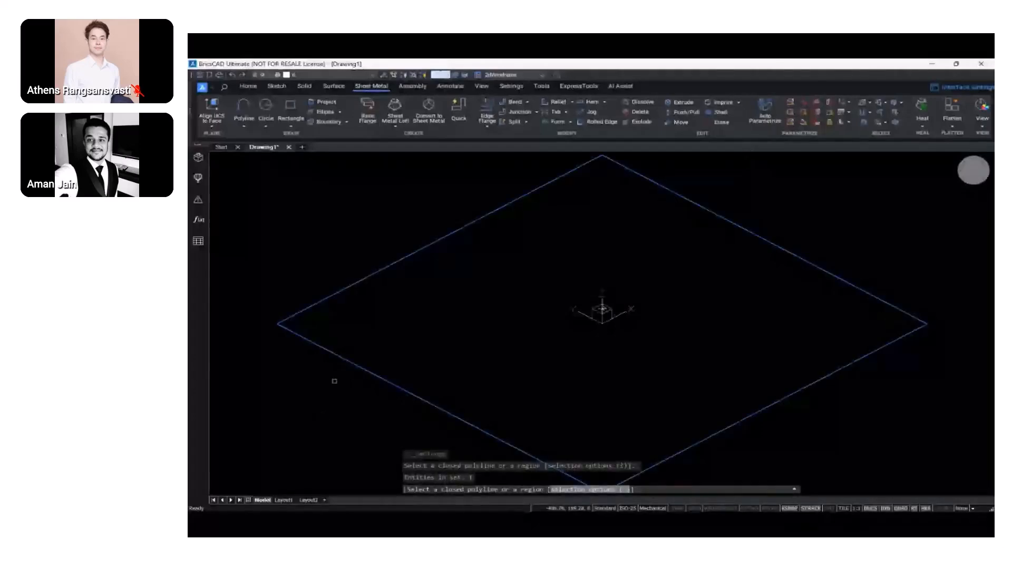
{"action": "key", "text": "Return"}
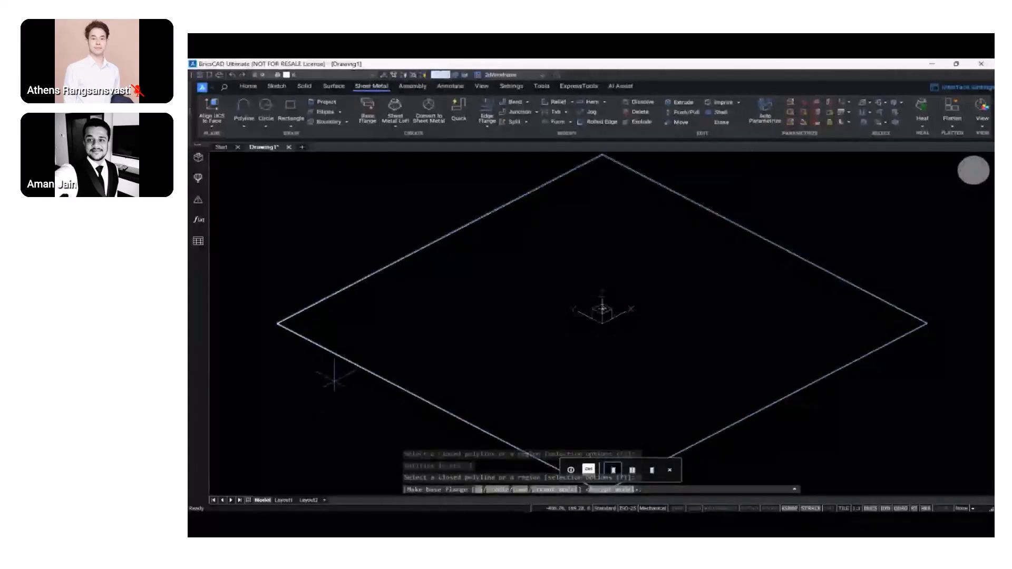
{"action": "key", "text": "ctrl"}
{"action": "key", "text": "ctrl"}
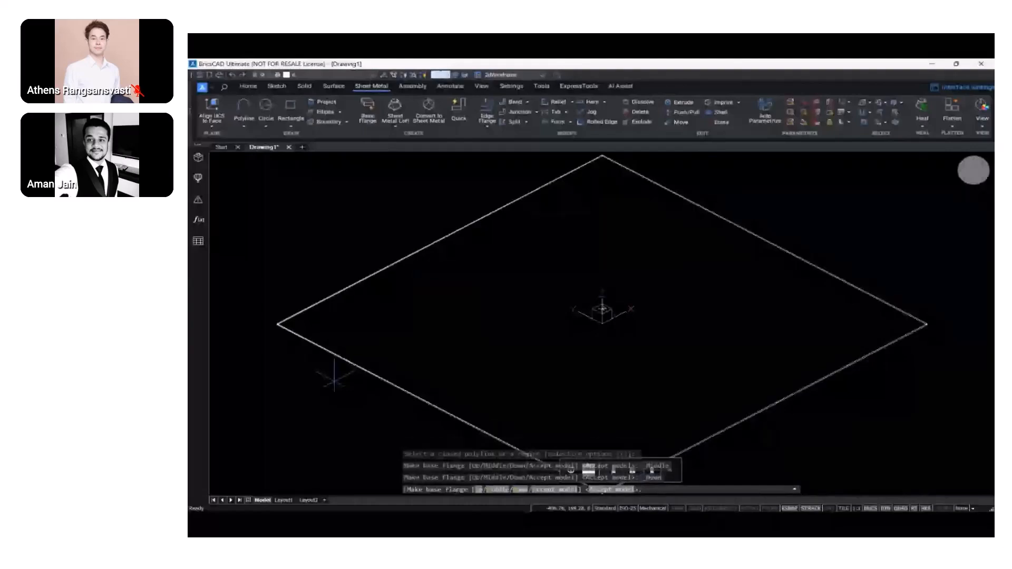
{"action": "key", "text": "Return"}
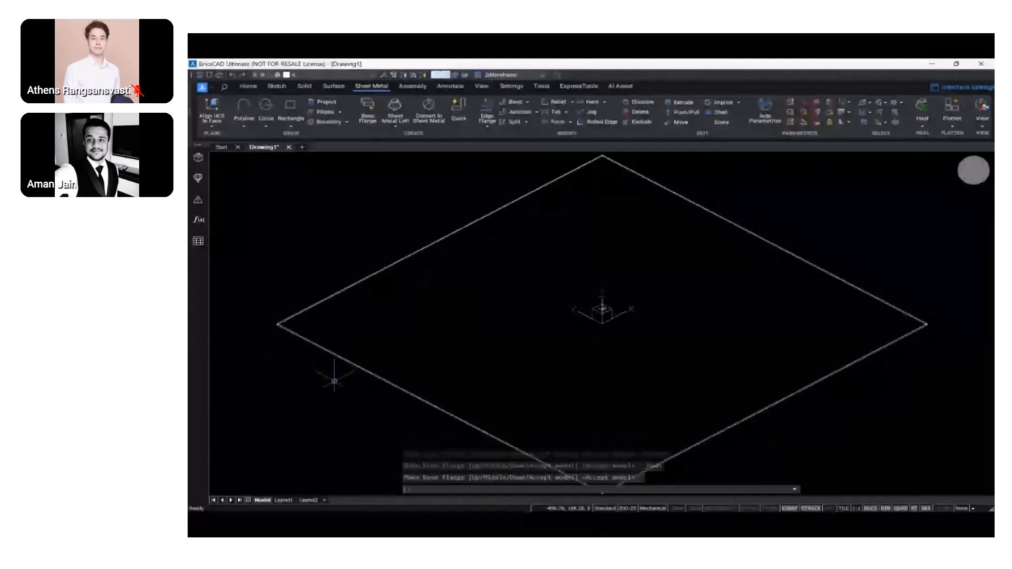
{"action": "left_click", "coordinate": [516, 74]}
{"action": "left_click", "coordinate": [497, 109]}
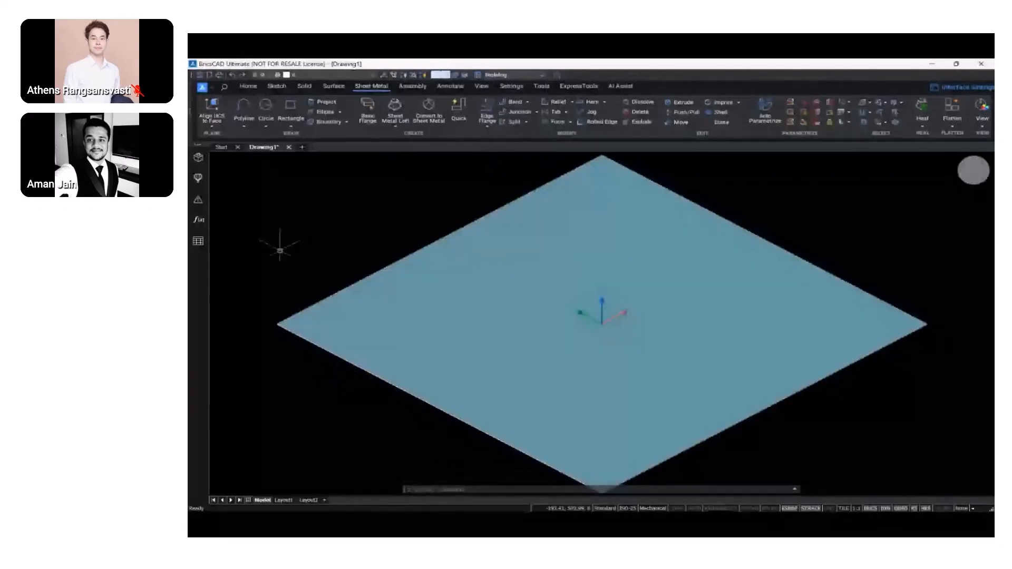
Examine the part's sheet metal thickness, modeling and unfolding parameters in the Mechanical Browser
{"action": "left_click", "coordinate": [197, 158]}
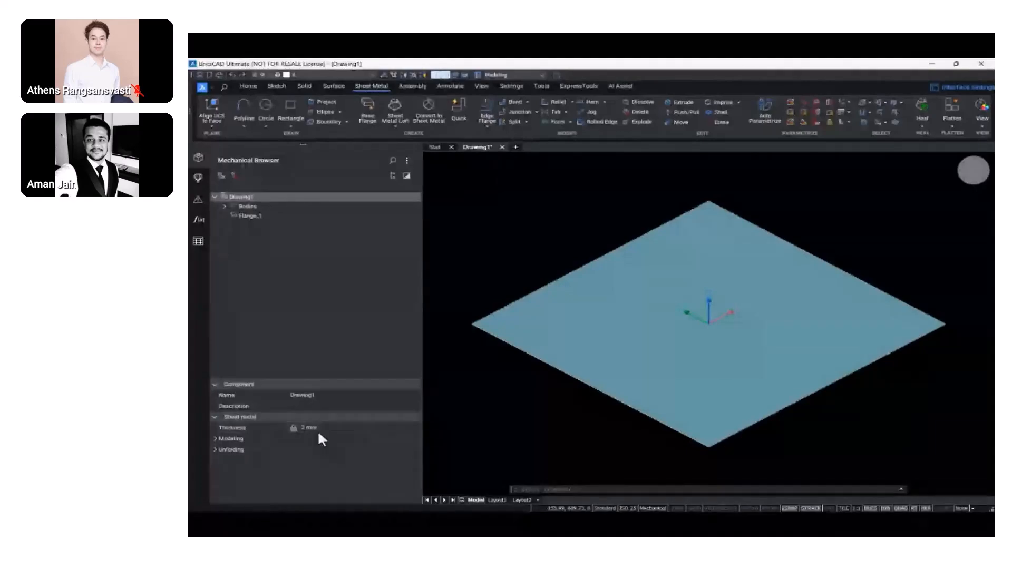
{"action": "left_click", "coordinate": [209, 439]}
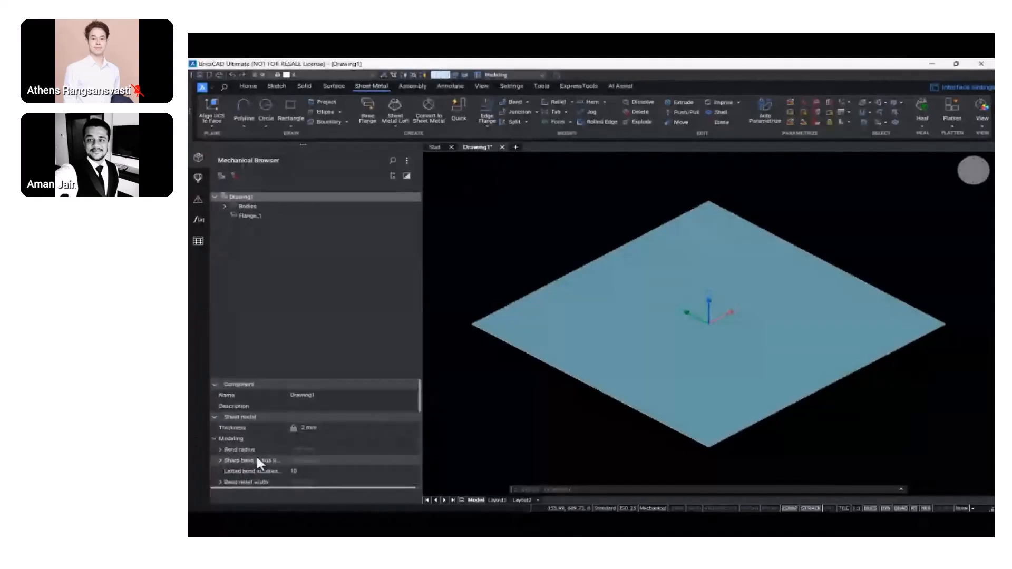
{"action": "scroll", "coordinate": [255, 454], "scroll_direction": "down", "scroll_amount": 1}
{"action": "scroll", "coordinate": [257, 458], "scroll_direction": "down", "scroll_amount": 3}
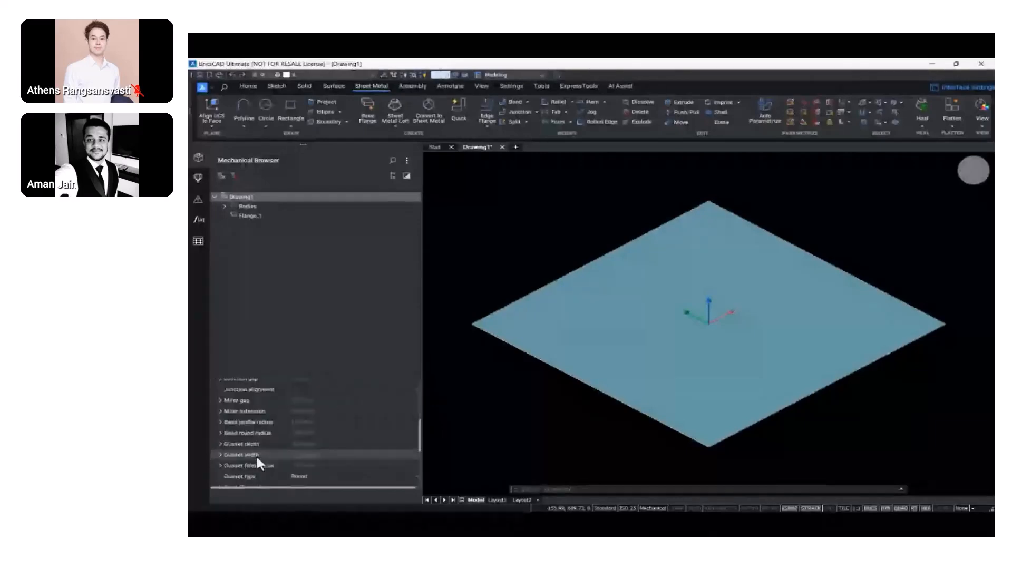
{"action": "scroll", "coordinate": [257, 457], "scroll_direction": "down", "scroll_amount": 3}
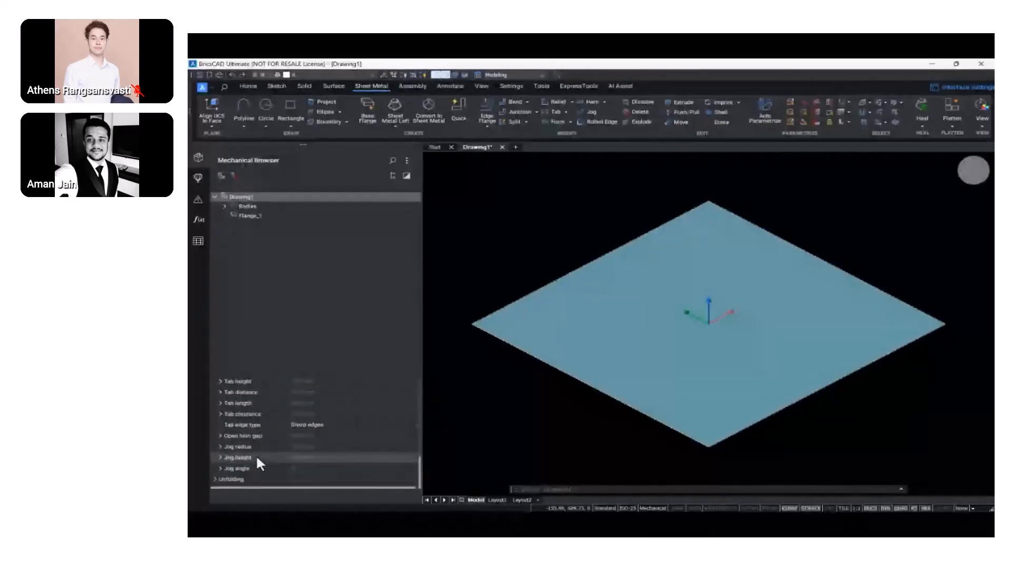
{"action": "left_click", "coordinate": [218, 480]}
{"action": "scroll", "coordinate": [244, 459], "scroll_direction": "down", "scroll_amount": 2}
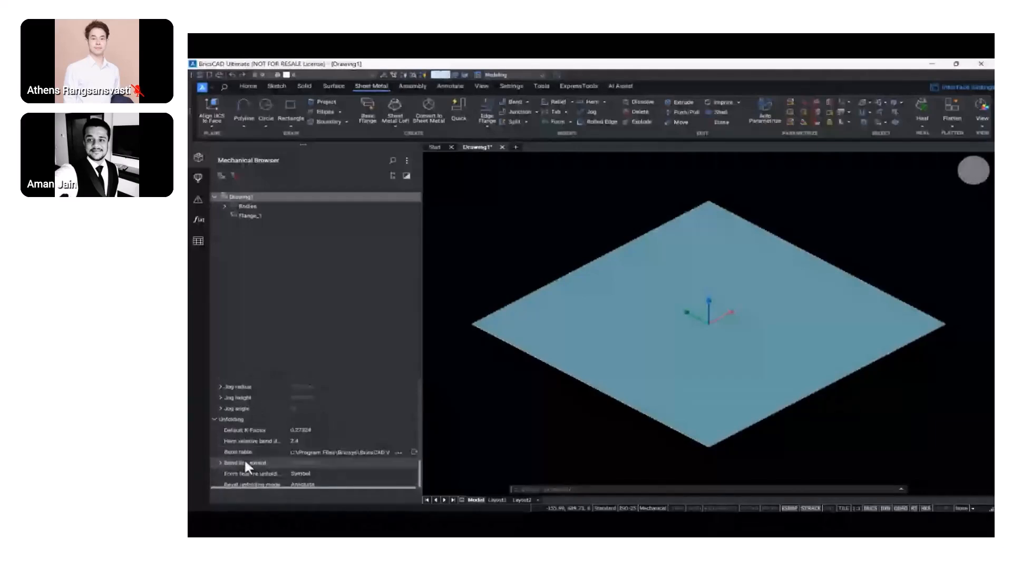
{"action": "left_click", "coordinate": [214, 419]}
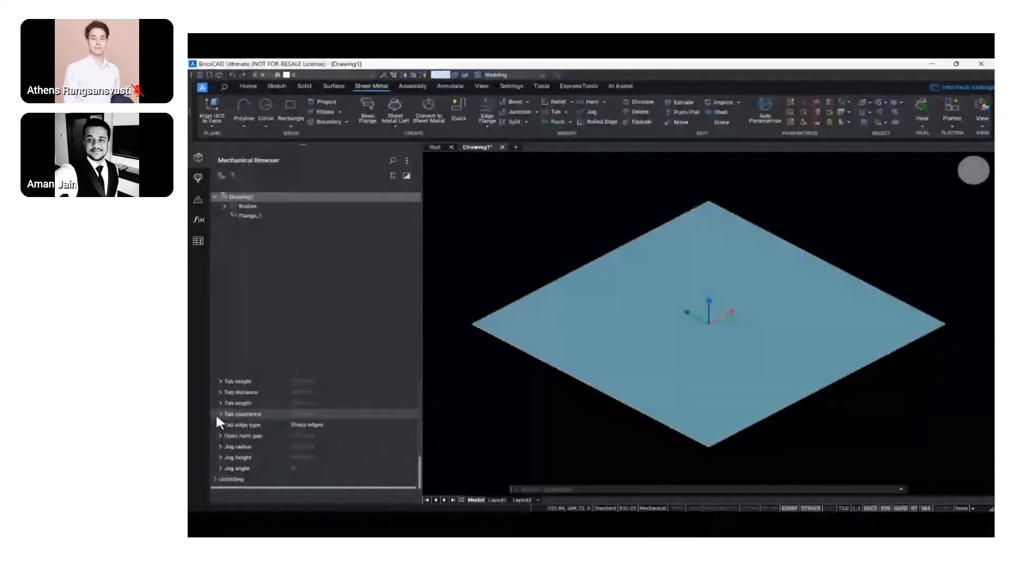
{"action": "scroll", "coordinate": [216, 418], "scroll_direction": "up", "scroll_amount": 10}
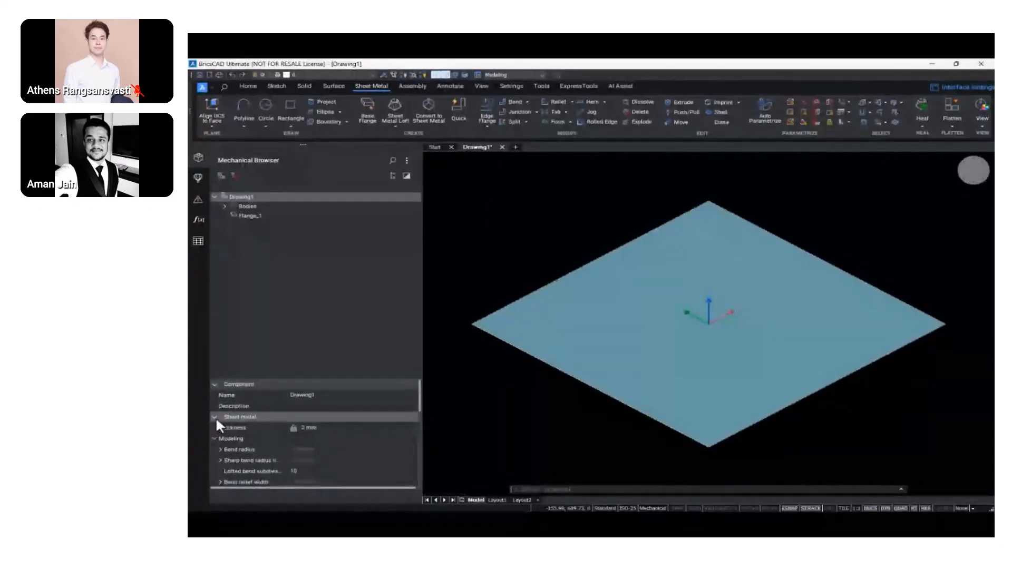
{"action": "left_click", "coordinate": [216, 419]}
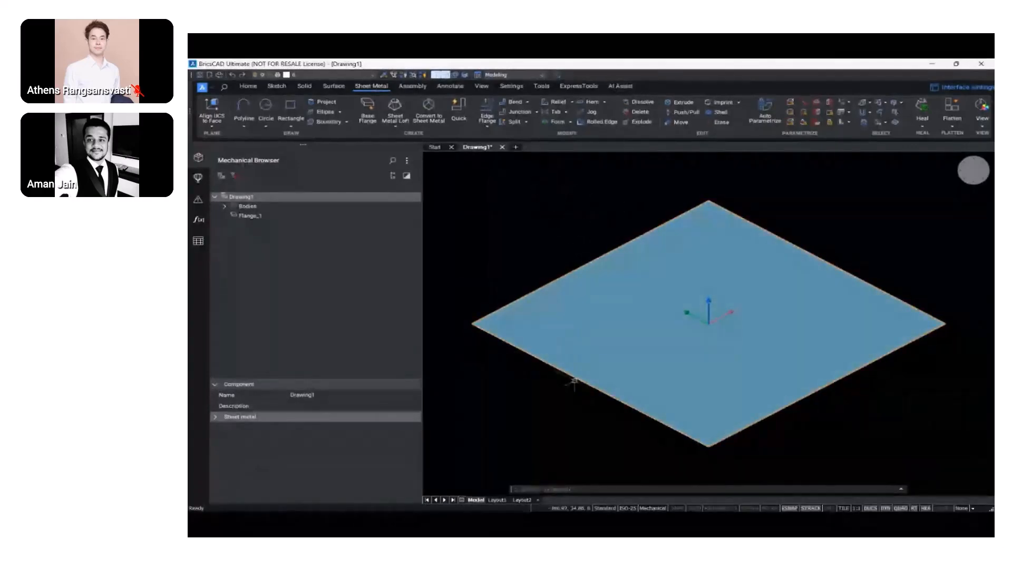
Select all four outer hard edges of the base flange, starting from the front one, and apply the selection
{"action": "scroll", "coordinate": [575, 382], "scroll_direction": "up", "scroll_amount": 5}
{"action": "scroll", "coordinate": [579, 380], "scroll_direction": "up", "scroll_amount": 2}
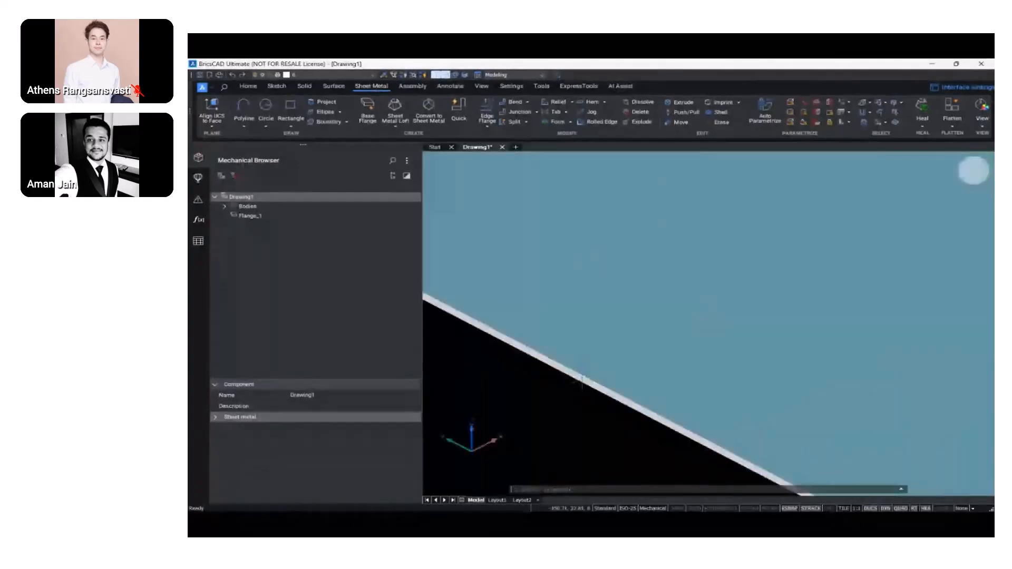
{"action": "mouse_move", "coordinate": [583, 379]}
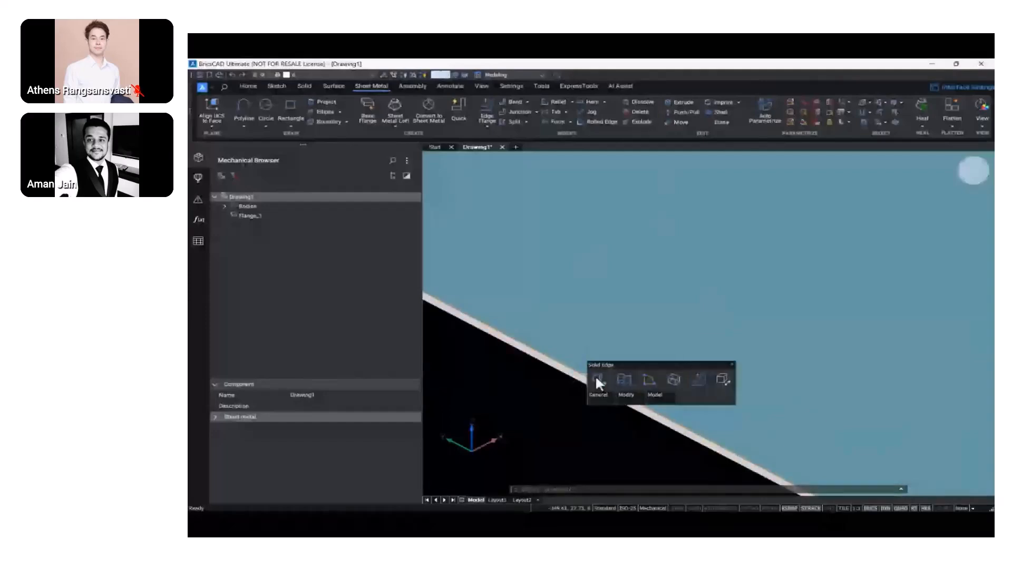
{"action": "left_click", "coordinate": [597, 377]}
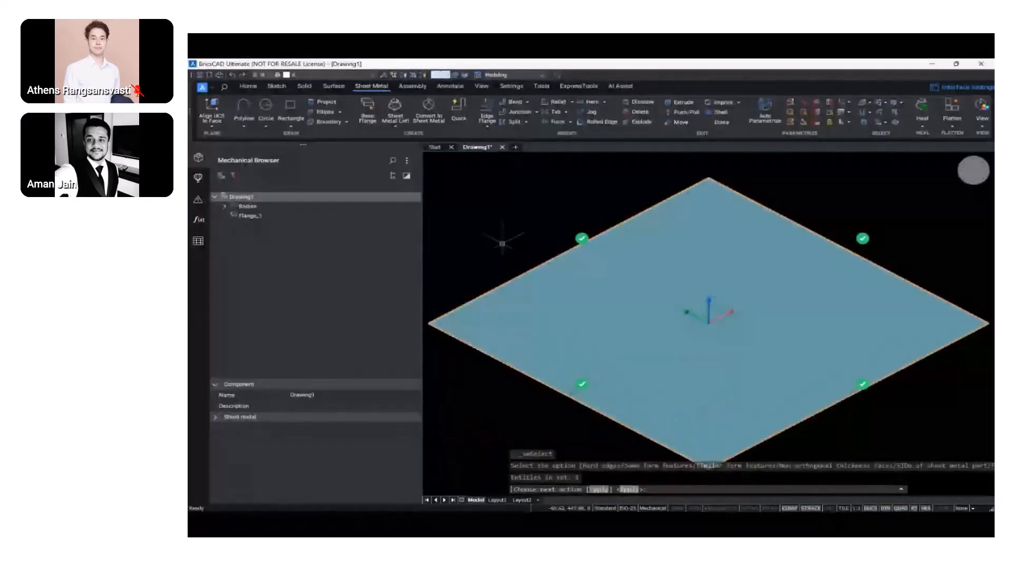
{"action": "key", "text": "Return"}
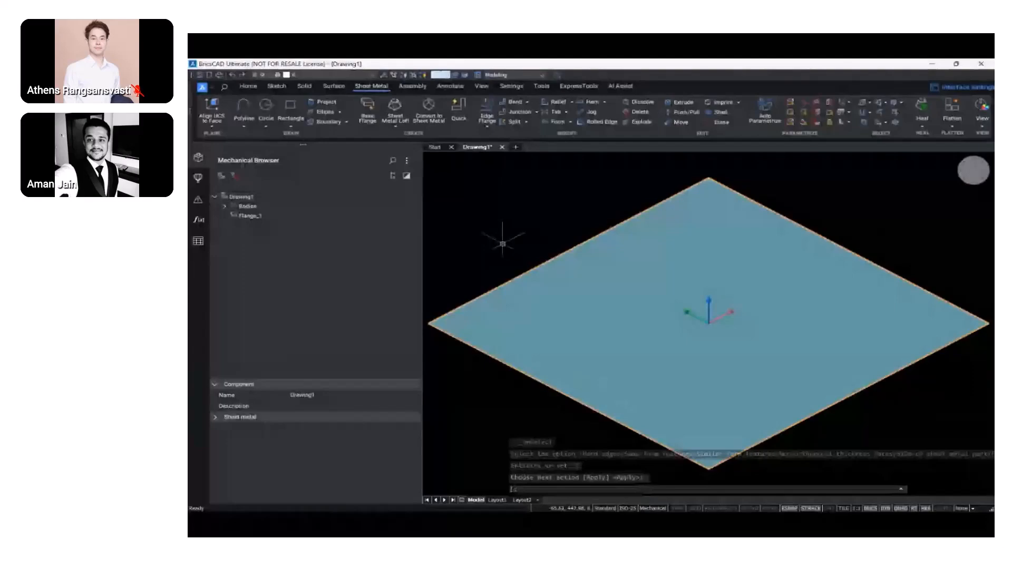
Create outside edge flanges on the four selected edges, 20 long at an angle of 90 degrees, upright from the base
{"action": "mouse_move", "coordinate": [555, 389]}
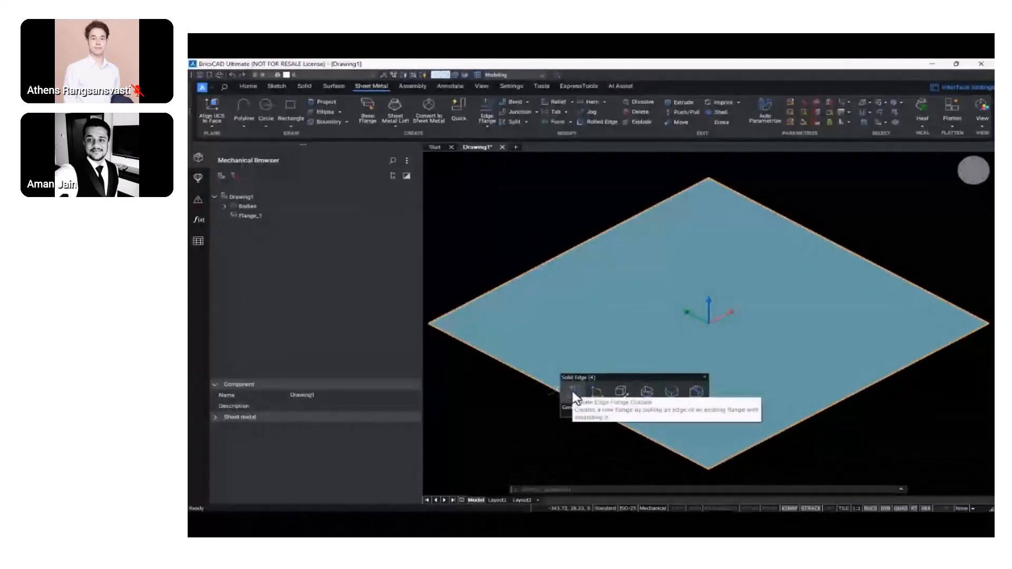
{"action": "left_click", "coordinate": [573, 392]}
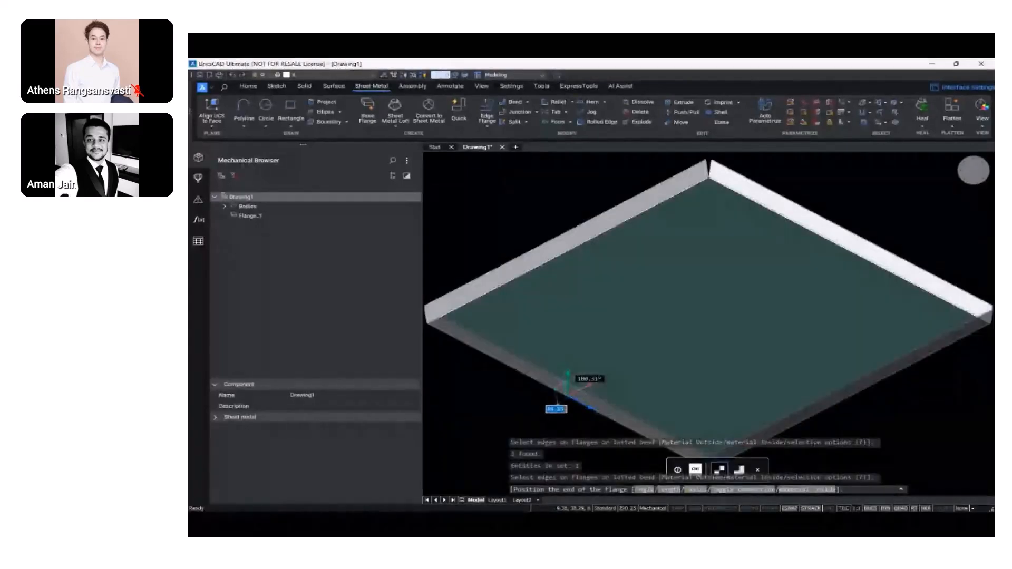
{"action": "type", "text": "10"}
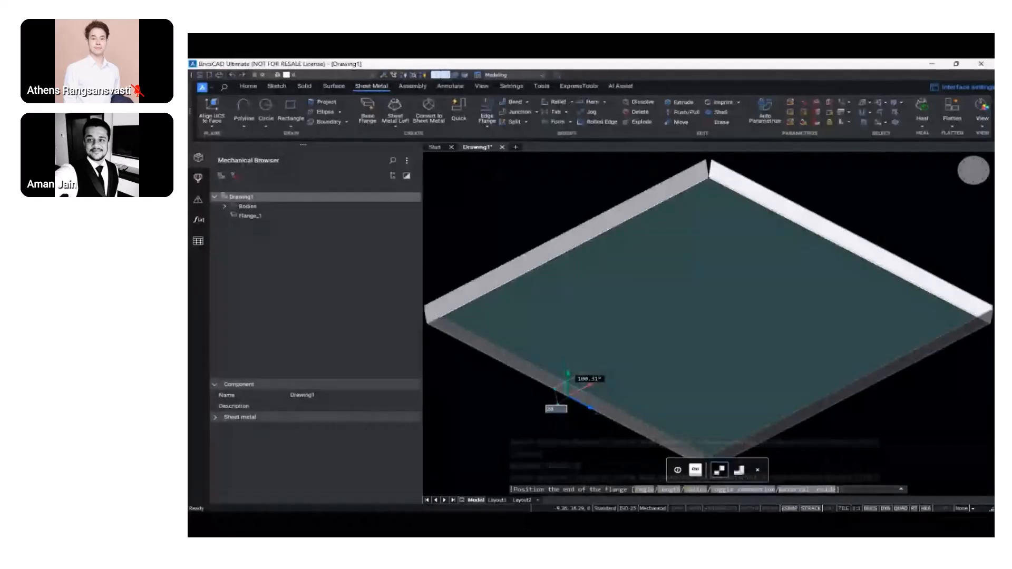
{"action": "key", "text": "Tab"}
{"action": "type", "text": "9"}
{"action": "key", "text": "Return"}
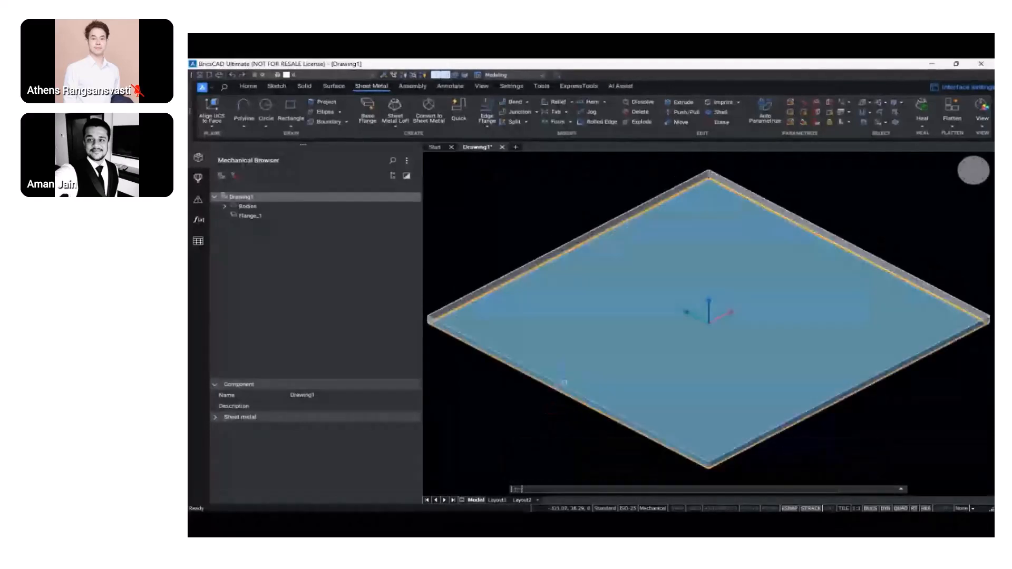
Examine the front corner between the flanges, including the junction's properties, the corner relief's properties and its available relief types
{"action": "middle_click_drag", "start_coordinate": [723, 394], "coordinate": [726, 341]}
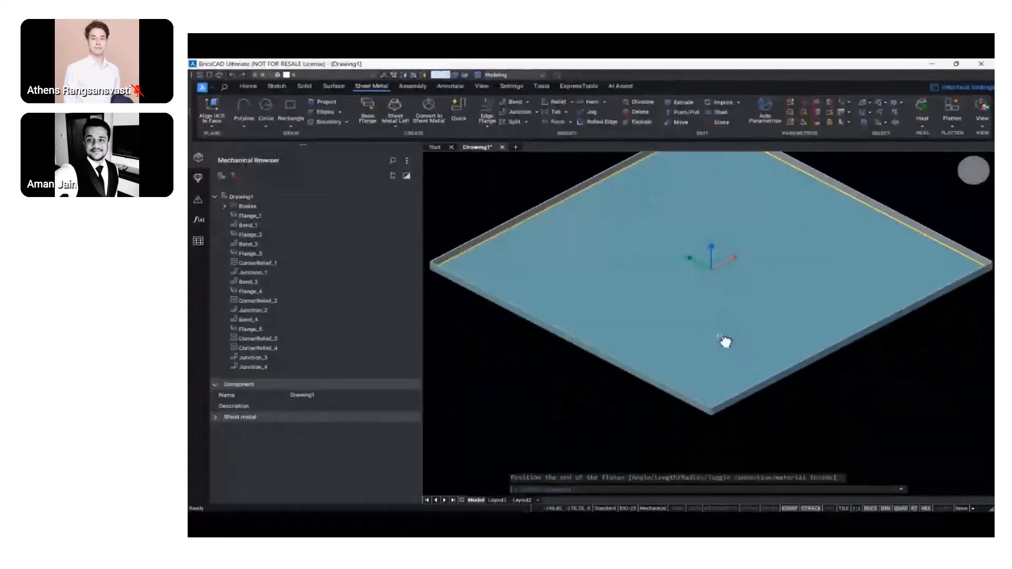
{"action": "scroll", "coordinate": [722, 422], "scroll_direction": "up", "scroll_amount": 5}
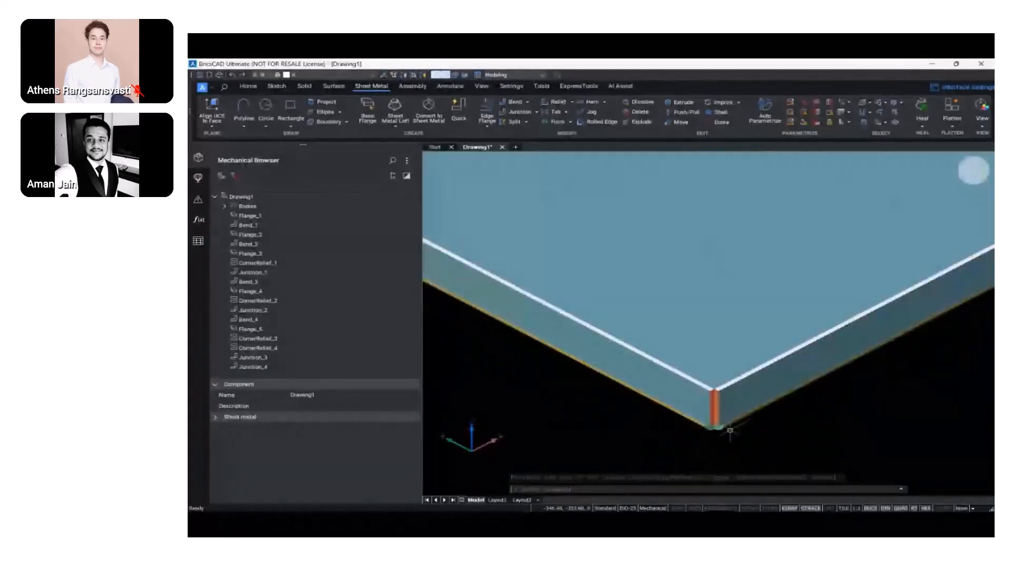
{"action": "scroll", "coordinate": [730, 431], "scroll_direction": "up", "scroll_amount": 5}
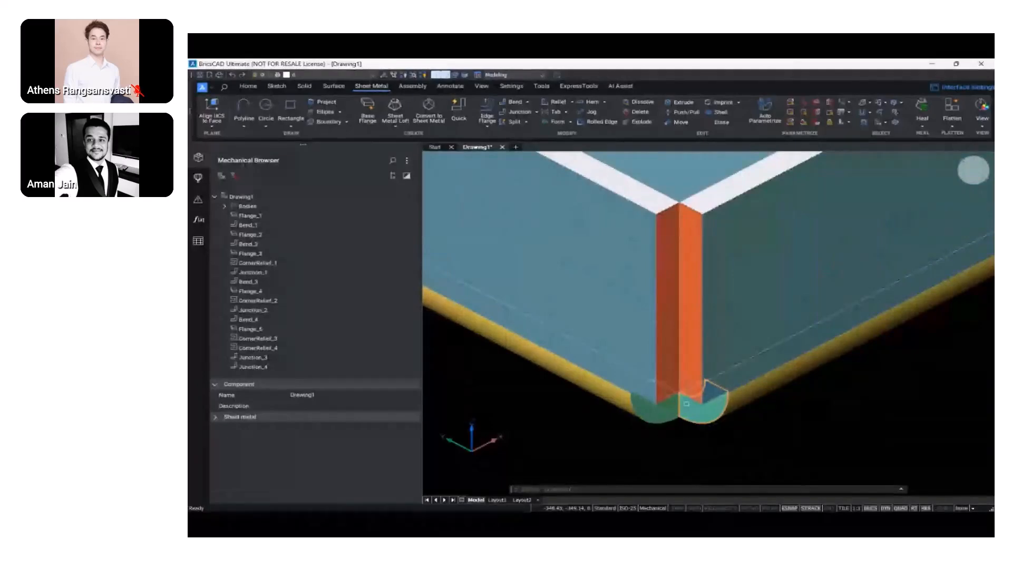
{"action": "middle_click_drag", "start_coordinate": [705, 386], "coordinate": [696, 423], "text": "shift"}
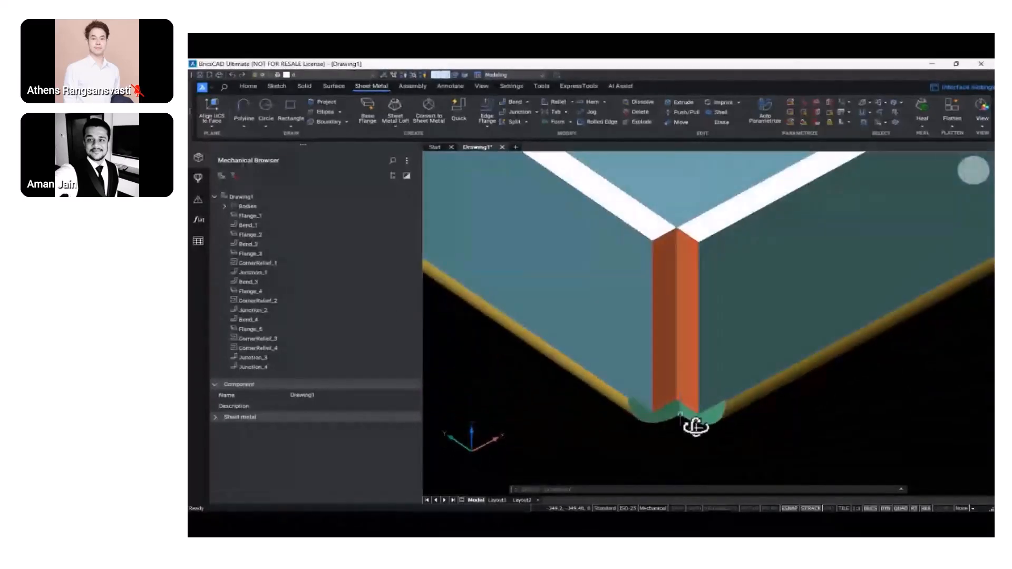
{"action": "left_click", "coordinate": [269, 262]}
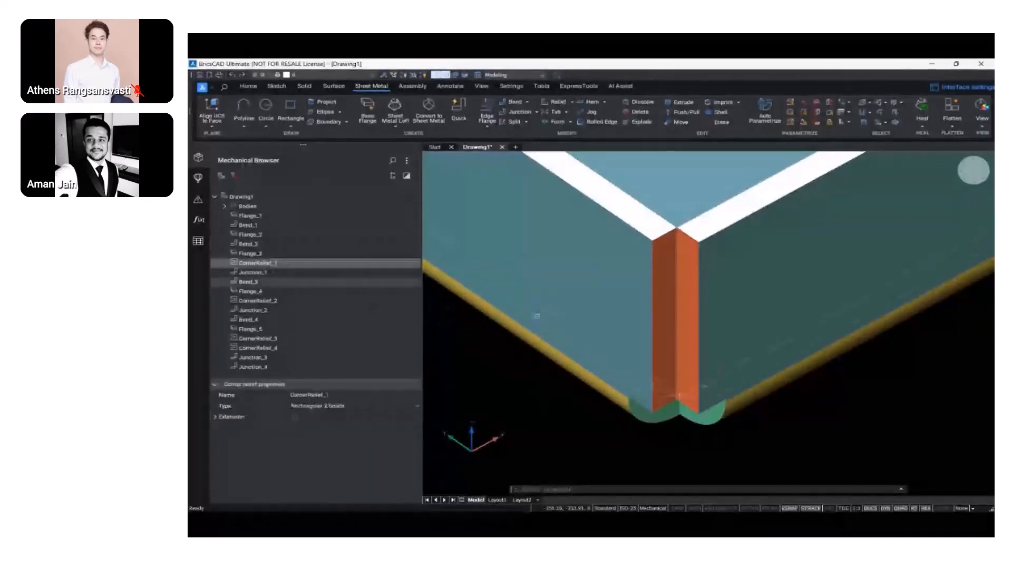
{"action": "left_click", "coordinate": [664, 325]}
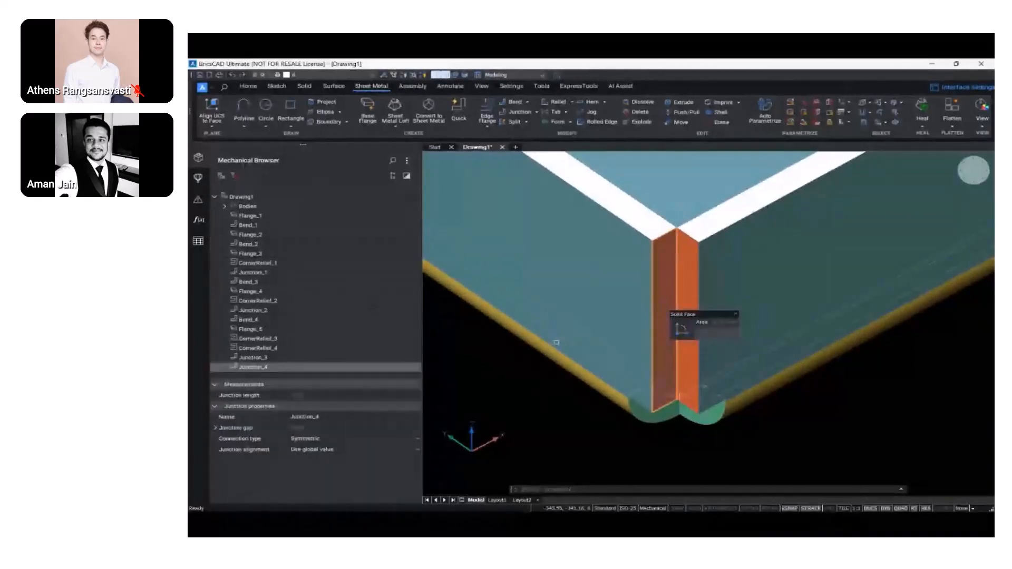
{"action": "left_click", "coordinate": [264, 349]}
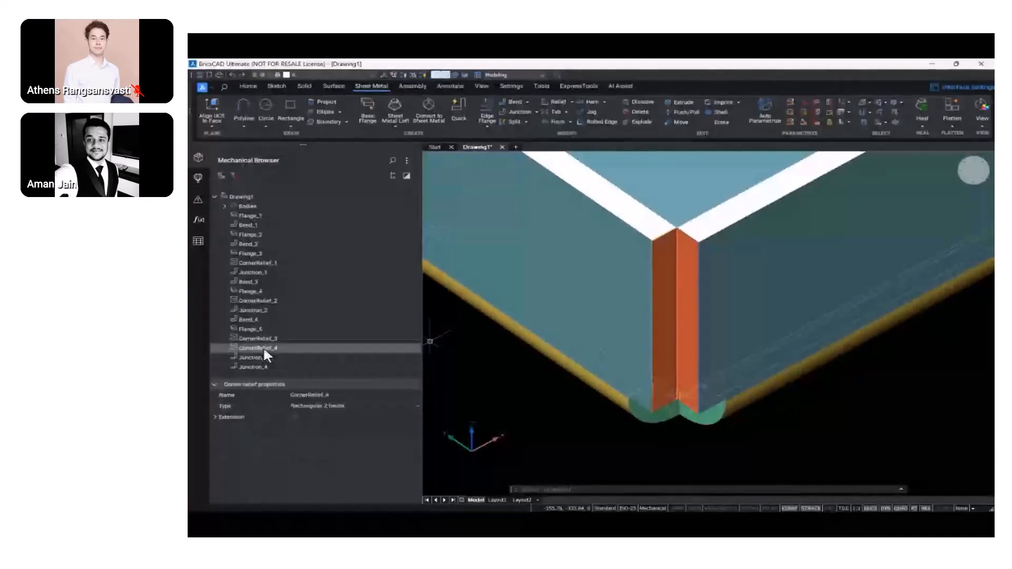
{"action": "left_click", "coordinate": [320, 407]}
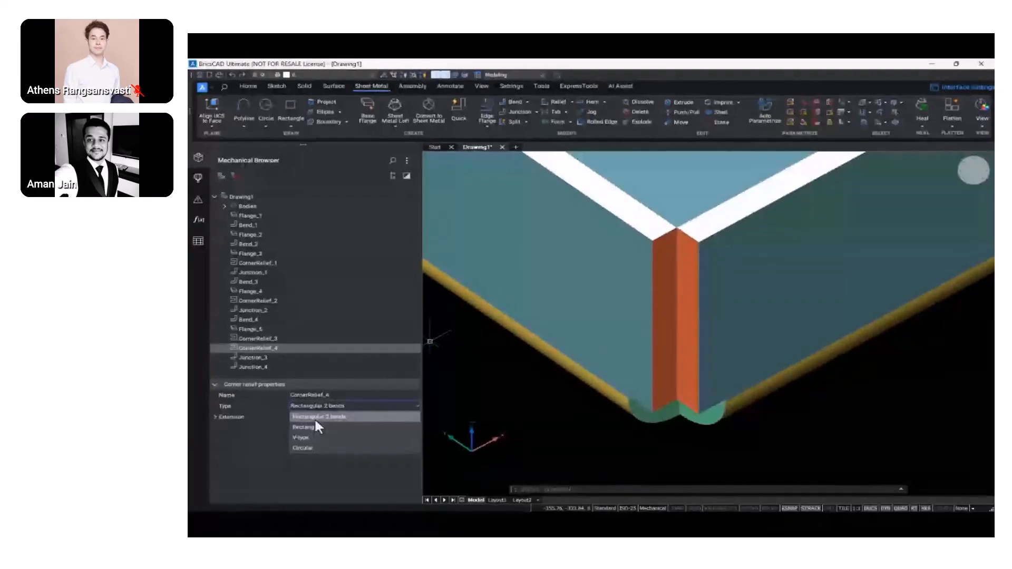
{"action": "left_click", "coordinate": [315, 419]}
In the isometric view, select the upper inner hard edges of all four upright flanges and apply the selection
{"action": "scroll", "coordinate": [514, 419], "scroll_direction": "down", "scroll_amount": 3}
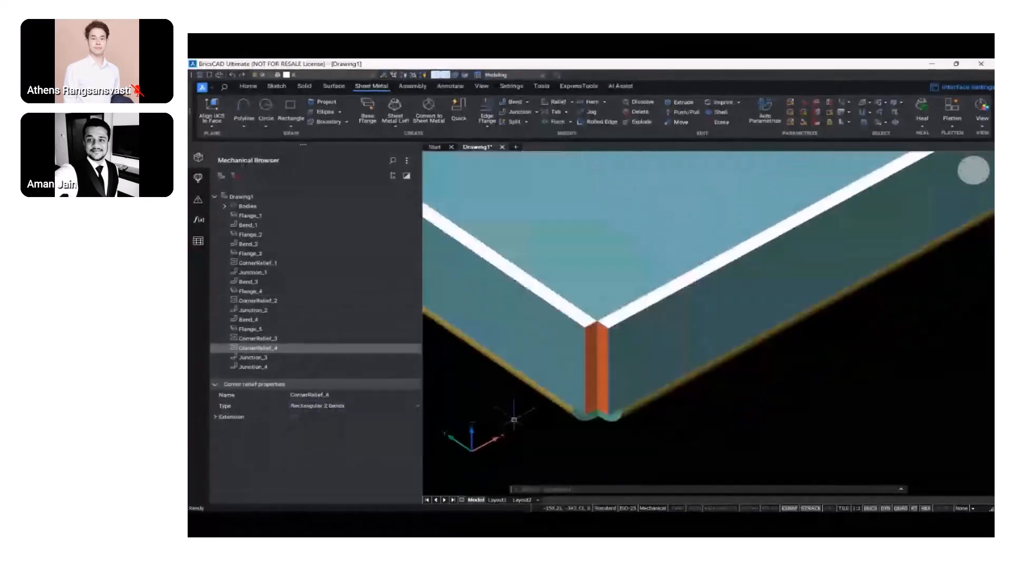
{"action": "scroll", "coordinate": [514, 419], "scroll_direction": "down", "scroll_amount": 2}
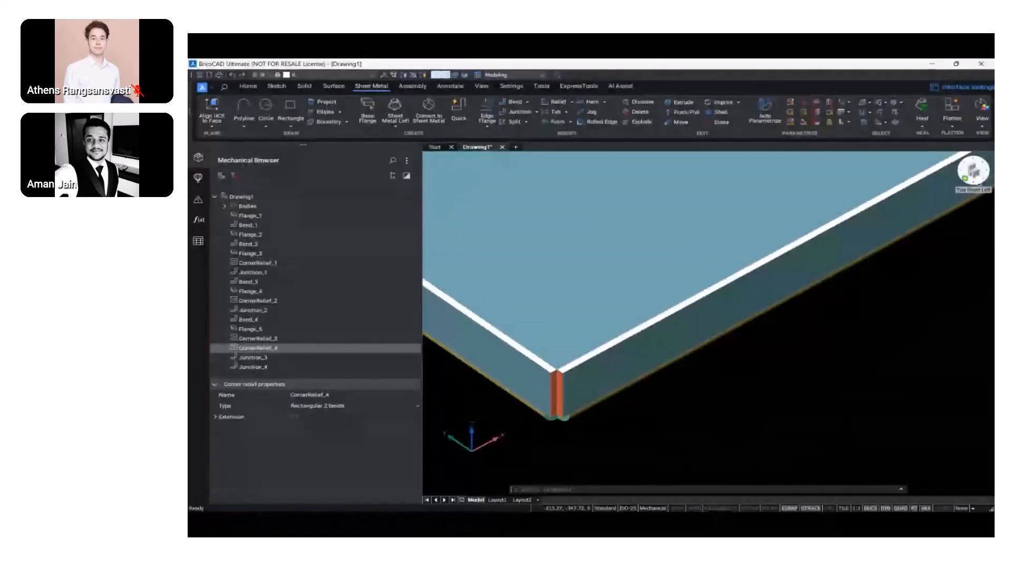
{"action": "left_click", "coordinate": [971, 171]}
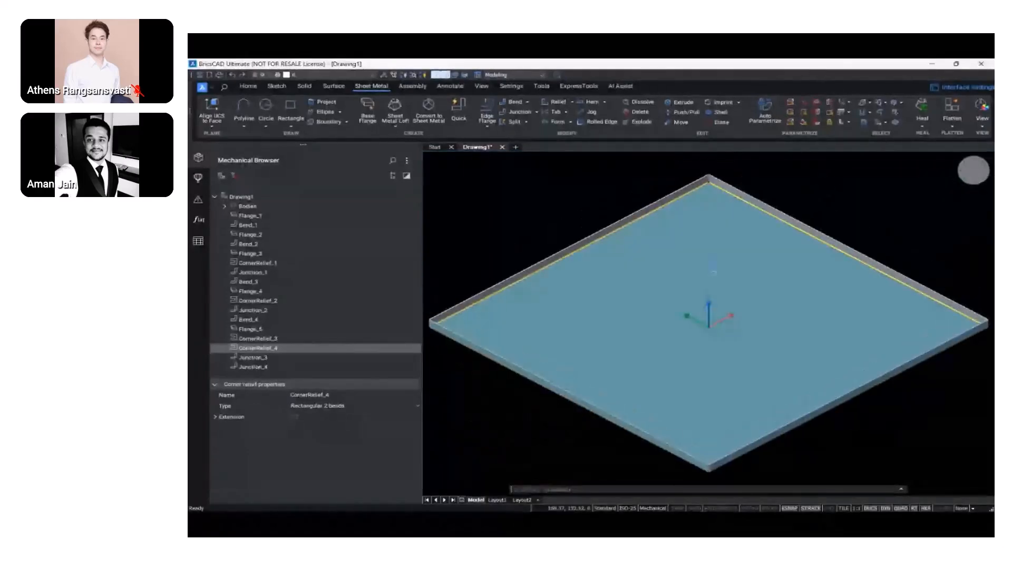
{"action": "scroll", "coordinate": [568, 405], "scroll_direction": "up", "scroll_amount": 6}
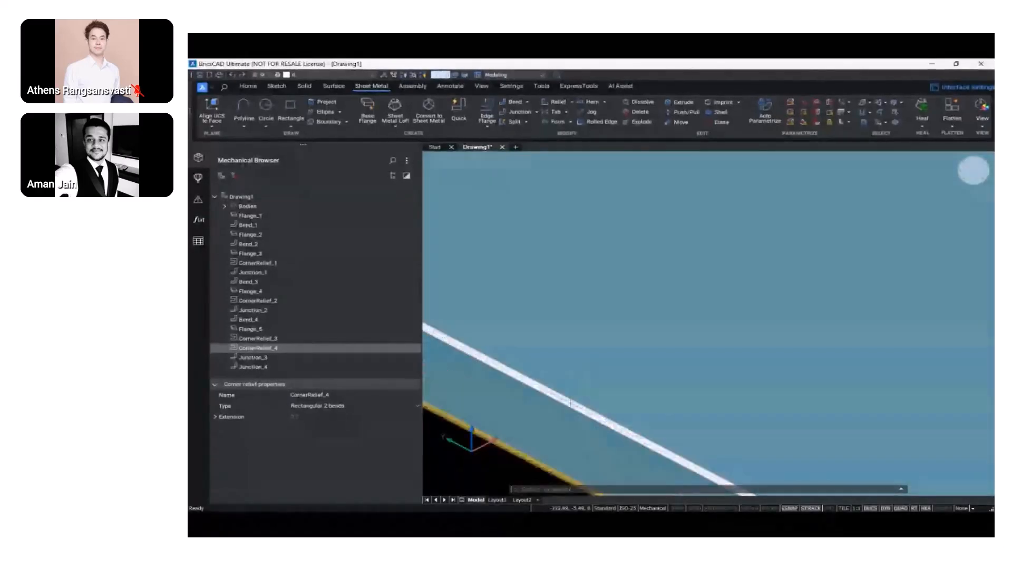
{"action": "mouse_move", "coordinate": [574, 404]}
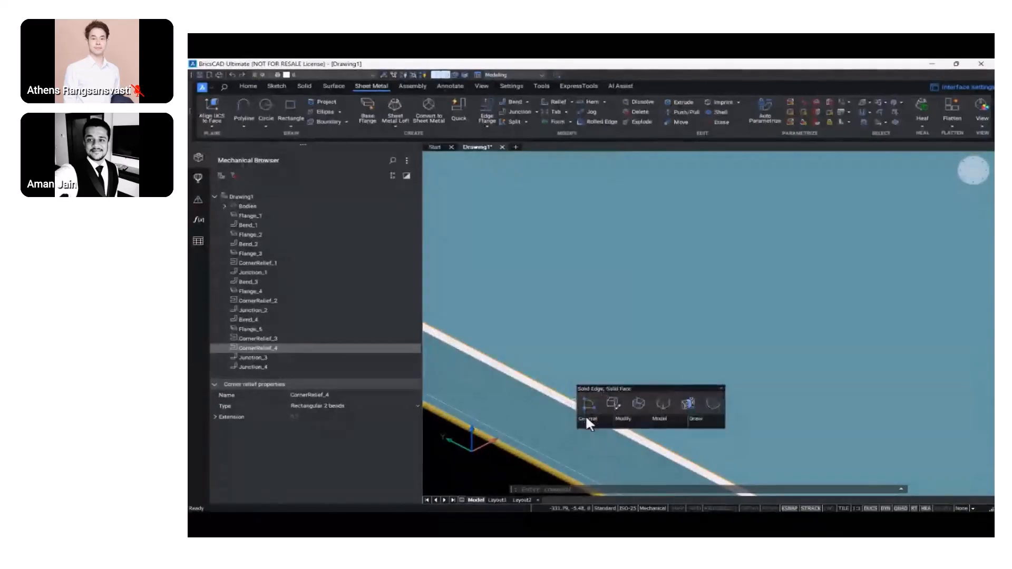
{"action": "mouse_move", "coordinate": [587, 420]}
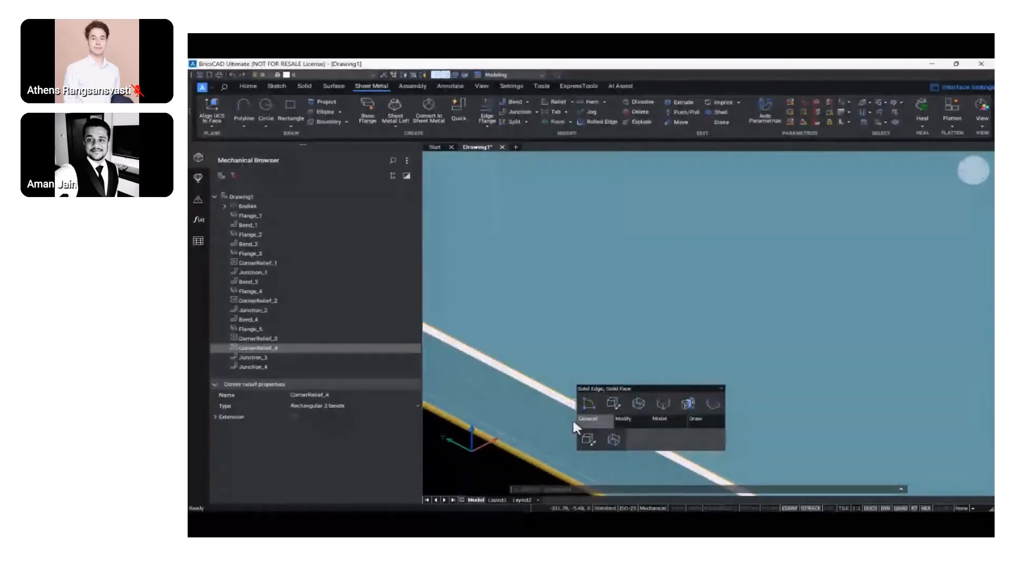
{"action": "key", "text": "Escape"}
{"action": "scroll", "coordinate": [583, 411], "scroll_direction": "up", "scroll_amount": 2}
{"action": "scroll", "coordinate": [565, 398], "scroll_direction": "up", "scroll_amount": 2}
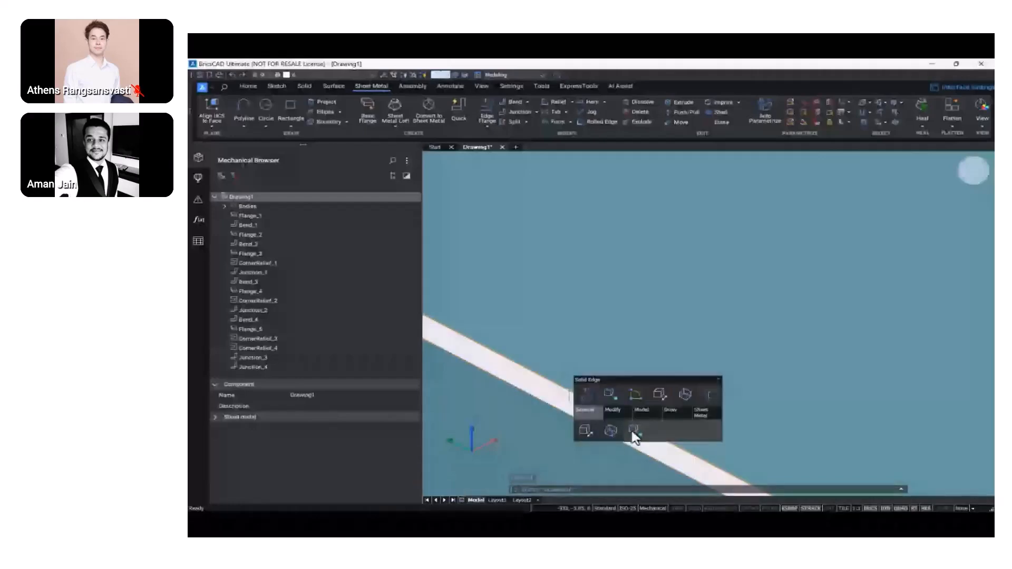
{"action": "left_click", "coordinate": [632, 431]}
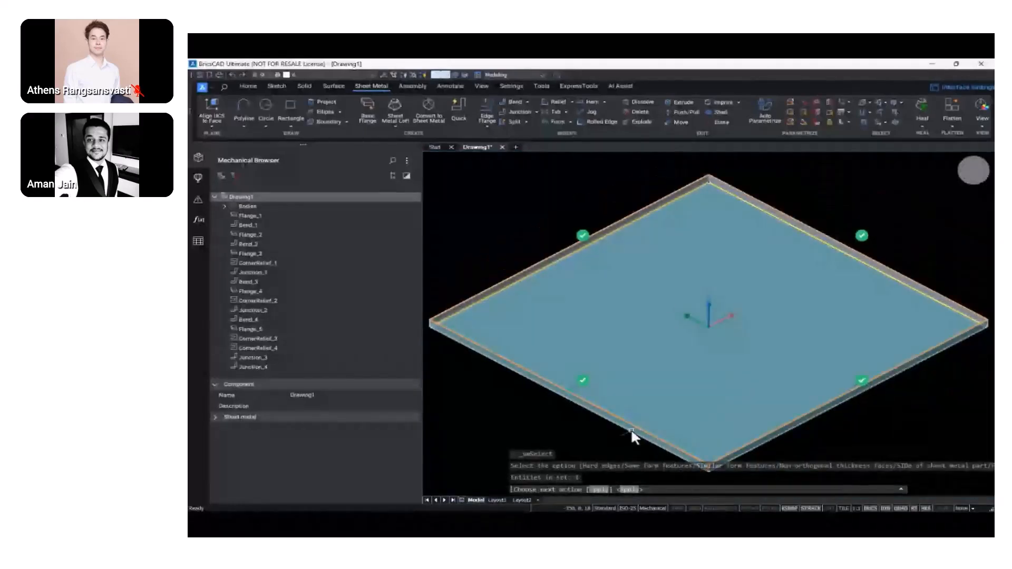
{"action": "key", "text": "Return"}
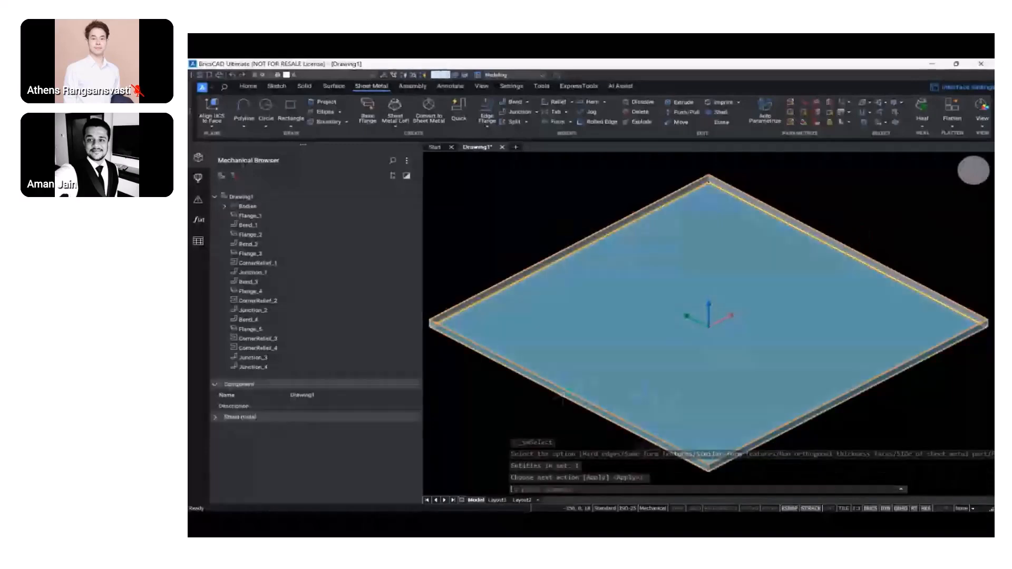
Create edge flanges 10 long on the four selected inner edges, folding inward over the base
{"action": "scroll", "coordinate": [562, 393], "scroll_direction": "up", "scroll_amount": 5}
{"action": "mouse_move", "coordinate": [577, 413]}
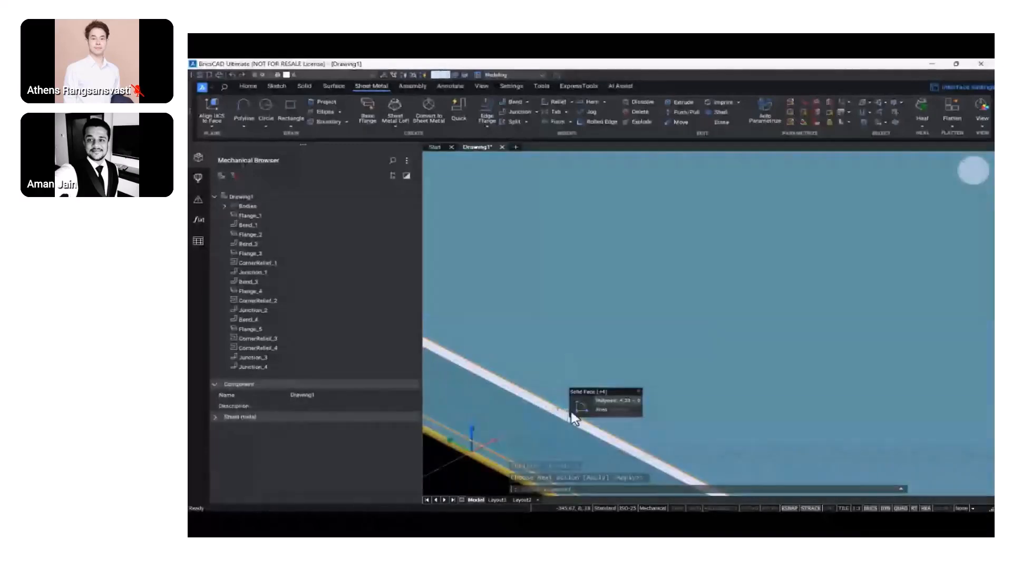
{"action": "mouse_move", "coordinate": [685, 428]}
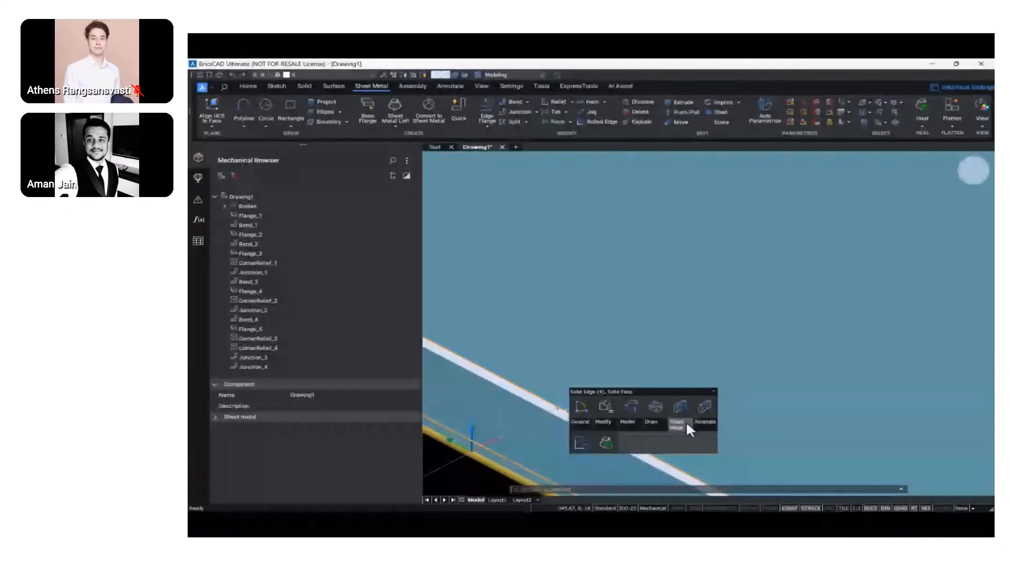
{"action": "scroll", "coordinate": [542, 403], "scroll_direction": "up", "scroll_amount": 3}
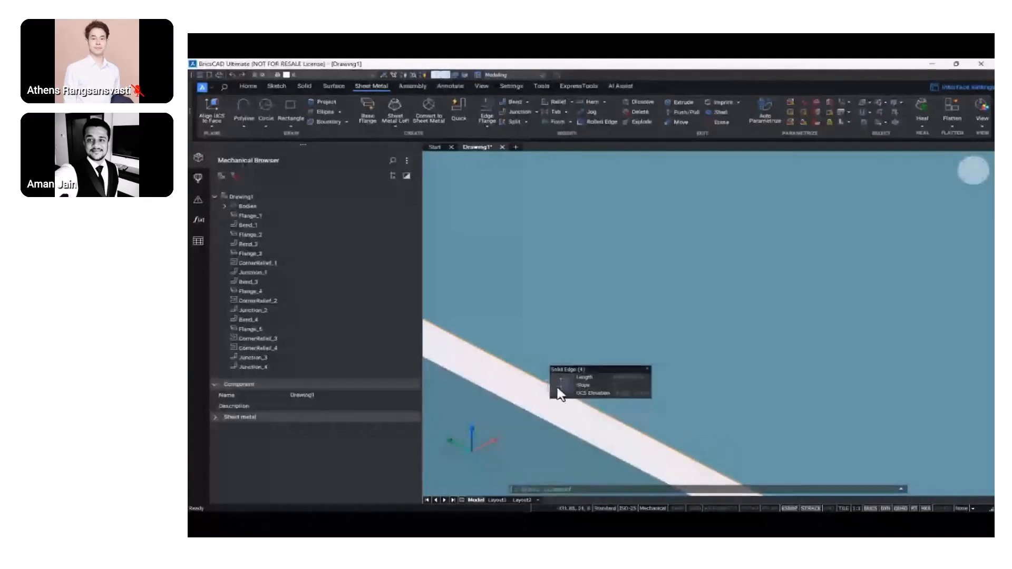
{"action": "left_click", "coordinate": [580, 388]}
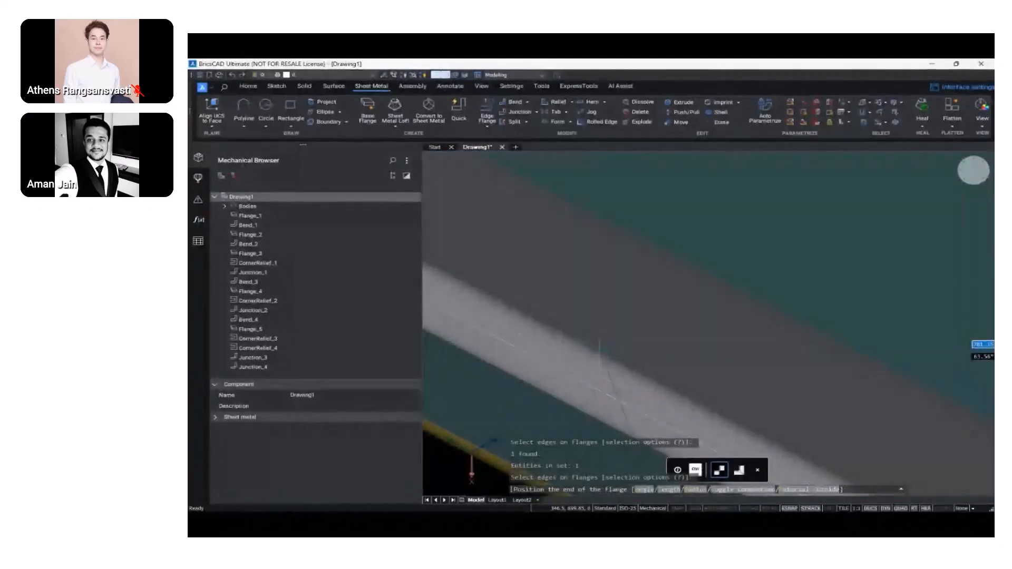
{"action": "type", "text": "10"}
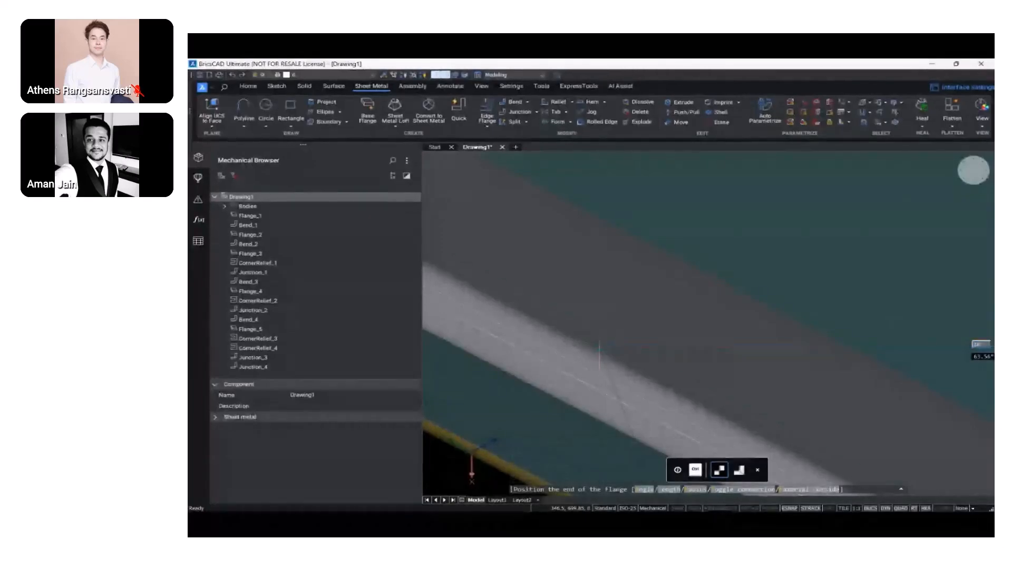
{"action": "key", "text": "Tab"}
{"action": "key", "text": "Return"}
Examine the front corner's relief and the seam where the inward return flanges meet
{"action": "scroll", "coordinate": [600, 350], "scroll_direction": "down", "scroll_amount": 5}
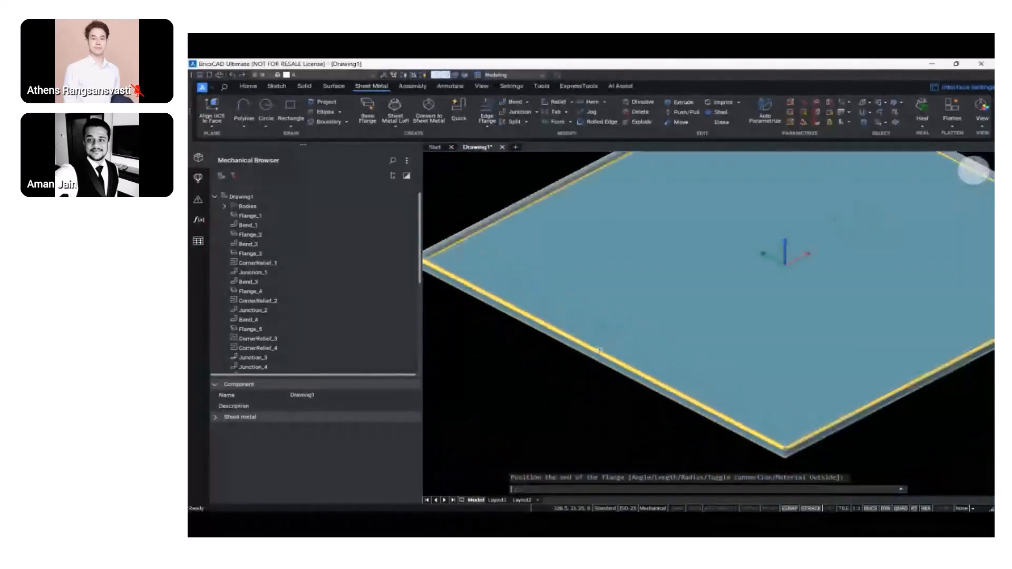
{"action": "scroll", "coordinate": [666, 443], "scroll_direction": "up", "scroll_amount": 5}
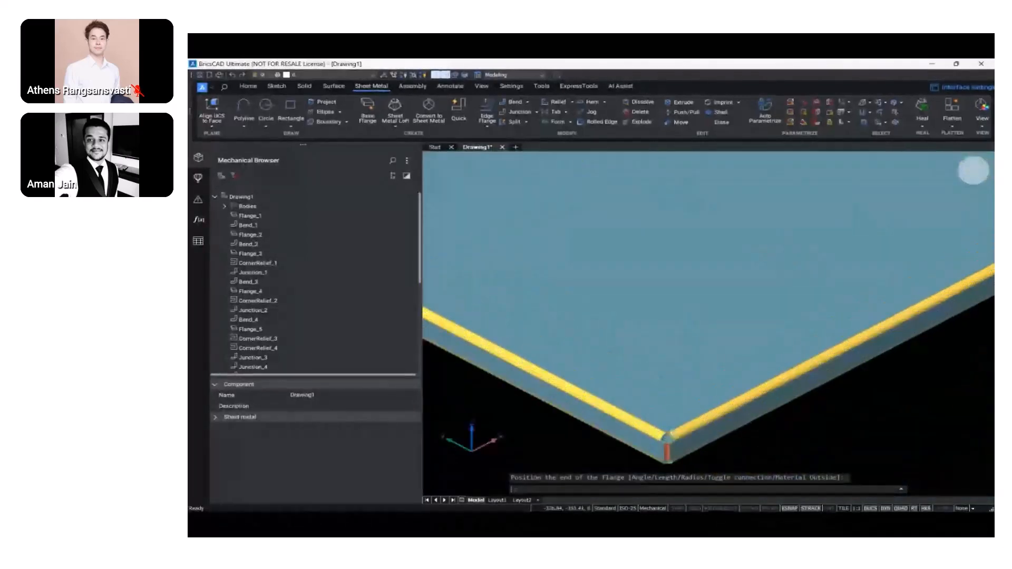
{"action": "scroll", "coordinate": [694, 341], "scroll_direction": "up", "scroll_amount": 3}
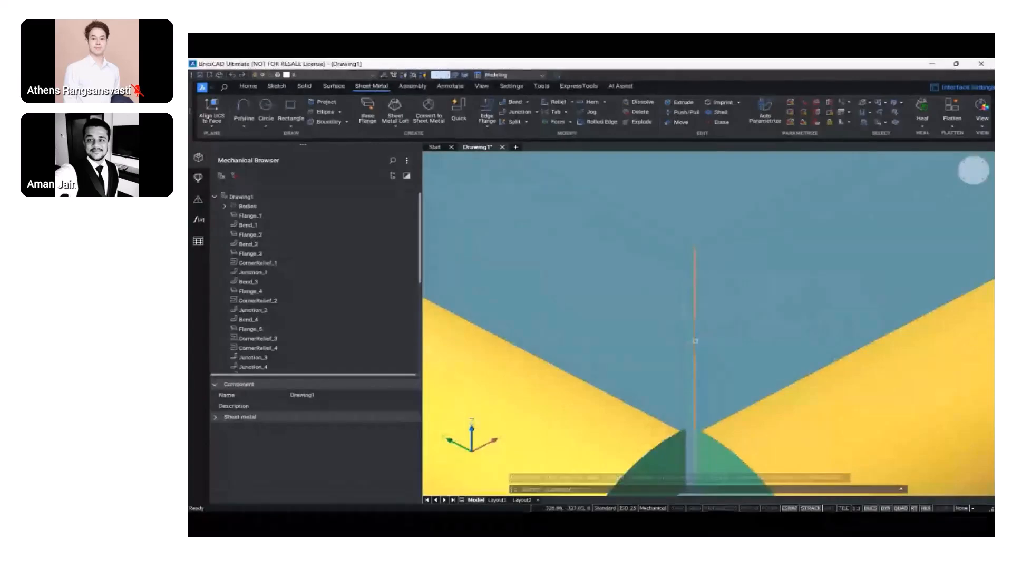
{"action": "scroll", "coordinate": [693, 341], "scroll_direction": "up", "scroll_amount": 2}
{"action": "middle_click_drag", "start_coordinate": [693, 341], "coordinate": [708, 369], "text": "shift"}
{"action": "scroll", "coordinate": [694, 359], "scroll_direction": "down", "scroll_amount": 3}
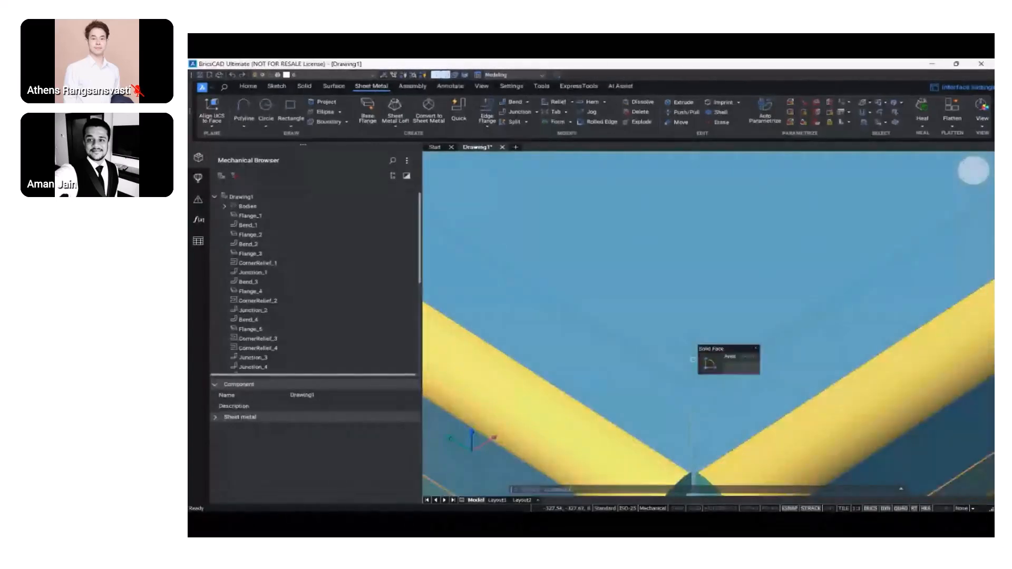
{"action": "scroll", "coordinate": [693, 359], "scroll_direction": "down", "scroll_amount": 3}
{"action": "scroll", "coordinate": [693, 359], "scroll_direction": "down", "scroll_amount": 3}
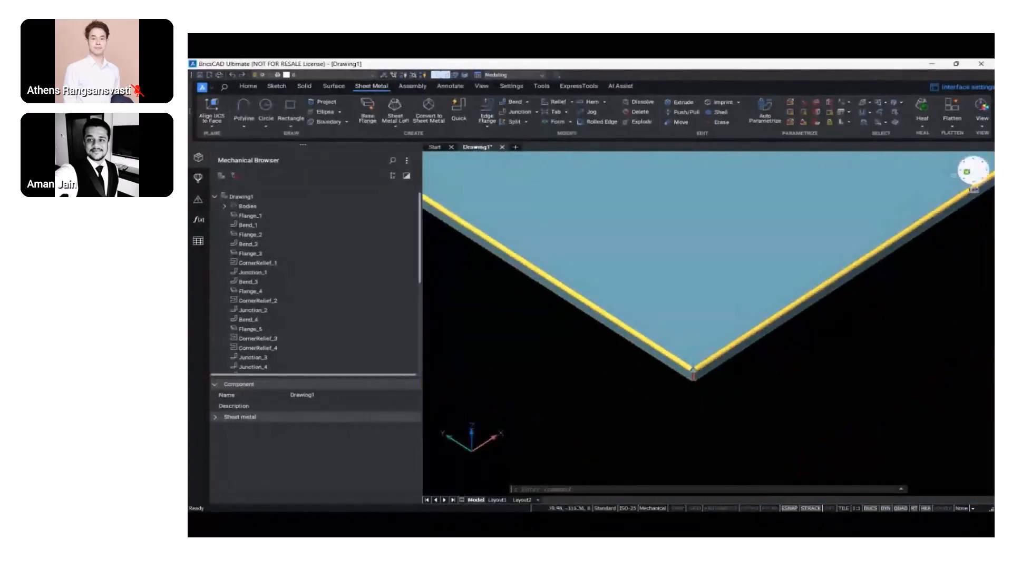
Filter the component list for bend reliefs and set the relief type of BendRelief_1 through BendRelief_8 to Smooth
{"action": "left_click", "coordinate": [970, 172]}
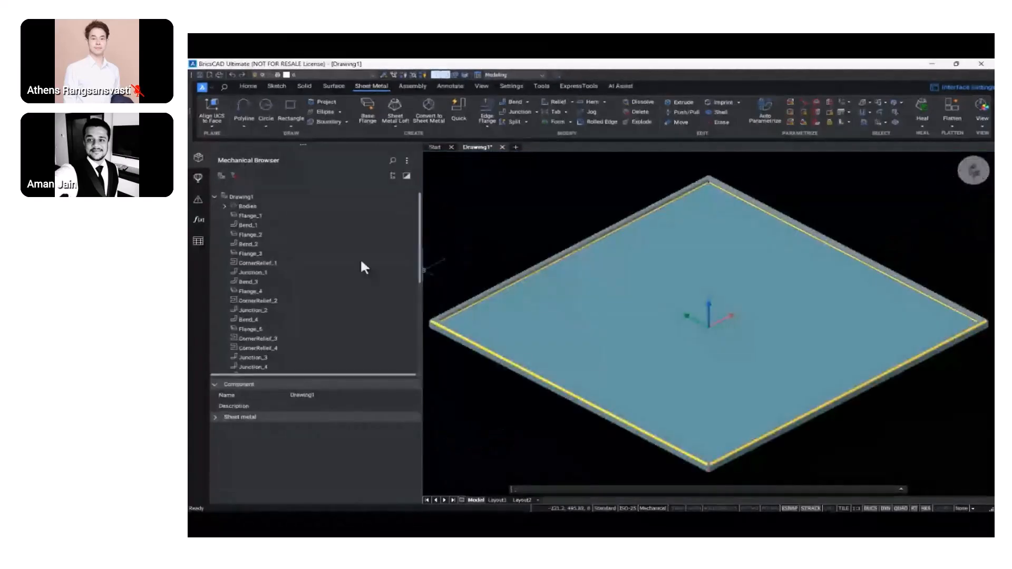
{"action": "scroll", "coordinate": [751, 468], "scroll_direction": "up", "scroll_amount": 3}
{"action": "scroll", "coordinate": [694, 448], "scroll_direction": "up", "scroll_amount": 3}
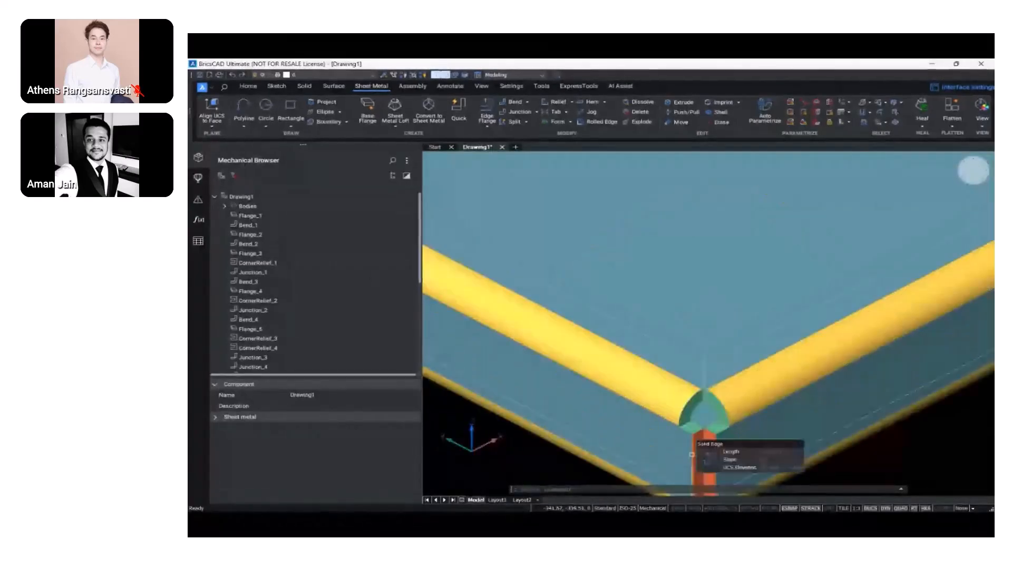
{"action": "middle_click_drag", "start_coordinate": [691, 443], "coordinate": [703, 421]}
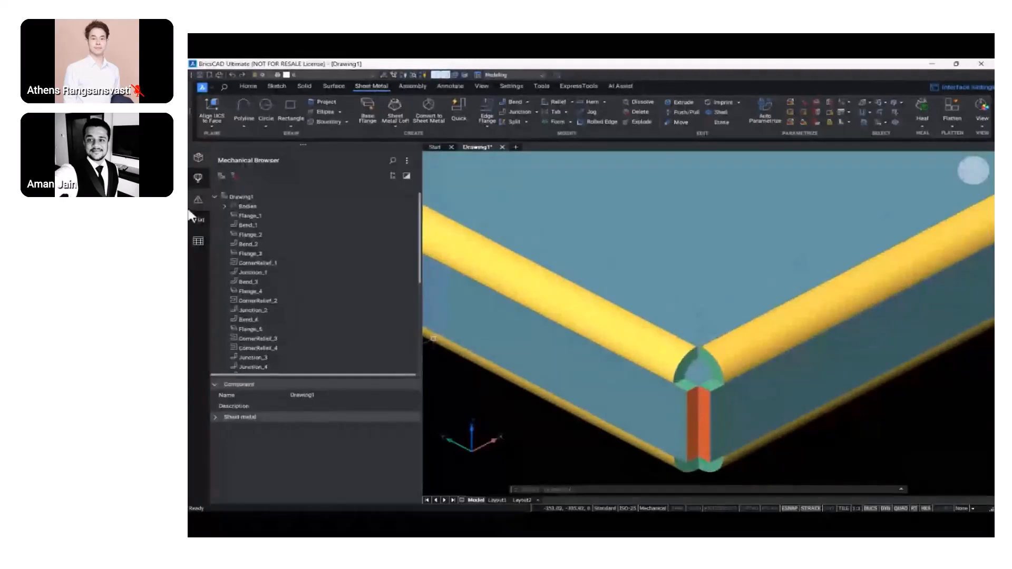
{"action": "left_click", "coordinate": [393, 160]}
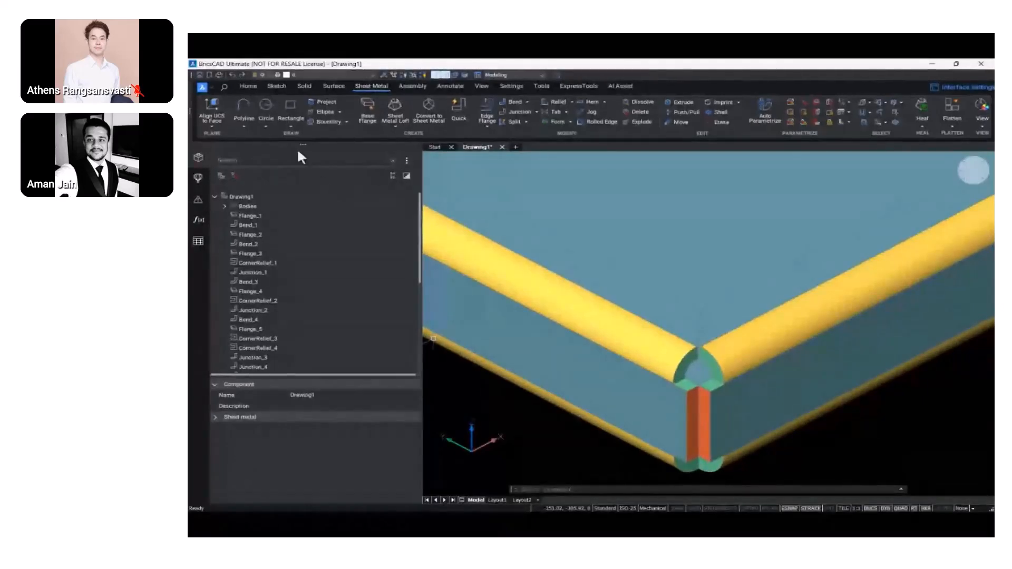
{"action": "type", "text": "Bend"}
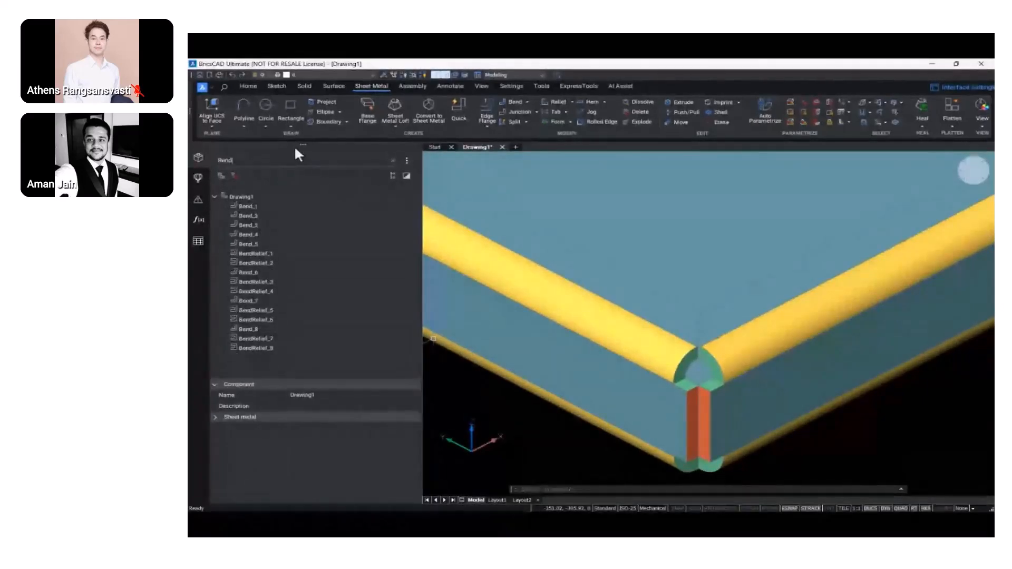
{"action": "type", "text": "R"}
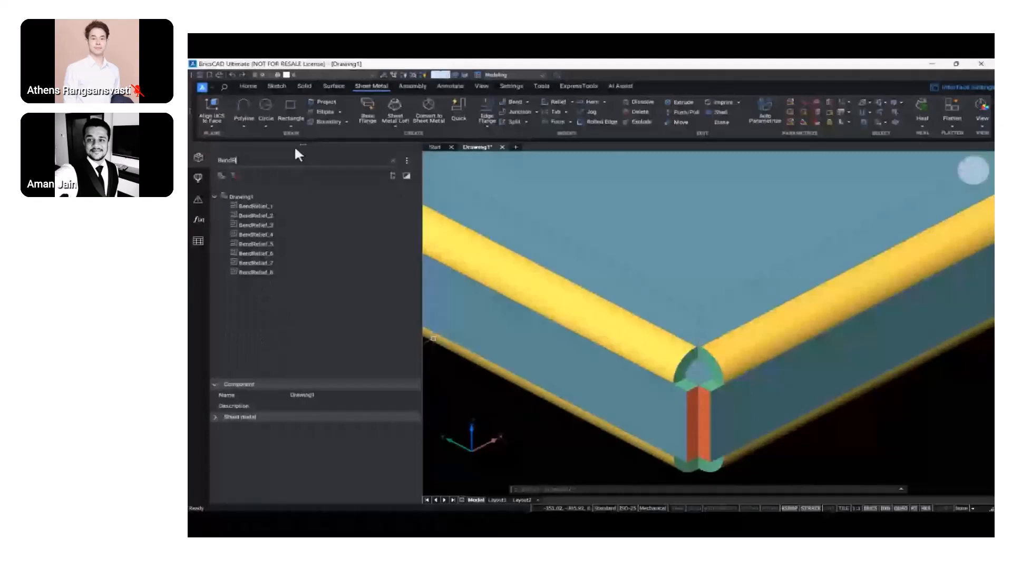
{"action": "left_click", "coordinate": [266, 205]}
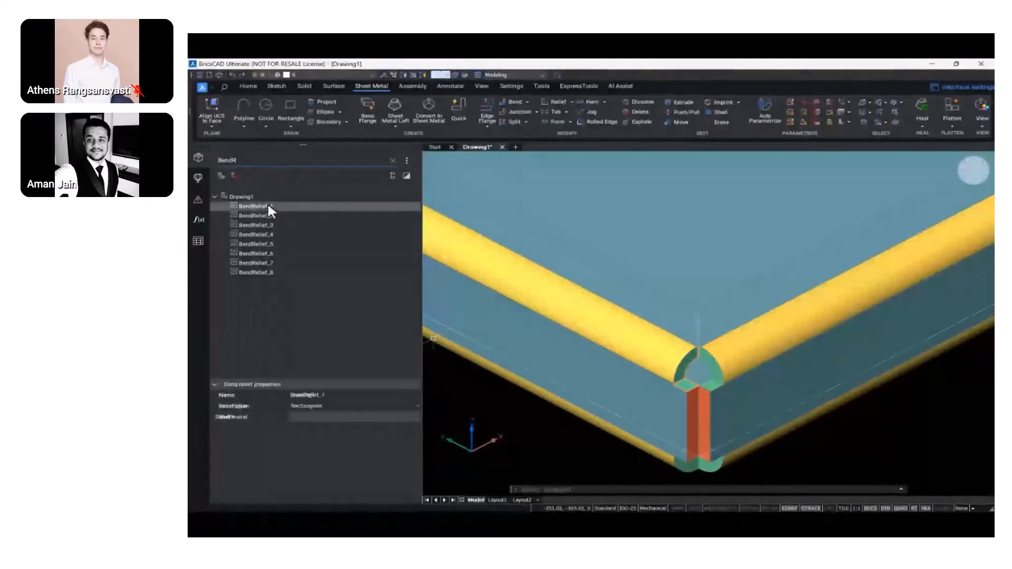
{"action": "left_click", "coordinate": [269, 272], "text": "shift"}
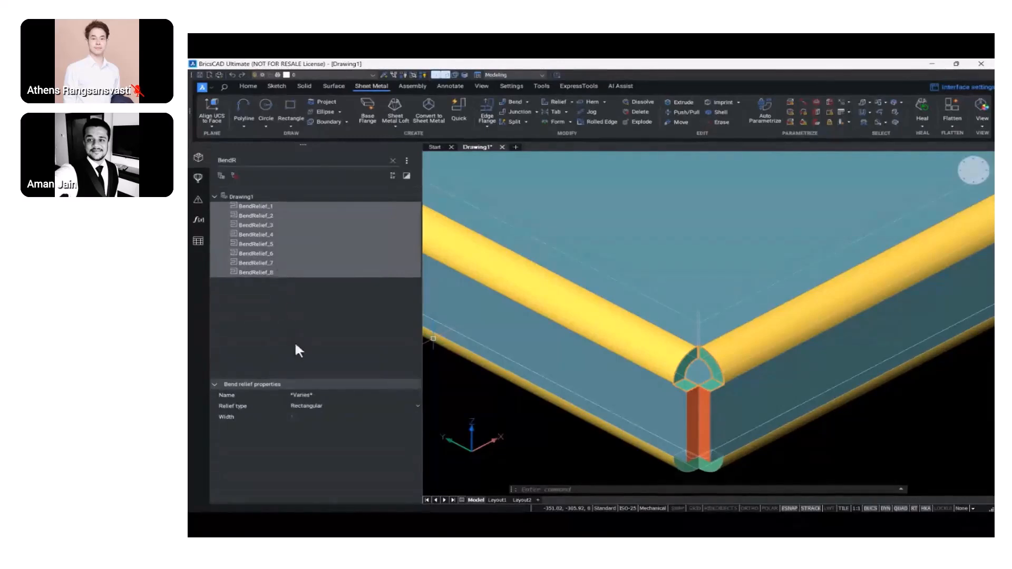
{"action": "left_click", "coordinate": [315, 407]}
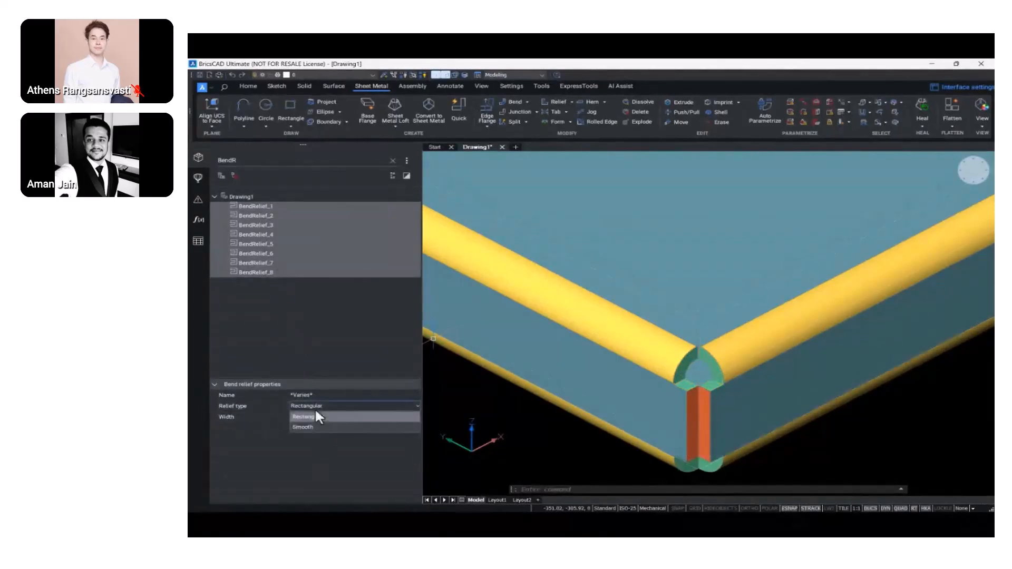
{"action": "left_click", "coordinate": [309, 427]}
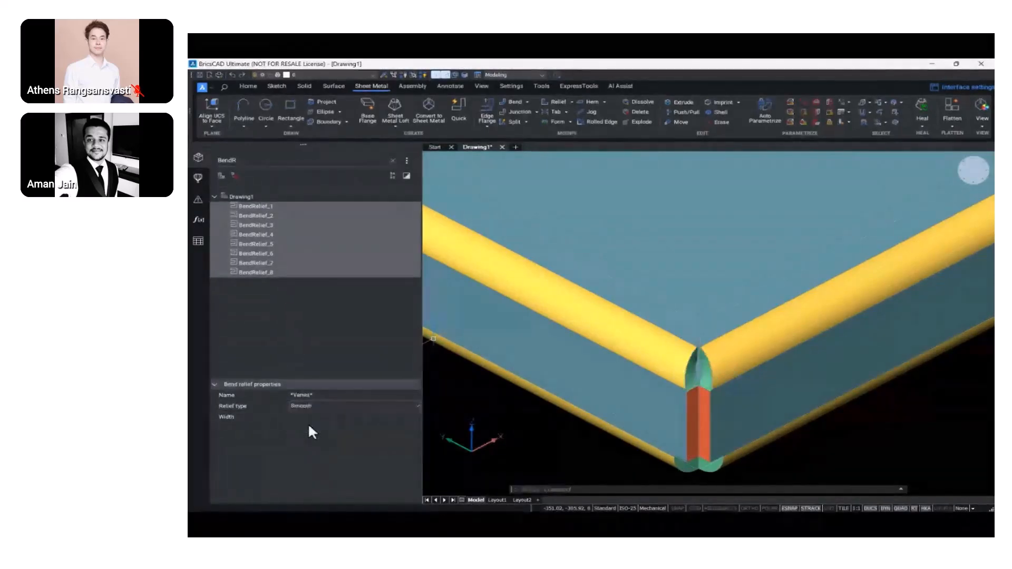
Clear the bend relief filter to restore the full component list, leaving nothing selected in the model
{"action": "left_click", "coordinate": [293, 263]}
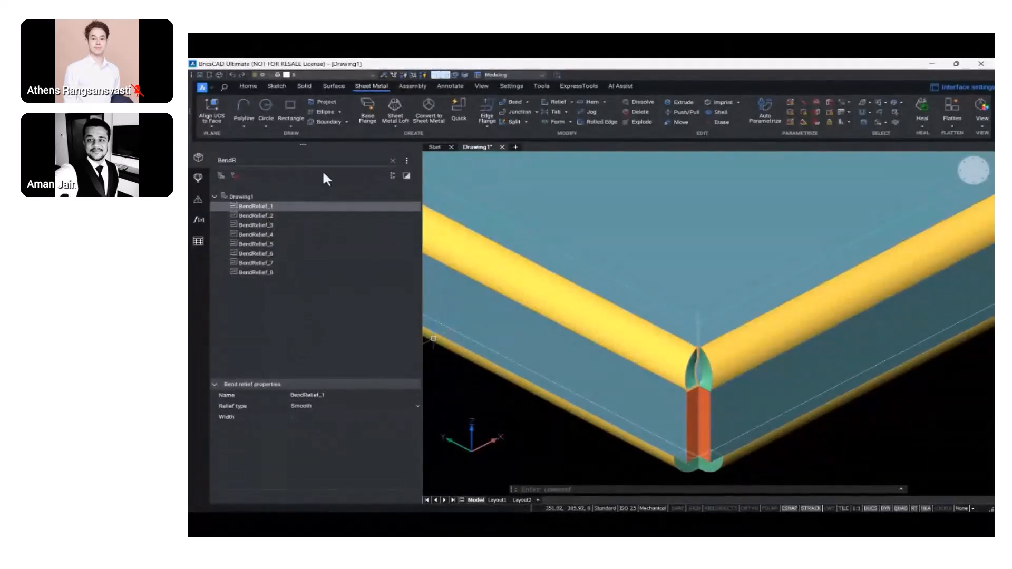
{"action": "left_click", "coordinate": [394, 160]}
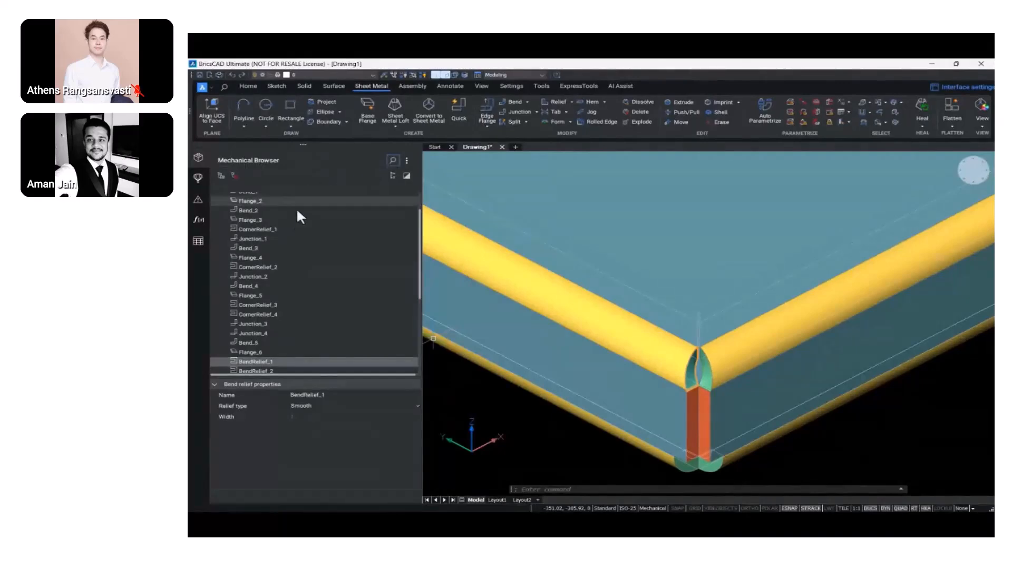
{"action": "left_click", "coordinate": [276, 215]}
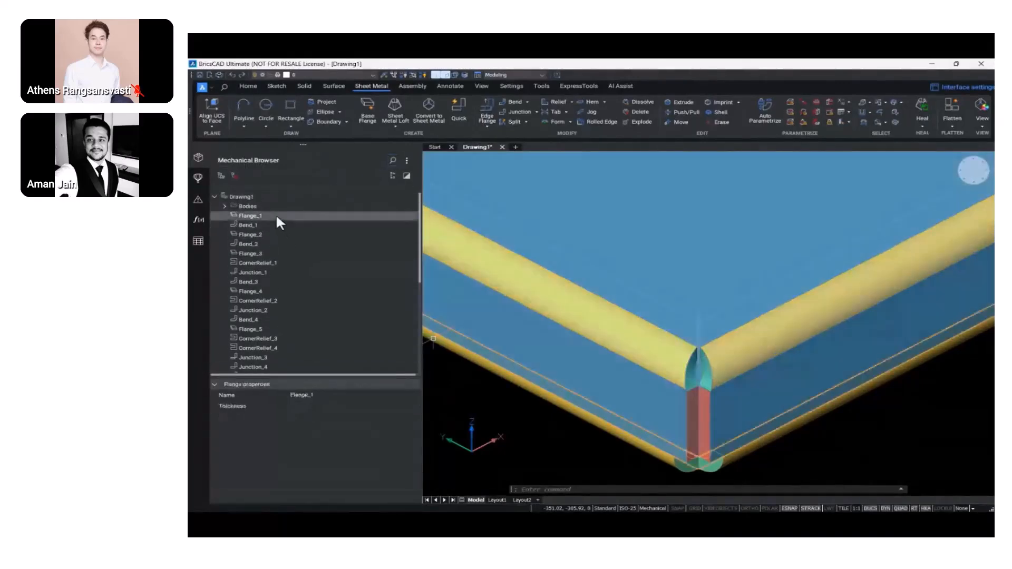
{"action": "key", "text": "Escape"}
Show the whole tray from the top and set the visual style to 2dWireframe
{"action": "scroll", "coordinate": [801, 452], "scroll_direction": "down", "scroll_amount": 10}
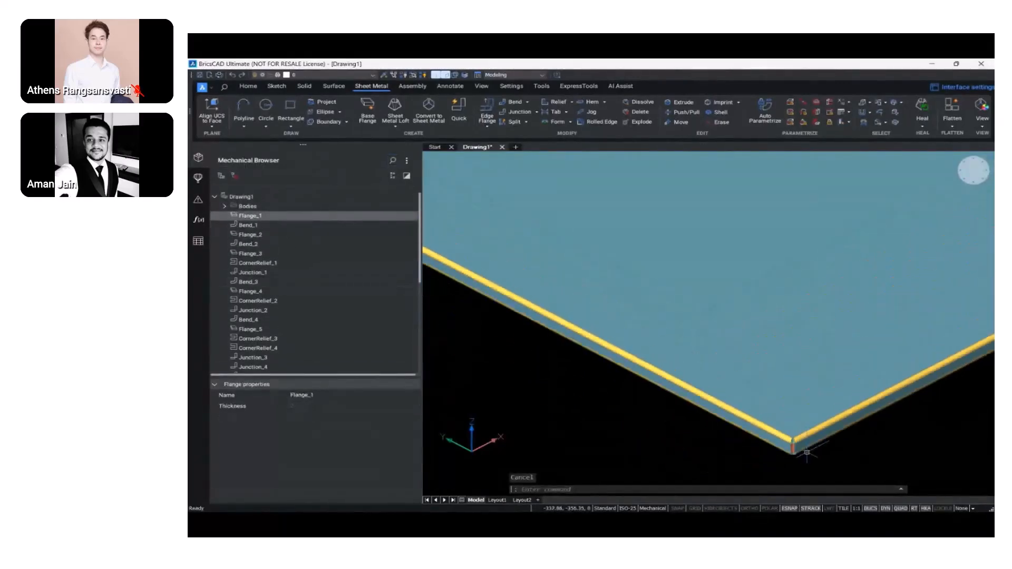
{"action": "middle_click_drag", "start_coordinate": [725, 423], "coordinate": [662, 420]}
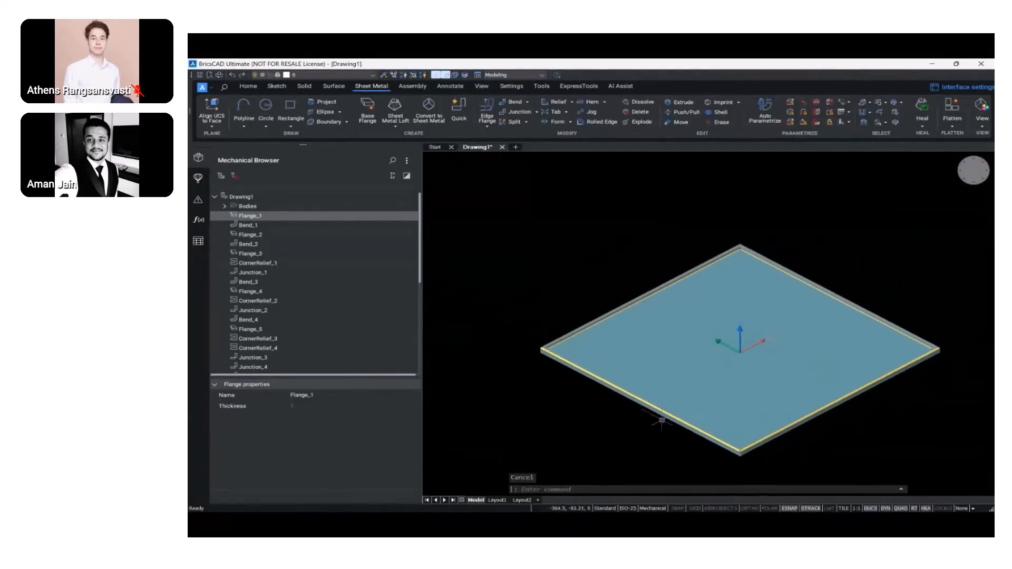
{"action": "left_click", "coordinate": [972, 184]}
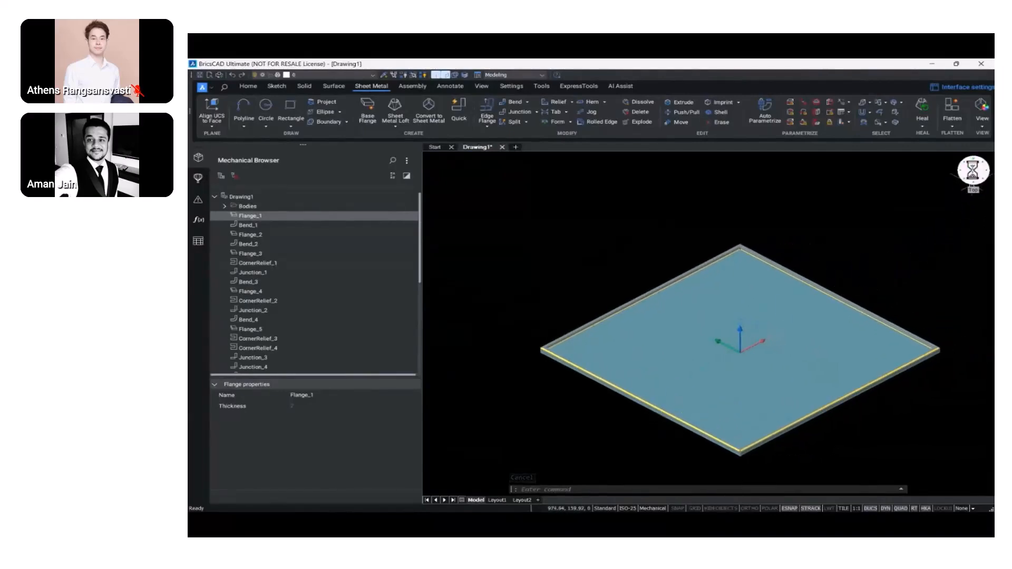
{"action": "middle_click_drag", "start_coordinate": [944, 219], "coordinate": [855, 269]}
{"action": "scroll", "coordinate": [907, 222], "scroll_direction": "down", "scroll_amount": 3}
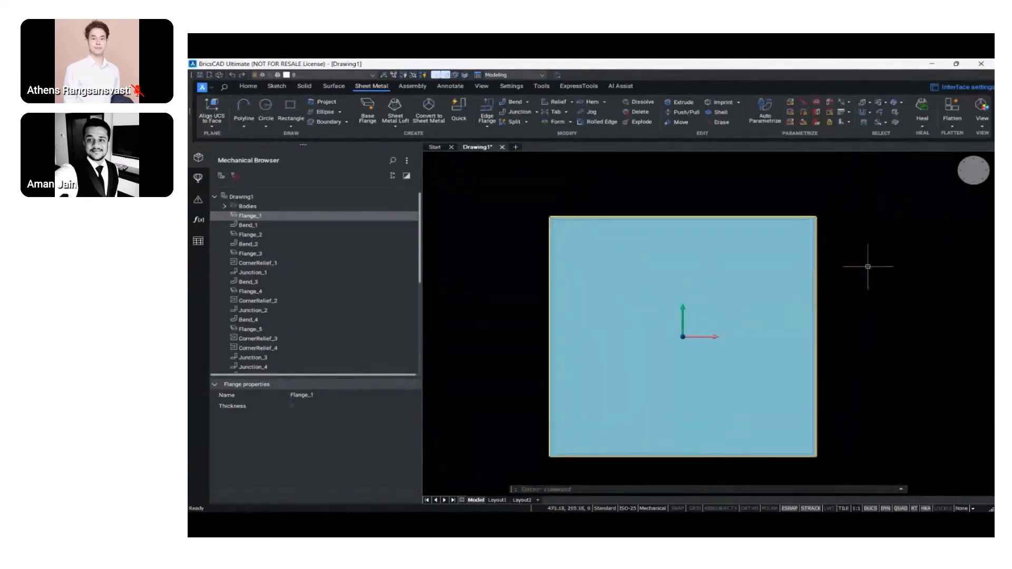
{"action": "type", "text": "l"}
{"action": "key", "text": "Escape"}
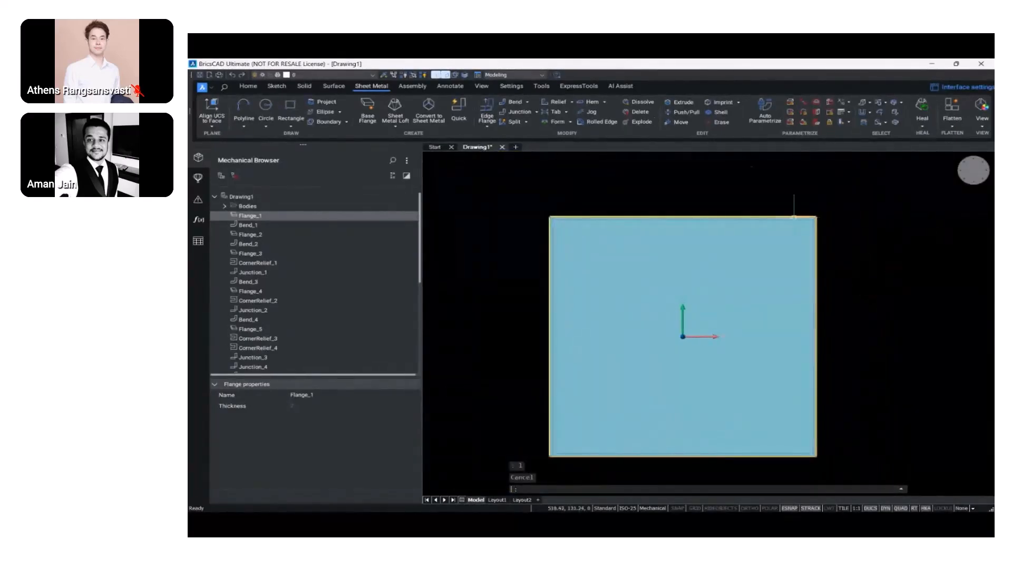
{"action": "left_click", "coordinate": [507, 74]}
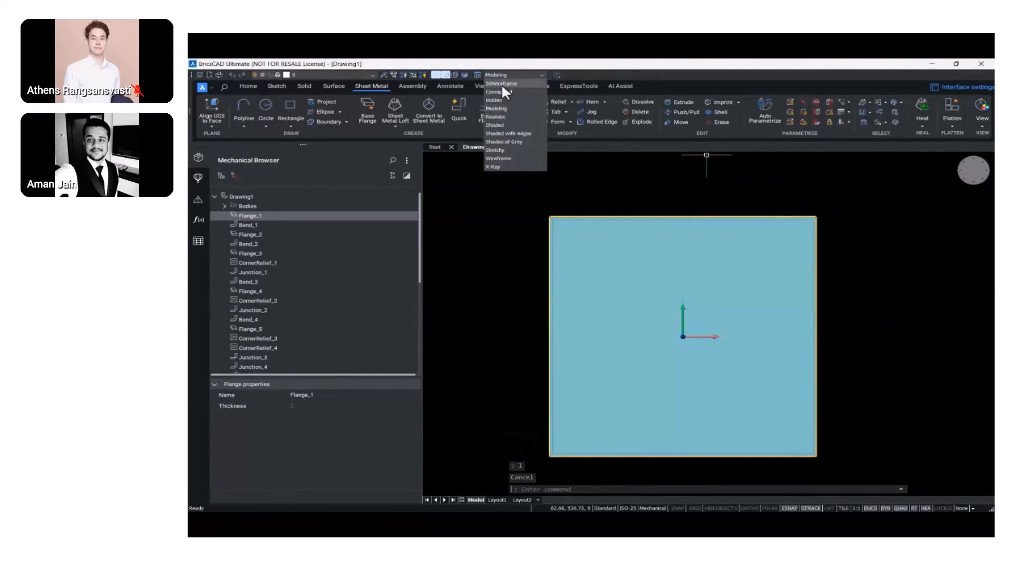
{"action": "left_click", "coordinate": [501, 83]}
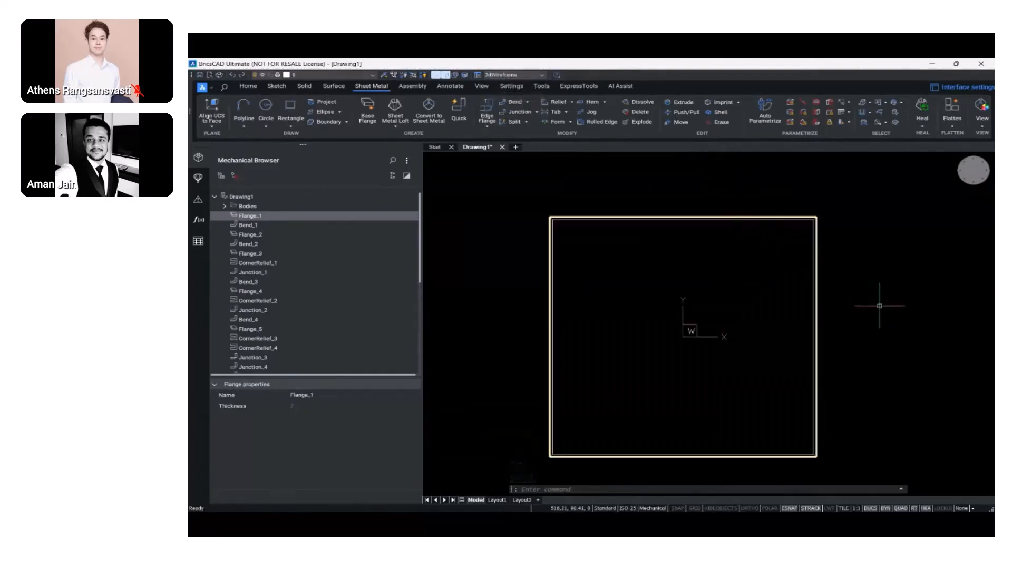
Draw a vertical construction line 200 long upward from the origin 0,0,0, with Ortho turned on
{"action": "type", "text": "l"}
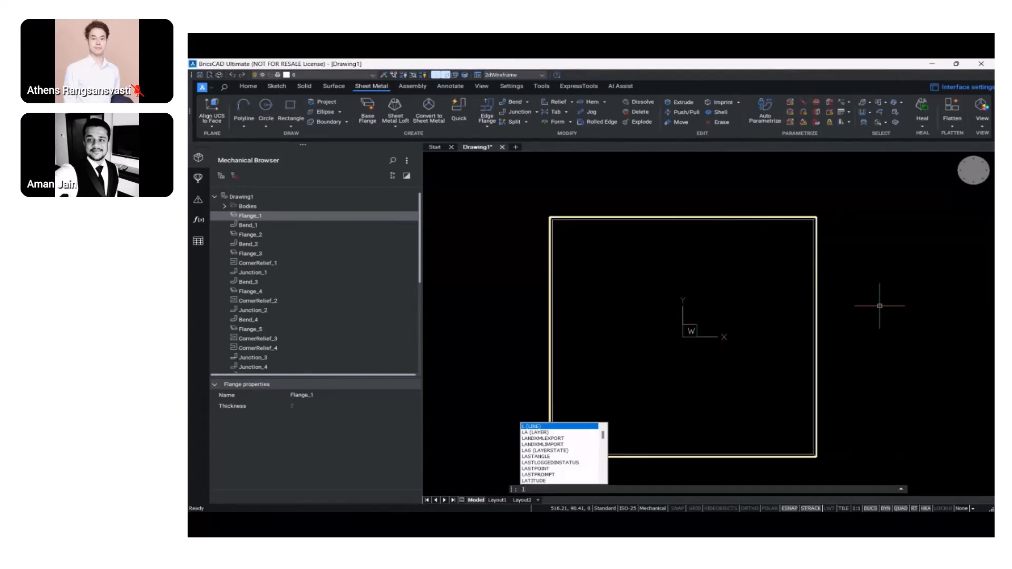
{"action": "key", "text": "Return"}
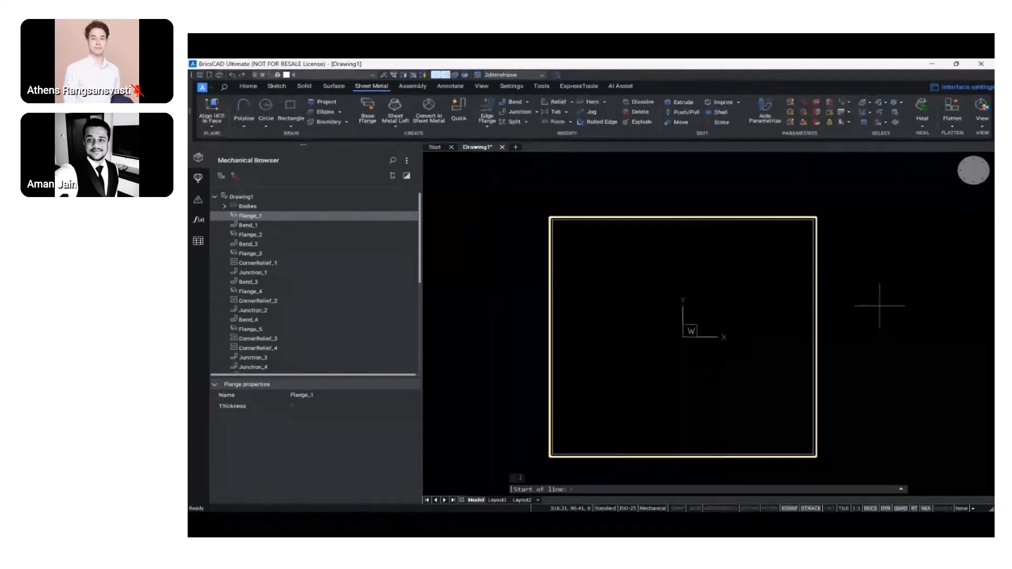
{"action": "type", "text": "0,0,0"}
{"action": "key", "text": "Return"}
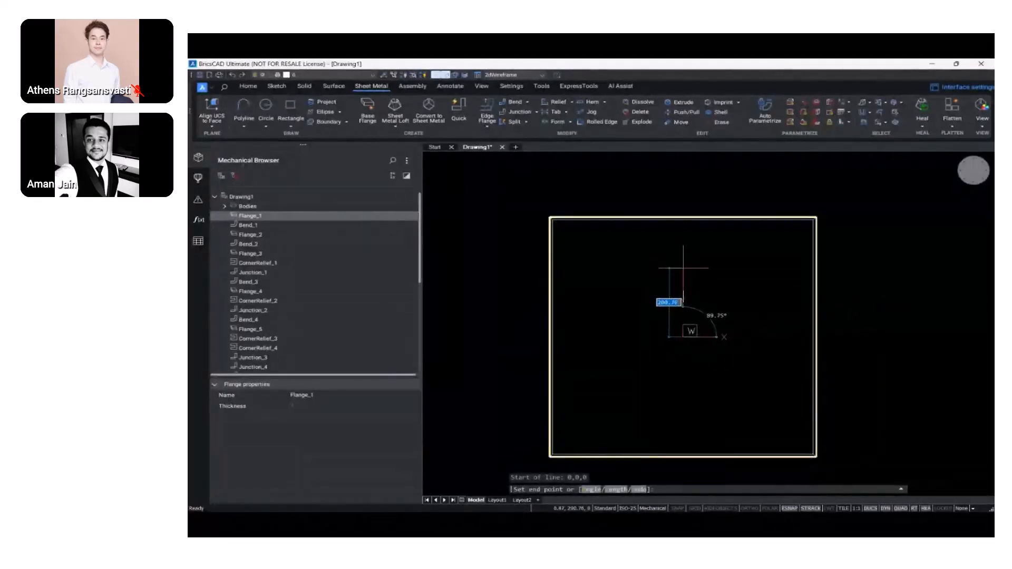
{"action": "scroll", "coordinate": [684, 268], "scroll_direction": "up", "scroll_amount": 3}
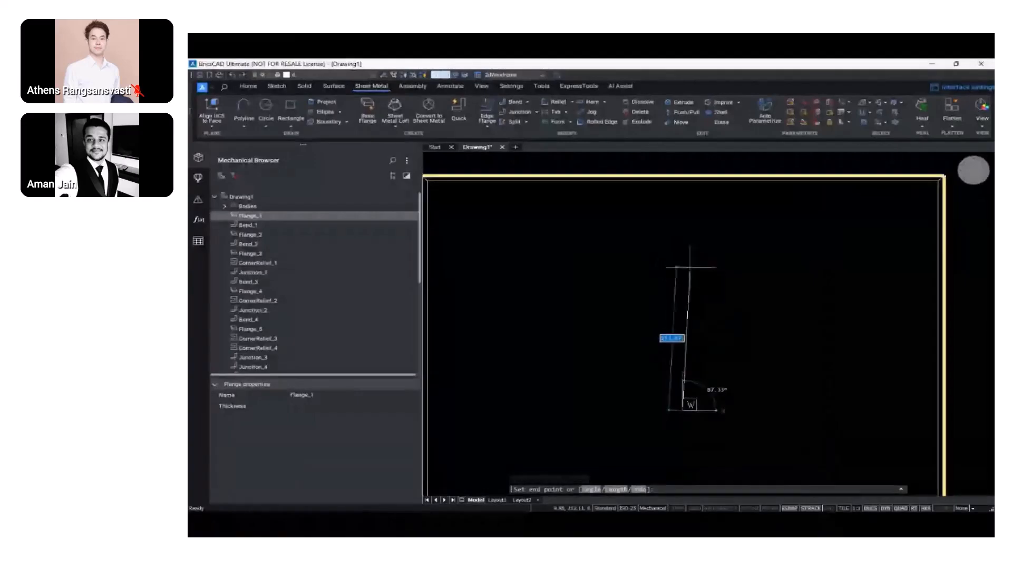
{"action": "scroll", "coordinate": [690, 268], "scroll_direction": "down", "scroll_amount": 2}
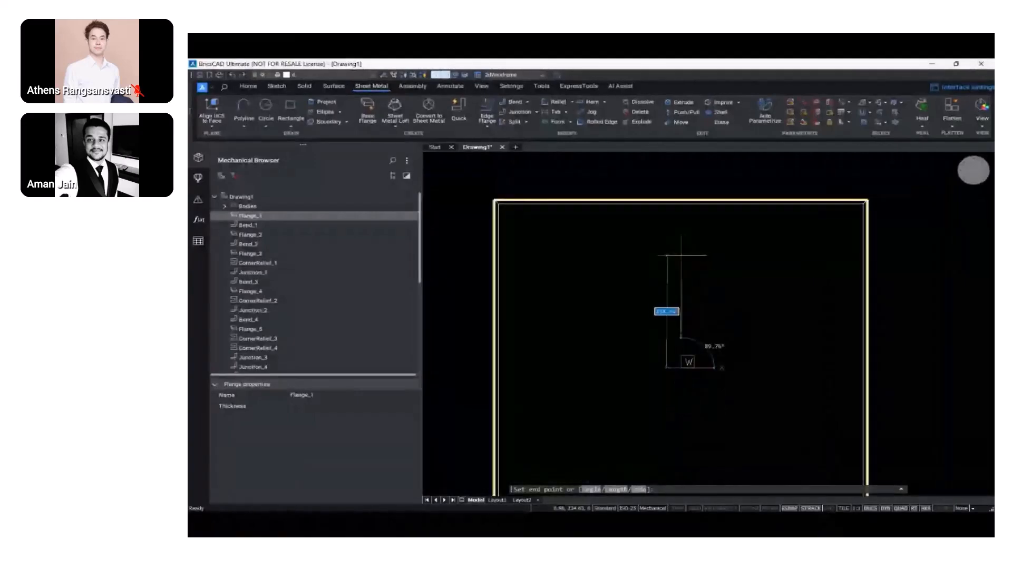
{"action": "left_click", "coordinate": [756, 509]}
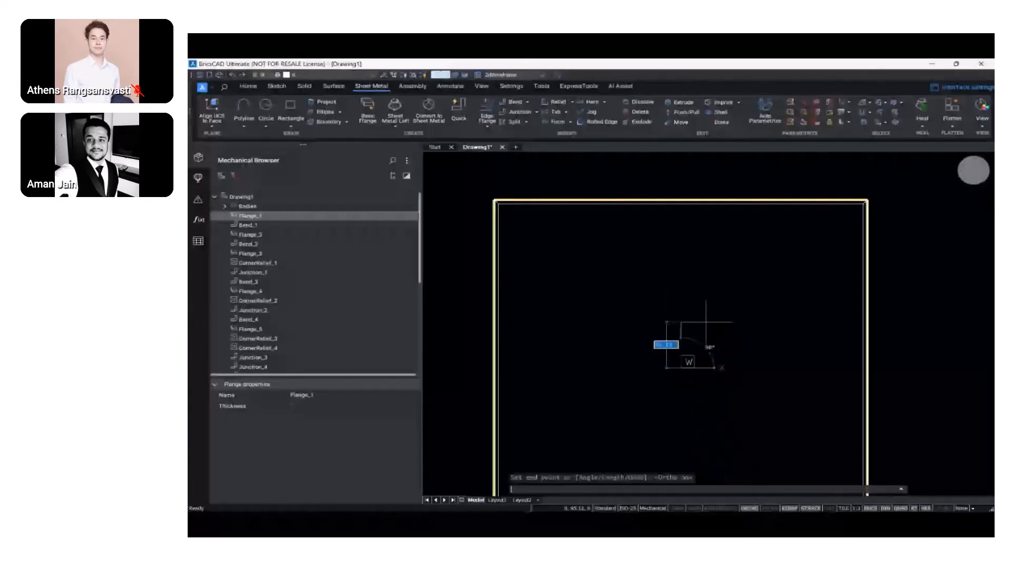
{"action": "type", "text": "200"}
{"action": "key", "text": "Return"}
{"action": "key", "text": "Escape"}
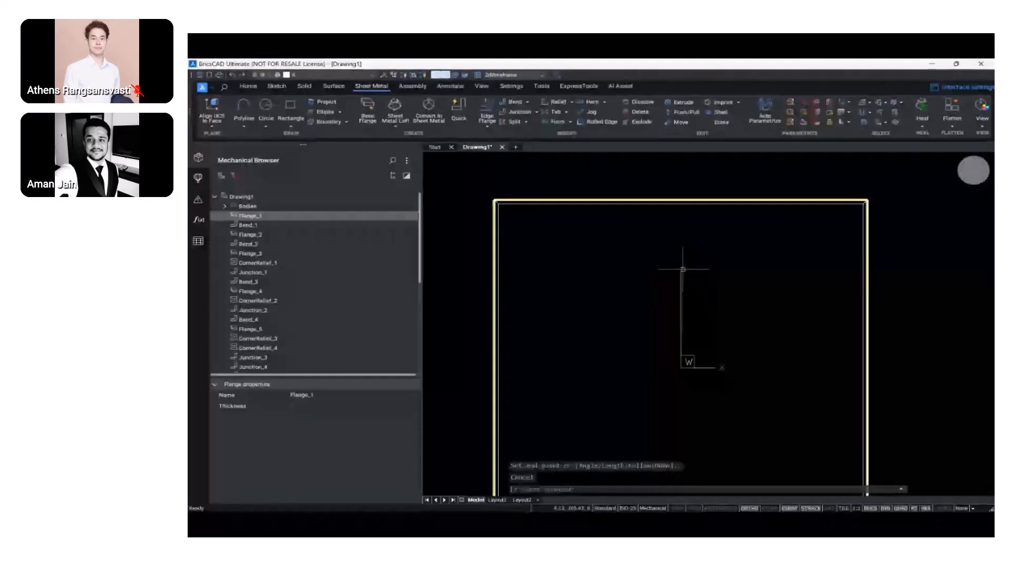
Draw a horizontal line leftward from the vertical line's midpoint, extending a little under halfway to the tray's left side
{"action": "type", "text": "l"}
{"action": "key", "text": "Return"}
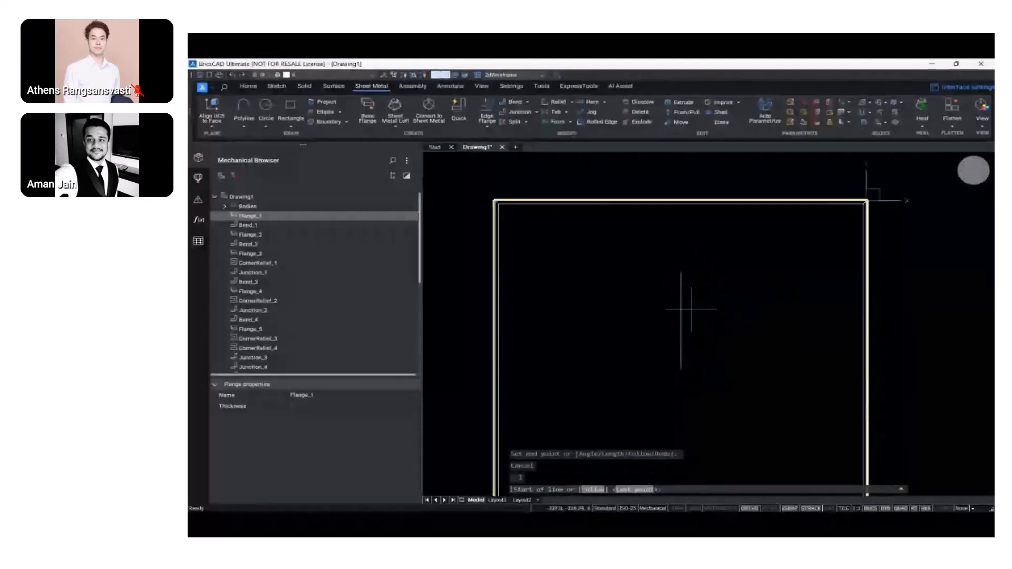
{"action": "left_click", "coordinate": [681, 319]}
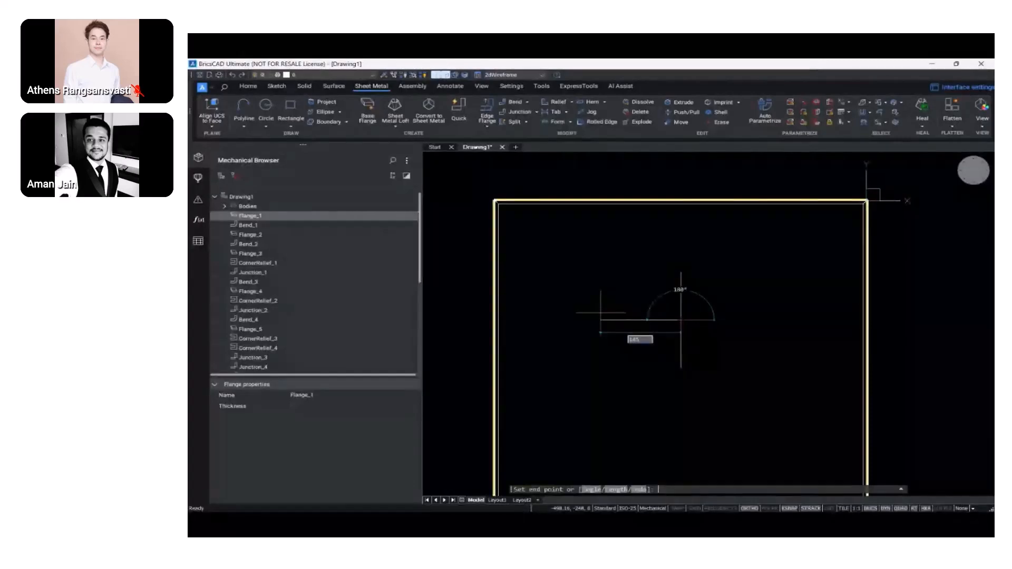
{"action": "left_click", "coordinate": [601, 312]}
{"action": "key", "text": "Escape"}
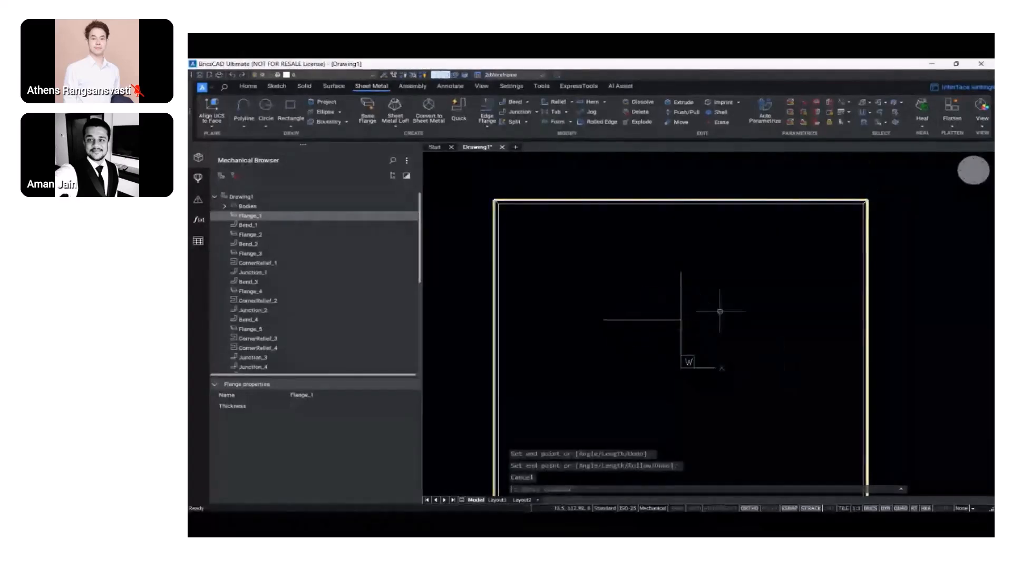
Draw a second horizontal line leftward from the vertical line's upper endpoint, as long as the one at its midpoint
{"action": "type", "text": "l"}
{"action": "key", "text": "Return"}
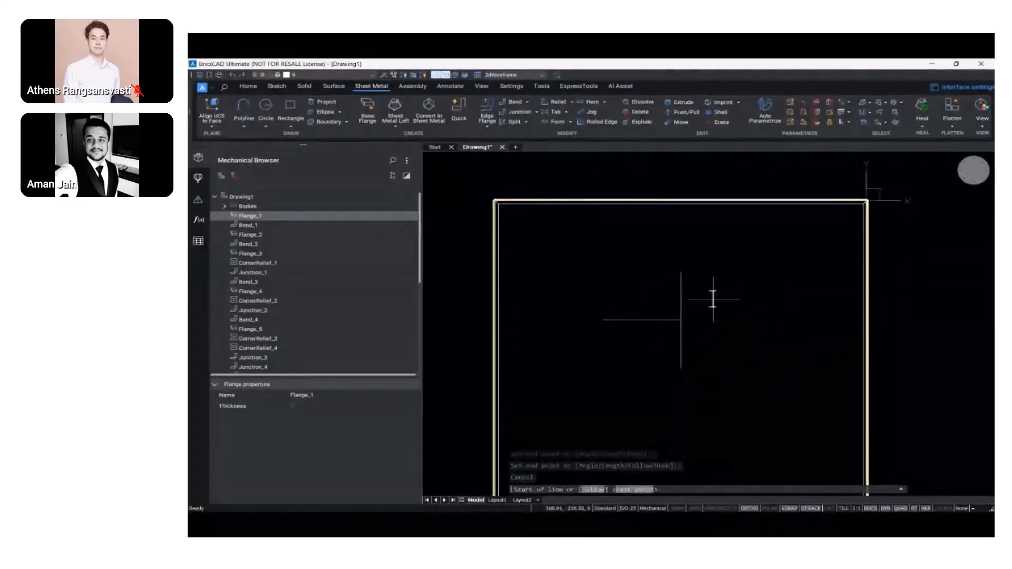
{"action": "left_click", "coordinate": [681, 272]}
{"action": "type", "text": "145"}
{"action": "key", "text": "Return"}
{"action": "key", "text": "Escape"}
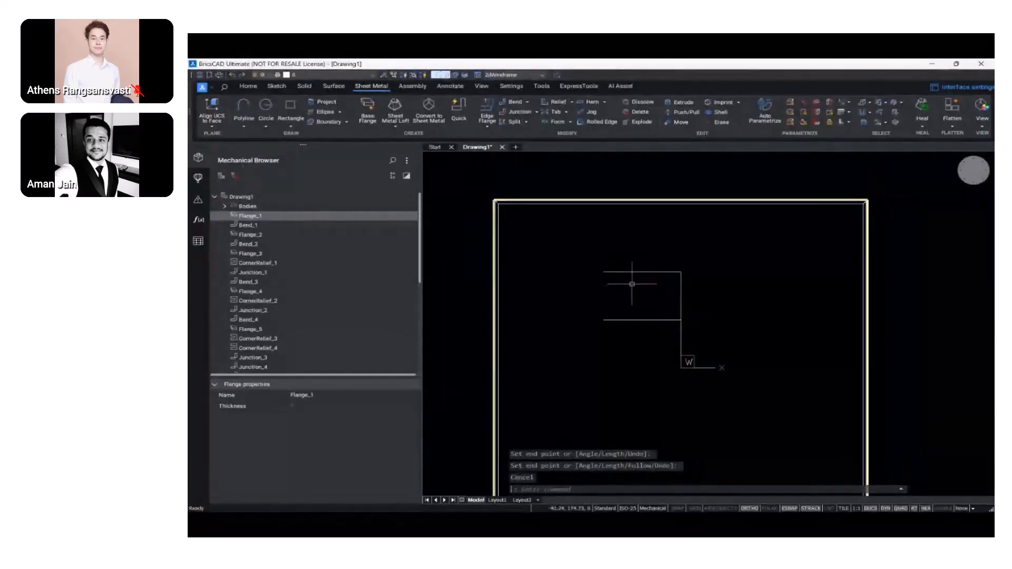
Insert a Hole from the library's Holes category at the left endpoint of the upper horizontal construction line
{"action": "left_click", "coordinate": [198, 178]}
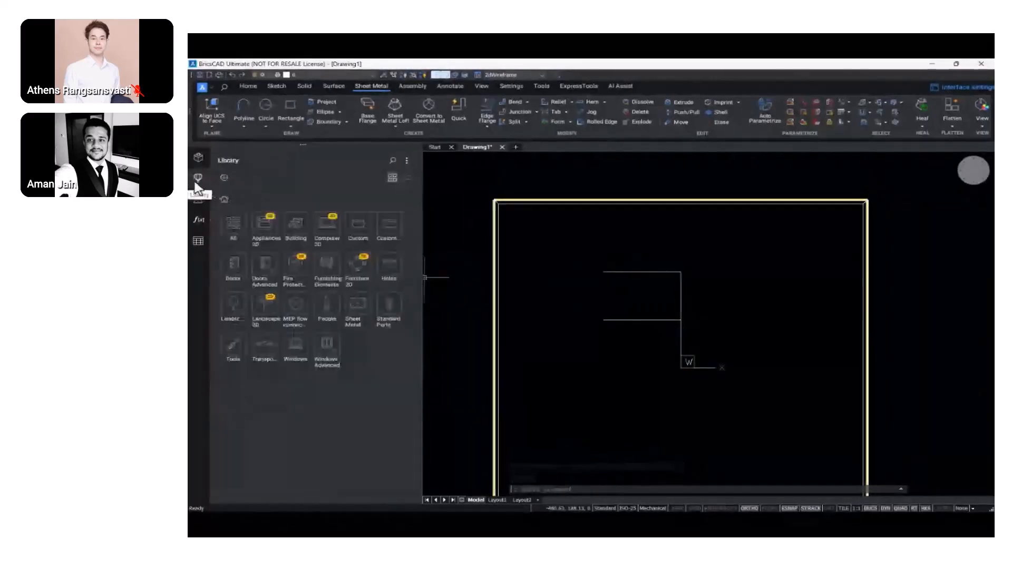
{"action": "left_click", "coordinate": [399, 271]}
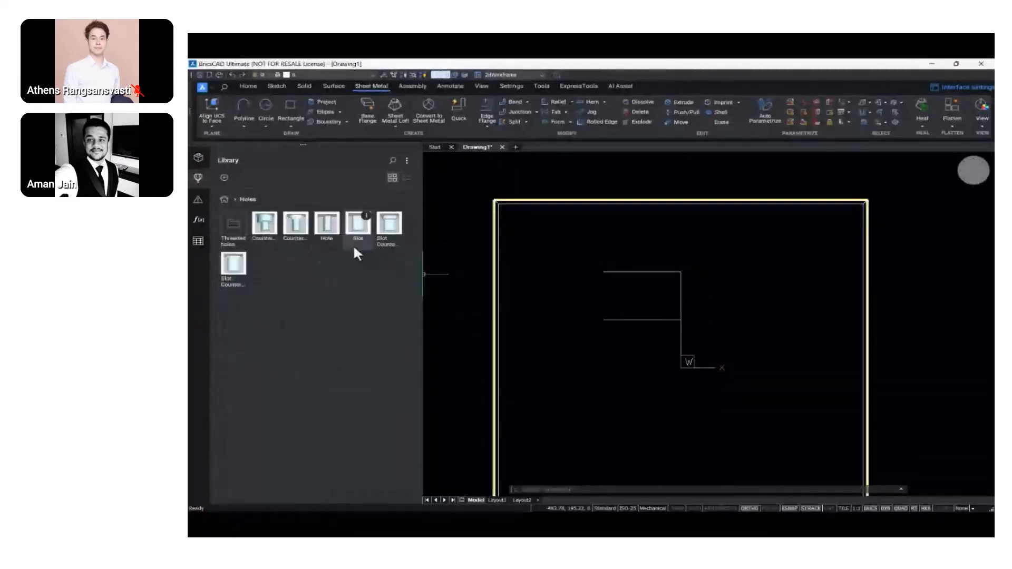
{"action": "left_click", "coordinate": [327, 233]}
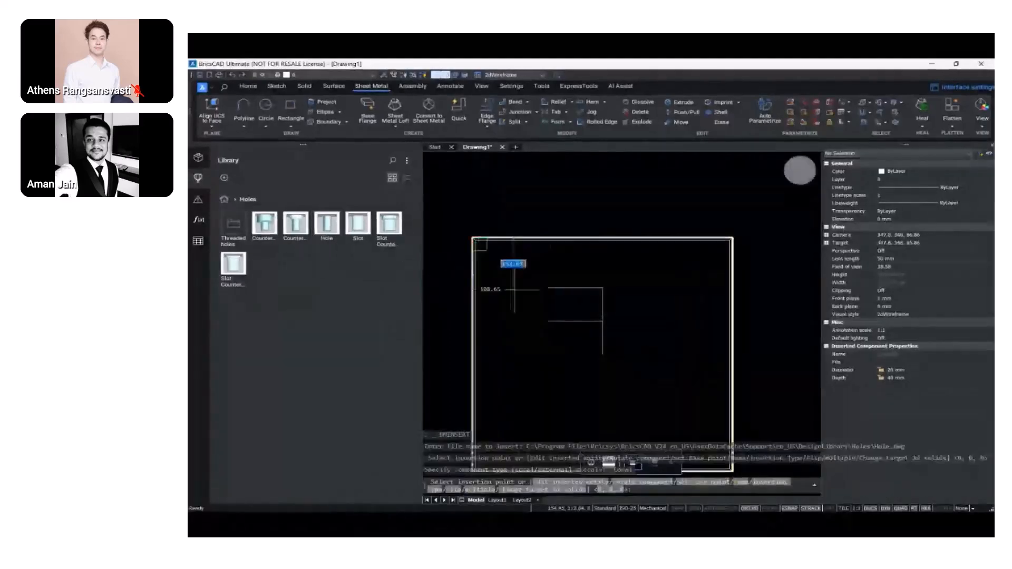
{"action": "scroll", "coordinate": [527, 292], "scroll_direction": "up", "scroll_amount": 5}
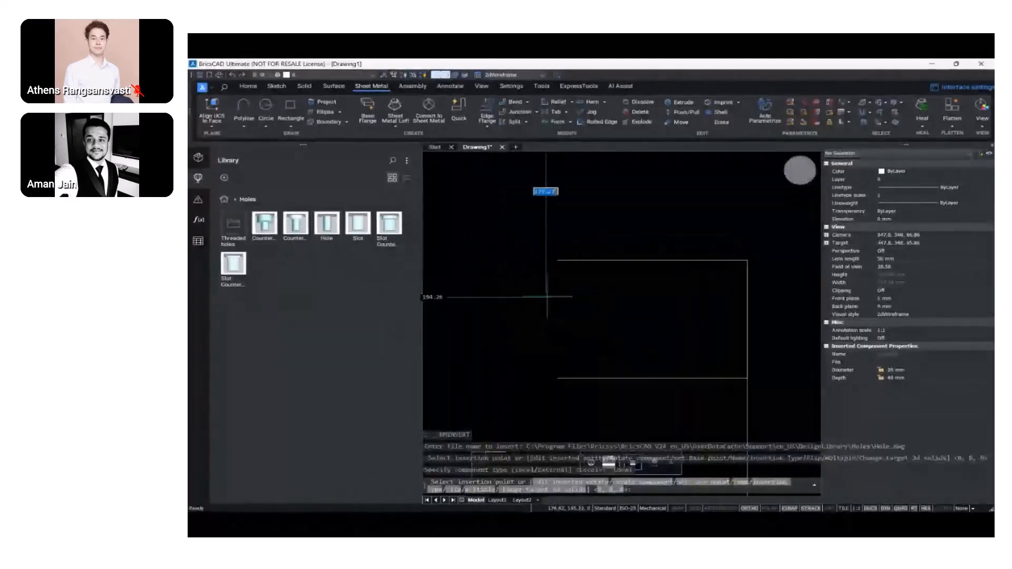
{"action": "left_click", "coordinate": [558, 260]}
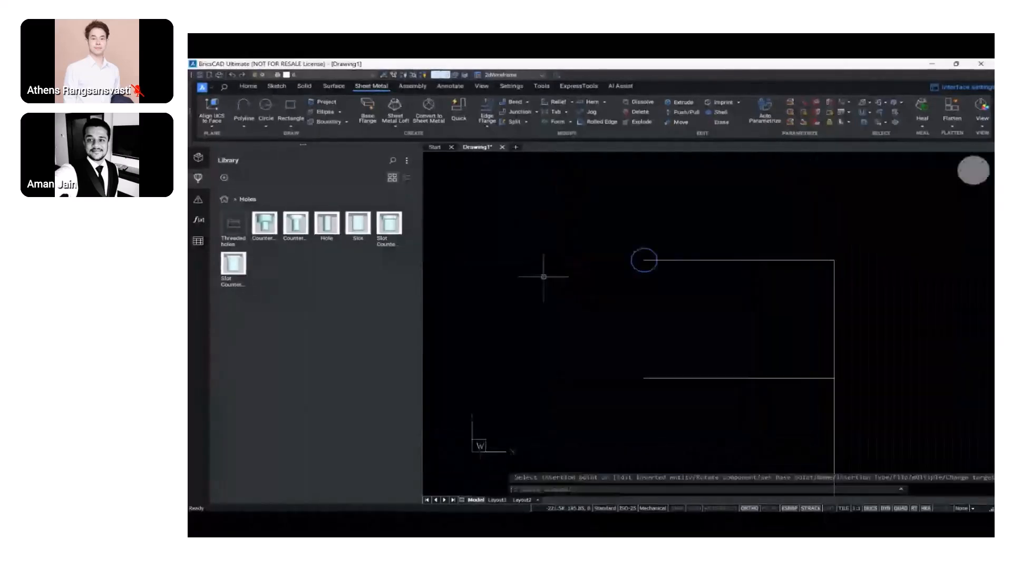
{"action": "scroll", "coordinate": [540, 282], "scroll_direction": "down", "scroll_amount": 5}
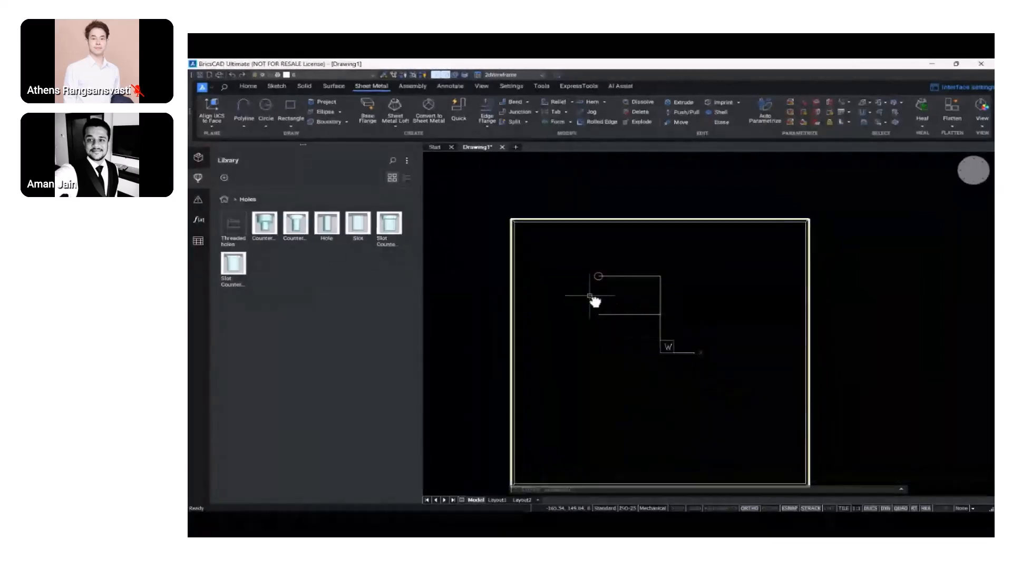
Set the diameter of the inserted hole to 22 mm
{"action": "scroll", "coordinate": [605, 286], "scroll_direction": "up", "scroll_amount": 4}
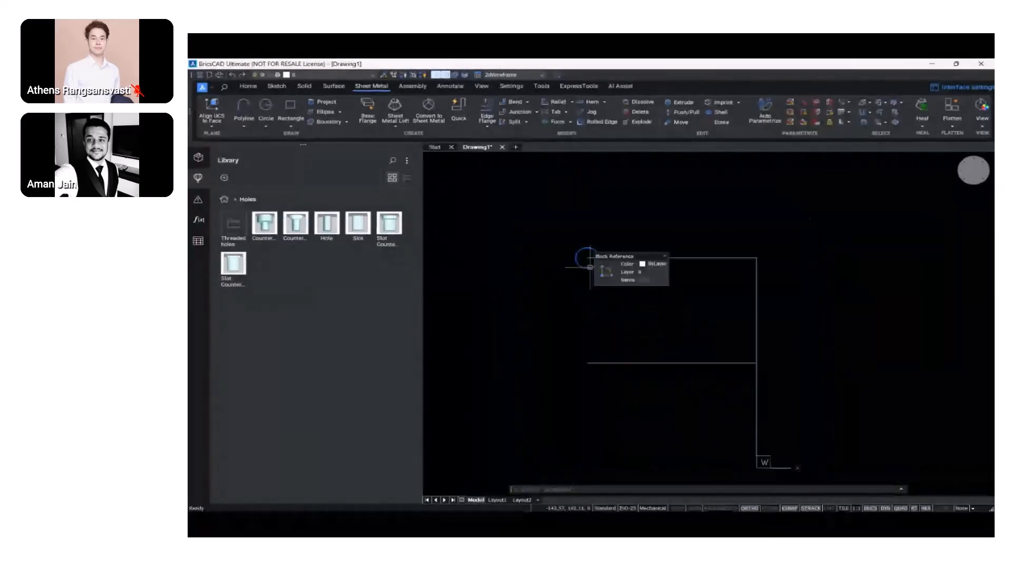
{"action": "double_click", "coordinate": [590, 267]}
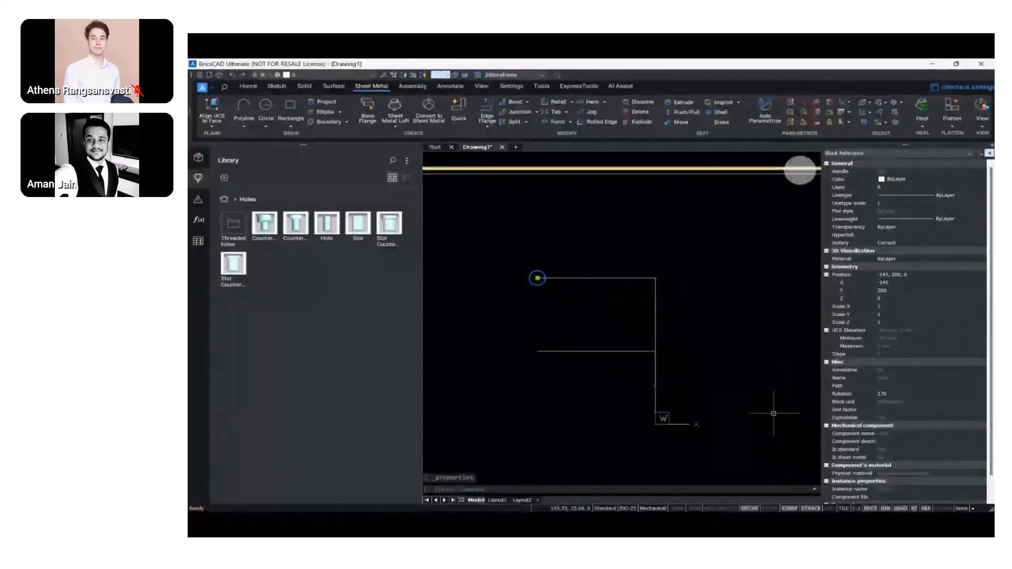
{"action": "scroll", "coordinate": [848, 447], "scroll_direction": "down", "scroll_amount": 1}
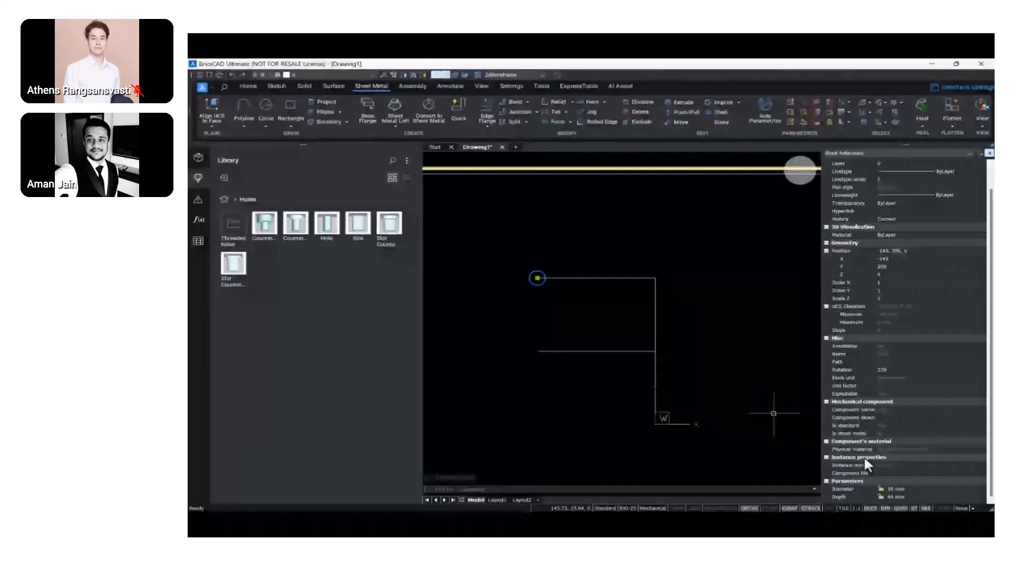
{"action": "left_click", "coordinate": [899, 490]}
{"action": "type", "text": "22"}
{"action": "key", "text": "Return"}
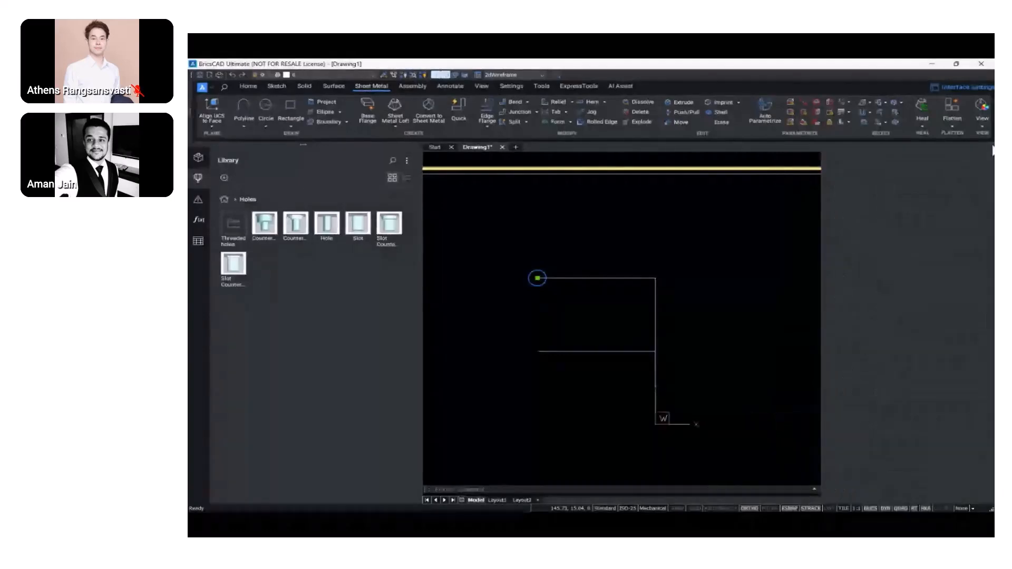
{"action": "key", "text": "Escape"}
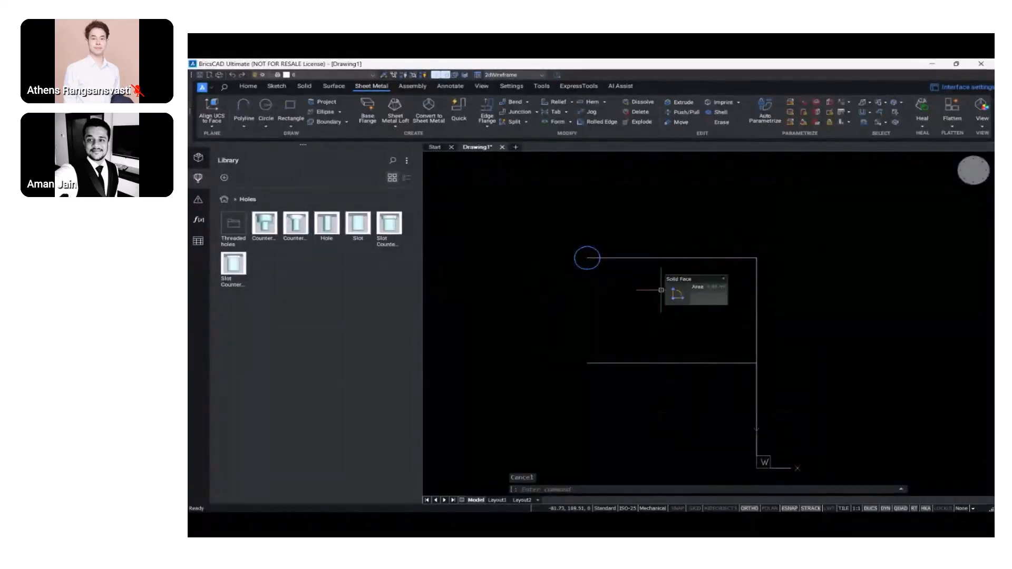
Mirror the hole across the vertical construction line, keeping the original
{"action": "type", "text": "mo"}
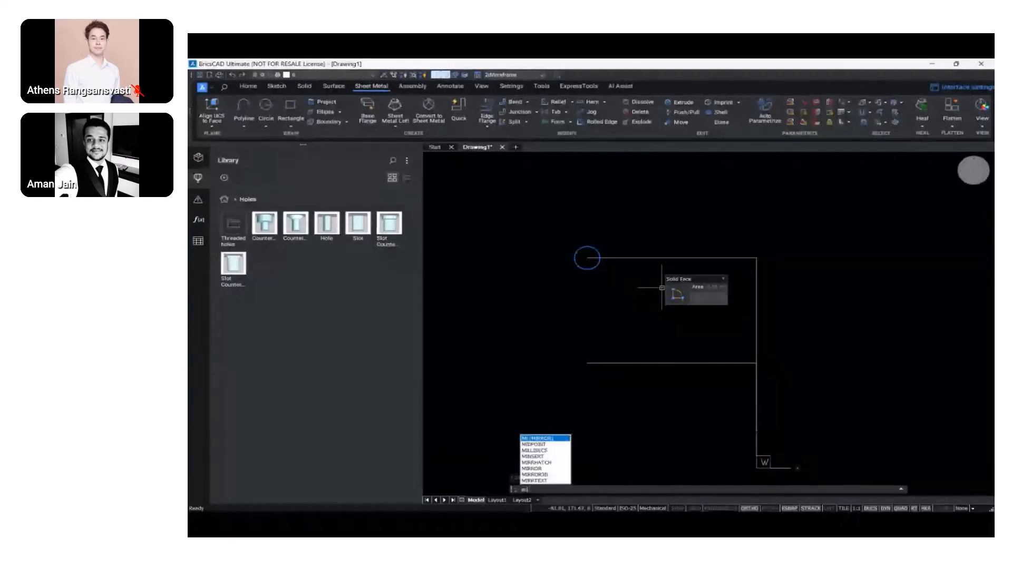
{"action": "key", "text": "Return"}
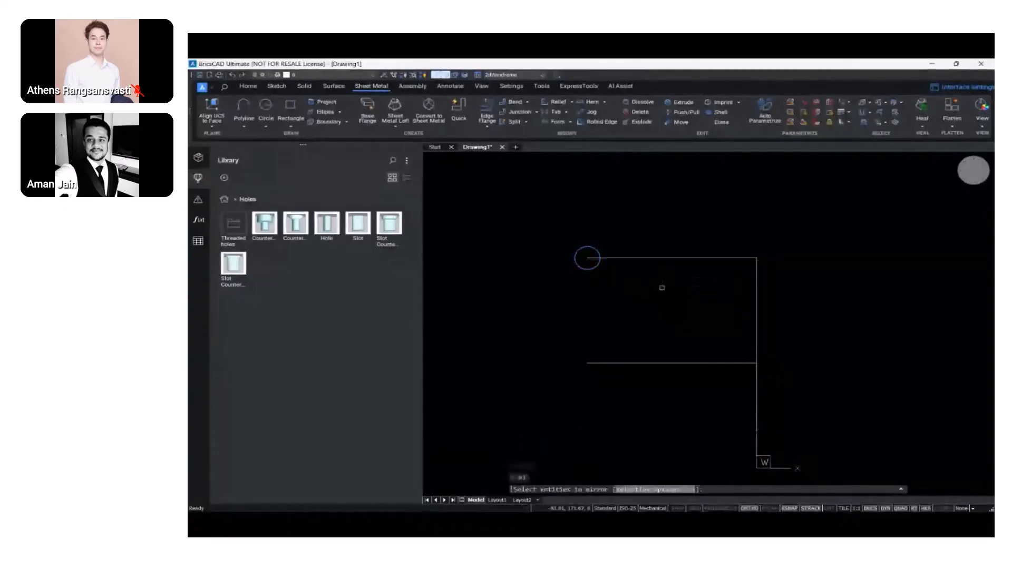
{"action": "left_click", "coordinate": [592, 271]}
{"action": "key", "text": "Return"}
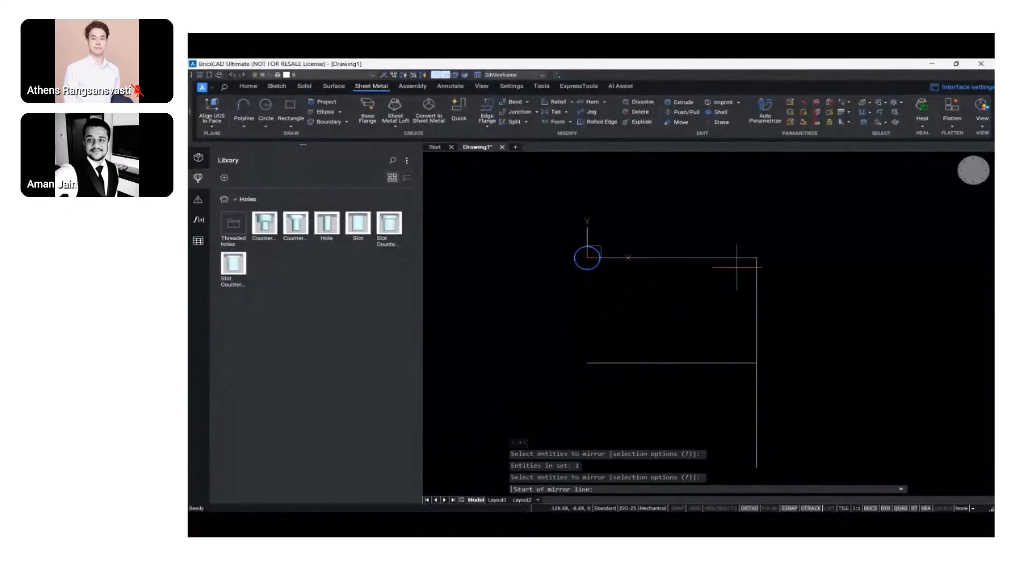
{"action": "left_click", "coordinate": [756, 258]}
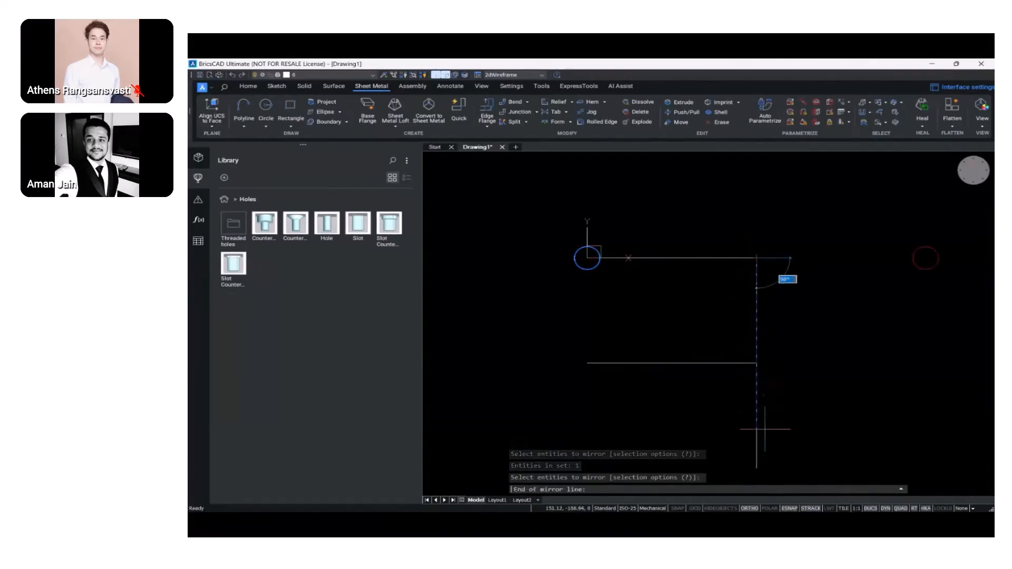
{"action": "left_click", "coordinate": [757, 467]}
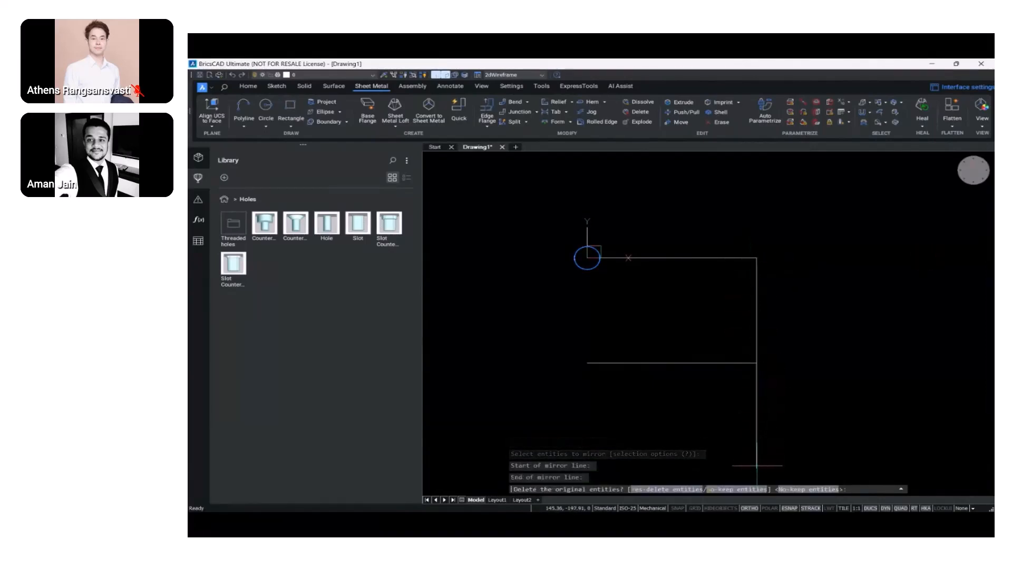
{"action": "key", "text": "Return"}
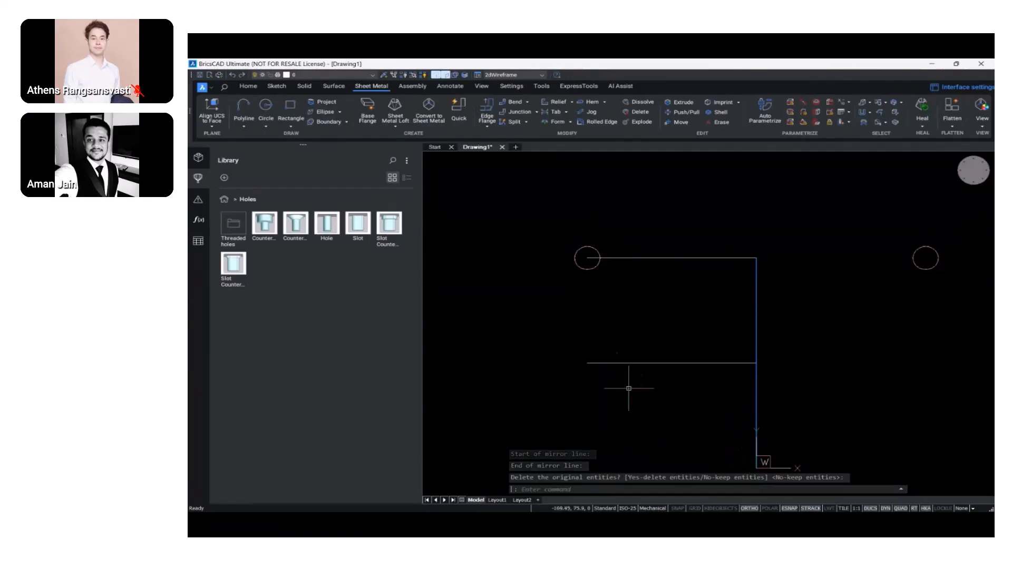
{"action": "key", "text": "Escape"}
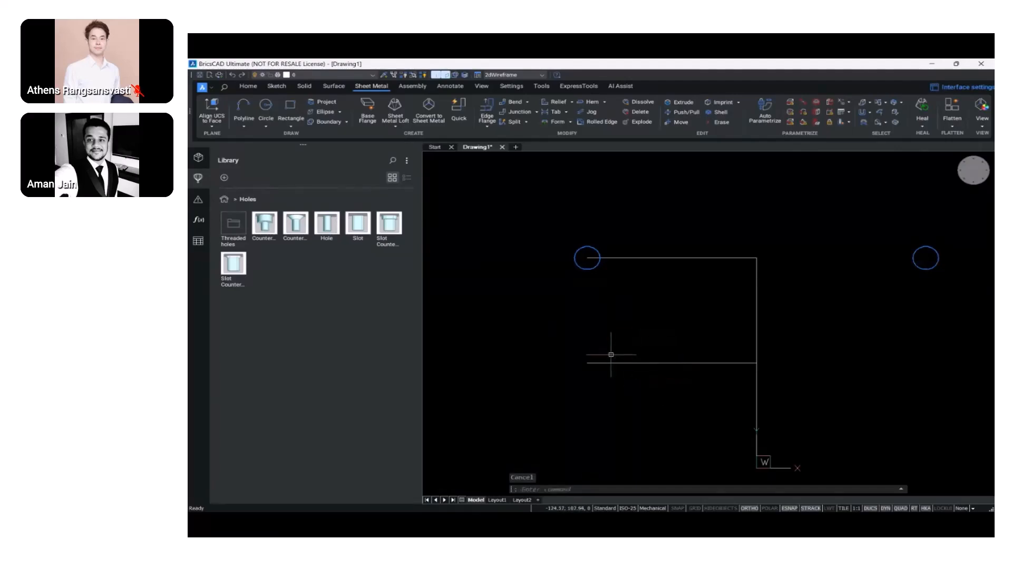
{"action": "scroll", "coordinate": [664, 387], "scroll_direction": "down", "scroll_amount": 5}
{"action": "left_click", "coordinate": [913, 380]}
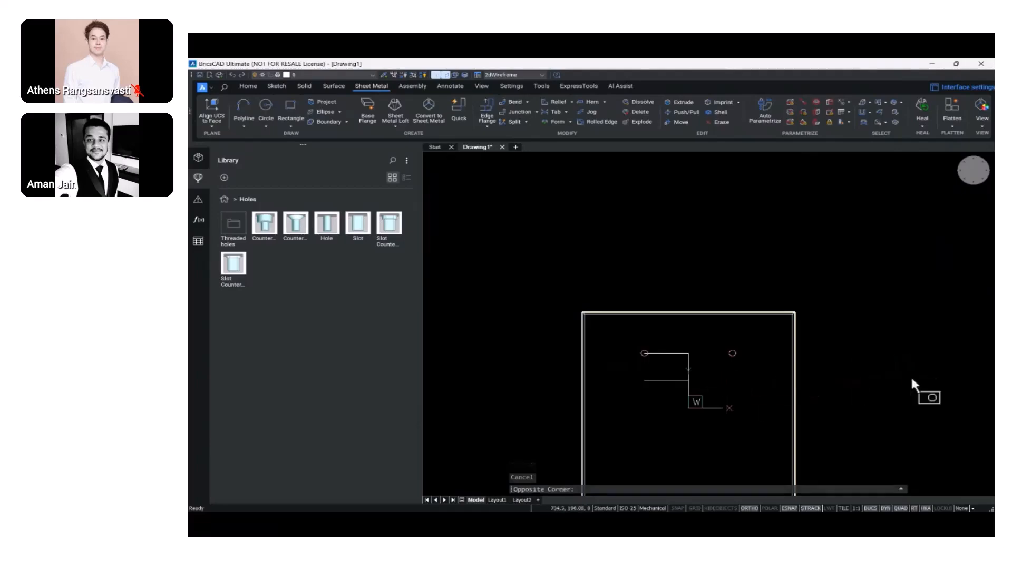
{"action": "key", "text": "Escape"}
{"action": "key", "text": "Escape"}
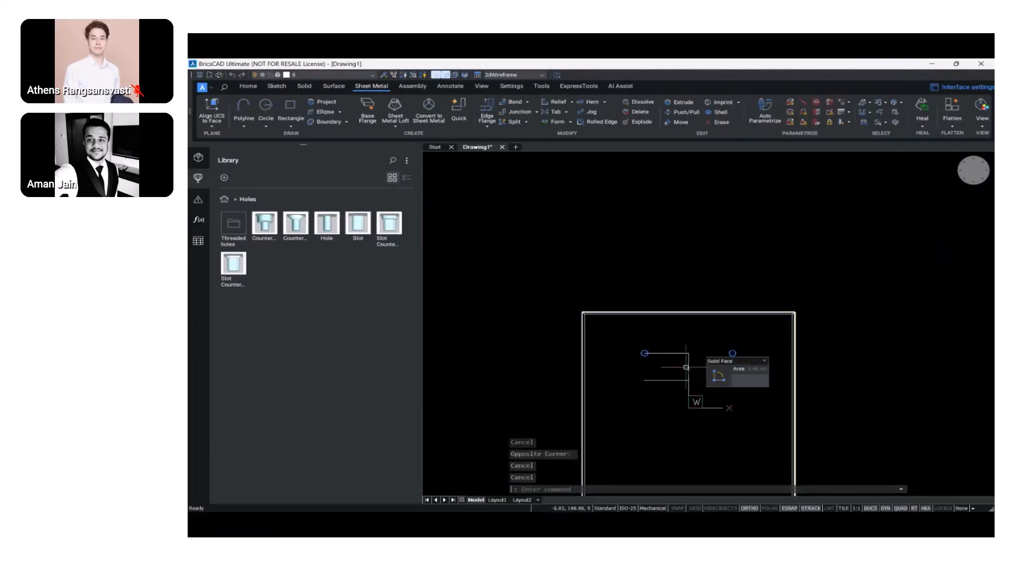
Mirror both upper holes about the middle horizontal construction line, keeping the originals
{"action": "scroll", "coordinate": [605, 365], "scroll_direction": "up", "scroll_amount": 2}
{"action": "scroll", "coordinate": [606, 365], "scroll_direction": "up", "scroll_amount": 2}
{"action": "middle_click_drag", "start_coordinate": [653, 369], "coordinate": [513, 305]}
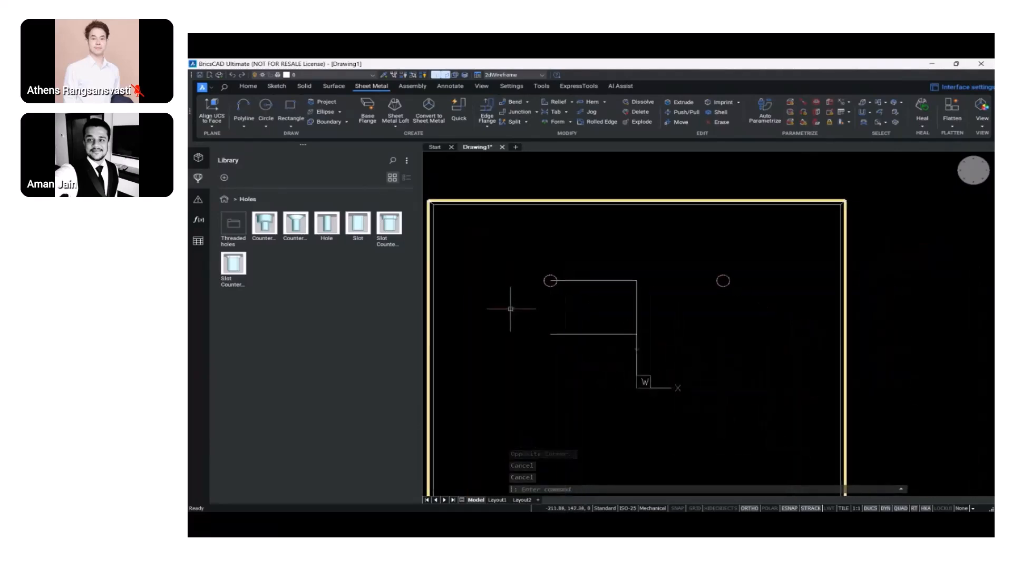
{"action": "type", "text": "mi"}
{"action": "key", "text": "Return"}
{"action": "scroll", "coordinate": [544, 293], "scroll_direction": "up", "scroll_amount": 3}
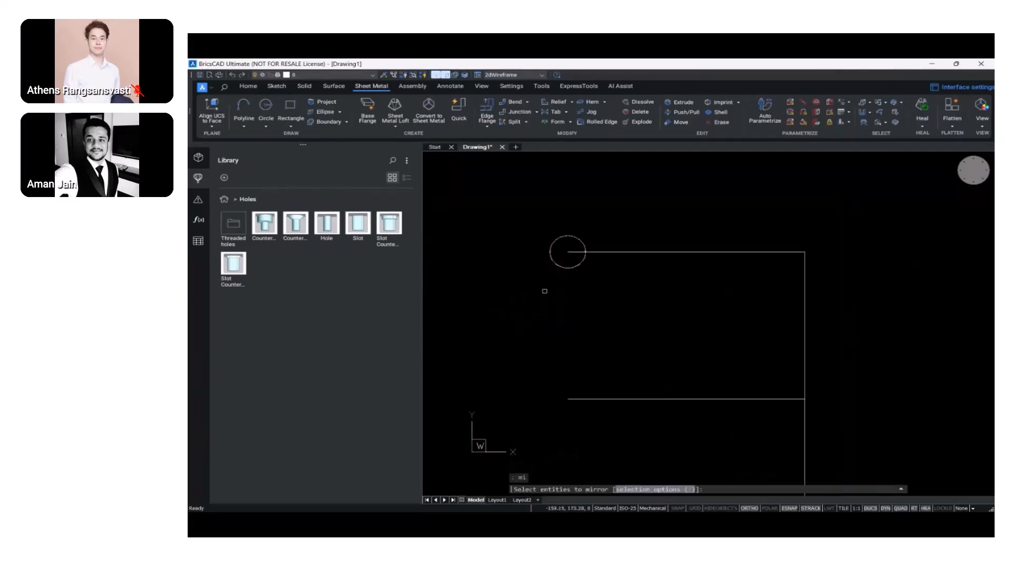
{"action": "left_click", "coordinate": [567, 269]}
{"action": "scroll", "coordinate": [778, 296], "scroll_direction": "down", "scroll_amount": 3}
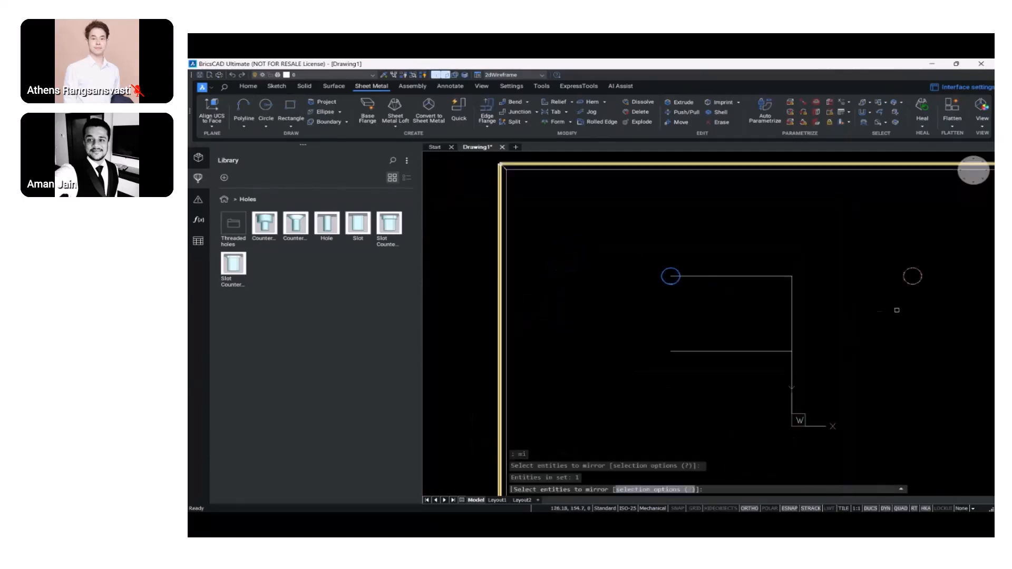
{"action": "left_click", "coordinate": [911, 285]}
{"action": "key", "text": "Return"}
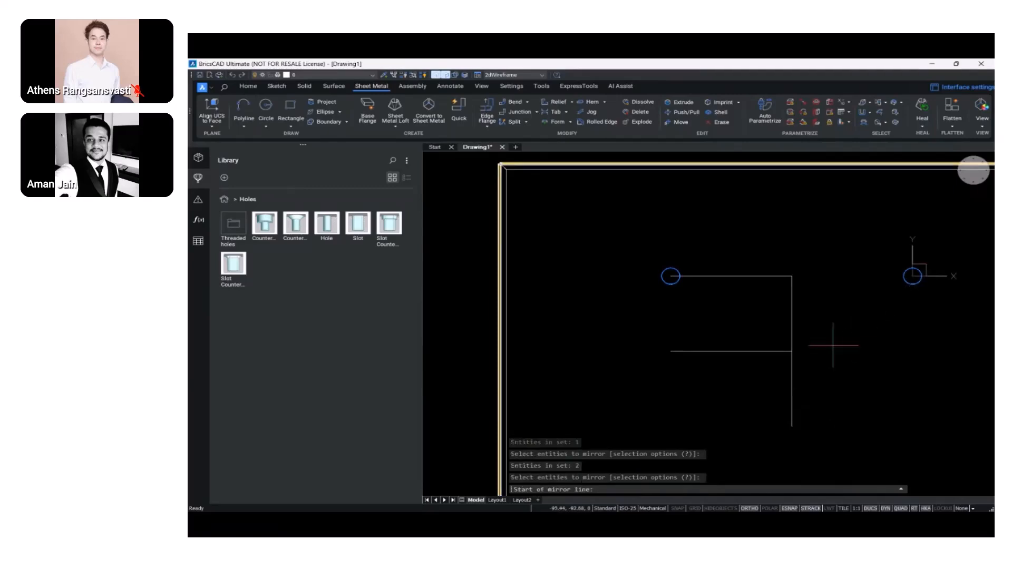
{"action": "left_click", "coordinate": [671, 351]}
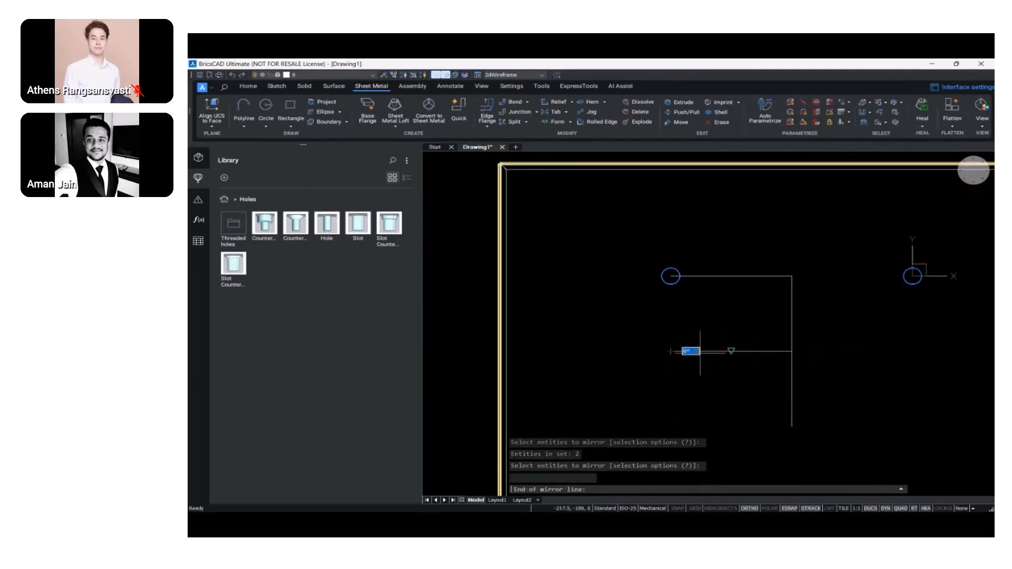
{"action": "left_click", "coordinate": [793, 352]}
{"action": "key", "text": "Return"}
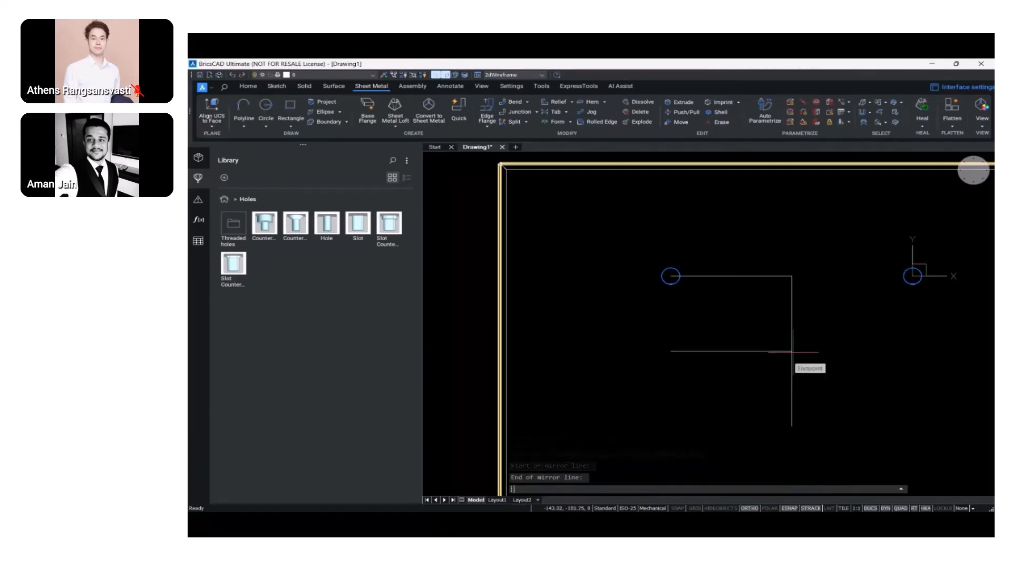
Delete the two horizontal construction lines and the vertical one between the holes
{"action": "scroll", "coordinate": [793, 352], "scroll_direction": "down", "scroll_amount": 3}
{"action": "middle_click_drag", "start_coordinate": [791, 354], "coordinate": [627, 334]}
{"action": "left_click", "coordinate": [625, 294]}
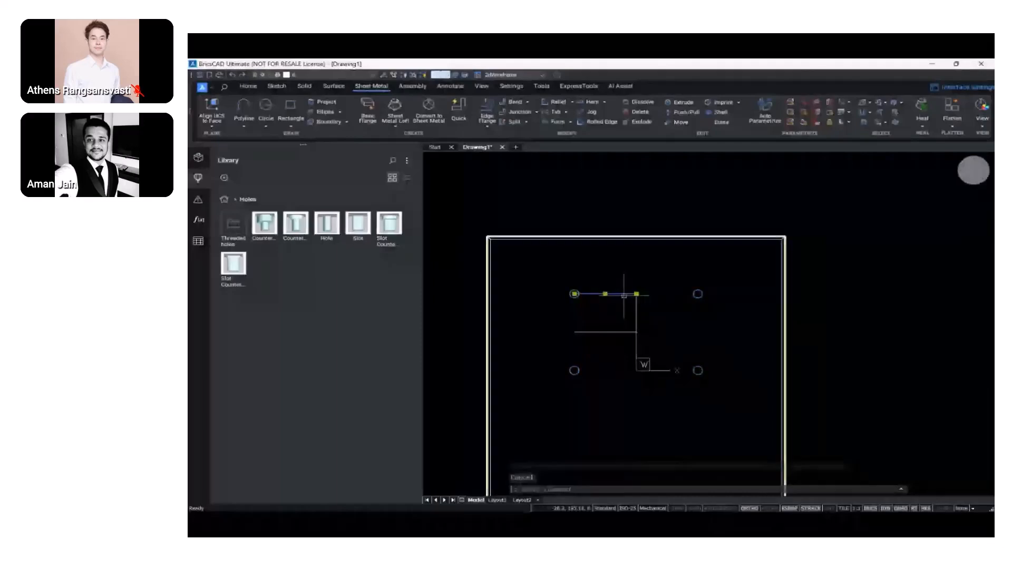
{"action": "left_click", "coordinate": [627, 332]}
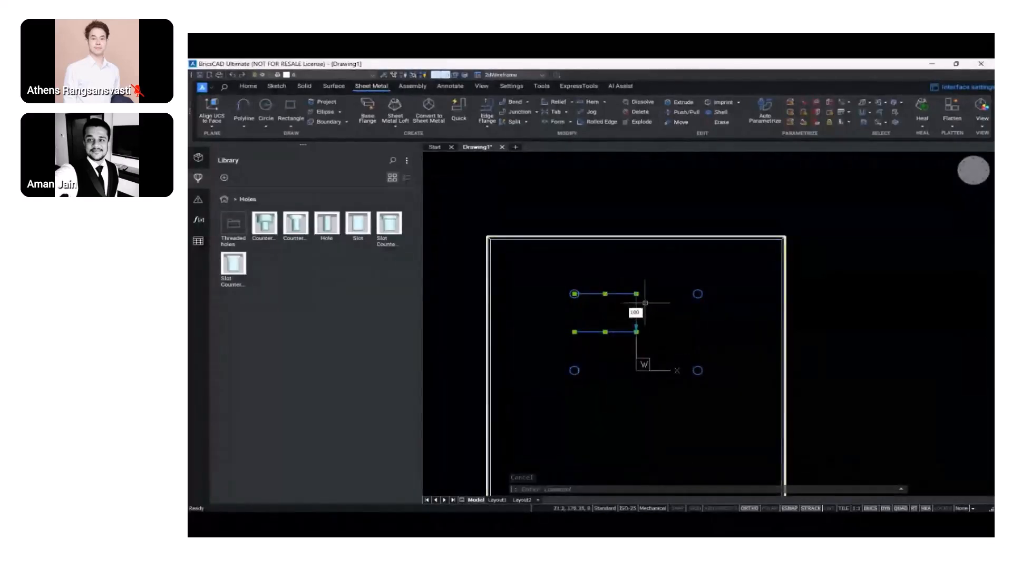
{"action": "left_click", "coordinate": [637, 305]}
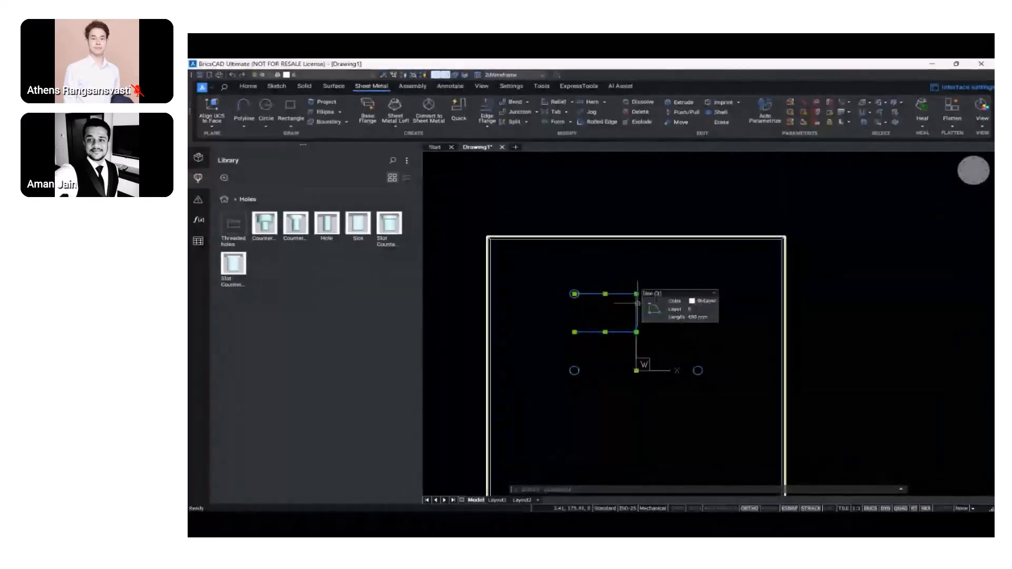
{"action": "key", "text": "Delete"}
Insert another Hole from the library 150 mm to the right of the lower-right hole, level with it
{"action": "middle_click_drag", "start_coordinate": [609, 312], "coordinate": [544, 281]}
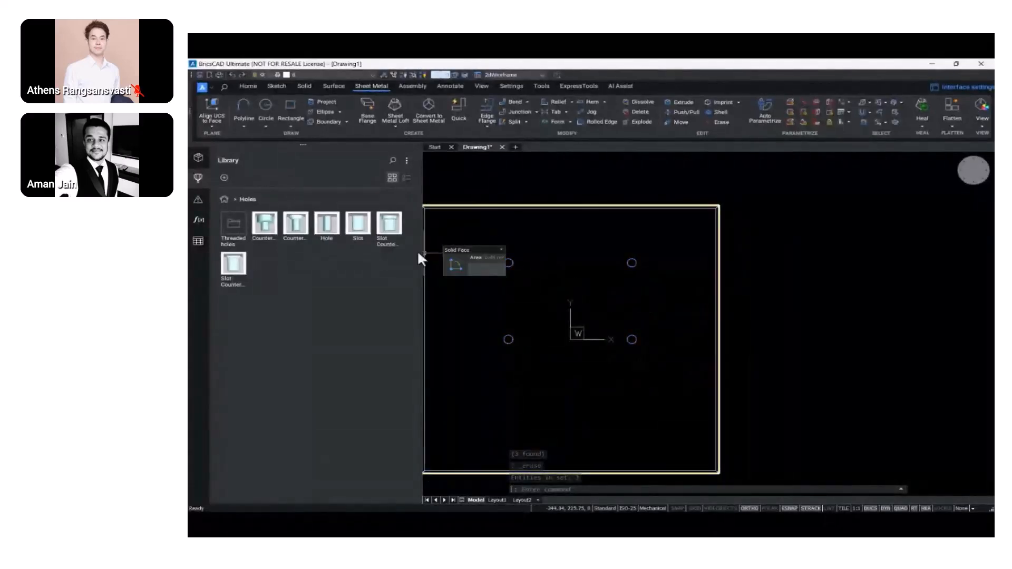
{"action": "left_click", "coordinate": [327, 230]}
{"action": "scroll", "coordinate": [557, 338], "scroll_direction": "up", "scroll_amount": 3}
{"action": "middle_click_drag", "start_coordinate": [601, 329], "coordinate": [491, 310]}
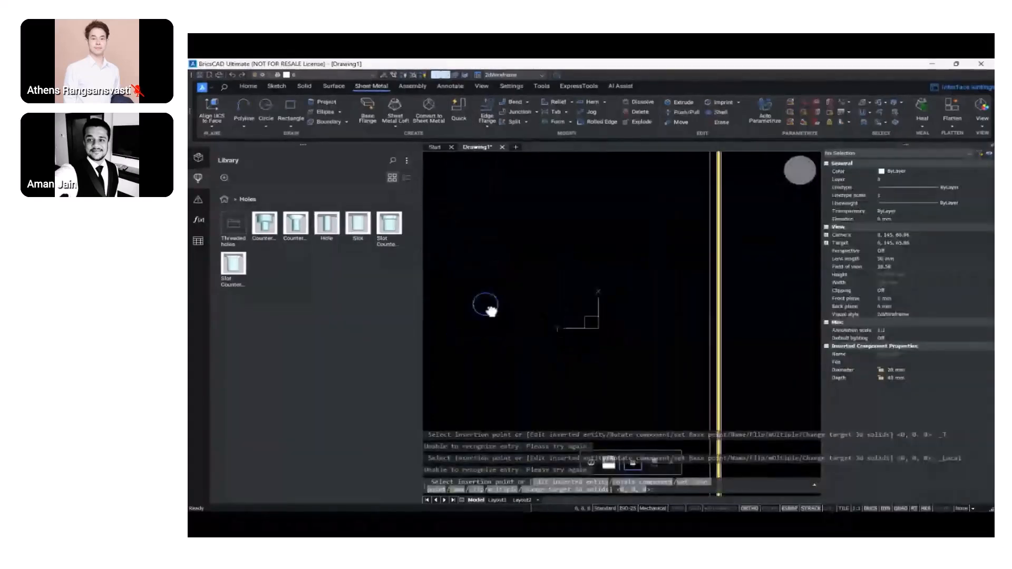
{"action": "left_click", "coordinate": [486, 304]}
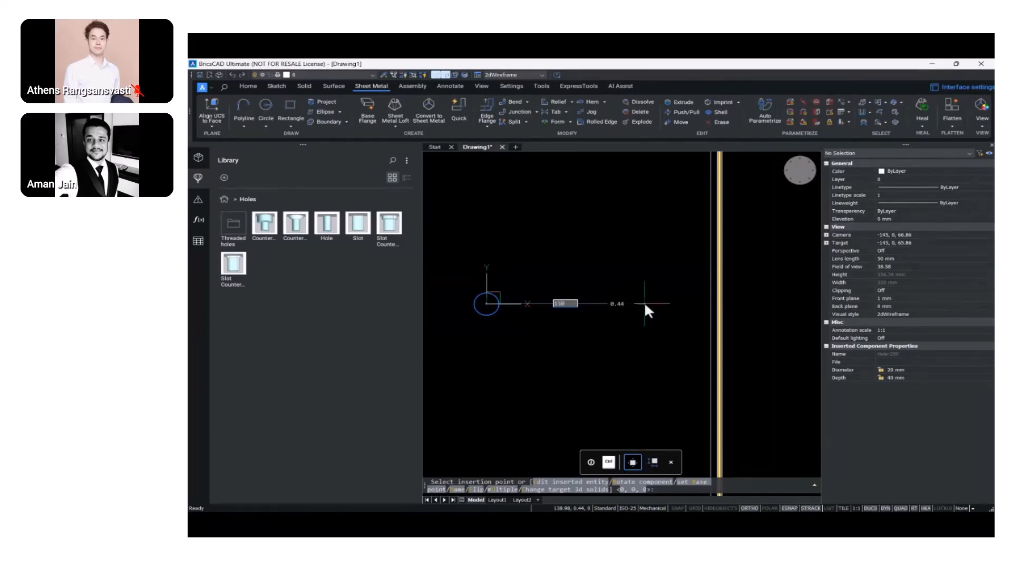
{"action": "key", "text": "Tab"}
{"action": "key", "text": "Tab"}
{"action": "key", "text": "Return"}
{"action": "scroll", "coordinate": [636, 337], "scroll_direction": "down", "scroll_amount": 3}
{"action": "scroll", "coordinate": [636, 337], "scroll_direction": "down", "scroll_amount": 3}
{"action": "scroll", "coordinate": [627, 351], "scroll_direction": "up", "scroll_amount": 2}
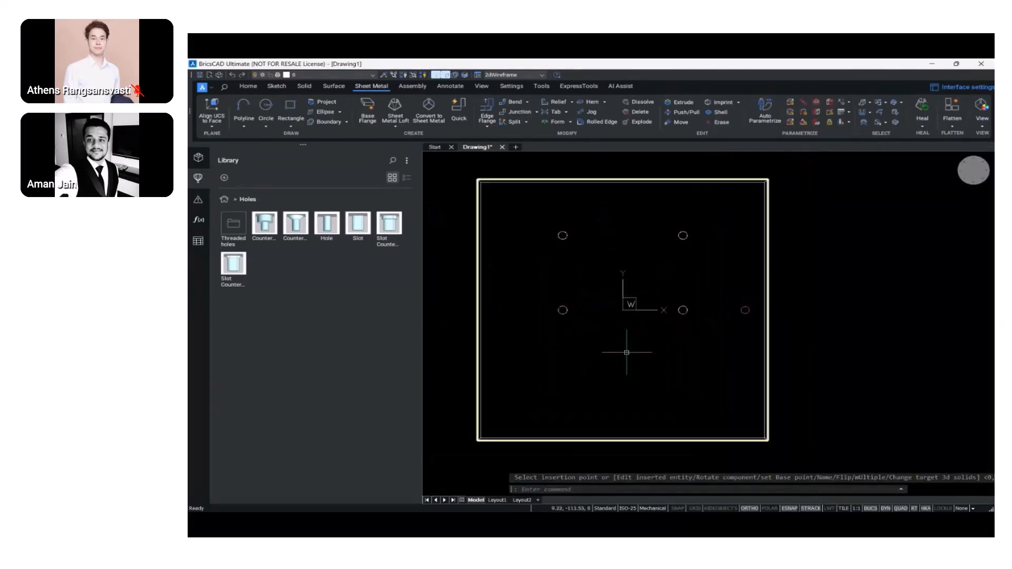
Insert a Slot from the library near the base's lower-left corner, 100 mm above the lower edge
{"action": "middle_click_drag", "start_coordinate": [629, 352], "coordinate": [686, 368]}
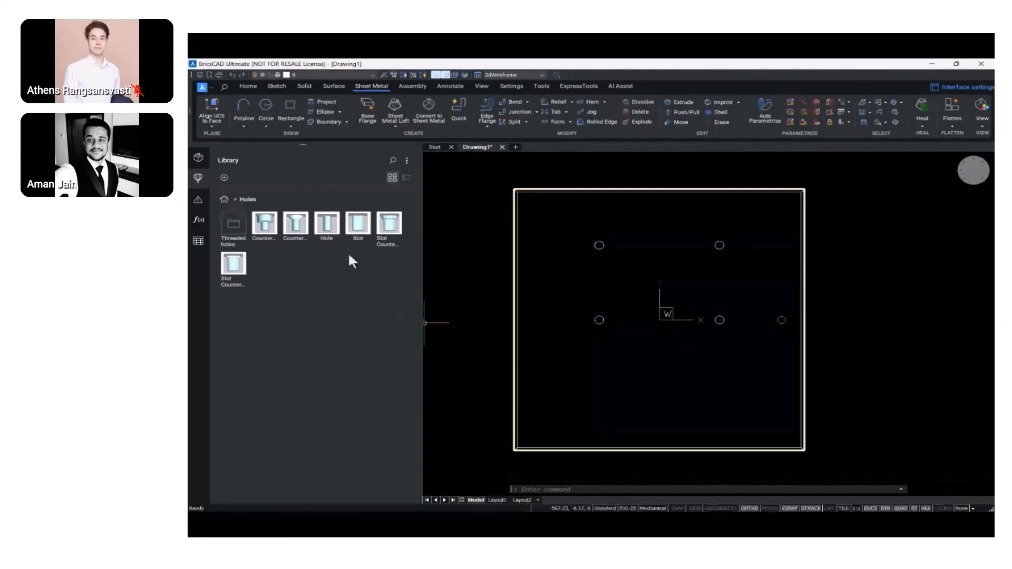
{"action": "left_click", "coordinate": [358, 226]}
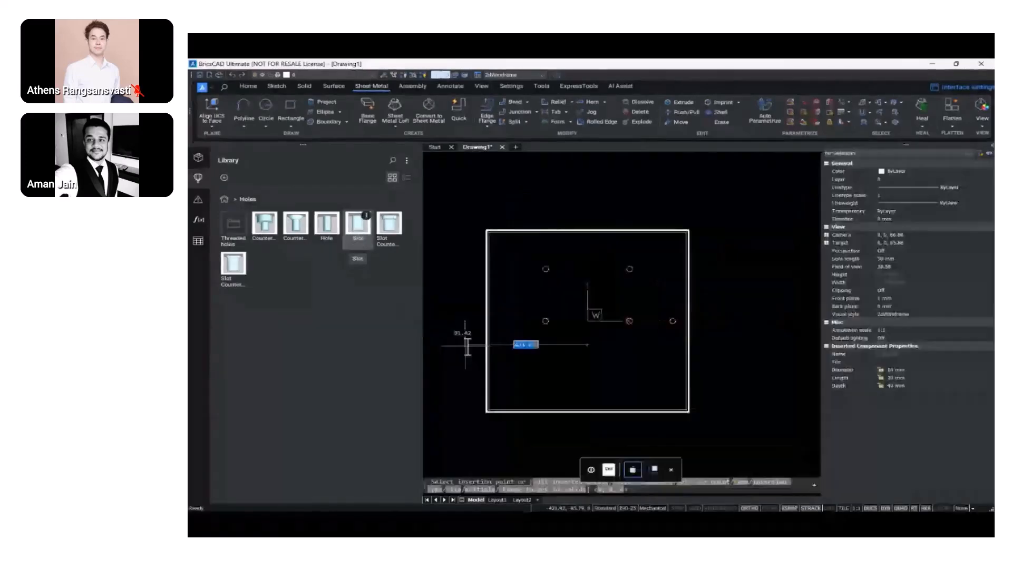
{"action": "scroll", "coordinate": [502, 361], "scroll_direction": "up", "scroll_amount": 3}
{"action": "middle_click_drag", "start_coordinate": [508, 367], "coordinate": [538, 327]}
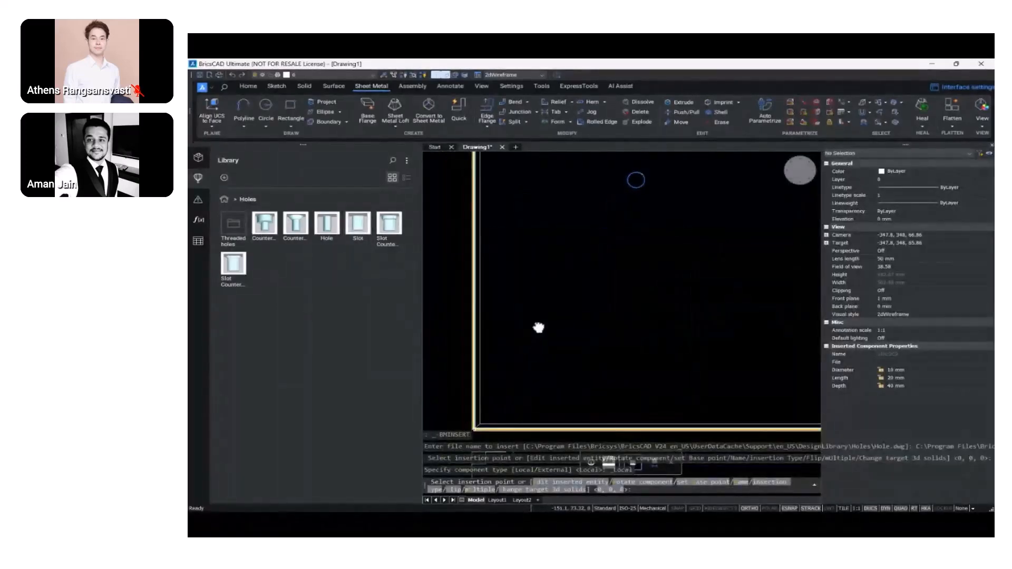
{"action": "scroll", "coordinate": [539, 327], "scroll_direction": "up", "scroll_amount": 2}
{"action": "middle_click_drag", "start_coordinate": [521, 325], "coordinate": [517, 284]}
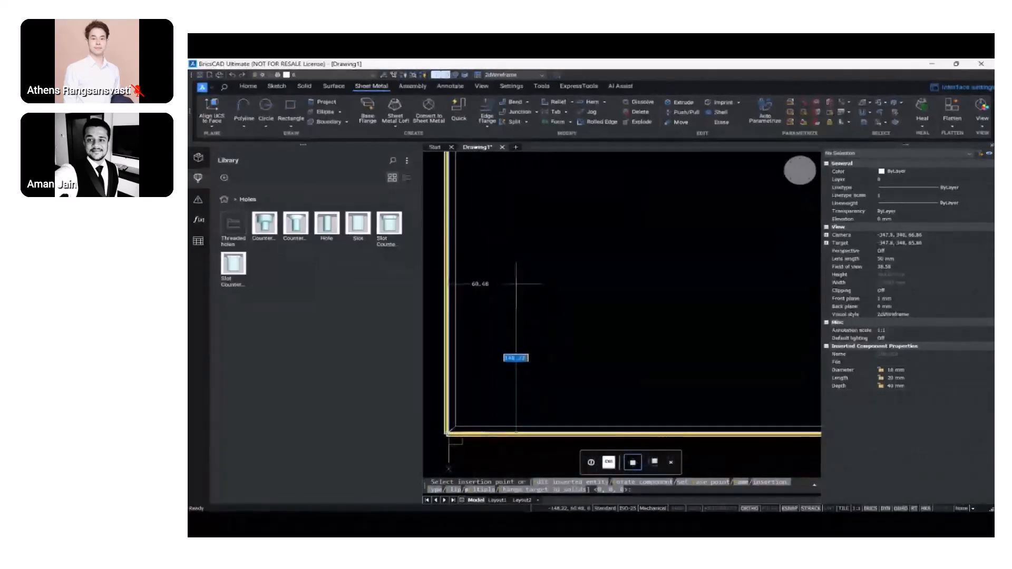
{"action": "left_click", "coordinate": [516, 284]}
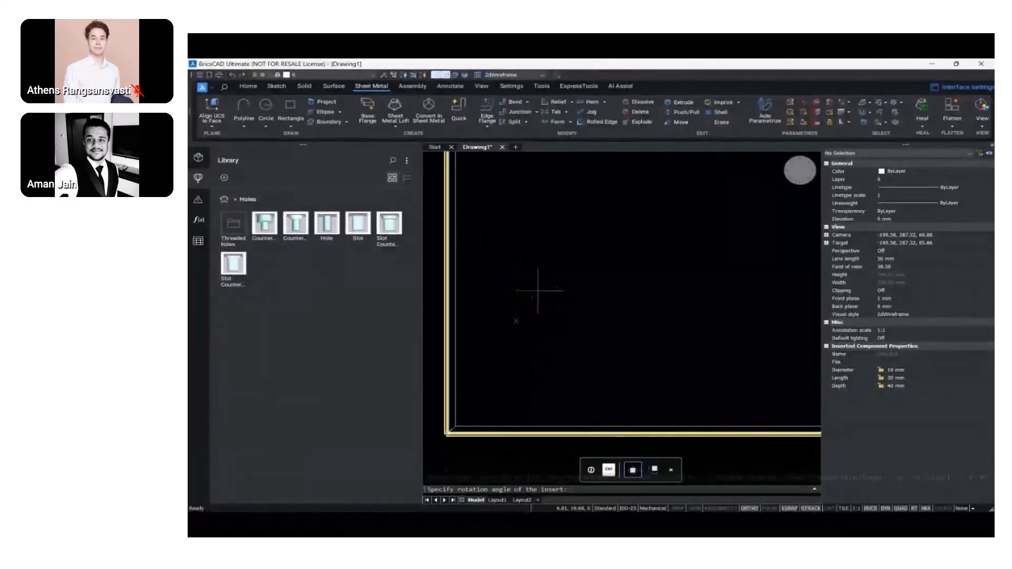
{"action": "left_click", "coordinate": [538, 285]}
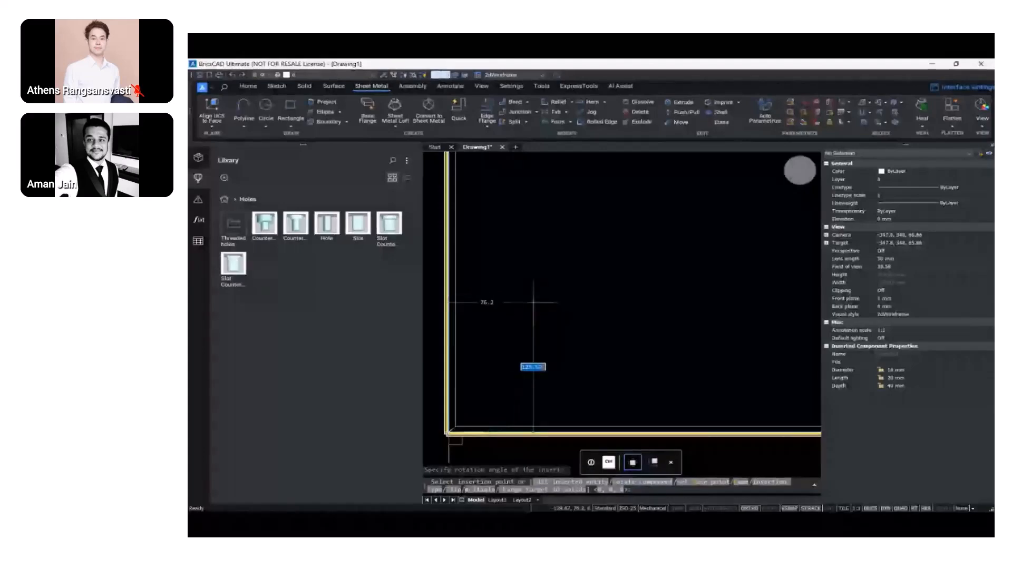
{"action": "type", "text": "100"}
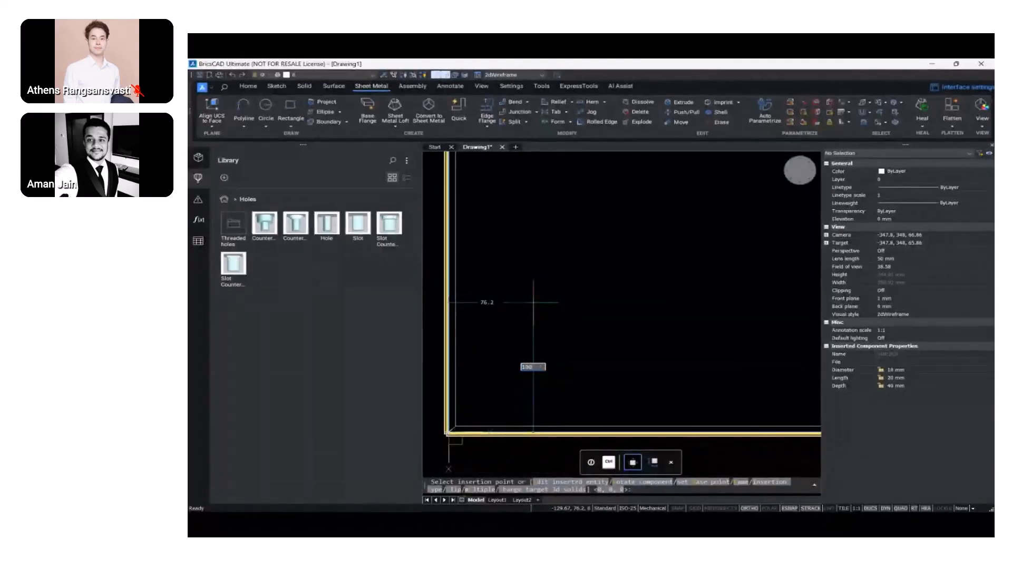
{"action": "key", "text": "Tab"}
{"action": "key", "text": "Tab"}
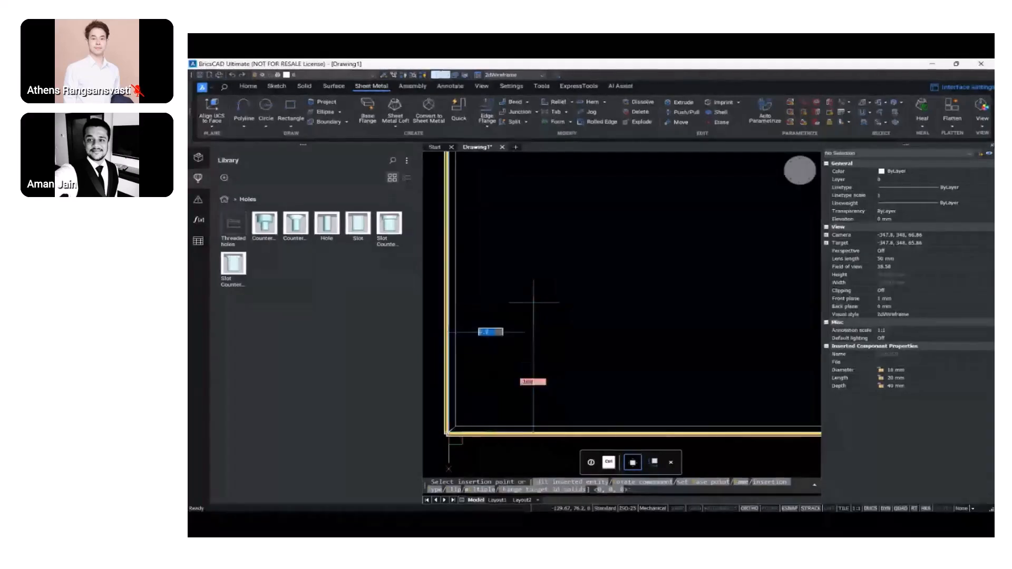
{"action": "key", "text": "Return"}
Create a rectangular array of the slot with 20 columns spaced 31.5 mm apart
{"action": "scroll", "coordinate": [672, 346], "scroll_direction": "down", "scroll_amount": 3}
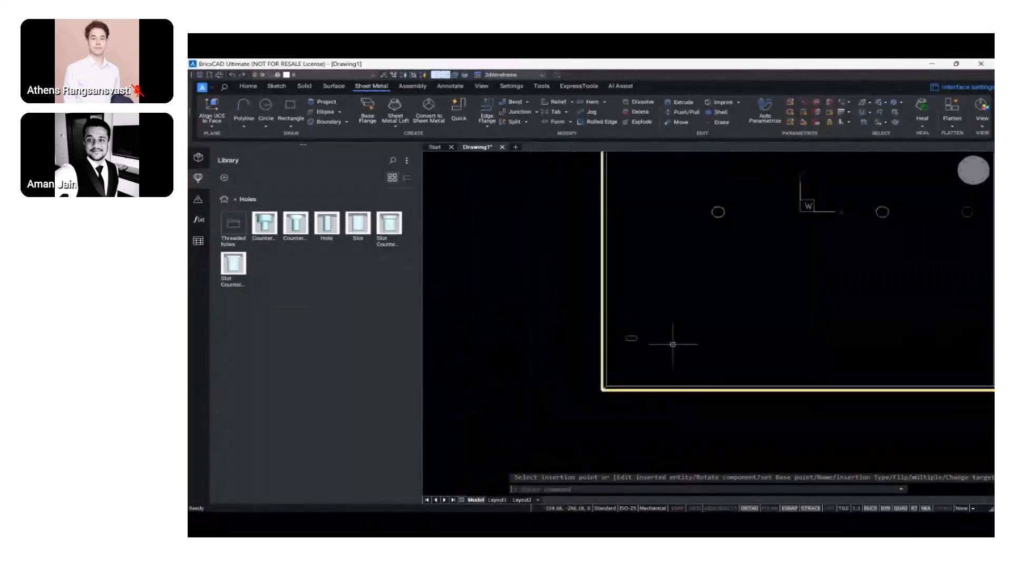
{"action": "mouse_move", "coordinate": [712, 359]}
{"action": "middle_mouse_down"}
{"action": "mouse_move", "coordinate": [570, 376]}
{"action": "mouse_move", "coordinate": [478, 440]}
{"action": "mouse_move", "coordinate": [591, 390]}
{"action": "mouse_move", "coordinate": [577, 389]}
{"action": "middle_mouse_up"}
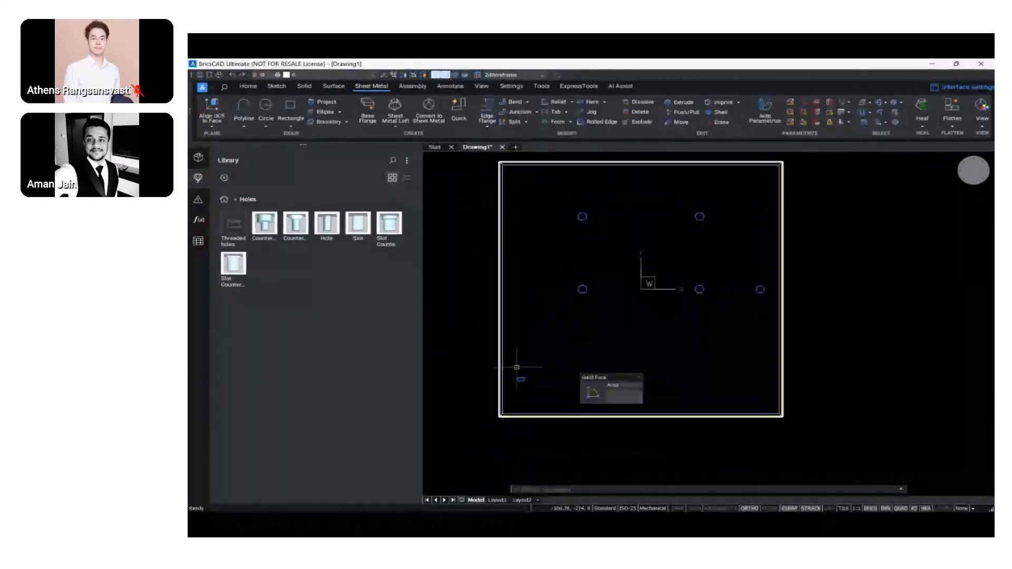
{"action": "type", "text": "ARRA"}
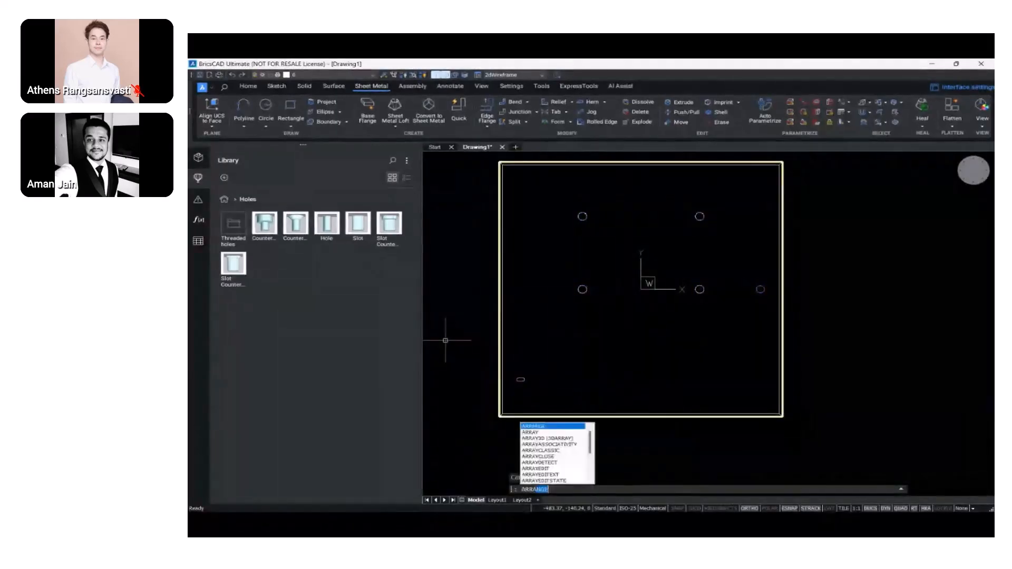
{"action": "type", "text": "Y"}
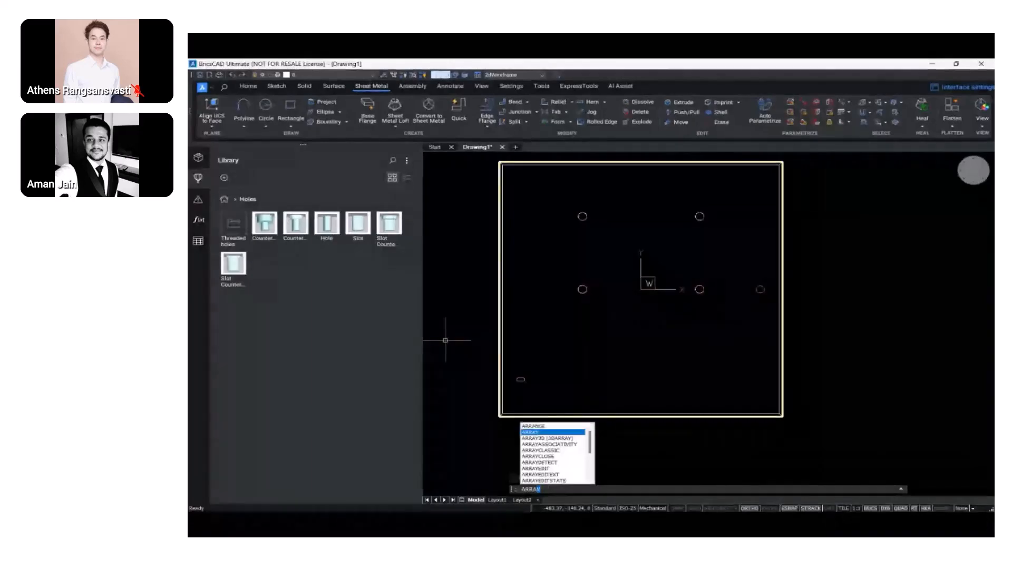
{"action": "key", "text": "Return"}
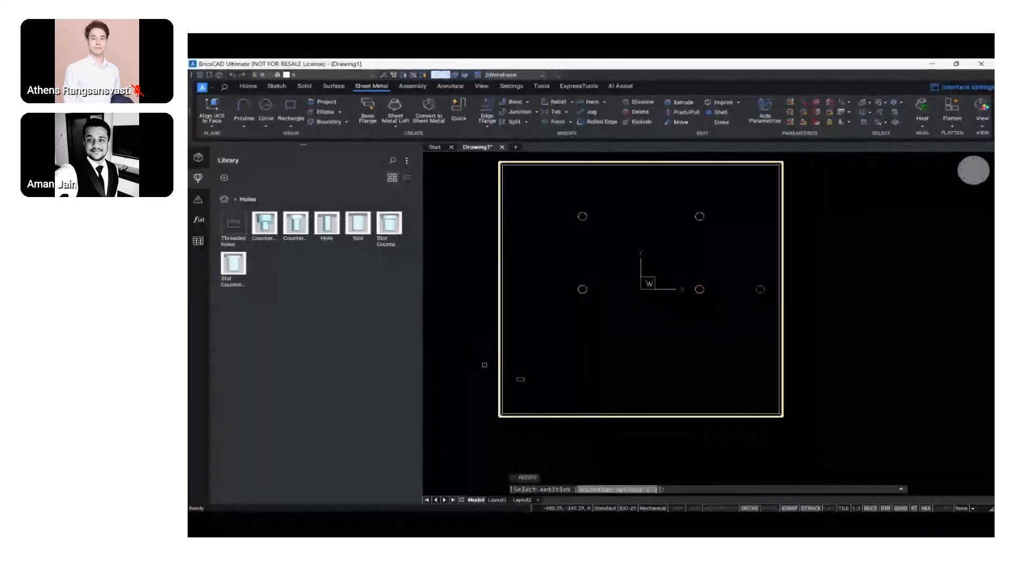
{"action": "scroll", "coordinate": [521, 380], "scroll_direction": "up", "scroll_amount": 3}
{"action": "scroll", "coordinate": [520, 380], "scroll_direction": "up", "scroll_amount": 2}
{"action": "left_click", "coordinate": [524, 360]}
{"action": "scroll", "coordinate": [525, 366], "scroll_direction": "down", "scroll_amount": 5}
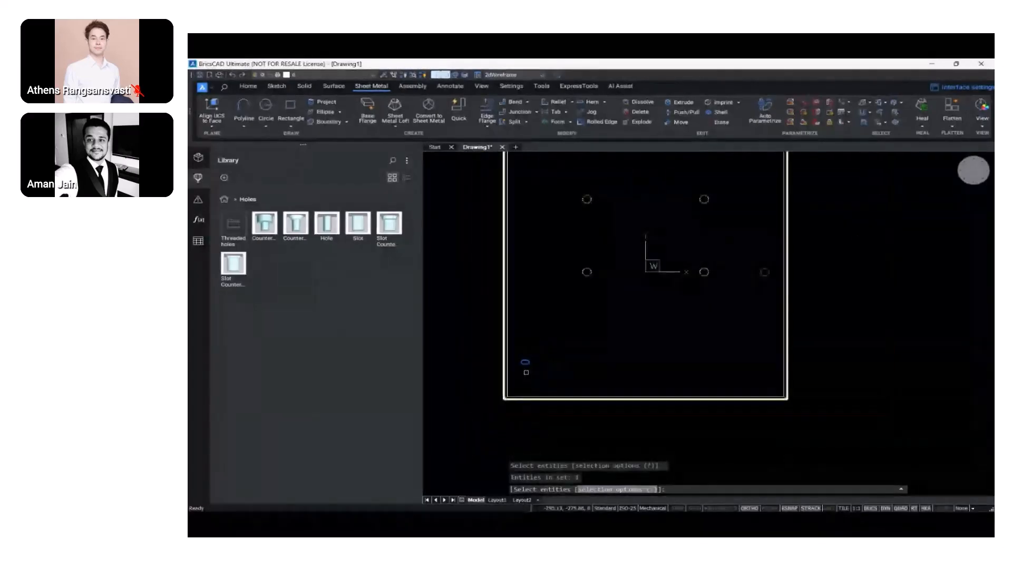
{"action": "middle_click_drag", "start_coordinate": [527, 373], "coordinate": [517, 407]}
{"action": "key", "text": "Return"}
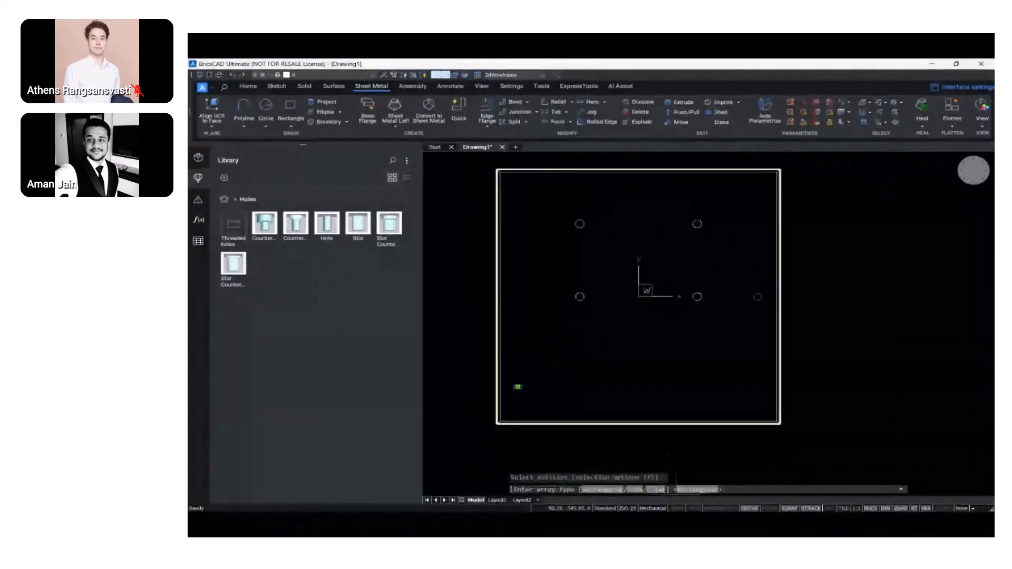
{"action": "left_click", "coordinate": [691, 490]}
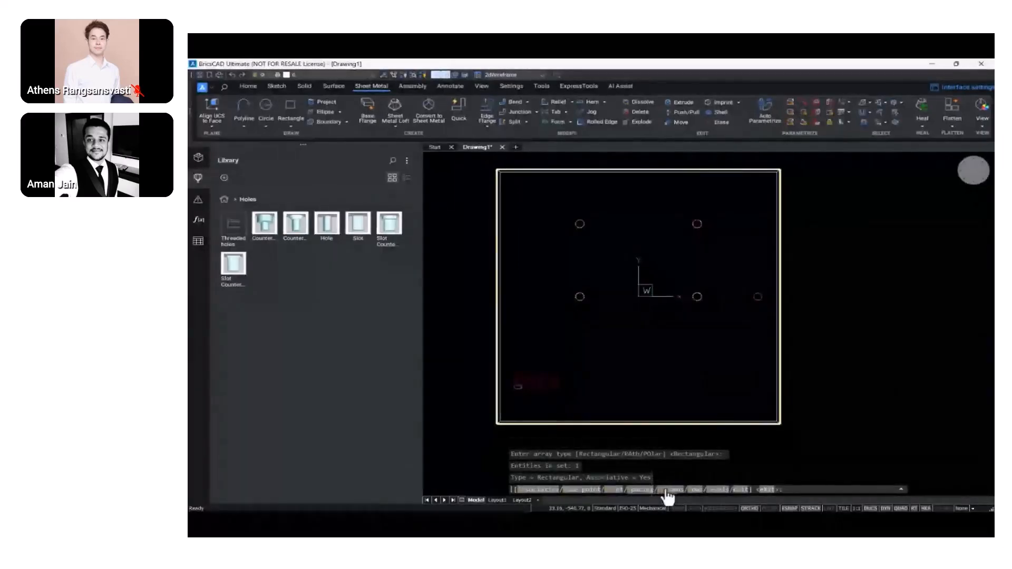
{"action": "left_click", "coordinate": [667, 490]}
{"action": "type", "text": "20"}
{"action": "key", "text": "Return"}
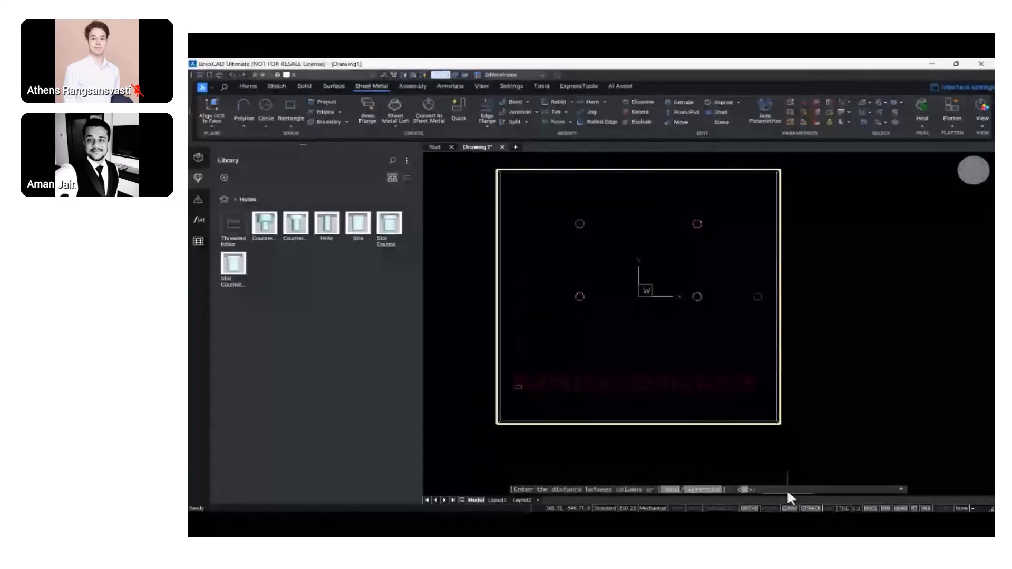
{"action": "type", "text": "31.5"}
{"action": "key", "text": "Return"}
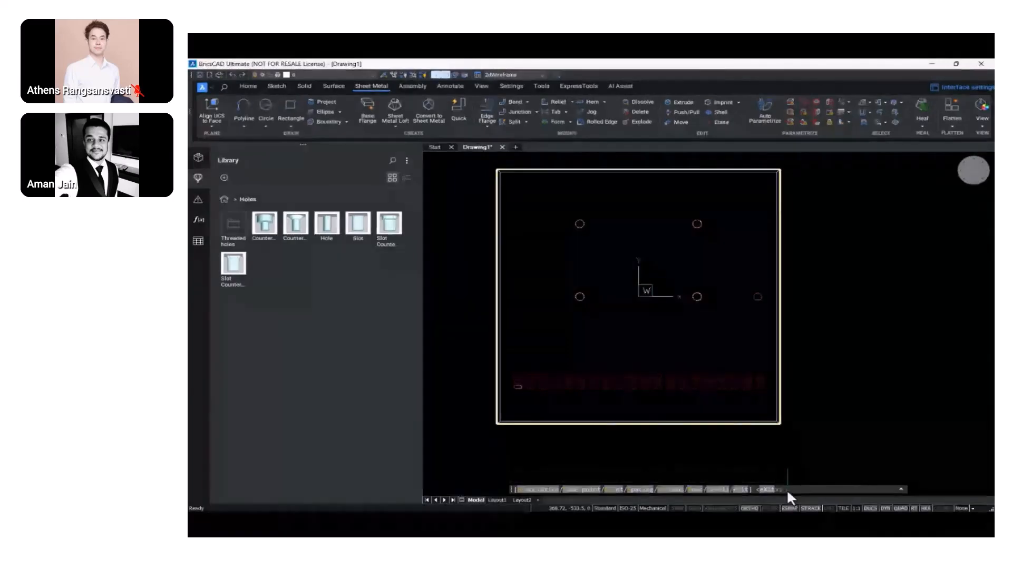
Set the slot array to 4 rows with the default row spacing and elevation, and finish the array
{"action": "left_click", "coordinate": [695, 490]}
{"action": "type", "text": "4"}
{"action": "key", "text": "Return"}
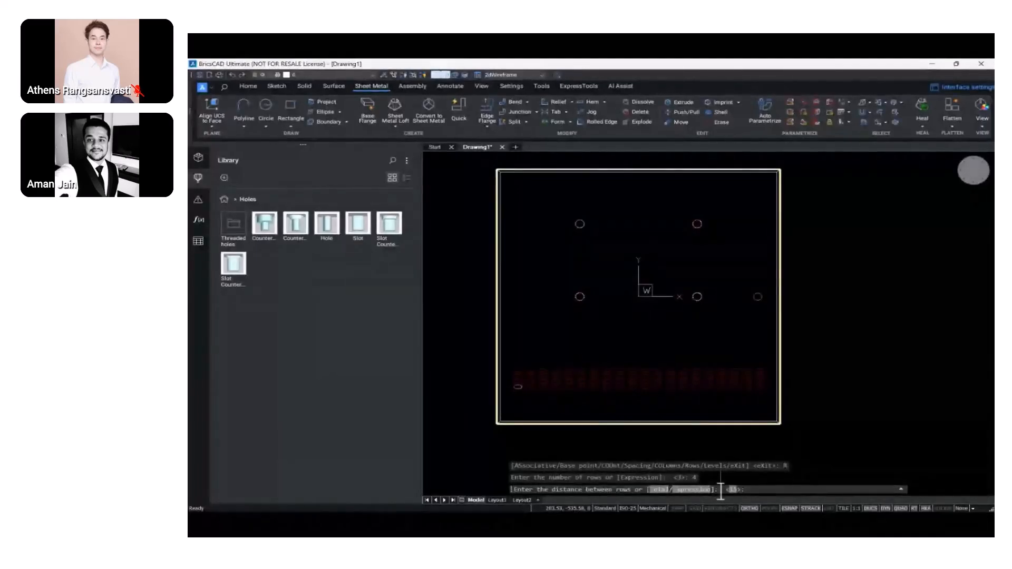
{"action": "key", "text": "Return"}
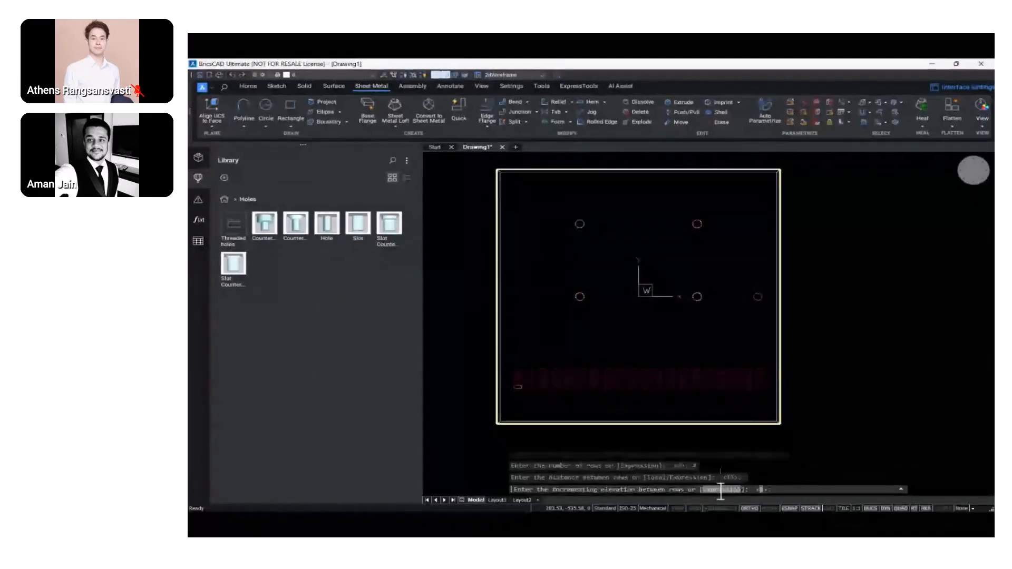
{"action": "key", "text": "Return"}
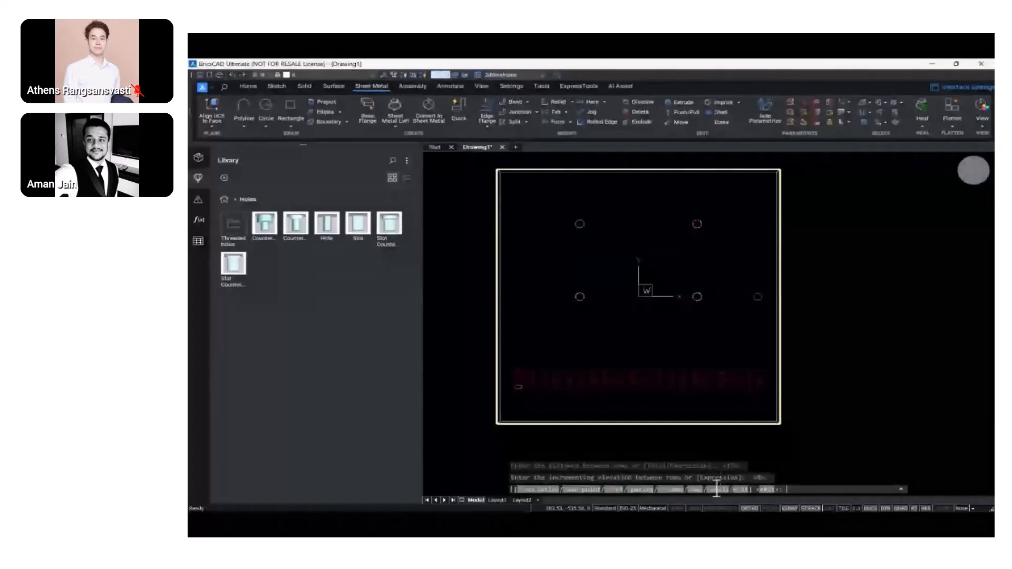
{"action": "key", "text": "Return"}
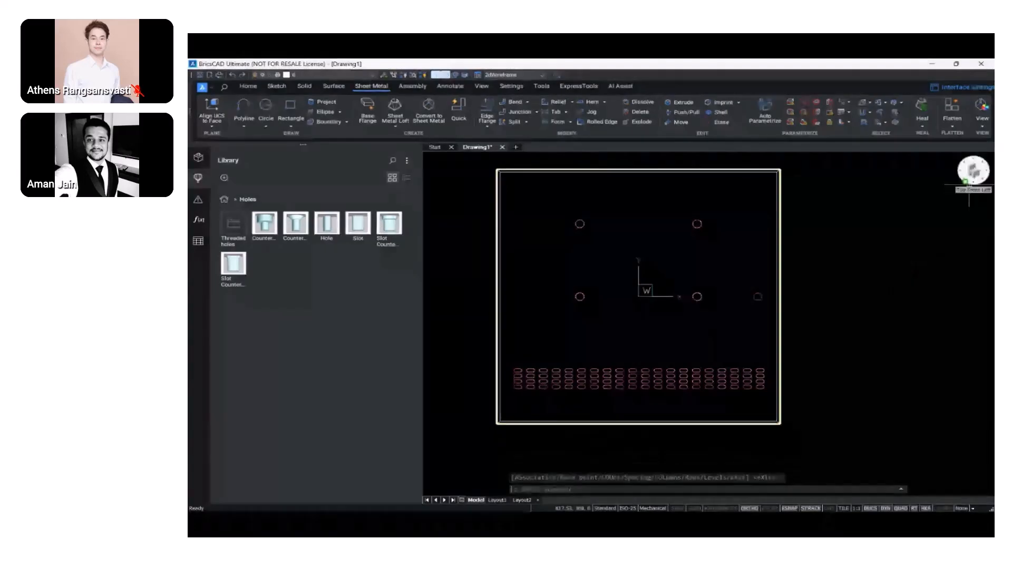
Show the part in the top front left isometric view with the Modeling visual style, and hide the library
{"action": "left_click", "coordinate": [966, 183]}
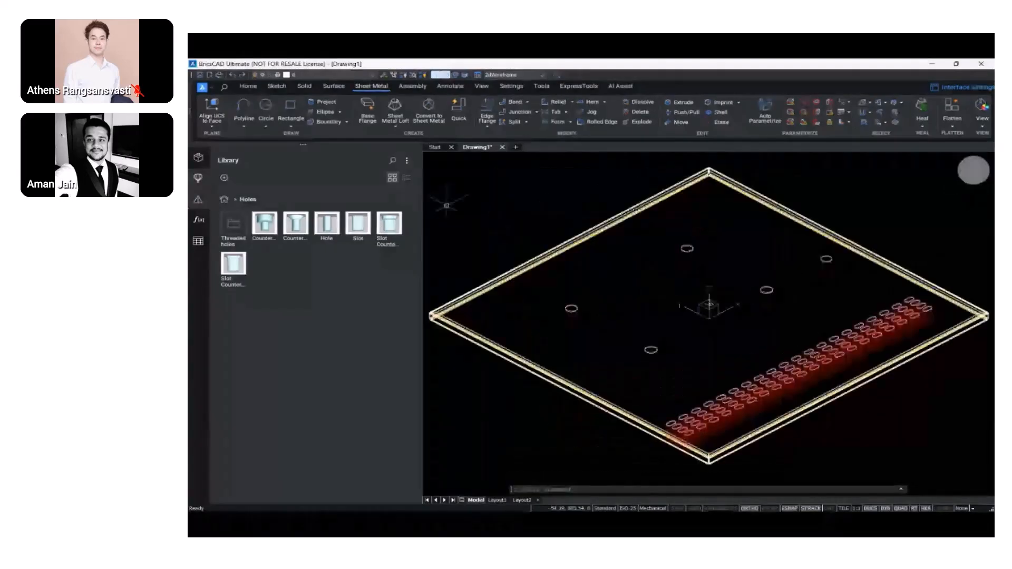
{"action": "left_click", "coordinate": [196, 178]}
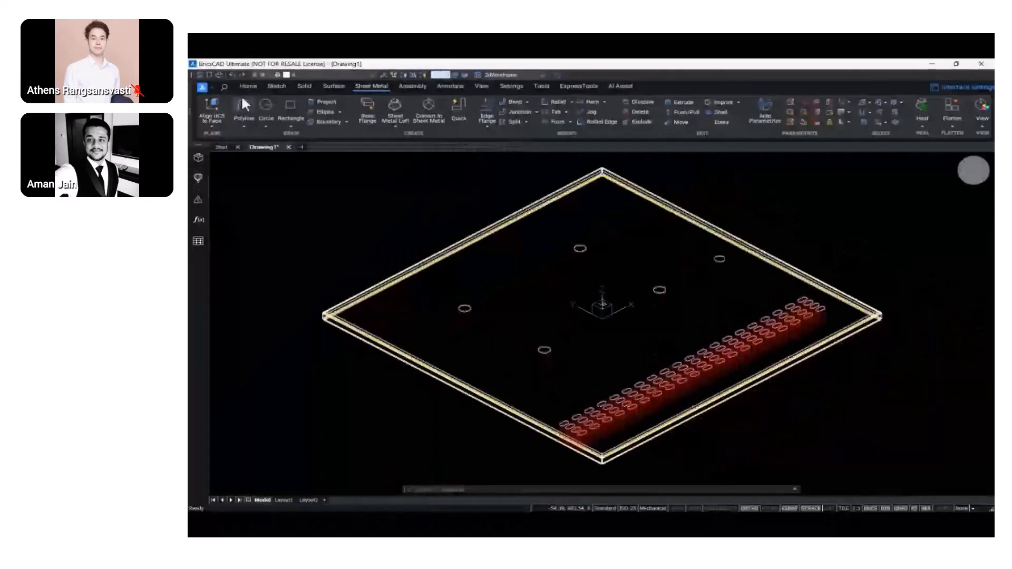
{"action": "left_click", "coordinate": [516, 75]}
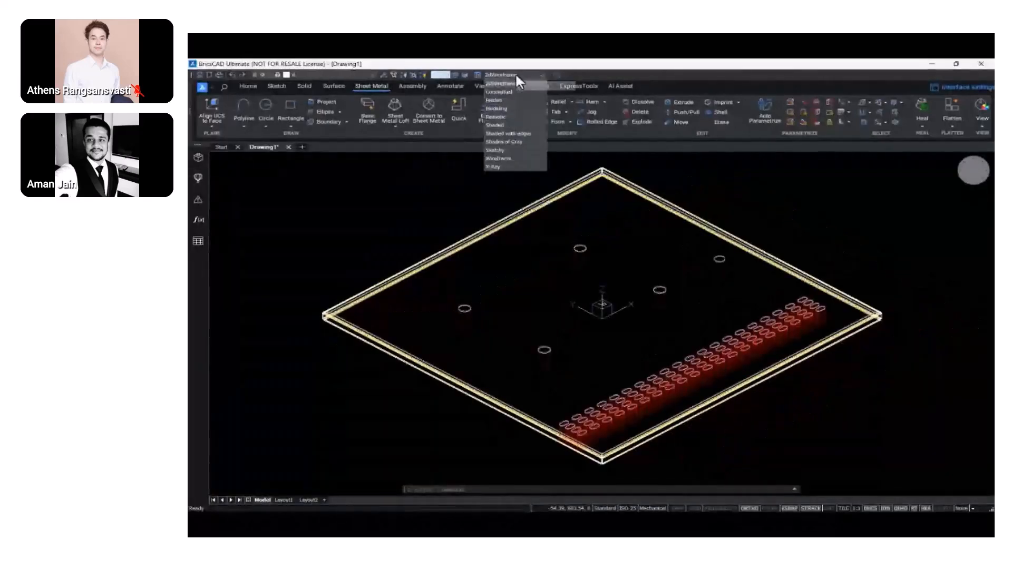
{"action": "left_click", "coordinate": [500, 92]}
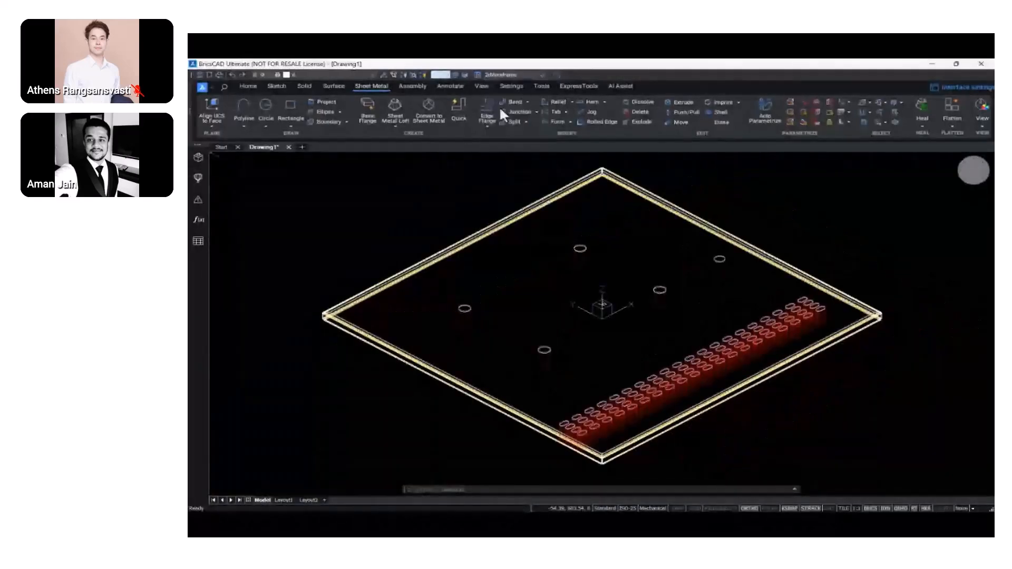
Turn off the BC_SUBTRACT layer
{"action": "left_click", "coordinate": [337, 75]}
{"action": "left_click", "coordinate": [255, 92]}
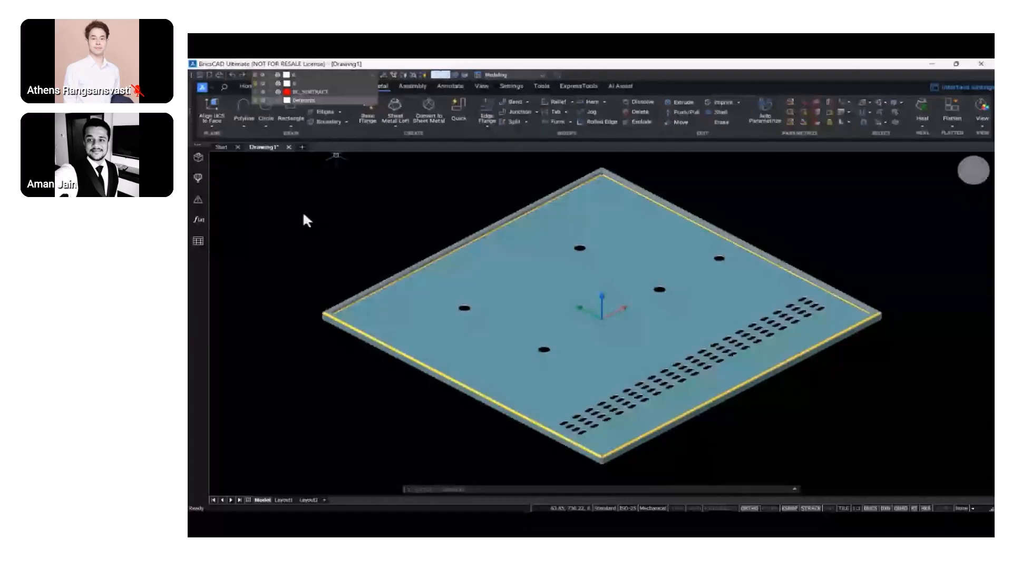
{"action": "left_click", "coordinate": [311, 227]}
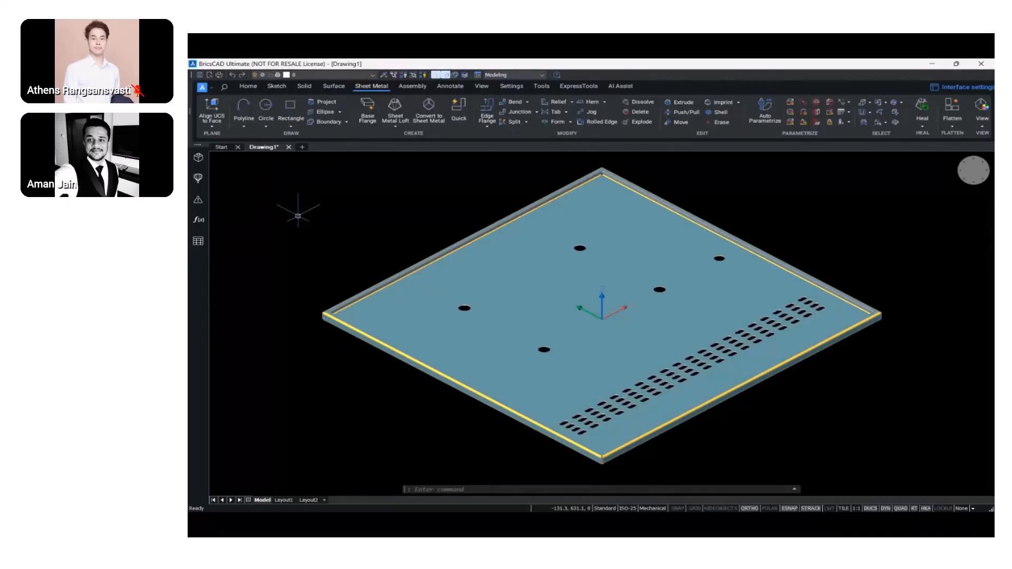
Save the drawing as Door in the Parts folder of SheetMetal Enclosure
{"action": "left_click", "coordinate": [211, 90]}
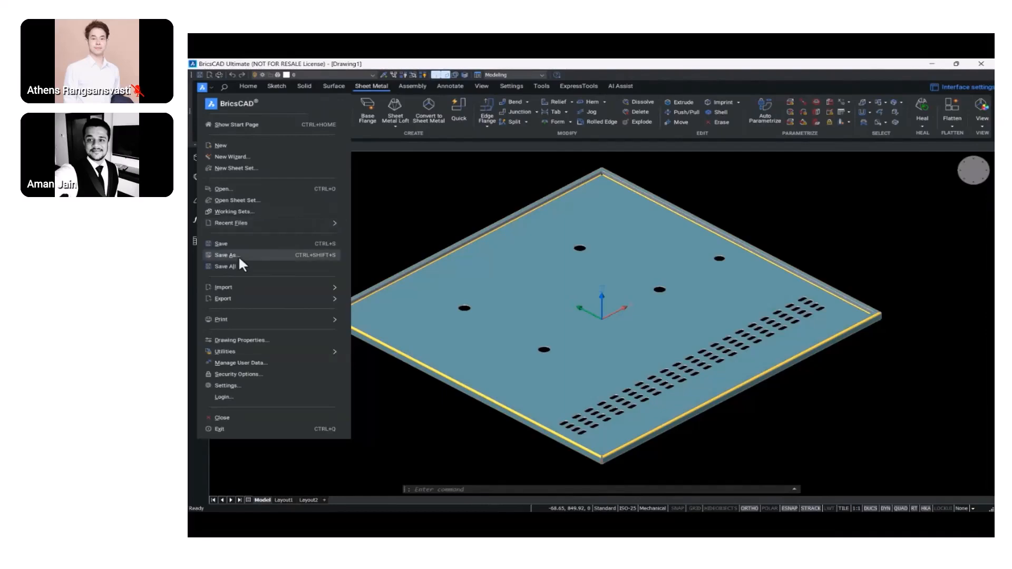
{"action": "left_click", "coordinate": [239, 258]}
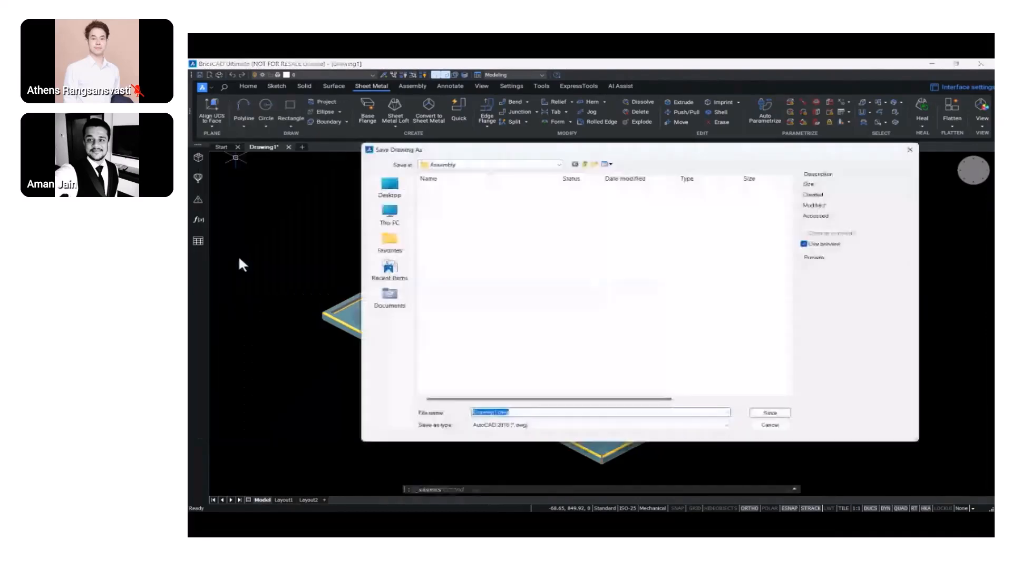
{"action": "left_click", "coordinate": [586, 165]}
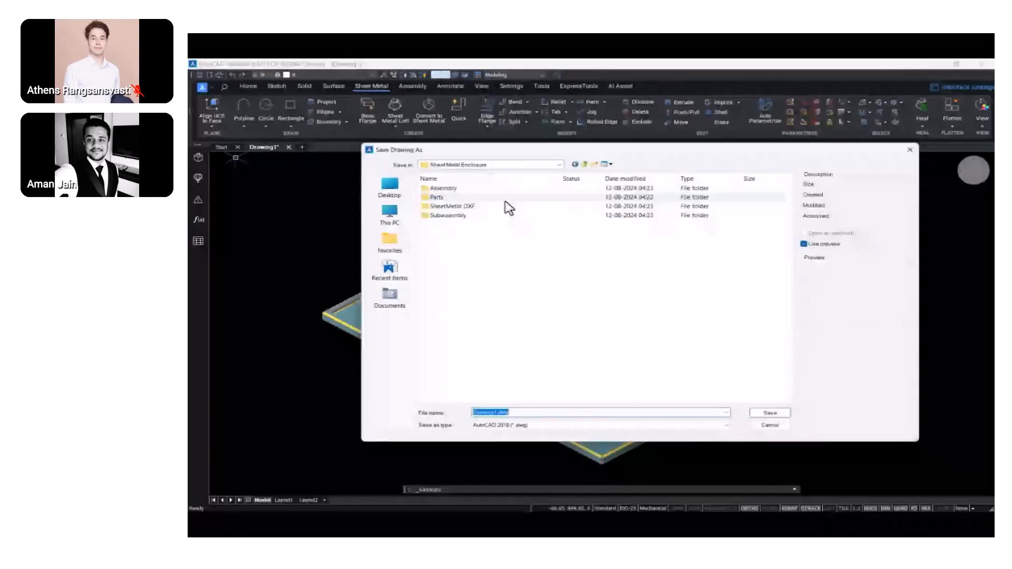
{"action": "double_click", "coordinate": [455, 203]}
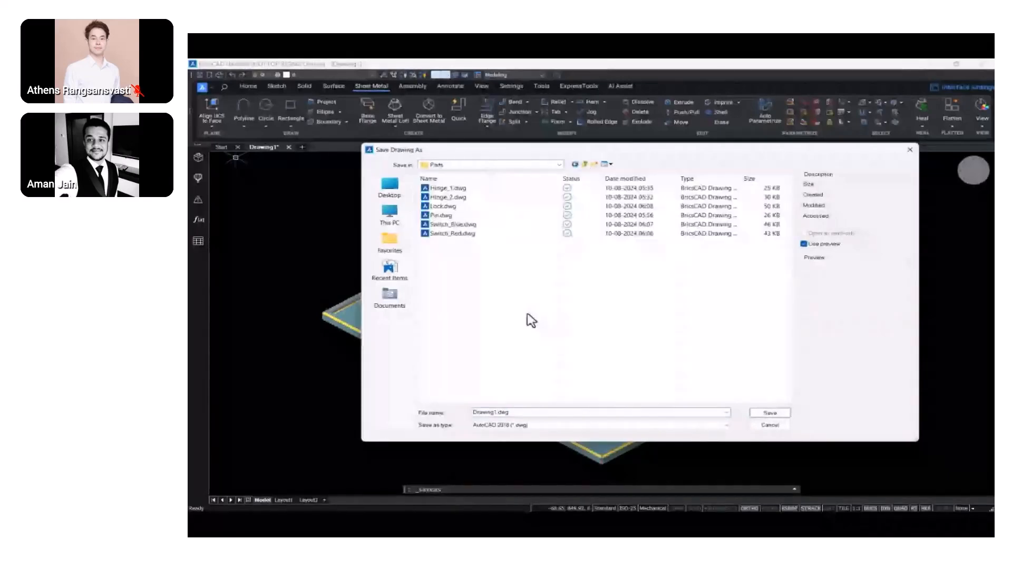
{"action": "left_click", "coordinate": [529, 413]}
{"action": "type", "text": "Door"}
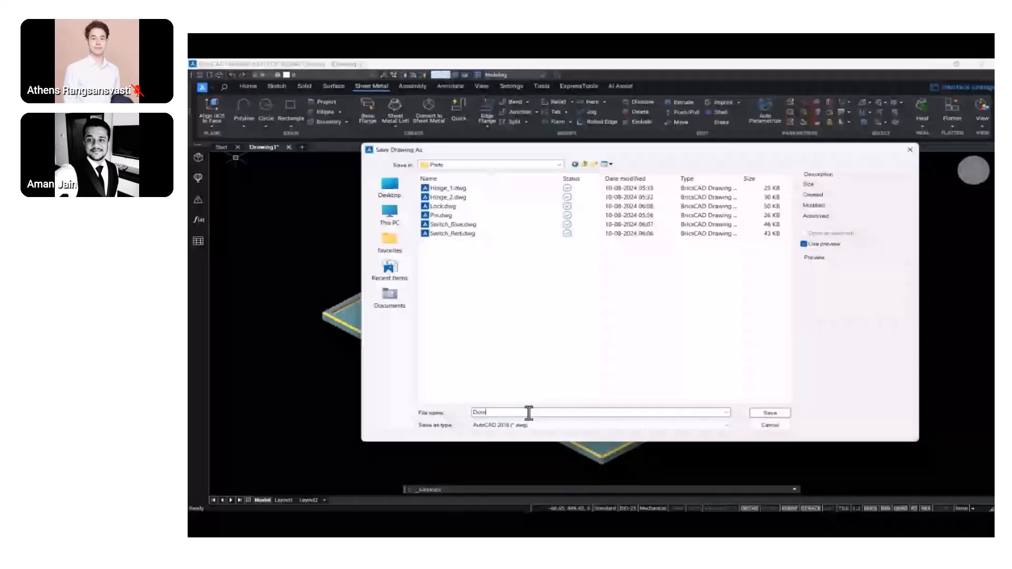
{"action": "left_click", "coordinate": [782, 415]}
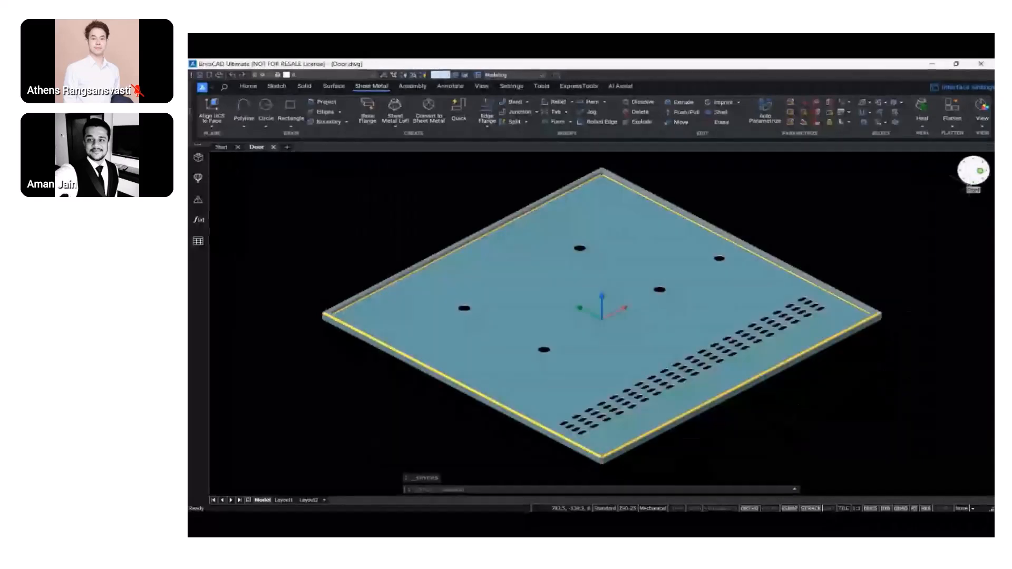
Unfold the door beside the part in top view and save its 2D geometry as Door_unfold DXF in the SheetMetal DXF folder
{"action": "left_click", "coordinate": [970, 174]}
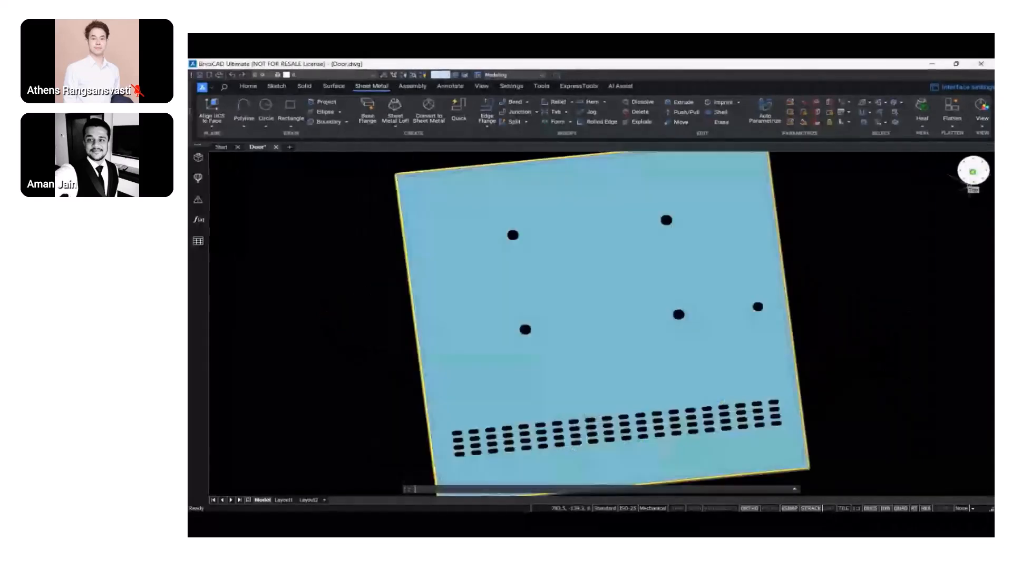
{"action": "scroll", "coordinate": [862, 226], "scroll_direction": "down", "scroll_amount": 2}
{"action": "middle_click_drag", "start_coordinate": [862, 226], "coordinate": [635, 272]}
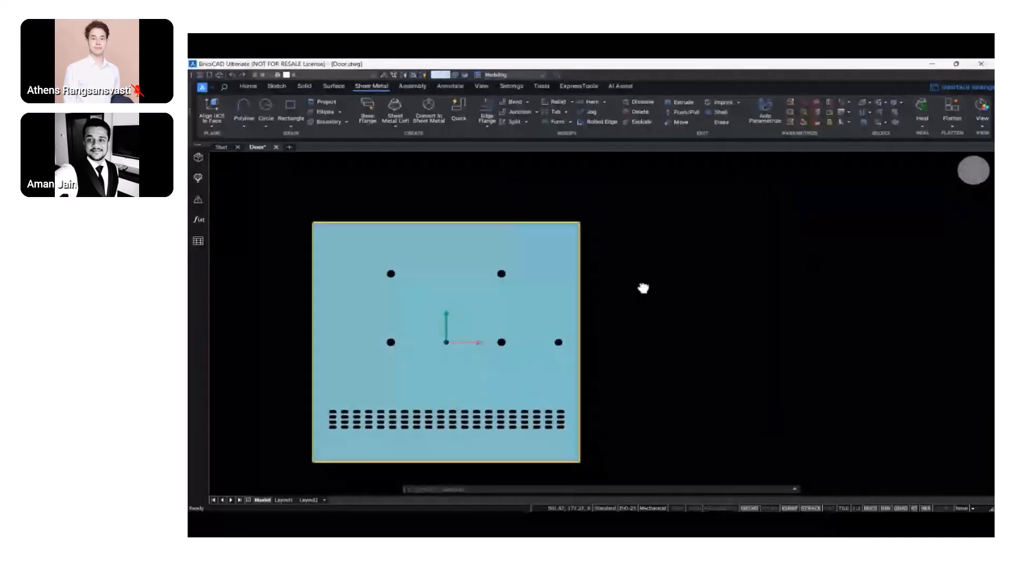
{"action": "left_click", "coordinate": [948, 123]}
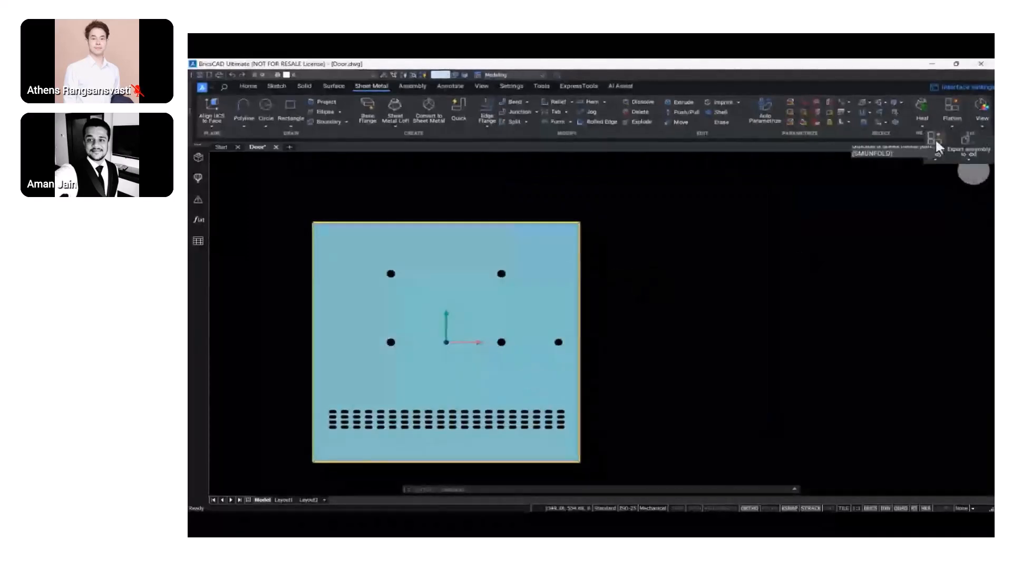
{"action": "left_click", "coordinate": [935, 138]}
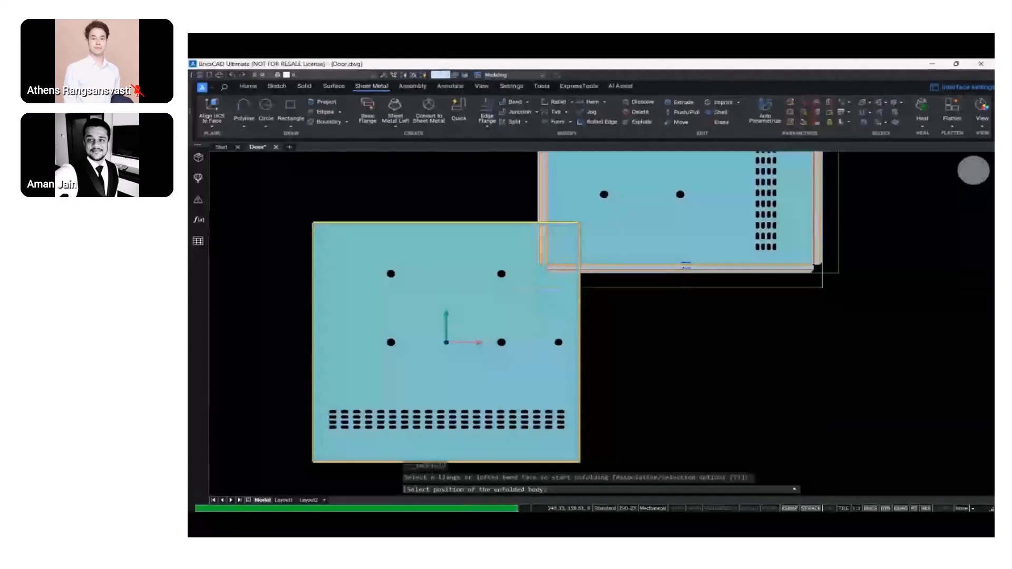
{"action": "middle_click_drag", "start_coordinate": [628, 384], "coordinate": [604, 352]}
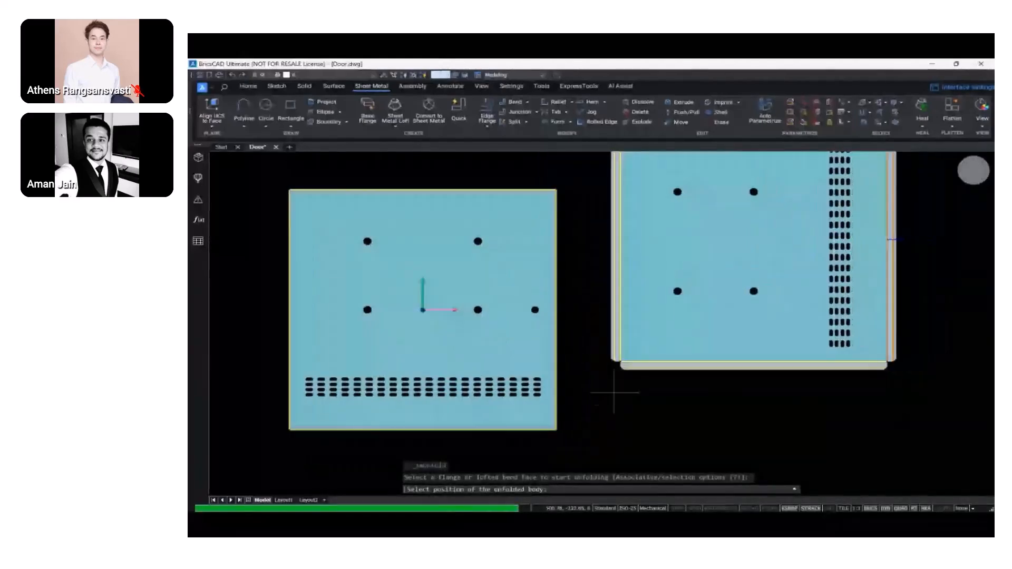
{"action": "left_click", "coordinate": [620, 443]}
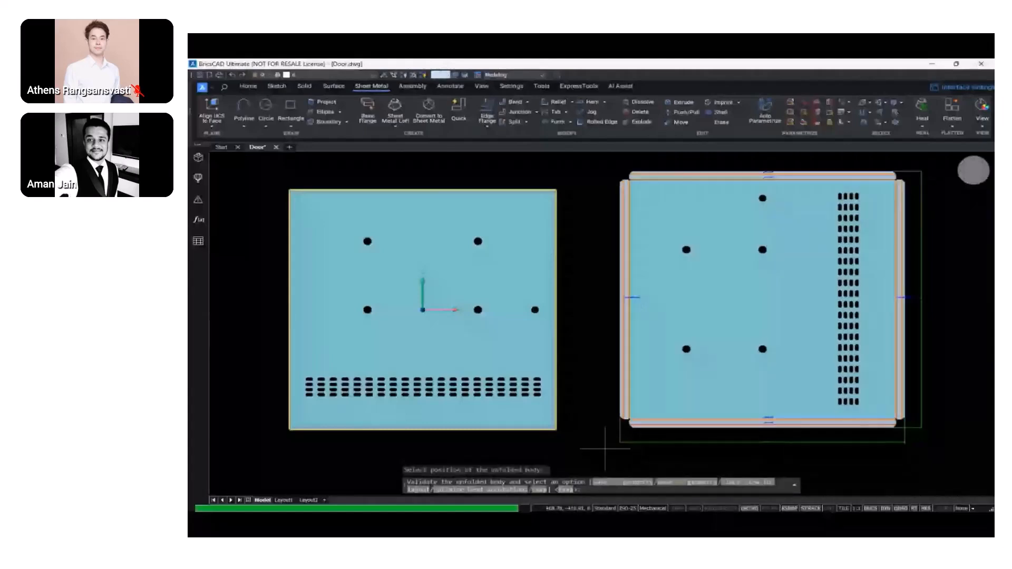
{"action": "left_click", "coordinate": [616, 488]}
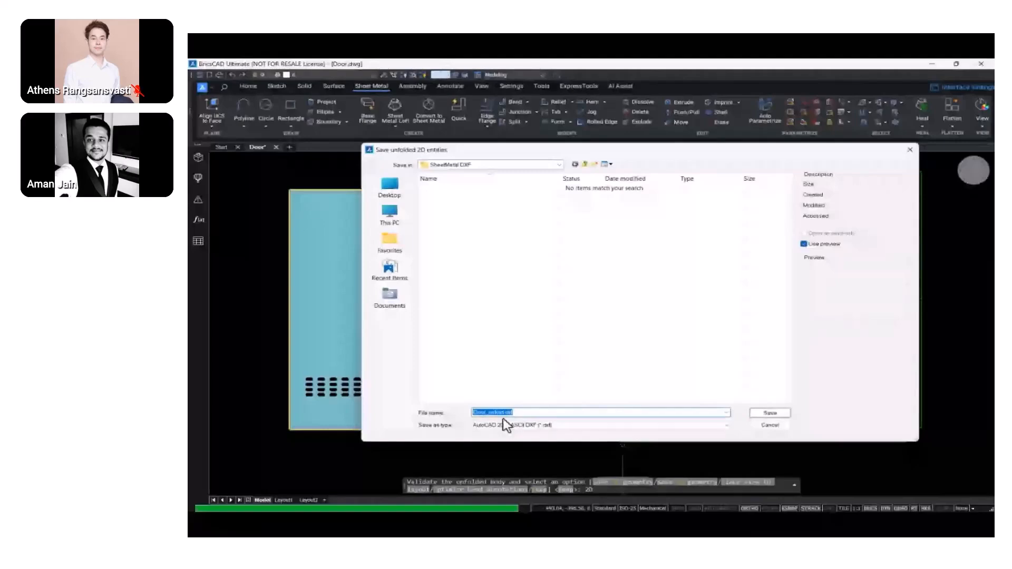
{"action": "left_click", "coordinate": [779, 416]}
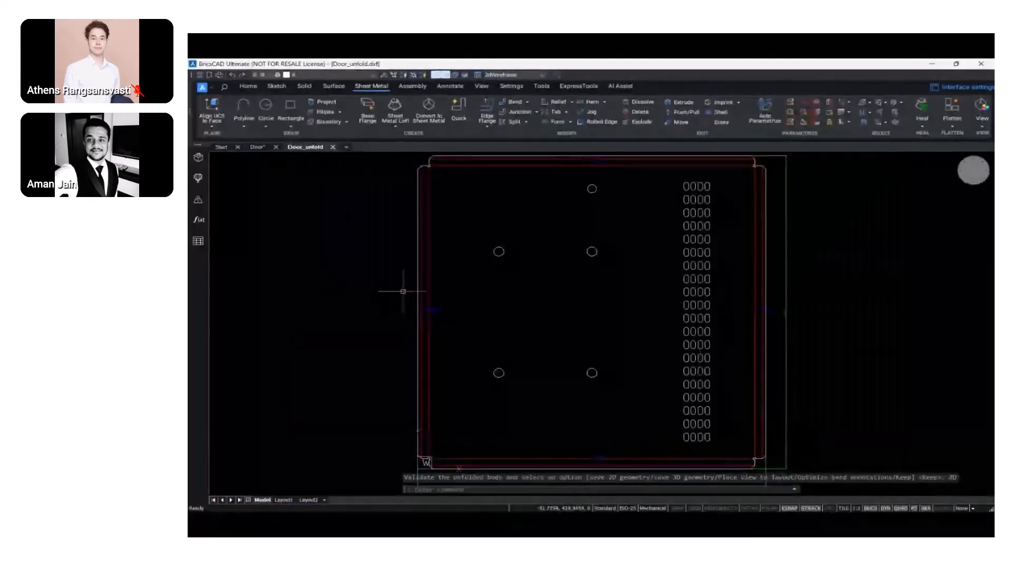
Examine the unfolded door drawing: its holes, slot array, bend lines, corner reliefs and overall dimensions
{"action": "scroll", "coordinate": [402, 287], "scroll_direction": "up", "scroll_amount": 5}
{"action": "scroll", "coordinate": [448, 319], "scroll_direction": "up", "scroll_amount": 3}
{"action": "scroll", "coordinate": [499, 329], "scroll_direction": "down", "scroll_amount": 6}
{"action": "middle_click_drag", "start_coordinate": [671, 323], "coordinate": [490, 278]}
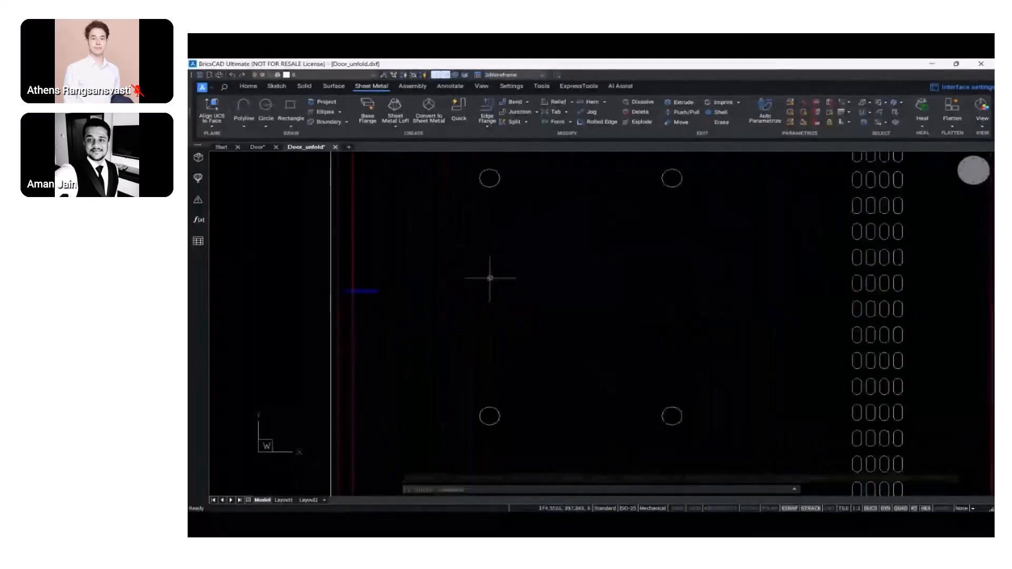
{"action": "middle_click_drag", "start_coordinate": [746, 334], "coordinate": [590, 289]}
{"action": "scroll", "coordinate": [875, 233], "scroll_direction": "up", "scroll_amount": 3}
{"action": "scroll", "coordinate": [859, 286], "scroll_direction": "down", "scroll_amount": 1}
{"action": "scroll", "coordinate": [842, 294], "scroll_direction": "down", "scroll_amount": 5}
{"action": "middle_click_drag", "start_coordinate": [843, 294], "coordinate": [707, 379]}
{"action": "scroll", "coordinate": [705, 386], "scroll_direction": "up", "scroll_amount": 4}
{"action": "scroll", "coordinate": [754, 365], "scroll_direction": "up", "scroll_amount": 2}
{"action": "scroll", "coordinate": [746, 368], "scroll_direction": "down", "scroll_amount": 5}
{"action": "scroll", "coordinate": [626, 428], "scroll_direction": "up", "scroll_amount": 2}
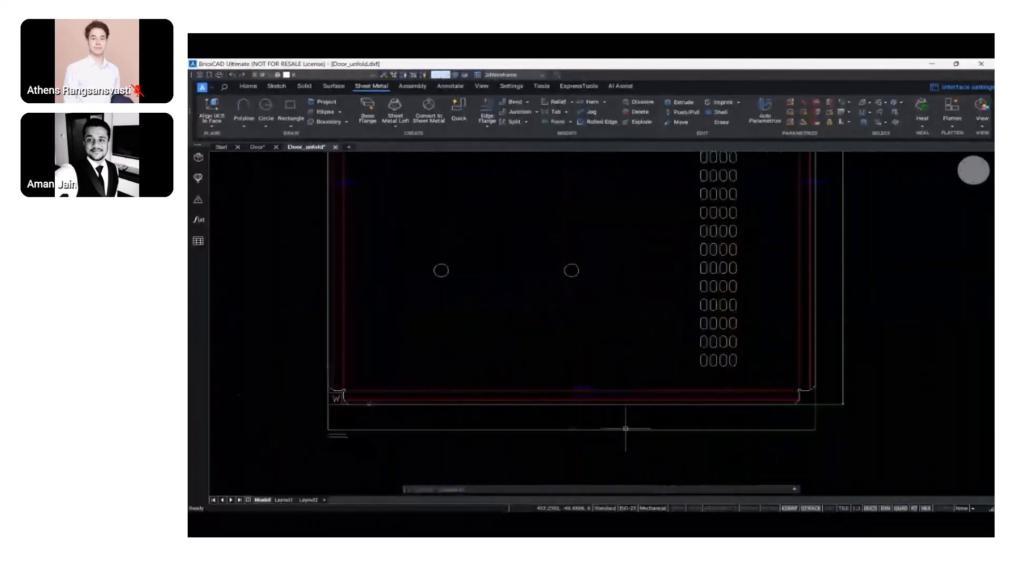
{"action": "scroll", "coordinate": [479, 429], "scroll_direction": "up", "scroll_amount": 3}
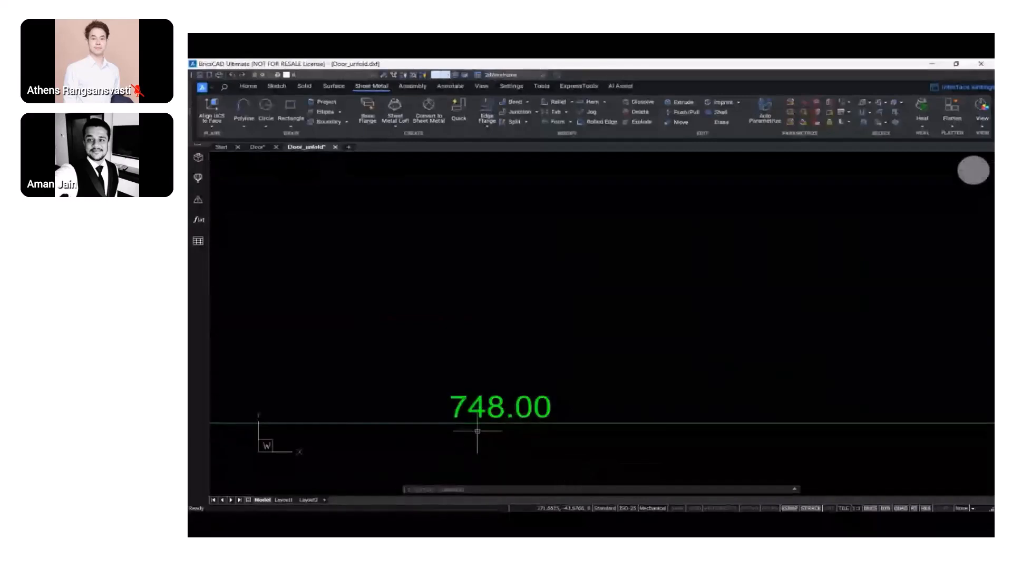
{"action": "scroll", "coordinate": [479, 427], "scroll_direction": "down", "scroll_amount": 5}
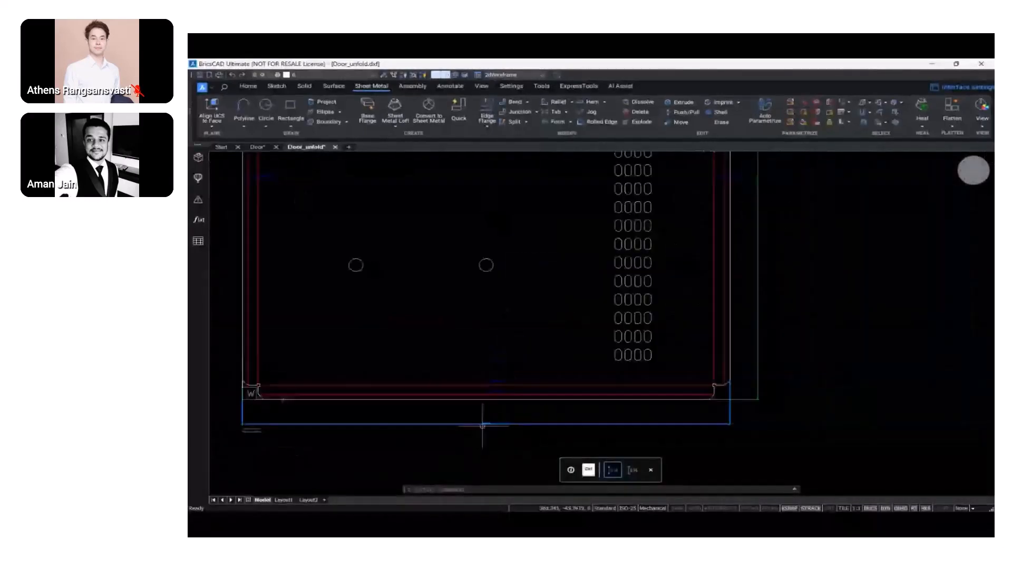
{"action": "middle_click_drag", "start_coordinate": [482, 426], "coordinate": [528, 449]}
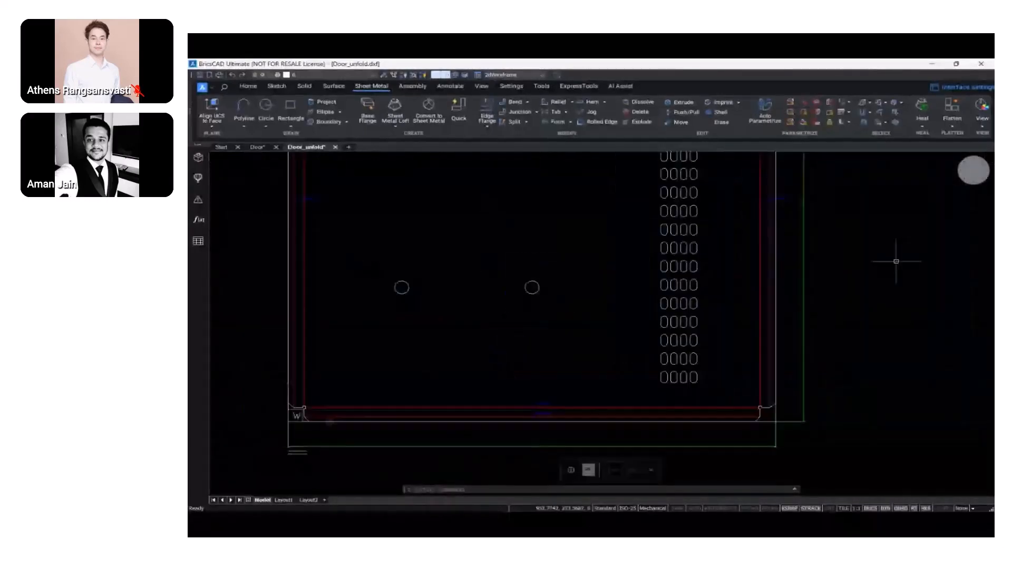
{"action": "scroll", "coordinate": [802, 425], "scroll_direction": "up", "scroll_amount": 5}
{"action": "scroll", "coordinate": [754, 371], "scroll_direction": "down", "scroll_amount": 6}
{"action": "middle_click_drag", "start_coordinate": [622, 301], "coordinate": [627, 402]}
{"action": "scroll", "coordinate": [626, 366], "scroll_direction": "up", "scroll_amount": 2}
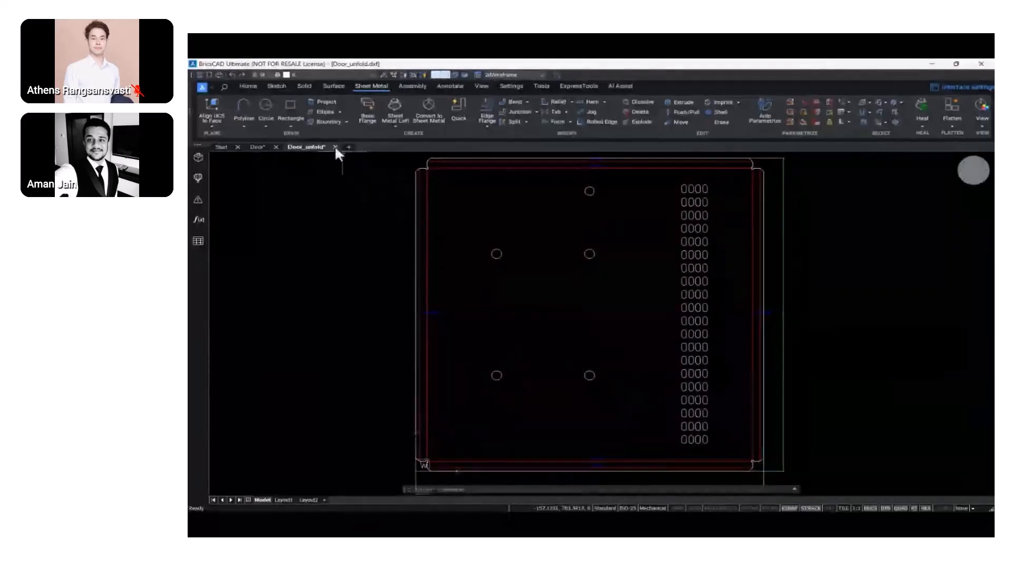
Save the unfolded drawing as Door_unfold.dwg in the SheetMetal DXF folder and close it
{"action": "left_click", "coordinate": [336, 147]}
{"action": "key", "text": "Escape"}
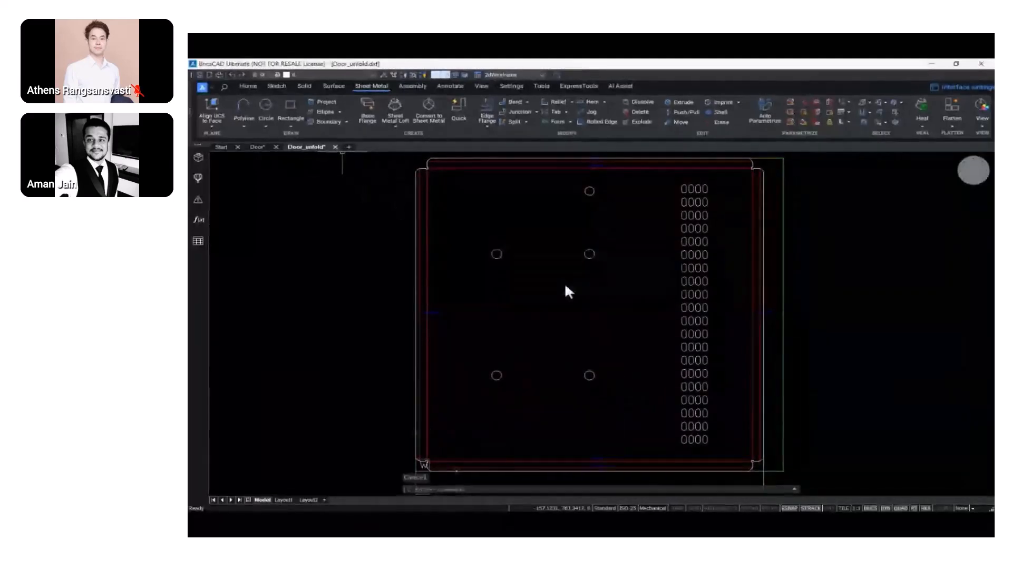
{"action": "key", "text": "ctrl+shift+s"}
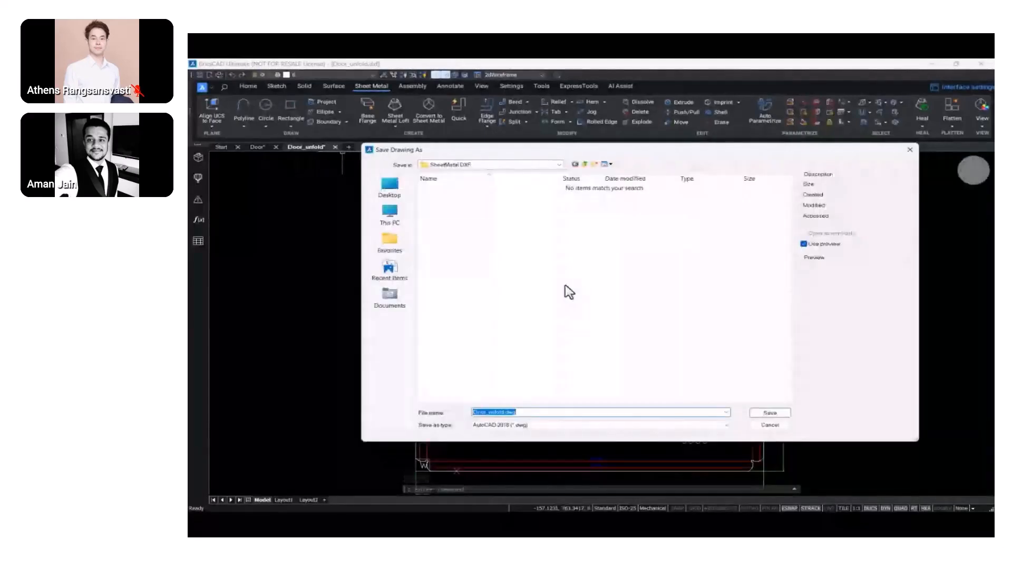
{"action": "left_click", "coordinate": [771, 414]}
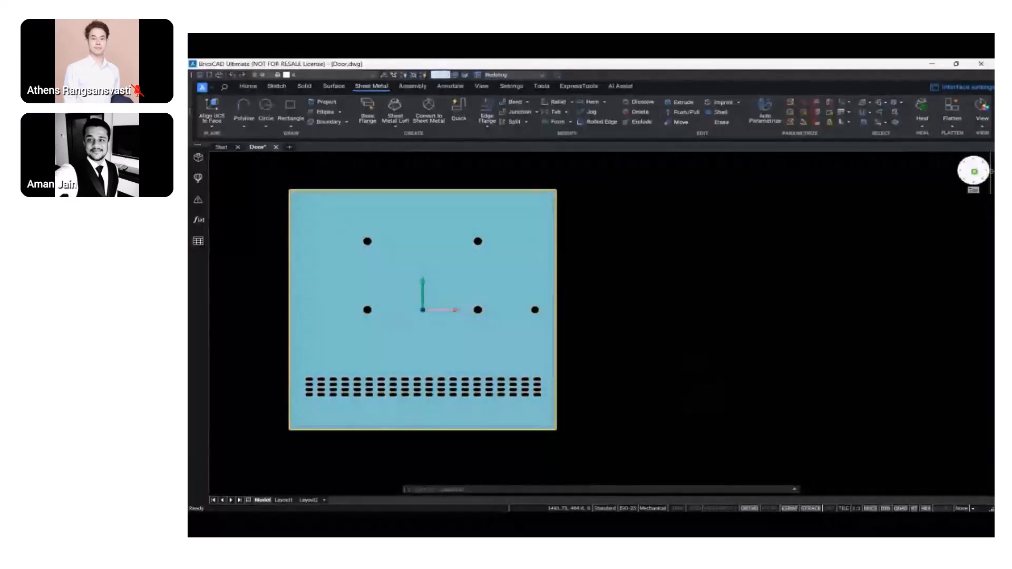
Return the door to an isometric view, and save and close its drawing
{"action": "left_click", "coordinate": [975, 171]}
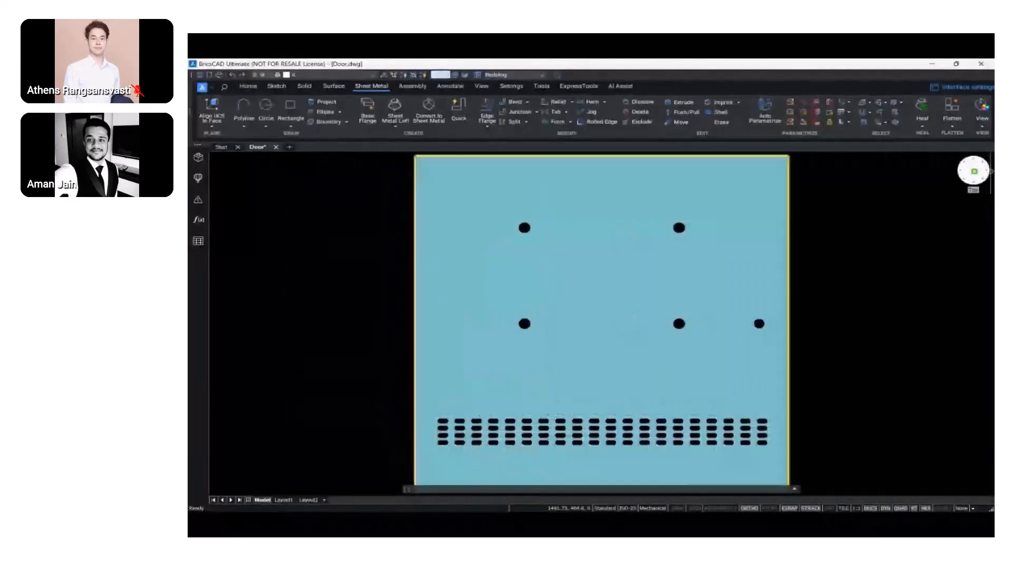
{"action": "left_click", "coordinate": [963, 179]}
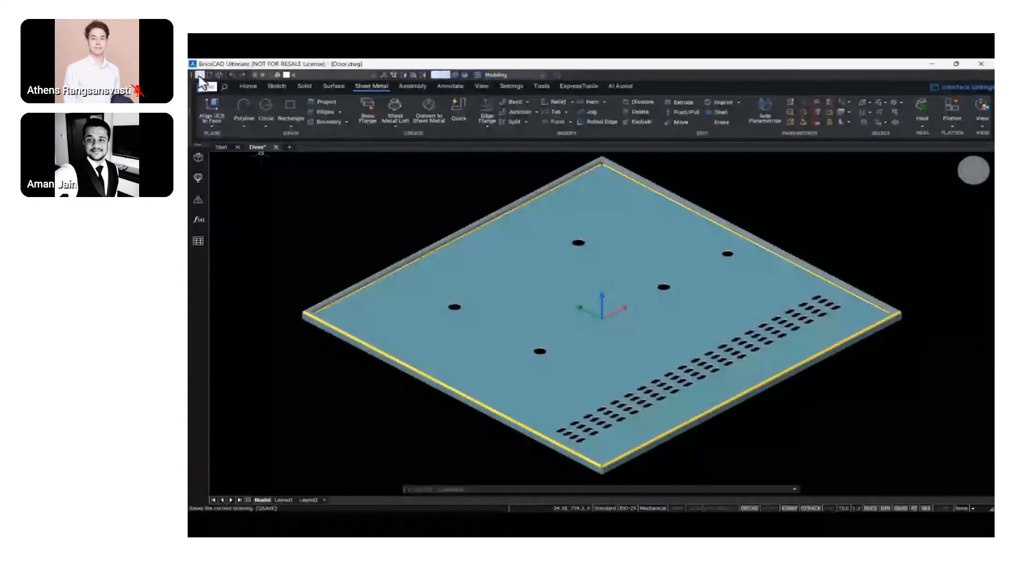
{"action": "left_click", "coordinate": [275, 147]}
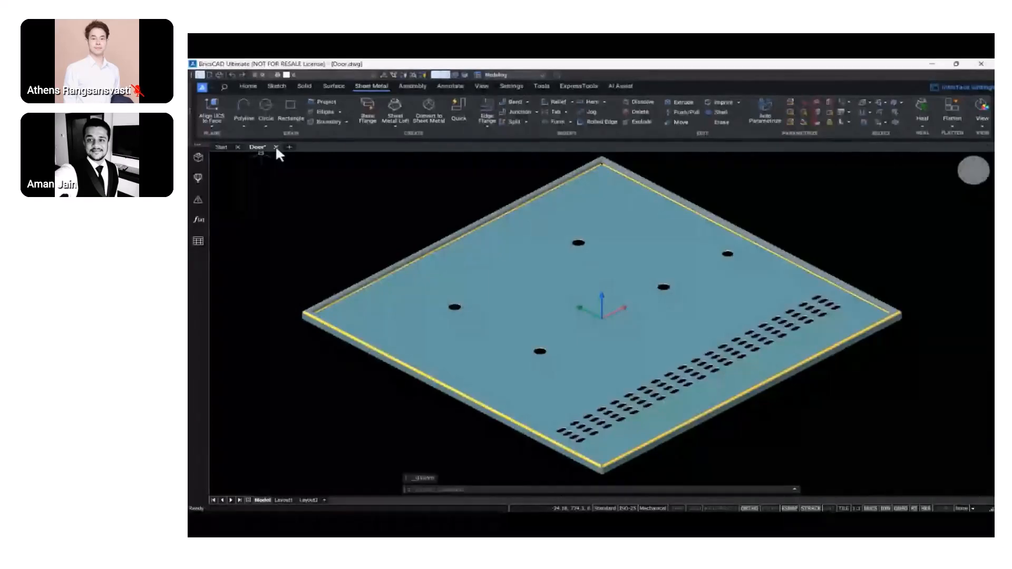
{"action": "left_click", "coordinate": [574, 288]}
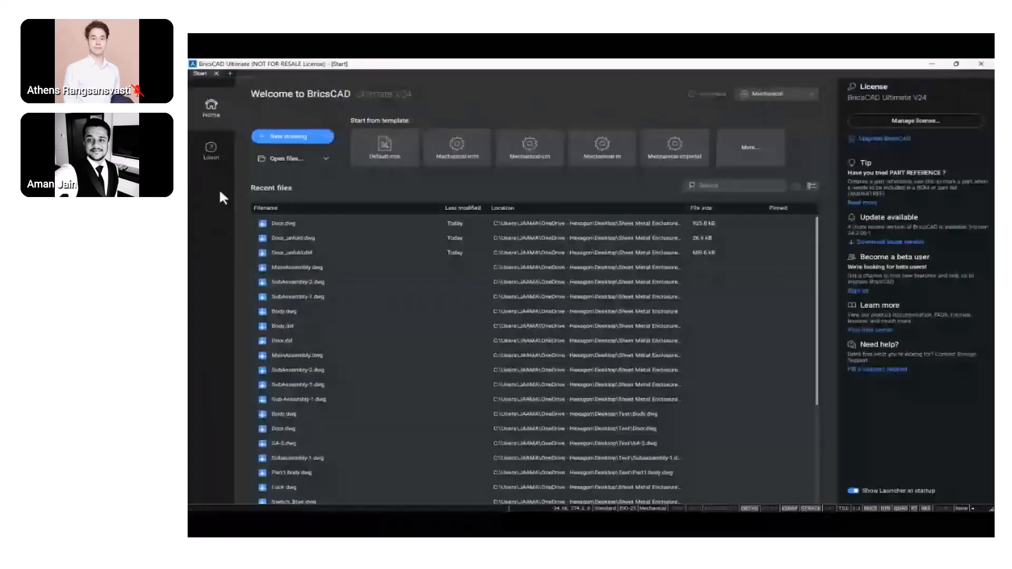
Create a new drawing and save it as Body in the Parts folder of SheetMetal Enclosure
{"action": "left_click", "coordinate": [272, 139]}
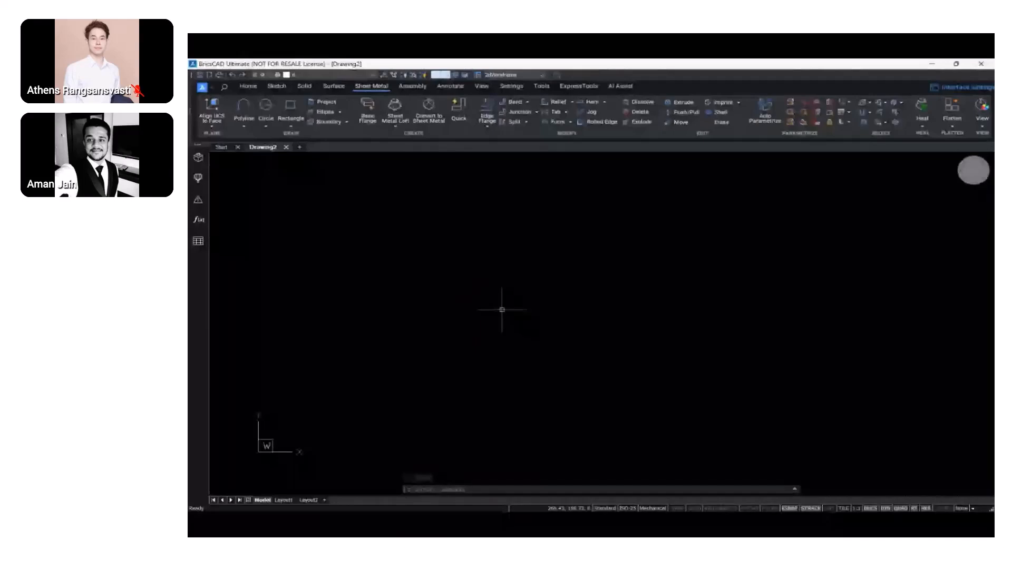
{"action": "left_click", "coordinate": [209, 85]}
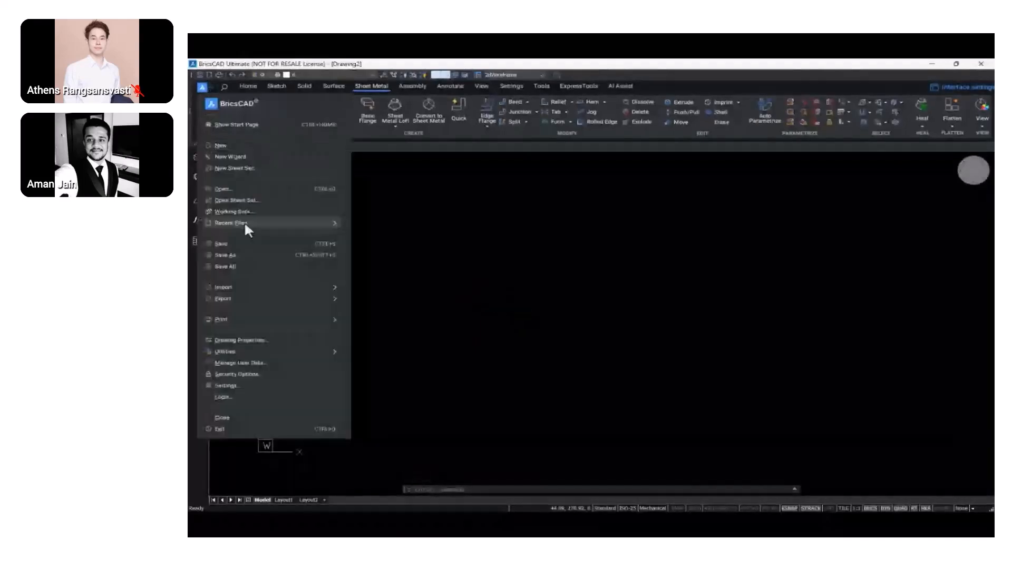
{"action": "key", "text": "Escape"}
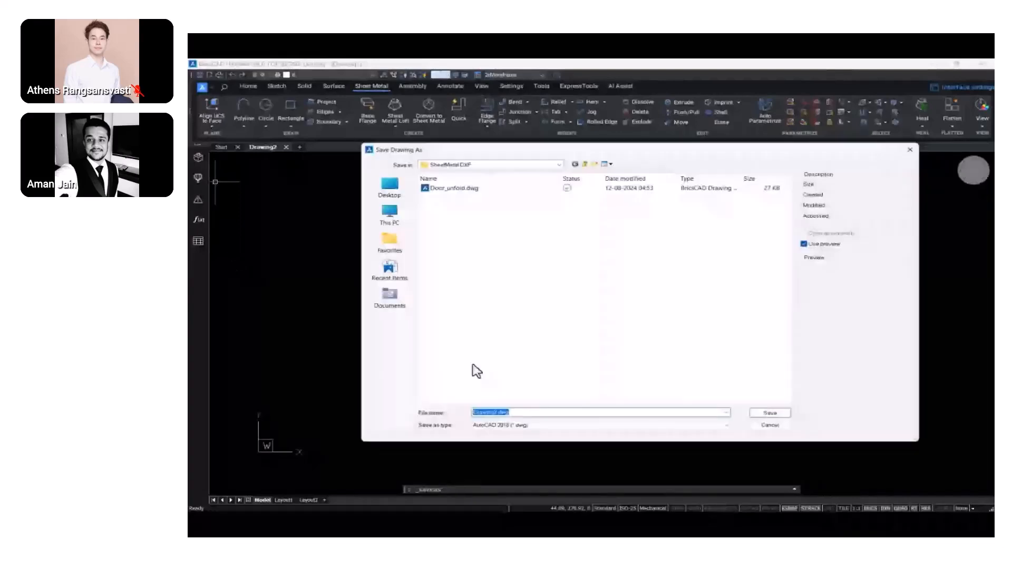
{"action": "left_click", "coordinate": [586, 165]}
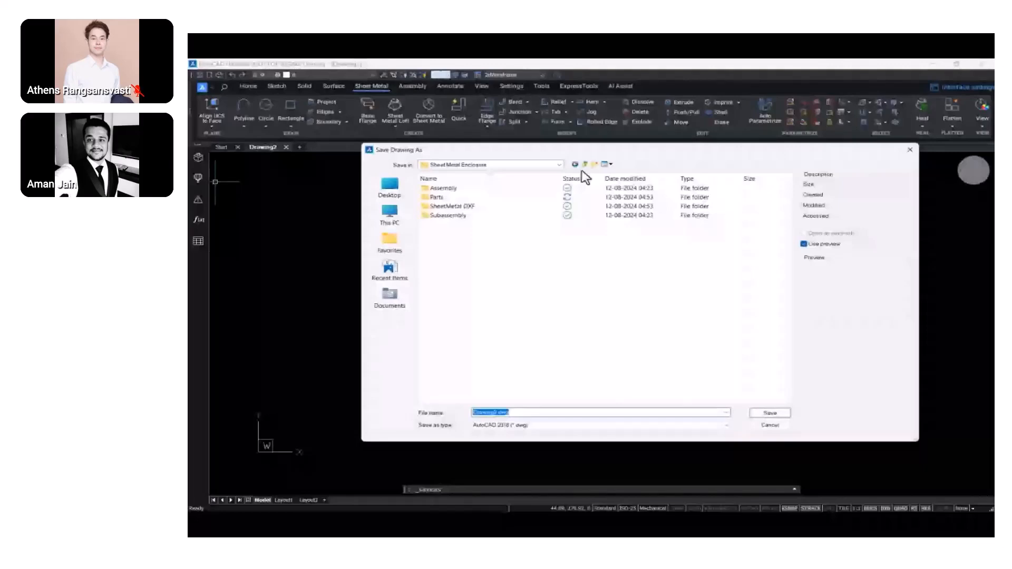
{"action": "double_click", "coordinate": [468, 198]}
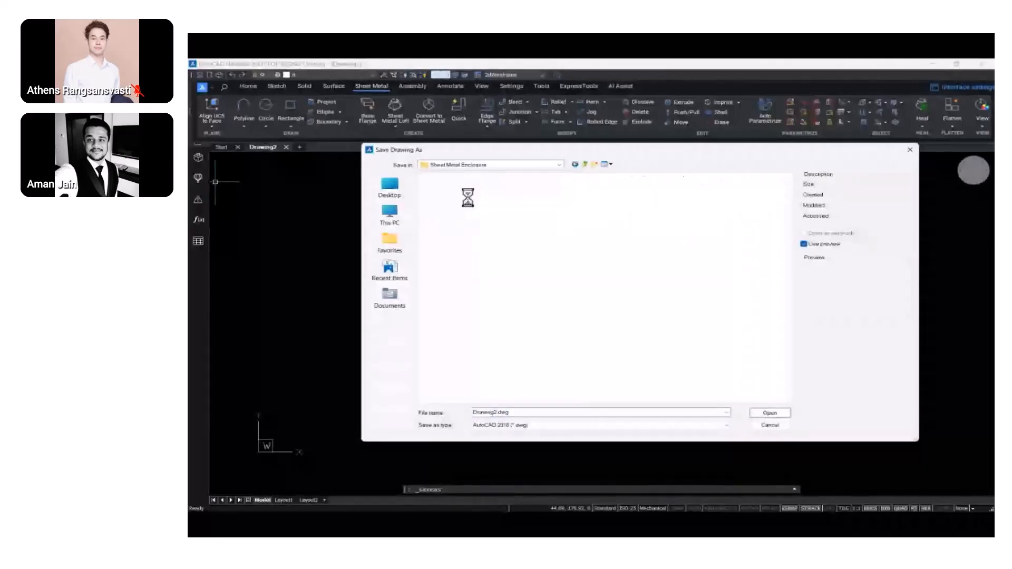
{"action": "double_click", "coordinate": [535, 415]}
{"action": "type", "text": "B"}
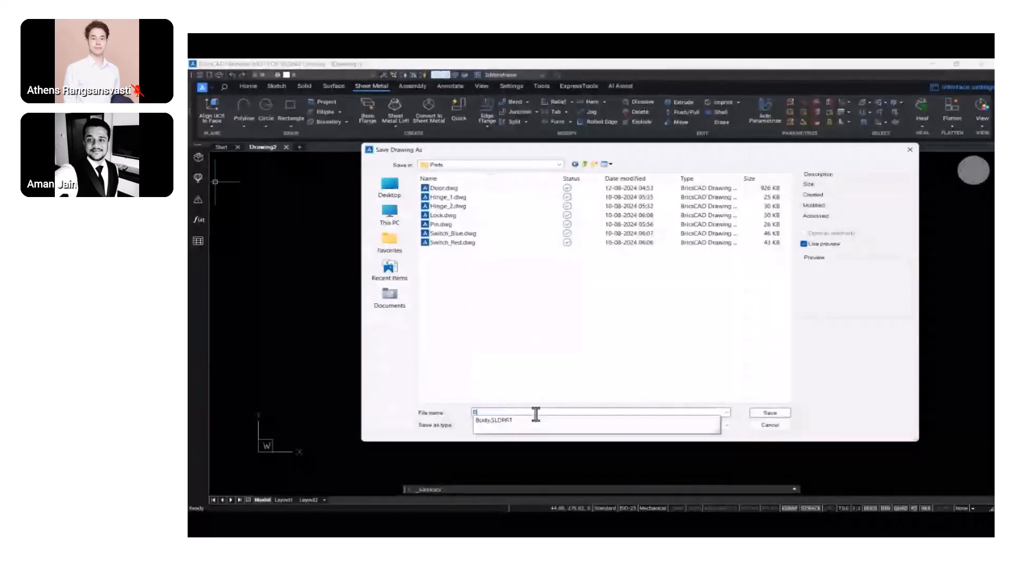
{"action": "type", "text": "ody"}
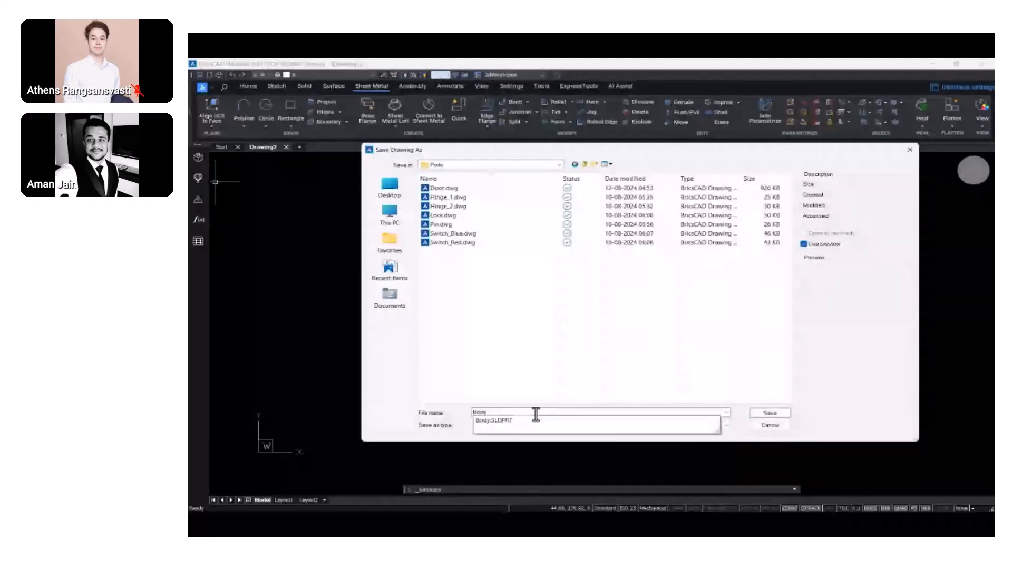
{"action": "left_click", "coordinate": [765, 414]}
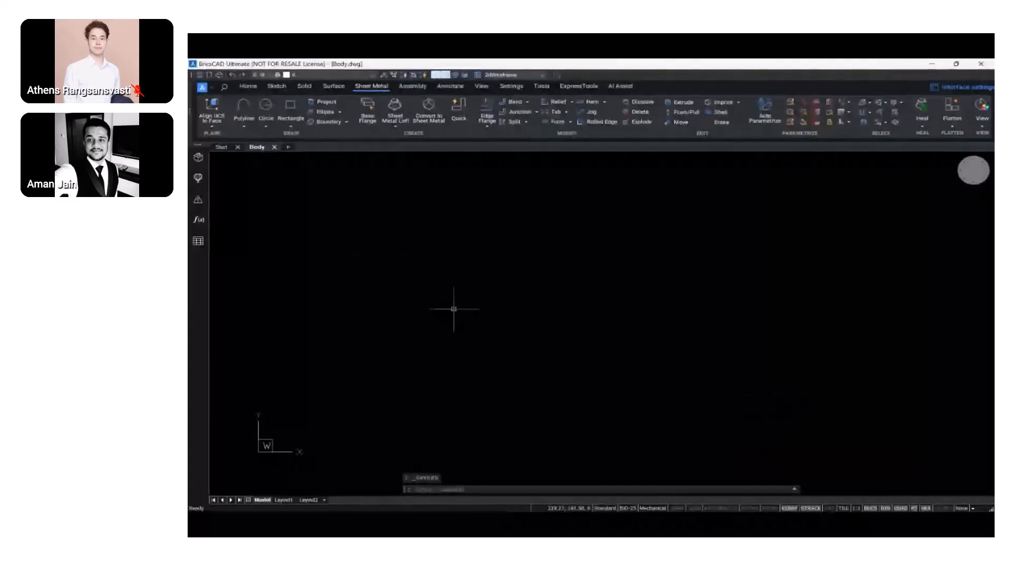
Import the Body.SLDPRT file from the Parts folder with the All files filter and show it in an isometric view
{"action": "type", "text": "EXPORT"}
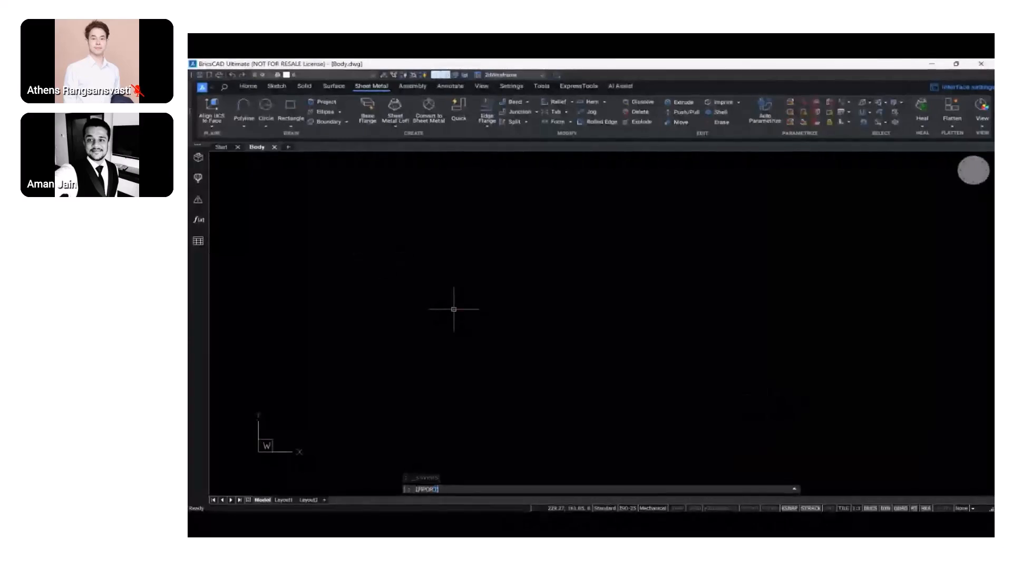
{"action": "key", "text": "Return"}
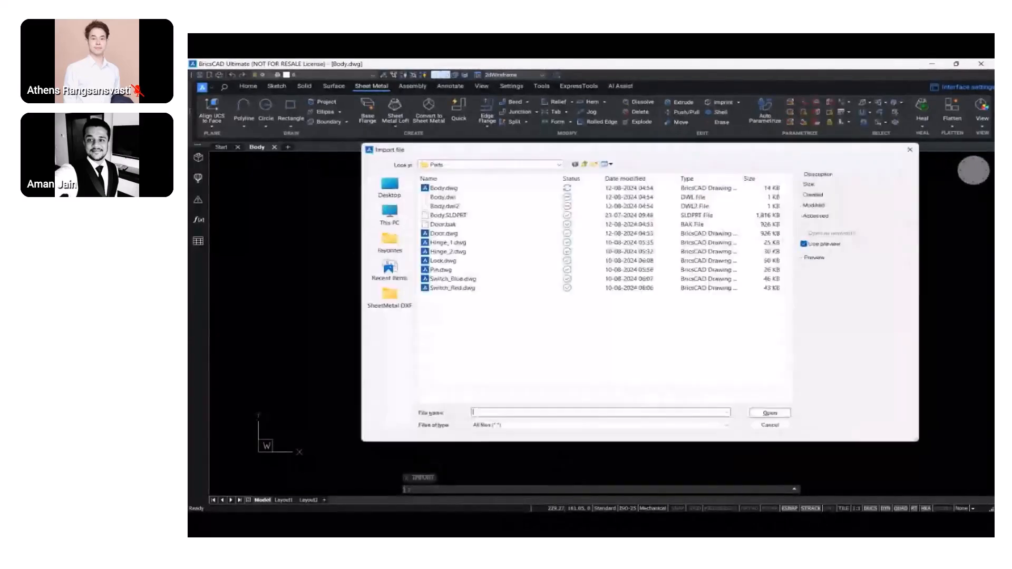
{"action": "left_click", "coordinate": [524, 425]}
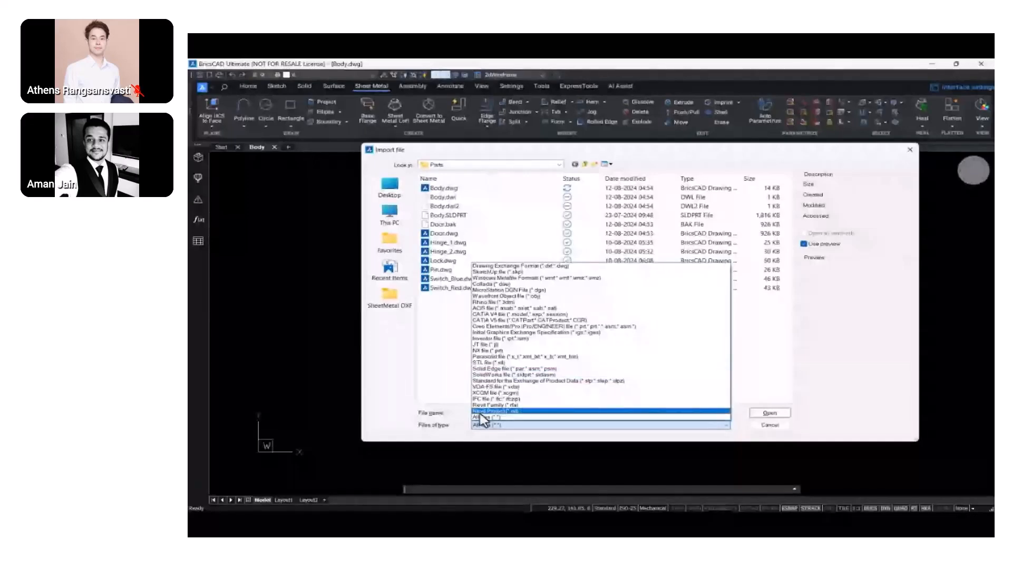
{"action": "left_click", "coordinate": [481, 417]}
{"action": "left_click", "coordinate": [447, 217]}
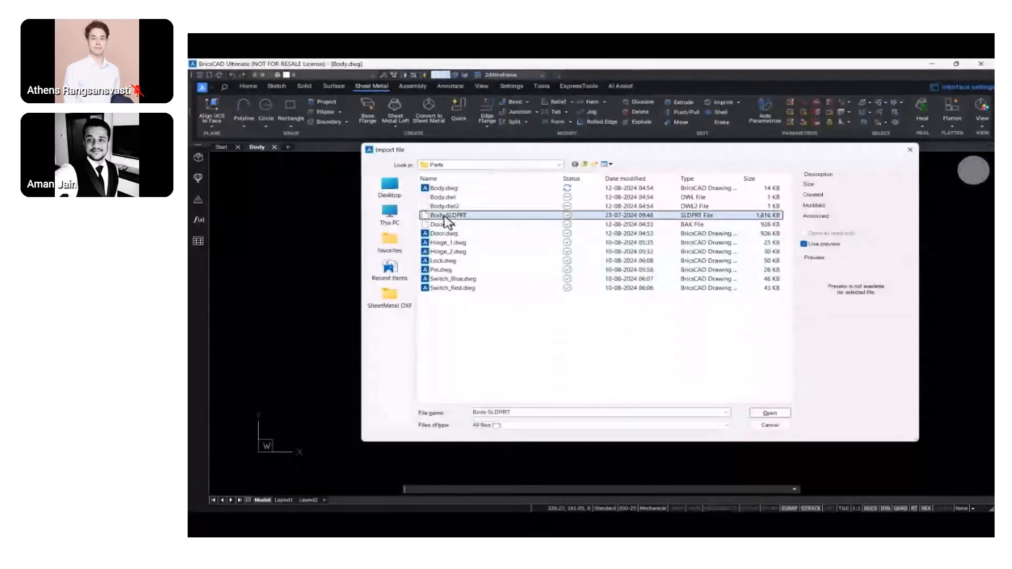
{"action": "left_click", "coordinate": [770, 412]}
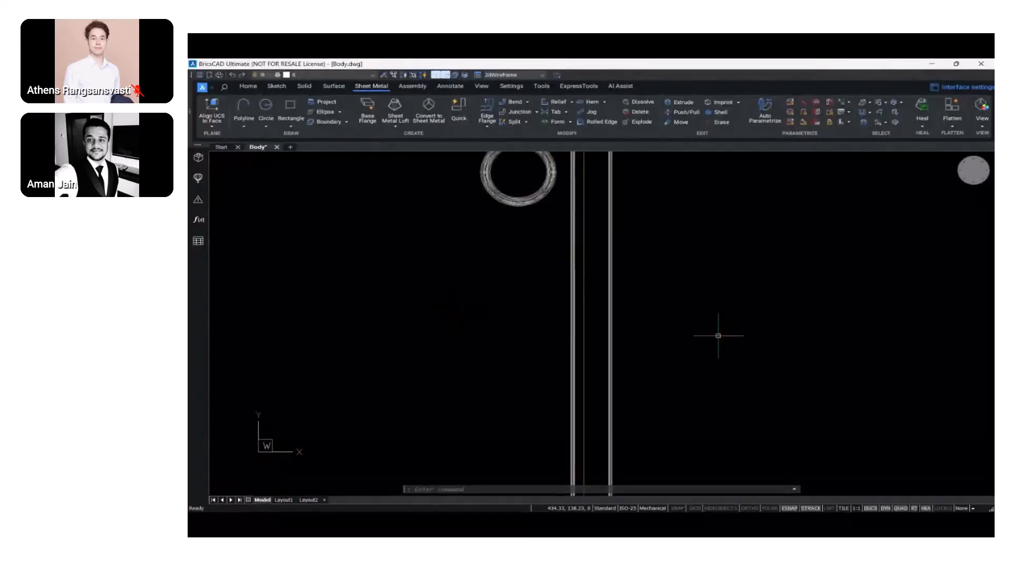
{"action": "left_click", "coordinate": [964, 159]}
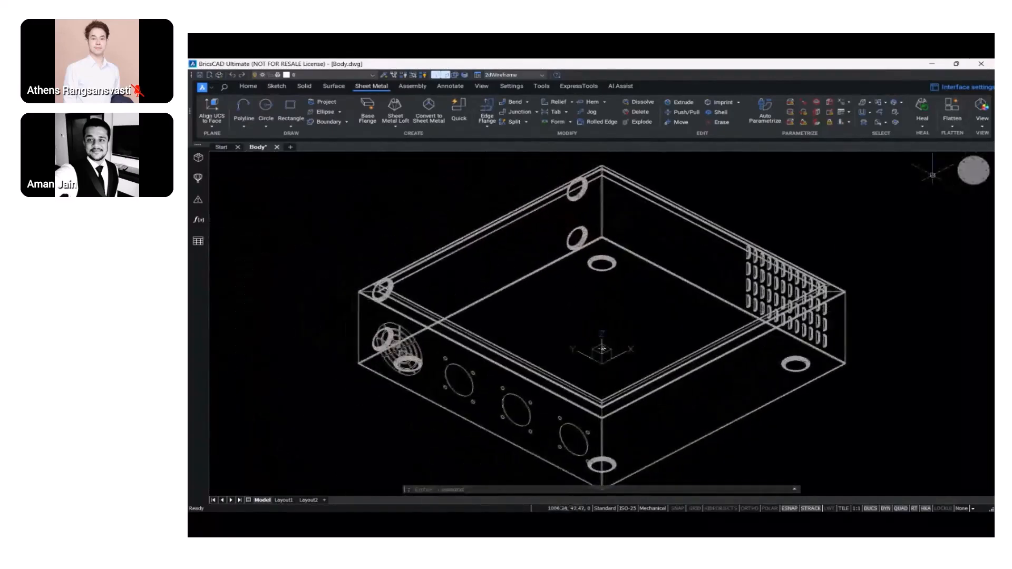
Show the imported body in the Modeling visual style and display its mechanical component structure and properties
{"action": "left_click", "coordinate": [502, 77]}
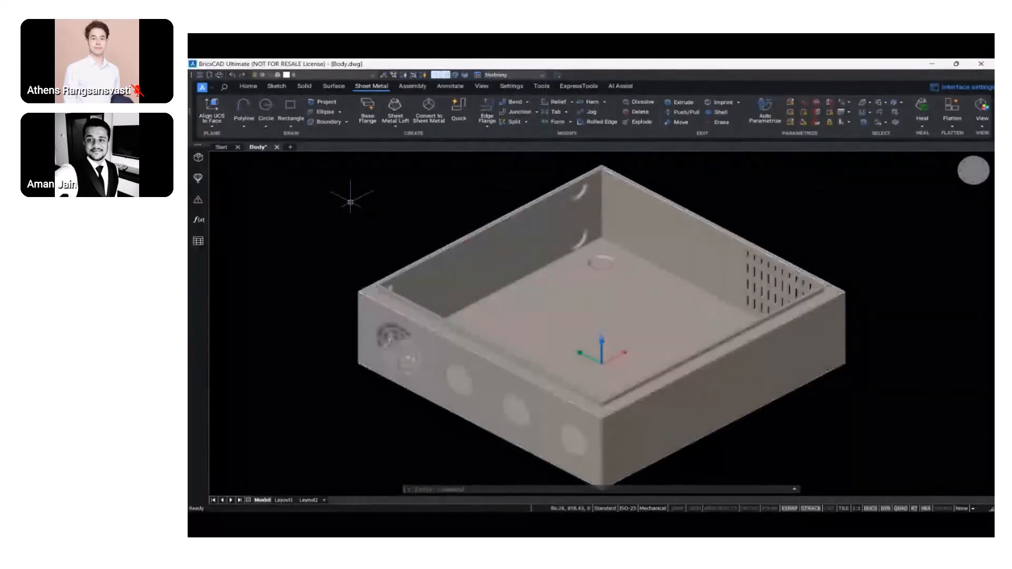
{"action": "left_click", "coordinate": [199, 158]}
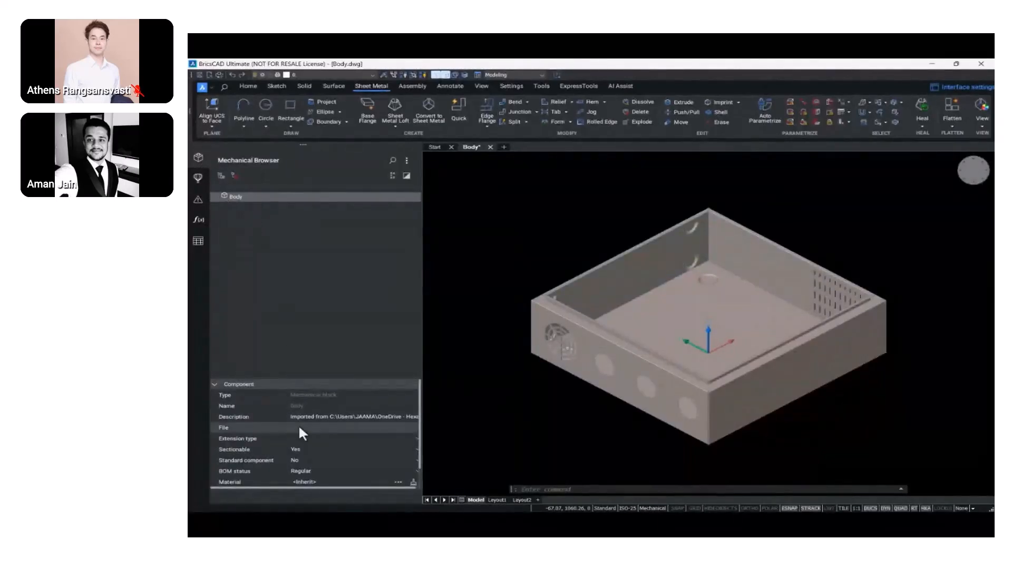
{"action": "scroll", "coordinate": [298, 427], "scroll_direction": "down", "scroll_amount": 2}
{"action": "scroll", "coordinate": [299, 436], "scroll_direction": "up", "scroll_amount": 2}
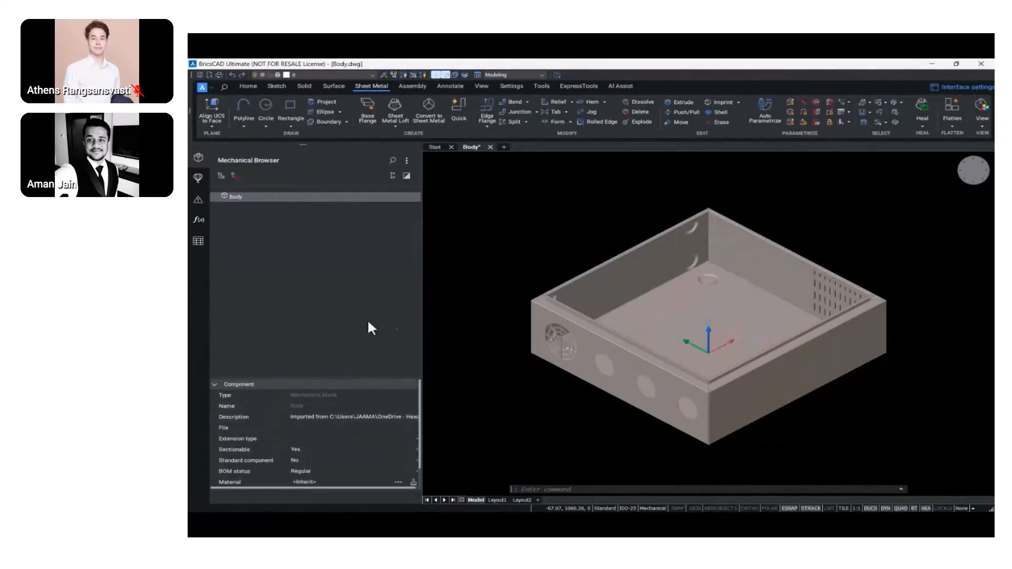
{"action": "middle_click_drag", "start_coordinate": [510, 391], "coordinate": [505, 392]}
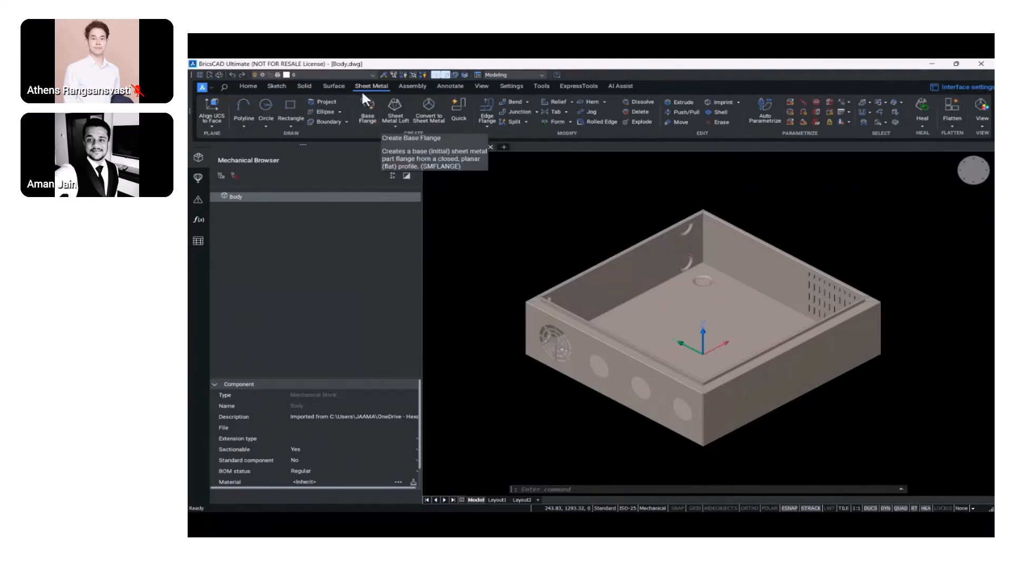
Convert the entire model to sheet metal
{"action": "left_click", "coordinate": [424, 111]}
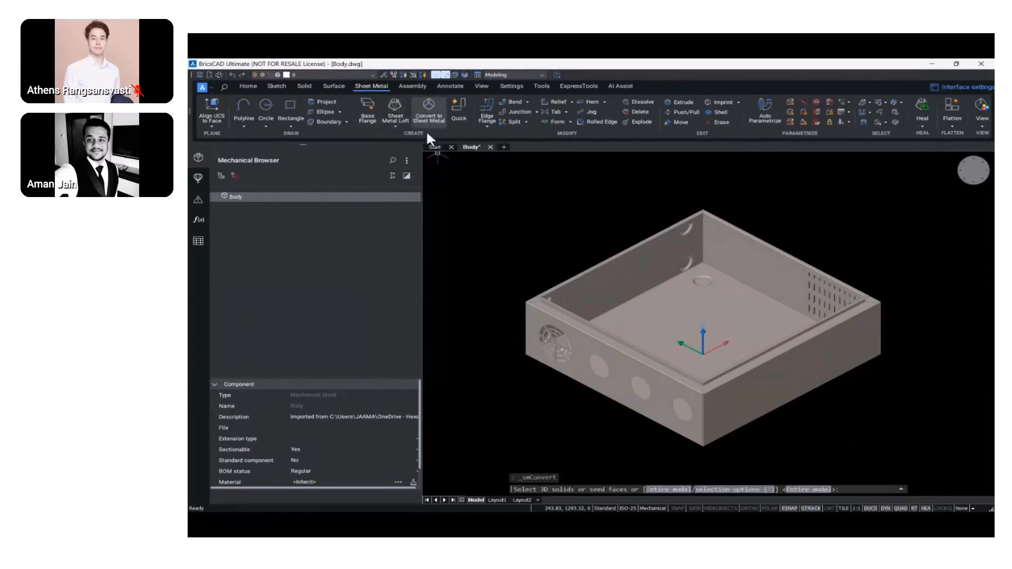
{"action": "type", "text": "E"}
{"action": "key", "text": "Return"}
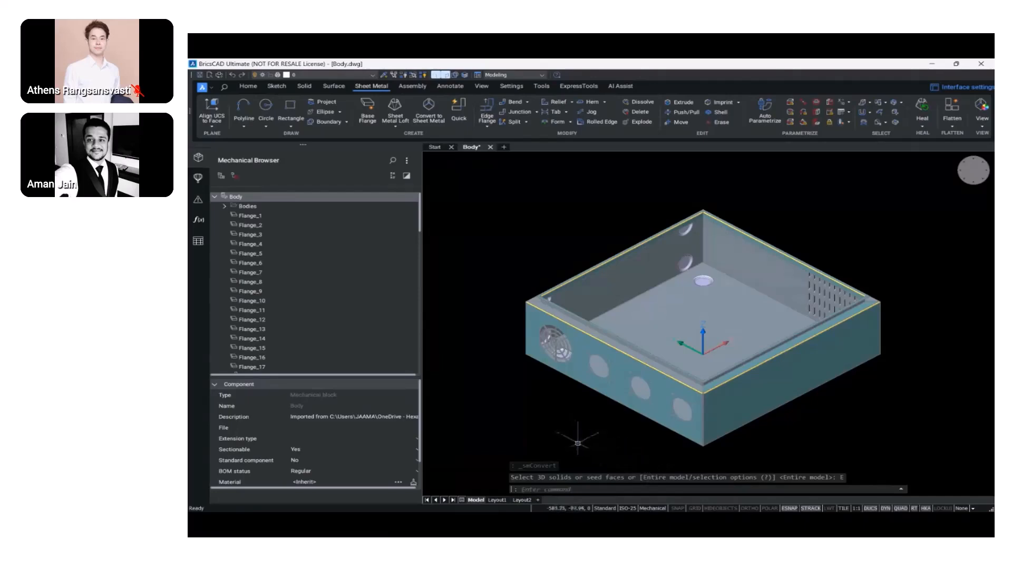
Examine the bends, corner reliefs and junctions of the converted body up close from several sides
{"action": "mouse_move", "coordinate": [860, 380]}
{"action": "middle_mouse_down", "text": "shift"}
{"action": "mouse_move", "coordinate": [655, 387]}
{"action": "mouse_move", "coordinate": [847, 377]}
{"action": "middle_mouse_up", "text": "shift"}
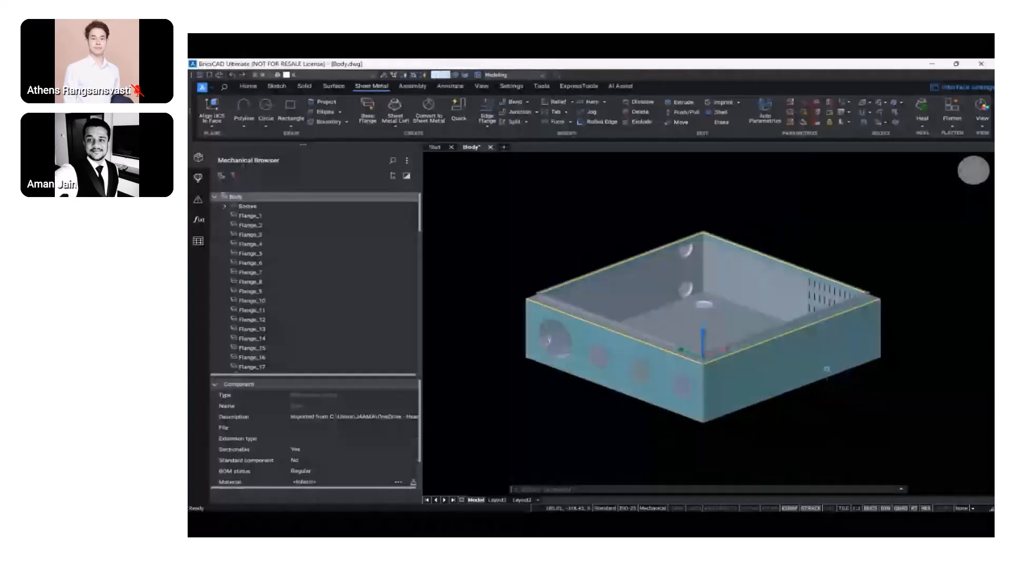
{"action": "scroll", "coordinate": [661, 348], "scroll_direction": "up", "scroll_amount": 10}
{"action": "scroll", "coordinate": [661, 348], "scroll_direction": "up", "scroll_amount": 5}
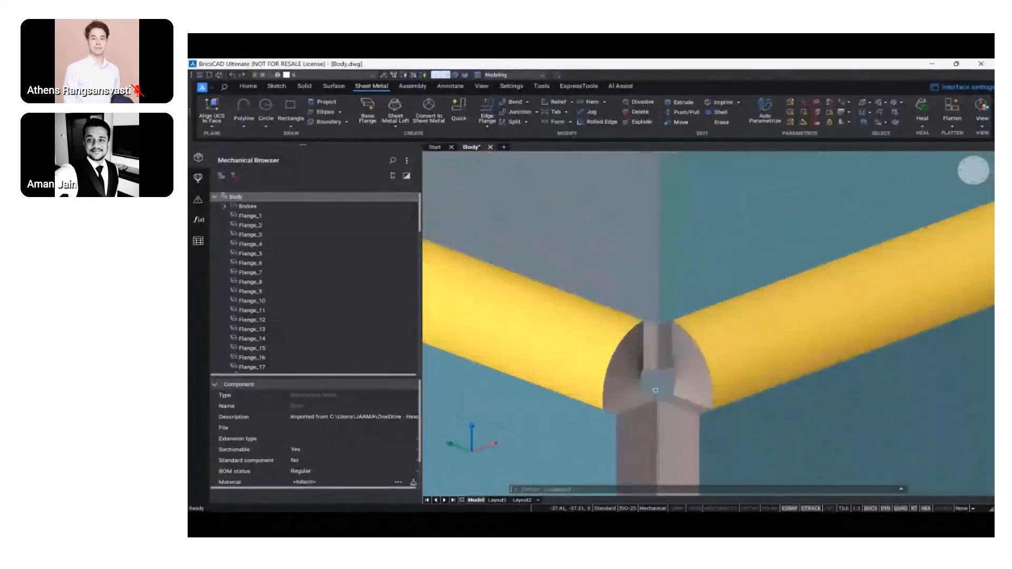
{"action": "scroll", "coordinate": [655, 390], "scroll_direction": "down", "scroll_amount": 2}
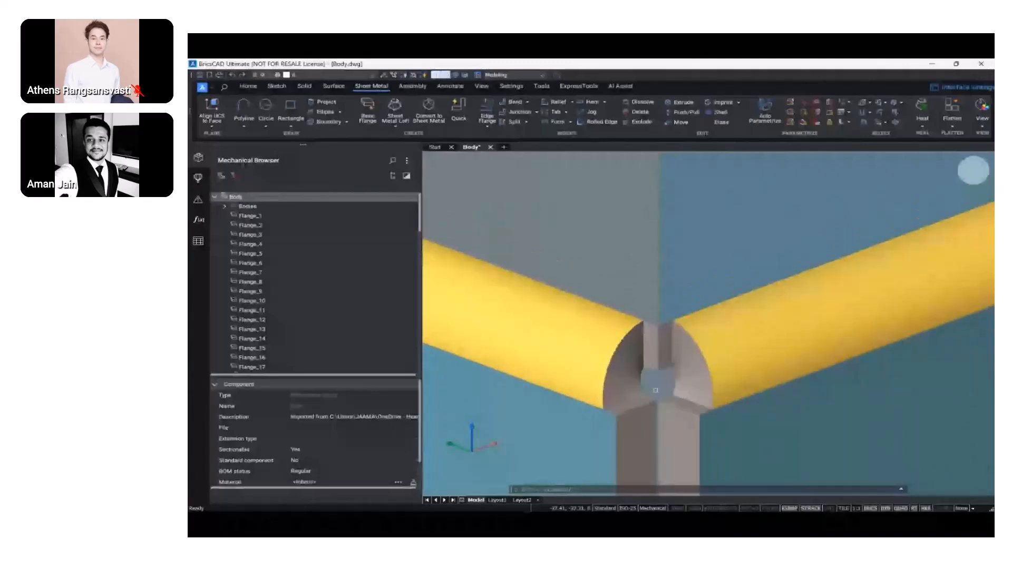
{"action": "scroll", "coordinate": [655, 390], "scroll_direction": "down", "scroll_amount": 5}
{"action": "scroll", "coordinate": [766, 404], "scroll_direction": "down", "scroll_amount": 6}
{"action": "middle_click_drag", "start_coordinate": [766, 404], "coordinate": [355, 324], "text": "shift"}
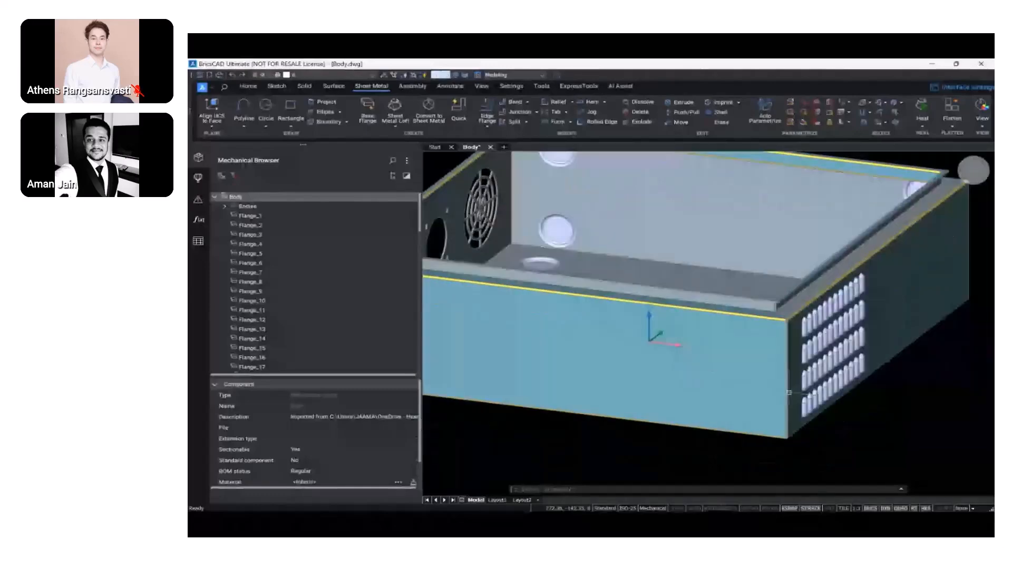
{"action": "middle_click_drag", "start_coordinate": [789, 392], "coordinate": [786, 399], "text": "shift"}
{"action": "scroll", "coordinate": [785, 444], "scroll_direction": "up", "scroll_amount": 10}
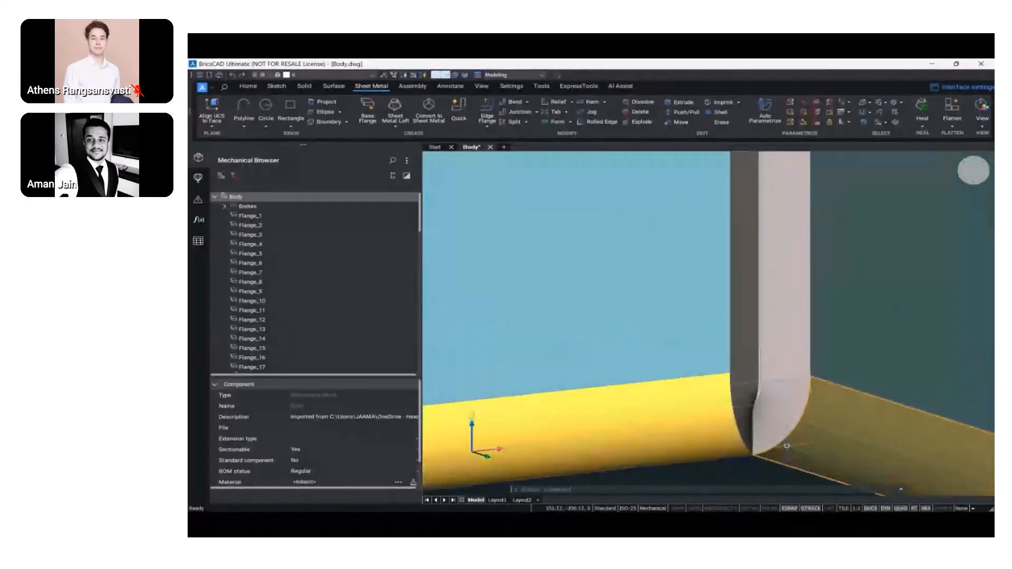
{"action": "scroll", "coordinate": [786, 444], "scroll_direction": "down", "scroll_amount": 7}
{"action": "scroll", "coordinate": [785, 443], "scroll_direction": "down", "scroll_amount": 6}
{"action": "middle_click_drag", "start_coordinate": [726, 394], "coordinate": [838, 416], "text": "shift"}
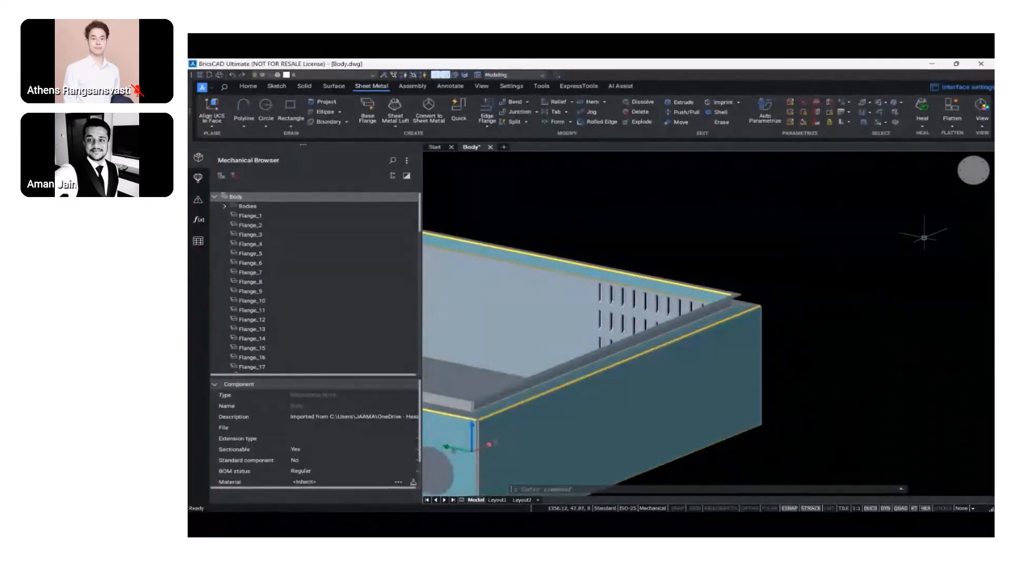
{"action": "left_click", "coordinate": [961, 178]}
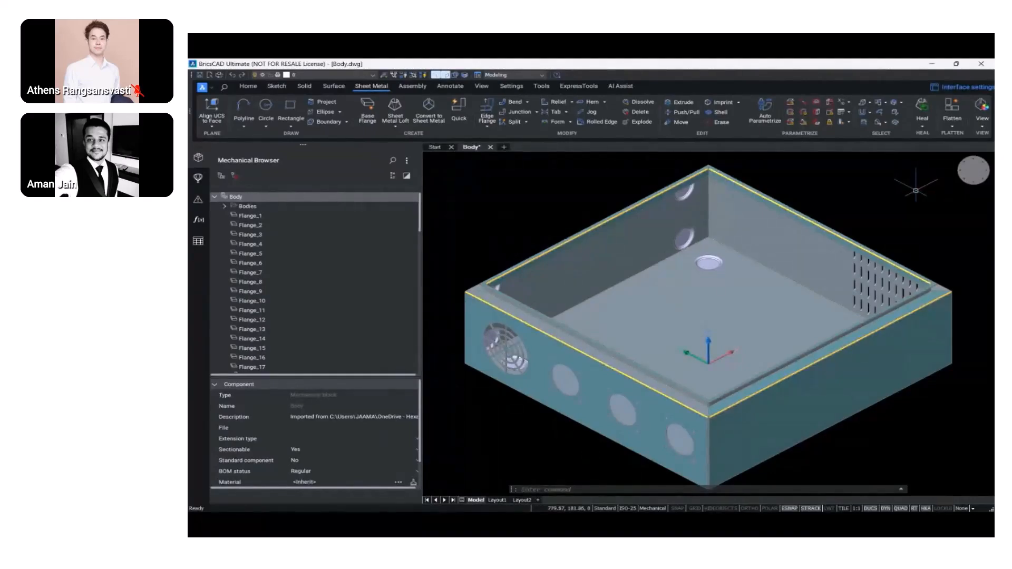
Replace the louver form feature and all similar ones on the side wall with Louver.dwg from the Form Features folder
{"action": "middle_click_drag", "start_coordinate": [955, 346], "coordinate": [710, 428], "text": "shift"}
{"action": "scroll", "coordinate": [672, 418], "scroll_direction": "up", "scroll_amount": 8}
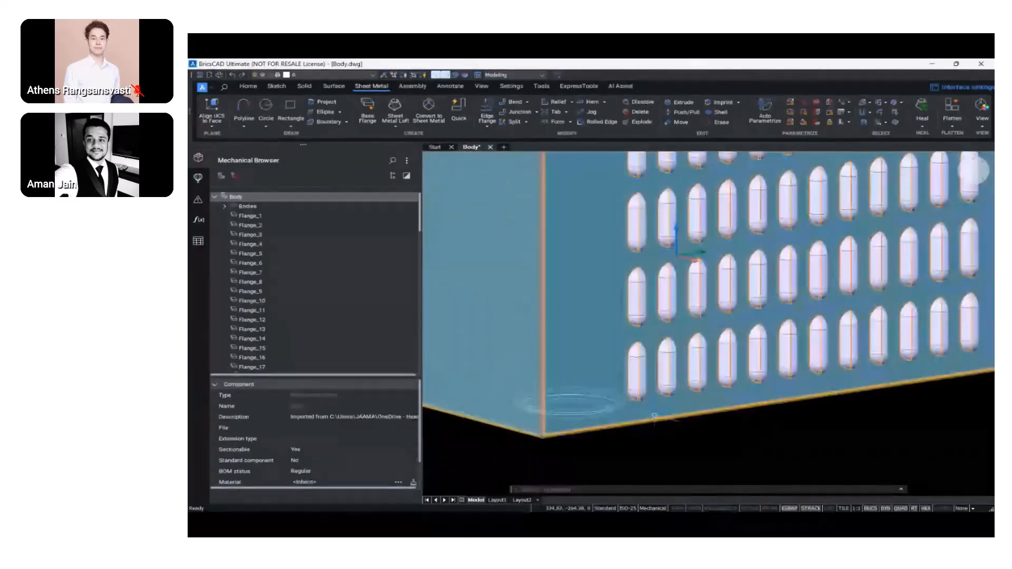
{"action": "mouse_move", "coordinate": [590, 330]}
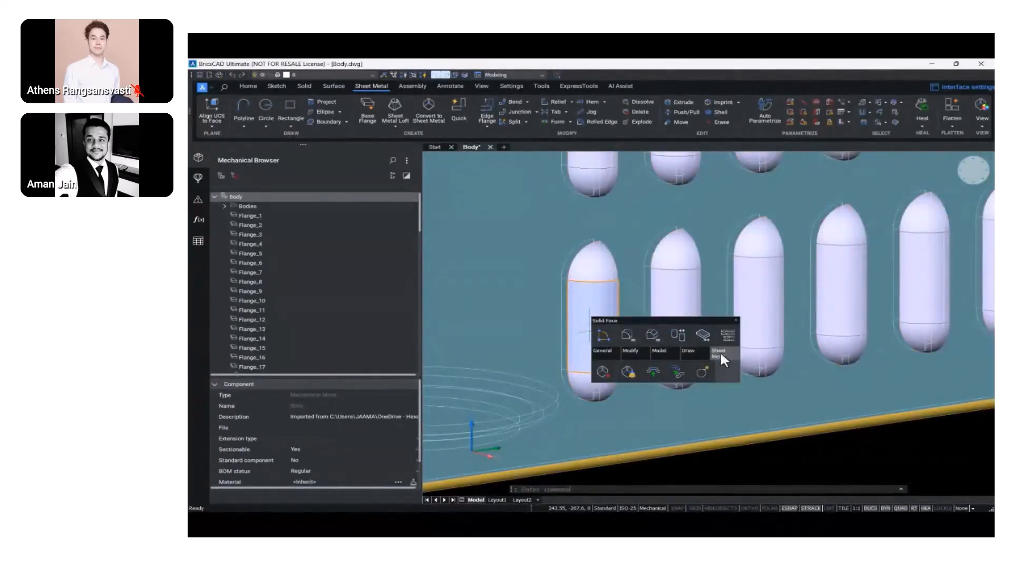
{"action": "mouse_move", "coordinate": [688, 352]}
{"action": "mouse_move", "coordinate": [720, 357]}
{"action": "left_click", "coordinate": [678, 373]}
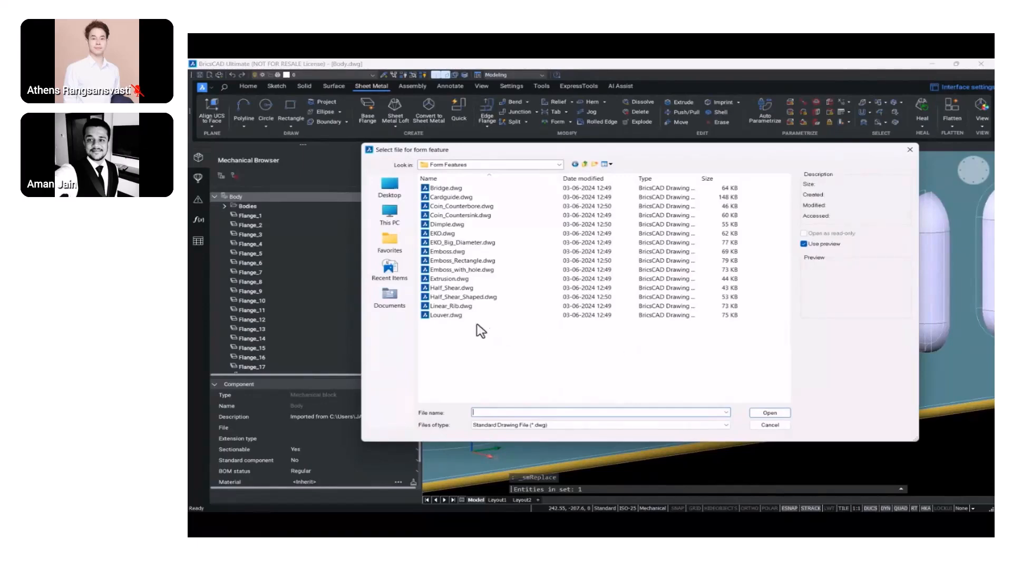
{"action": "left_click", "coordinate": [434, 317]}
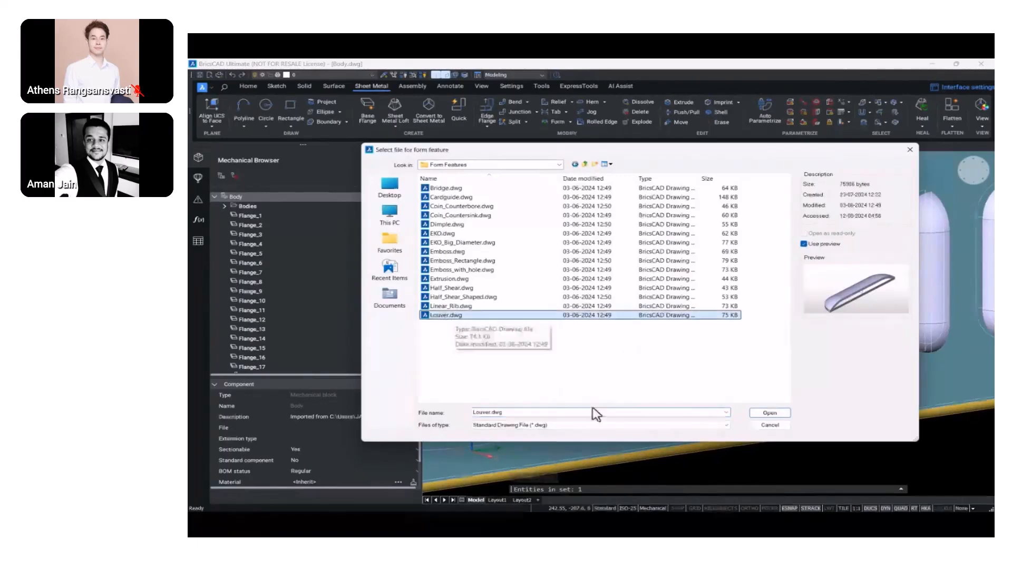
{"action": "left_click", "coordinate": [768, 415]}
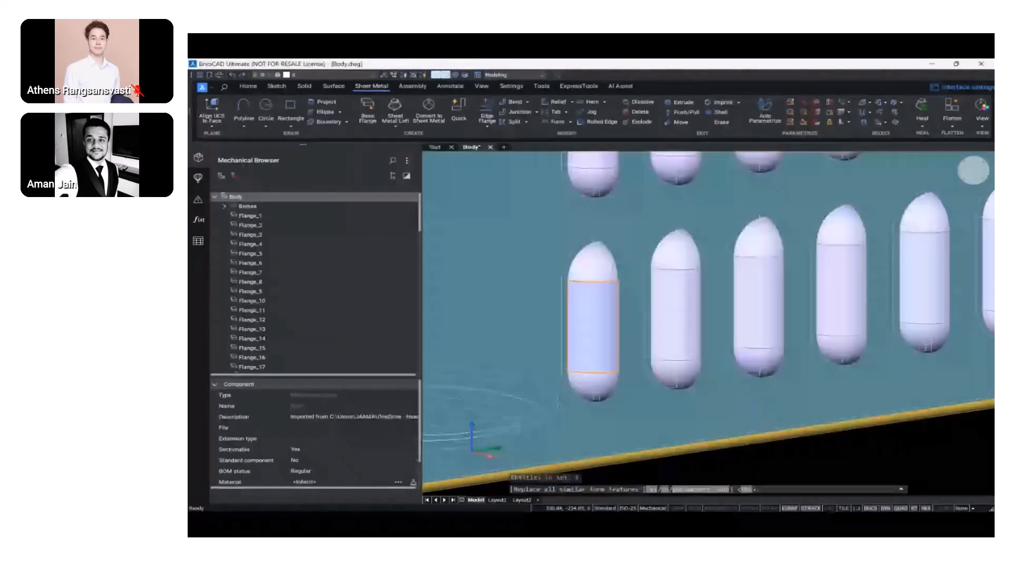
{"action": "scroll", "coordinate": [755, 413], "scroll_direction": "down", "scroll_amount": 6}
{"action": "middle_click_drag", "start_coordinate": [755, 413], "coordinate": [664, 452]}
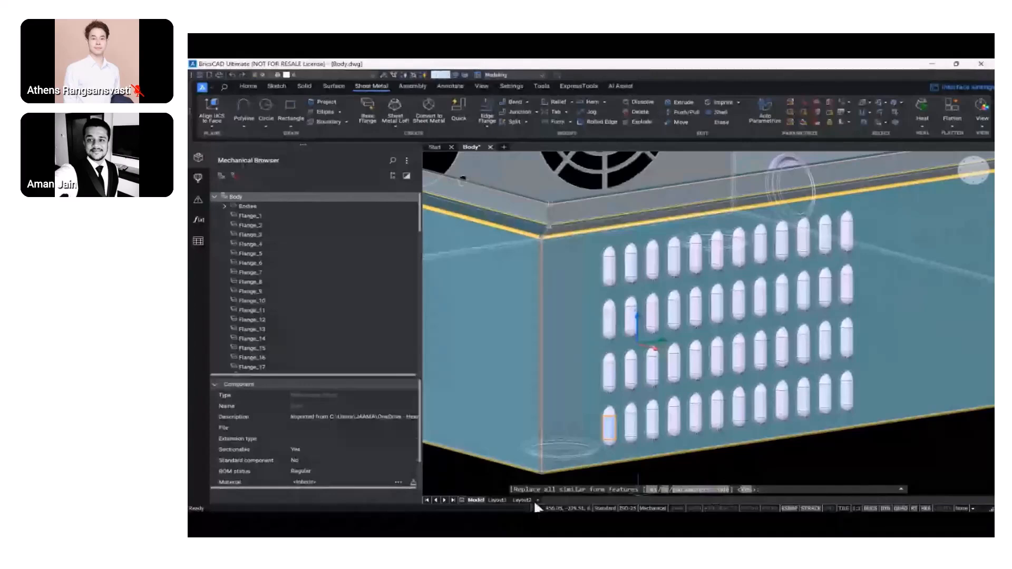
{"action": "left_click", "coordinate": [711, 495]}
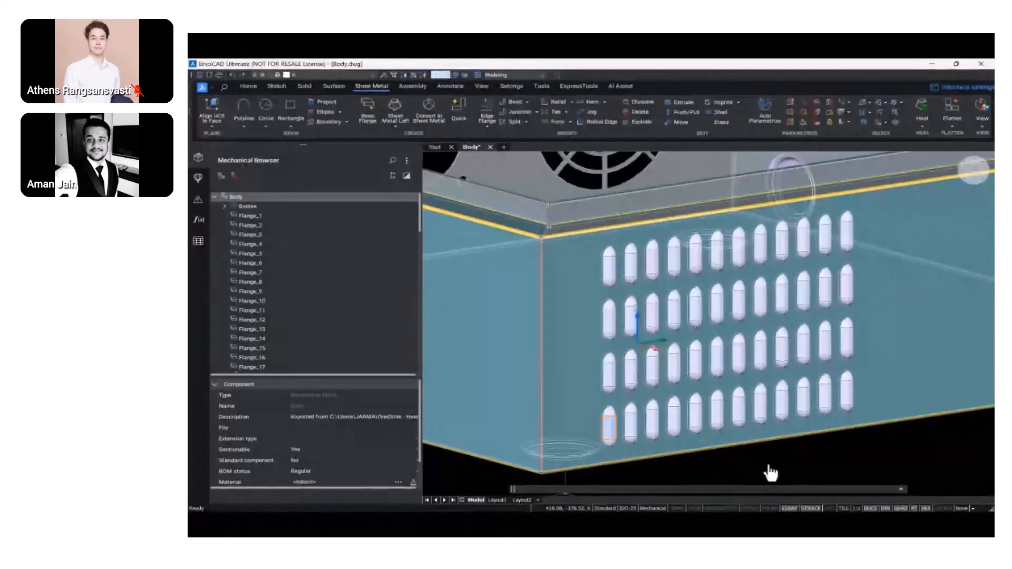
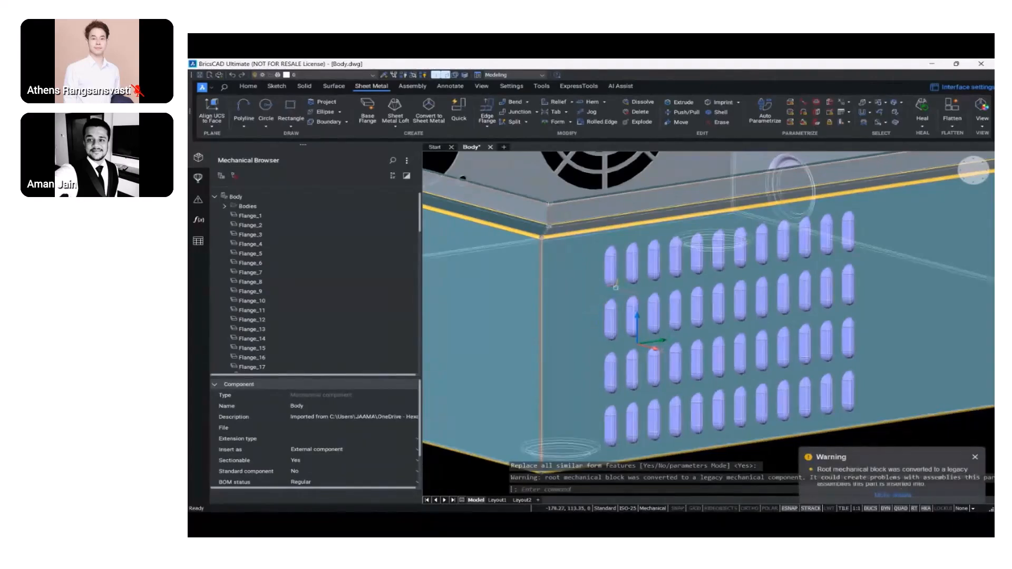
{"action": "left_click", "coordinate": [975, 455]}
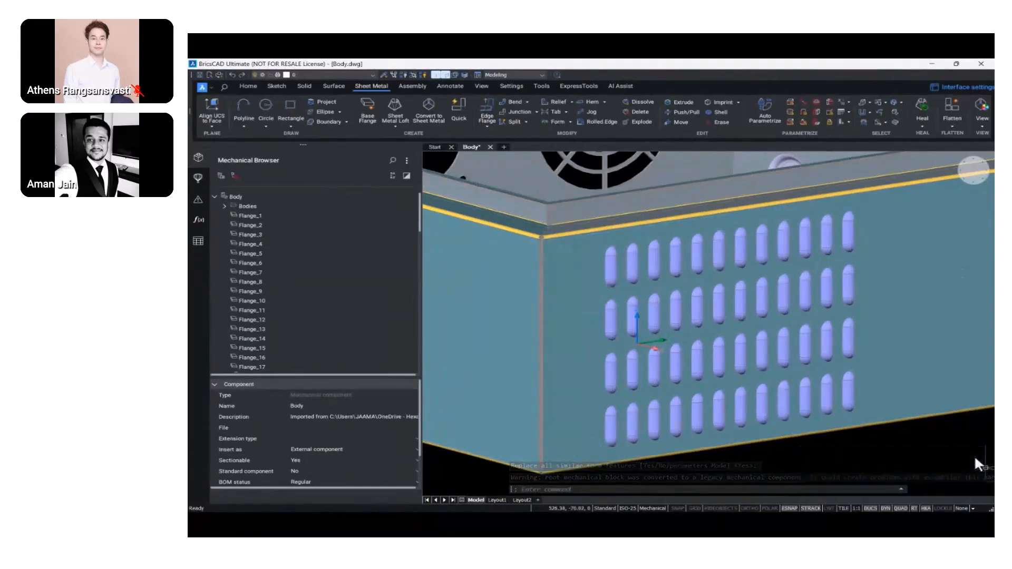
Examine the dimension parameters of the last louver form feature, Louver_48
{"action": "scroll", "coordinate": [277, 291], "scroll_direction": "down", "scroll_amount": 10}
{"action": "scroll", "coordinate": [282, 297], "scroll_direction": "down", "scroll_amount": 15}
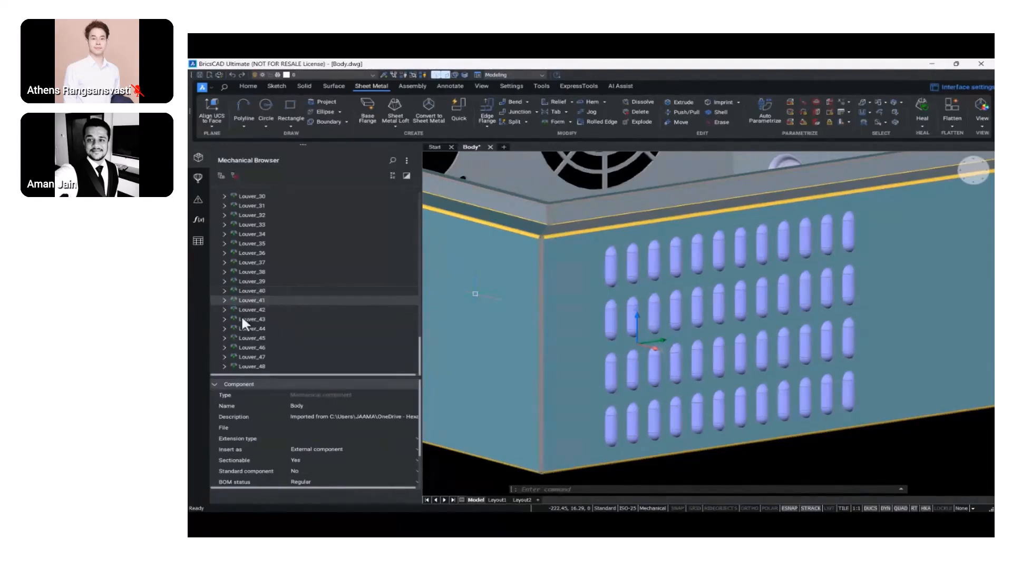
{"action": "left_click", "coordinate": [258, 367]}
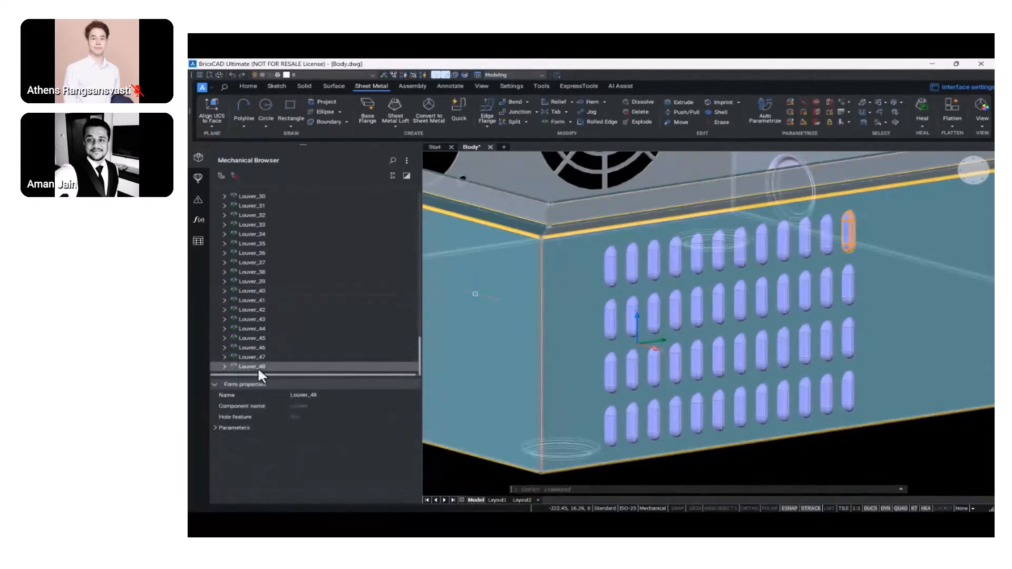
{"action": "left_click", "coordinate": [224, 367]}
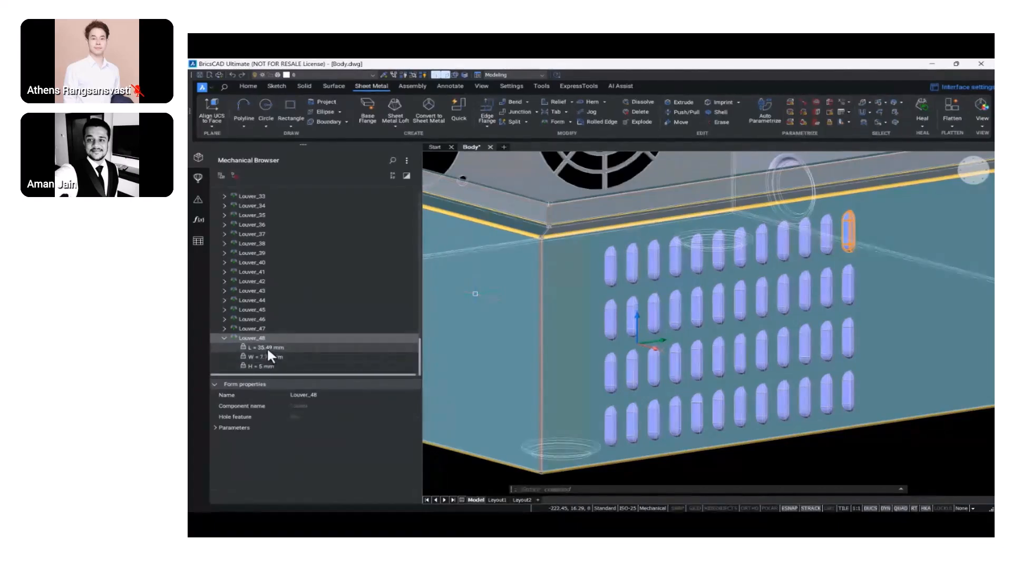
{"action": "left_click", "coordinate": [223, 338]}
Select all the louver form features together and set their length parameter L to 38 mm
{"action": "scroll", "coordinate": [231, 327], "scroll_direction": "up", "scroll_amount": 1}
{"action": "scroll", "coordinate": [231, 327], "scroll_direction": "up", "scroll_amount": 6}
{"action": "scroll", "coordinate": [248, 316], "scroll_direction": "up", "scroll_amount": 2}
{"action": "scroll", "coordinate": [249, 314], "scroll_direction": "up", "scroll_amount": 3}
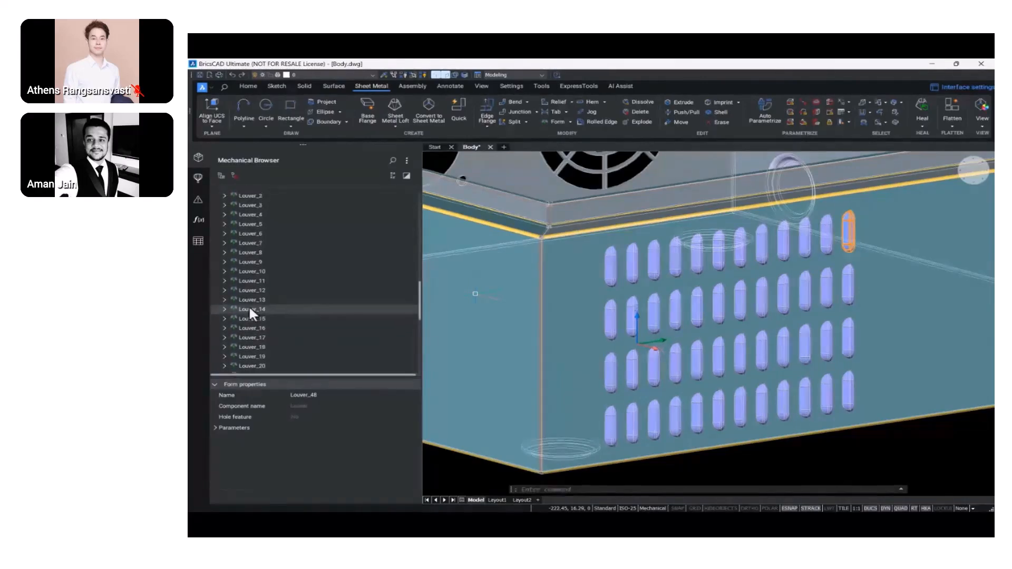
{"action": "left_click", "coordinate": [260, 259]}
{"action": "scroll", "coordinate": [268, 311], "scroll_direction": "down", "scroll_amount": 12}
{"action": "left_click", "coordinate": [258, 367], "text": "shift"}
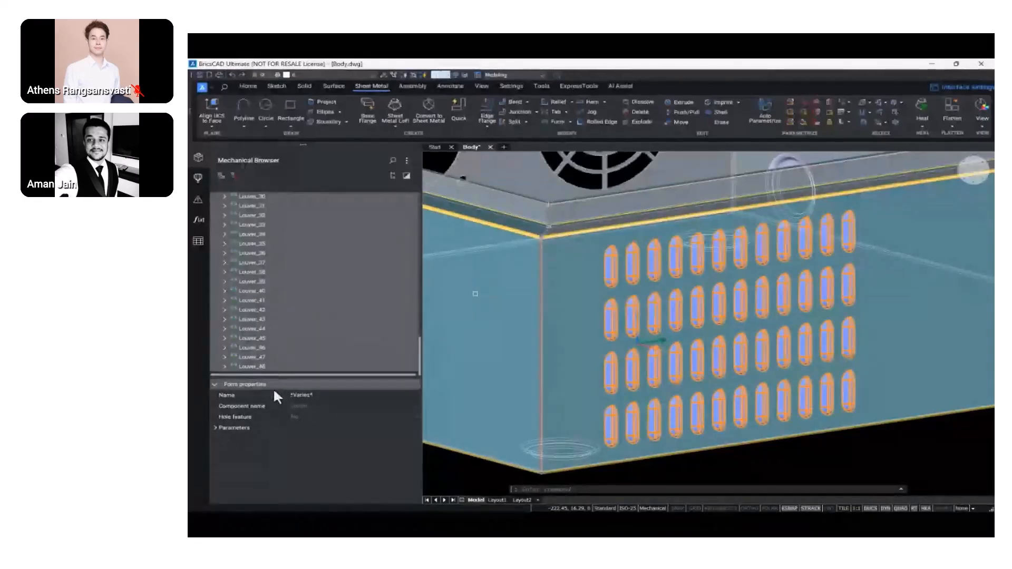
{"action": "left_click", "coordinate": [215, 428]}
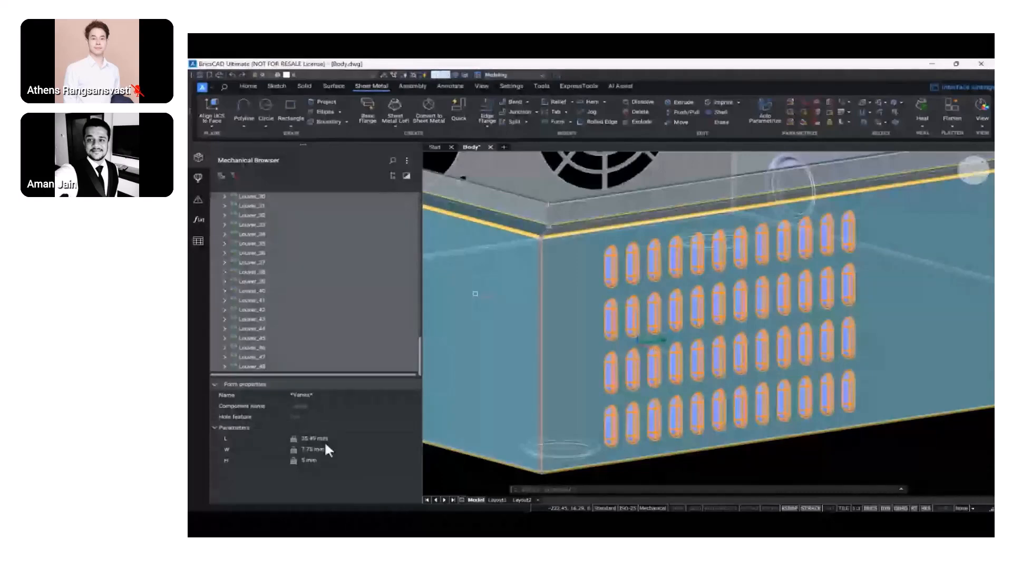
{"action": "left_click", "coordinate": [293, 439]}
{"action": "type", "text": "38"}
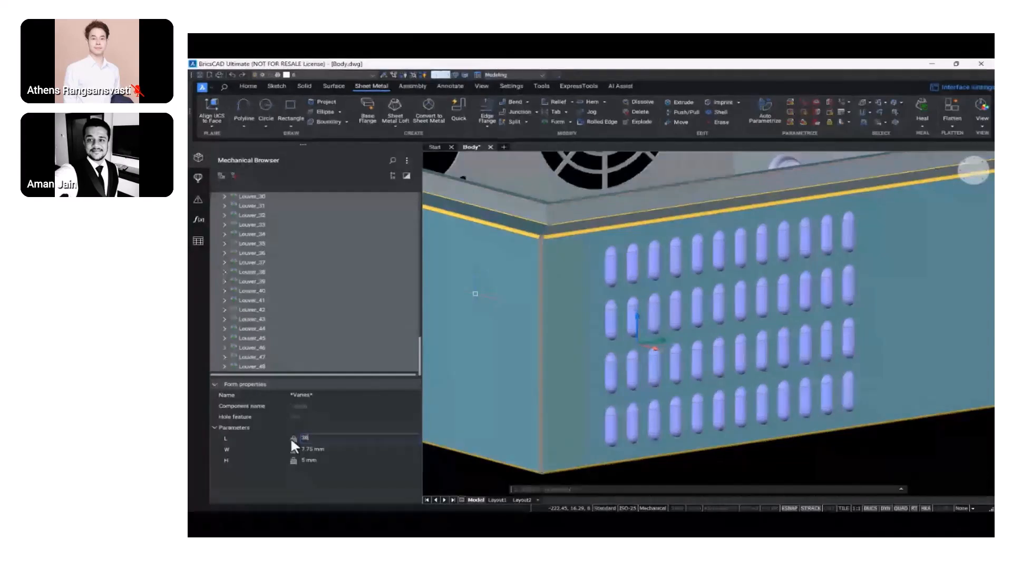
{"action": "key", "text": "Escape"}
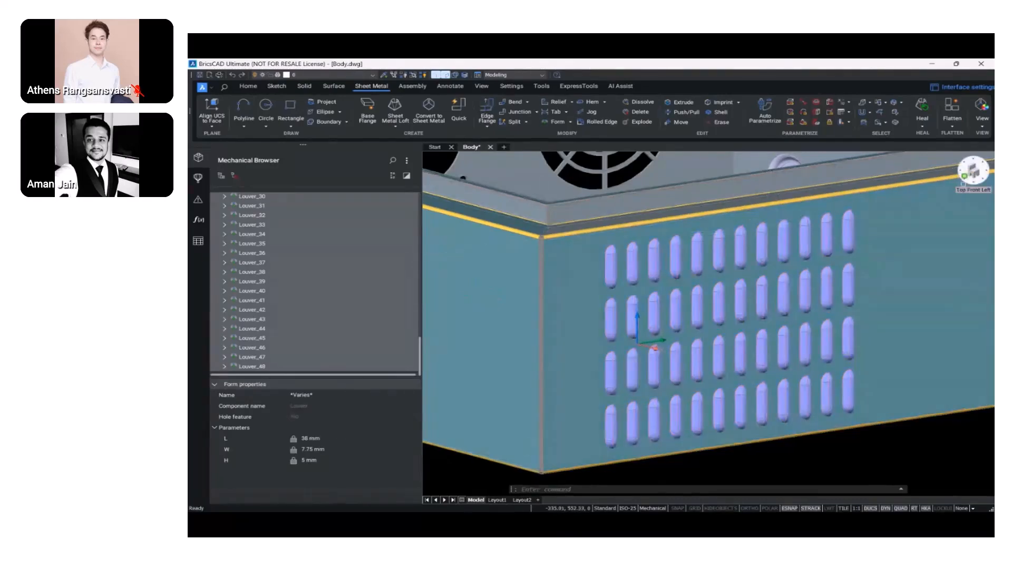
Unfold the sheet metal body beside the model and save its 2D geometry as Body_unfold.dxf in the SheetMetal DXF folder
{"action": "left_click", "coordinate": [974, 171]}
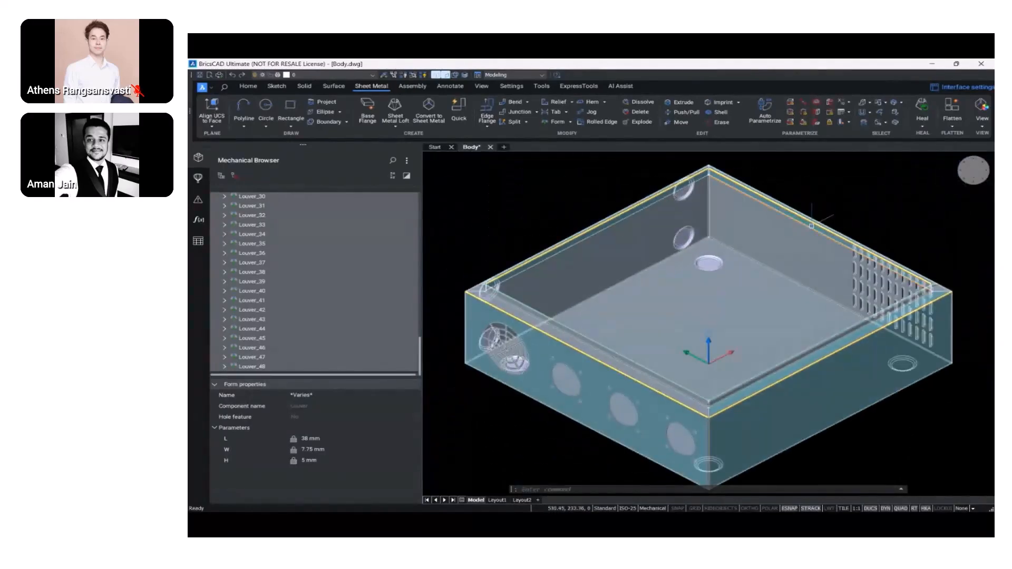
{"action": "mouse_move", "coordinate": [718, 303]}
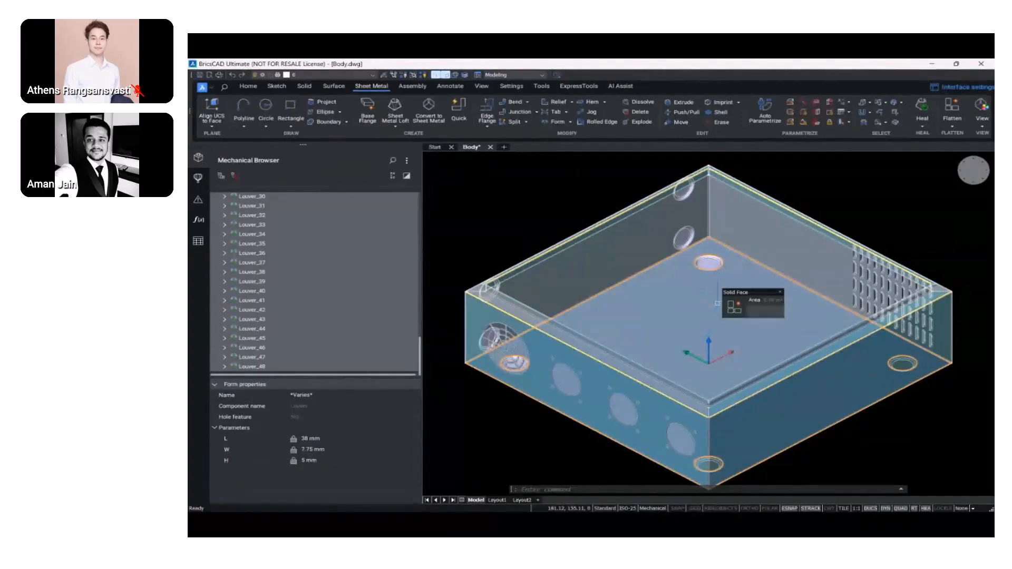
{"action": "left_click", "coordinate": [974, 175]}
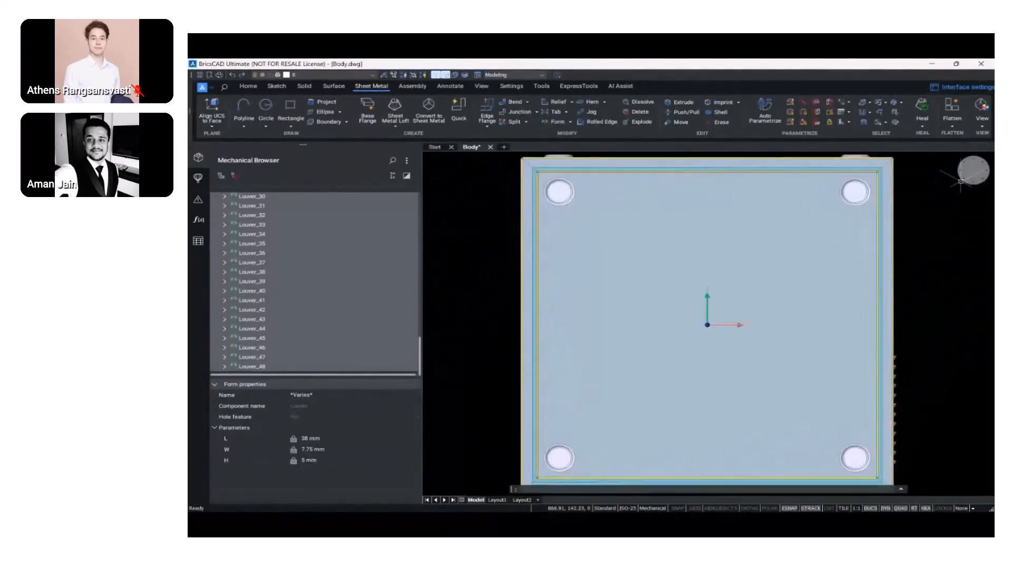
{"action": "middle_click_drag", "start_coordinate": [676, 279], "coordinate": [551, 348]}
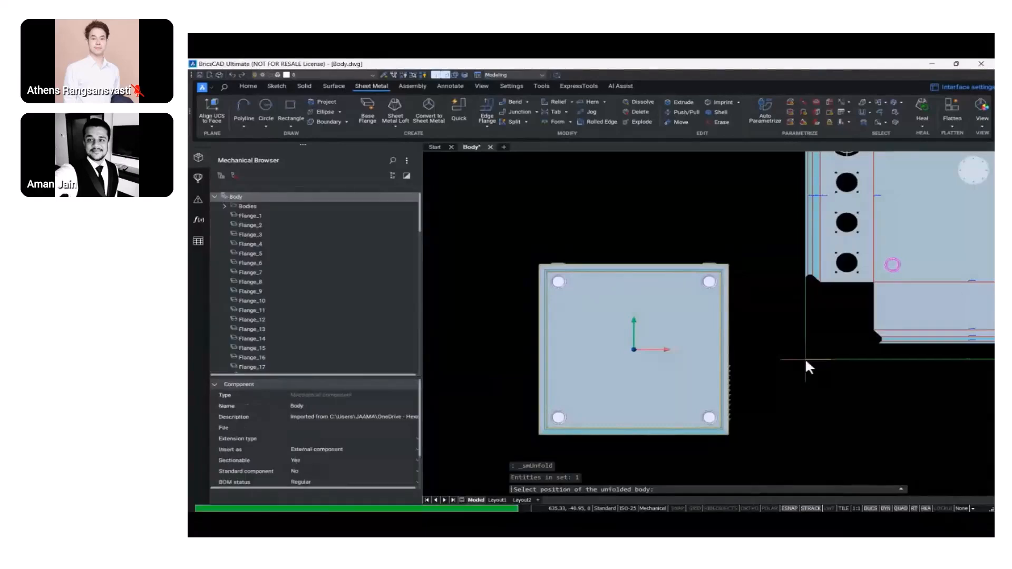
{"action": "middle_click_drag", "start_coordinate": [797, 357], "coordinate": [644, 344]}
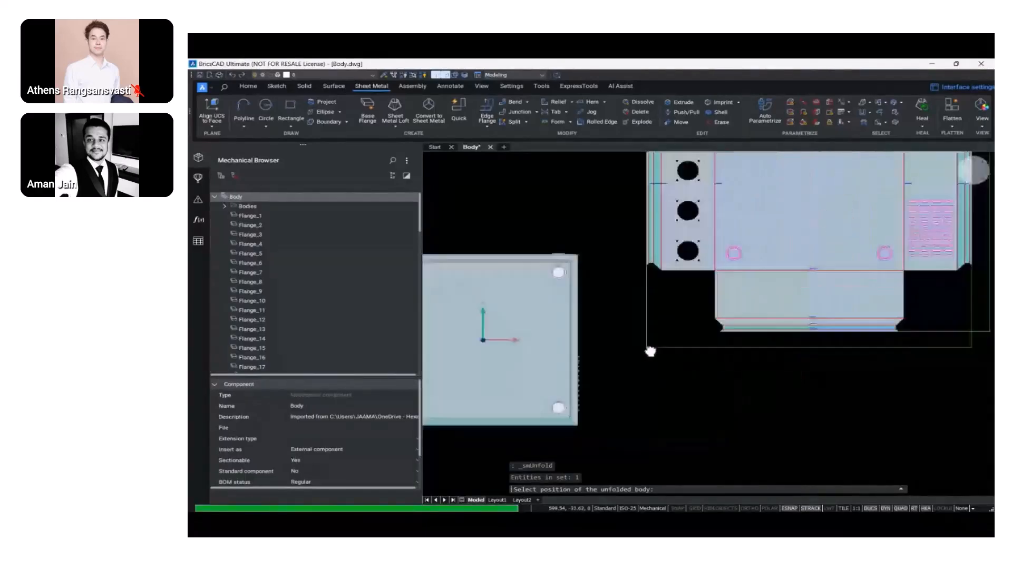
{"action": "scroll", "coordinate": [644, 344], "scroll_direction": "down", "scroll_amount": 2}
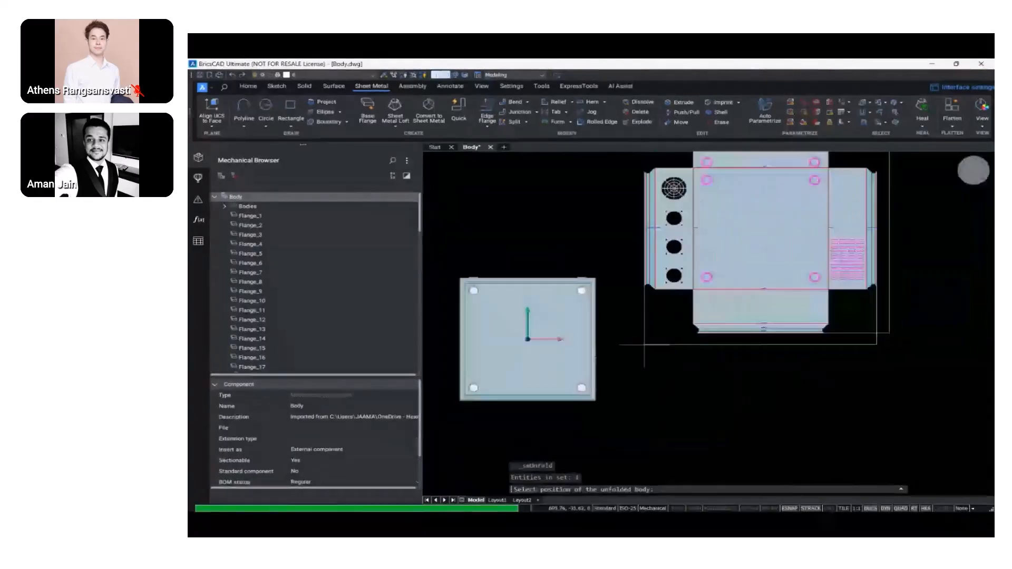
{"action": "left_click", "coordinate": [642, 439]}
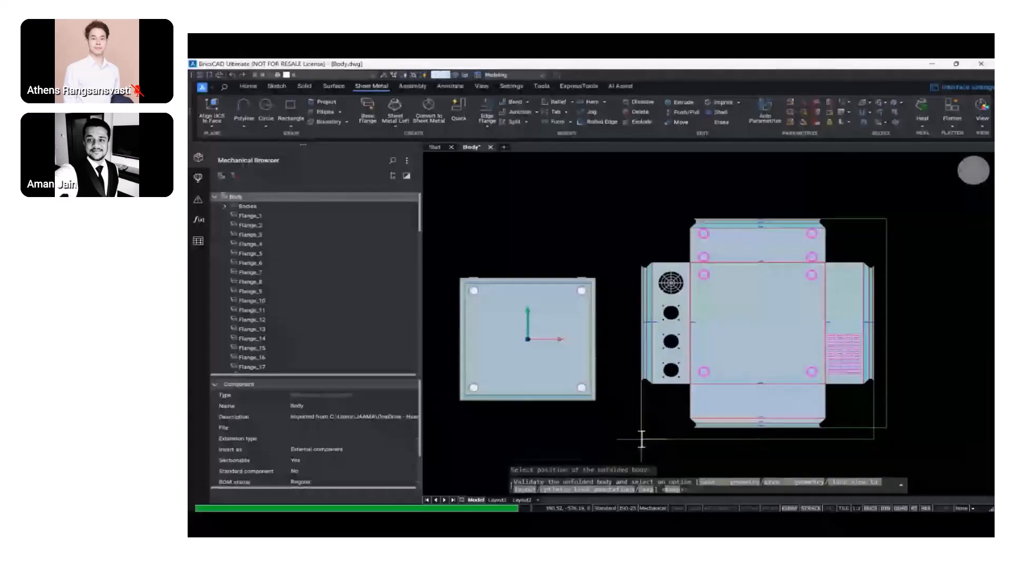
{"action": "left_click", "coordinate": [728, 483]}
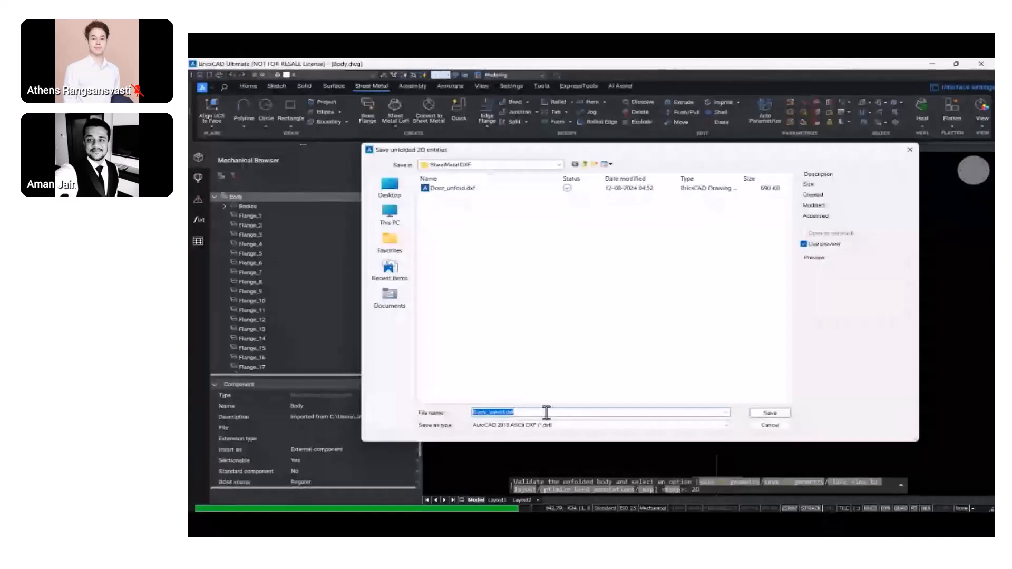
{"action": "left_click", "coordinate": [769, 415]}
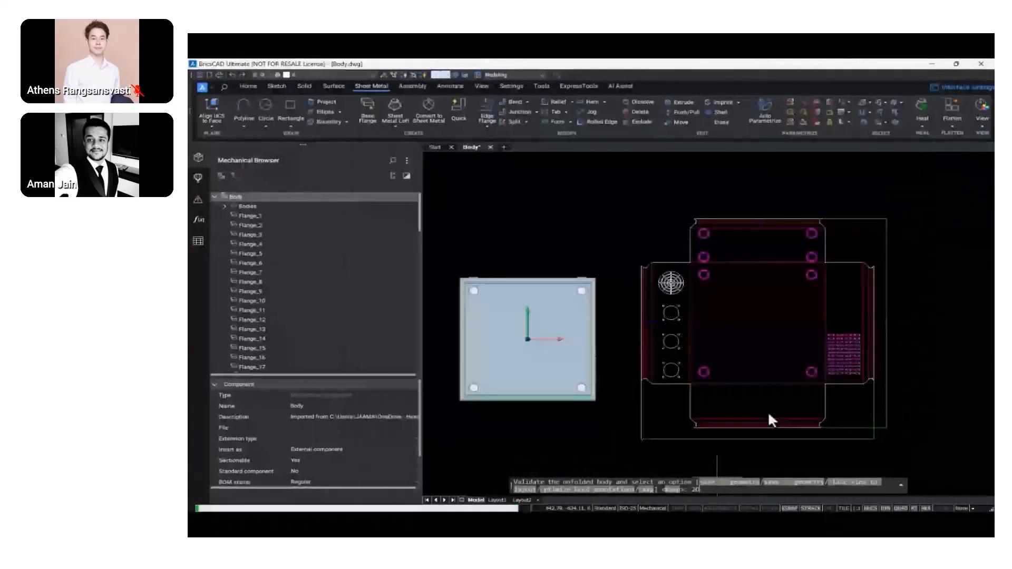
Examine the bend lines, bend annotations, cutouts and louver outlines of the unfolded body drawing up close
{"action": "scroll", "coordinate": [579, 310], "scroll_direction": "up", "scroll_amount": 3}
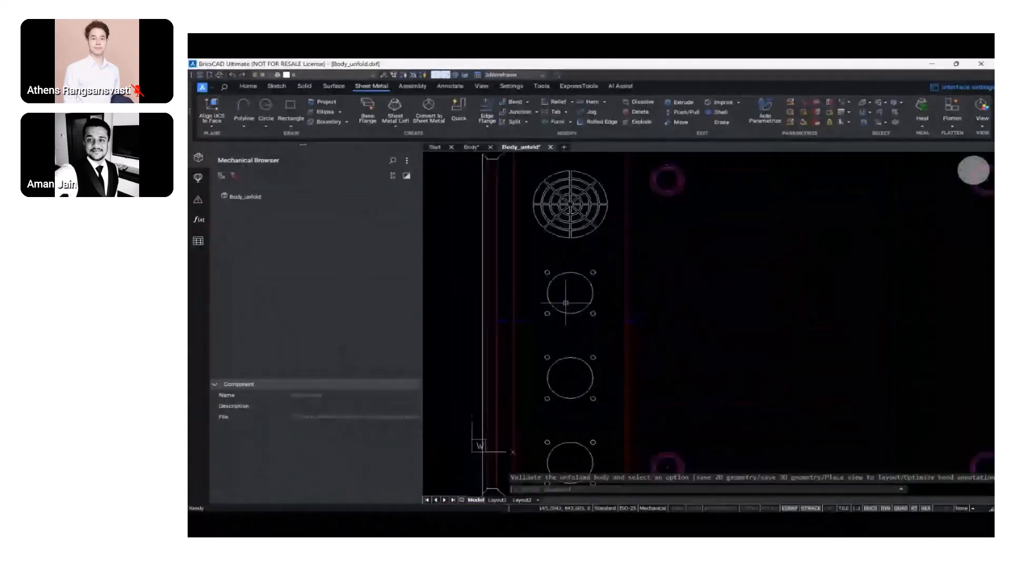
{"action": "scroll", "coordinate": [728, 343], "scroll_direction": "up", "scroll_amount": 5}
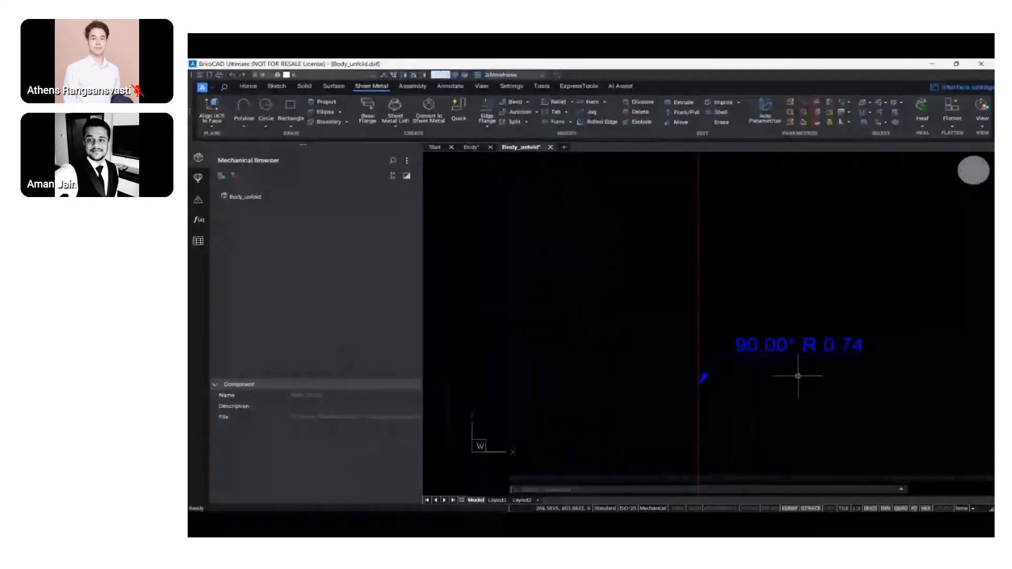
{"action": "scroll", "coordinate": [585, 398], "scroll_direction": "down", "scroll_amount": 4}
{"action": "scroll", "coordinate": [525, 371], "scroll_direction": "up", "scroll_amount": 4}
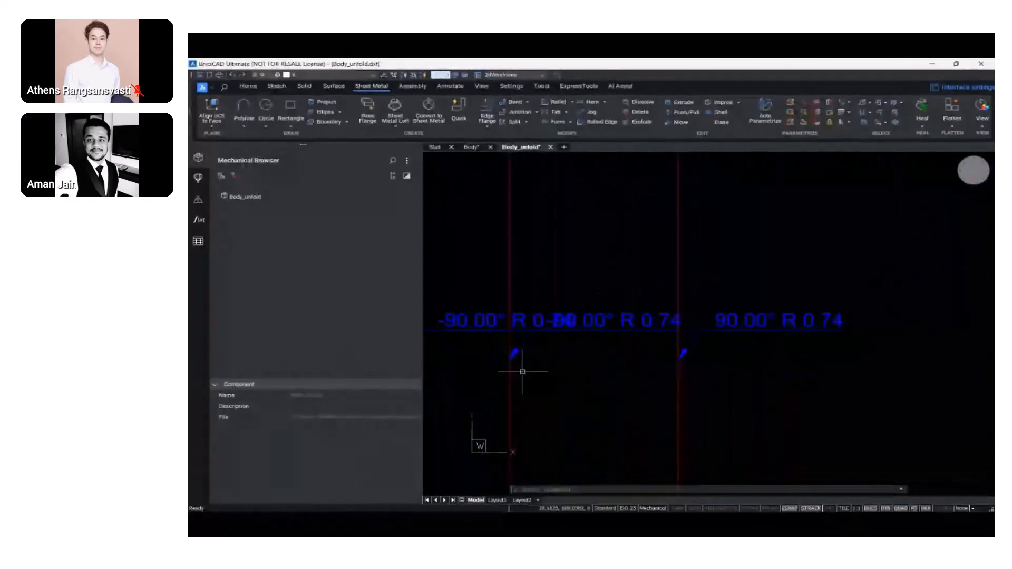
{"action": "scroll", "coordinate": [734, 407], "scroll_direction": "down", "scroll_amount": 8}
{"action": "scroll", "coordinate": [783, 368], "scroll_direction": "up", "scroll_amount": 8}
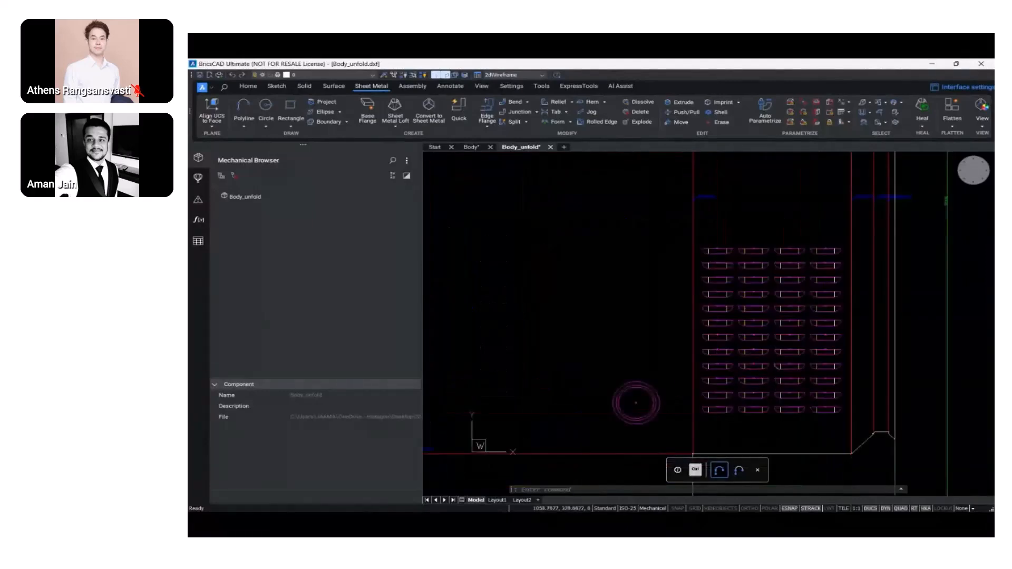
{"action": "scroll", "coordinate": [784, 368], "scroll_direction": "down", "scroll_amount": 5}
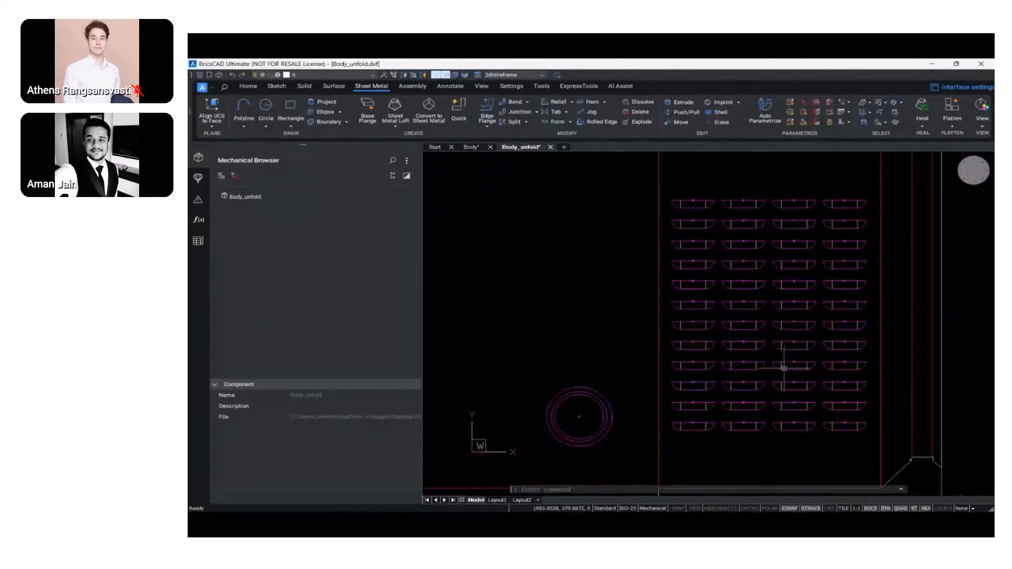
{"action": "scroll", "coordinate": [789, 369], "scroll_direction": "down", "scroll_amount": 3}
{"action": "scroll", "coordinate": [717, 400], "scroll_direction": "up", "scroll_amount": 7}
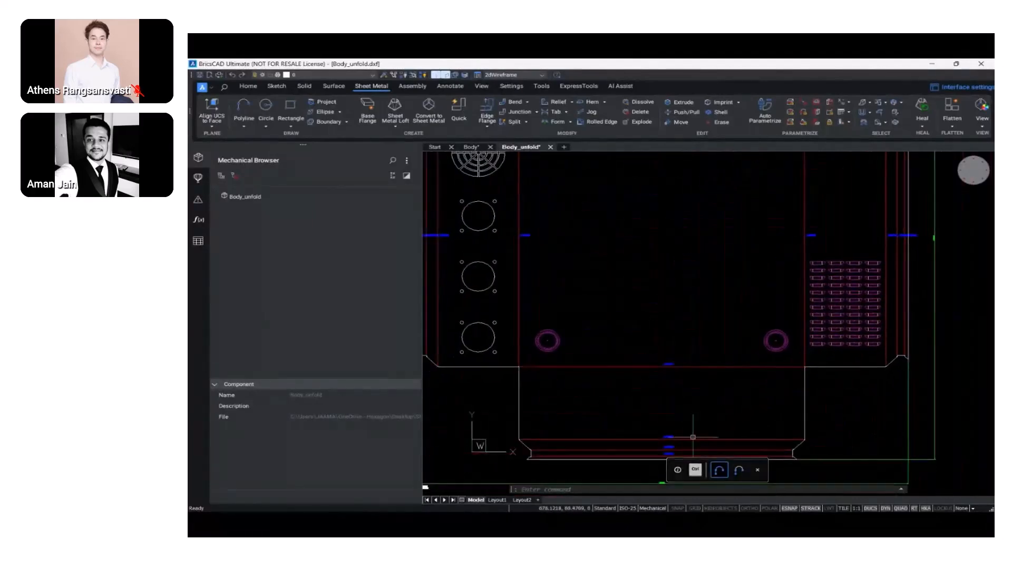
{"action": "scroll", "coordinate": [670, 446], "scroll_direction": "down", "scroll_amount": 6}
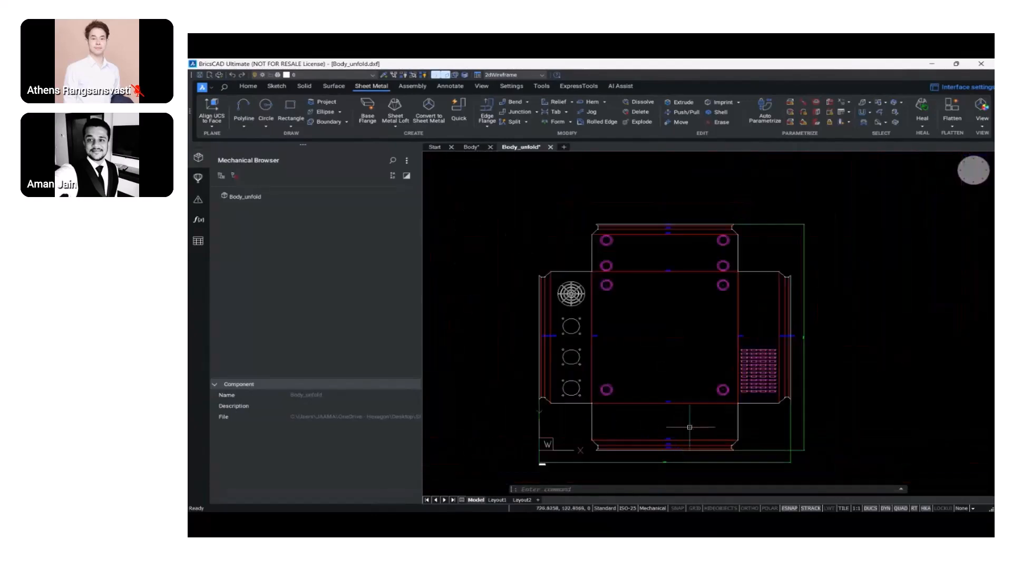
{"action": "scroll", "coordinate": [577, 285], "scroll_direction": "up", "scroll_amount": 3}
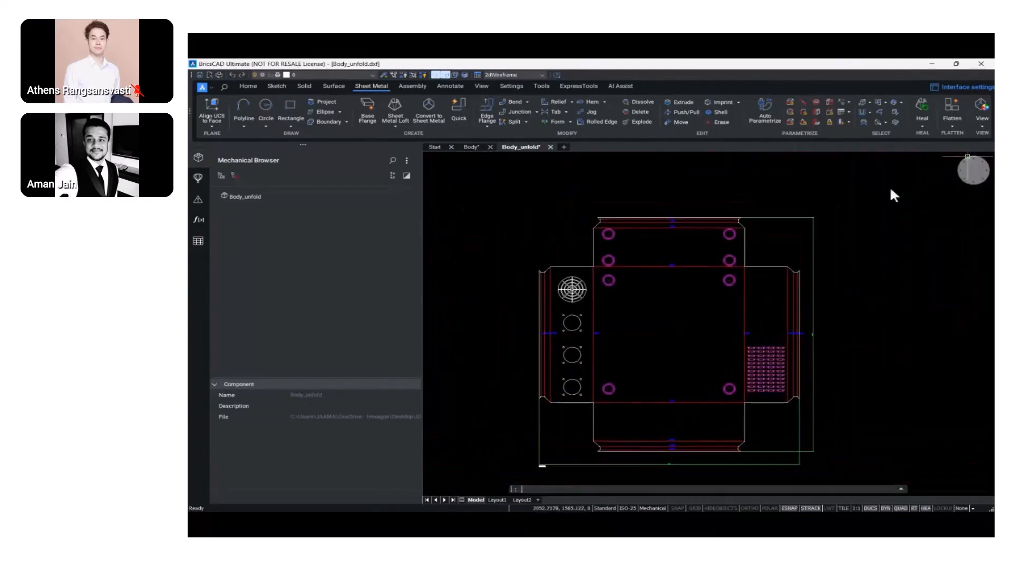
Close the unfolded drawing and save its changes as Body_unfold.dwg in the SheetMetal DXF folder
{"action": "left_click", "coordinate": [550, 147]}
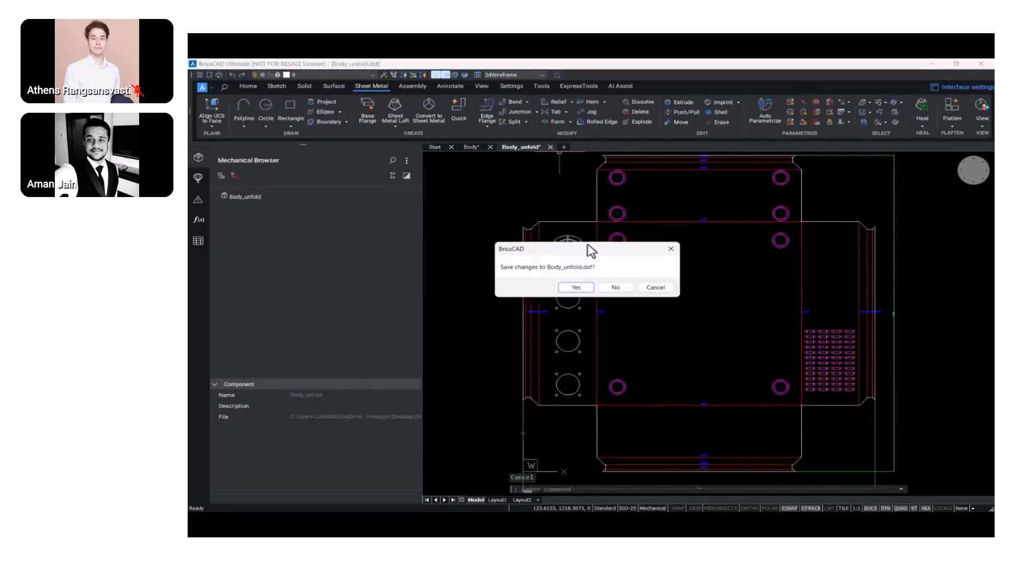
{"action": "left_click", "coordinate": [576, 287]}
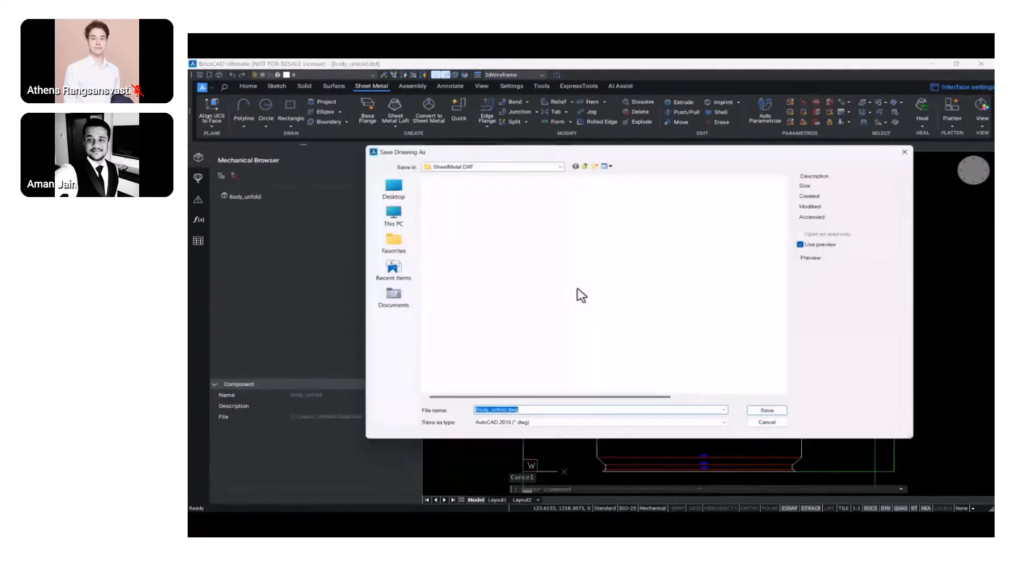
{"action": "left_click", "coordinate": [764, 415]}
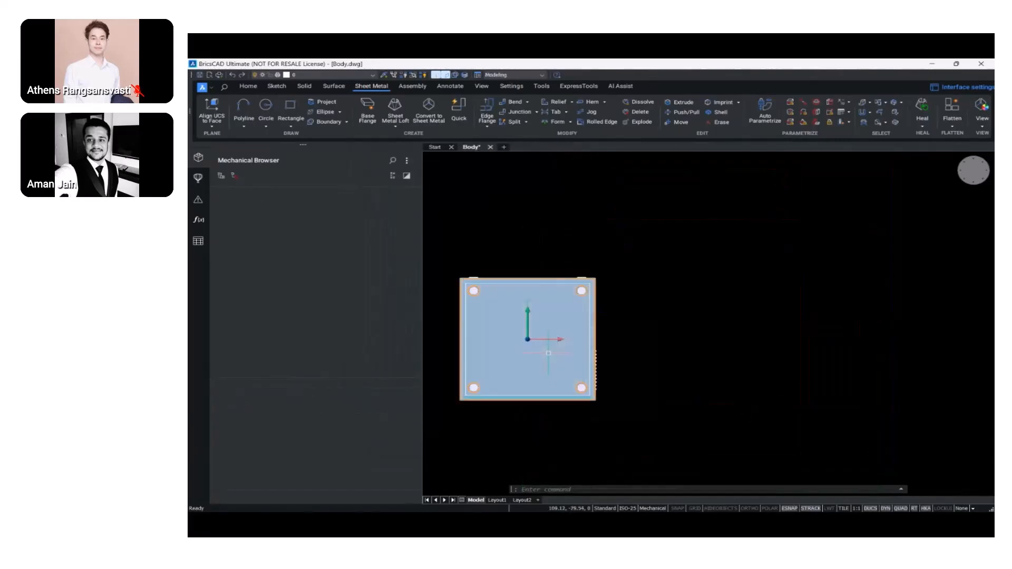
Return the body to an isometric view, save it as Body.dwg and close the drawing, keeping its changes
{"action": "left_click", "coordinate": [959, 179]}
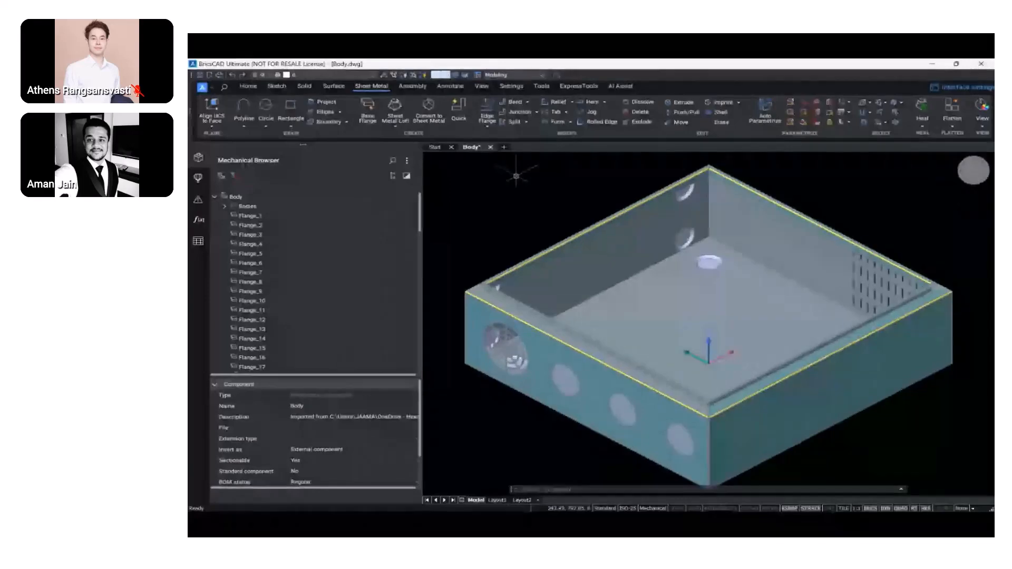
{"action": "left_click", "coordinate": [203, 86]}
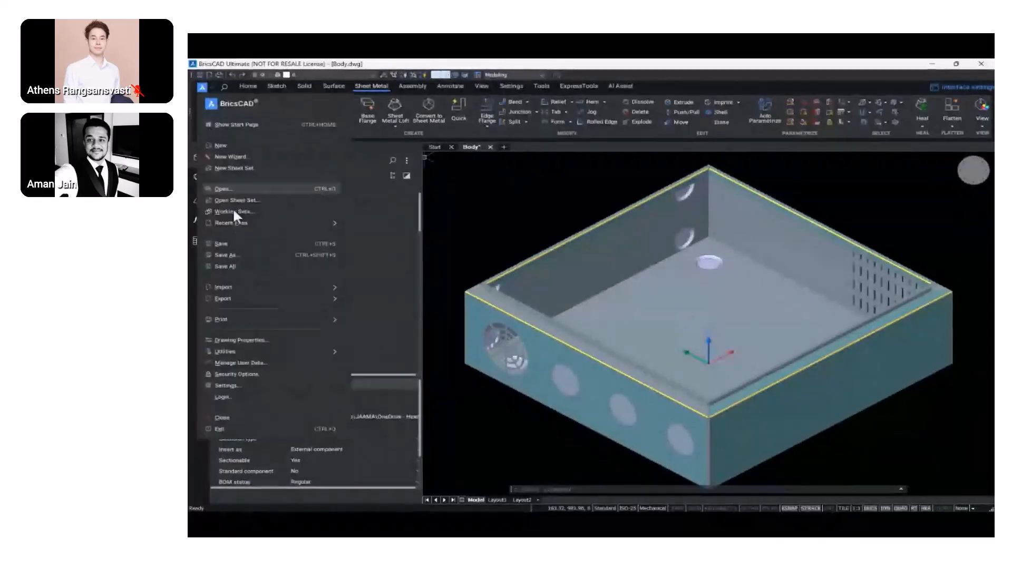
{"action": "left_click", "coordinate": [236, 255]}
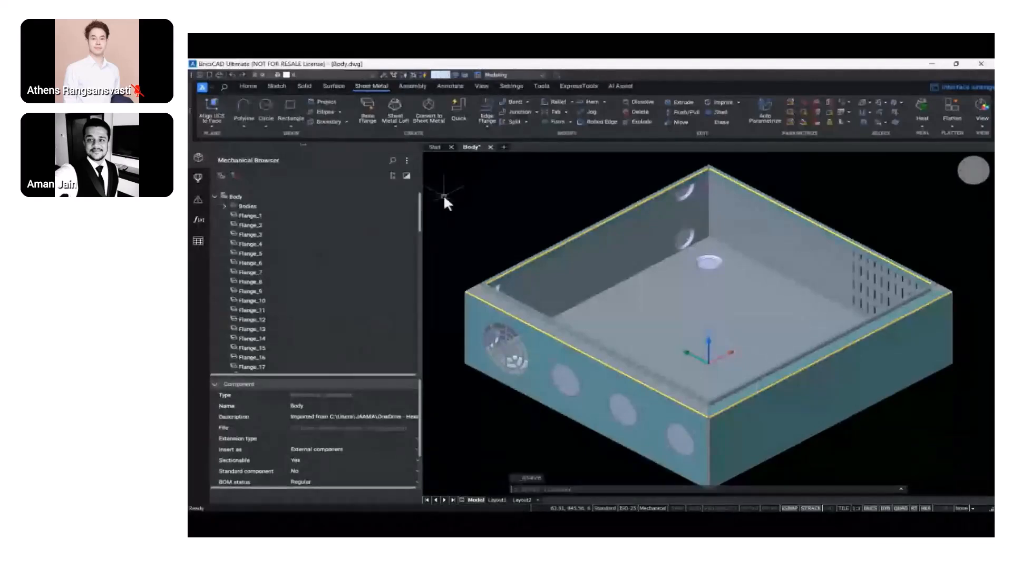
{"action": "left_click", "coordinate": [490, 147]}
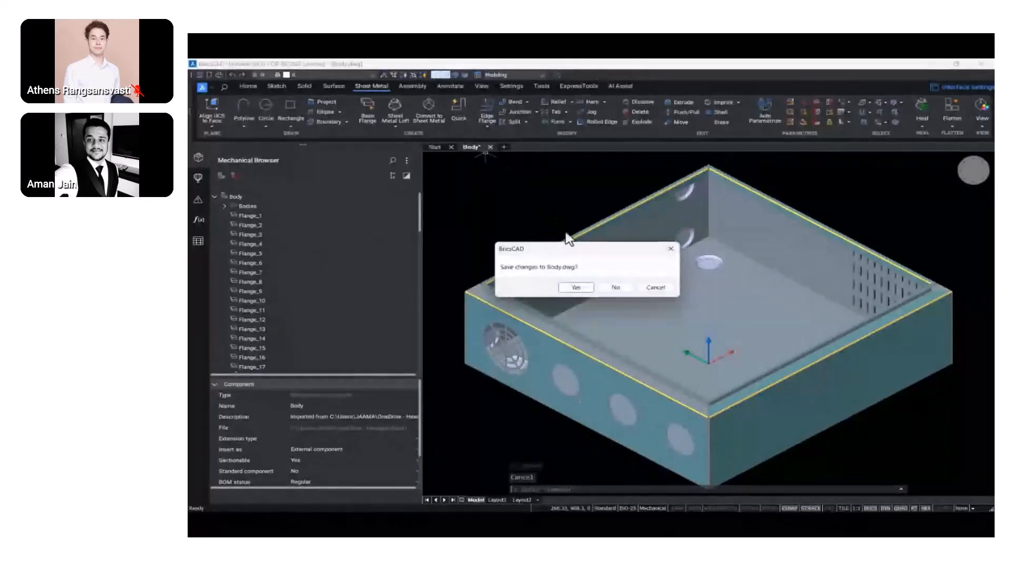
{"action": "left_click", "coordinate": [576, 287]}
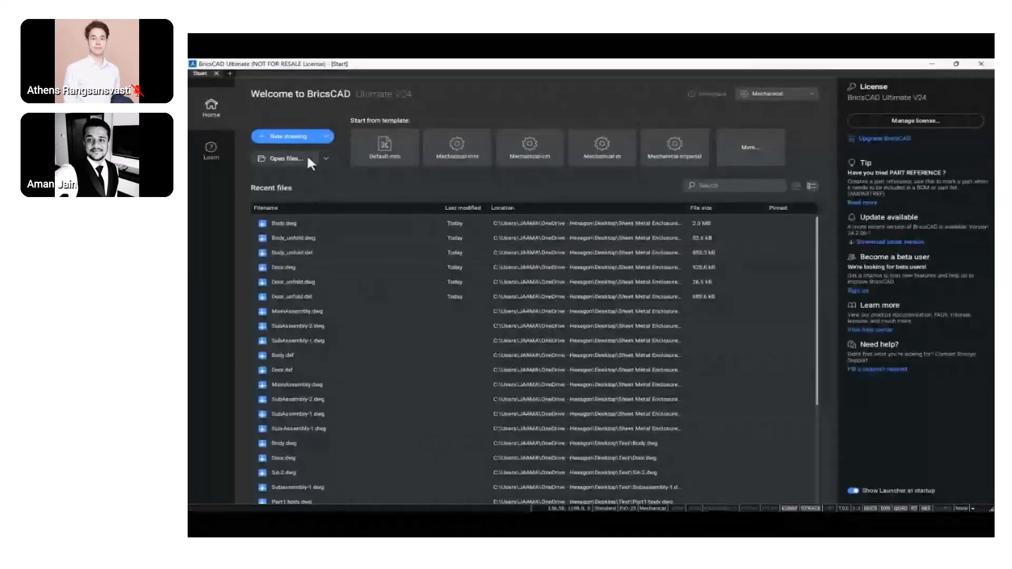
Start a new drawing and insert Door.dwg from the Parts folder as a component at 0,0,0
{"action": "left_click", "coordinate": [294, 139]}
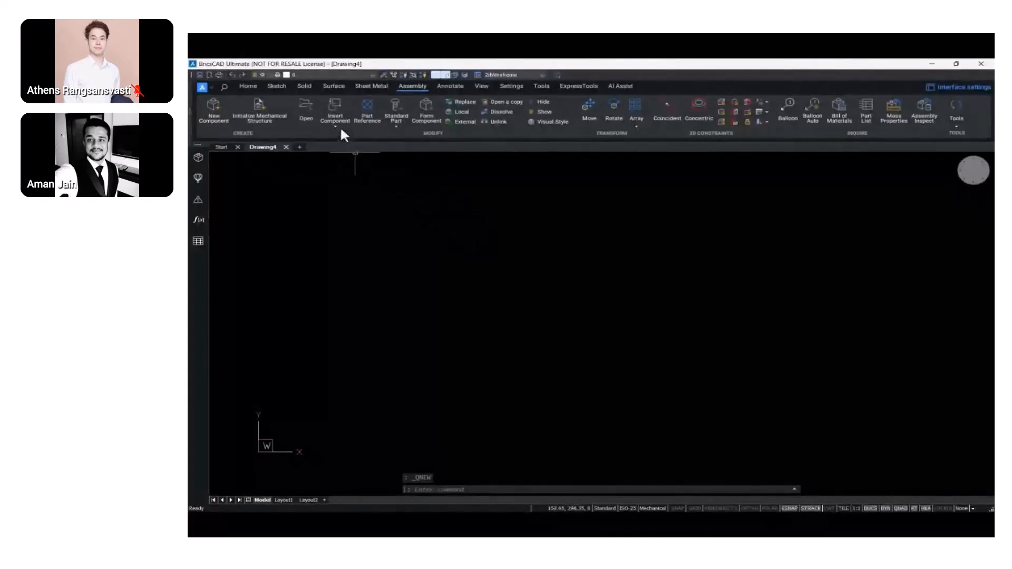
{"action": "left_click", "coordinate": [334, 101]}
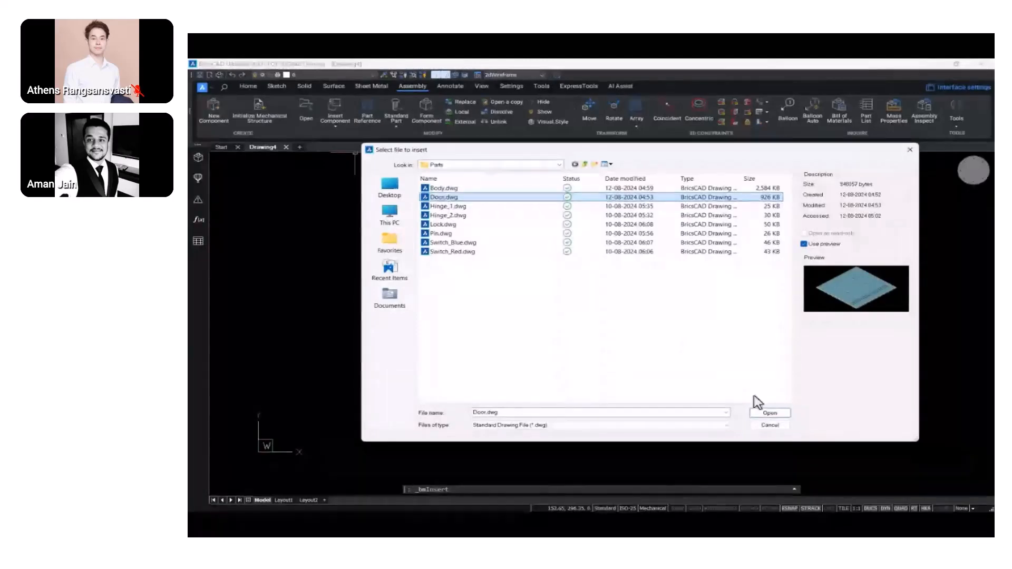
{"action": "left_click", "coordinate": [770, 414]}
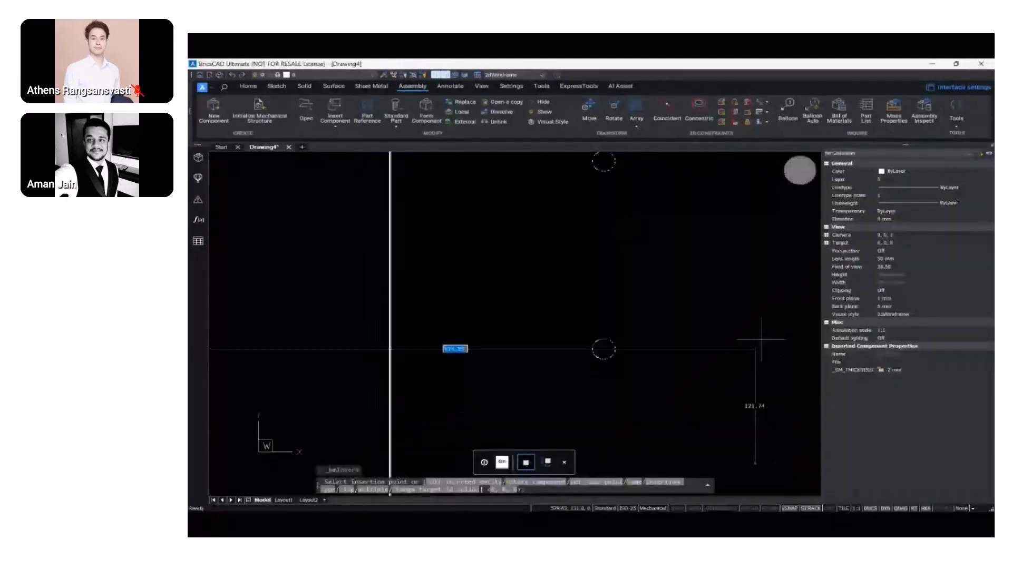
{"action": "left_click", "coordinate": [780, 180]}
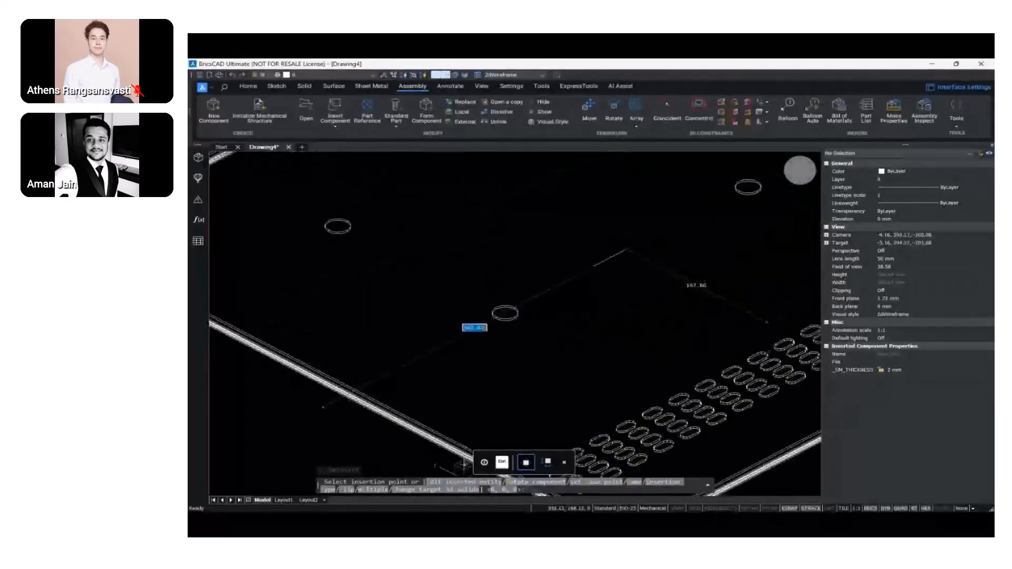
{"action": "scroll", "coordinate": [598, 263], "scroll_direction": "down", "scroll_amount": 3}
{"action": "middle_click_drag", "start_coordinate": [561, 284], "coordinate": [511, 302]}
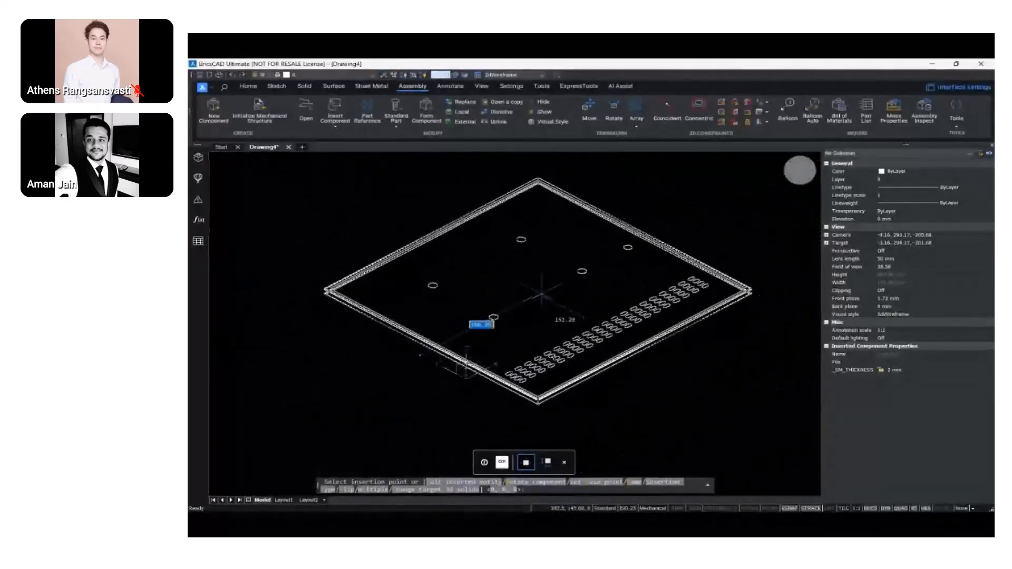
{"action": "scroll", "coordinate": [546, 292], "scroll_direction": "up", "scroll_amount": 2}
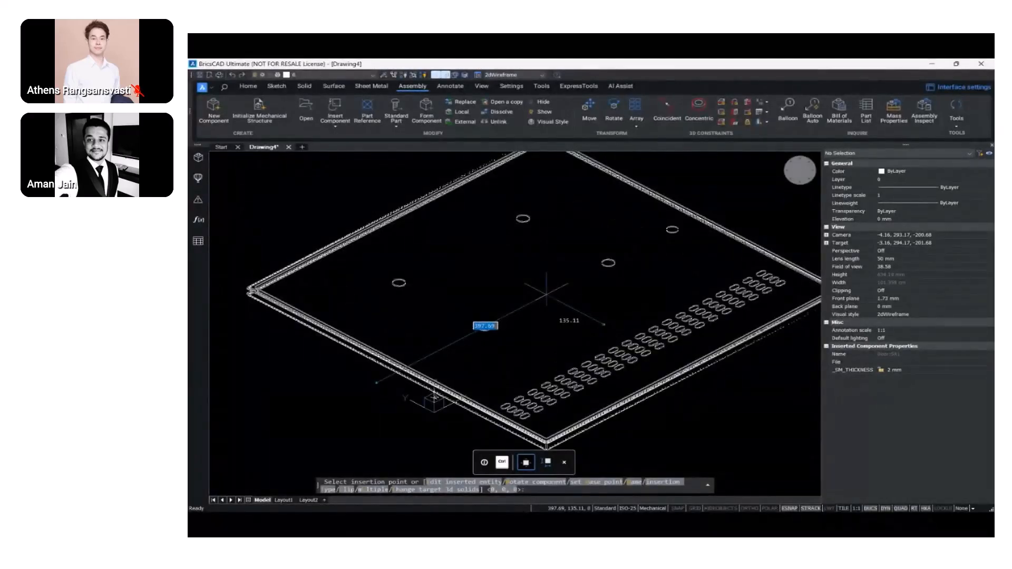
{"action": "scroll", "coordinate": [547, 293], "scroll_direction": "down", "scroll_amount": 2}
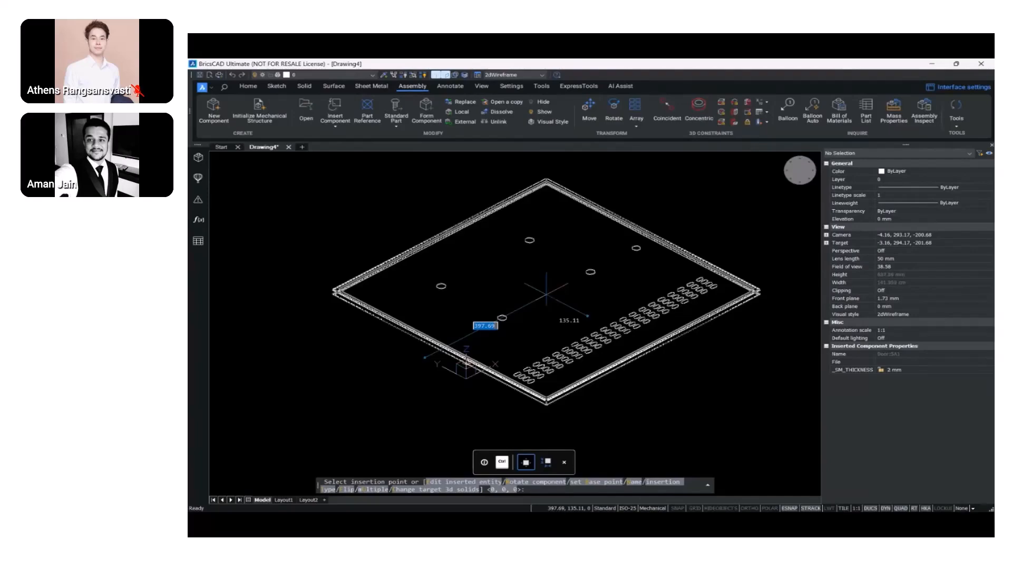
{"action": "type", "text": "0,0,0"}
{"action": "key", "text": "Return"}
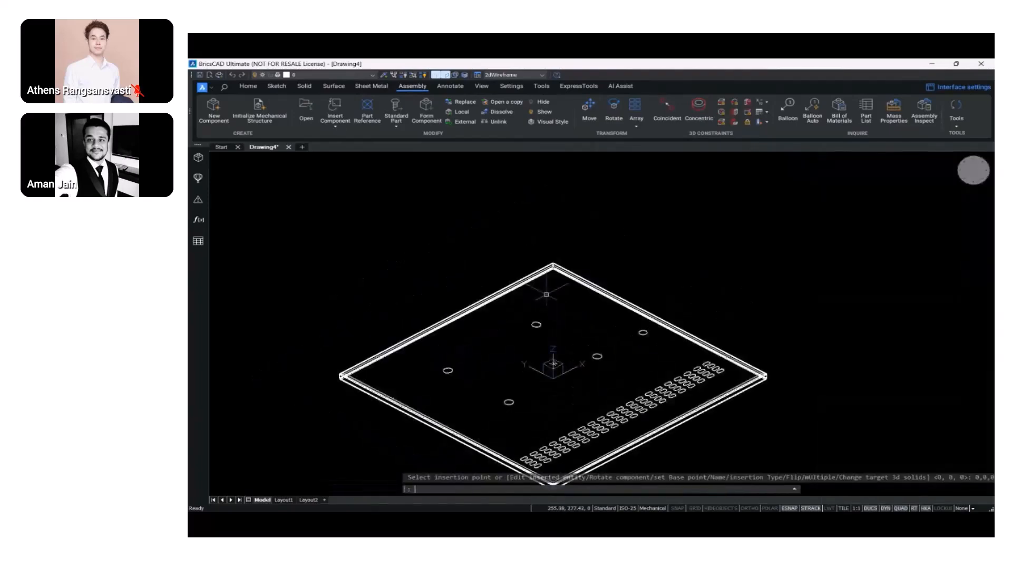
{"action": "scroll", "coordinate": [547, 294], "scroll_direction": "down", "scroll_amount": 2}
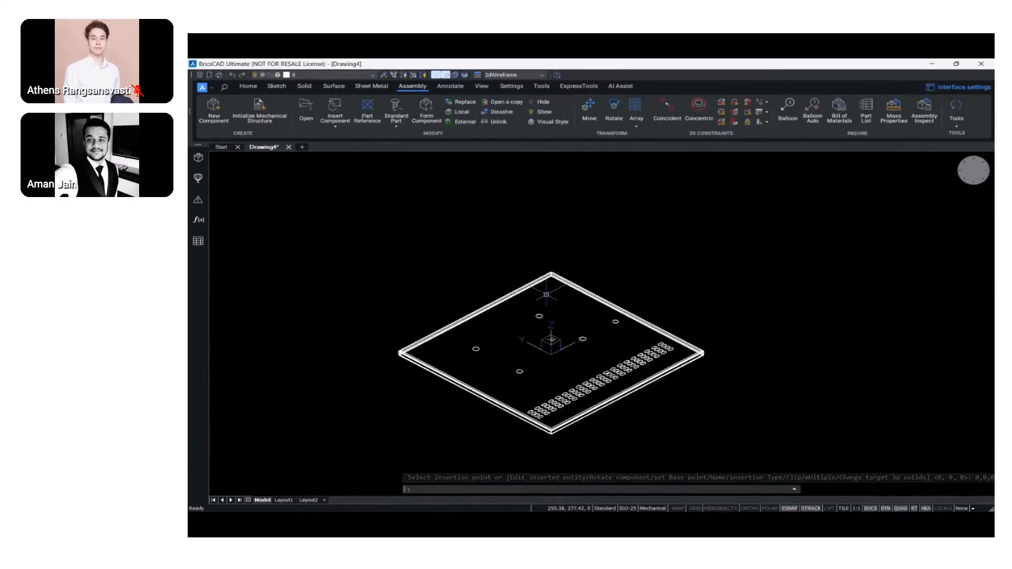
{"action": "middle_click_drag", "start_coordinate": [458, 268], "coordinate": [497, 264]}
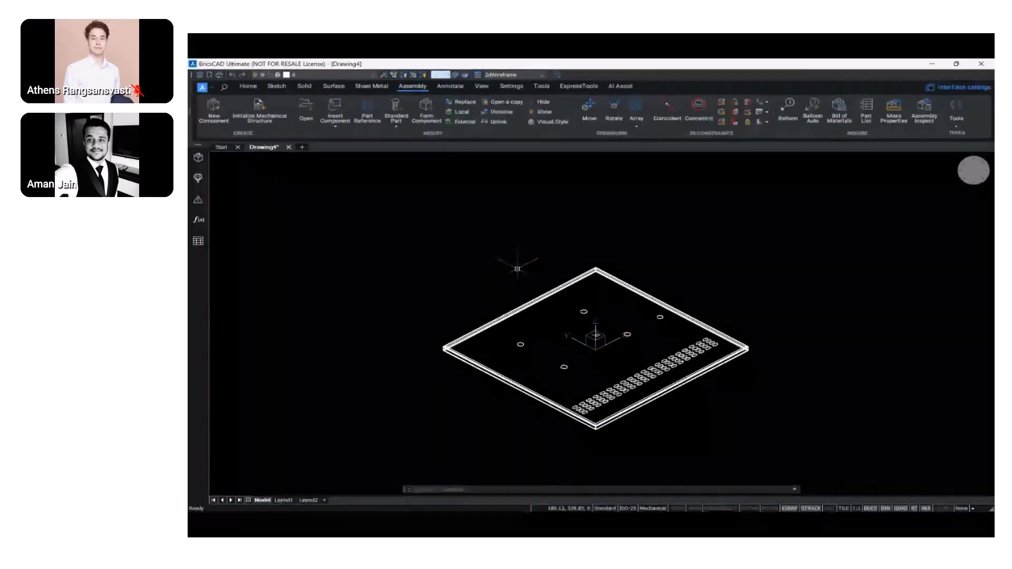
Display the inserted door in the Modeling visual style
{"action": "left_click", "coordinate": [530, 74]}
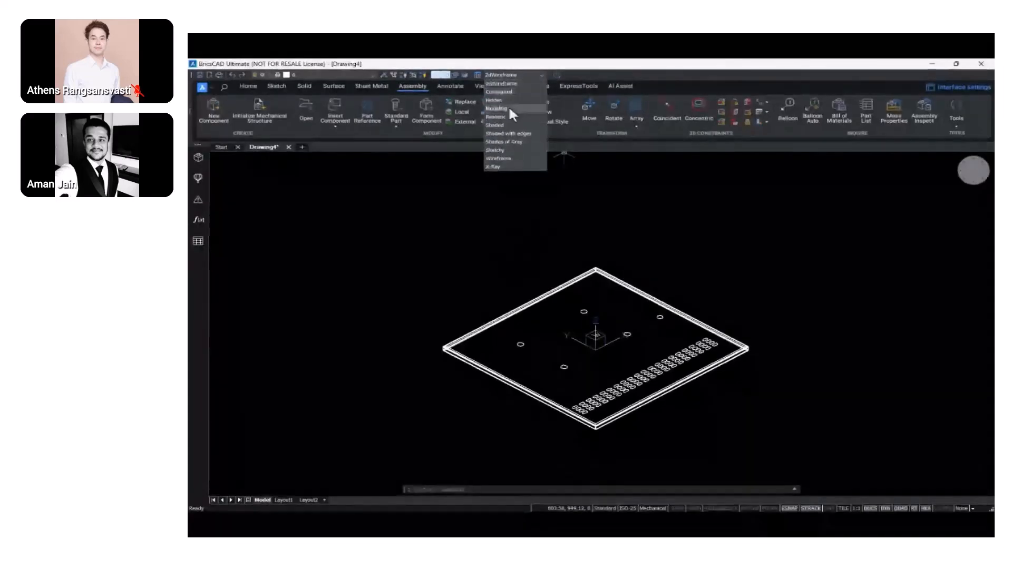
{"action": "left_click", "coordinate": [510, 108]}
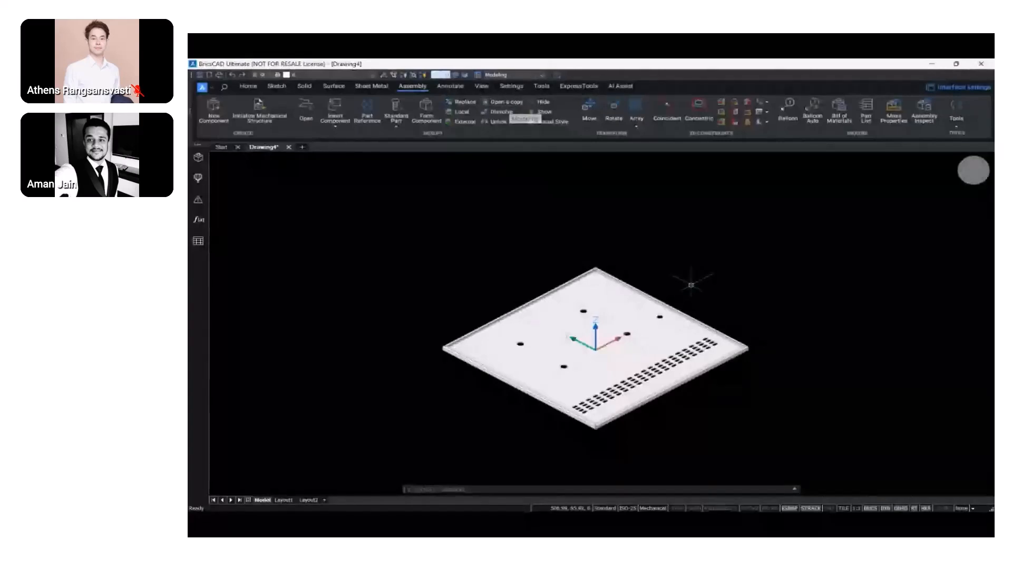
{"action": "middle_click_drag", "start_coordinate": [682, 268], "coordinate": [672, 253]}
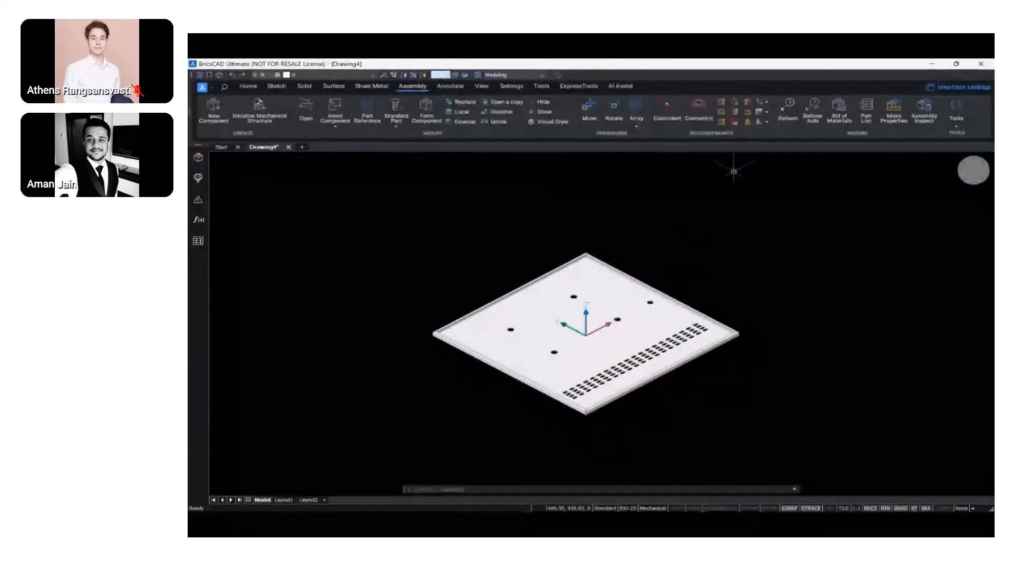
Apply a 3D Fix constraint to the door so it is locked in place
{"action": "left_click", "coordinate": [748, 122]}
{"action": "middle_click_drag", "start_coordinate": [757, 259], "coordinate": [623, 332], "text": "shift"}
{"action": "left_click", "coordinate": [623, 331]}
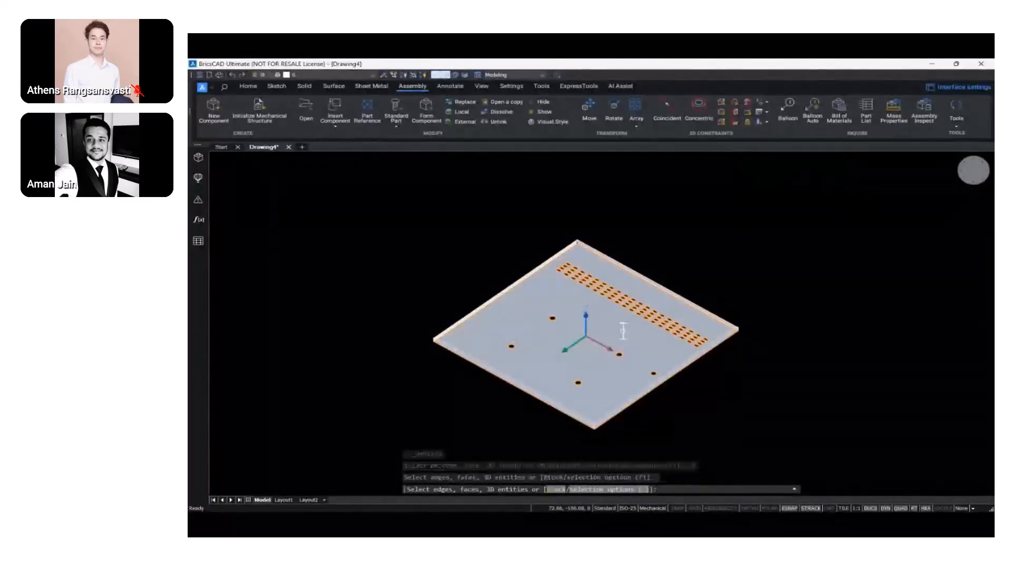
{"action": "key", "text": "Escape"}
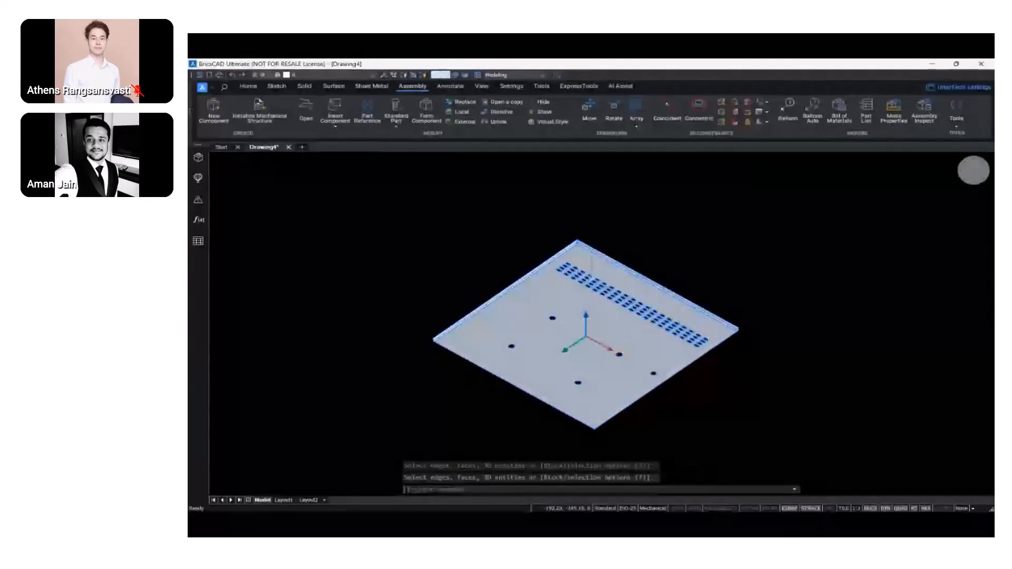
Insert Hinge_2.dwg as a component just outside the door corner farthest from the louver slots
{"action": "middle_click_drag", "start_coordinate": [623, 331], "coordinate": [629, 422], "text": "shift"}
{"action": "scroll", "coordinate": [712, 395], "scroll_direction": "up", "scroll_amount": 2}
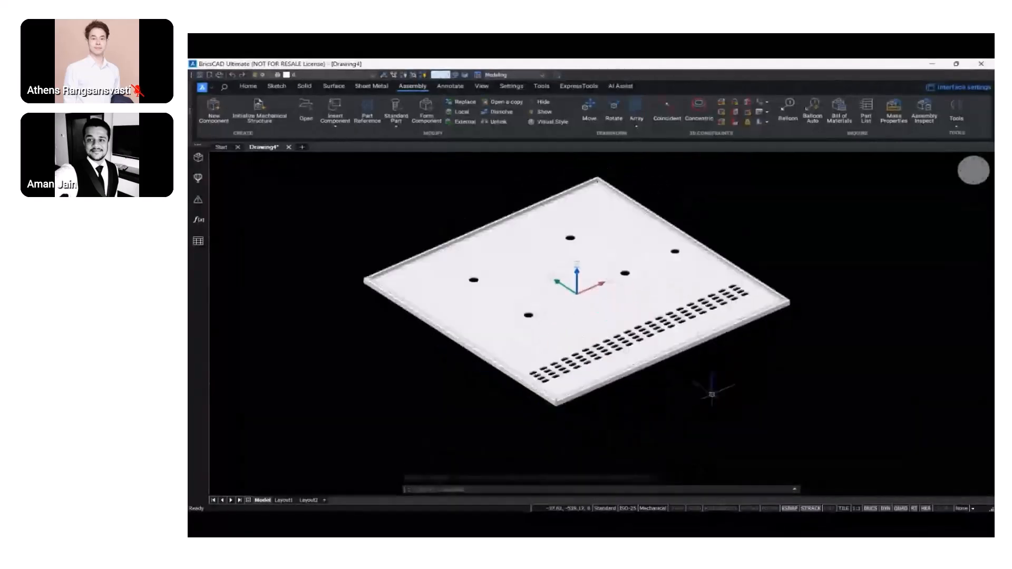
{"action": "middle_click_drag", "start_coordinate": [711, 392], "coordinate": [685, 431]}
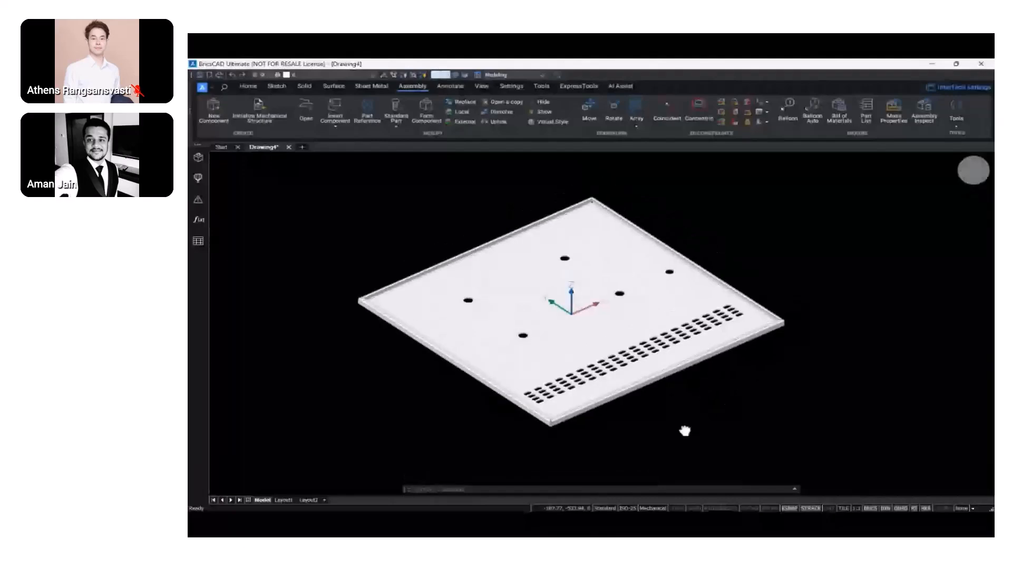
{"action": "left_click", "coordinate": [334, 108]}
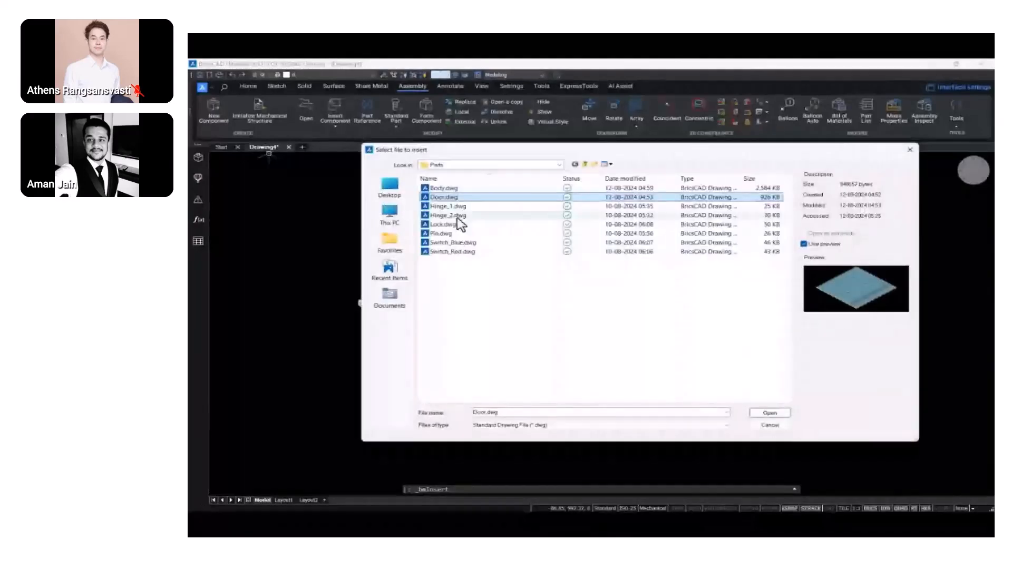
{"action": "left_click", "coordinate": [458, 216]}
{"action": "left_click", "coordinate": [770, 413]}
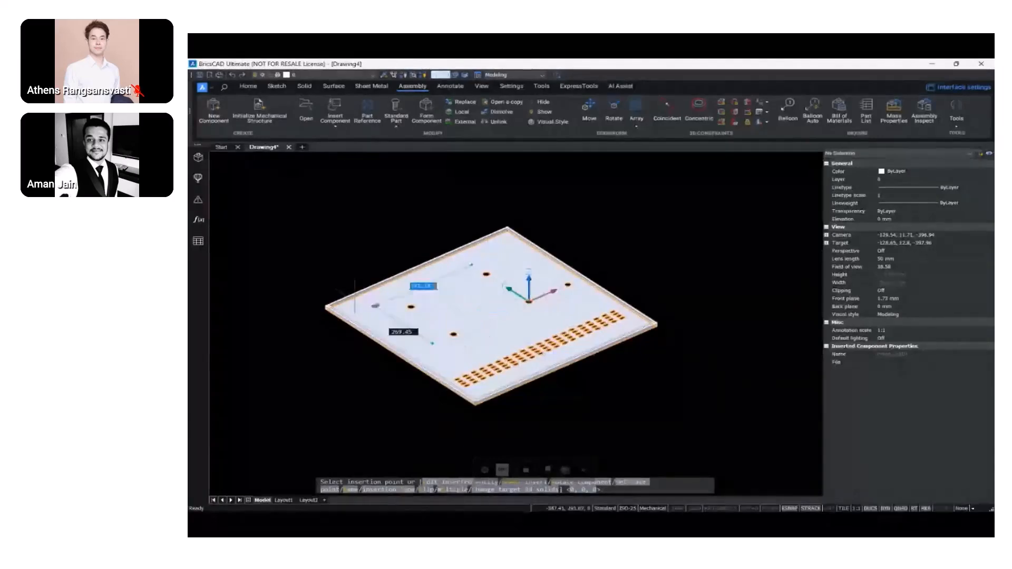
{"action": "scroll", "coordinate": [355, 296], "scroll_direction": "up", "scroll_amount": 5}
{"action": "scroll", "coordinate": [330, 291], "scroll_direction": "up", "scroll_amount": 3}
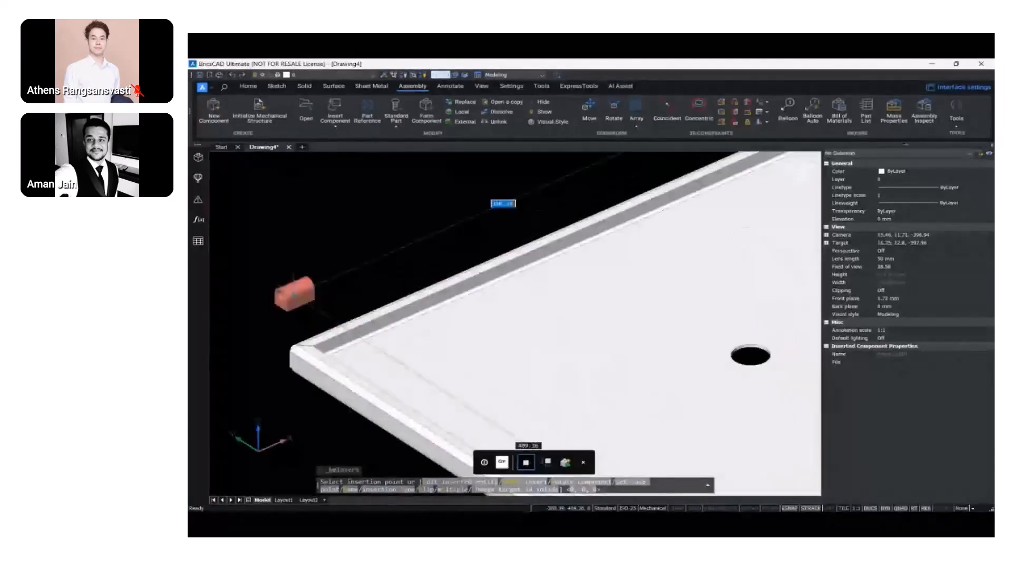
{"action": "scroll", "coordinate": [311, 293], "scroll_direction": "down", "scroll_amount": 10}
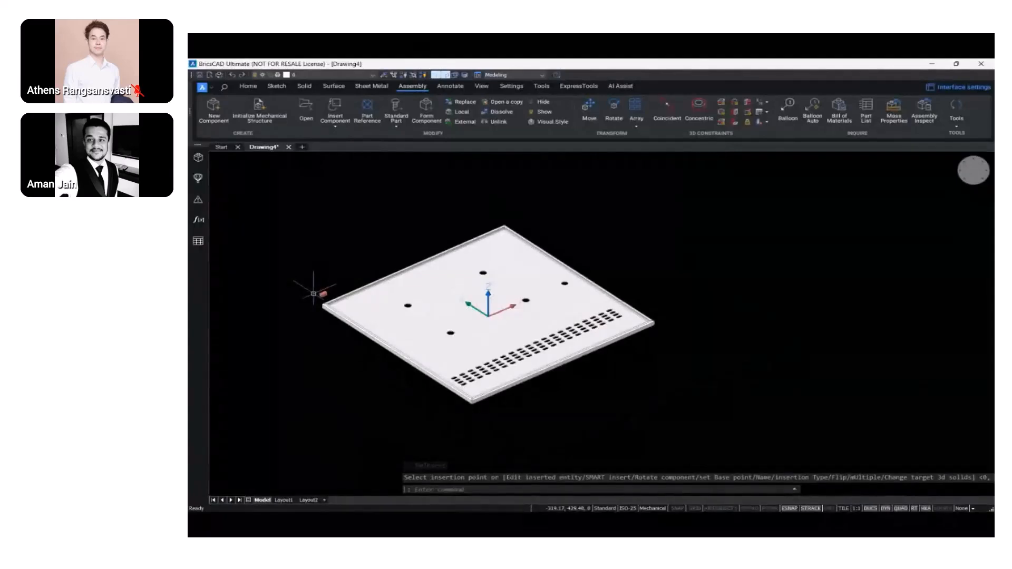
{"action": "left_click", "coordinate": [314, 293]}
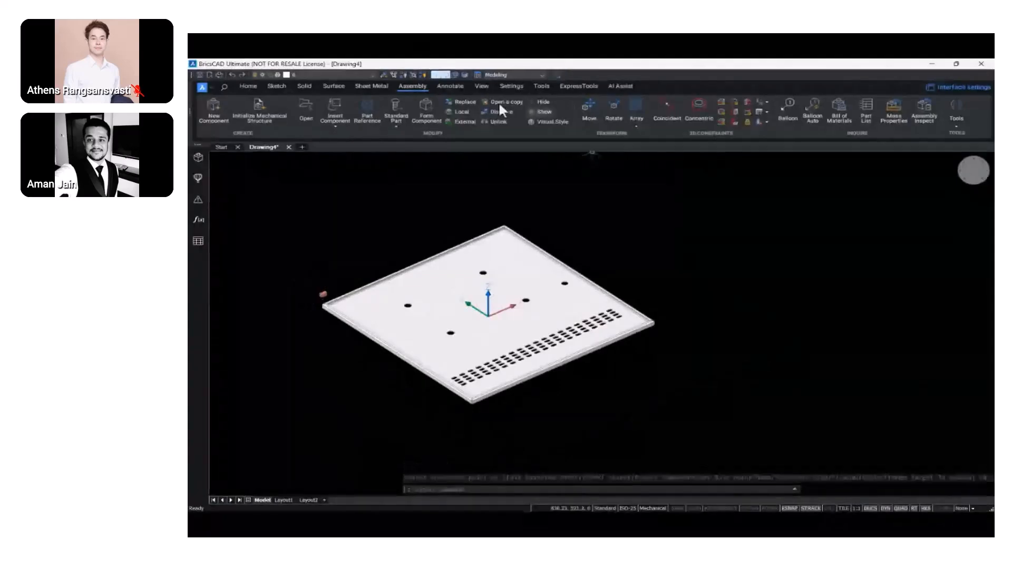
Insert a second Hinge_2.dwg component just outside the door corner near the louver slots
{"action": "left_click", "coordinate": [343, 117]}
{"action": "left_click", "coordinate": [452, 212]}
{"action": "left_click", "coordinate": [775, 414]}
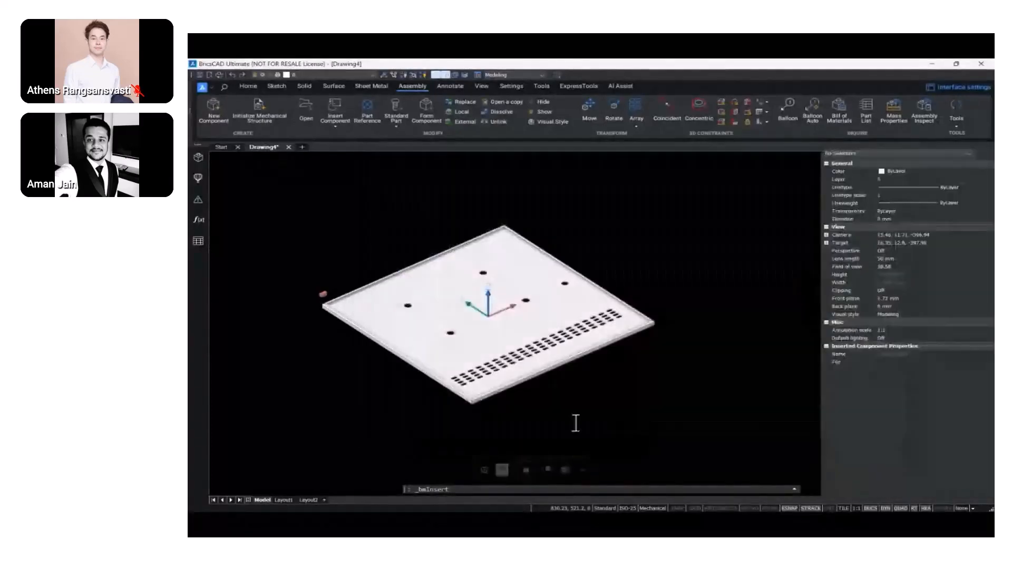
{"action": "scroll", "coordinate": [403, 381], "scroll_direction": "up", "scroll_amount": 5}
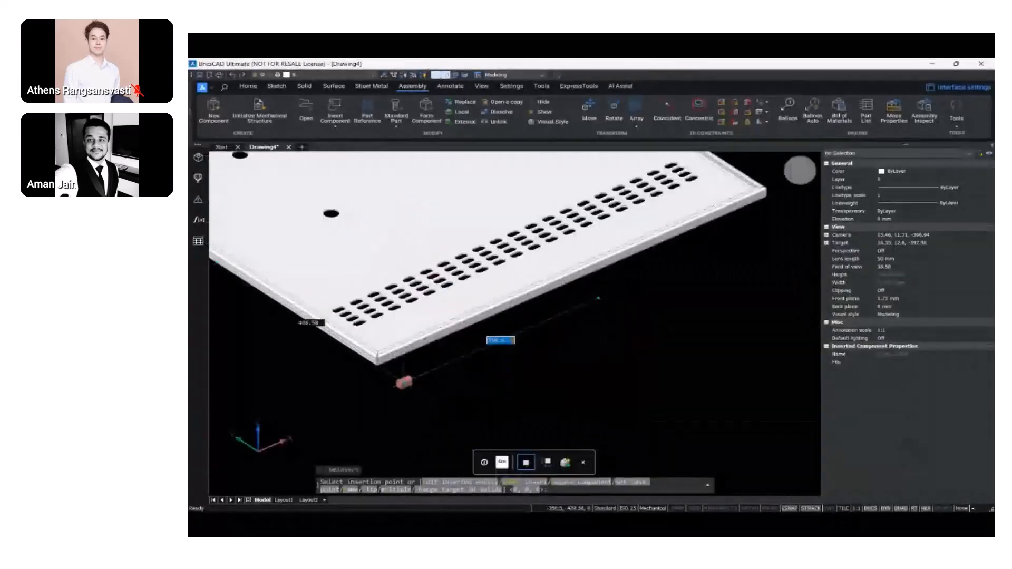
{"action": "left_click", "coordinate": [406, 376]}
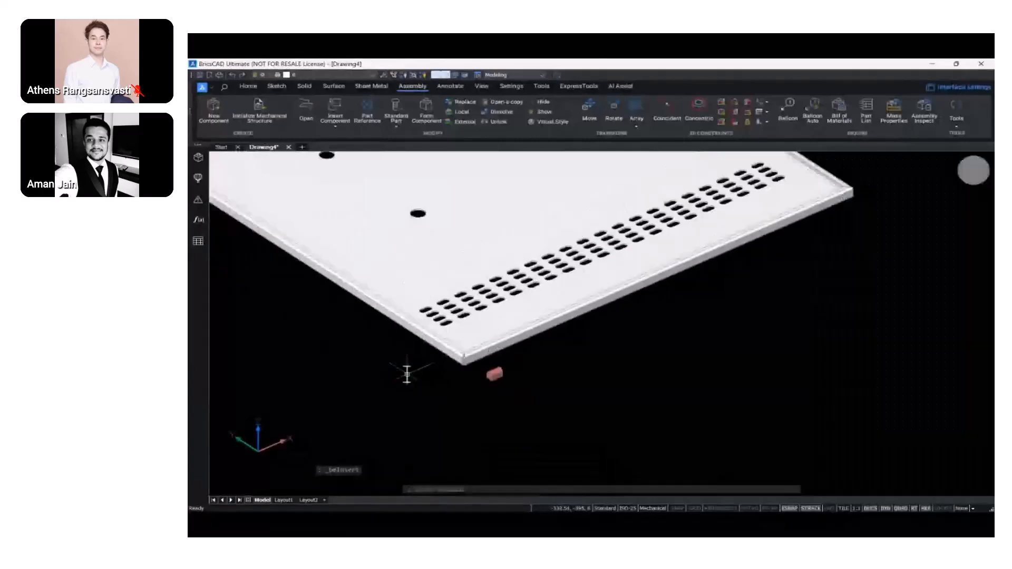
{"action": "key", "text": "Return"}
Rotate the first hinge, at the corner away from the slots, 90 degrees about its X axis and turn it about the vertical axis
{"action": "scroll", "coordinate": [407, 376], "scroll_direction": "down", "scroll_amount": 5}
{"action": "scroll", "coordinate": [357, 304], "scroll_direction": "up", "scroll_amount": 6}
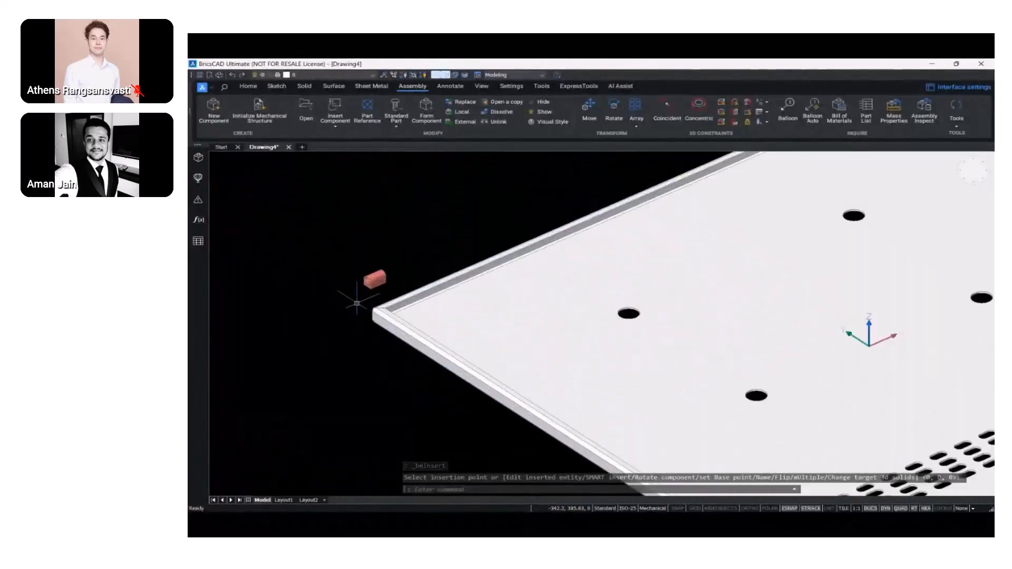
{"action": "scroll", "coordinate": [357, 303], "scroll_direction": "up", "scroll_amount": 3}
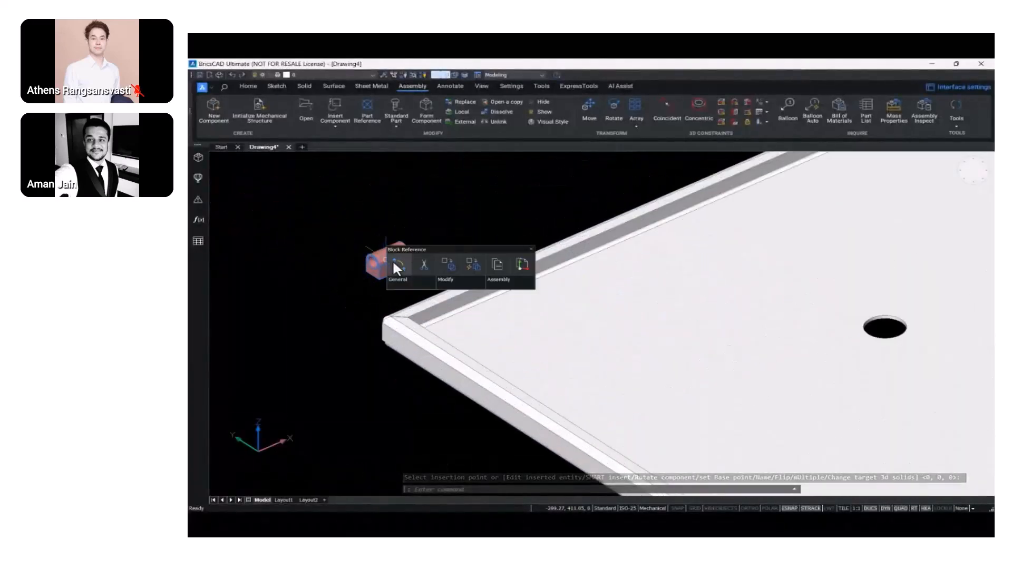
{"action": "left_click", "coordinate": [392, 260]}
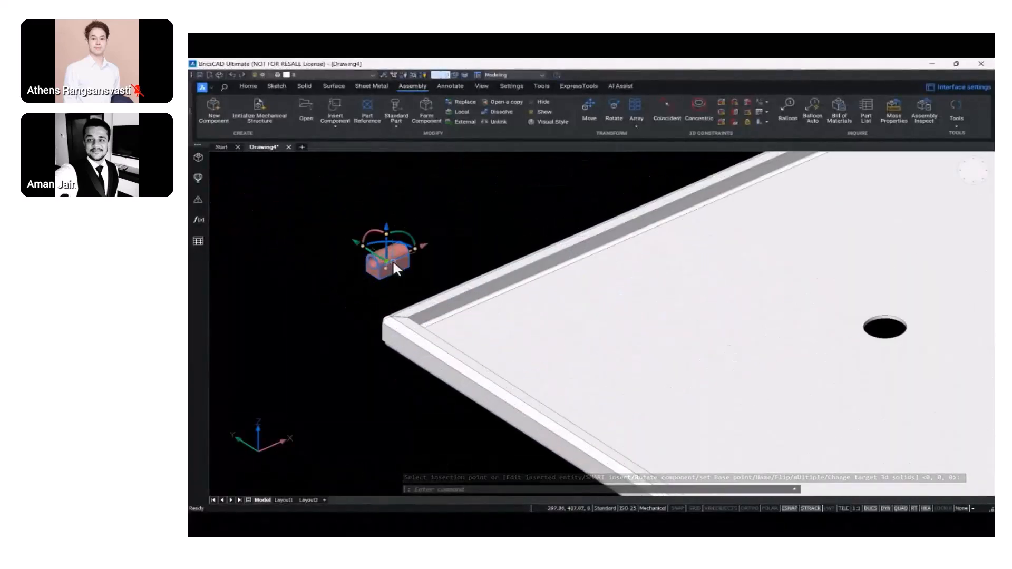
{"action": "left_click", "coordinate": [372, 233]}
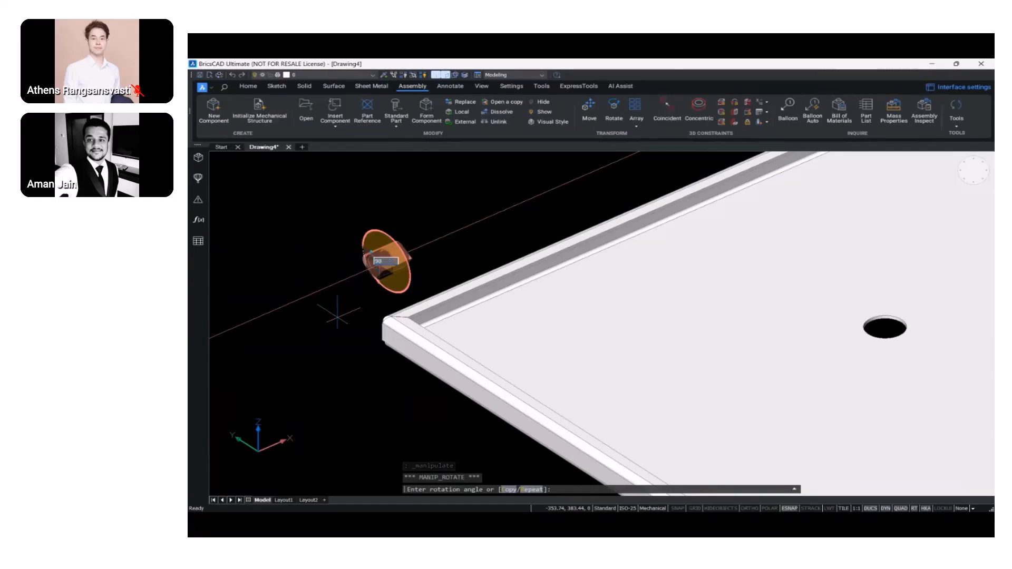
{"action": "type", "text": "90"}
{"action": "key", "text": "Return"}
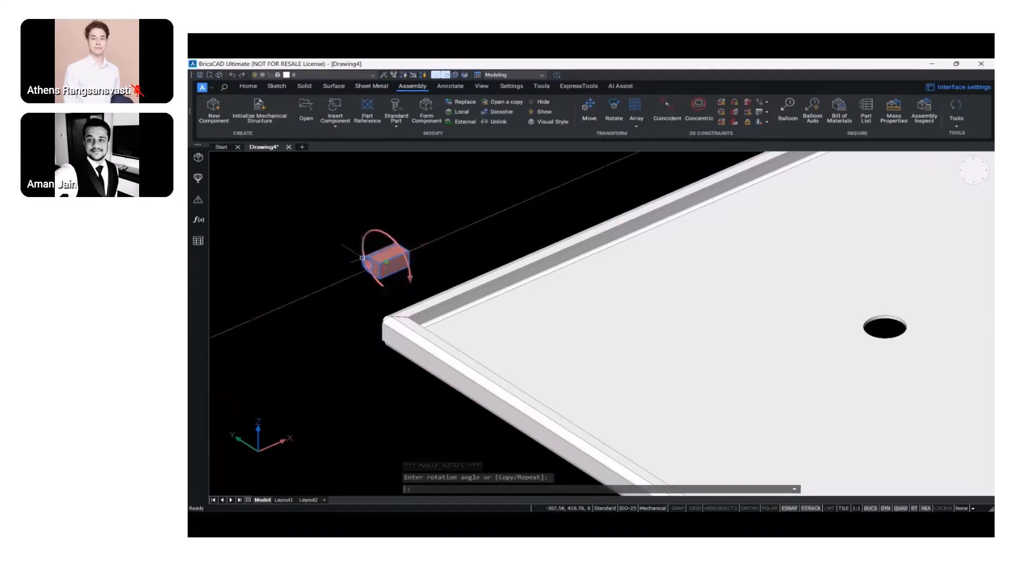
{"action": "left_click", "coordinate": [385, 246]}
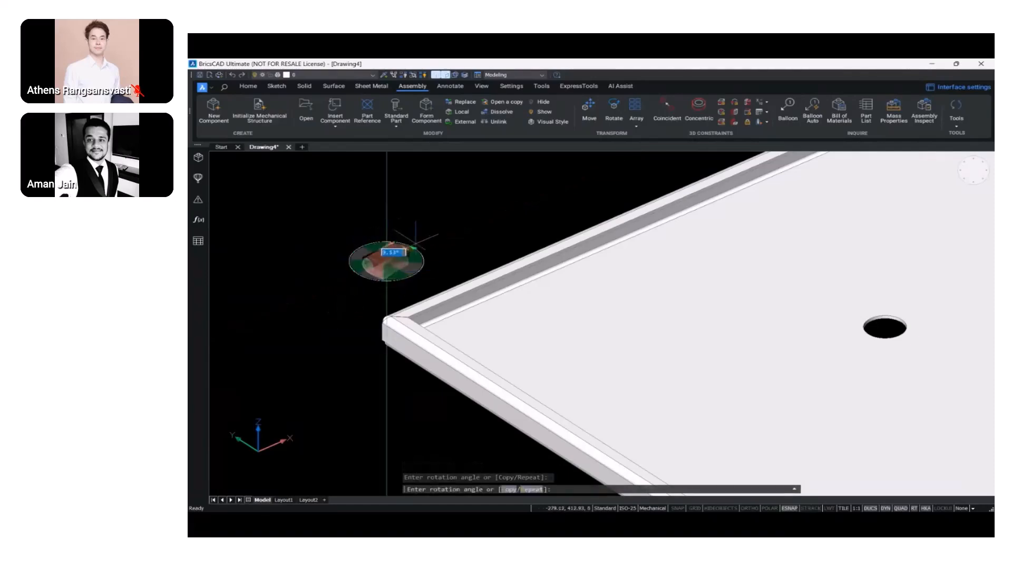
{"action": "left_click", "coordinate": [426, 285]}
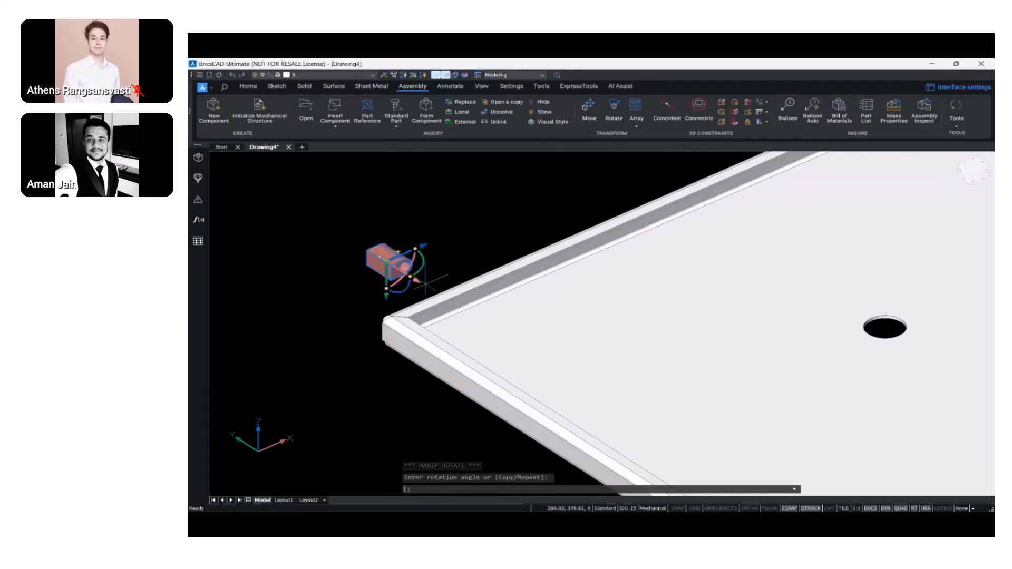
{"action": "key", "text": "Escape"}
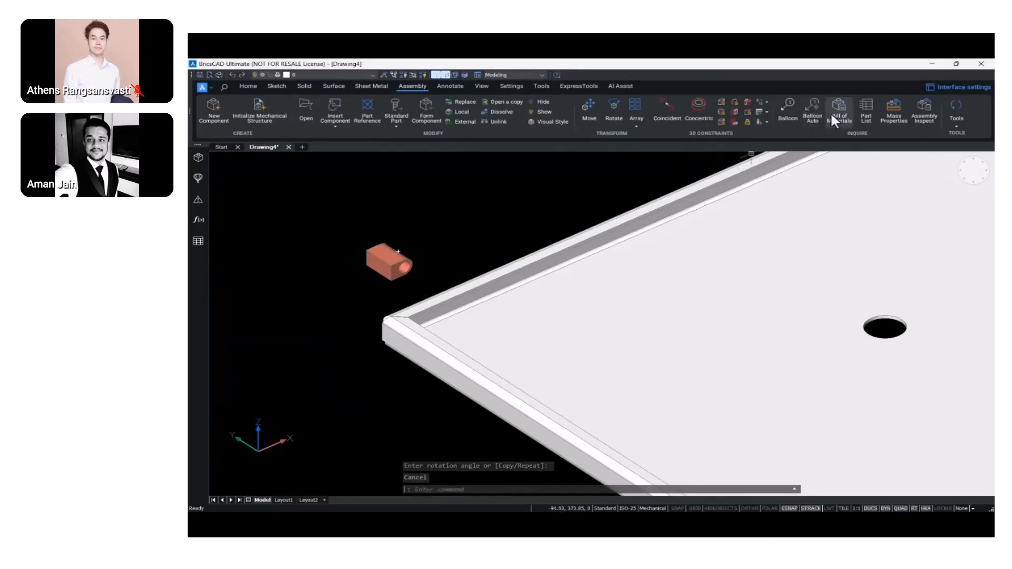
Apply a Coincident constraint between the hinge's flat side face and the inner face of the door's side flange
{"action": "left_click", "coordinate": [670, 116]}
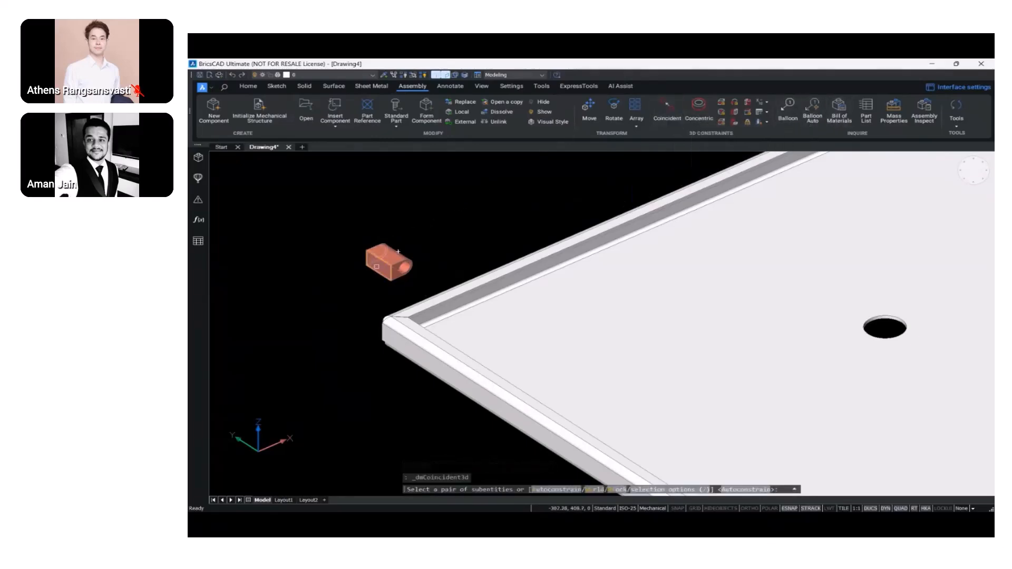
{"action": "left_click", "coordinate": [376, 266]}
{"action": "scroll", "coordinate": [380, 268], "scroll_direction": "down", "scroll_amount": 5}
{"action": "middle_click_drag", "start_coordinate": [389, 277], "coordinate": [514, 302], "text": "shift"}
{"action": "scroll", "coordinate": [600, 288], "scroll_direction": "up", "scroll_amount": 5}
{"action": "scroll", "coordinate": [554, 300], "scroll_direction": "up", "scroll_amount": 3}
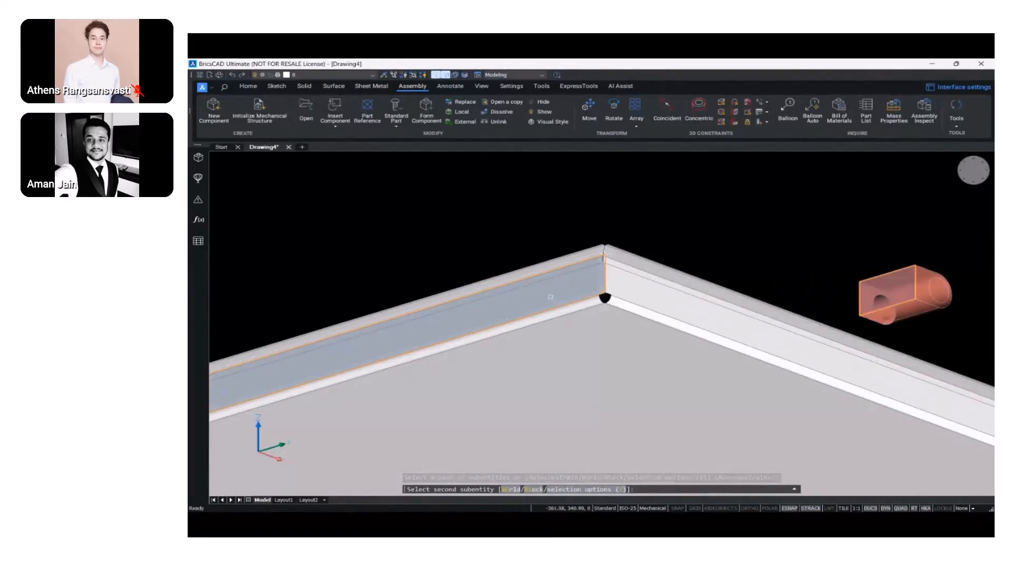
{"action": "left_click", "coordinate": [550, 296]}
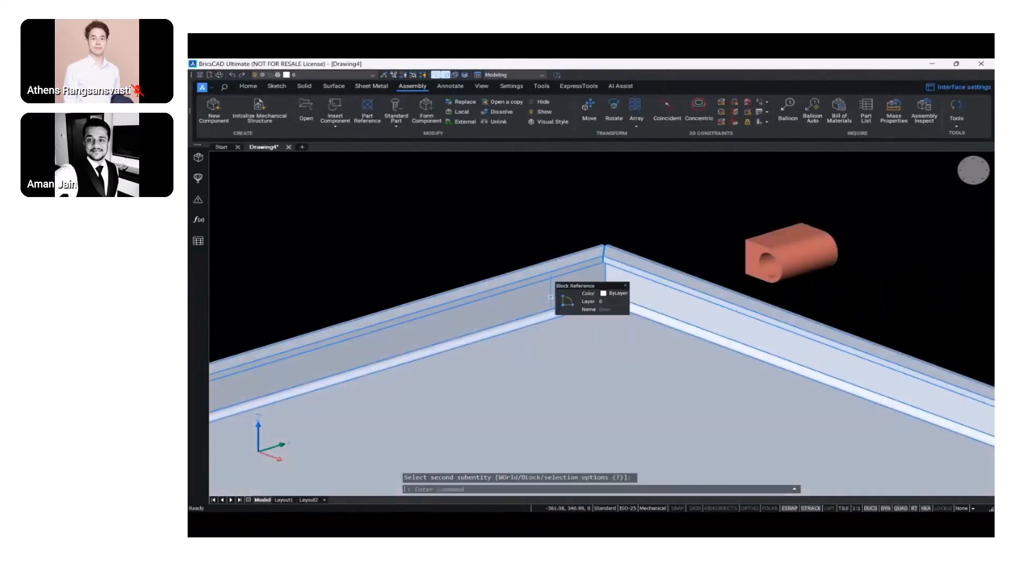
Apply a second Coincident constraint between the hinge's upper flat face and the narrow face along the door flange
{"action": "left_click", "coordinate": [669, 112]}
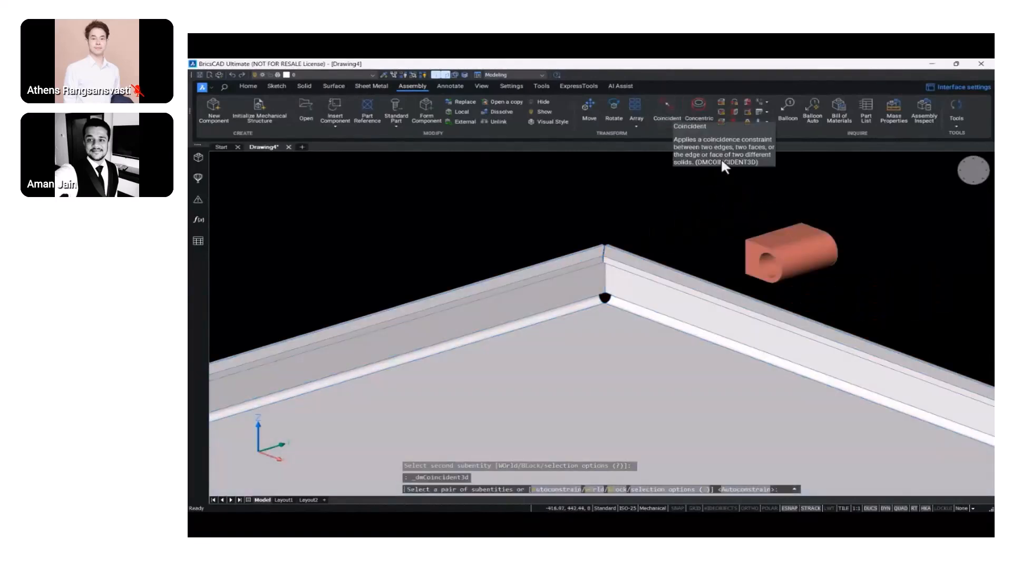
{"action": "left_click", "coordinate": [785, 237]}
{"action": "middle_click_drag", "start_coordinate": [785, 237], "coordinate": [437, 327], "text": "shift"}
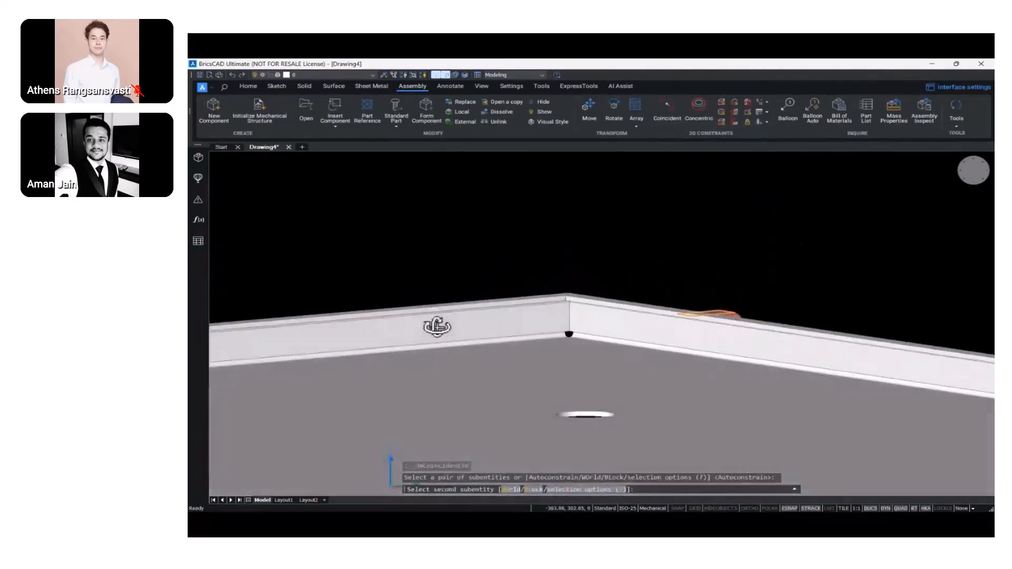
{"action": "scroll", "coordinate": [437, 327], "scroll_direction": "up", "scroll_amount": 6}
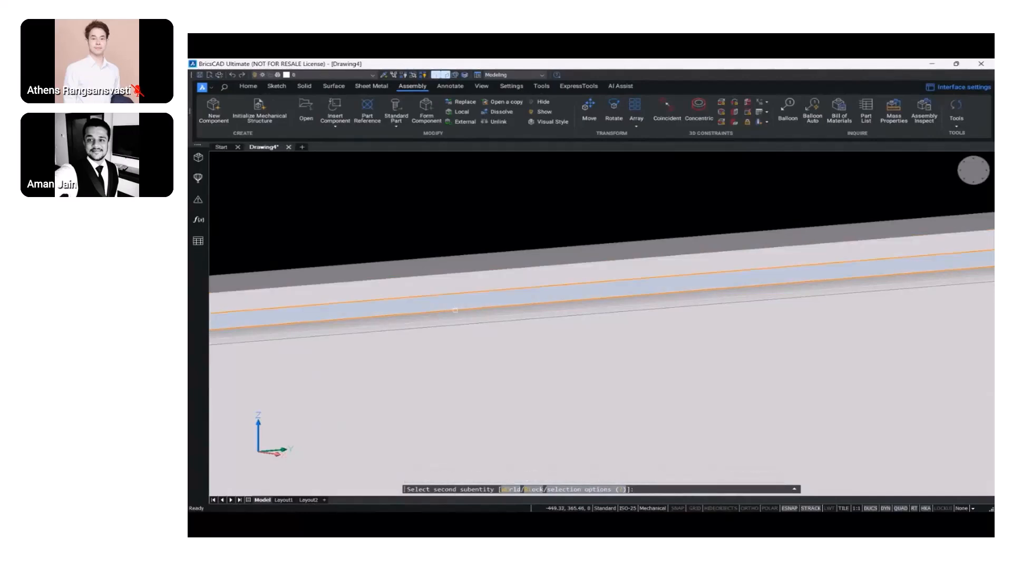
{"action": "left_click", "coordinate": [454, 307]}
Slide the constrained hinge along the door's side flange to a spot a short distance in from the corner
{"action": "scroll", "coordinate": [454, 300], "scroll_direction": "down", "scroll_amount": 6}
{"action": "middle_click_drag", "start_coordinate": [522, 293], "coordinate": [586, 329], "text": "shift"}
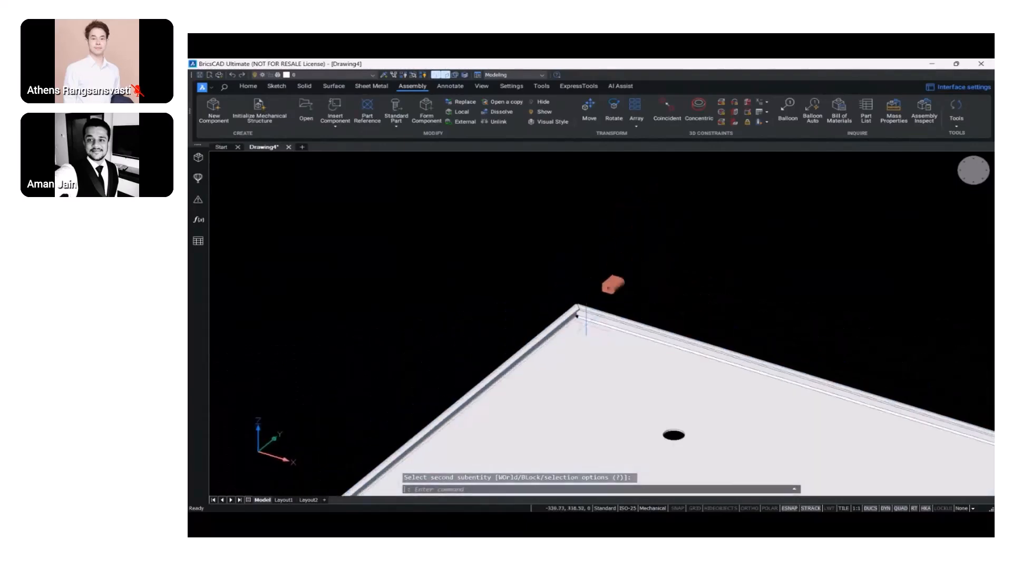
{"action": "left_click", "coordinate": [627, 283]}
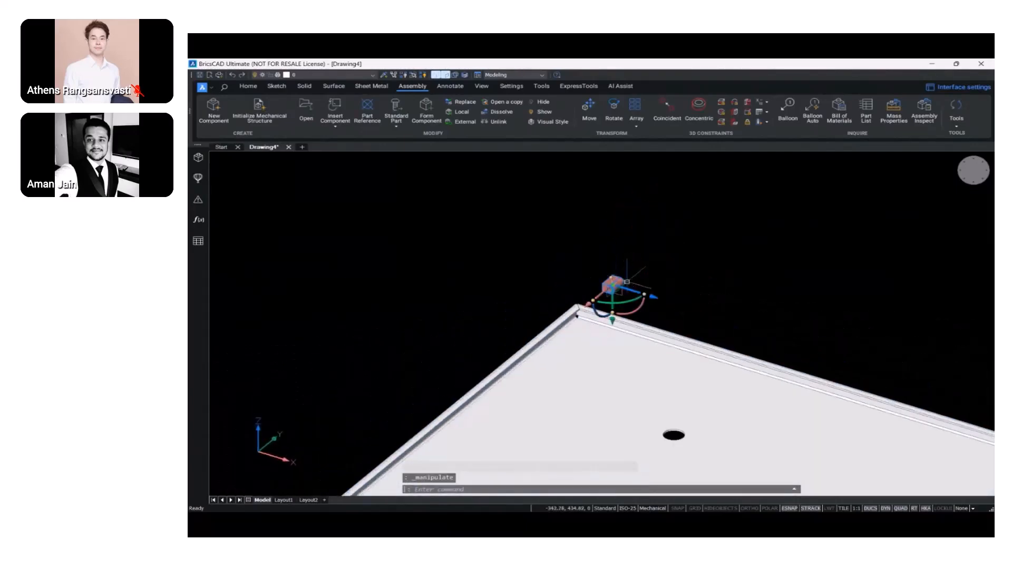
{"action": "left_click", "coordinate": [601, 294]}
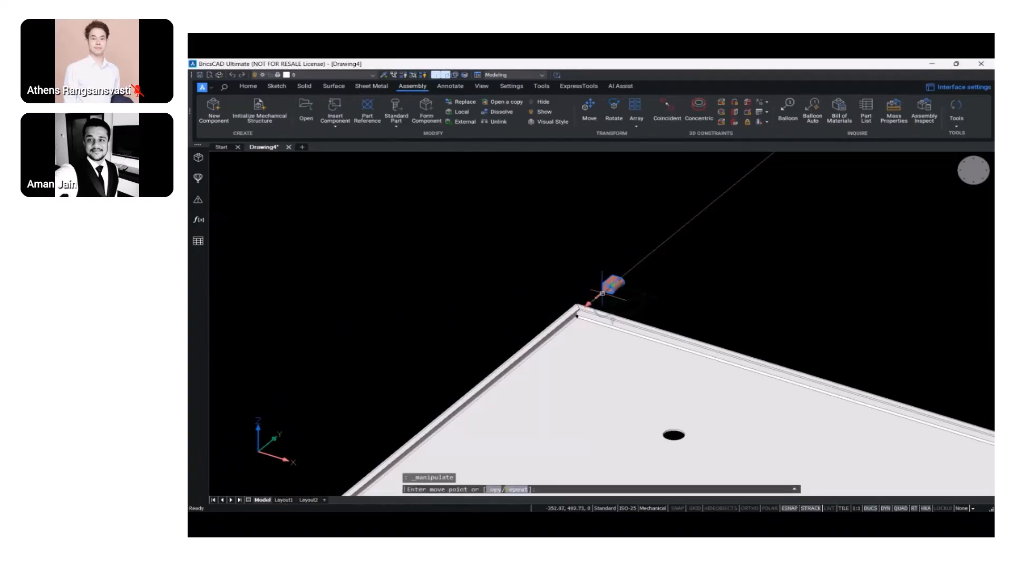
{"action": "key", "text": "Escape"}
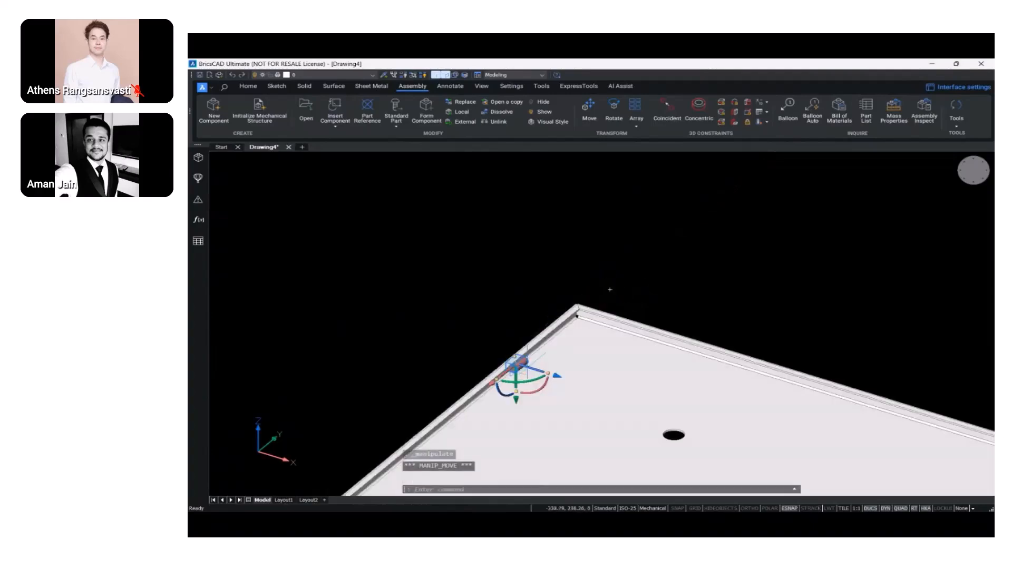
Apply a Distance constraint of 201 between the outer face of the door's end flange and the near end face of the first hinge
{"action": "scroll", "coordinate": [549, 329], "scroll_direction": "up", "scroll_amount": 5}
{"action": "middle_click_drag", "start_coordinate": [550, 329], "coordinate": [646, 253], "text": "shift"}
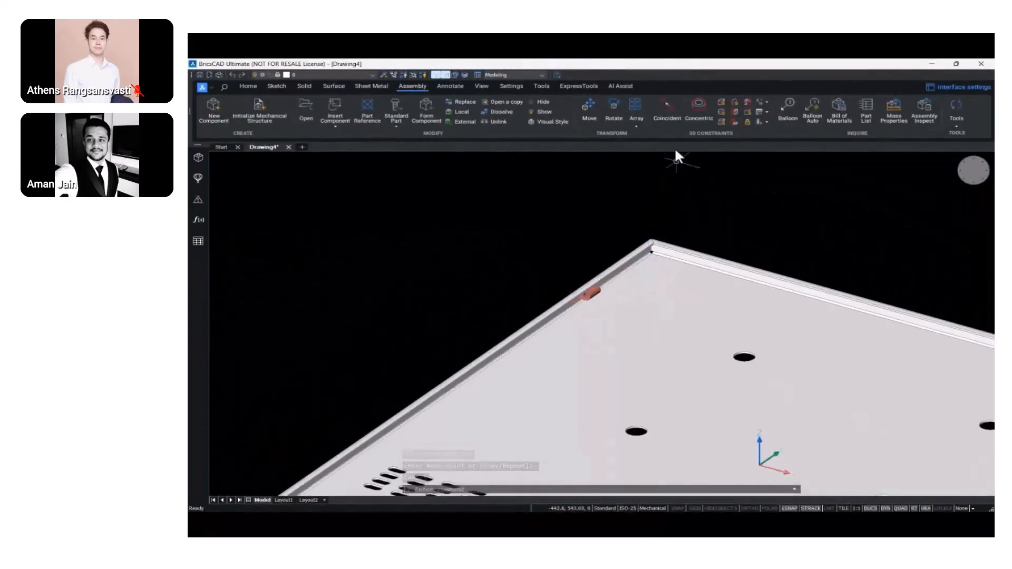
{"action": "left_click", "coordinate": [720, 102]}
{"action": "middle_click_drag", "start_coordinate": [690, 232], "coordinate": [703, 294], "text": "shift"}
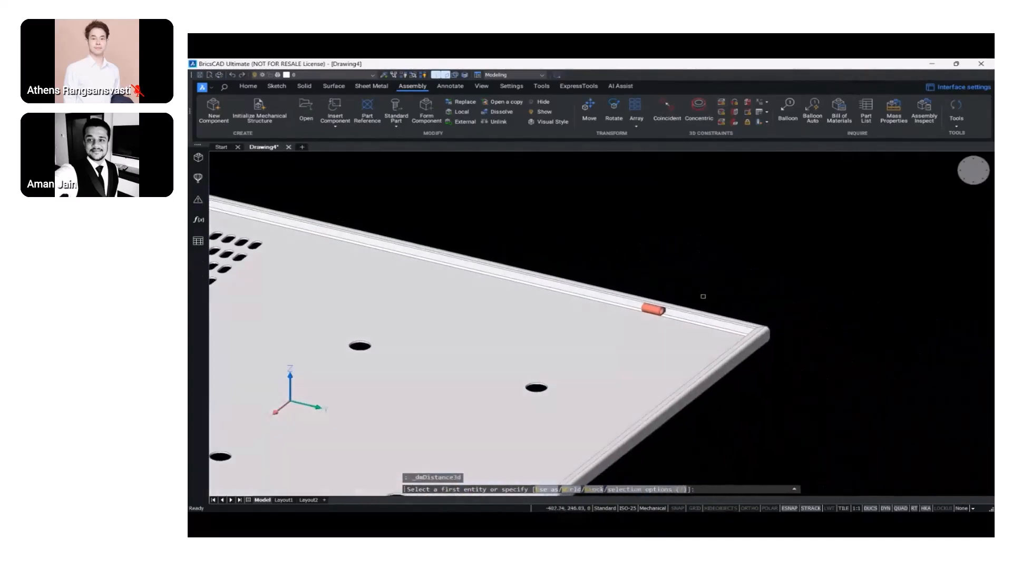
{"action": "scroll", "coordinate": [778, 332], "scroll_direction": "up", "scroll_amount": 5}
{"action": "left_click", "coordinate": [779, 332]}
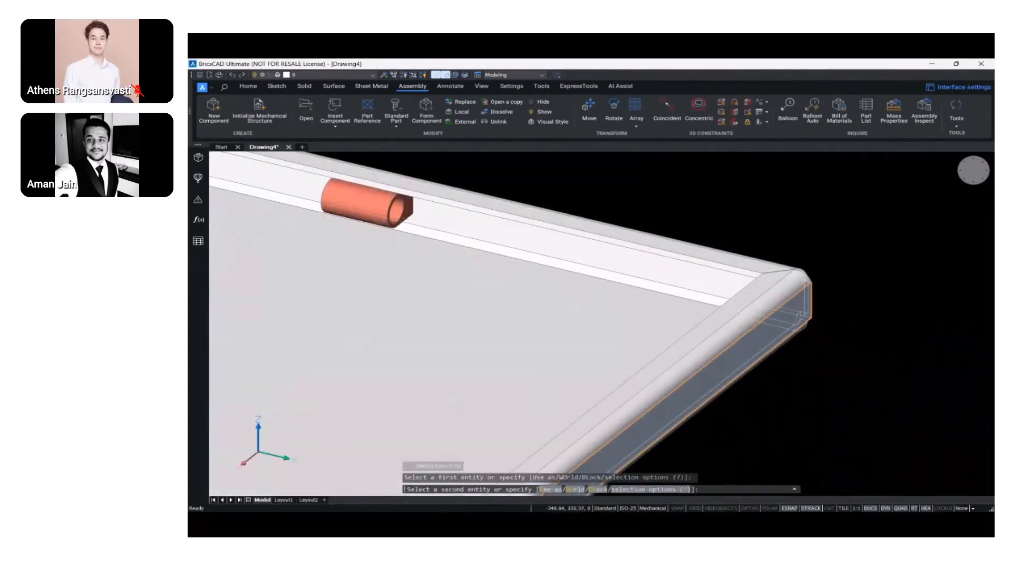
{"action": "middle_click_drag", "start_coordinate": [395, 247], "coordinate": [519, 331]}
{"action": "scroll", "coordinate": [519, 331], "scroll_direction": "up", "scroll_amount": 4}
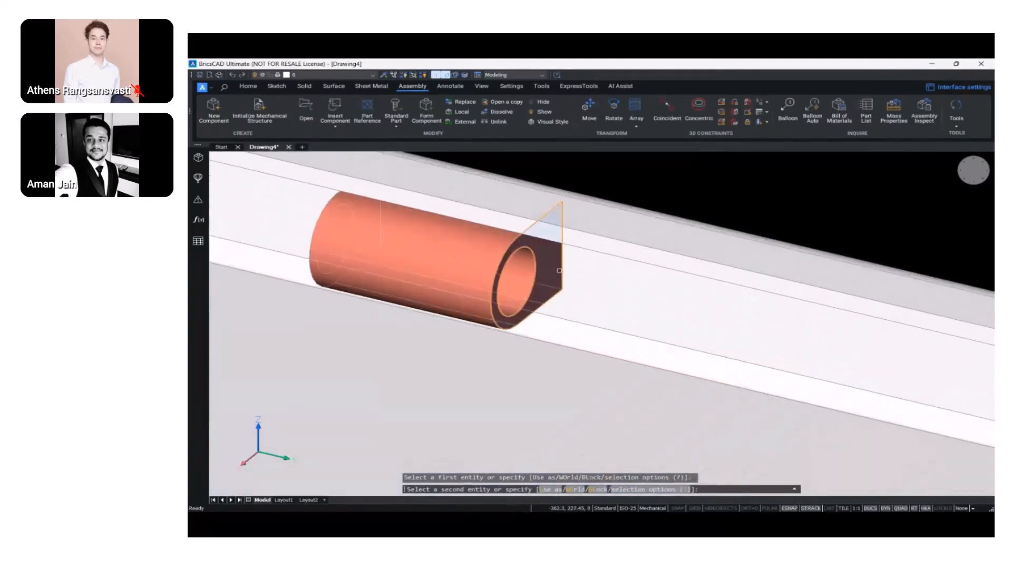
{"action": "left_click", "coordinate": [557, 271]}
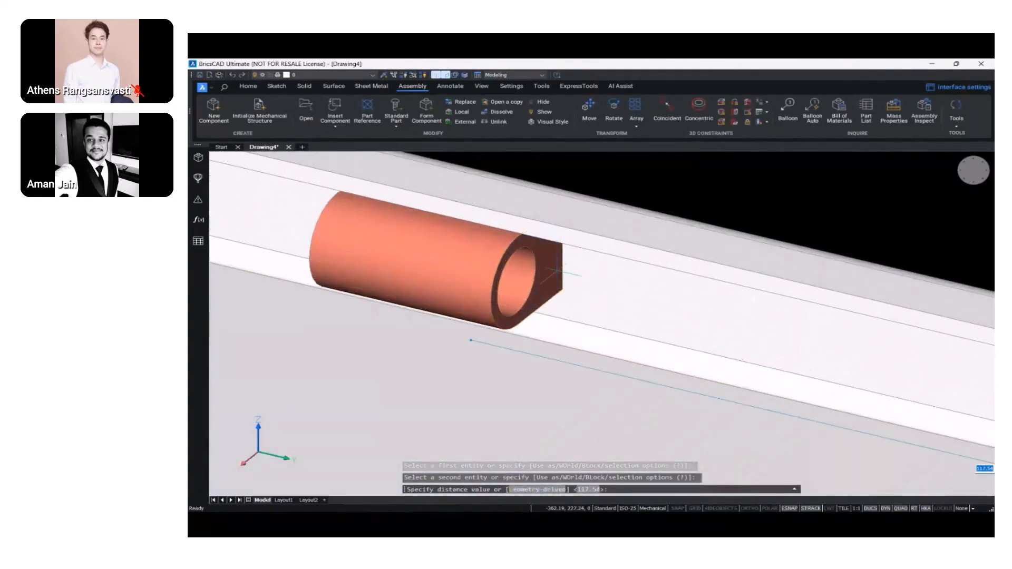
{"action": "scroll", "coordinate": [557, 271], "scroll_direction": "down", "scroll_amount": 2}
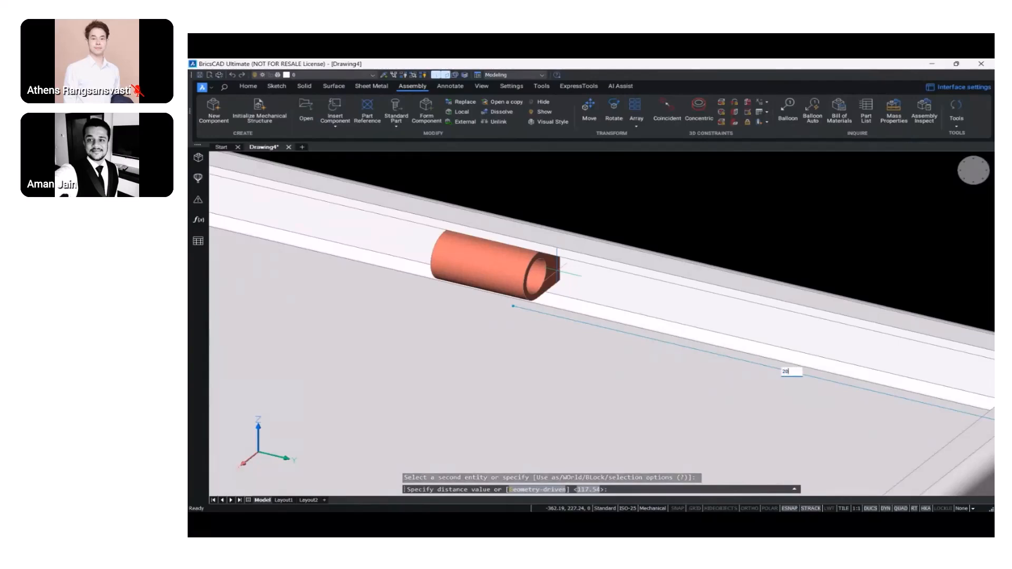
{"action": "type", "text": "201"}
{"action": "key", "text": "Return"}
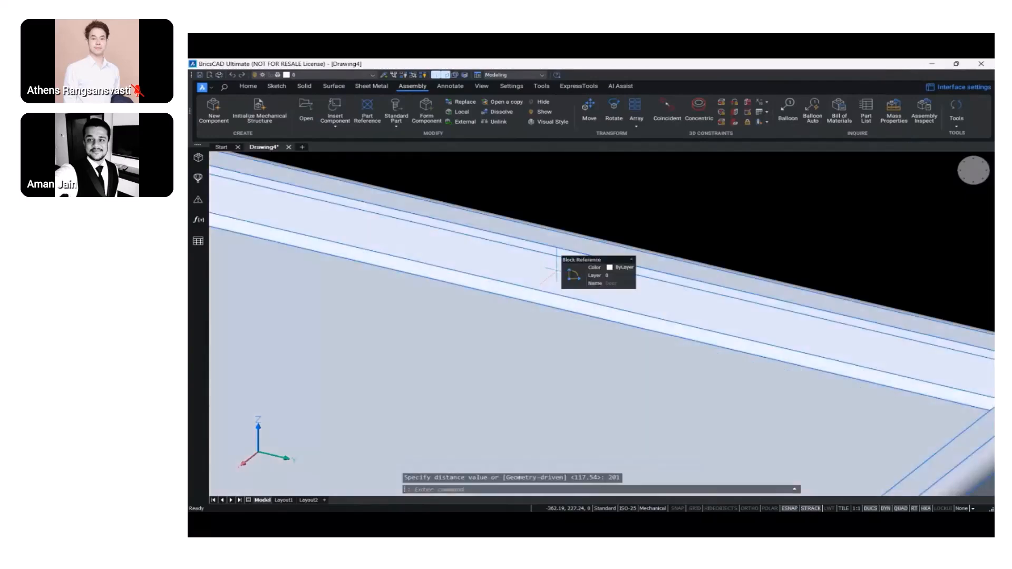
Rotate the second hinge, lying outside the door corner near the slots, 90 degrees about its X axis
{"action": "scroll", "coordinate": [557, 270], "scroll_direction": "down", "scroll_amount": 6}
{"action": "middle_click_drag", "start_coordinate": [402, 283], "coordinate": [648, 317], "text": "shift"}
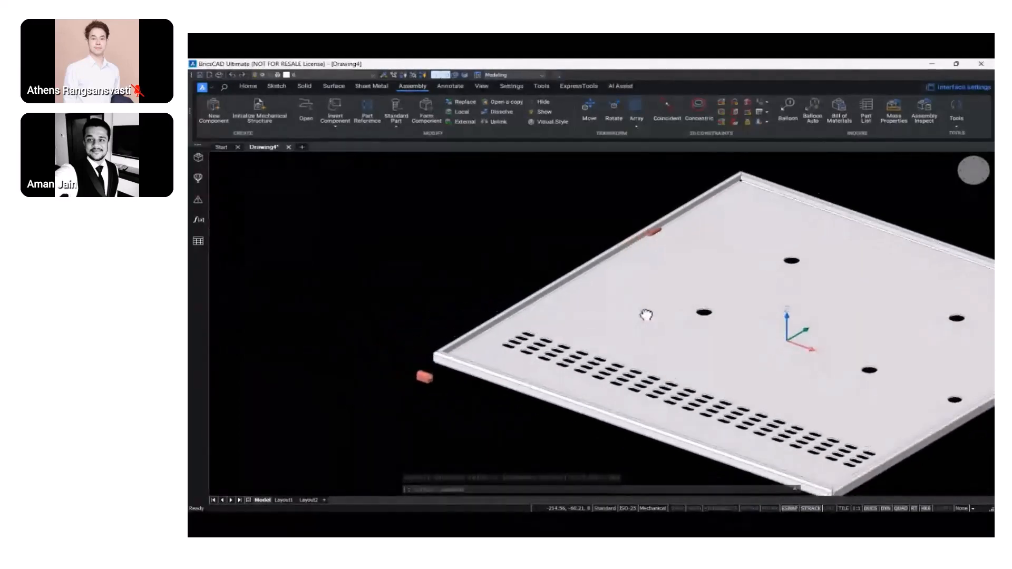
{"action": "scroll", "coordinate": [378, 409], "scroll_direction": "up", "scroll_amount": 5}
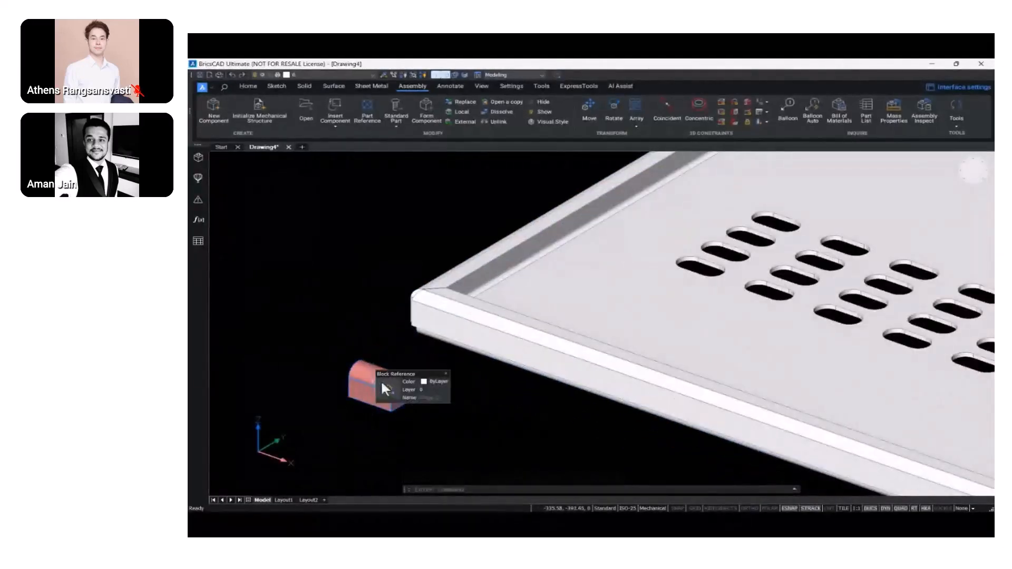
{"action": "left_click", "coordinate": [384, 384]}
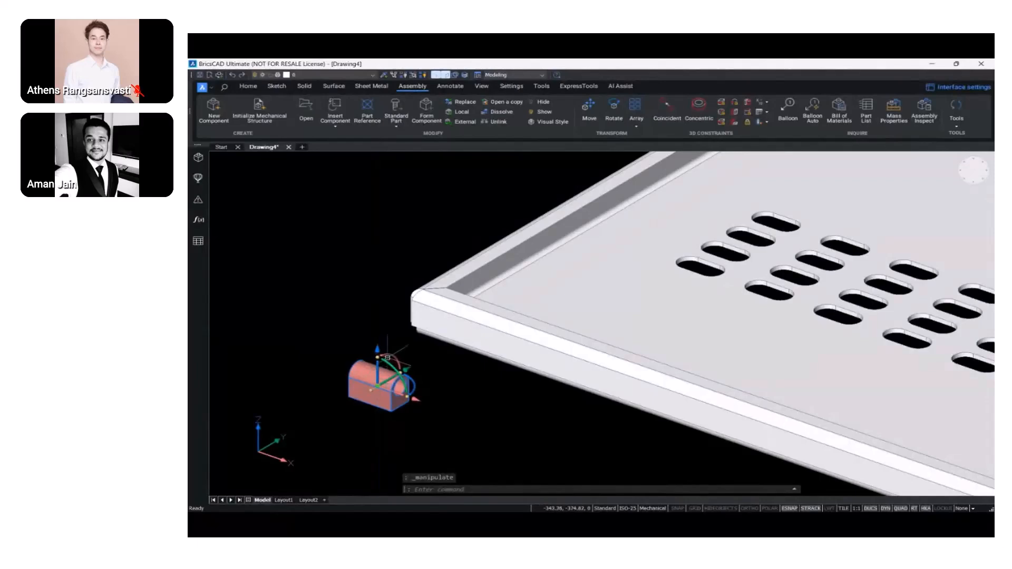
{"action": "left_click", "coordinate": [388, 359]}
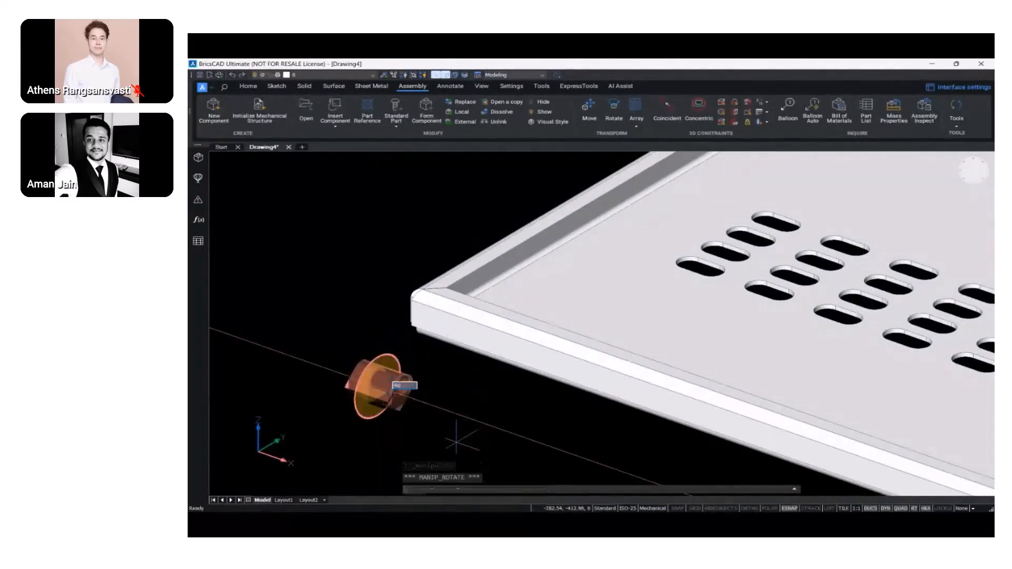
{"action": "type", "text": "90"}
{"action": "key", "text": "Return"}
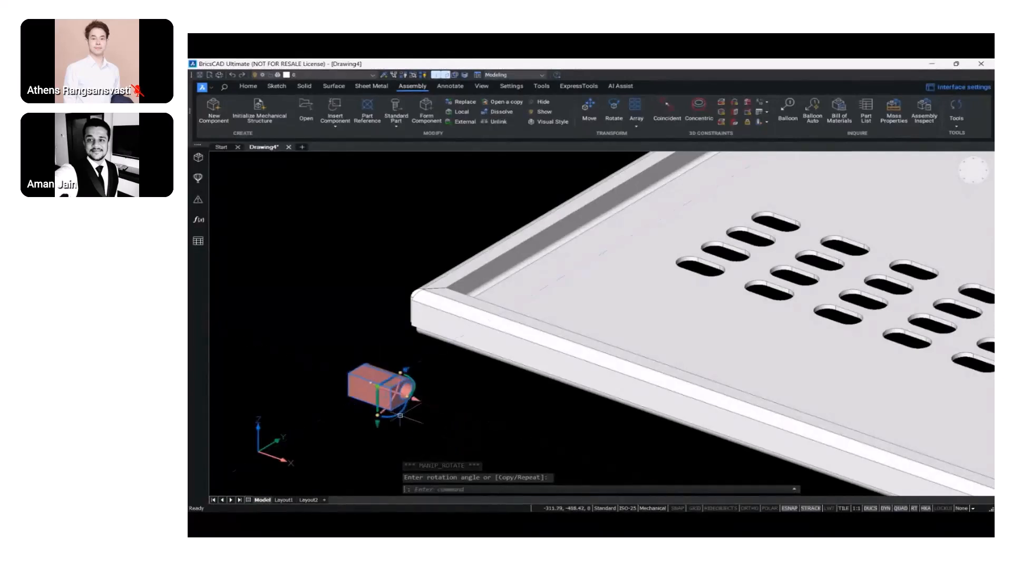
Turn the second hinge about the vertical axis so its barrel runs parallel to the door's side flange
{"action": "scroll", "coordinate": [398, 413], "scroll_direction": "down", "scroll_amount": 2}
{"action": "middle_click_drag", "start_coordinate": [415, 416], "coordinate": [443, 429], "text": "shift"}
{"action": "left_click", "coordinate": [422, 405]}
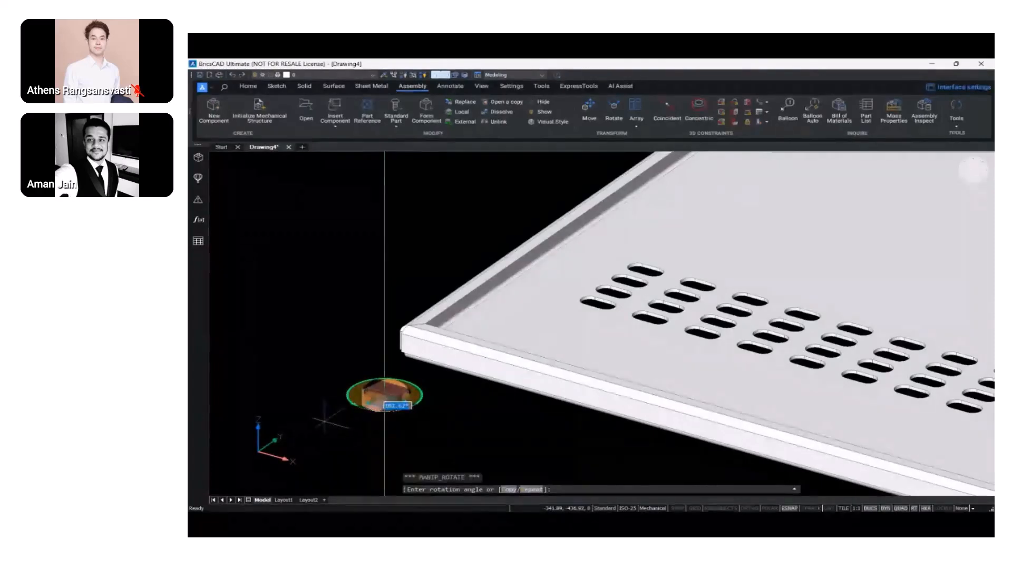
{"action": "key", "text": "Return"}
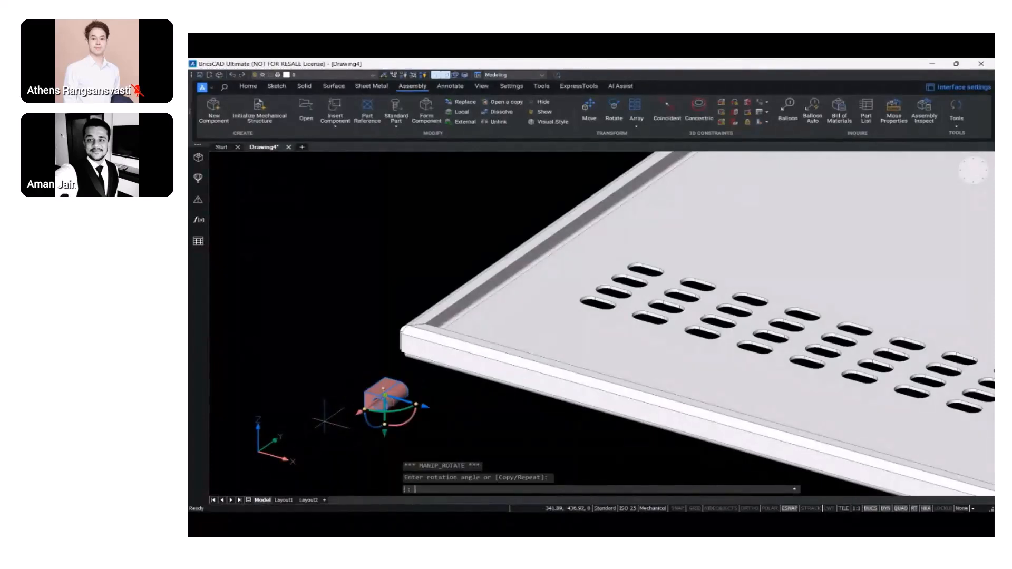
{"action": "key", "text": "Escape"}
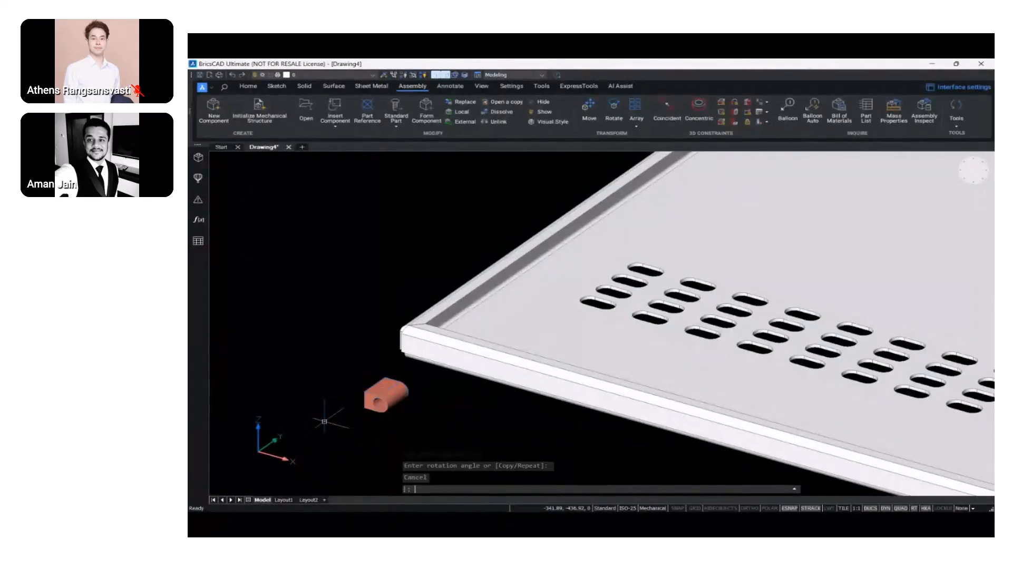
Apply a Coincident constraint between the inner face of the door's side flange and the second hinge's flat side face
{"action": "left_click", "coordinate": [671, 116]}
{"action": "scroll", "coordinate": [457, 308], "scroll_direction": "up", "scroll_amount": 5}
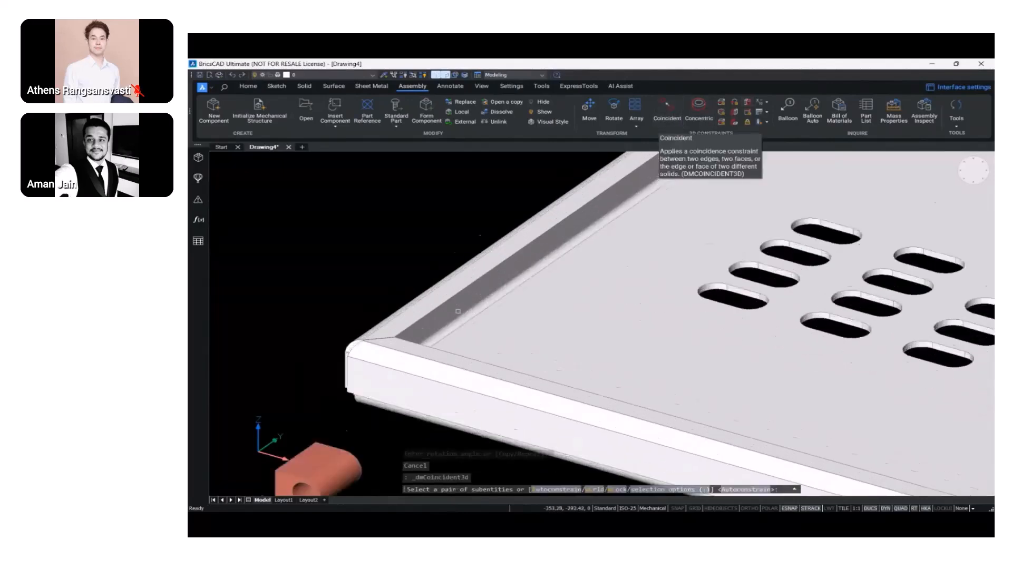
{"action": "middle_click_drag", "start_coordinate": [456, 307], "coordinate": [301, 315], "text": "shift"}
{"action": "left_click", "coordinate": [487, 266]}
{"action": "scroll", "coordinate": [491, 269], "scroll_direction": "down", "scroll_amount": 5}
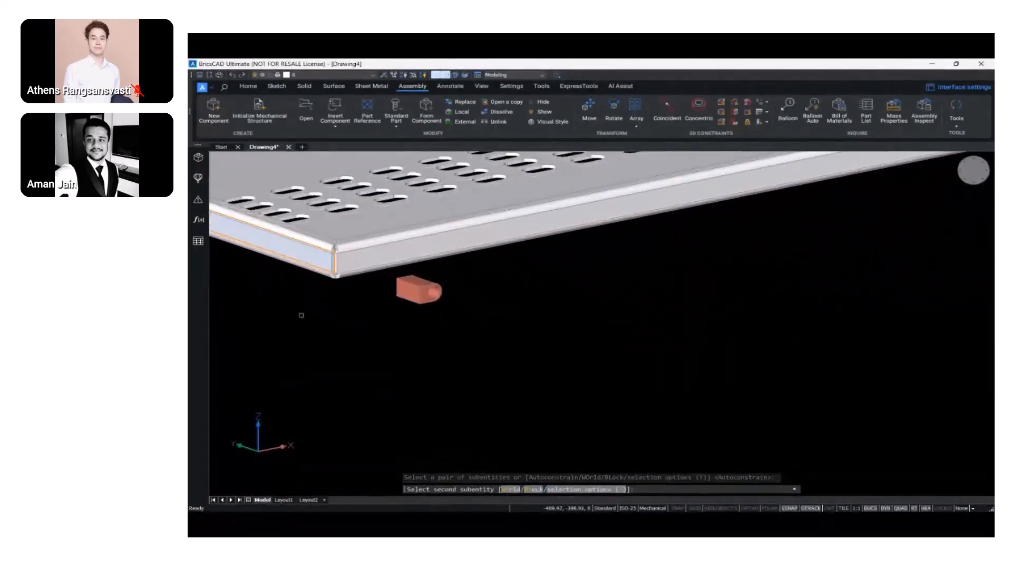
{"action": "scroll", "coordinate": [402, 280], "scroll_direction": "up", "scroll_amount": 5}
{"action": "left_click", "coordinate": [475, 286]}
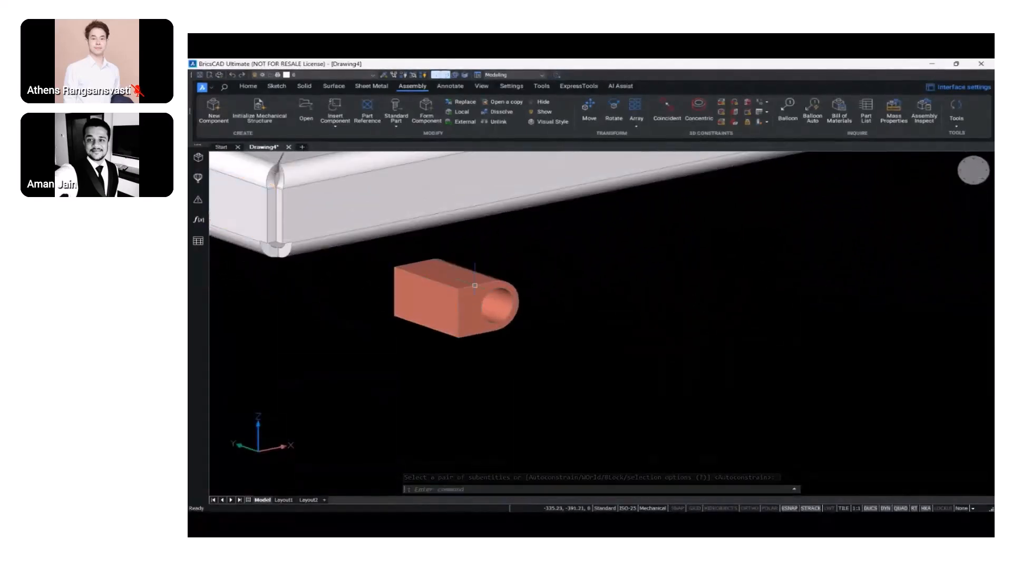
Apply a Coincident constraint between the second hinge's upper flat face and the narrow face along the door's side flange
{"action": "scroll", "coordinate": [481, 282], "scroll_direction": "down", "scroll_amount": 5}
{"action": "middle_click_drag", "start_coordinate": [509, 279], "coordinate": [569, 232], "text": "shift"}
{"action": "left_click", "coordinate": [670, 115]}
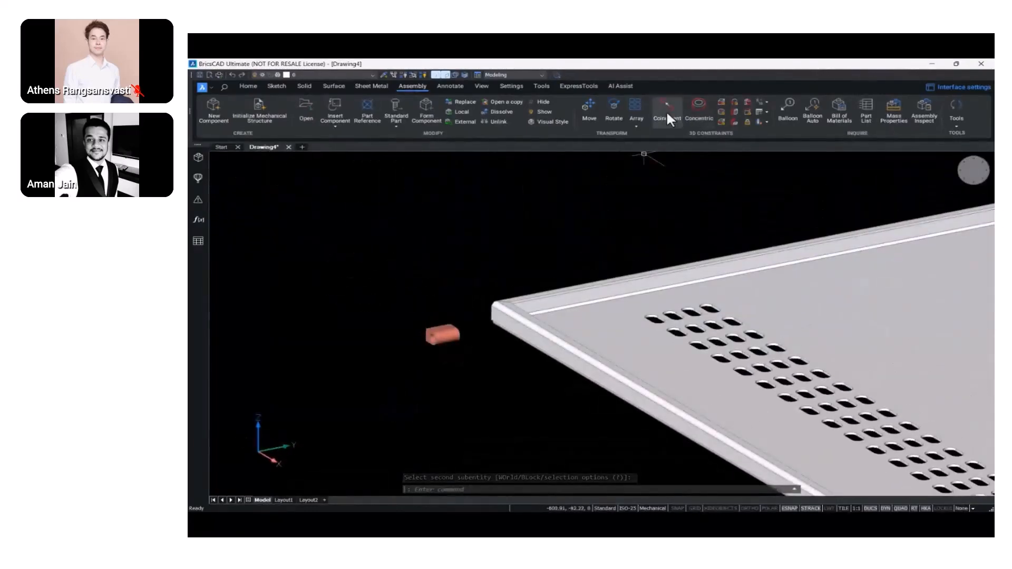
{"action": "scroll", "coordinate": [450, 298], "scroll_direction": "up", "scroll_amount": 5}
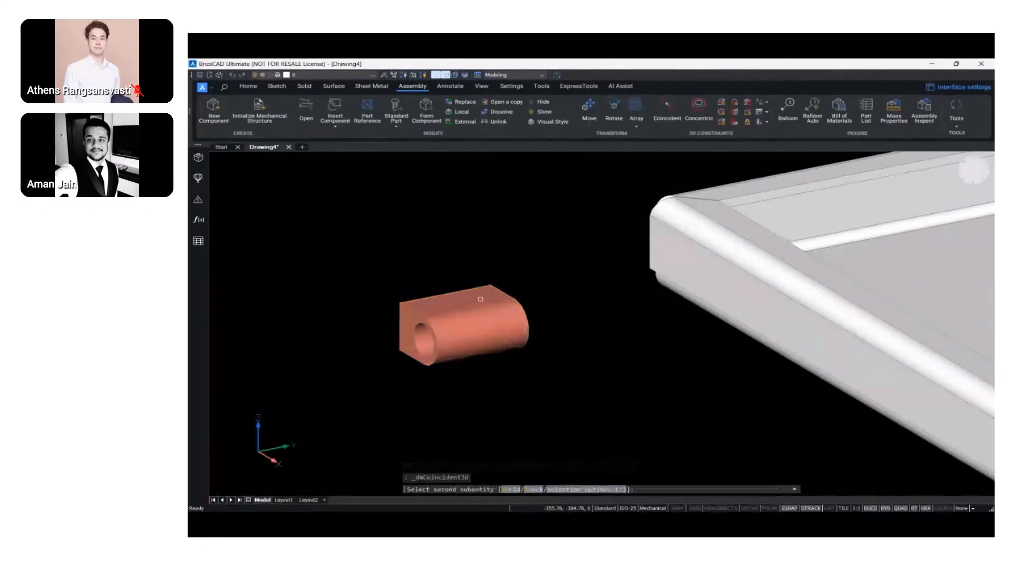
{"action": "left_click", "coordinate": [481, 299]}
{"action": "scroll", "coordinate": [511, 291], "scroll_direction": "down", "scroll_amount": 3}
{"action": "middle_click_drag", "start_coordinate": [560, 297], "coordinate": [438, 373]}
{"action": "scroll", "coordinate": [583, 303], "scroll_direction": "up", "scroll_amount": 6}
{"action": "middle_click_drag", "start_coordinate": [582, 303], "coordinate": [589, 332], "text": "shift"}
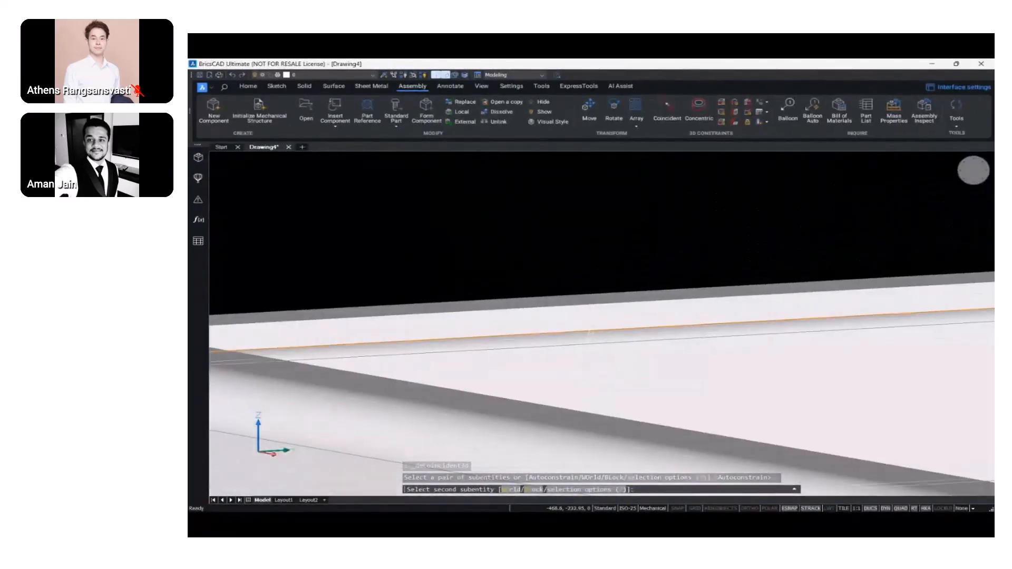
{"action": "left_click", "coordinate": [591, 332]}
Slide the second hinge along the door's side flange to a spot just inside the corner, beside the slots
{"action": "scroll", "coordinate": [591, 327], "scroll_direction": "down", "scroll_amount": 6}
{"action": "middle_click_drag", "start_coordinate": [591, 327], "coordinate": [550, 365], "text": "shift"}
{"action": "scroll", "coordinate": [551, 365], "scroll_direction": "down", "scroll_amount": 3}
{"action": "scroll", "coordinate": [550, 365], "scroll_direction": "down", "scroll_amount": 2}
{"action": "left_click", "coordinate": [498, 365]}
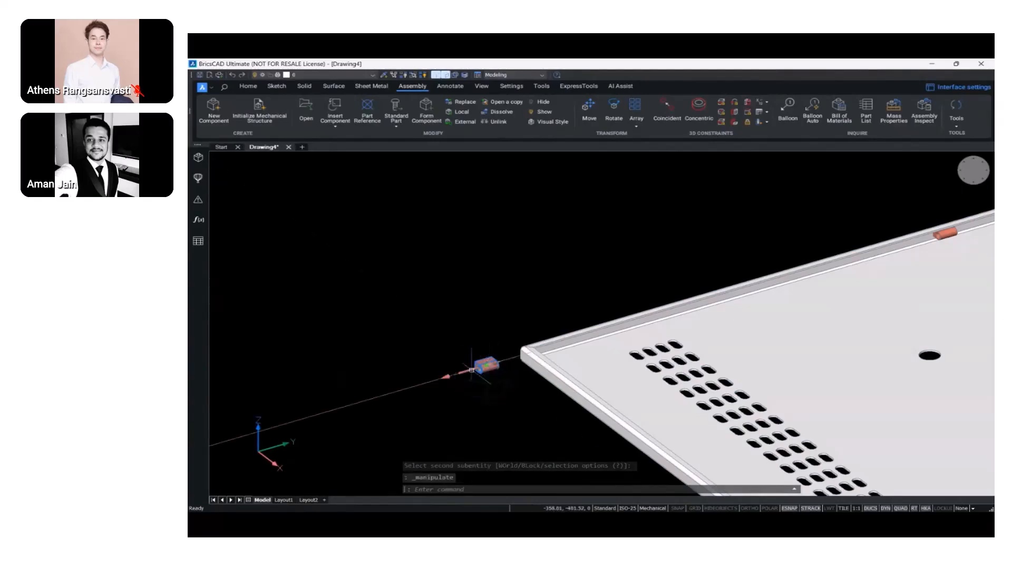
{"action": "left_click", "coordinate": [463, 372]}
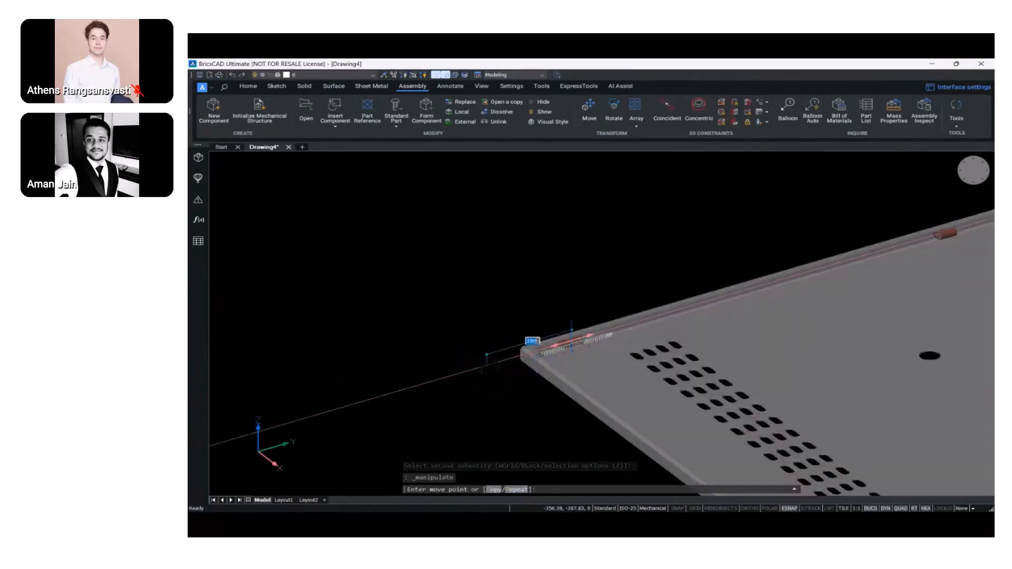
{"action": "key", "text": "Escape"}
{"action": "scroll", "coordinate": [612, 324], "scroll_direction": "up", "scroll_amount": 6}
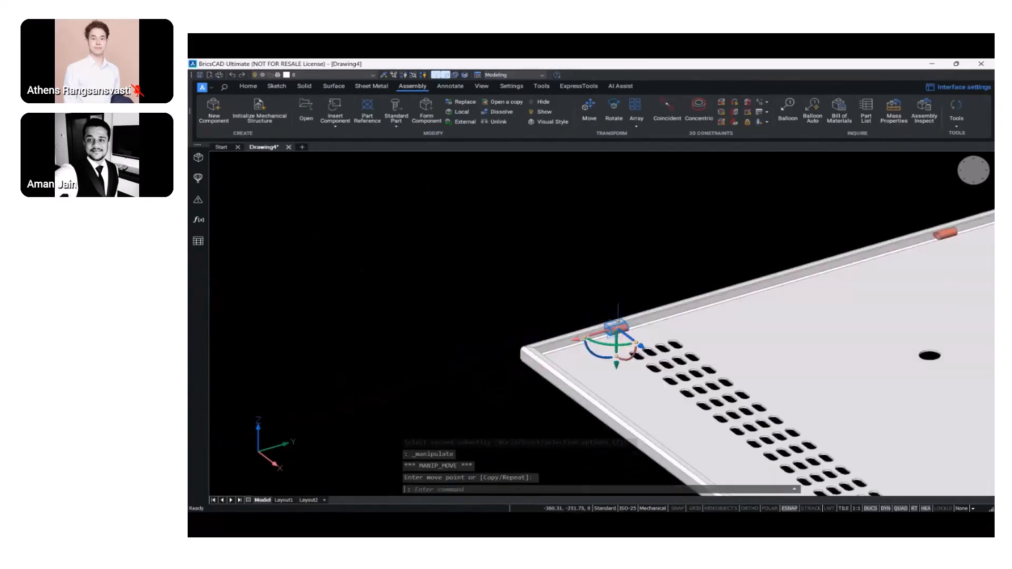
{"action": "scroll", "coordinate": [580, 350], "scroll_direction": "down", "scroll_amount": 6}
{"action": "middle_click_drag", "start_coordinate": [575, 354], "coordinate": [600, 351], "text": "shift"}
{"action": "scroll", "coordinate": [600, 351], "scroll_direction": "up", "scroll_amount": 2}
{"action": "middle_click_drag", "start_coordinate": [600, 352], "coordinate": [550, 362]}
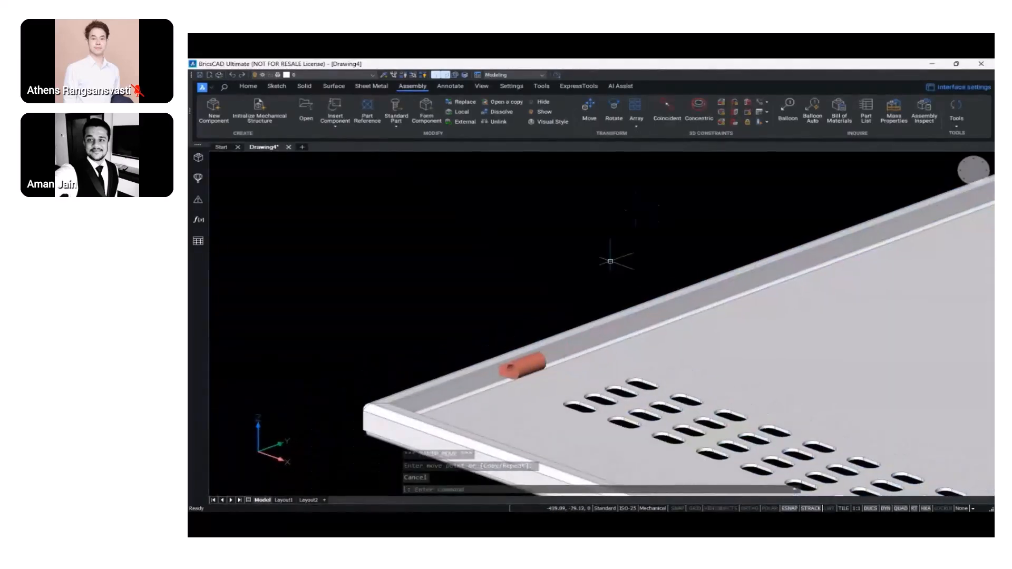
Apply a 200 mm distance constraint between the panel's outer end face and the near end face of the red hinge part
{"action": "left_click", "coordinate": [720, 102]}
{"action": "scroll", "coordinate": [385, 432], "scroll_direction": "up", "scroll_amount": 3}
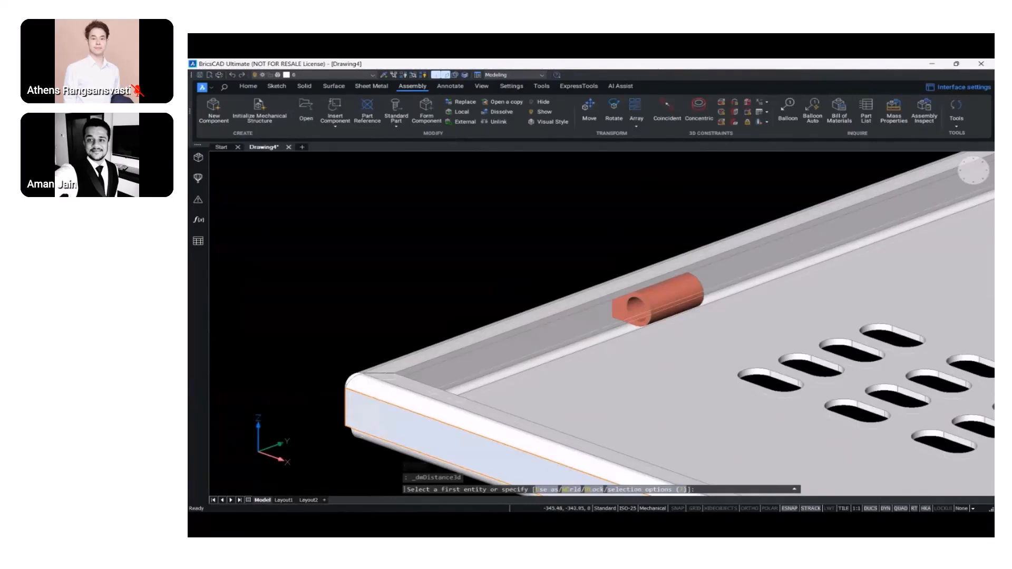
{"action": "left_click", "coordinate": [556, 343]}
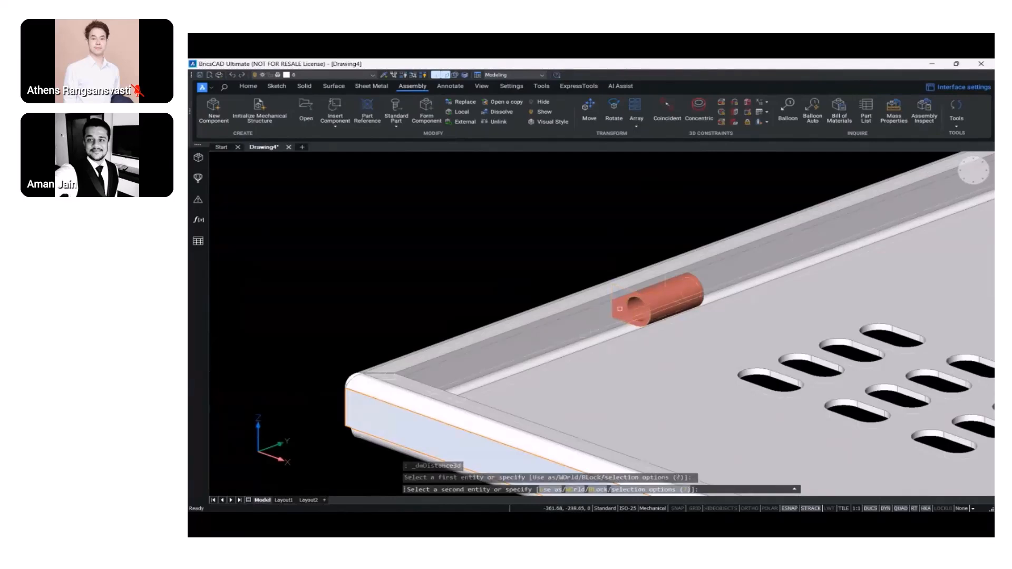
{"action": "left_click", "coordinate": [620, 309]}
{"action": "type", "text": "200"}
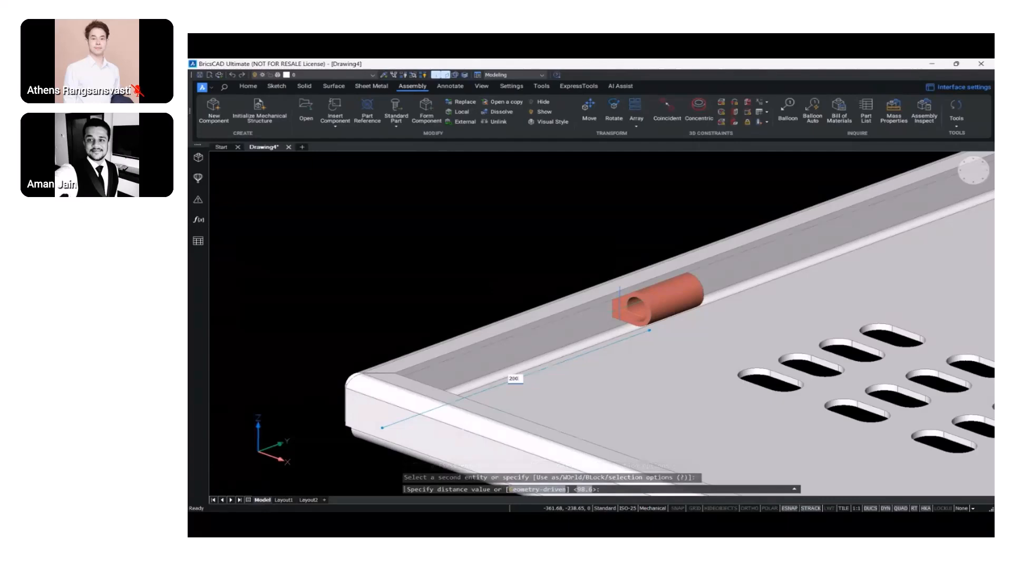
{"action": "key", "text": "Return"}
Examine the door panel from above and from its outer side, including the round holes and vent slots
{"action": "scroll", "coordinate": [622, 303], "scroll_direction": "down", "scroll_amount": 5}
{"action": "middle_click_drag", "start_coordinate": [624, 300], "coordinate": [575, 349]}
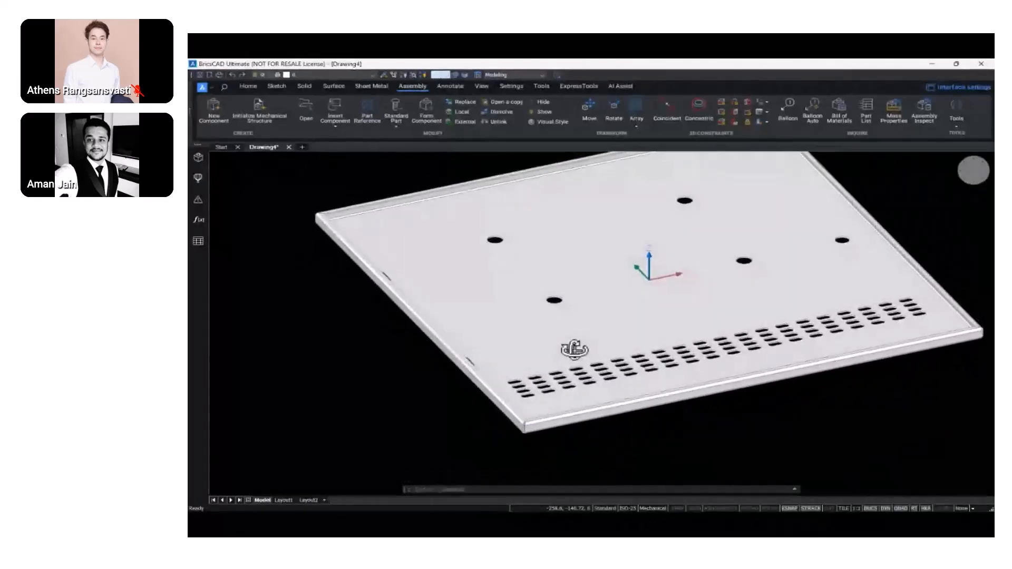
{"action": "scroll", "coordinate": [575, 350], "scroll_direction": "down", "scroll_amount": 3}
{"action": "middle_click_drag", "start_coordinate": [539, 314], "coordinate": [578, 334], "text": "shift"}
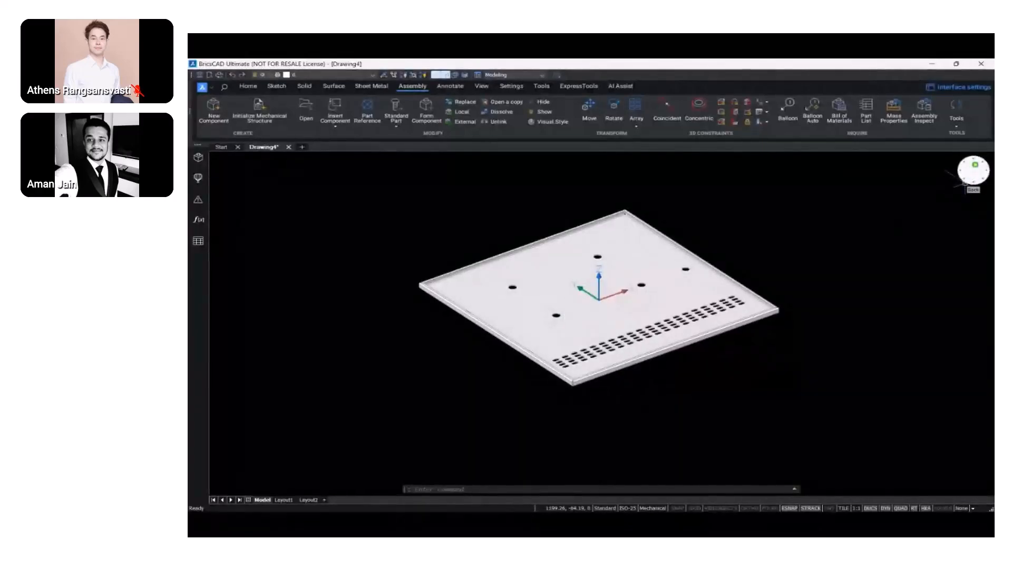
{"action": "left_click", "coordinate": [970, 174]}
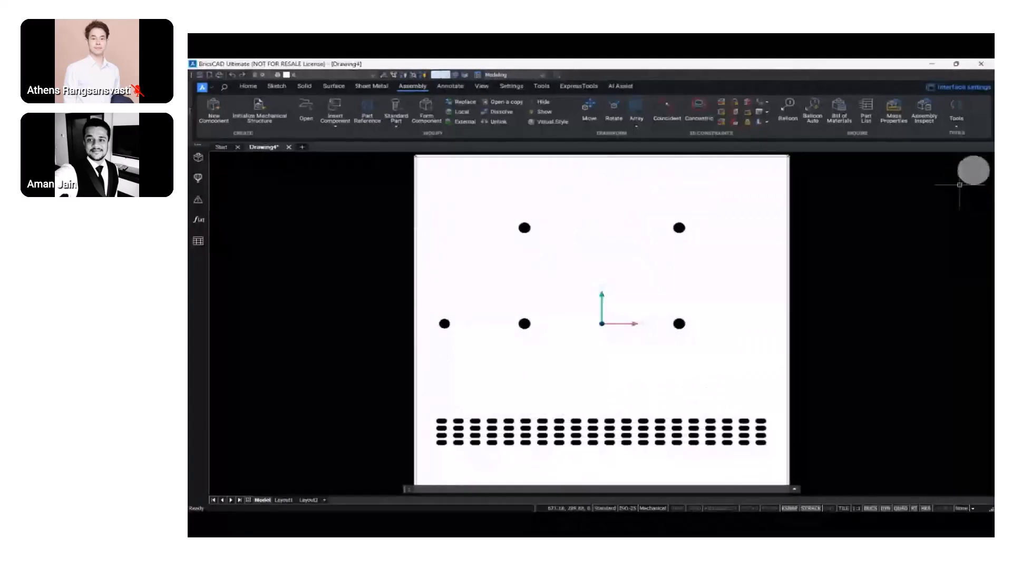
{"action": "scroll", "coordinate": [875, 274], "scroll_direction": "down", "scroll_amount": 3}
{"action": "middle_click_drag", "start_coordinate": [738, 332], "coordinate": [654, 289], "text": "shift"}
{"action": "scroll", "coordinate": [684, 316], "scroll_direction": "up", "scroll_amount": 3}
{"action": "mouse_move", "coordinate": [684, 324]}
{"action": "middle_mouse_down"}
{"action": "mouse_move", "coordinate": [657, 314]}
{"action": "mouse_move", "coordinate": [689, 323]}
{"action": "mouse_move", "coordinate": [674, 325]}
{"action": "middle_mouse_up"}
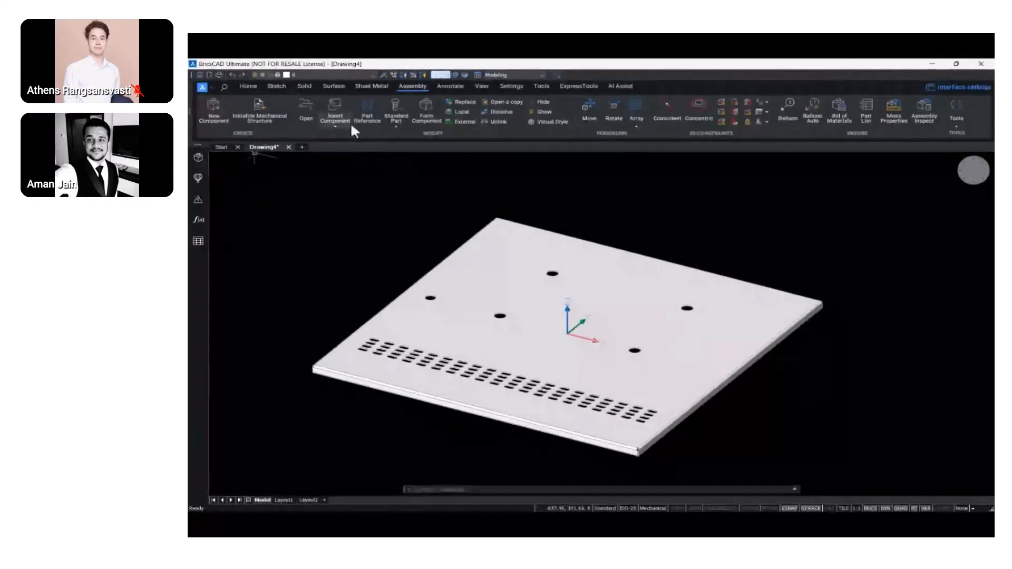
Insert two Switch_Blue.dwg components side by side in the empty space beyond the door panel's far edge
{"action": "left_click", "coordinate": [333, 113]}
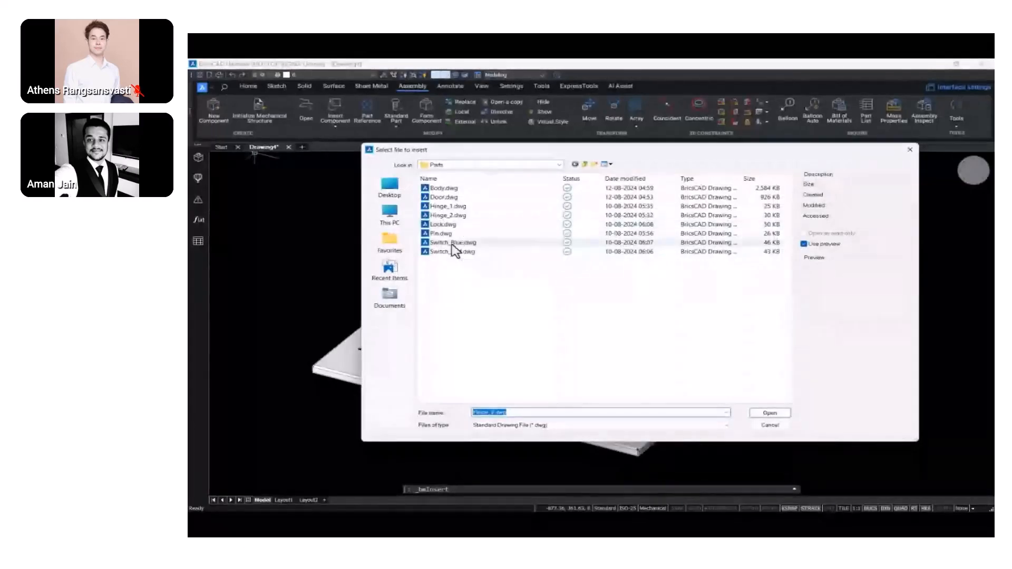
{"action": "left_click", "coordinate": [451, 243]}
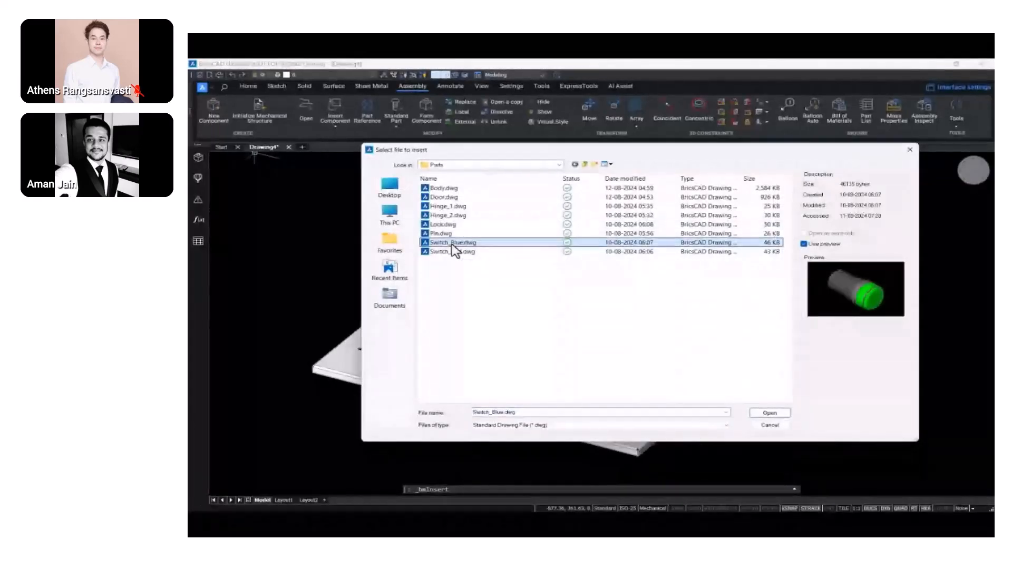
{"action": "left_click", "coordinate": [770, 414]}
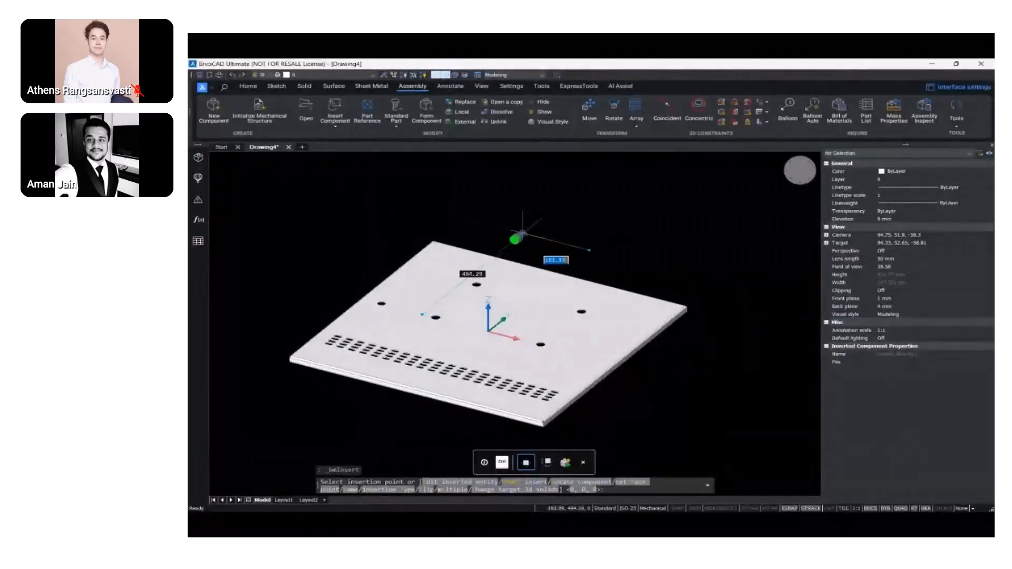
{"action": "scroll", "coordinate": [601, 217], "scroll_direction": "up", "scroll_amount": 5}
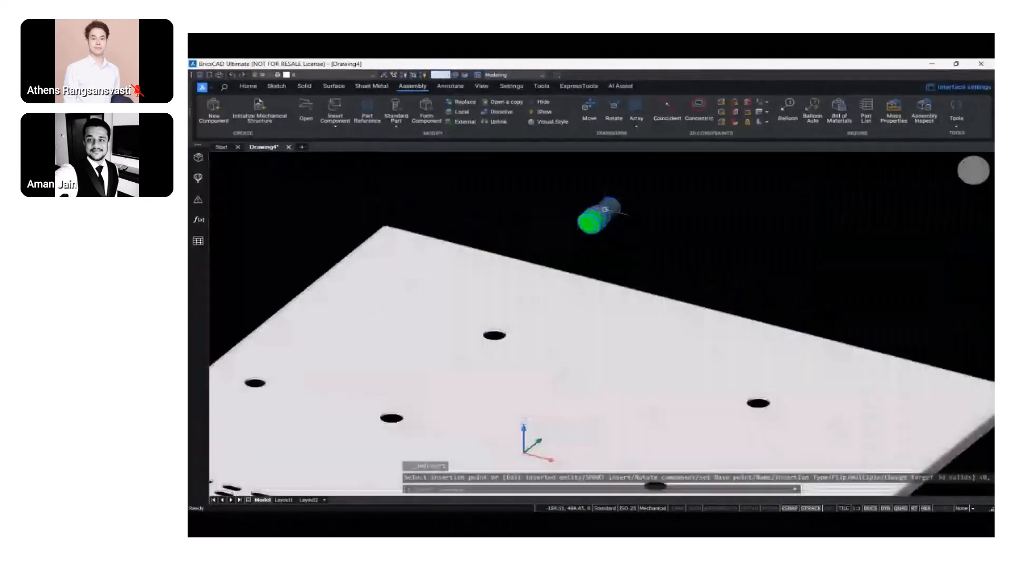
{"action": "right_click", "coordinate": [600, 218]}
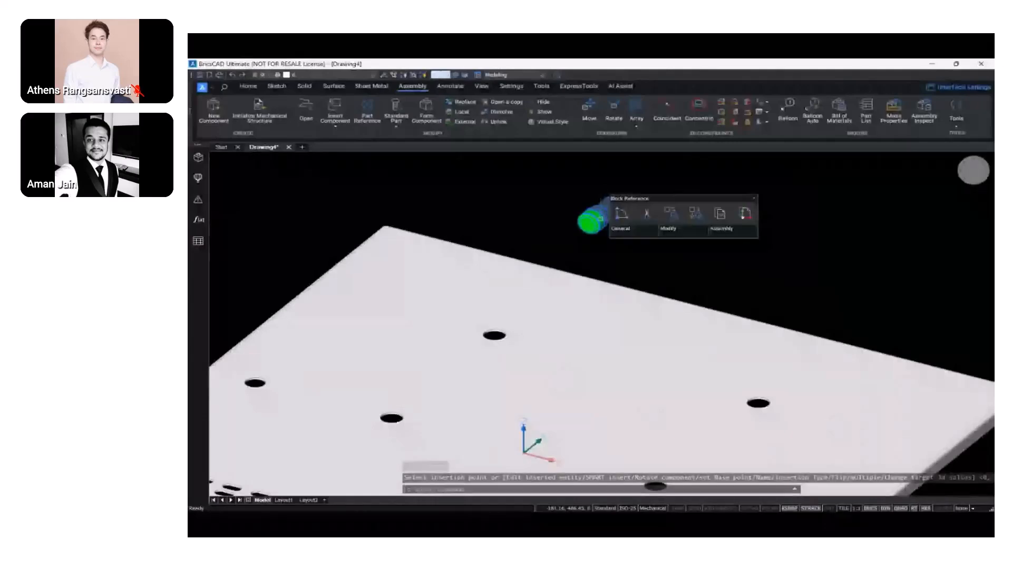
{"action": "scroll", "coordinate": [601, 219], "scroll_direction": "down", "scroll_amount": 5}
{"action": "left_click", "coordinate": [330, 108]}
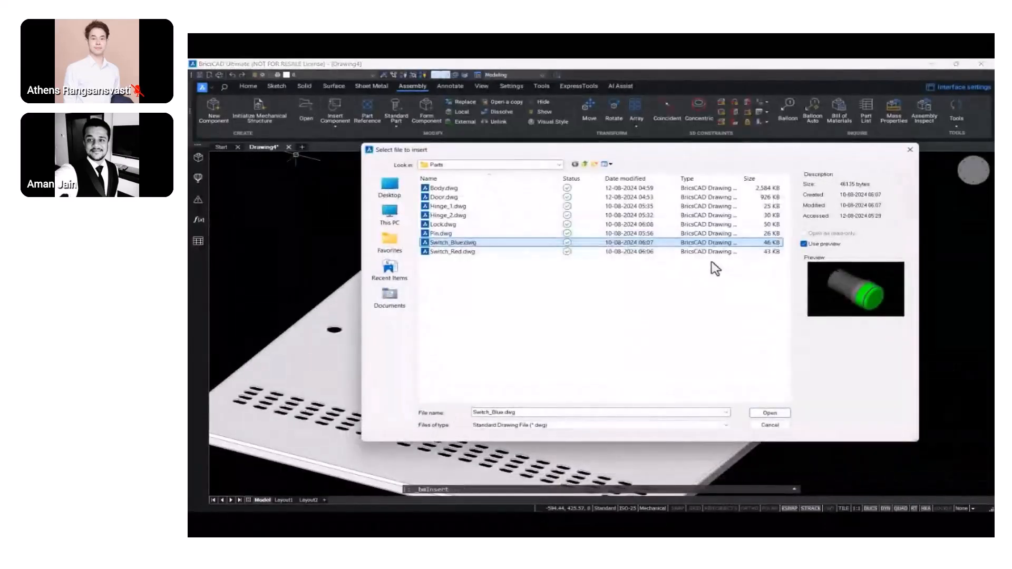
{"action": "left_click", "coordinate": [769, 415]}
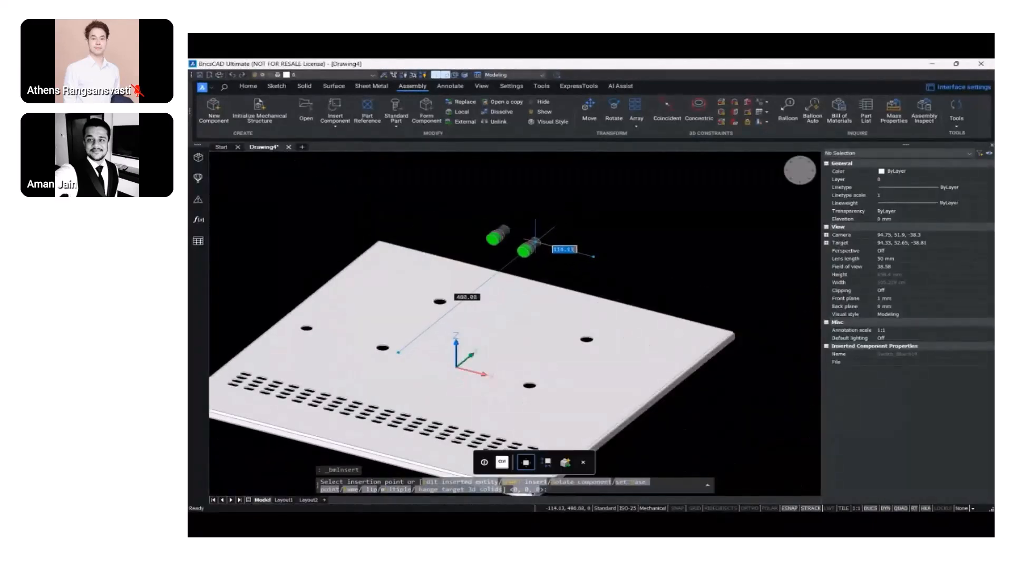
{"action": "left_click", "coordinate": [536, 240]}
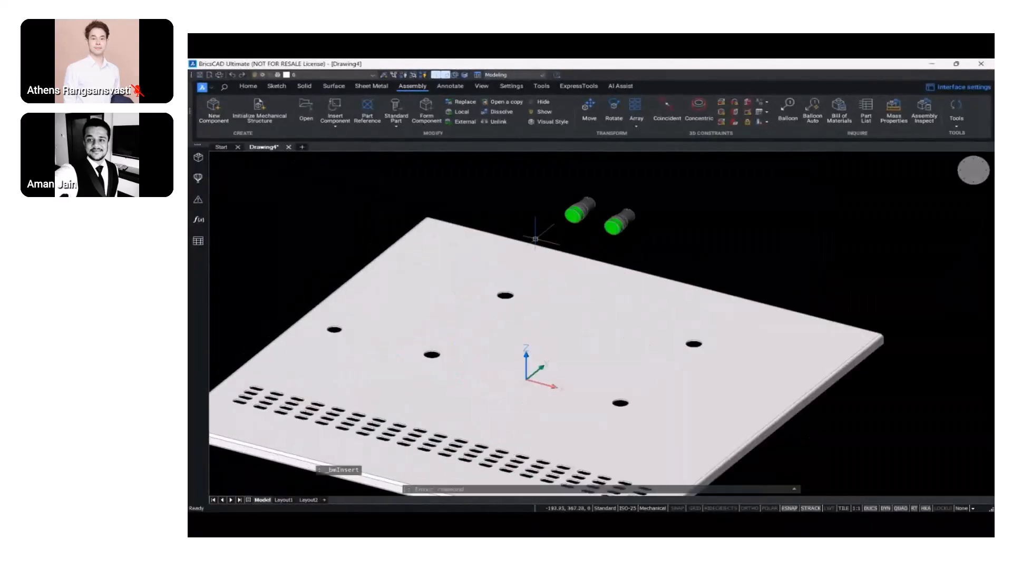
Insert two Switch_Red.dwg components in line beside the two green-capped switches
{"action": "left_click", "coordinate": [330, 104]}
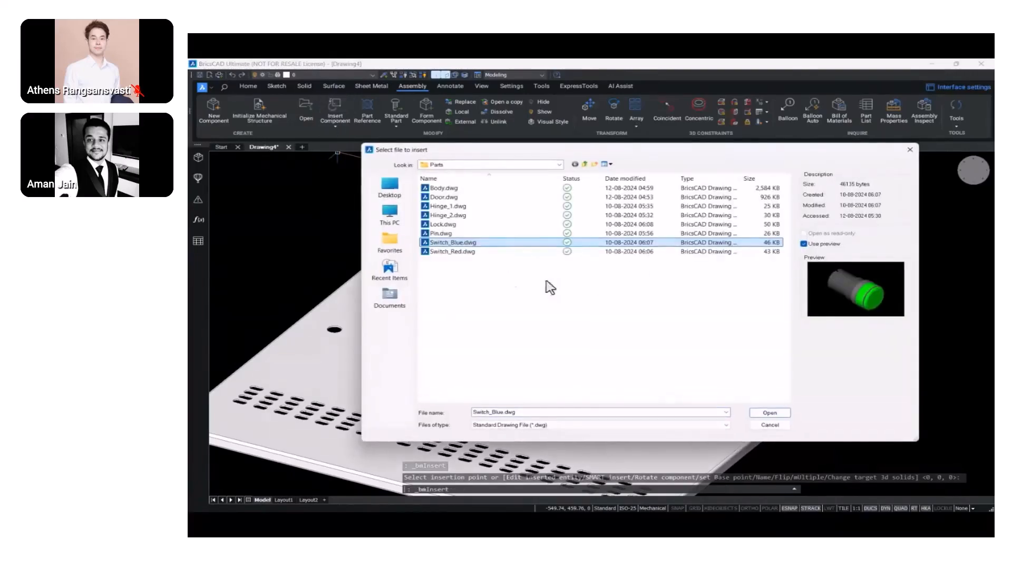
{"action": "left_click", "coordinate": [453, 252]}
{"action": "left_click", "coordinate": [770, 413]}
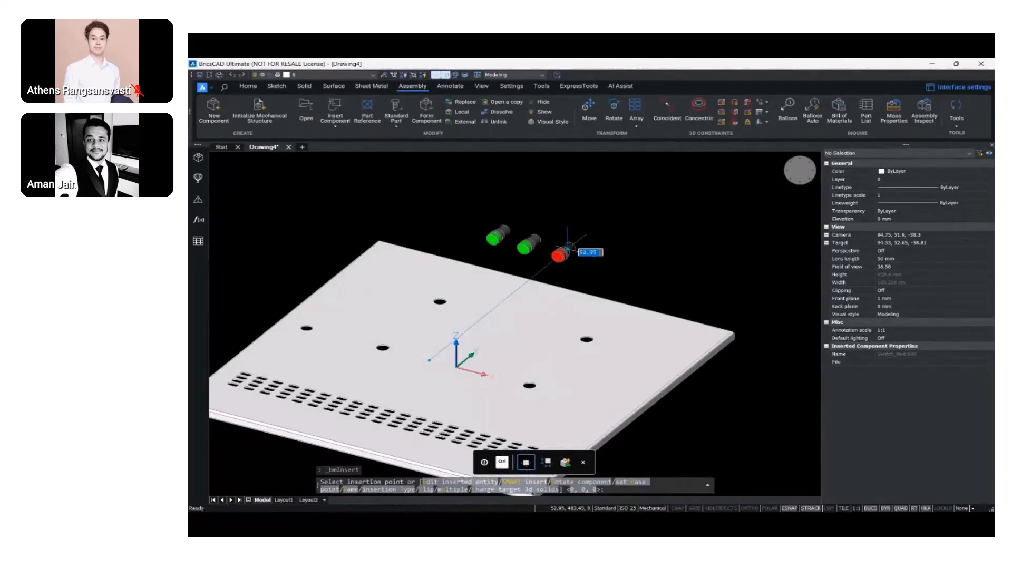
{"action": "left_click", "coordinate": [531, 236]}
{"action": "left_click", "coordinate": [338, 106]}
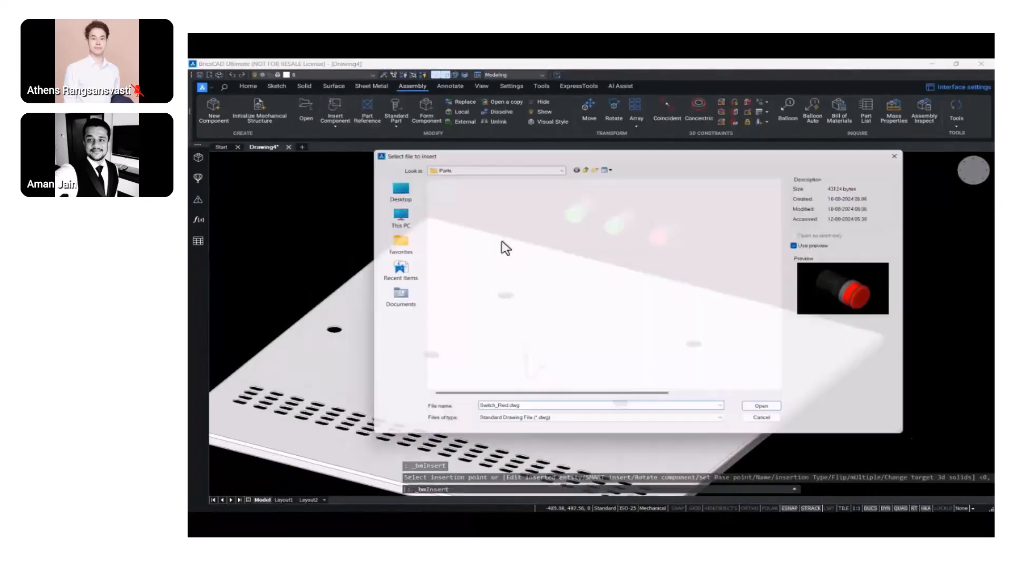
{"action": "left_click", "coordinate": [784, 415]}
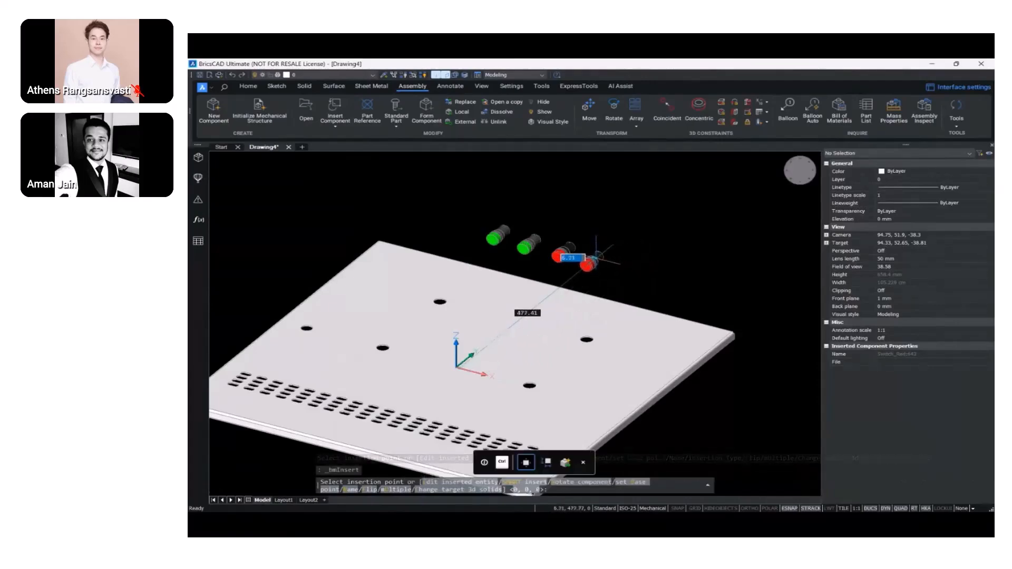
{"action": "left_click", "coordinate": [595, 258]}
{"action": "key", "text": "Escape"}
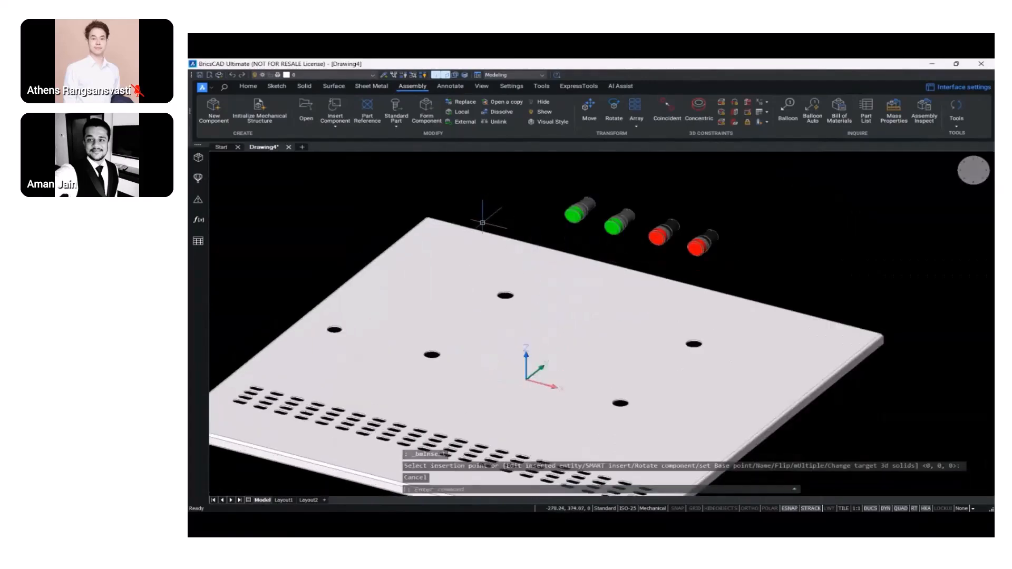
Make the first green switch's cylindrical body concentric with the round hole farthest from the vent slots on the lock-hole side
{"action": "left_click", "coordinate": [697, 108]}
{"action": "middle_click_drag", "start_coordinate": [595, 199], "coordinate": [633, 207], "text": "shift"}
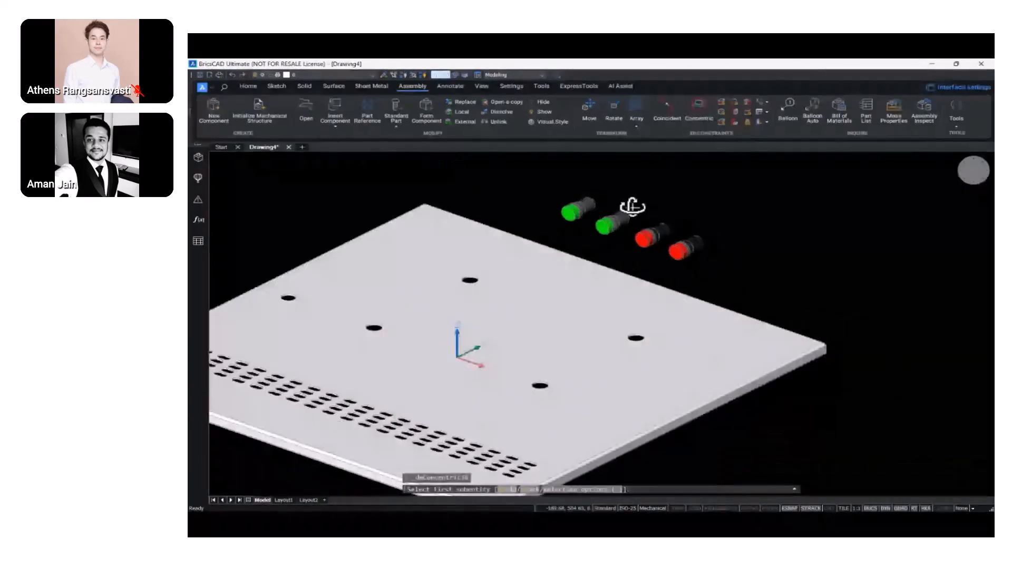
{"action": "scroll", "coordinate": [582, 203], "scroll_direction": "up", "scroll_amount": 3}
{"action": "scroll", "coordinate": [581, 204], "scroll_direction": "up", "scroll_amount": 3}
{"action": "left_click", "coordinate": [598, 211]}
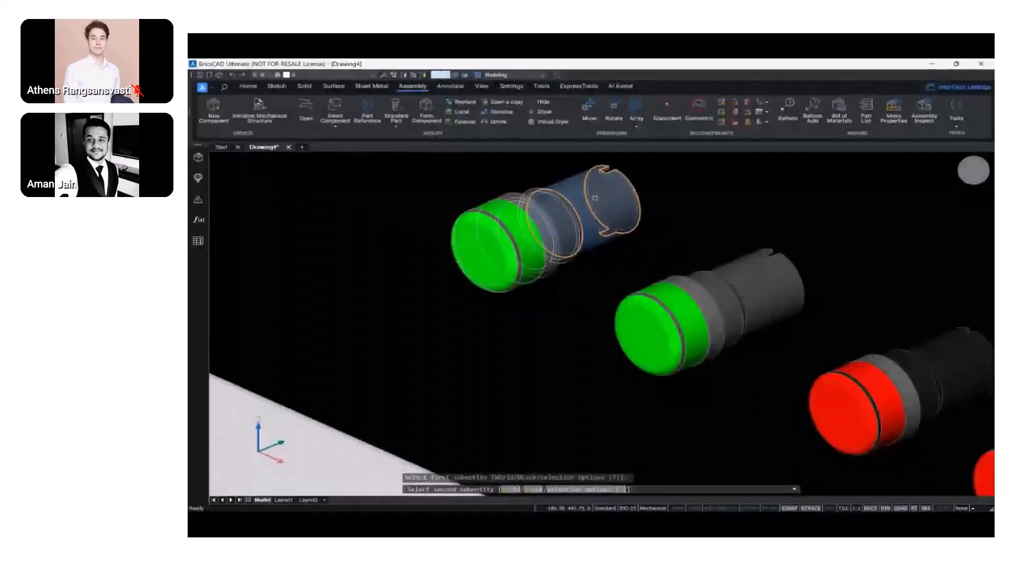
{"action": "scroll", "coordinate": [599, 210], "scroll_direction": "down", "scroll_amount": 1}
{"action": "scroll", "coordinate": [599, 210], "scroll_direction": "down", "scroll_amount": 3}
{"action": "middle_click_drag", "start_coordinate": [600, 210], "coordinate": [559, 295], "text": "shift"}
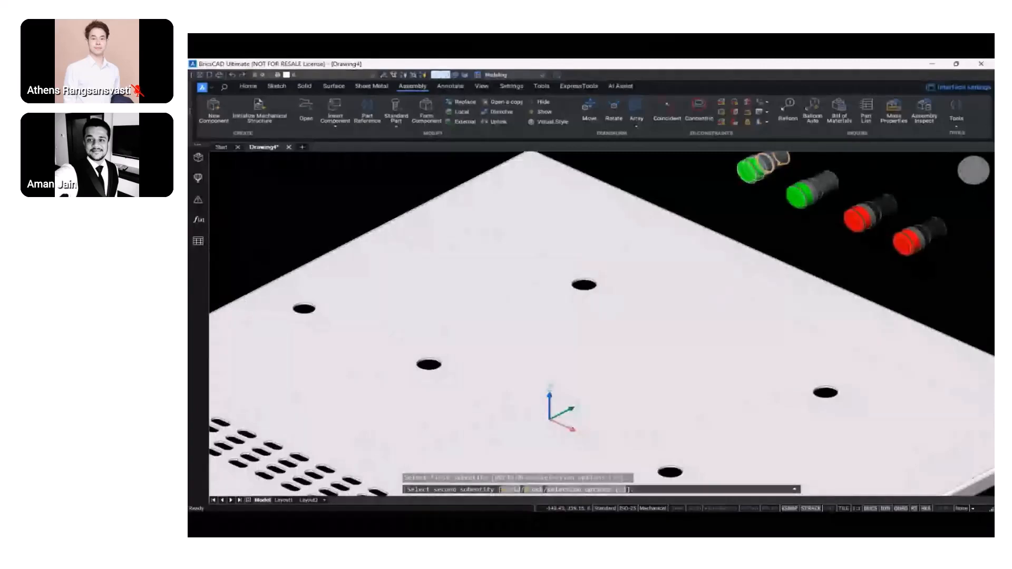
{"action": "scroll", "coordinate": [562, 299], "scroll_direction": "up", "scroll_amount": 4}
{"action": "scroll", "coordinate": [561, 299], "scroll_direction": "up", "scroll_amount": 3}
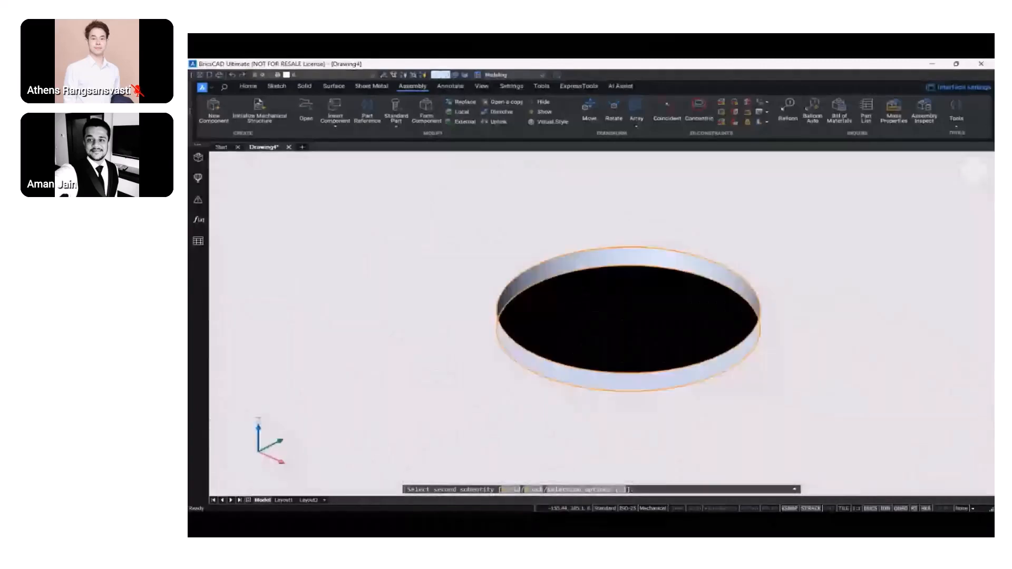
{"action": "left_click", "coordinate": [578, 264]}
{"action": "scroll", "coordinate": [578, 263], "scroll_direction": "down", "scroll_amount": 7}
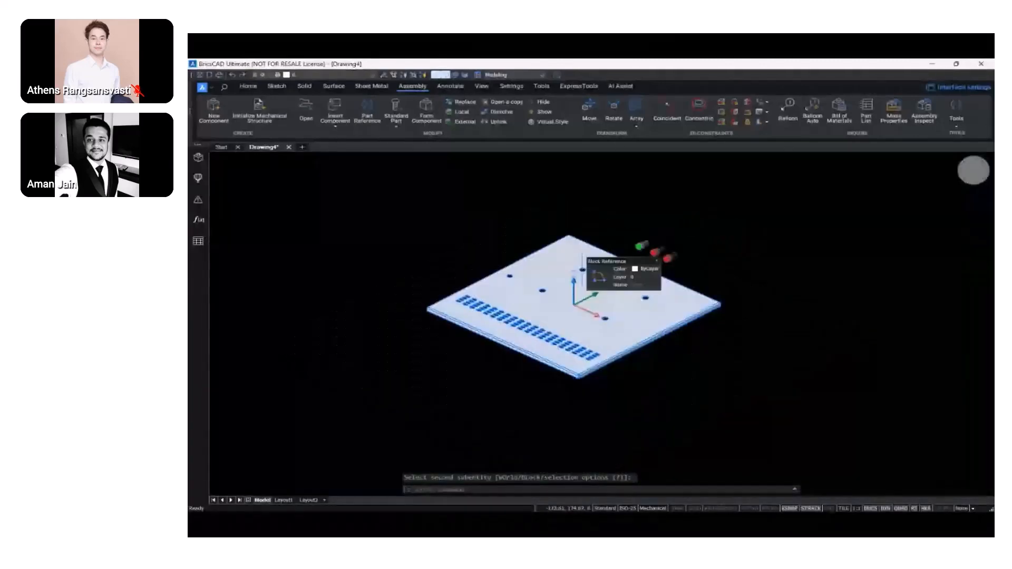
Apply a coincident constraint between the underside of the first green switch's collar and the door panel's outer face
{"action": "middle_click_drag", "start_coordinate": [579, 264], "coordinate": [592, 260], "text": "shift"}
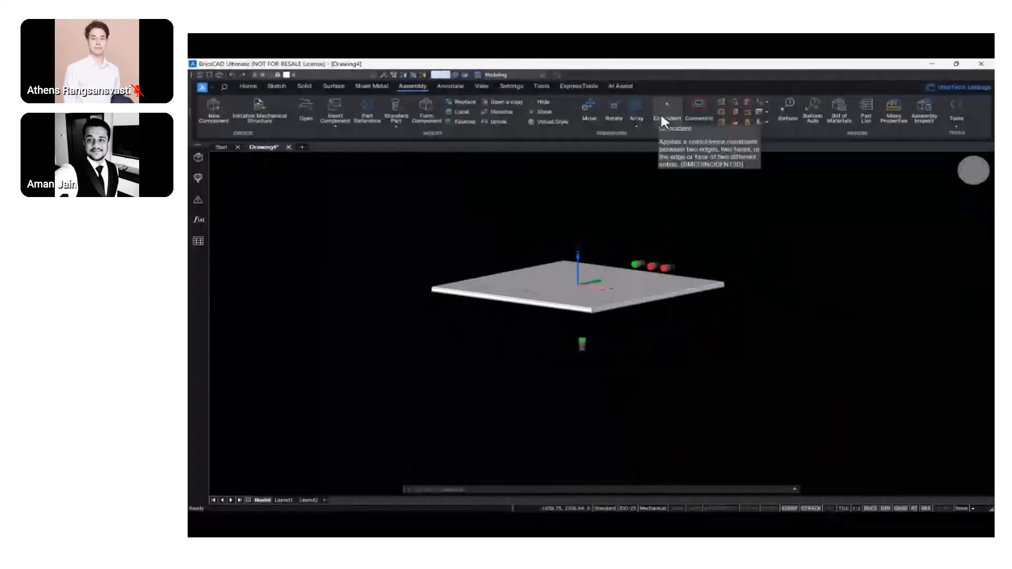
{"action": "left_click", "coordinate": [660, 112]}
{"action": "middle_click_drag", "start_coordinate": [606, 327], "coordinate": [576, 367], "text": "shift"}
{"action": "scroll", "coordinate": [576, 366], "scroll_direction": "up", "scroll_amount": 10}
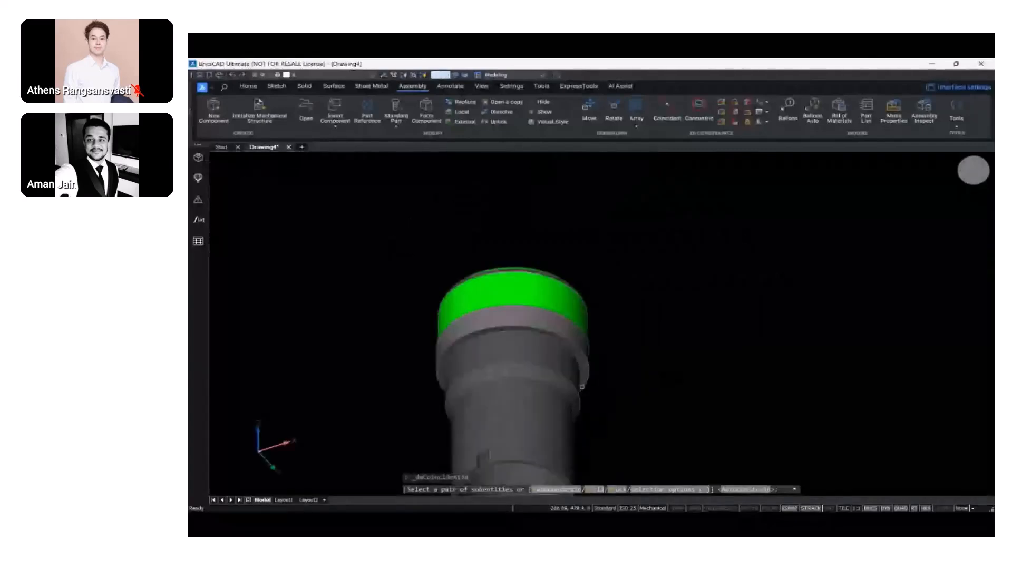
{"action": "left_click", "coordinate": [588, 360]}
{"action": "scroll", "coordinate": [588, 360], "scroll_direction": "down", "scroll_amount": 10}
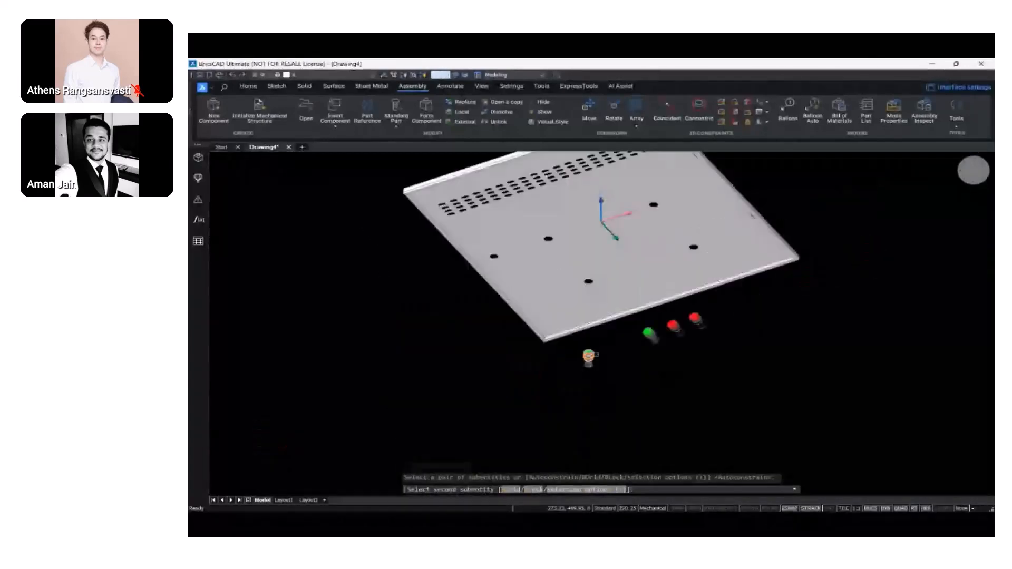
{"action": "middle_click_drag", "start_coordinate": [589, 356], "coordinate": [685, 392], "text": "shift"}
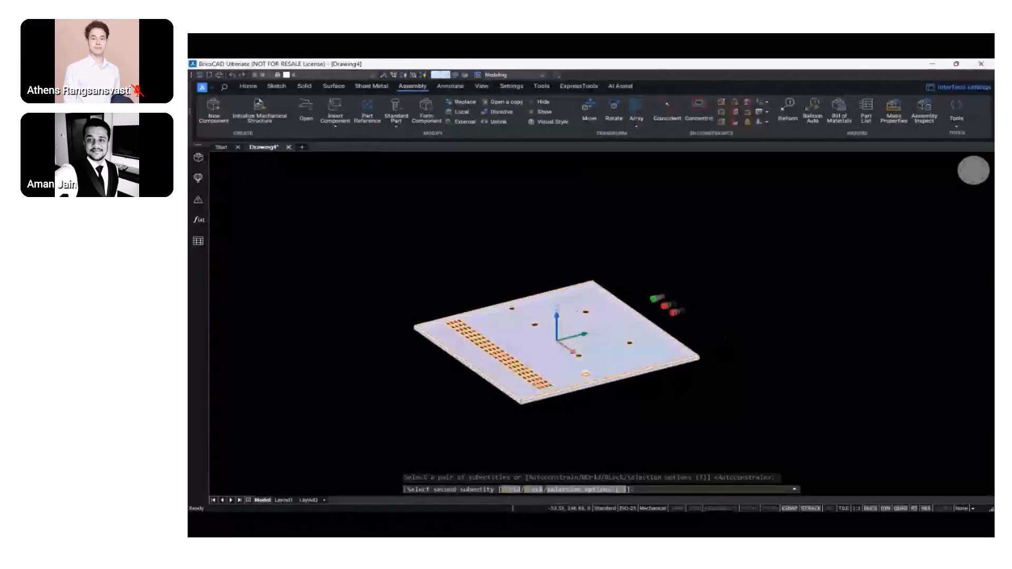
{"action": "scroll", "coordinate": [649, 303], "scroll_direction": "up", "scroll_amount": 10}
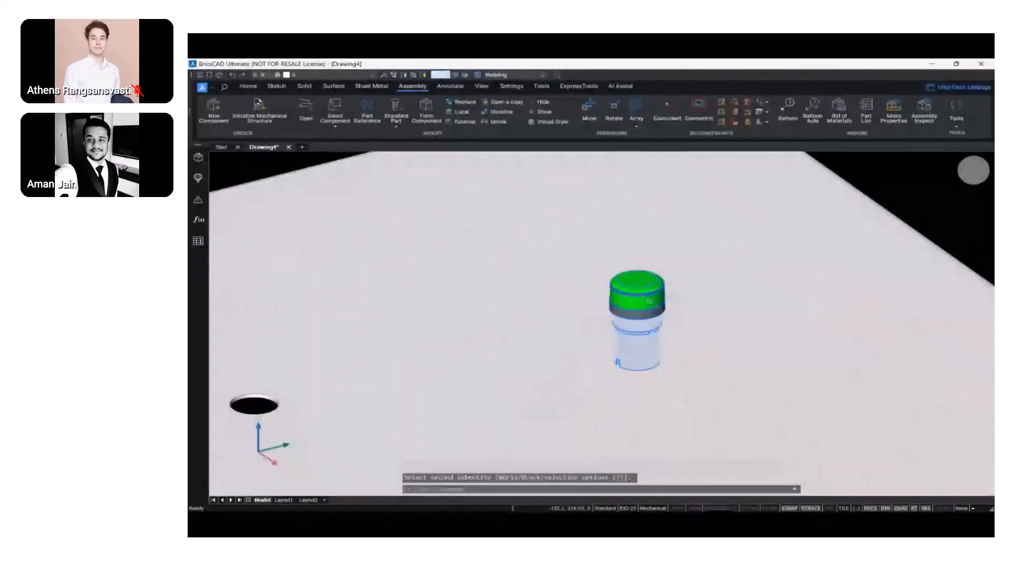
{"action": "scroll", "coordinate": [640, 341], "scroll_direction": "down", "scroll_amount": 6}
{"action": "middle_click_drag", "start_coordinate": [640, 342], "coordinate": [618, 358], "text": "shift"}
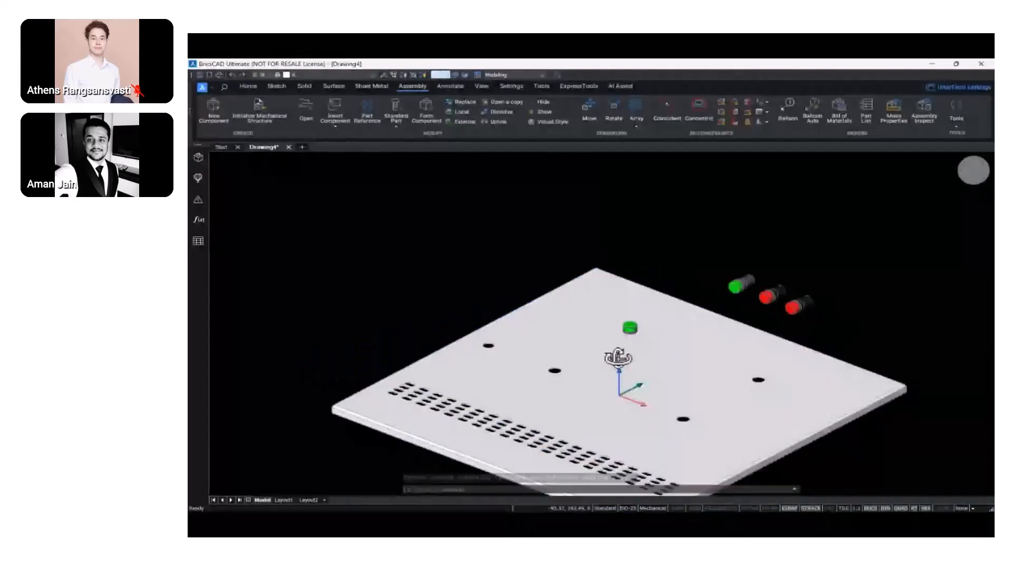
Make the second green switch's cylindrical body concentric with the hole between the first mounted switch and the vent slots
{"action": "left_click", "coordinate": [699, 108]}
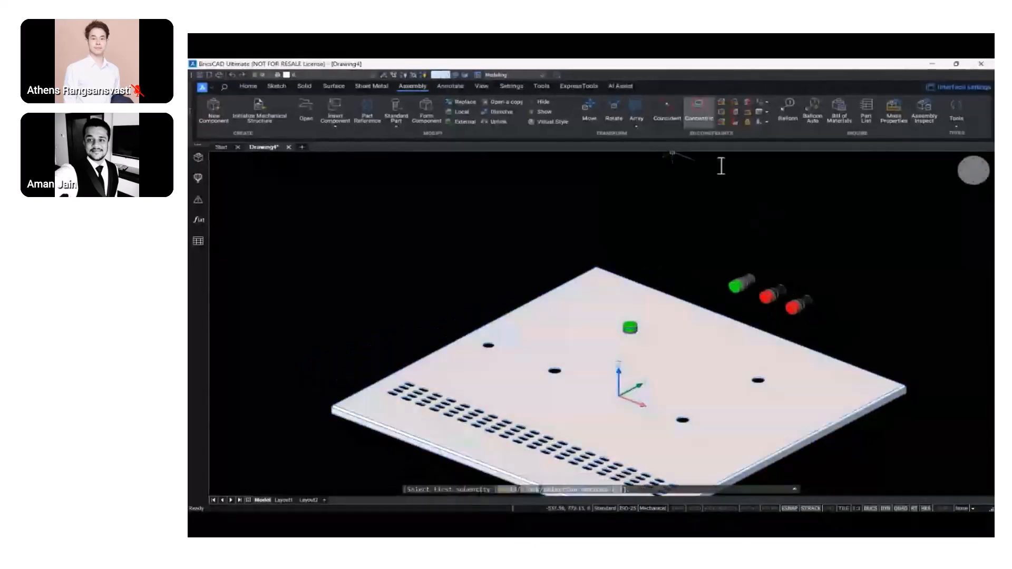
{"action": "scroll", "coordinate": [703, 261], "scroll_direction": "up", "scroll_amount": 6}
{"action": "left_click", "coordinate": [703, 261]}
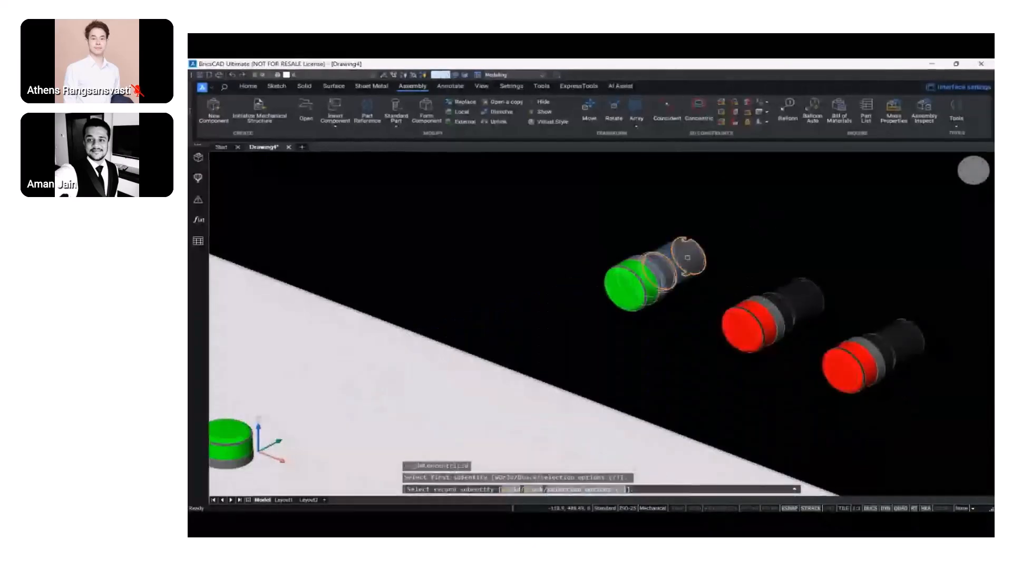
{"action": "scroll", "coordinate": [702, 261], "scroll_direction": "down", "scroll_amount": 6}
{"action": "scroll", "coordinate": [654, 340], "scroll_direction": "up", "scroll_amount": 8}
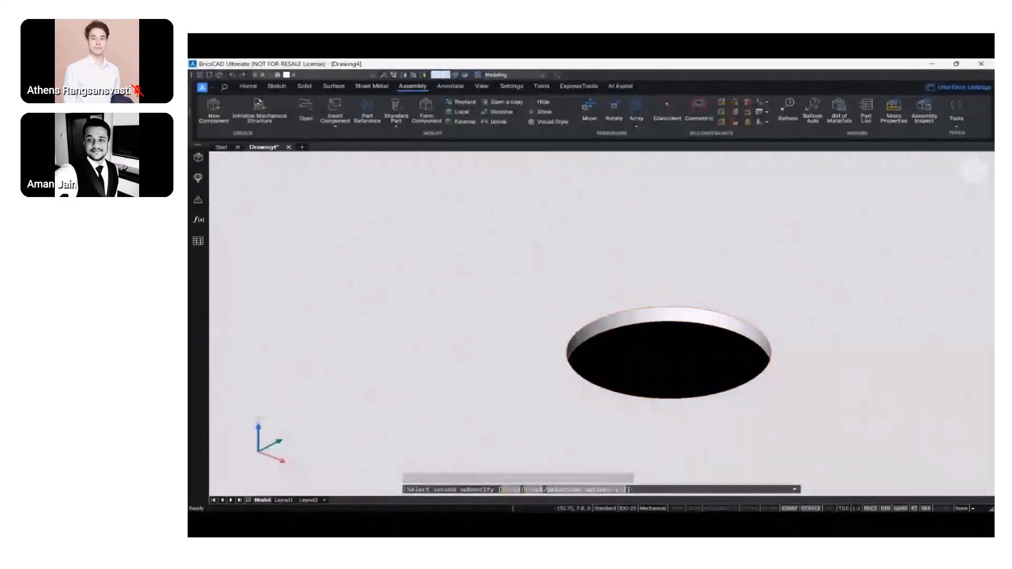
{"action": "left_click", "coordinate": [658, 327]}
{"action": "scroll", "coordinate": [656, 326], "scroll_direction": "down", "scroll_amount": 7}
{"action": "scroll", "coordinate": [653, 326], "scroll_direction": "down", "scroll_amount": 5}
{"action": "middle_click_drag", "start_coordinate": [664, 339], "coordinate": [597, 325]}
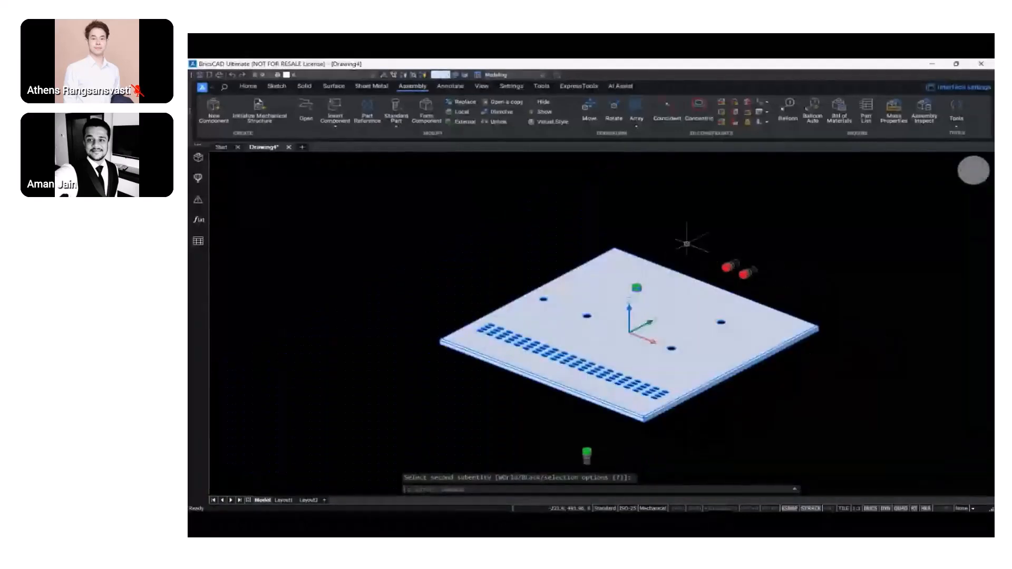
Apply a coincident constraint between the underside of the second green switch's collar and the door panel's outer face
{"action": "left_click", "coordinate": [669, 111]}
{"action": "middle_click_drag", "start_coordinate": [610, 461], "coordinate": [591, 470]}
{"action": "scroll", "coordinate": [591, 469], "scroll_direction": "up", "scroll_amount": 6}
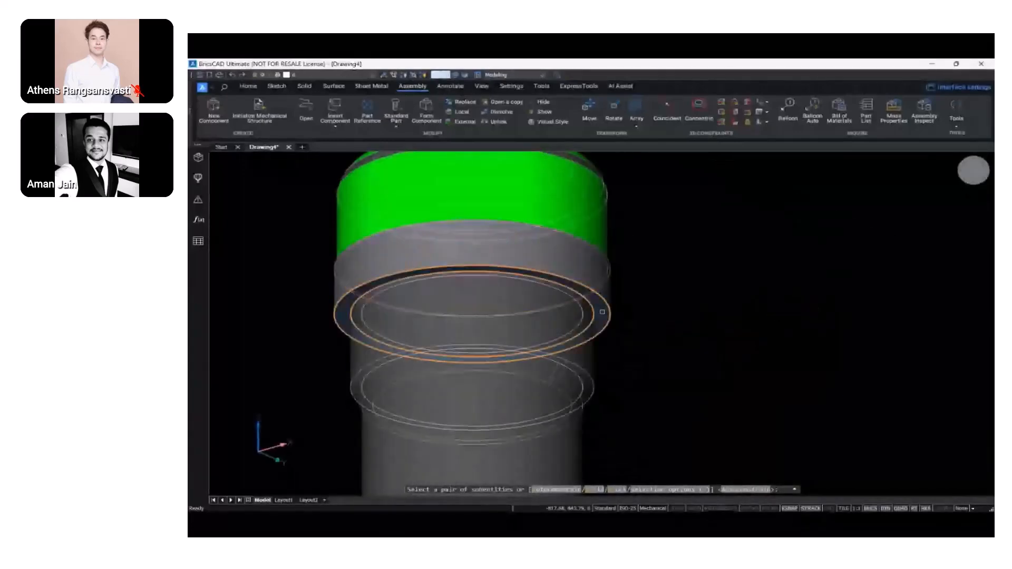
{"action": "left_click", "coordinate": [602, 312]}
{"action": "scroll", "coordinate": [602, 312], "scroll_direction": "down", "scroll_amount": 8}
{"action": "middle_click_drag", "start_coordinate": [634, 305], "coordinate": [666, 231], "text": "shift"}
{"action": "left_click", "coordinate": [633, 266]}
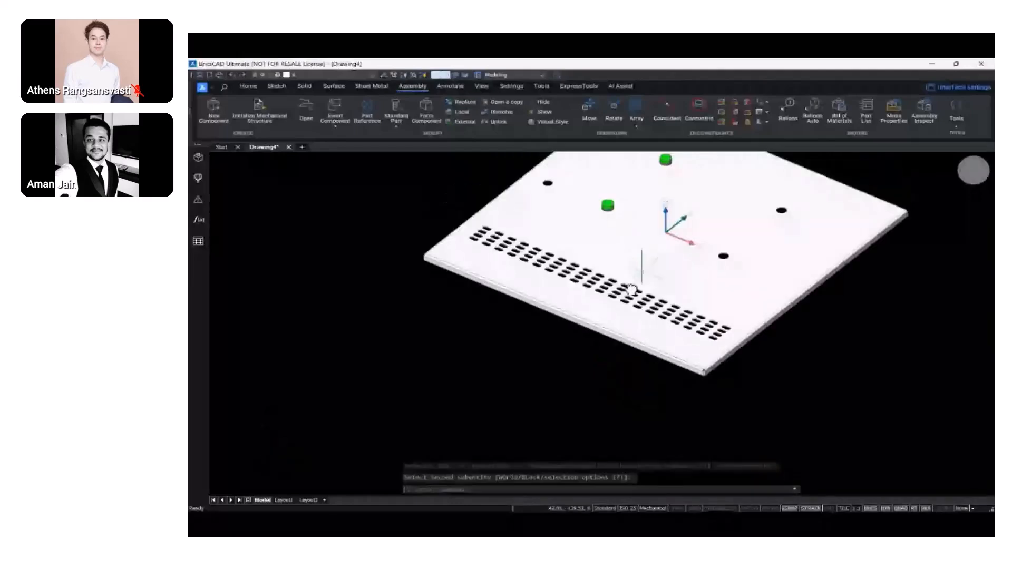
Make the first red switch's cylindrical body concentric with the empty round hole farthest from the vent slots, opposite the green switches
{"action": "middle_click_drag", "start_coordinate": [648, 278], "coordinate": [490, 373]}
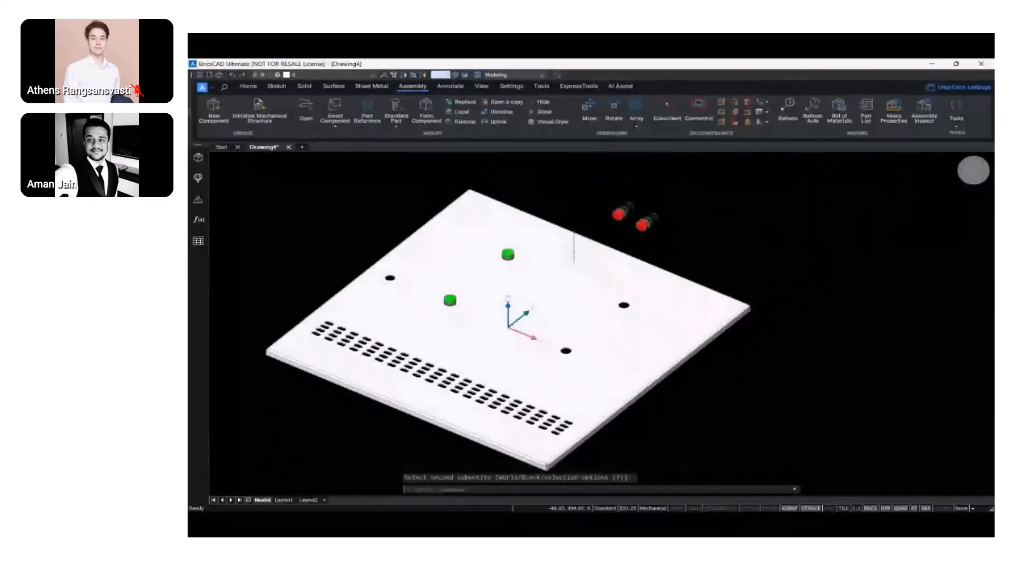
{"action": "left_click", "coordinate": [698, 108]}
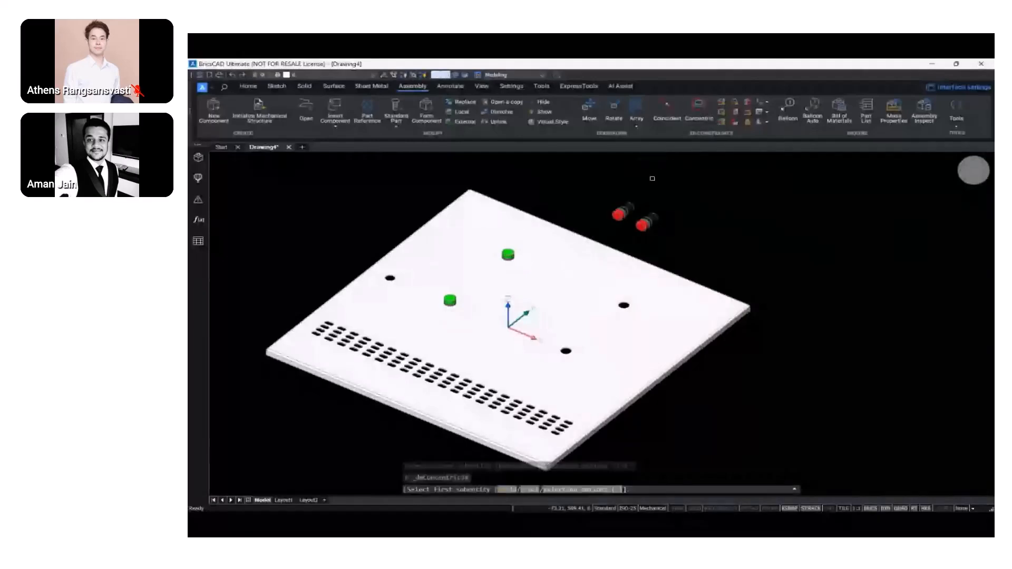
{"action": "scroll", "coordinate": [652, 179], "scroll_direction": "up", "scroll_amount": 5}
{"action": "left_click", "coordinate": [619, 214]}
{"action": "scroll", "coordinate": [637, 292], "scroll_direction": "down", "scroll_amount": 5}
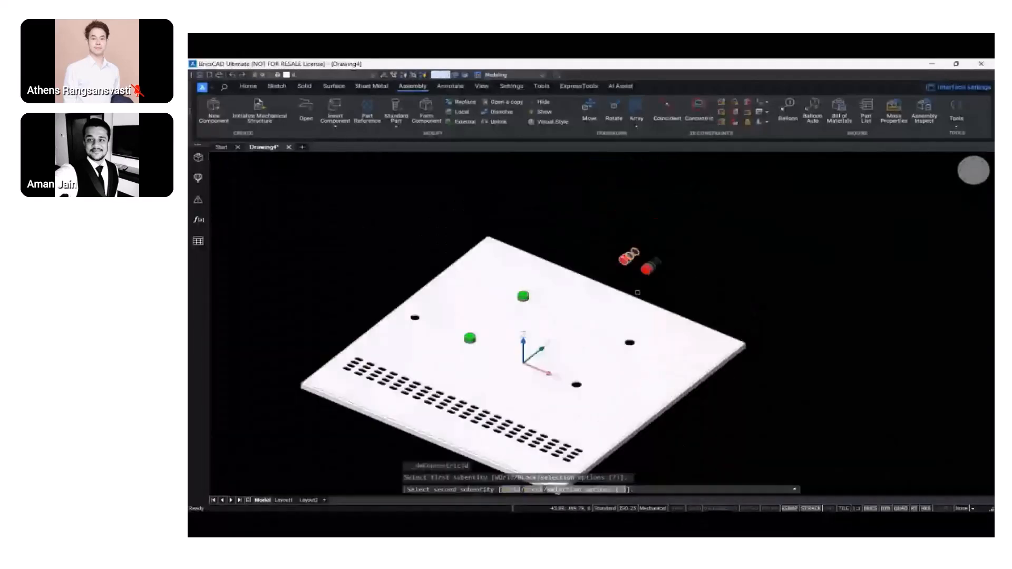
{"action": "scroll", "coordinate": [627, 337], "scroll_direction": "up", "scroll_amount": 3}
{"action": "scroll", "coordinate": [637, 343], "scroll_direction": "up", "scroll_amount": 5}
{"action": "left_click", "coordinate": [637, 343]}
{"action": "scroll", "coordinate": [637, 344], "scroll_direction": "down", "scroll_amount": 8}
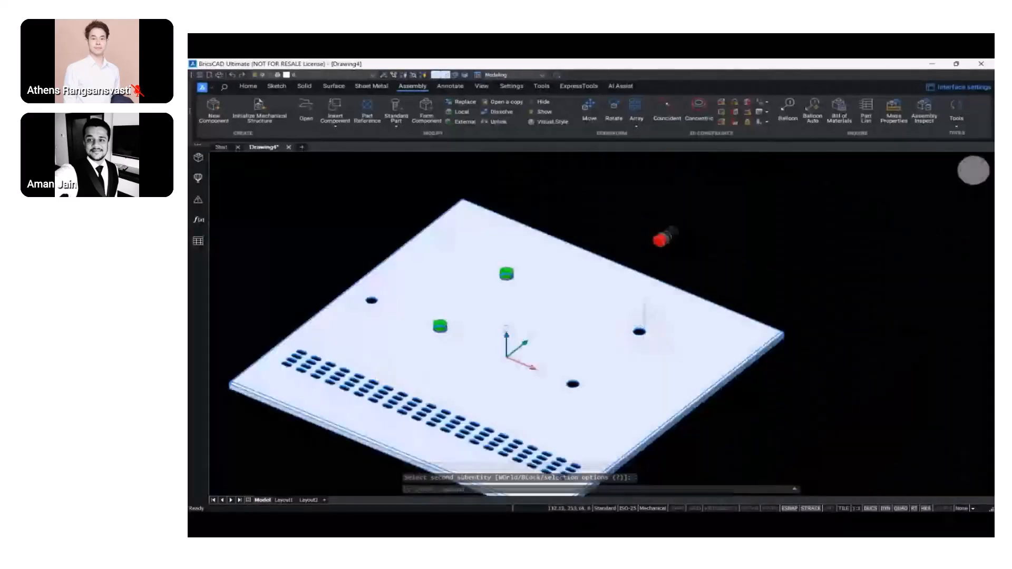
Make the second red switch's cylindrical body concentric with the empty hole between the first red switch's hole and the vent slots
{"action": "key", "text": "Return"}
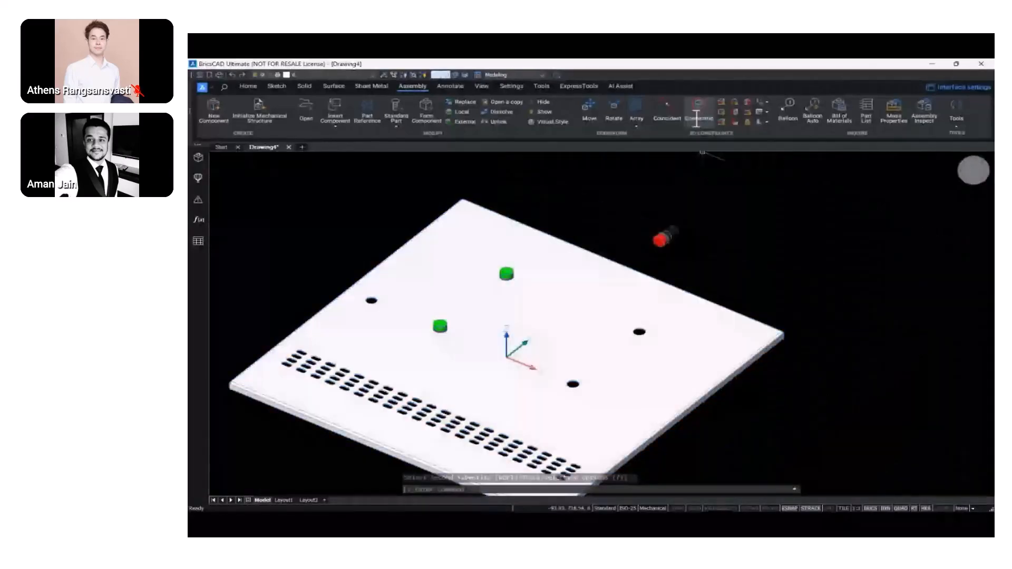
{"action": "scroll", "coordinate": [681, 223], "scroll_direction": "up", "scroll_amount": 5}
{"action": "scroll", "coordinate": [681, 223], "scroll_direction": "up", "scroll_amount": 3}
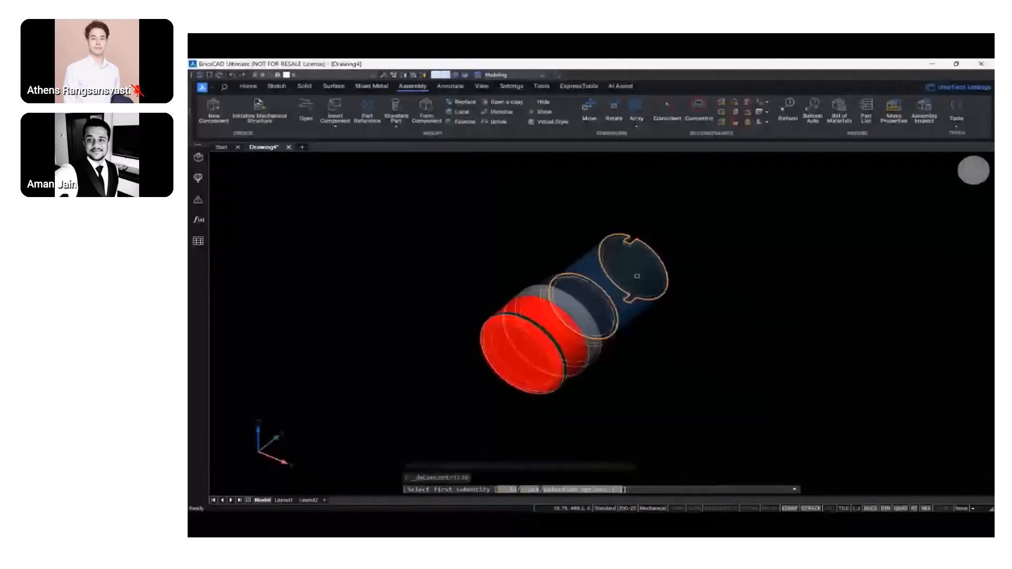
{"action": "left_click", "coordinate": [637, 276]}
{"action": "scroll", "coordinate": [637, 277], "scroll_direction": "down", "scroll_amount": 12}
{"action": "scroll", "coordinate": [569, 372], "scroll_direction": "up", "scroll_amount": 6}
{"action": "middle_click_drag", "start_coordinate": [608, 349], "coordinate": [682, 259]}
{"action": "scroll", "coordinate": [625, 343], "scroll_direction": "up", "scroll_amount": 8}
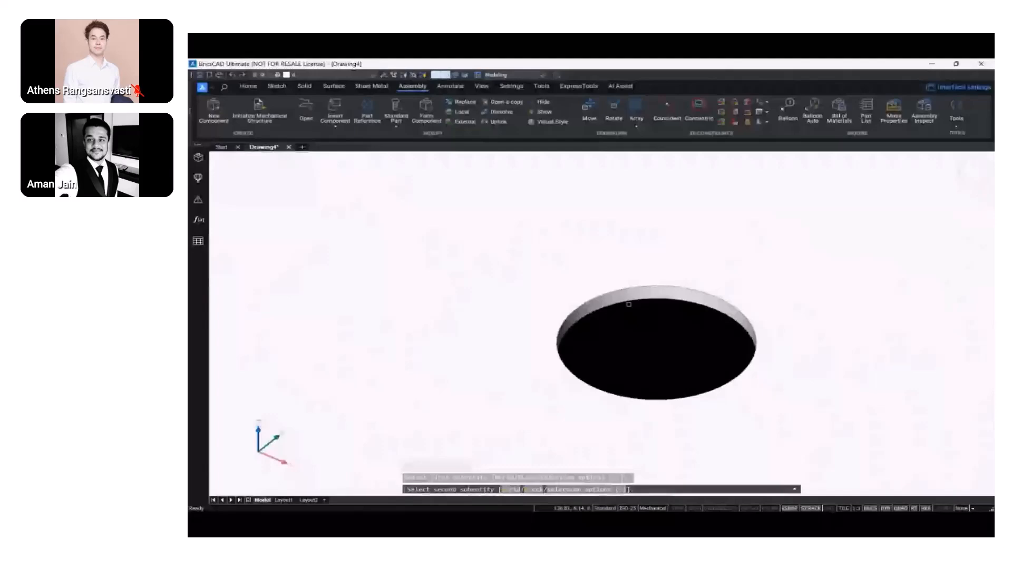
{"action": "scroll", "coordinate": [629, 304], "scroll_direction": "up", "scroll_amount": 5}
{"action": "scroll", "coordinate": [636, 300], "scroll_direction": "down", "scroll_amount": 10}
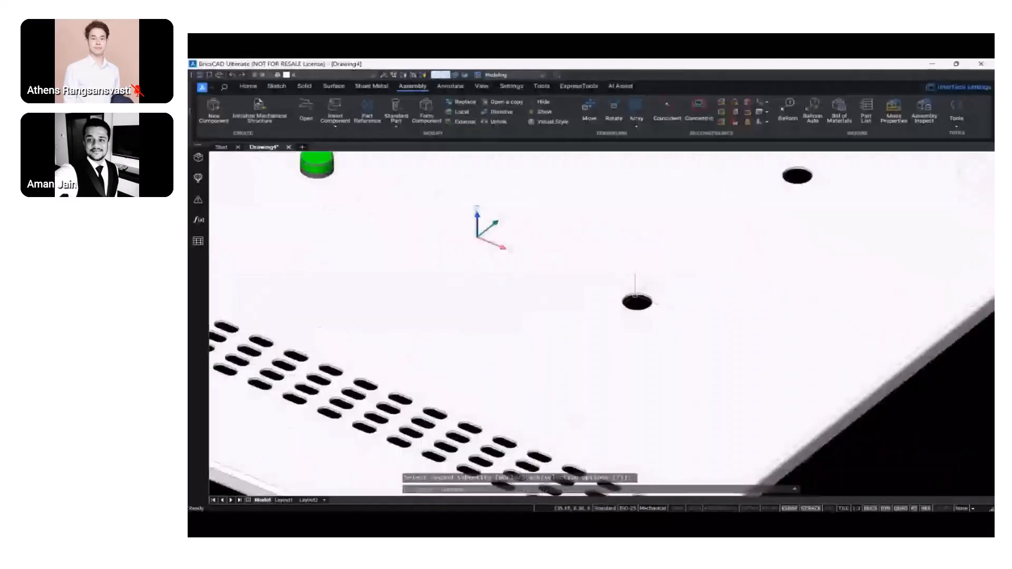
{"action": "scroll", "coordinate": [637, 300], "scroll_direction": "down", "scroll_amount": 3}
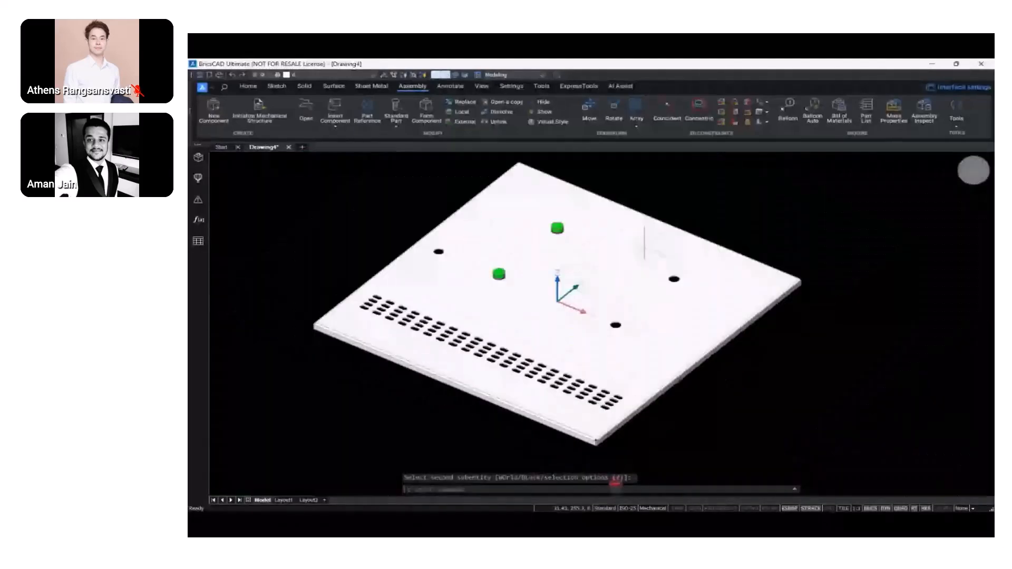
Apply a coincident constraint between the collar underside of the red switch farther from the vent slots and the door panel's outer face
{"action": "left_click", "coordinate": [665, 117]}
{"action": "middle_click_drag", "start_coordinate": [663, 367], "coordinate": [714, 387], "text": "shift"}
{"action": "scroll", "coordinate": [723, 377], "scroll_direction": "up", "scroll_amount": 5}
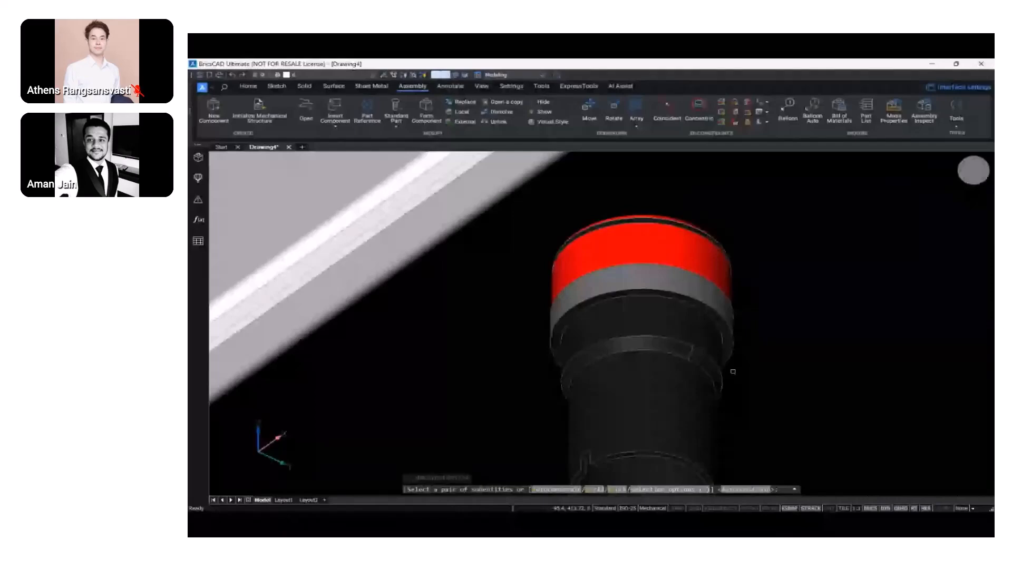
{"action": "scroll", "coordinate": [732, 372], "scroll_direction": "up", "scroll_amount": 2}
{"action": "left_click", "coordinate": [729, 333]}
{"action": "scroll", "coordinate": [731, 332], "scroll_direction": "down", "scroll_amount": 7}
{"action": "middle_click_drag", "start_coordinate": [733, 333], "coordinate": [675, 379], "text": "shift"}
{"action": "left_click", "coordinate": [728, 391]}
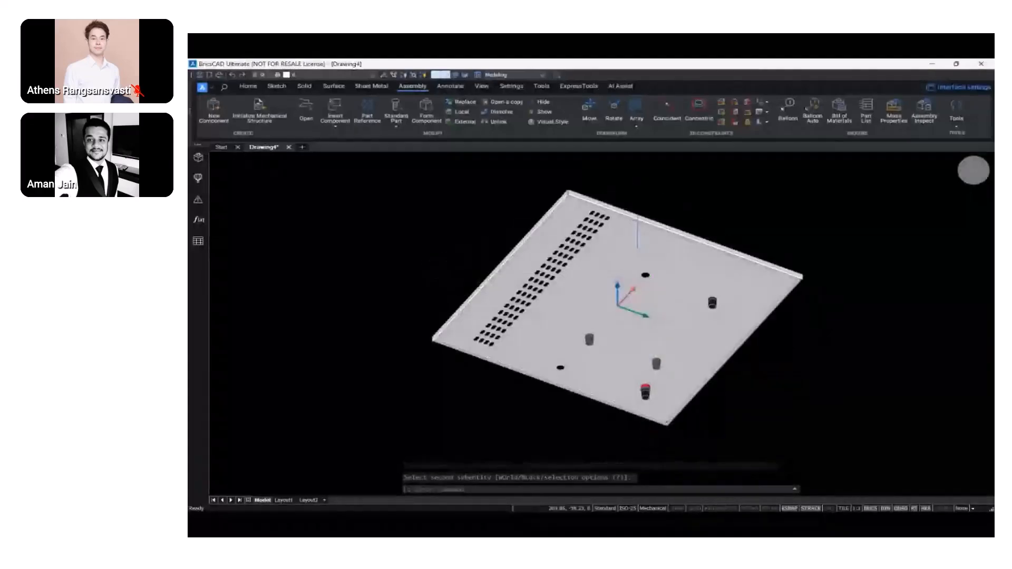
Apply a coincident constraint between the collar underside of the red switch nearer the vent slots and the door panel's outer face
{"action": "left_click", "coordinate": [667, 112]}
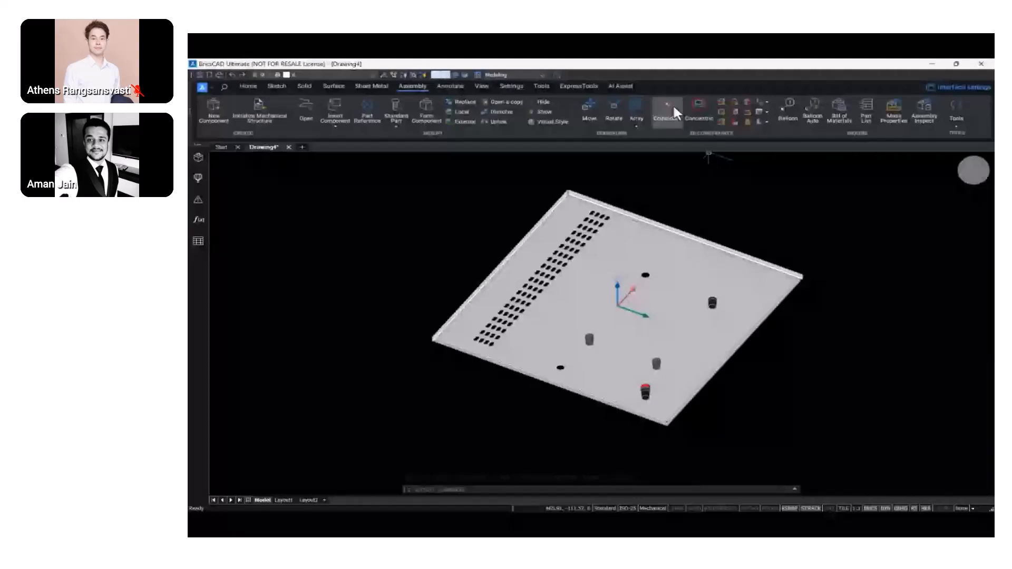
{"action": "scroll", "coordinate": [633, 388], "scroll_direction": "up", "scroll_amount": 10}
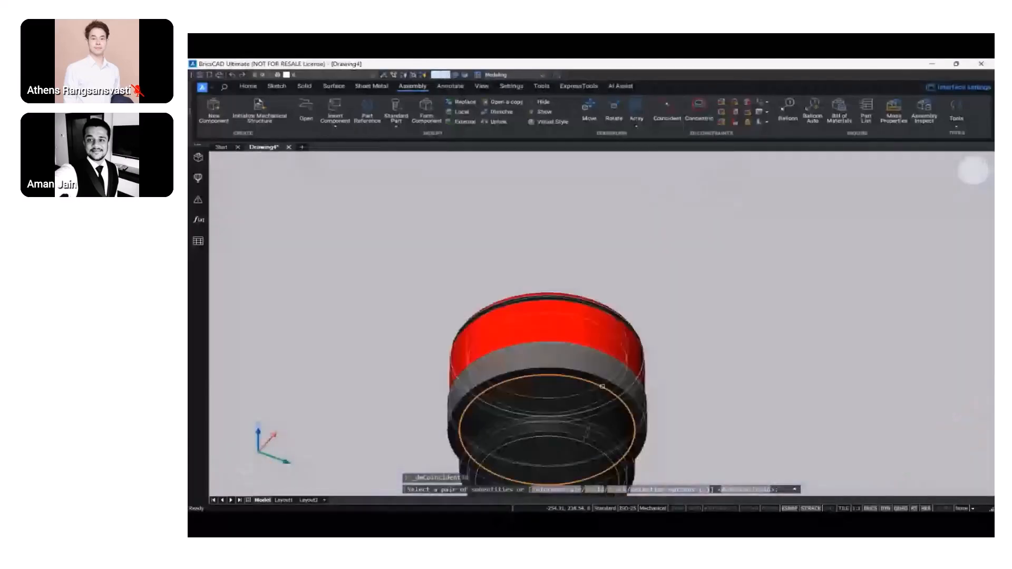
{"action": "scroll", "coordinate": [637, 419], "scroll_direction": "up", "scroll_amount": 3}
{"action": "left_click", "coordinate": [638, 419]}
{"action": "scroll", "coordinate": [638, 419], "scroll_direction": "down", "scroll_amount": 12}
{"action": "middle_click_drag", "start_coordinate": [639, 419], "coordinate": [660, 464], "text": "shift"}
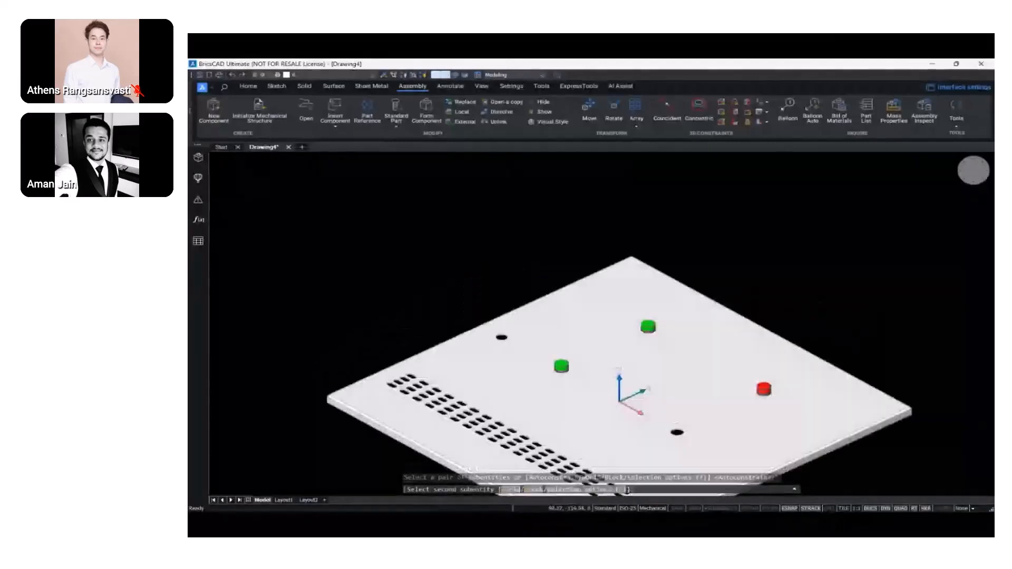
{"action": "scroll", "coordinate": [622, 431], "scroll_direction": "down", "scroll_amount": 3}
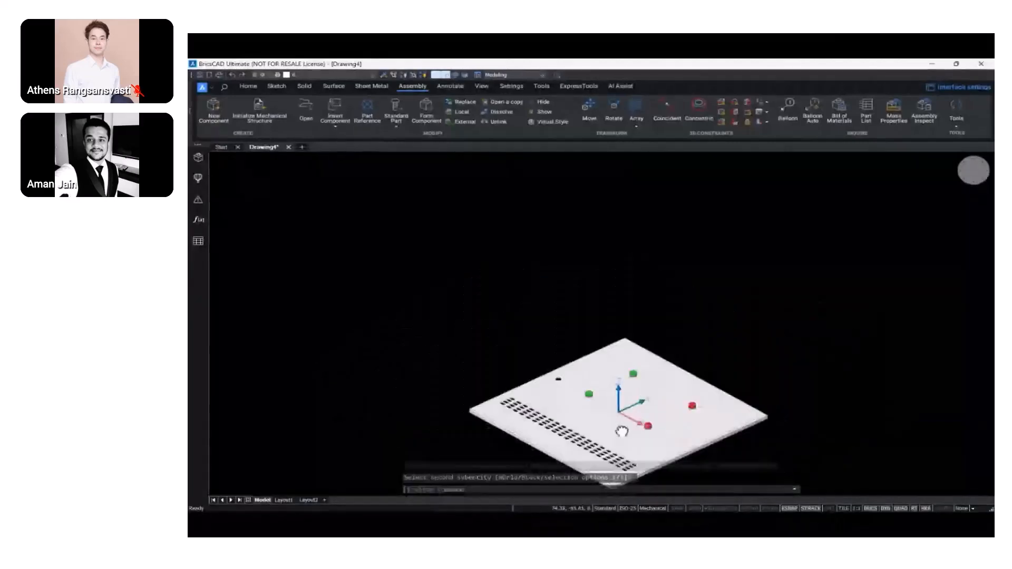
Insert a Lock.dwg component in empty space beside the door panel's edge near the lock hole
{"action": "scroll", "coordinate": [622, 431], "scroll_direction": "up", "scroll_amount": 2}
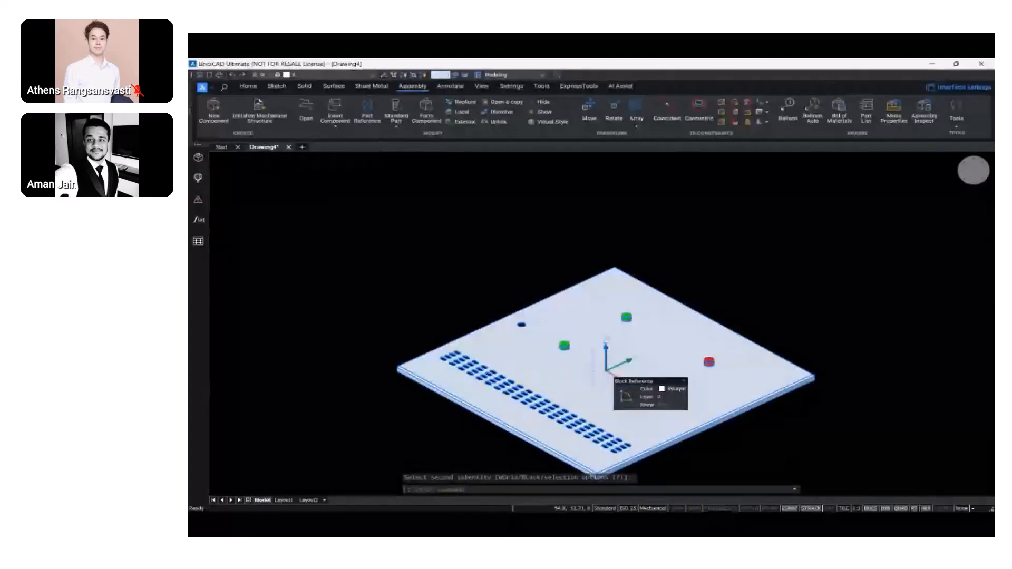
{"action": "left_click", "coordinate": [347, 109]}
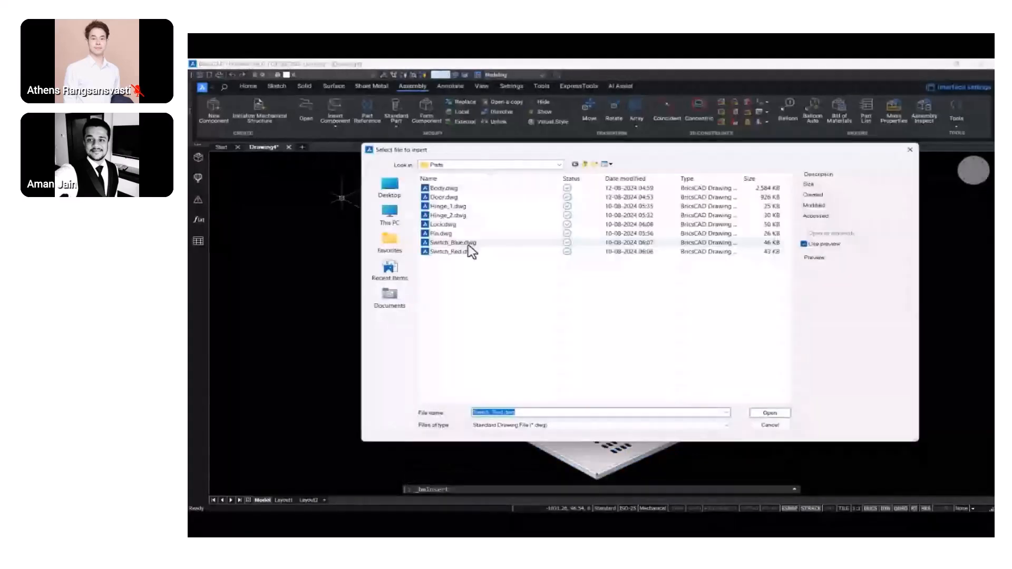
{"action": "left_click", "coordinate": [453, 224]}
{"action": "left_click", "coordinate": [769, 414]}
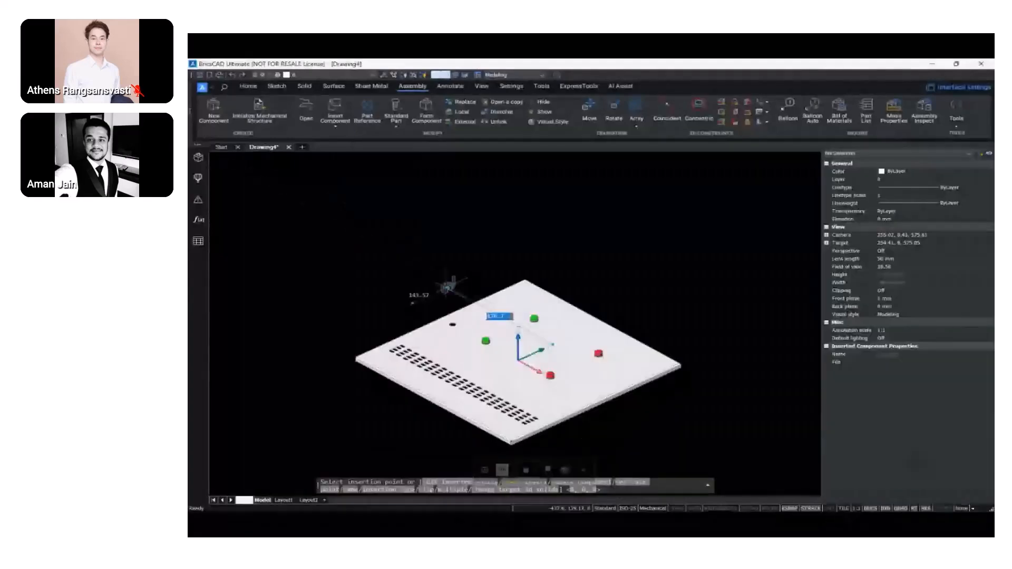
{"action": "left_click", "coordinate": [435, 295]}
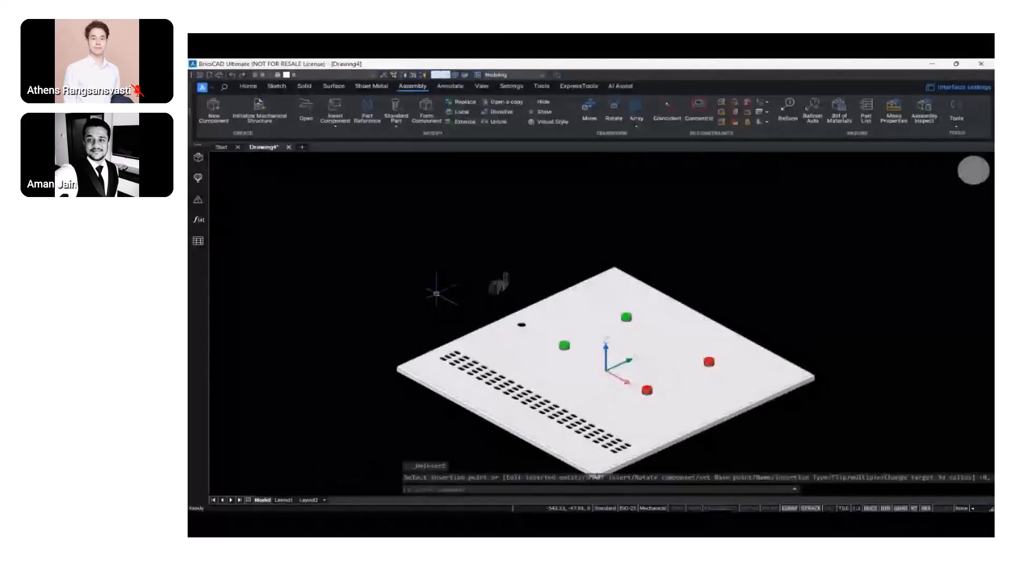
Make the lock's cylindrical body concentric with the remaining round lock hole near the end of the vent slots
{"action": "scroll", "coordinate": [501, 288], "scroll_direction": "up", "scroll_amount": 5}
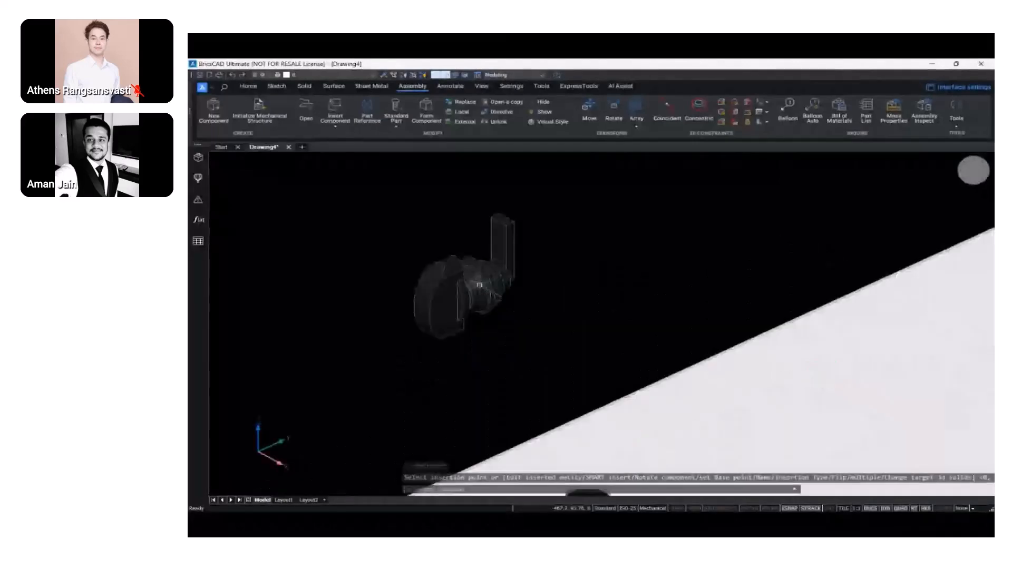
{"action": "left_click", "coordinate": [664, 103]}
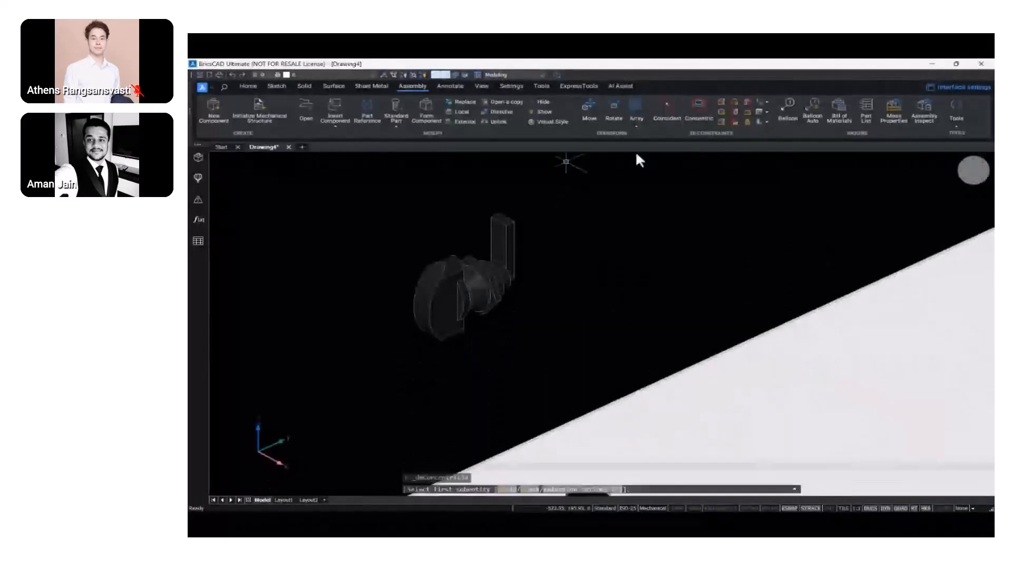
{"action": "scroll", "coordinate": [499, 284], "scroll_direction": "up", "scroll_amount": 5}
{"action": "left_click", "coordinate": [493, 289]}
{"action": "scroll", "coordinate": [527, 293], "scroll_direction": "down", "scroll_amount": 6}
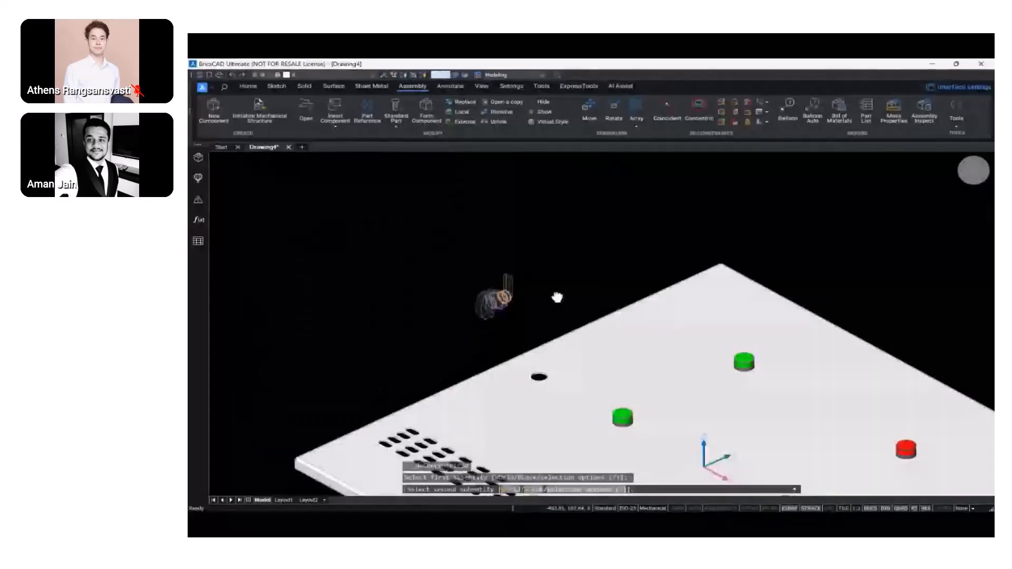
{"action": "scroll", "coordinate": [558, 343], "scroll_direction": "up", "scroll_amount": 8}
{"action": "scroll", "coordinate": [557, 343], "scroll_direction": "up", "scroll_amount": 5}
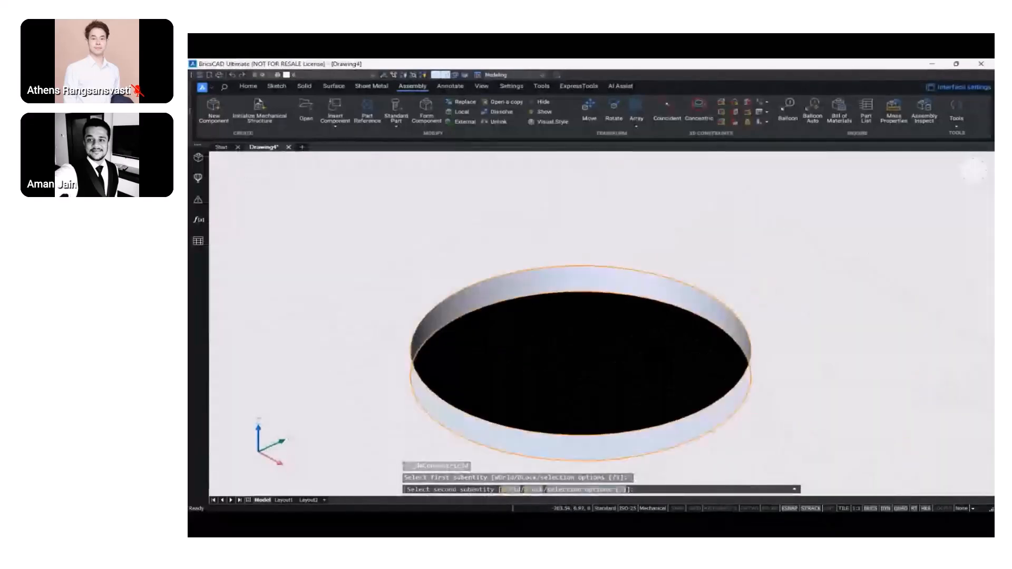
{"action": "left_click", "coordinate": [570, 267]}
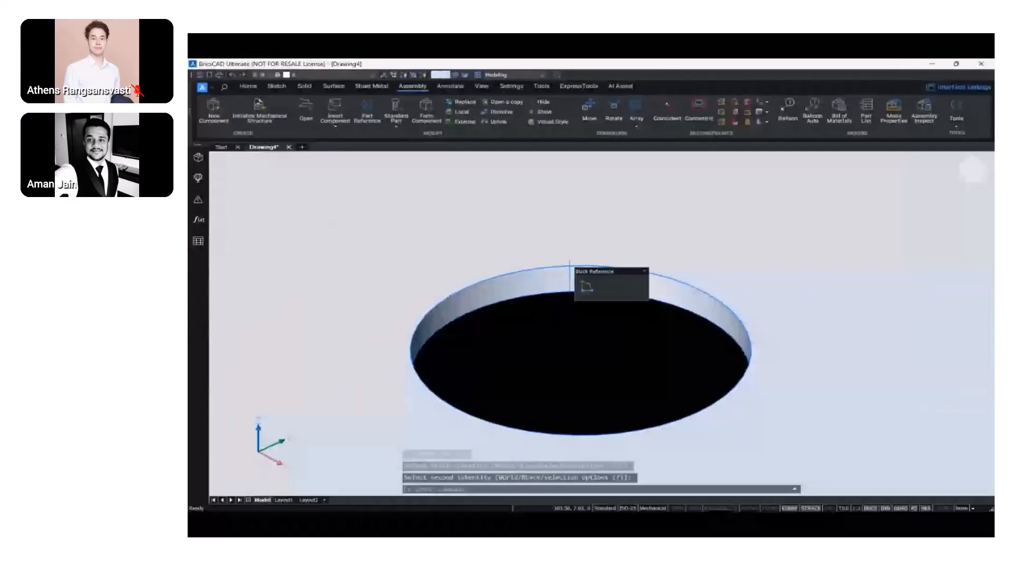
{"action": "scroll", "coordinate": [572, 277], "scroll_direction": "down", "scroll_amount": 6}
Move the lock along the lock hole's axis from below the door panel to above its outer face
{"action": "middle_click_drag", "start_coordinate": [573, 288], "coordinate": [493, 285], "text": "shift"}
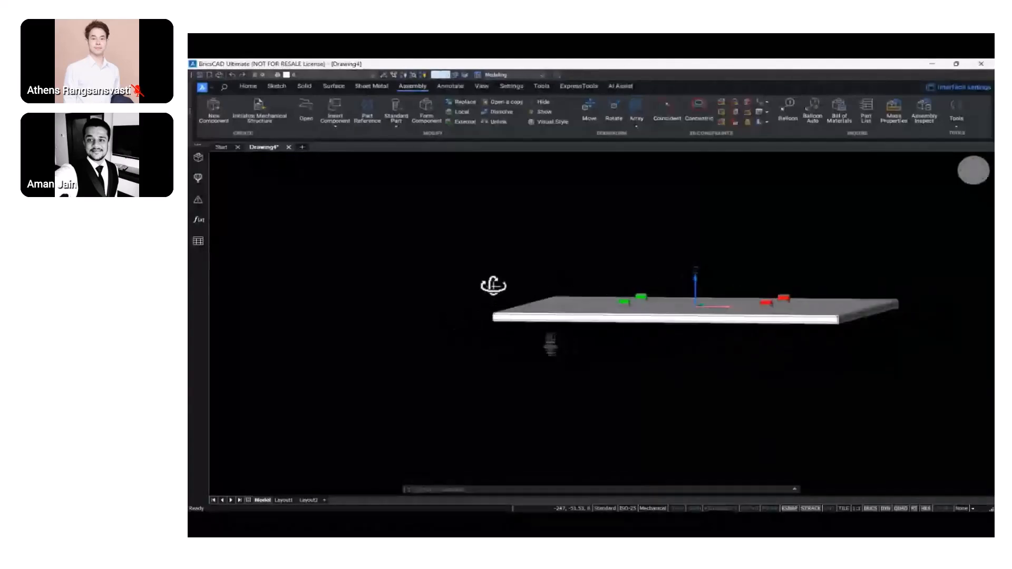
{"action": "left_click", "coordinate": [546, 343]}
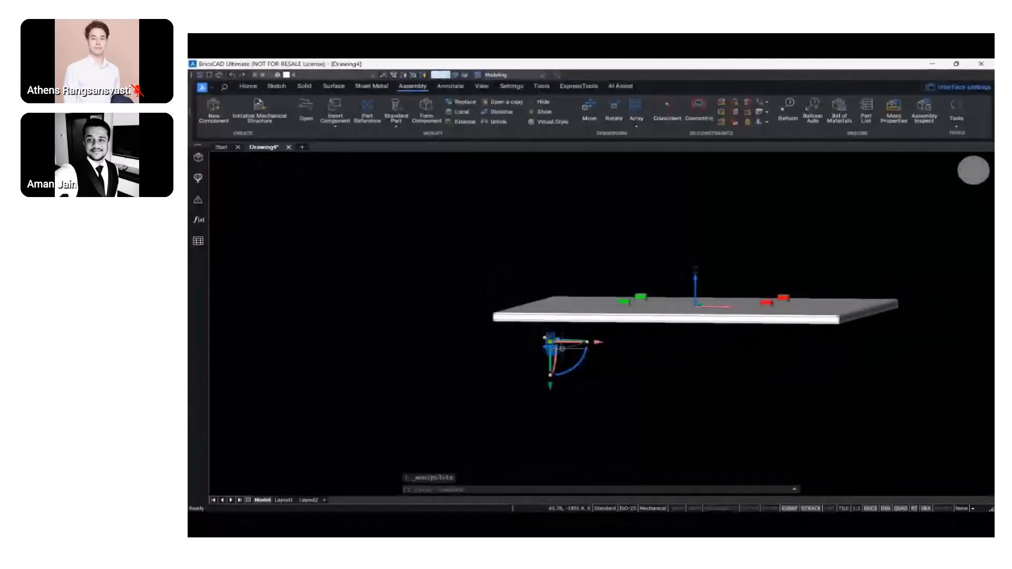
{"action": "left_click", "coordinate": [550, 354]}
{"action": "key", "text": "Escape"}
{"action": "scroll", "coordinate": [547, 253], "scroll_direction": "up", "scroll_amount": 4}
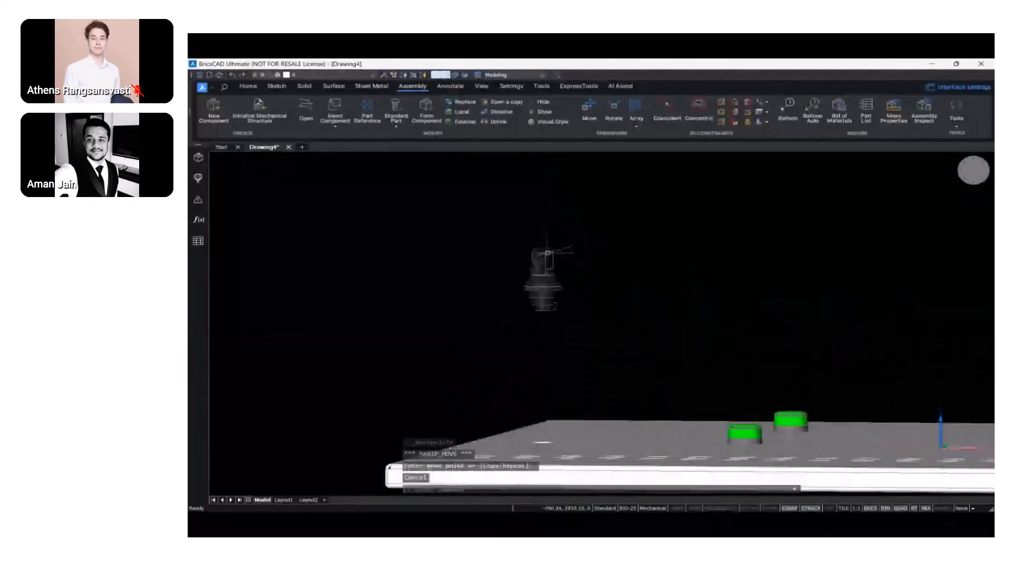
{"action": "middle_click_drag", "start_coordinate": [545, 267], "coordinate": [635, 319], "text": "shift"}
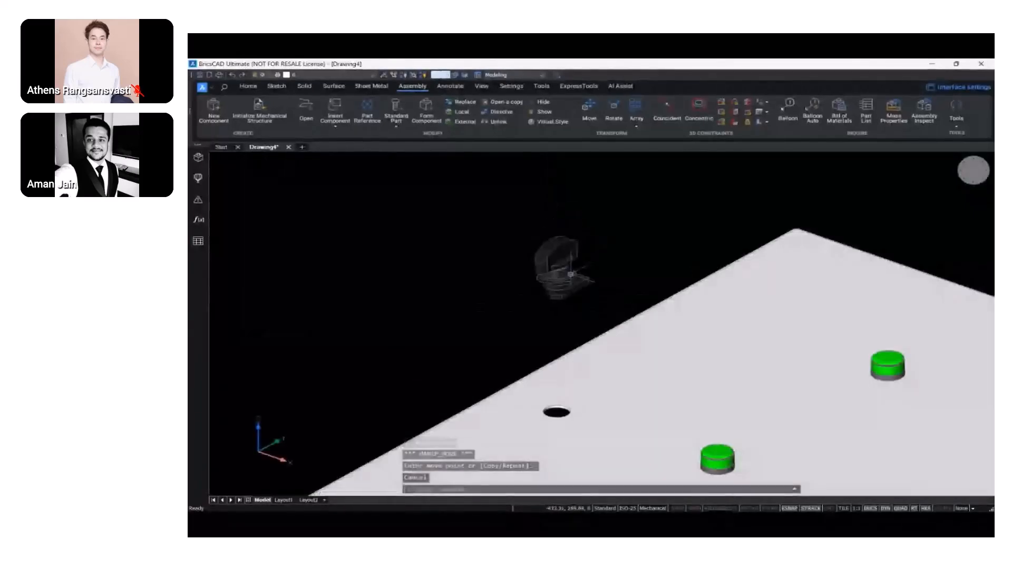
{"action": "left_click", "coordinate": [575, 268]}
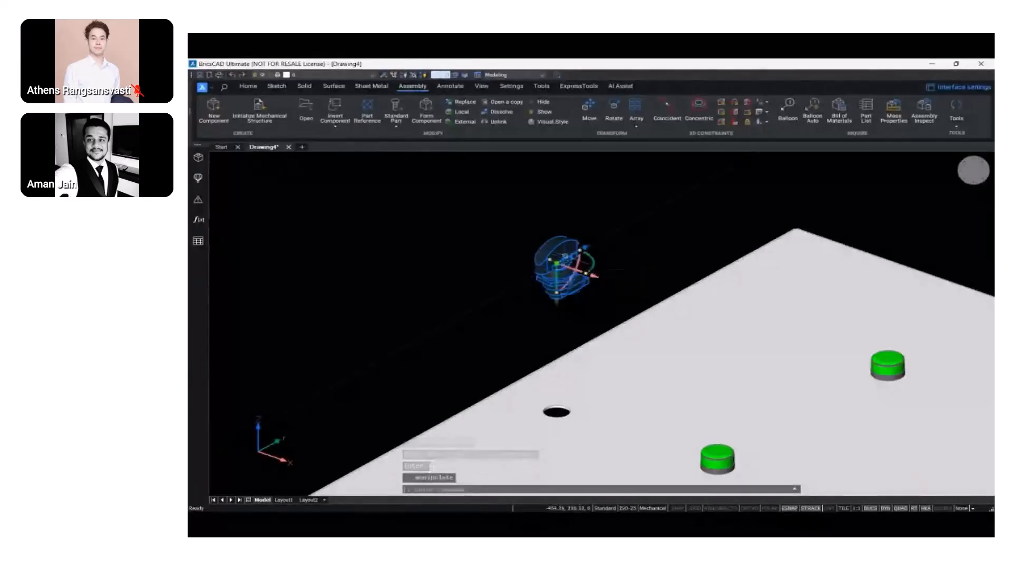
{"action": "middle_click_drag", "start_coordinate": [627, 278], "coordinate": [583, 287], "text": "shift"}
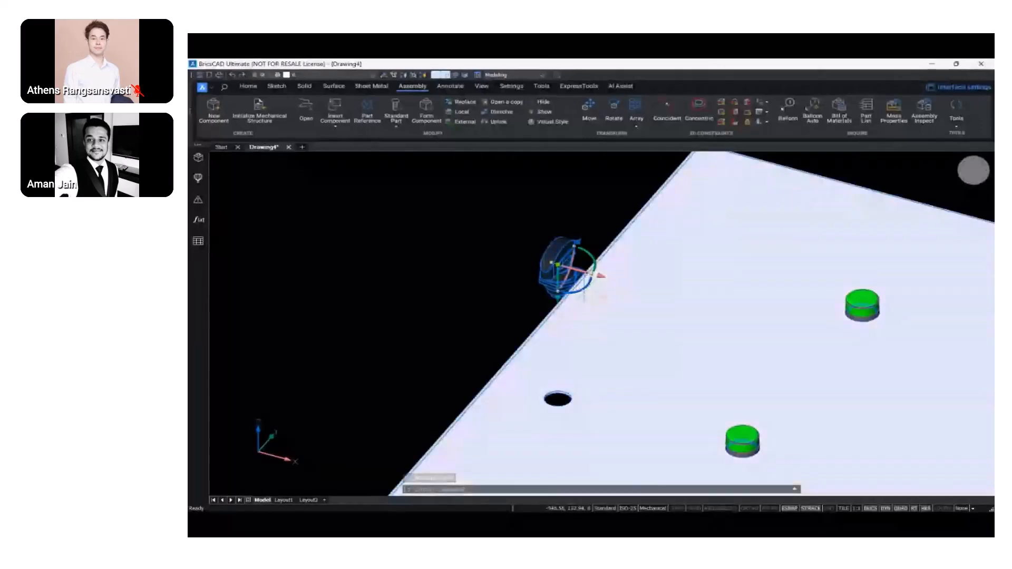
{"action": "left_click", "coordinate": [584, 287]}
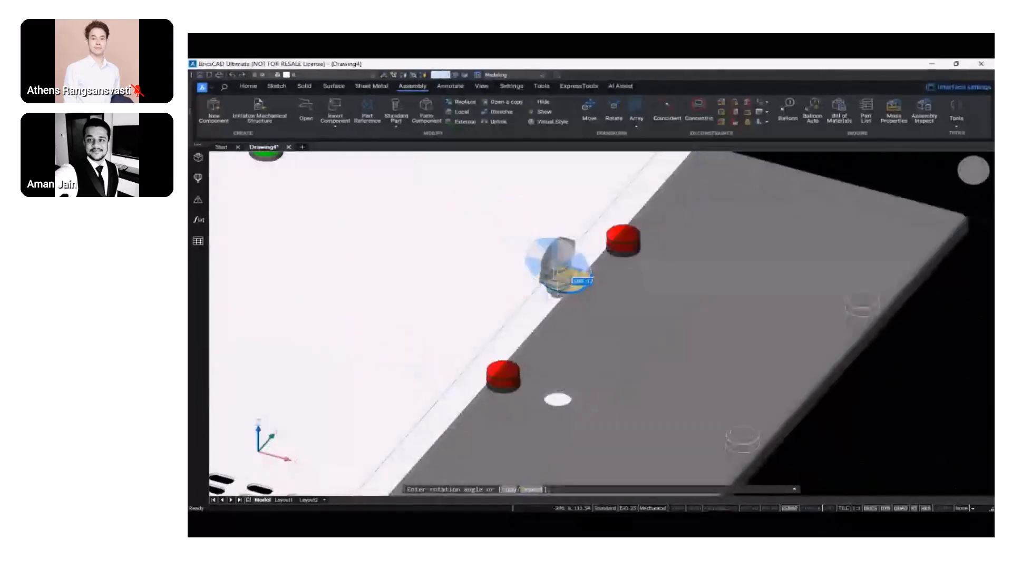
{"action": "key", "text": "Escape"}
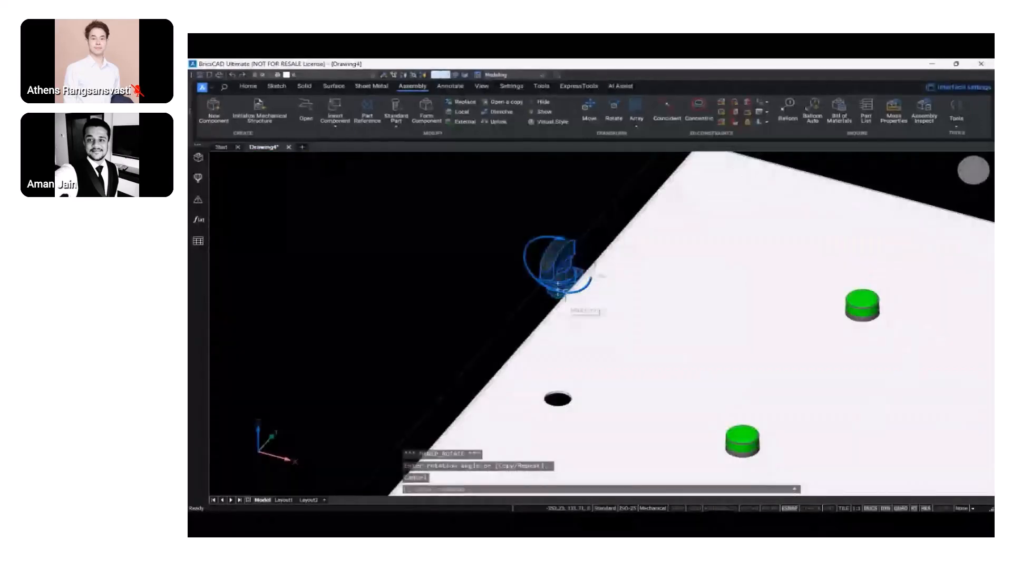
{"action": "key", "text": "Escape"}
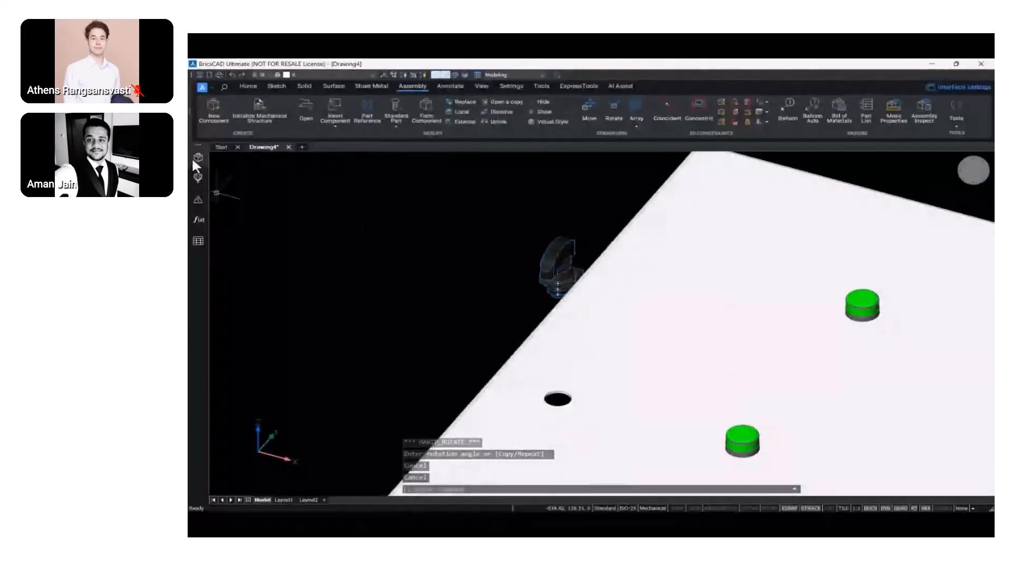
Set the Directions of the lock's concentric constraint, the last one in the constraint list, to Opposite
{"action": "left_click", "coordinate": [196, 158]}
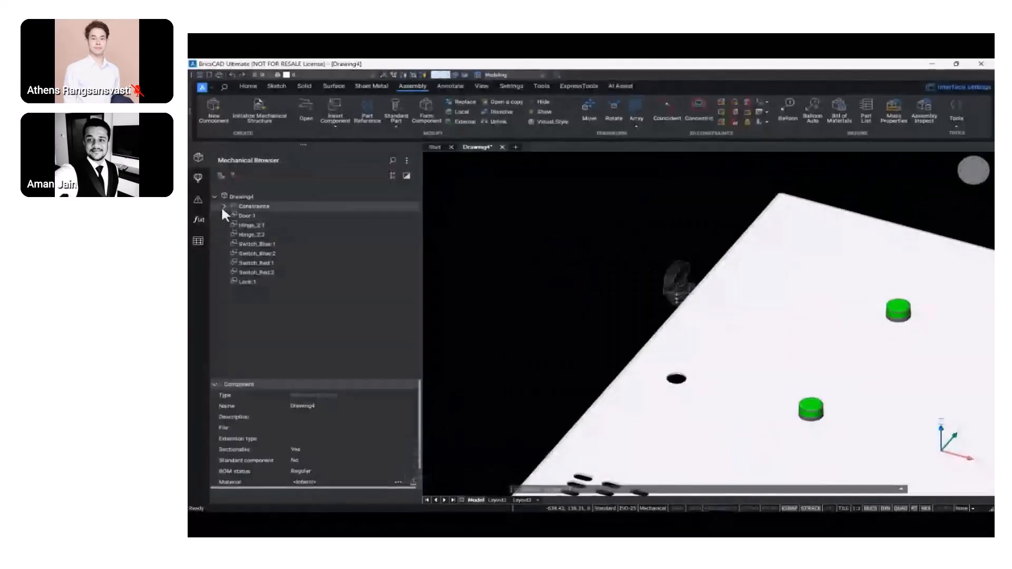
{"action": "left_click", "coordinate": [225, 206]}
{"action": "left_click", "coordinate": [270, 359]}
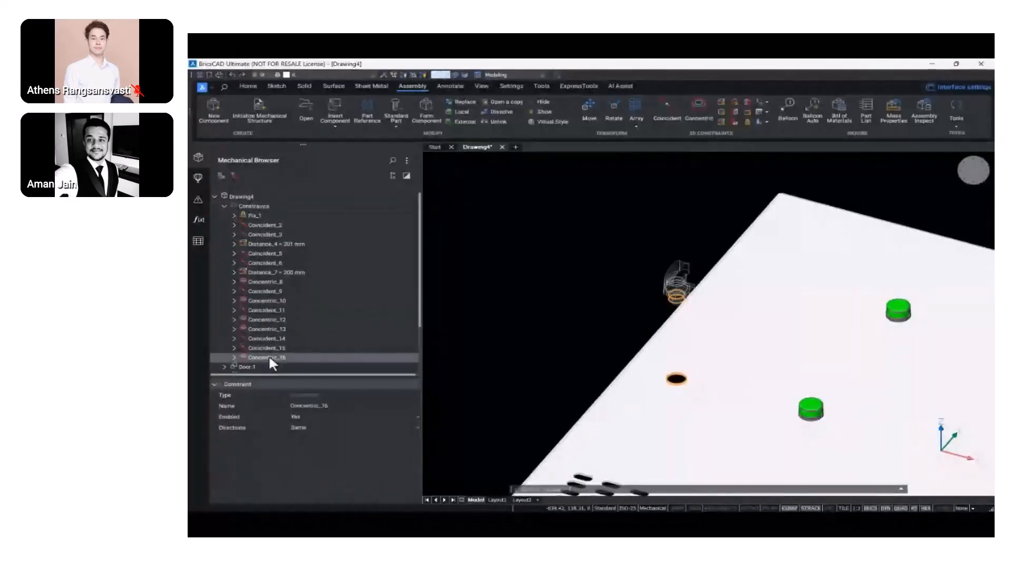
{"action": "left_click", "coordinate": [302, 426]}
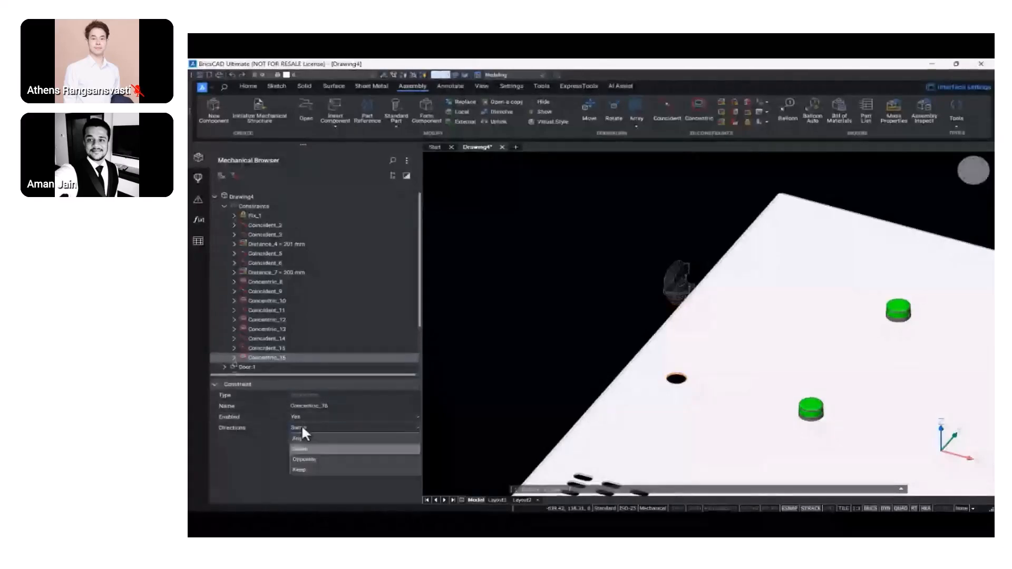
{"action": "left_click", "coordinate": [305, 460]}
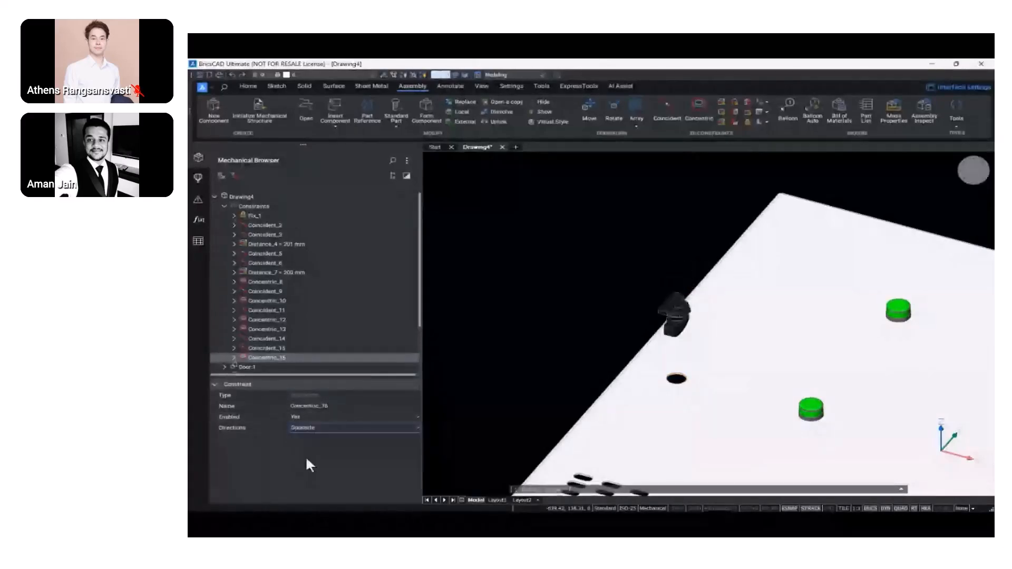
{"action": "left_click", "coordinate": [198, 158]}
Apply a coincident constraint between the lock's round collar beneath the lever and the door panel at the lock hole
{"action": "middle_click_drag", "start_coordinate": [248, 184], "coordinate": [464, 227], "text": "shift"}
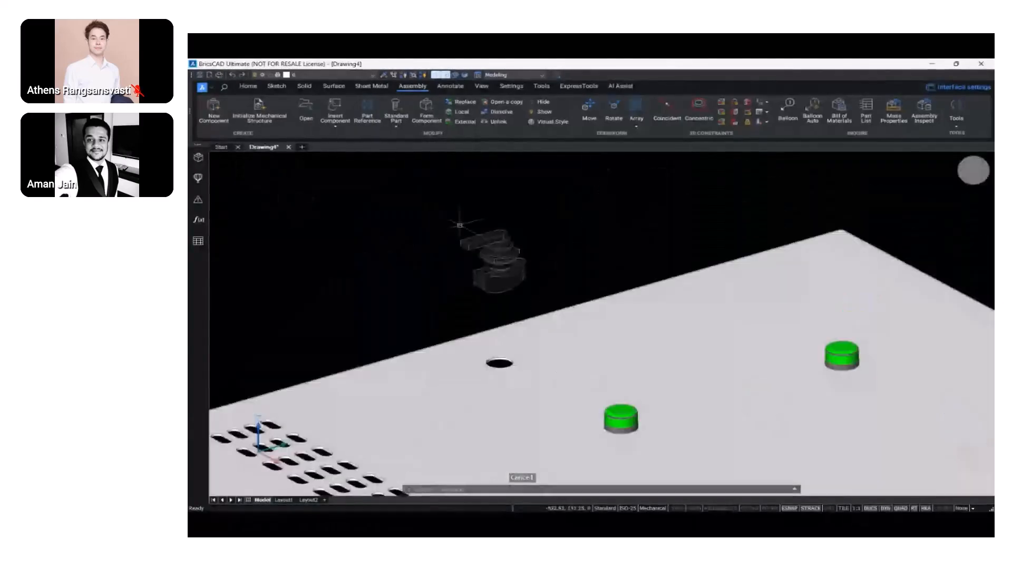
{"action": "left_click", "coordinate": [666, 108]}
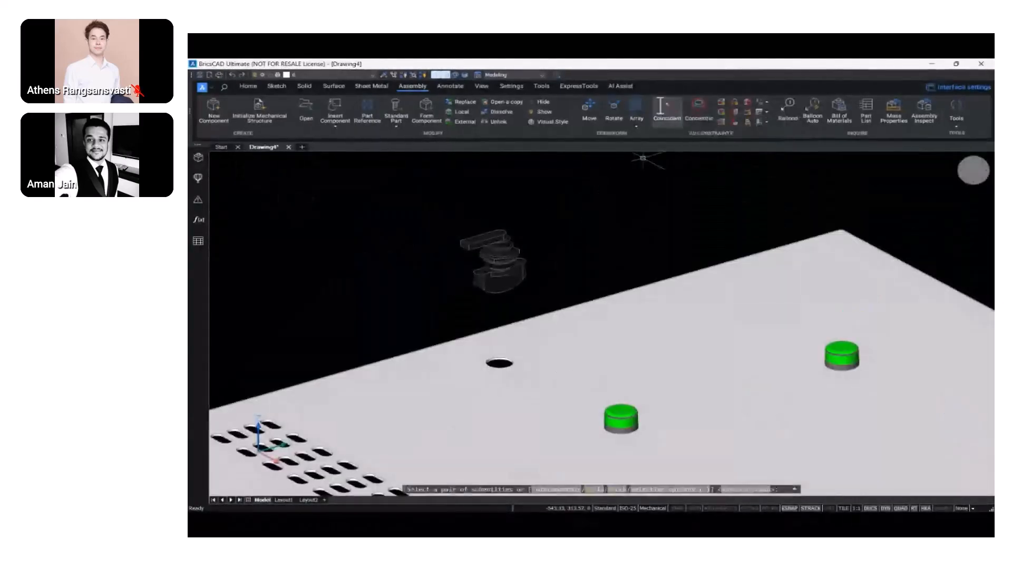
{"action": "scroll", "coordinate": [525, 236], "scroll_direction": "up", "scroll_amount": 5}
{"action": "scroll", "coordinate": [515, 233], "scroll_direction": "up", "scroll_amount": 4}
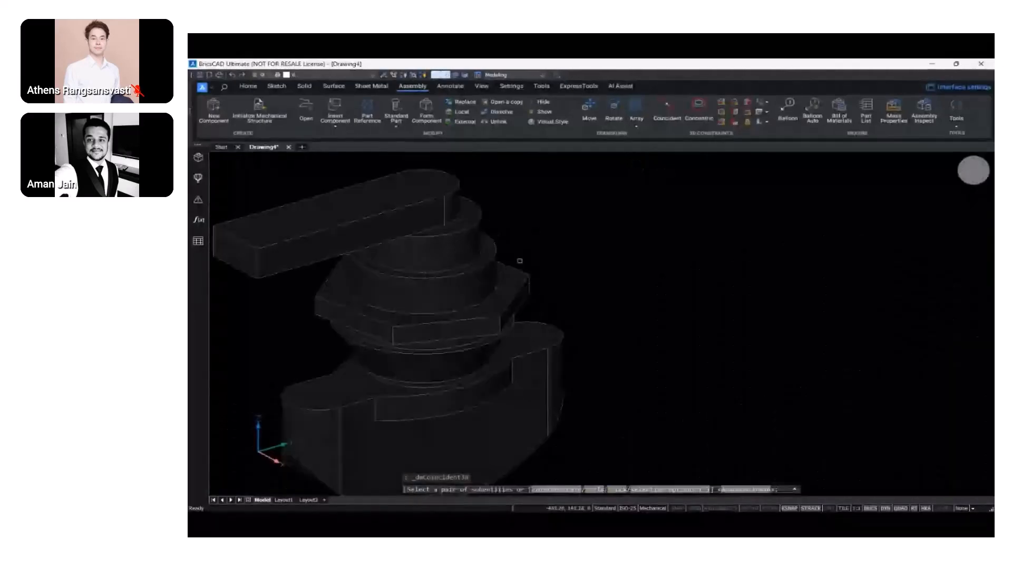
{"action": "left_click", "coordinate": [489, 246]}
{"action": "scroll", "coordinate": [514, 258], "scroll_direction": "down", "scroll_amount": 8}
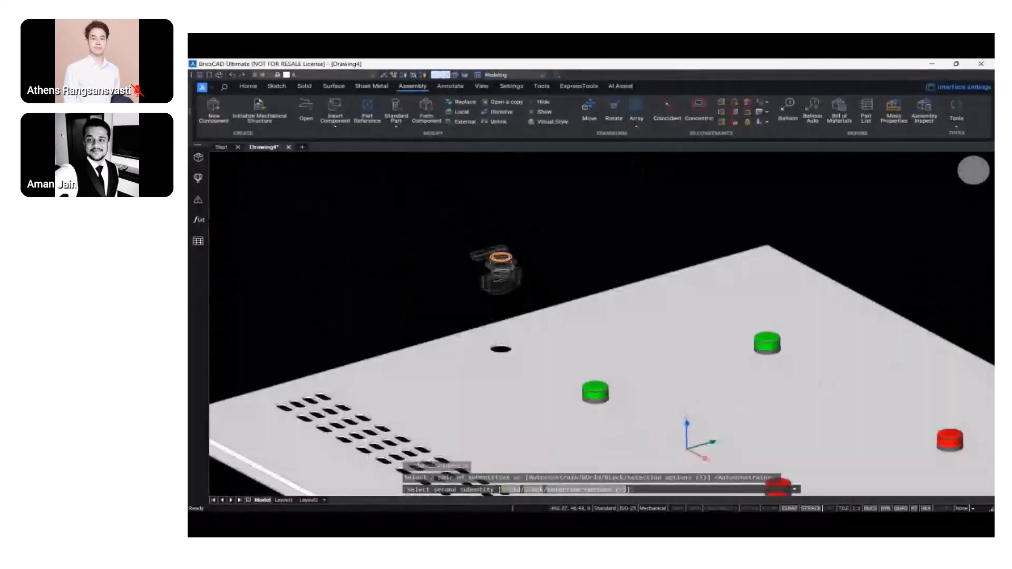
{"action": "left_click", "coordinate": [497, 348]}
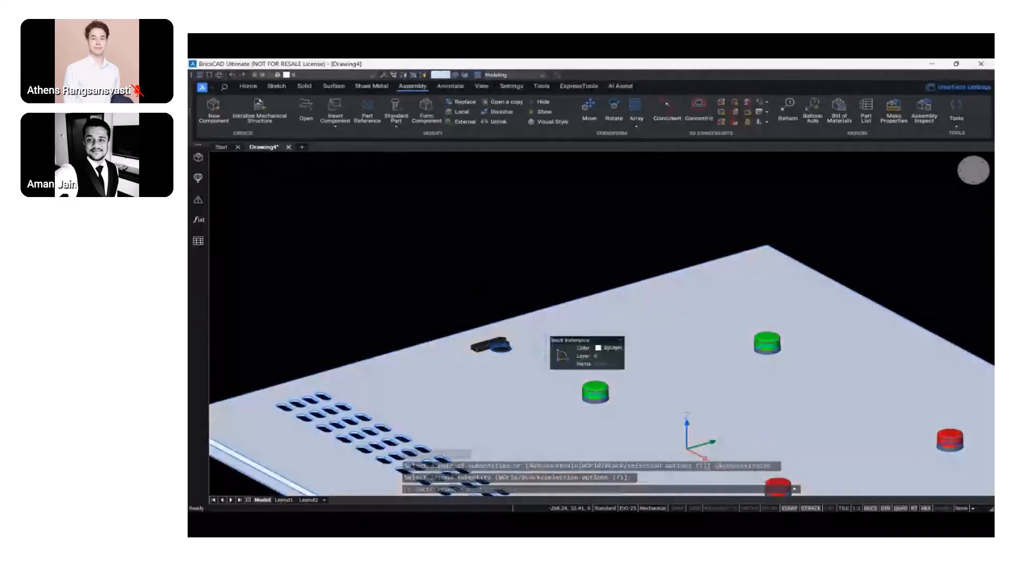
Examine the mounted lock up close and the whole door assembly from its outer and inner sides in isometric views
{"action": "scroll", "coordinate": [489, 339], "scroll_direction": "up", "scroll_amount": 6}
{"action": "scroll", "coordinate": [491, 338], "scroll_direction": "down", "scroll_amount": 2}
{"action": "scroll", "coordinate": [491, 337], "scroll_direction": "down", "scroll_amount": 2}
{"action": "middle_click_drag", "start_coordinate": [492, 337], "coordinate": [414, 337], "text": "shift"}
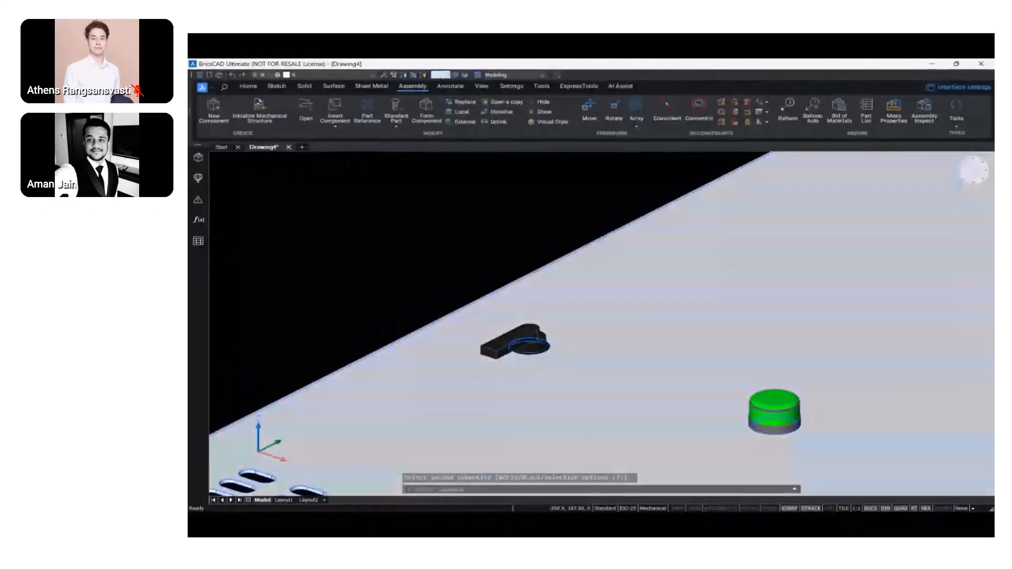
{"action": "left_click", "coordinate": [965, 178]}
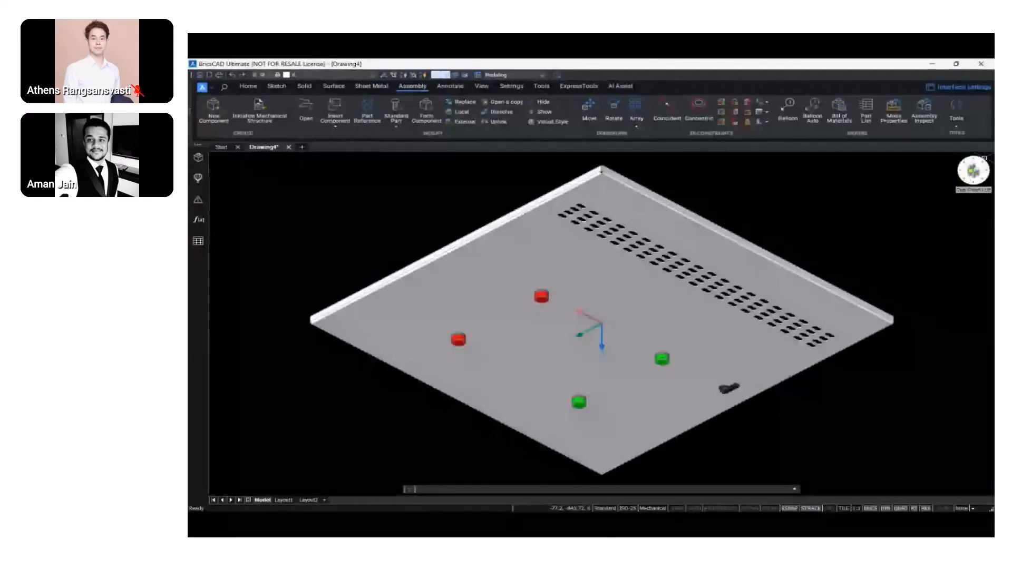
{"action": "left_click", "coordinate": [984, 161]}
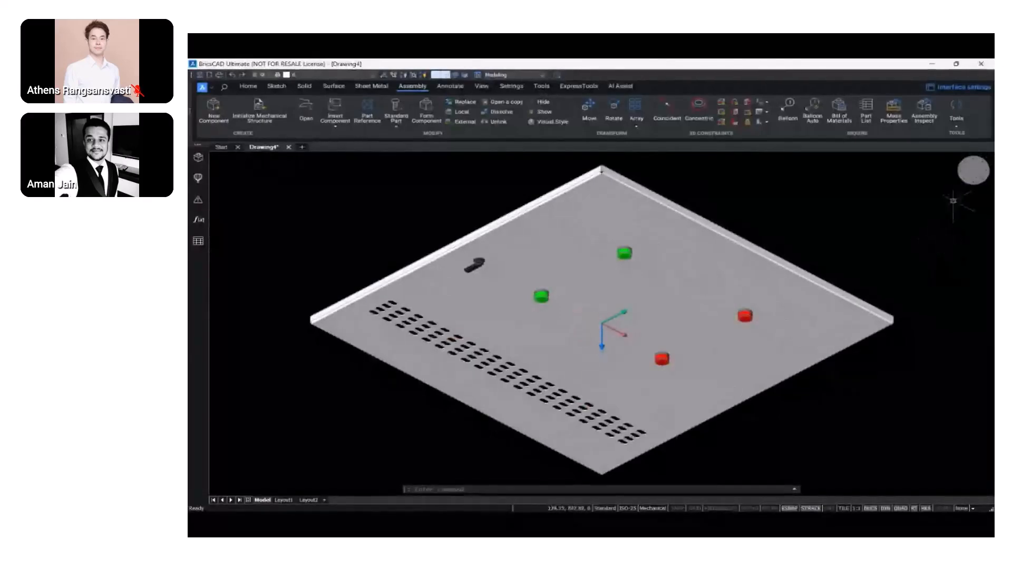
{"action": "left_click", "coordinate": [983, 162]}
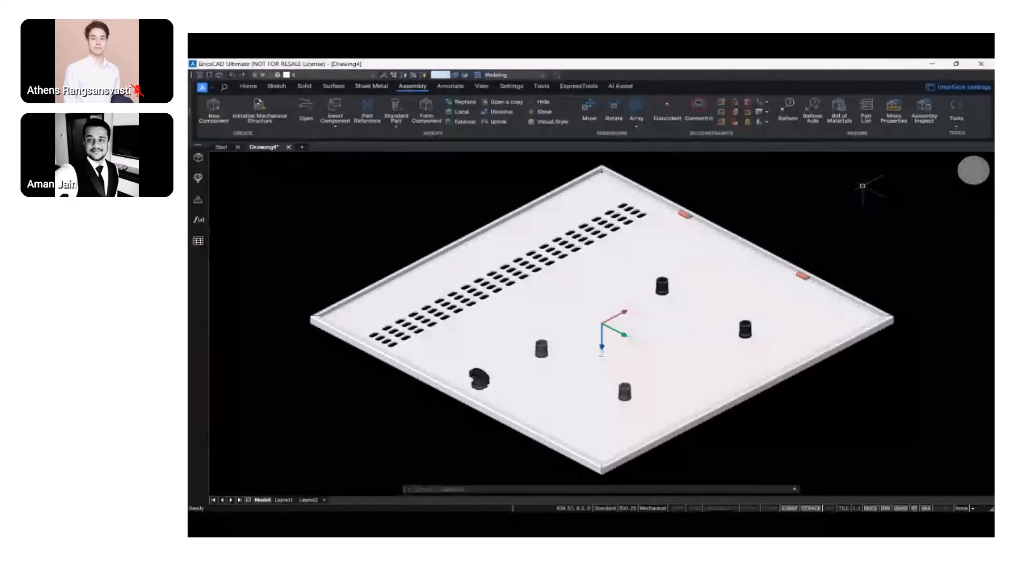
Save the door assembly as Door_SubAssembly in the Subassembly folder of the sheet metal enclosure project
{"action": "left_click", "coordinate": [206, 86]}
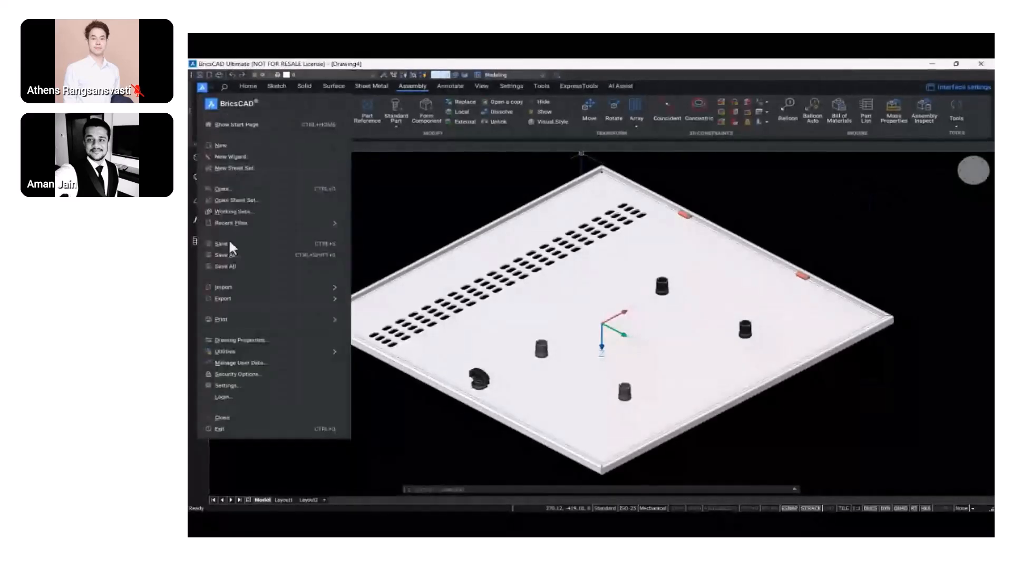
{"action": "left_click", "coordinate": [232, 254]}
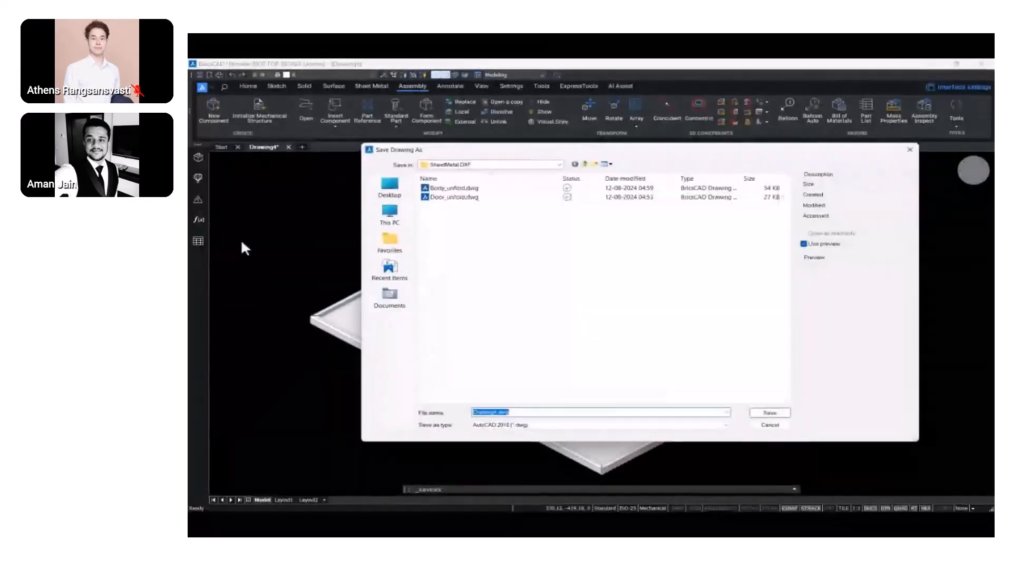
{"action": "left_click", "coordinate": [584, 164]}
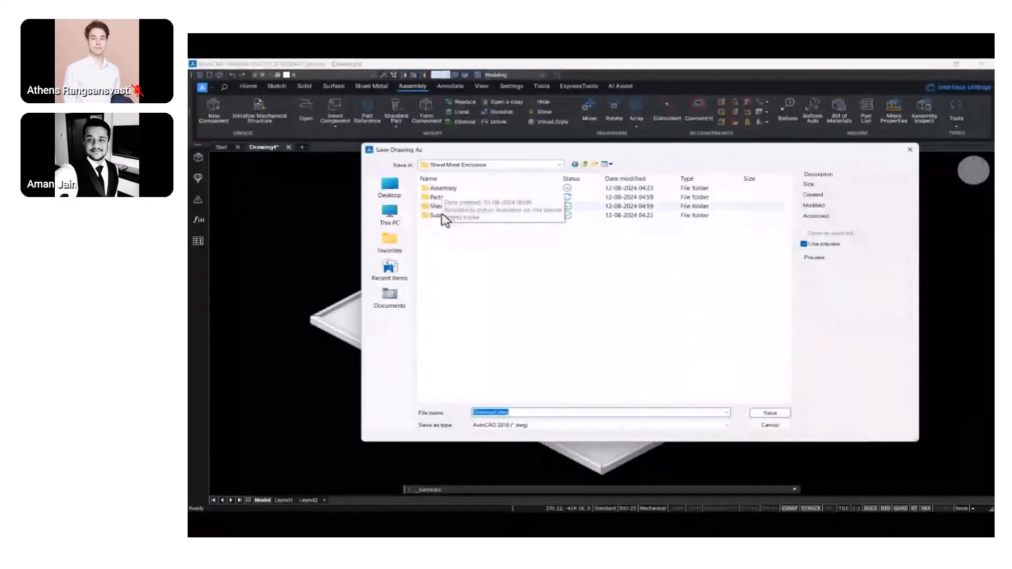
{"action": "double_click", "coordinate": [443, 216]}
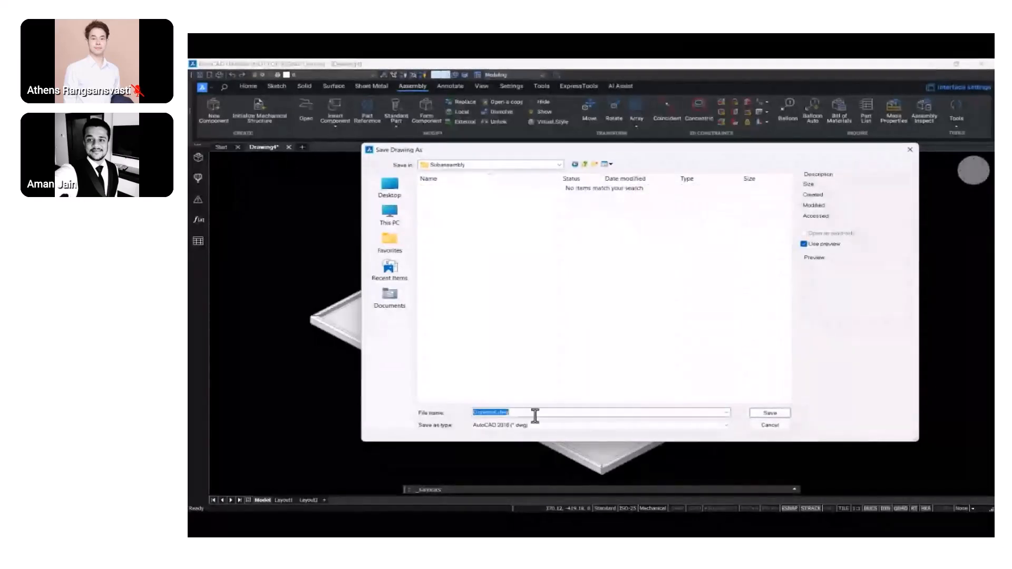
{"action": "type", "text": "Doo"}
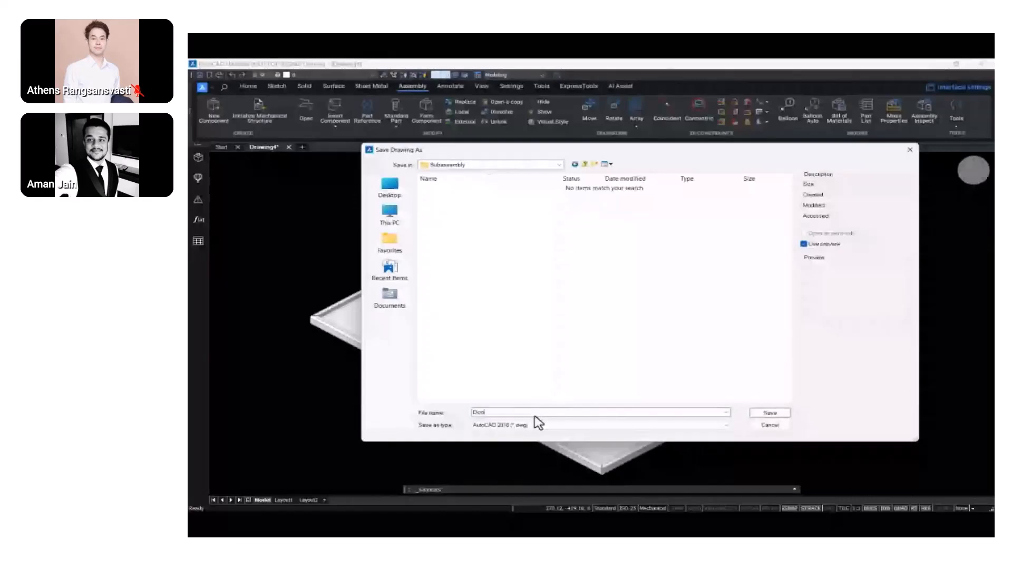
{"action": "type", "text": "r_SubAssembly"}
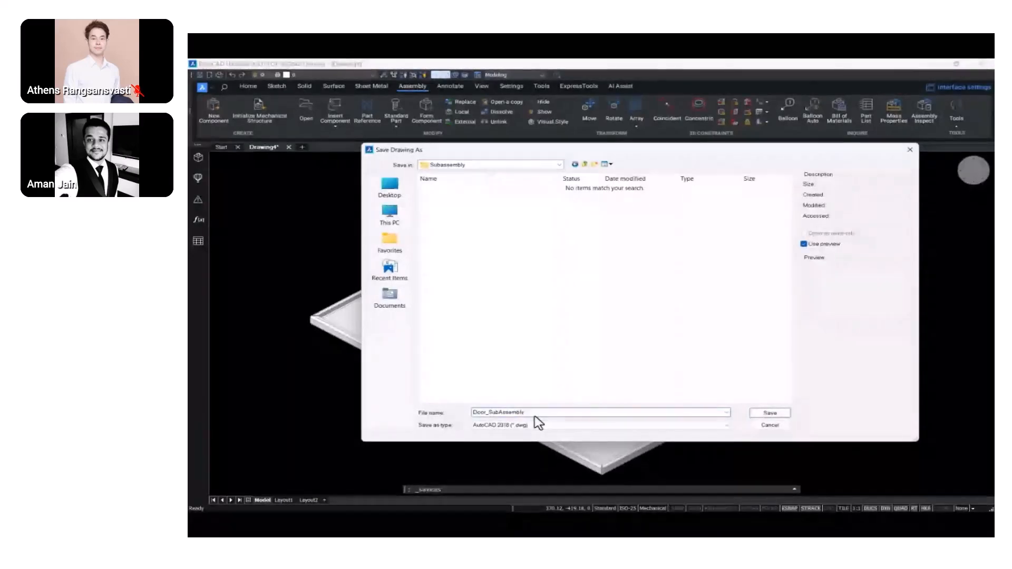
{"action": "key", "text": "Return"}
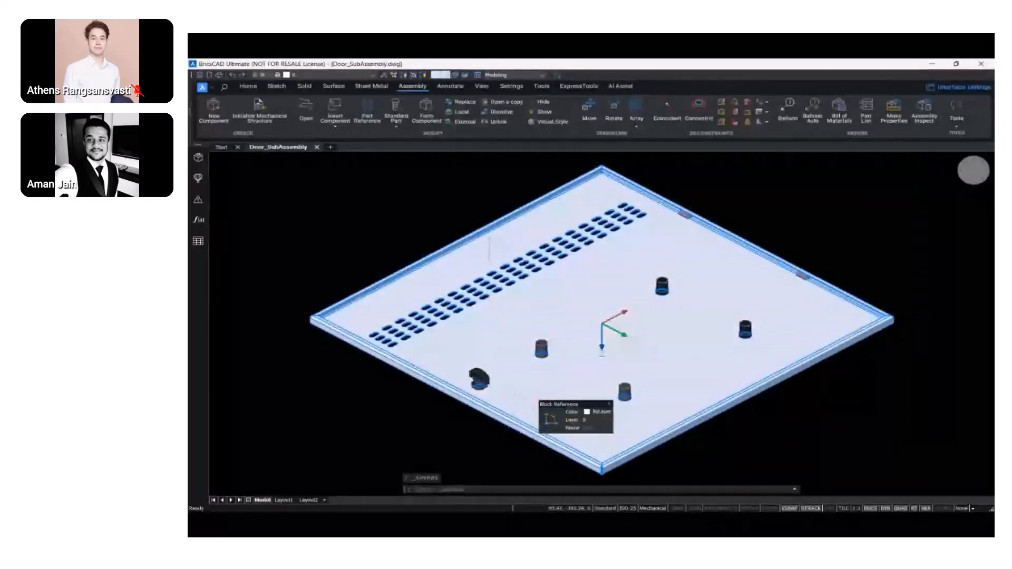
Close the Door_SubAssembly drawing and create a new drawing with the Mechanical Browser collapsed
{"action": "left_click", "coordinate": [317, 147]}
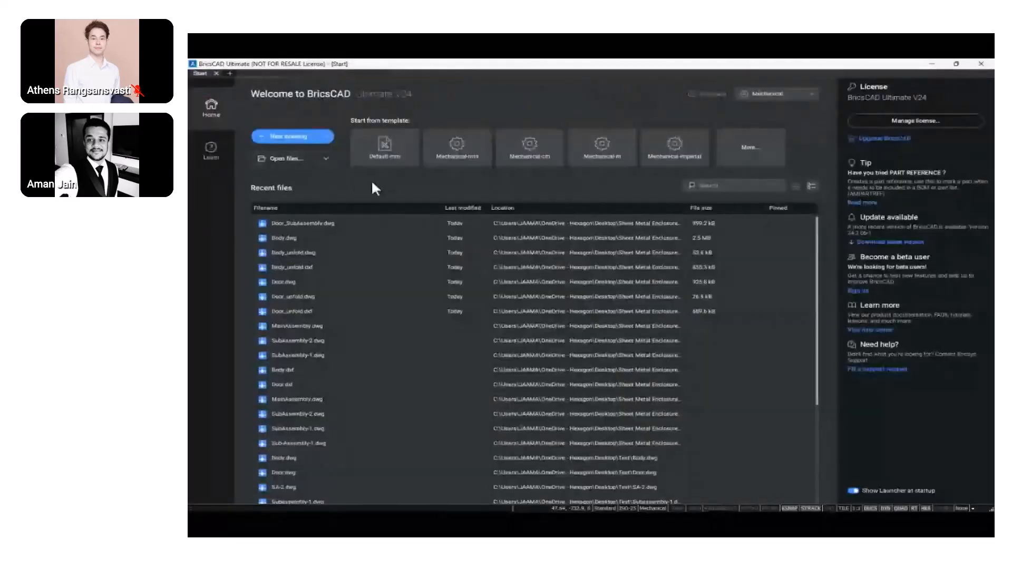
{"action": "left_click", "coordinate": [310, 141]}
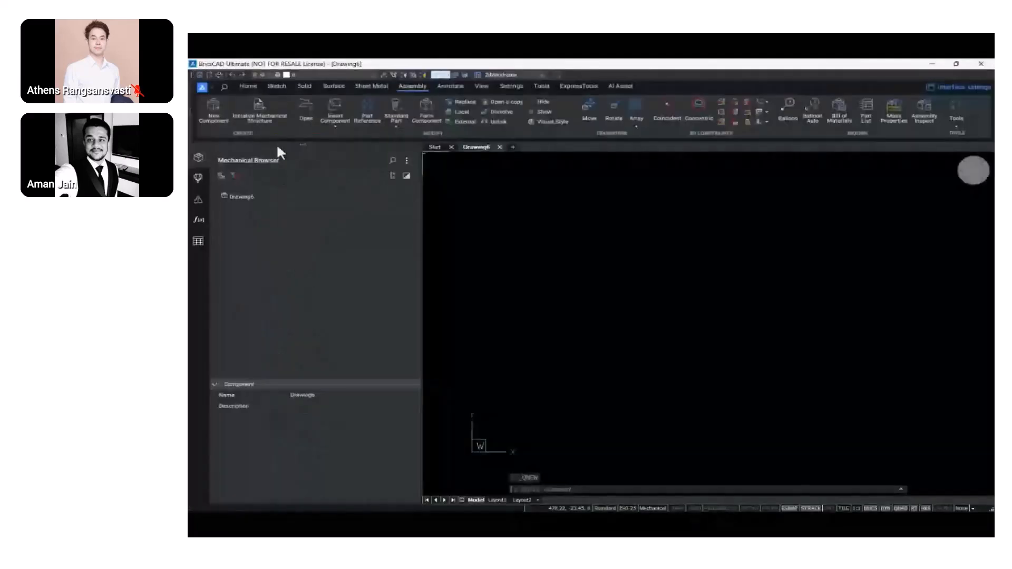
{"action": "left_click", "coordinate": [199, 157]}
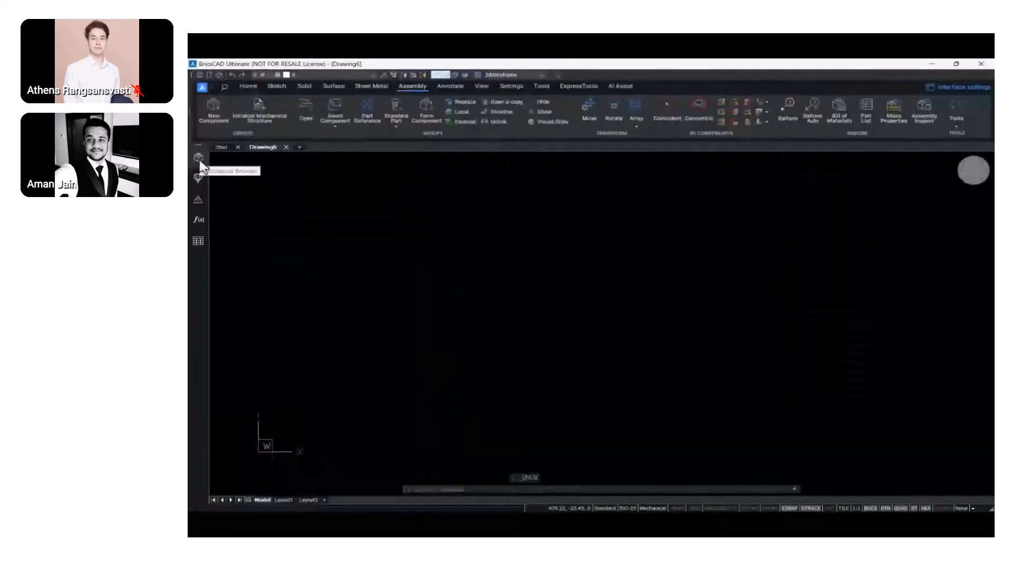
Insert the Body.dwg component from the Parts folder at the origin 0, 0, 0, seen in an isometric view
{"action": "left_click", "coordinate": [332, 131]}
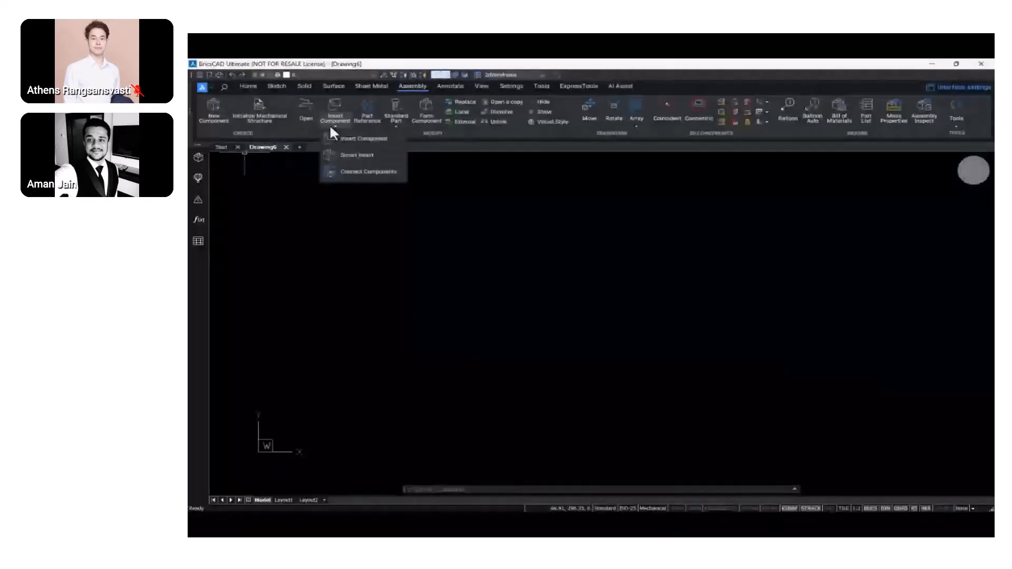
{"action": "left_click", "coordinate": [341, 136]}
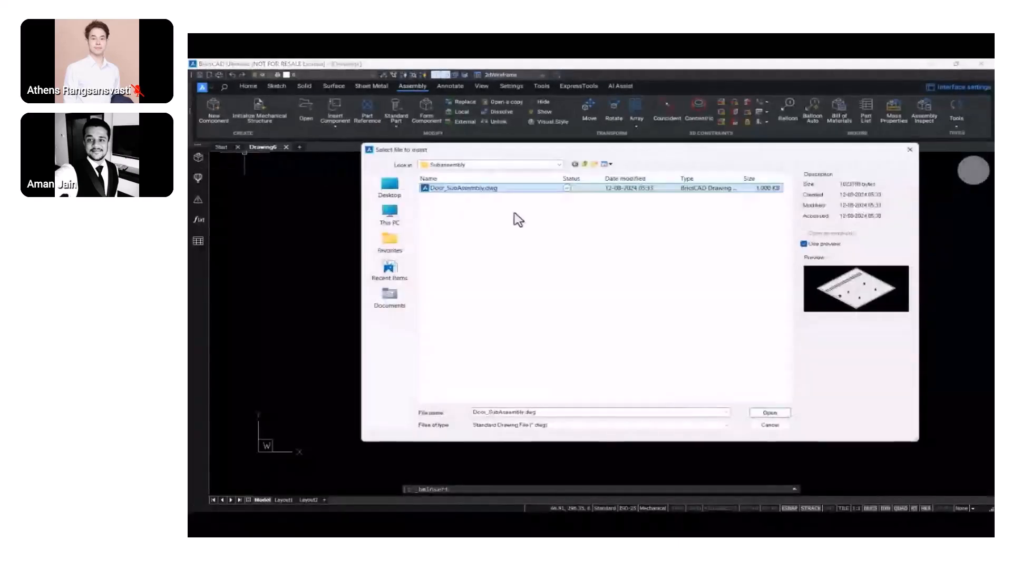
{"action": "left_click", "coordinate": [583, 164]}
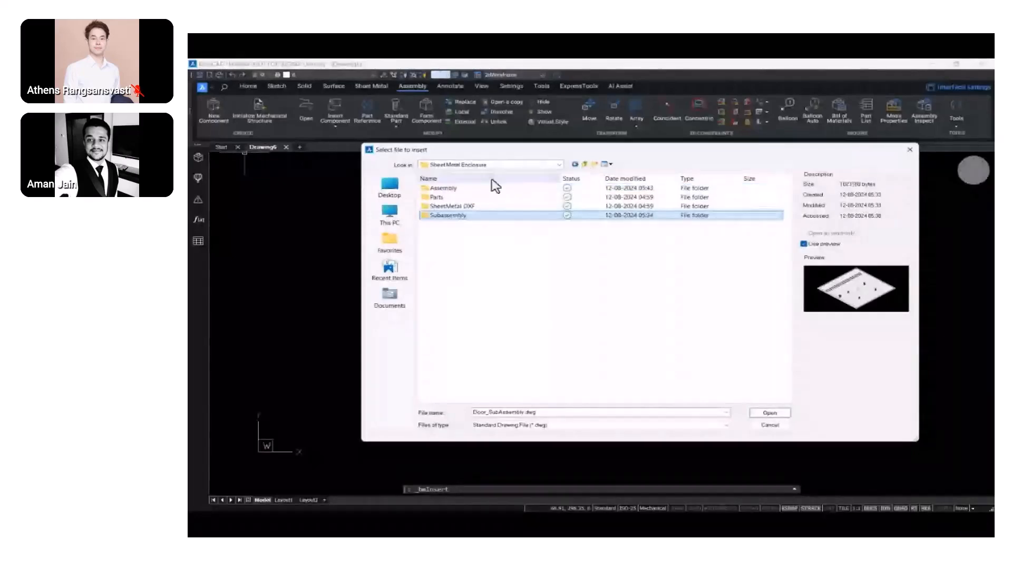
{"action": "double_click", "coordinate": [450, 197]}
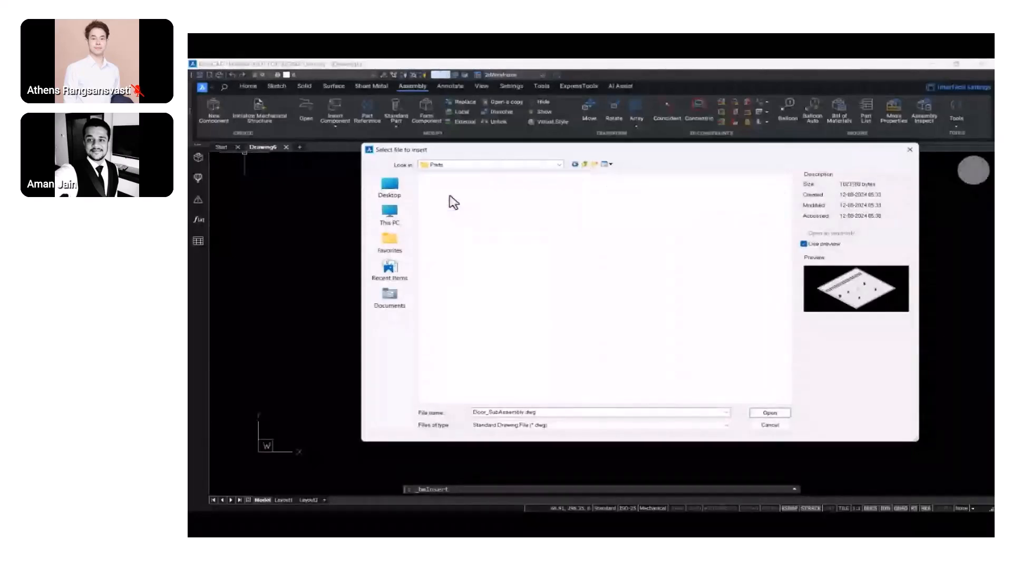
{"action": "left_click", "coordinate": [450, 189]}
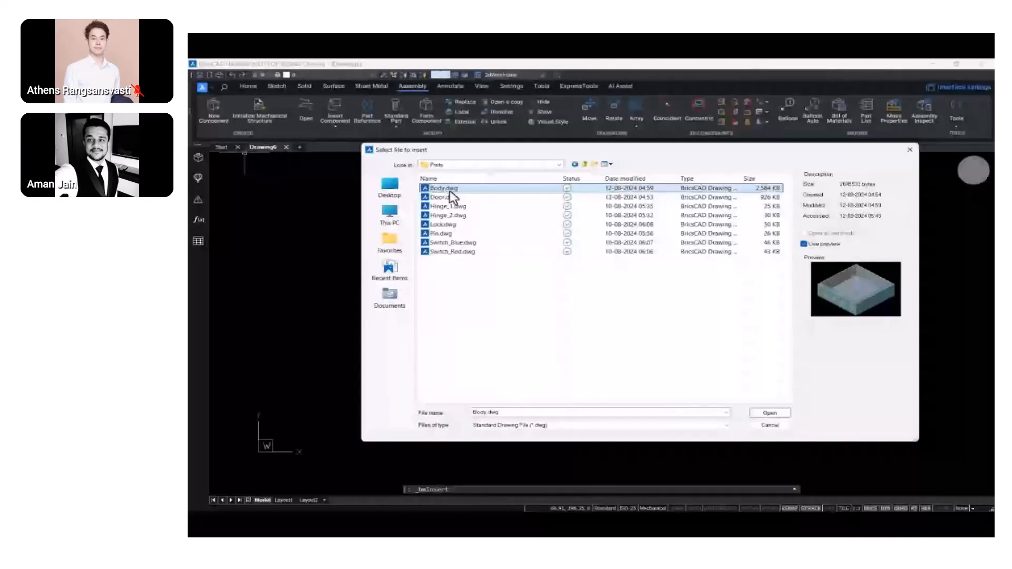
{"action": "left_click", "coordinate": [759, 414]}
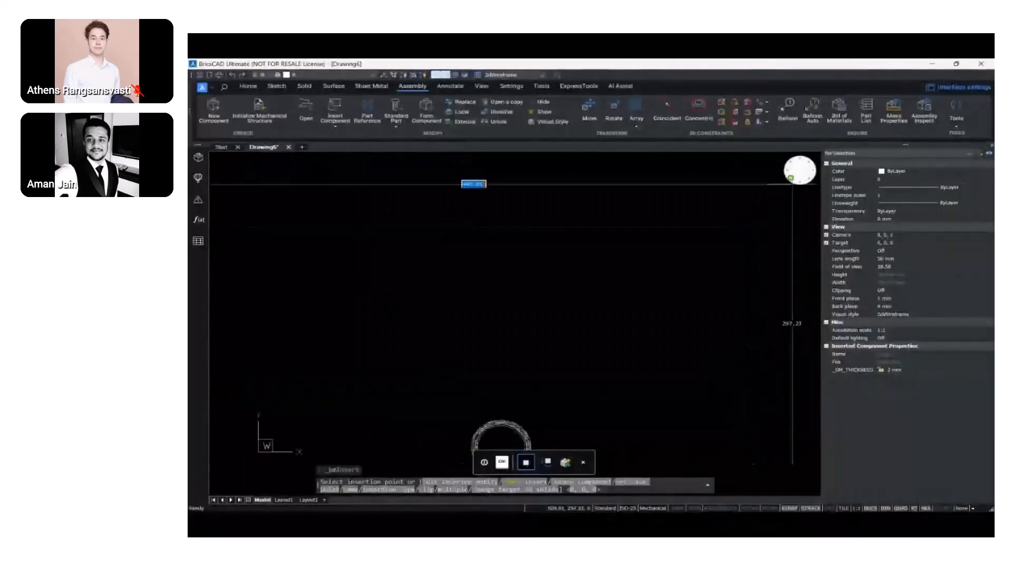
{"action": "left_click", "coordinate": [791, 180]}
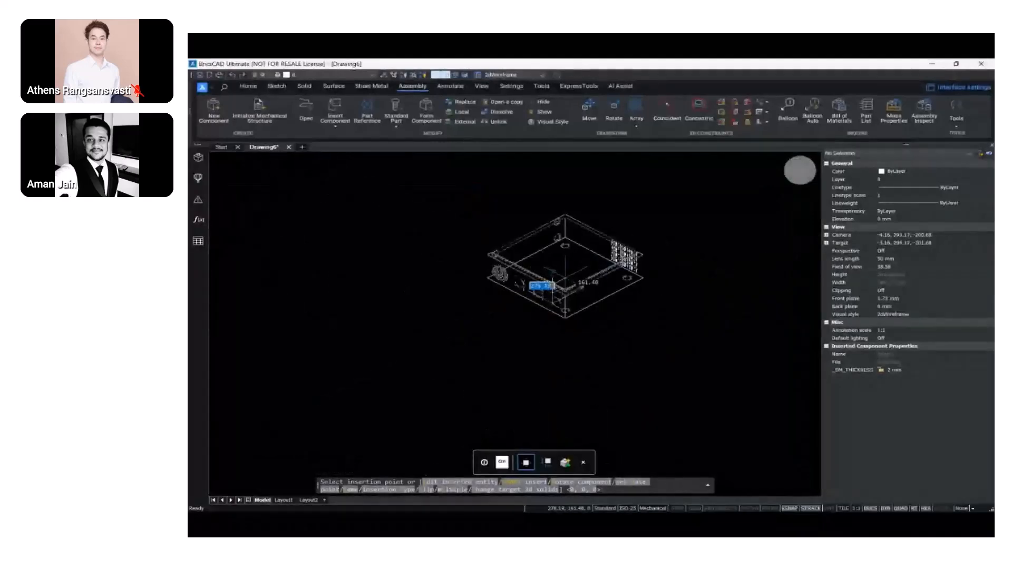
{"action": "key", "text": "Return"}
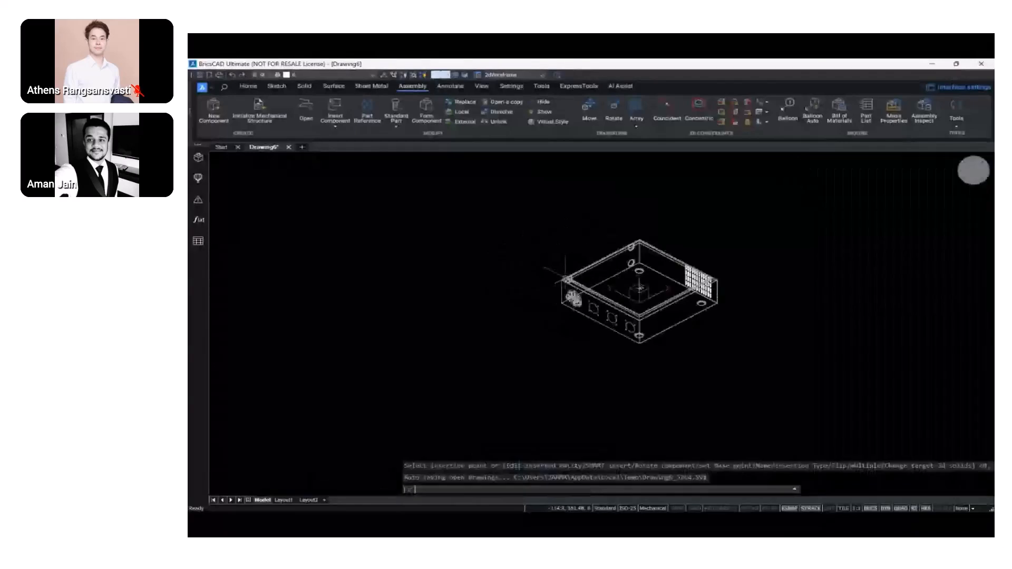
Switch the drawing's visual style to Modeling so the enclosure body is shaded
{"action": "left_click", "coordinate": [517, 74]}
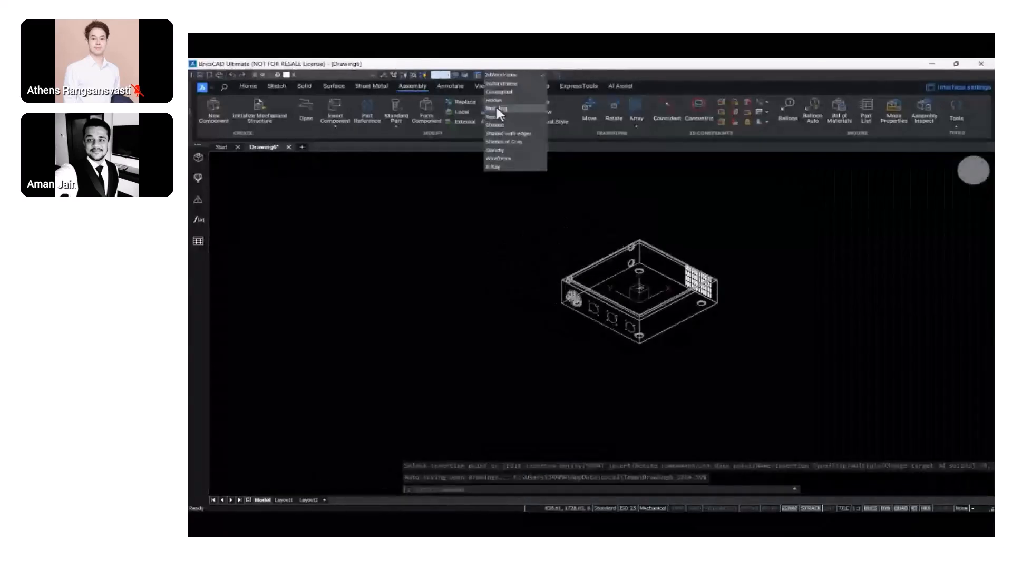
{"action": "left_click", "coordinate": [496, 108]}
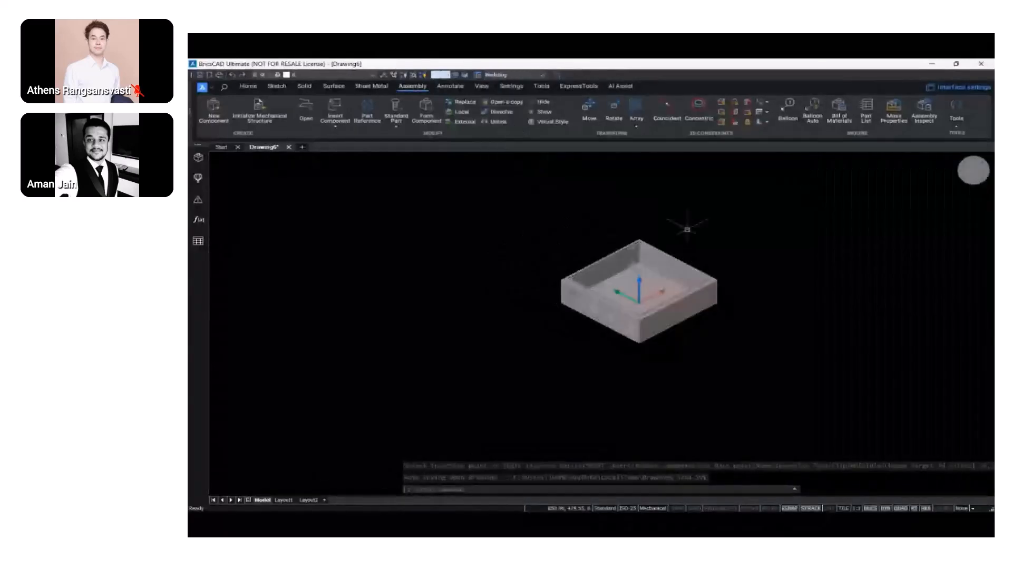
{"action": "scroll", "coordinate": [718, 309], "scroll_direction": "up", "scroll_amount": 3}
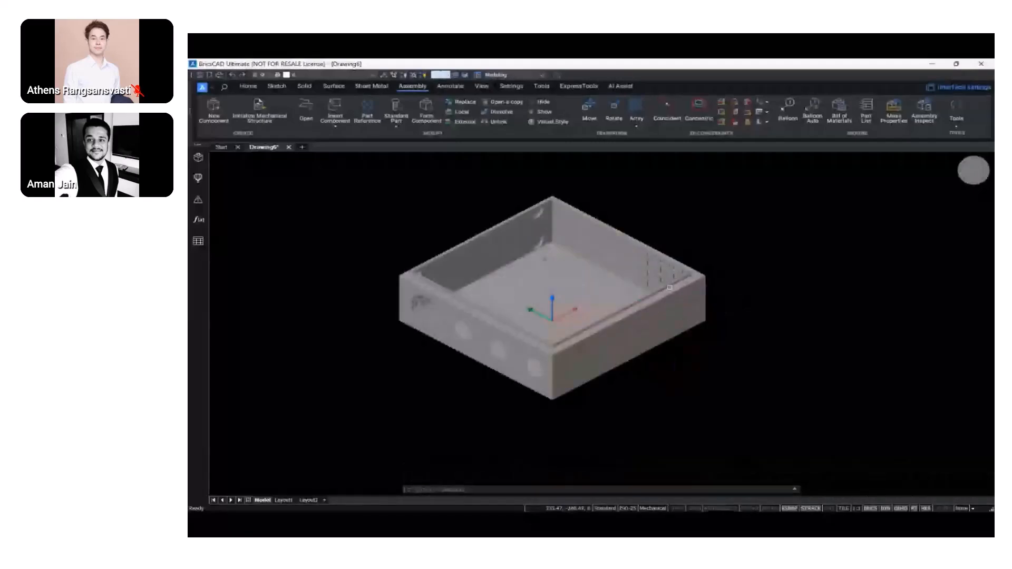
Apply a fixed 3D constraint to the bottom face of the enclosure body
{"action": "left_click", "coordinate": [748, 122]}
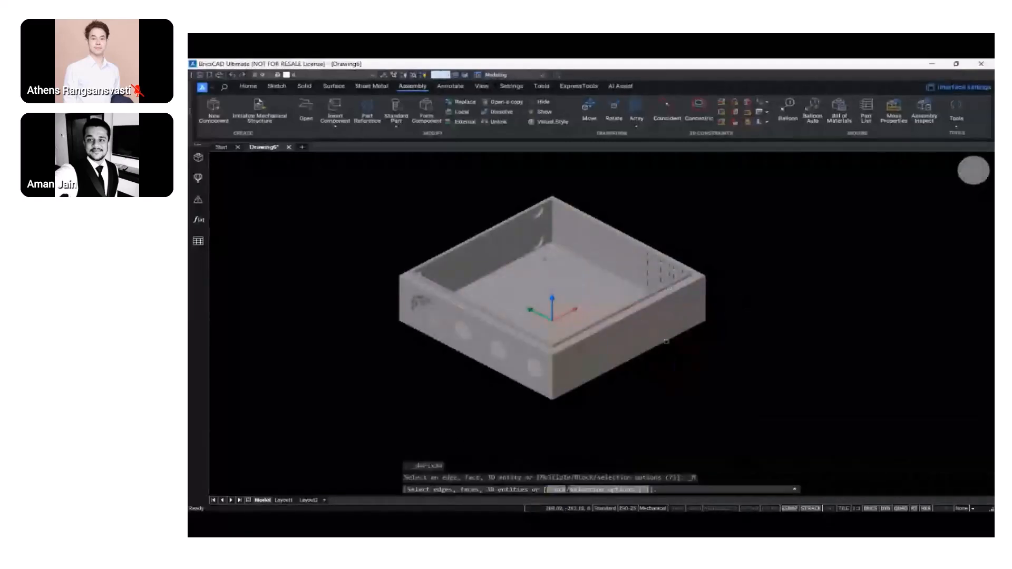
{"action": "middle_click_drag", "start_coordinate": [666, 342], "coordinate": [706, 355], "text": "shift"}
{"action": "left_click", "coordinate": [706, 354]}
{"action": "key", "text": "Return"}
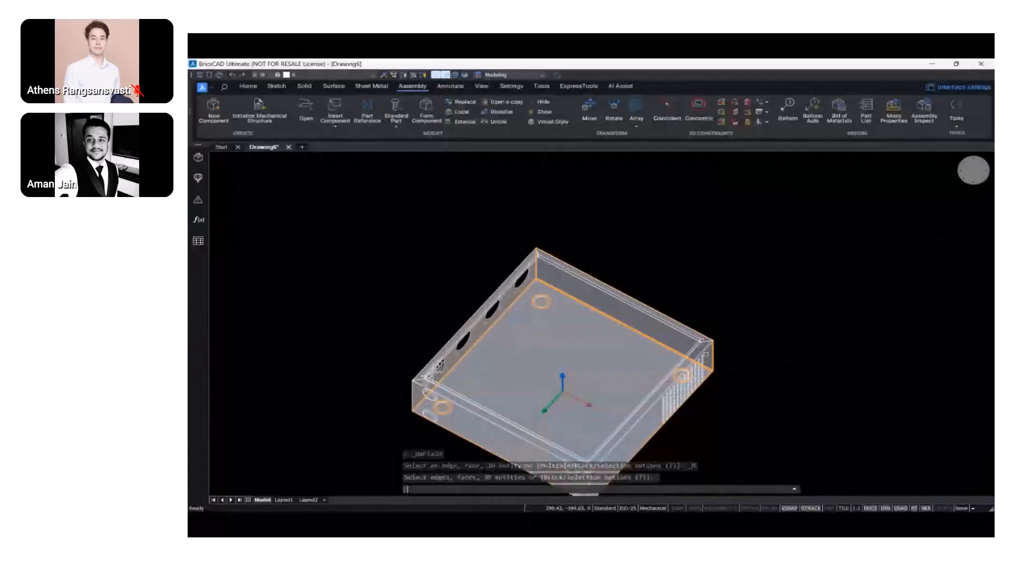
{"action": "middle_click_drag", "start_coordinate": [795, 253], "coordinate": [780, 276], "text": "shift"}
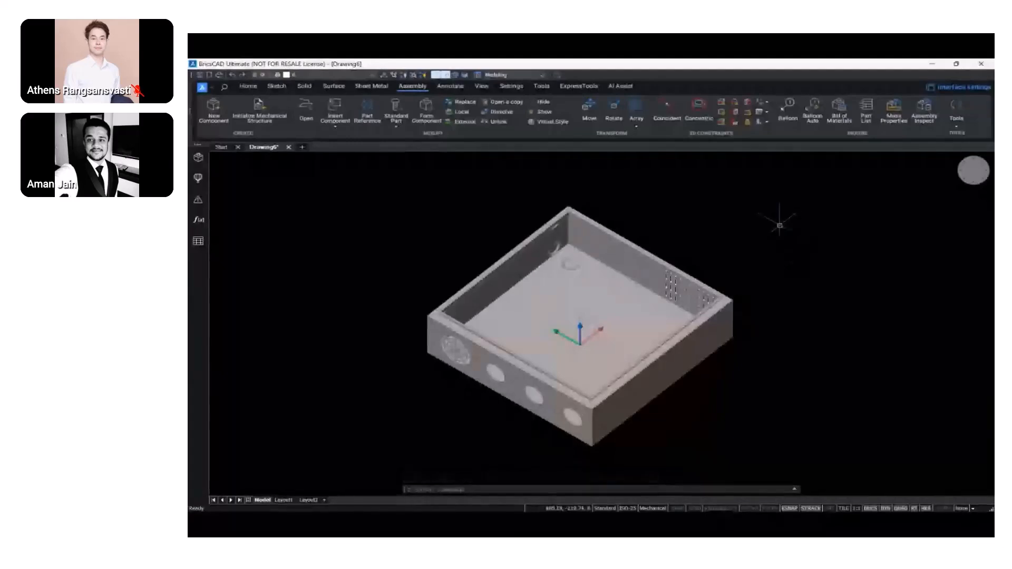
Insert the Hinge_1.dwg component outside the enclosure's far corner
{"action": "left_click", "coordinate": [340, 127]}
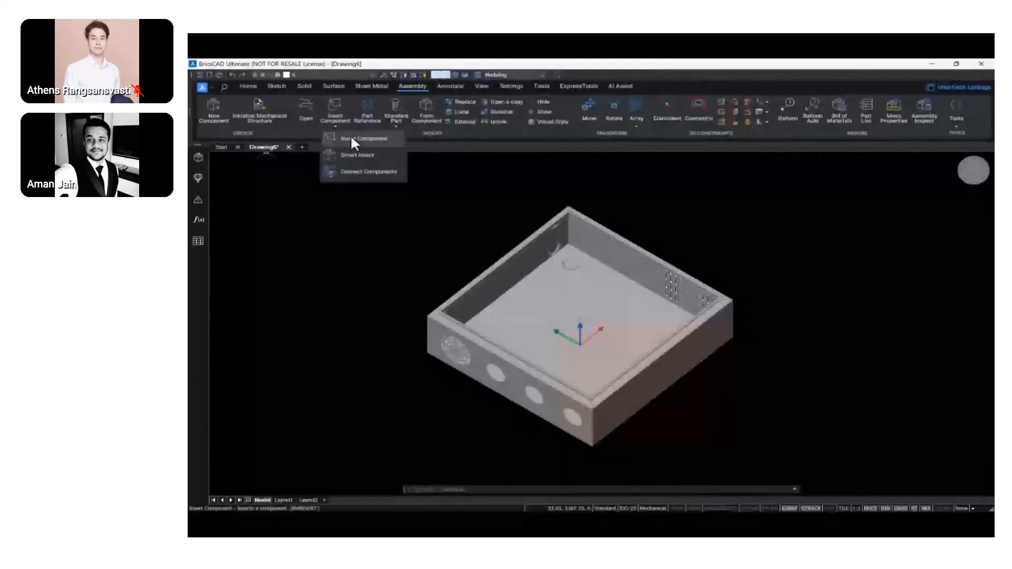
{"action": "left_click", "coordinate": [350, 135]}
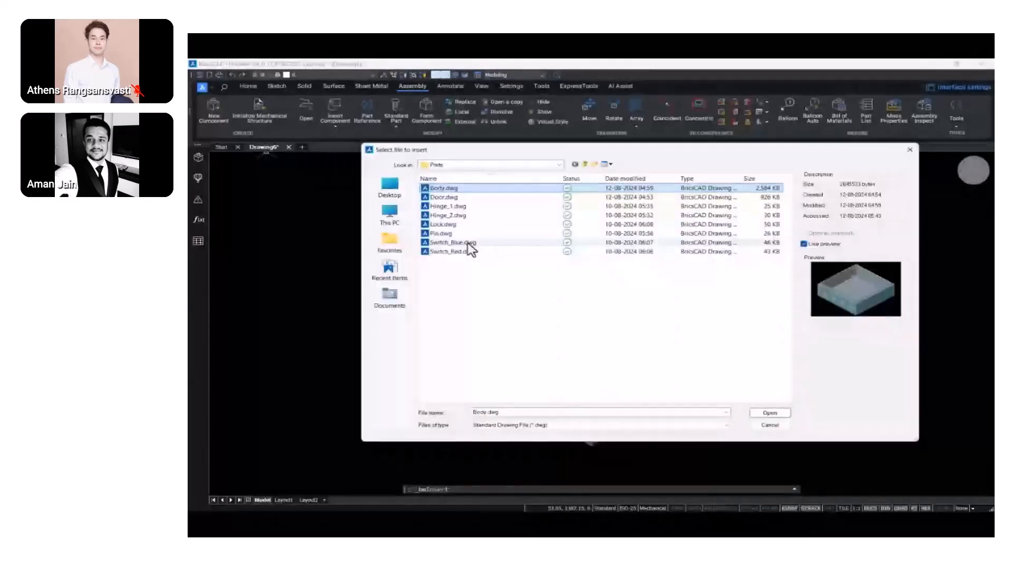
{"action": "left_click", "coordinate": [448, 206]}
{"action": "left_click", "coordinate": [770, 413]}
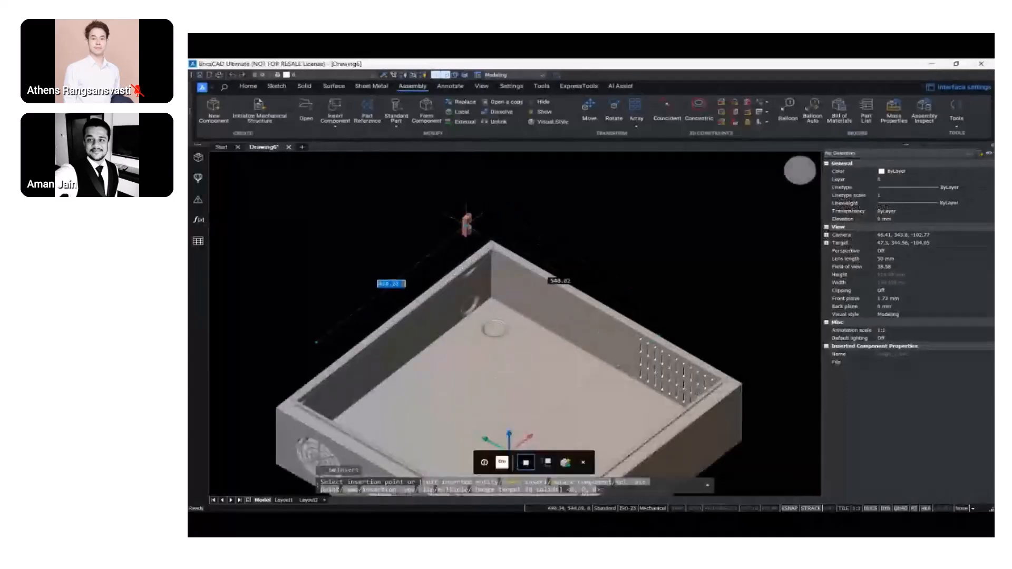
{"action": "left_click", "coordinate": [467, 220]}
Insert a second hinge component from the Parts folder outside the enclosure corner beside the ventilation slots
{"action": "left_click", "coordinate": [325, 126]}
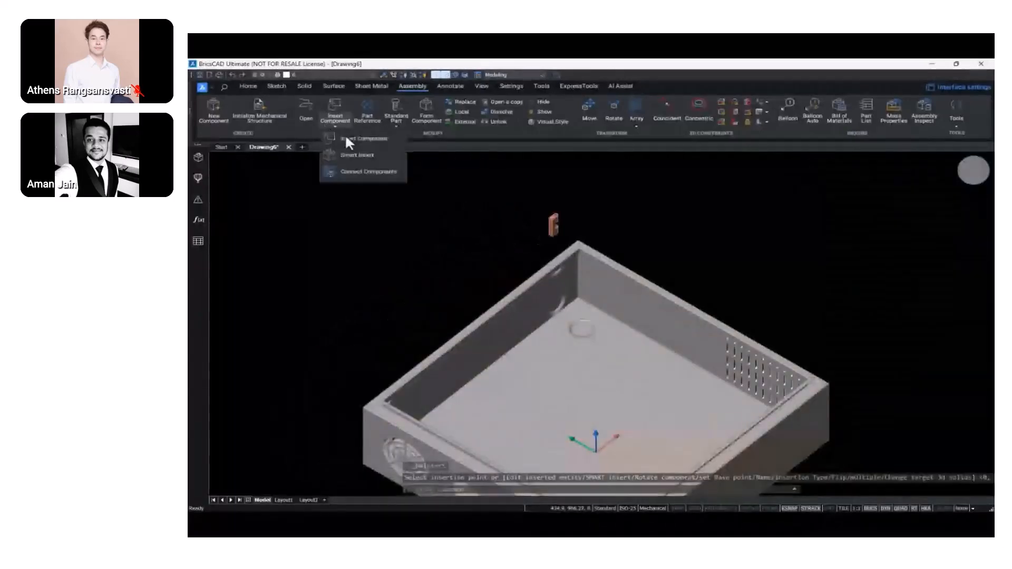
{"action": "left_click", "coordinate": [349, 149]}
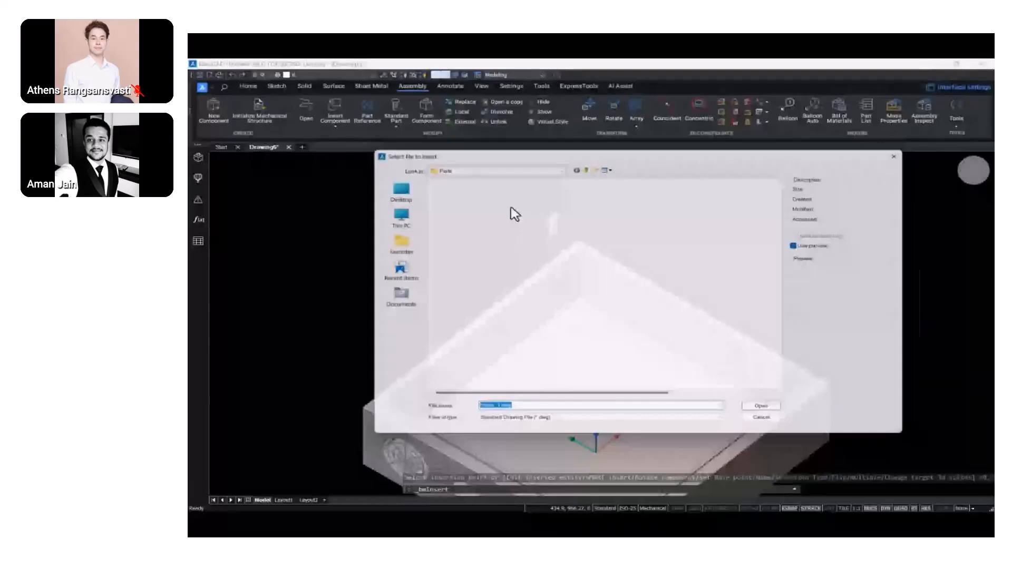
{"action": "left_click", "coordinate": [472, 218]}
{"action": "left_click", "coordinate": [761, 406]}
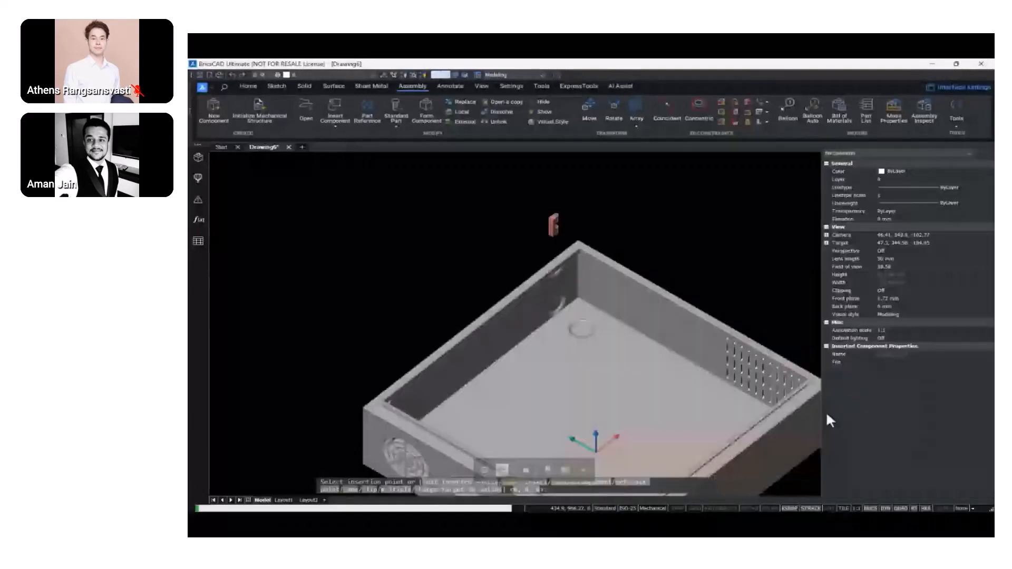
{"action": "left_click", "coordinate": [776, 395]}
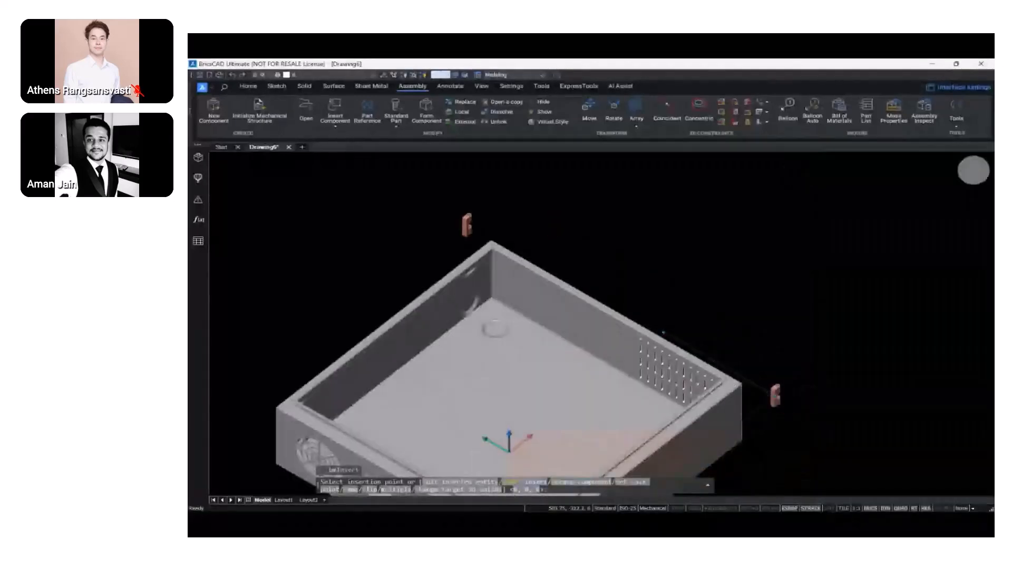
{"action": "key", "text": "Escape"}
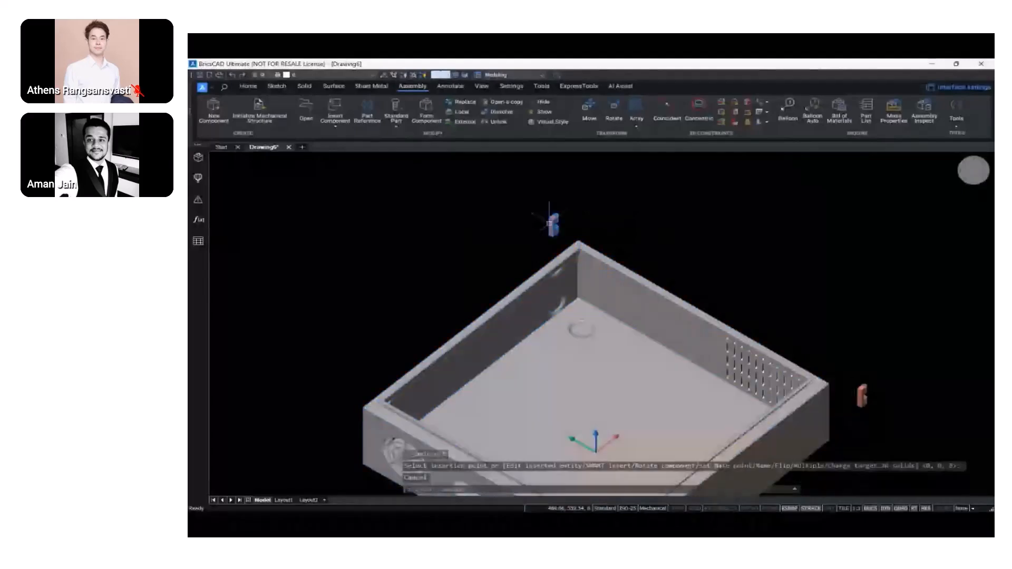
Rotate the hinge near the enclosure's far corner so that it lies flat
{"action": "left_click", "coordinate": [571, 231]}
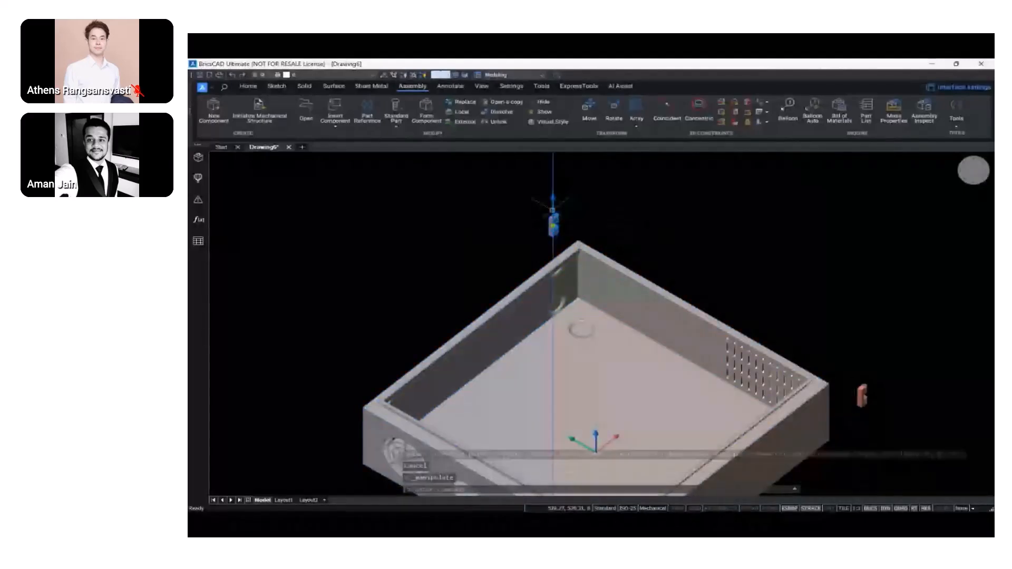
{"action": "left_click", "coordinate": [539, 210]}
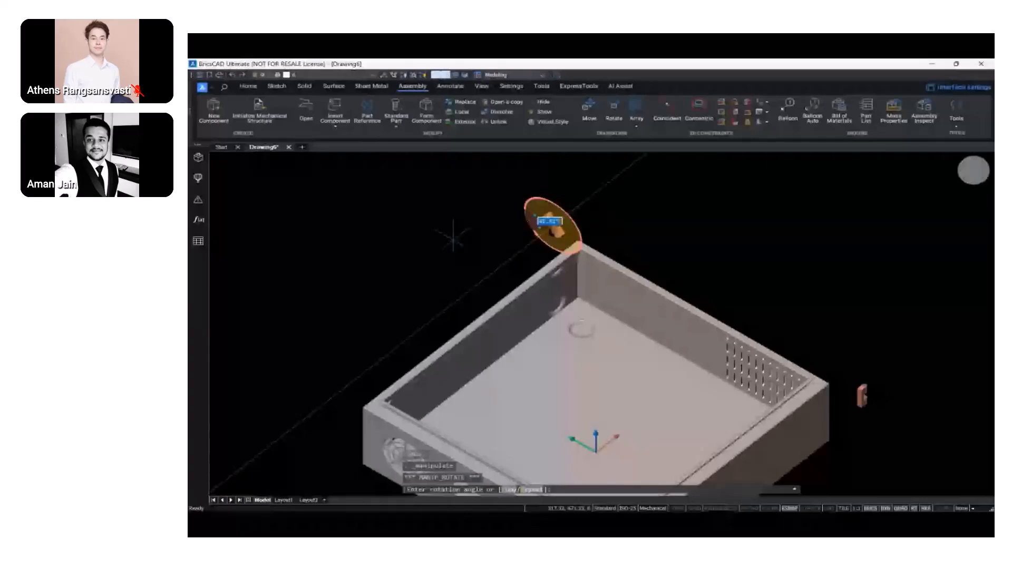
{"action": "left_click", "coordinate": [449, 250]}
{"action": "key", "text": "Escape"}
{"action": "middle_click_drag", "start_coordinate": [764, 283], "coordinate": [669, 227]}
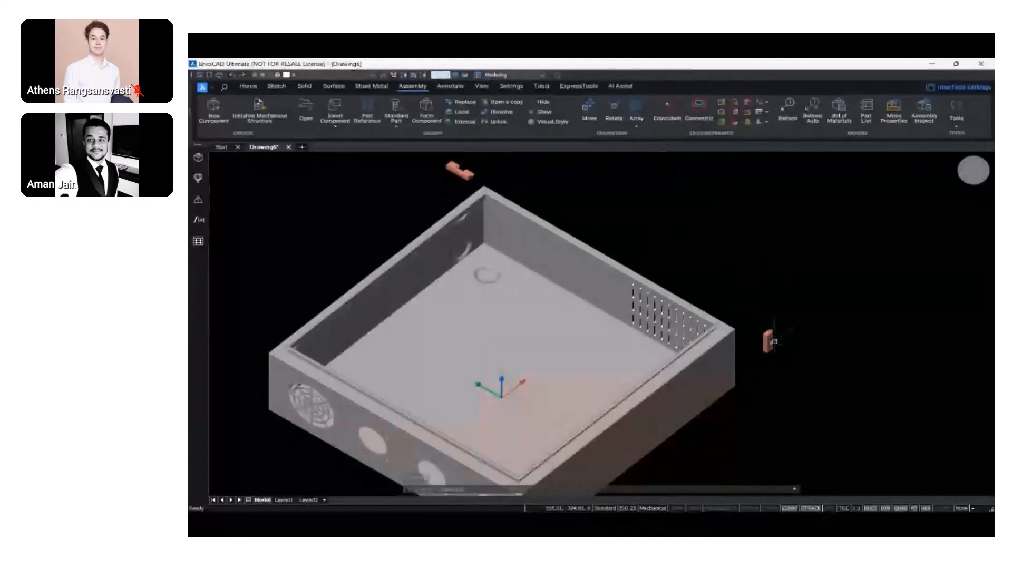
Rotate the hinge beside the slotted wall's corner flat, matching the orientation of the other hinge
{"action": "left_click", "coordinate": [774, 342]}
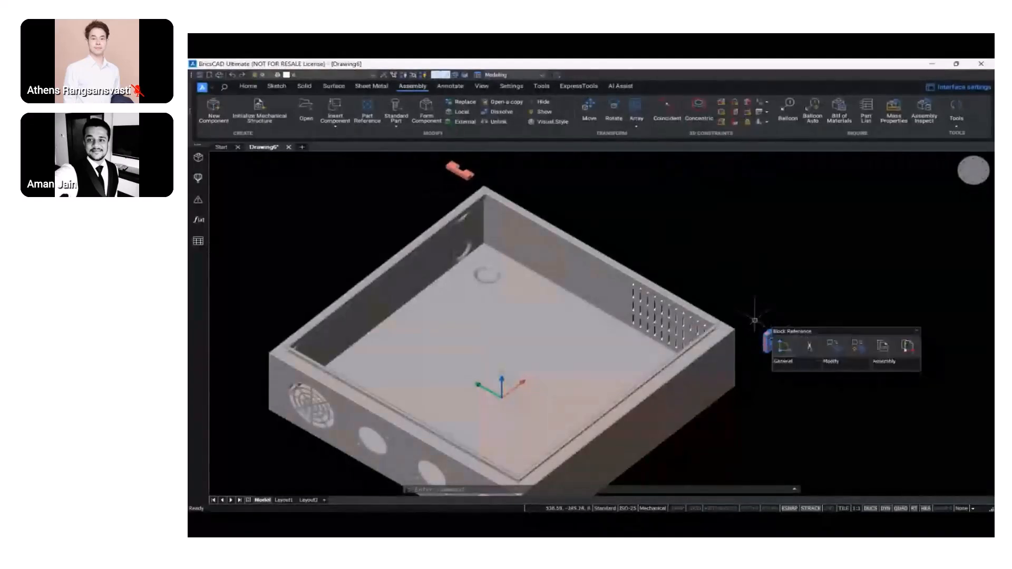
{"action": "left_click", "coordinate": [780, 340]}
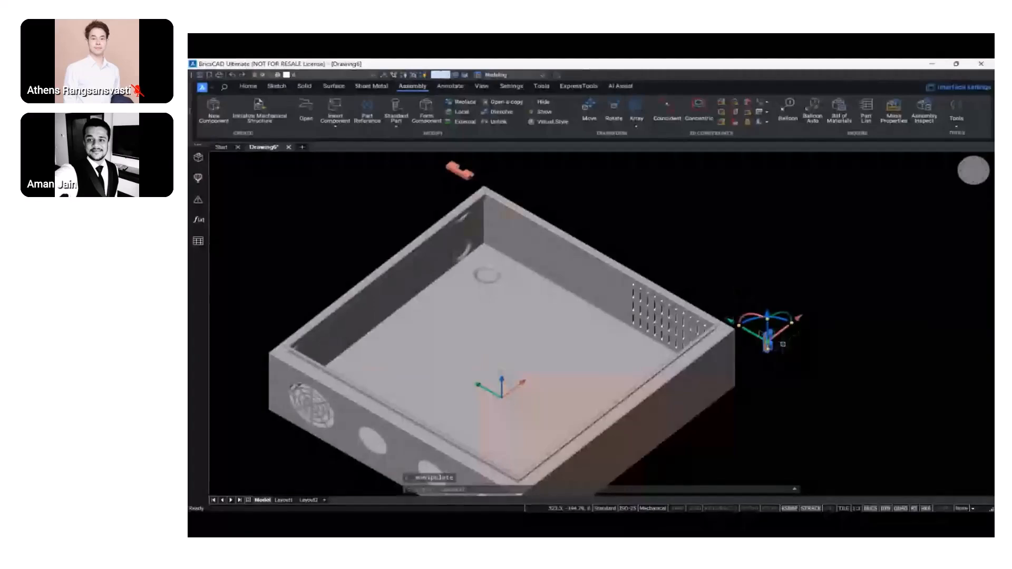
{"action": "left_click", "coordinate": [762, 318]}
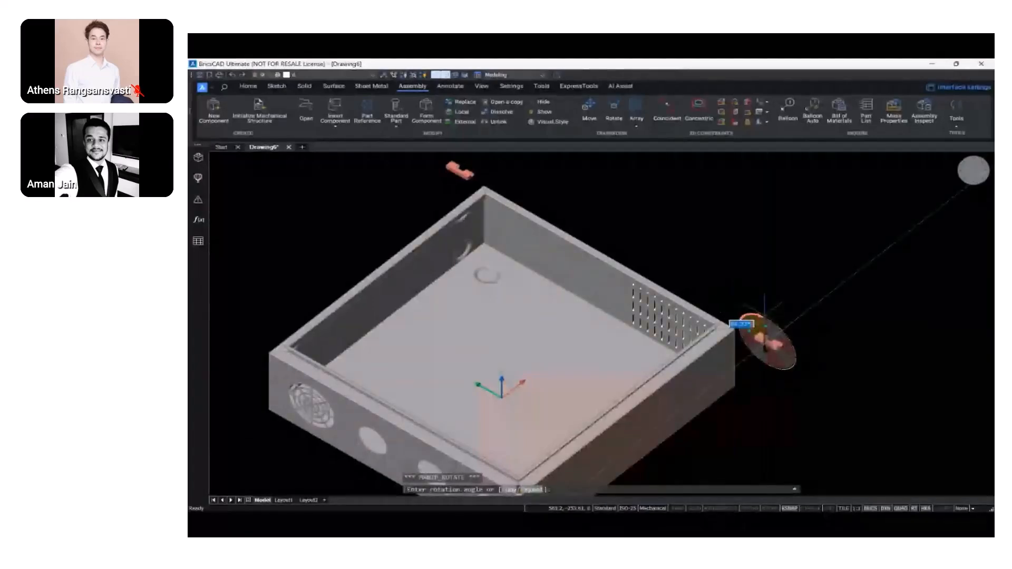
{"action": "key", "text": "Escape"}
{"action": "key", "text": "Escape"}
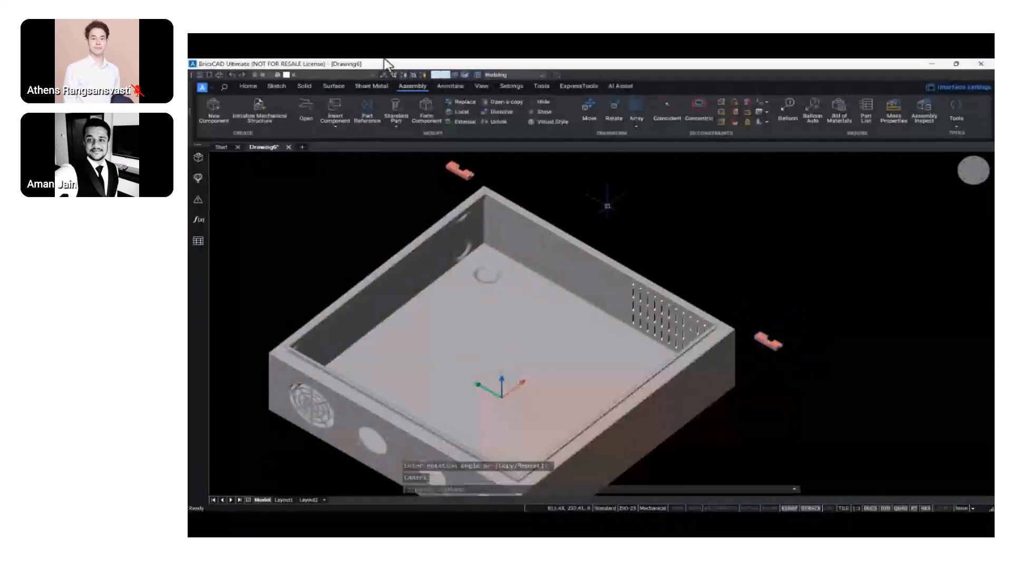
Apply a coincident 3D constraint between a face of the hinge near the far corner and the rim above the slotted wall
{"action": "left_click", "coordinate": [665, 111]}
{"action": "scroll", "coordinate": [454, 177], "scroll_direction": "up", "scroll_amount": 5}
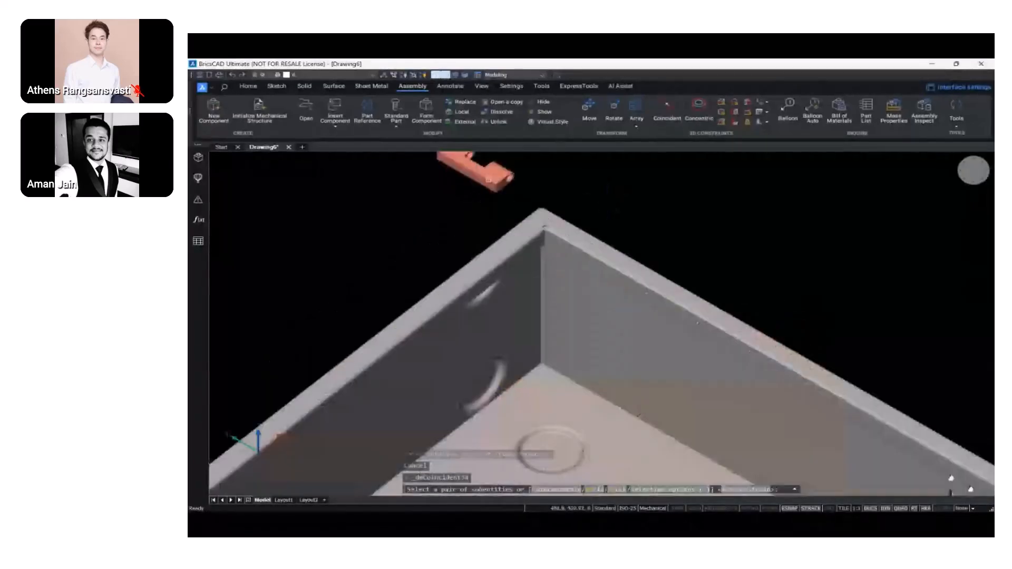
{"action": "scroll", "coordinate": [488, 180], "scroll_direction": "up", "scroll_amount": 3}
{"action": "left_click", "coordinate": [488, 185]}
{"action": "scroll", "coordinate": [615, 242], "scroll_direction": "down", "scroll_amount": 2}
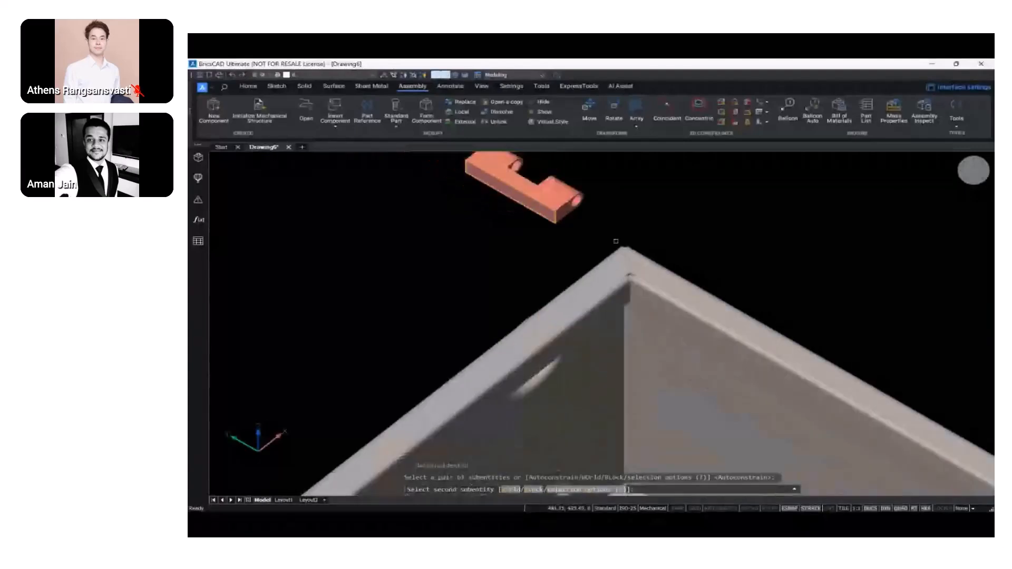
{"action": "scroll", "coordinate": [685, 262], "scroll_direction": "down", "scroll_amount": 3}
{"action": "scroll", "coordinate": [765, 273], "scroll_direction": "down", "scroll_amount": 4}
{"action": "middle_click_drag", "start_coordinate": [759, 273], "coordinate": [472, 266], "text": "shift"}
{"action": "scroll", "coordinate": [707, 319], "scroll_direction": "up", "scroll_amount": 5}
{"action": "scroll", "coordinate": [702, 315], "scroll_direction": "up", "scroll_amount": 6}
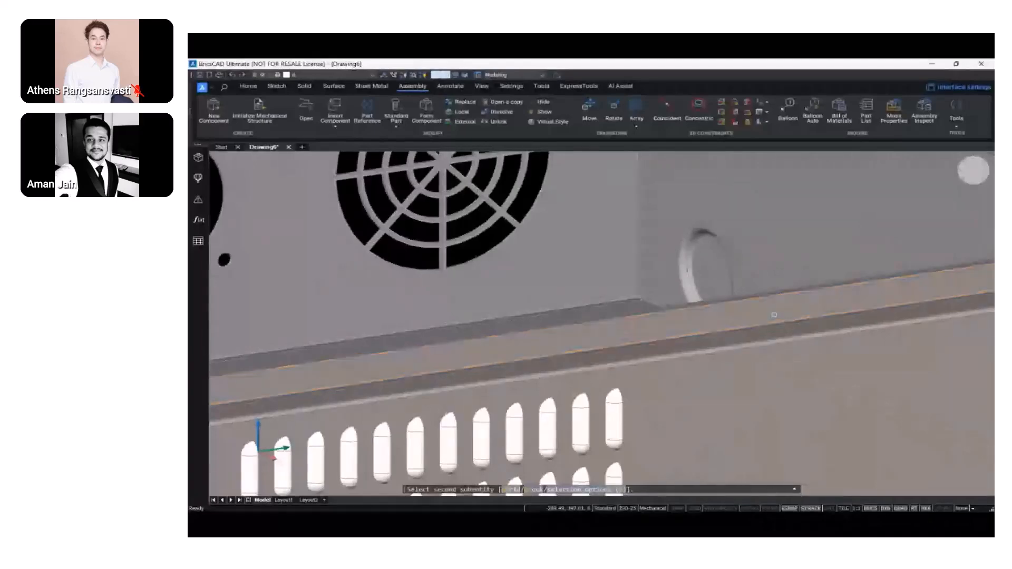
{"action": "scroll", "coordinate": [773, 315], "scroll_direction": "down", "scroll_amount": 8}
{"action": "middle_click_drag", "start_coordinate": [775, 316], "coordinate": [867, 270], "text": "shift"}
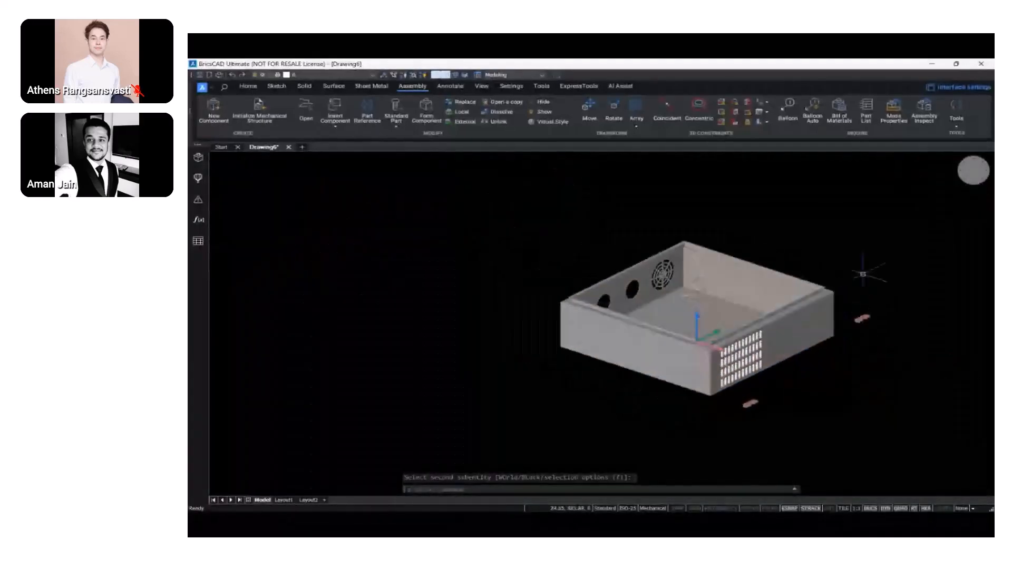
Make the flat top face of a hinge coincident with the narrow strip face along the enclosure's rim
{"action": "left_click", "coordinate": [667, 113]}
{"action": "scroll", "coordinate": [862, 322], "scroll_direction": "up", "scroll_amount": 8}
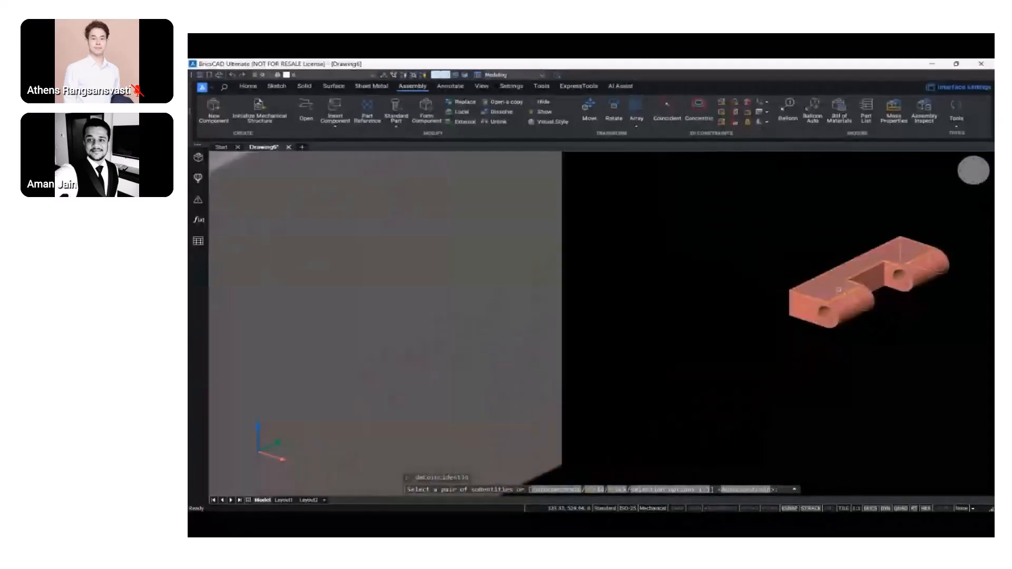
{"action": "left_click", "coordinate": [838, 290]}
{"action": "scroll", "coordinate": [775, 303], "scroll_direction": "down", "scroll_amount": 8}
{"action": "middle_click_drag", "start_coordinate": [772, 301], "coordinate": [689, 248], "text": "shift"}
{"action": "scroll", "coordinate": [685, 256], "scroll_direction": "up", "scroll_amount": 10}
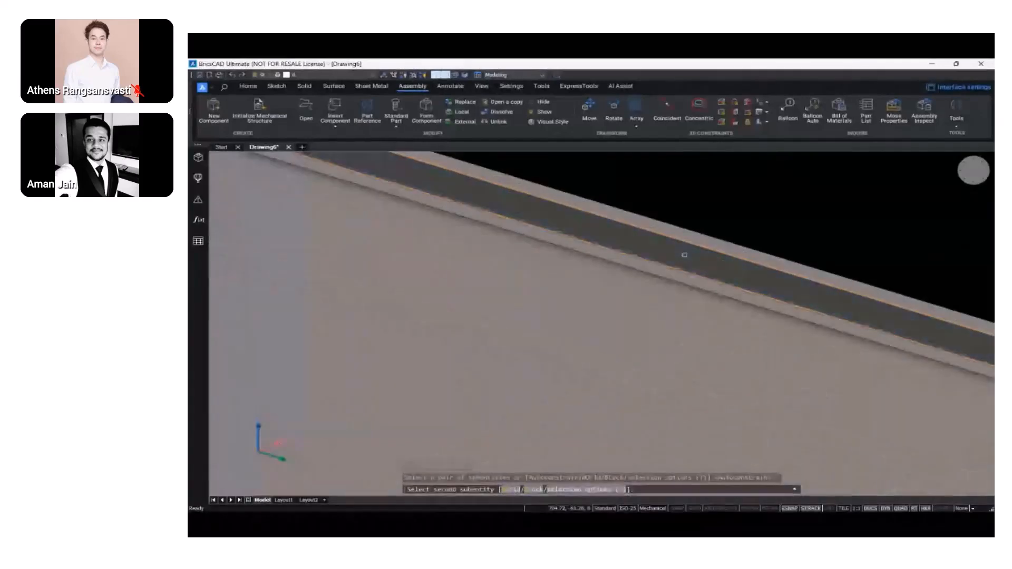
{"action": "left_click", "coordinate": [684, 255]}
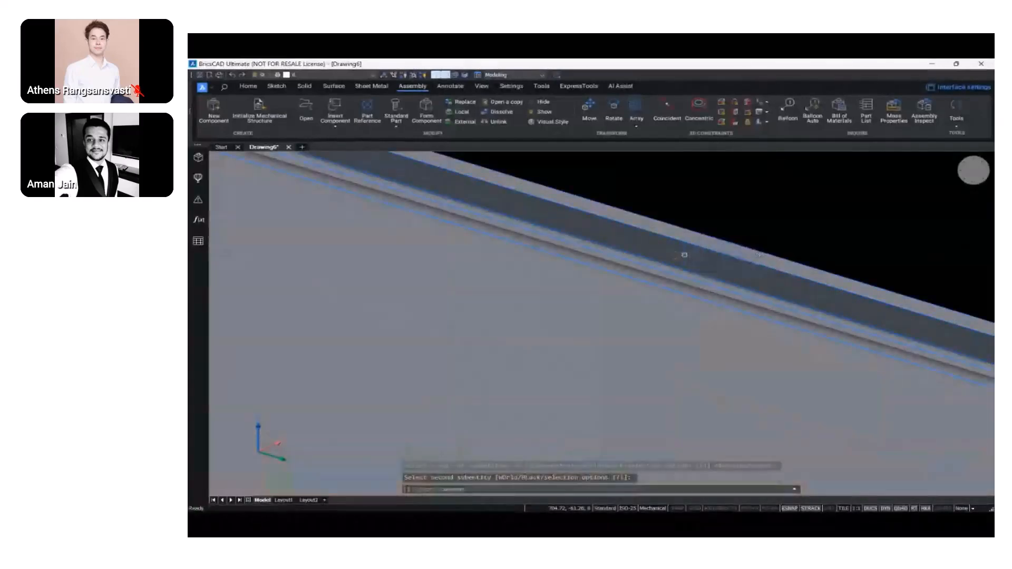
{"action": "scroll", "coordinate": [685, 255], "scroll_direction": "down", "scroll_amount": 10}
{"action": "middle_click_drag", "start_coordinate": [699, 270], "coordinate": [759, 359], "text": "shift"}
{"action": "scroll", "coordinate": [759, 359], "scroll_direction": "down", "scroll_amount": 10}
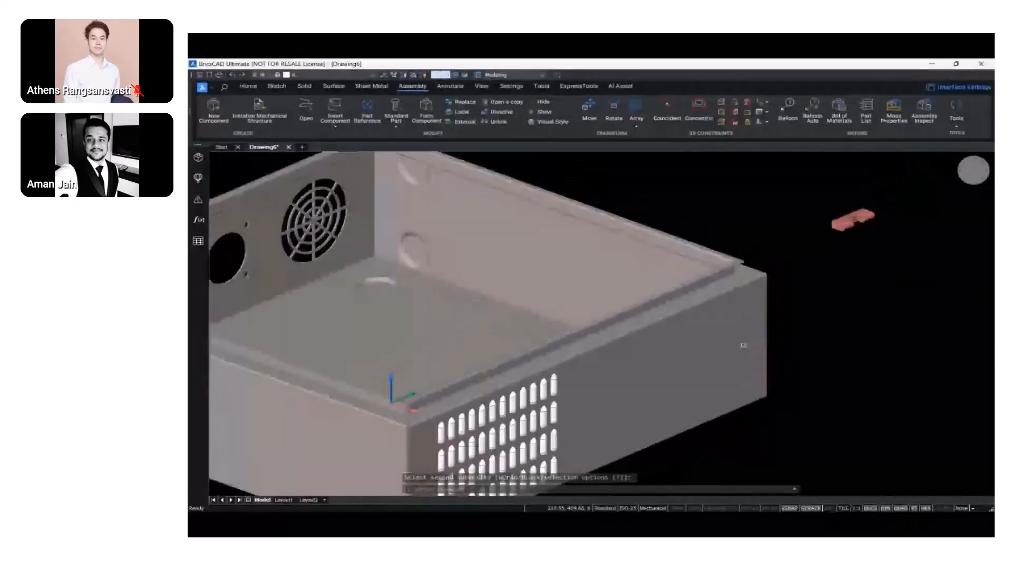
Make the hinge's long side face coincident with the enclosure's face at the corner beside the ventilation slots
{"action": "left_click", "coordinate": [665, 108]}
{"action": "middle_click_drag", "start_coordinate": [624, 352], "coordinate": [791, 406], "text": "shift"}
{"action": "scroll", "coordinate": [763, 429], "scroll_direction": "up", "scroll_amount": 6}
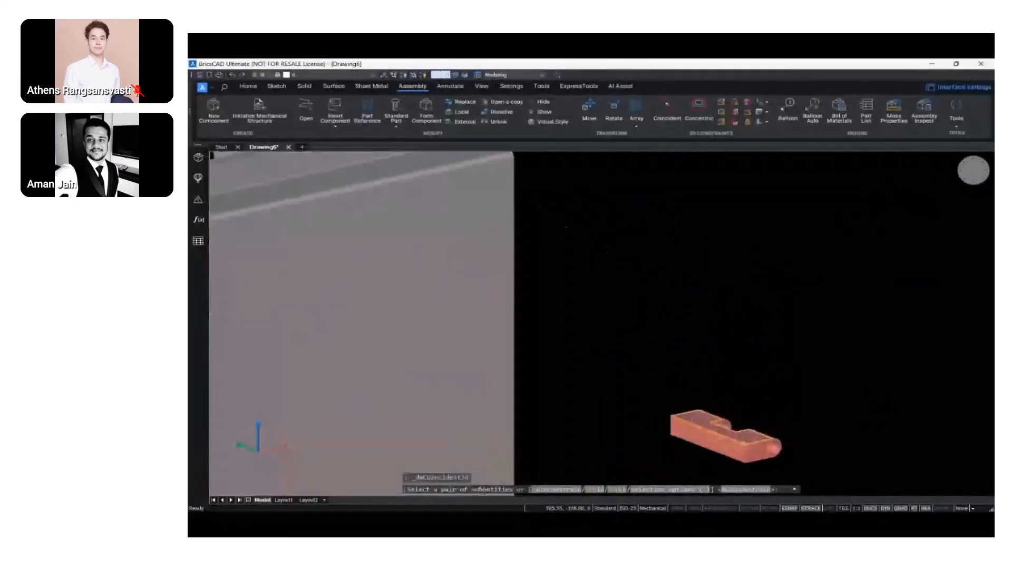
{"action": "left_click", "coordinate": [709, 442]}
{"action": "scroll", "coordinate": [709, 442], "scroll_direction": "down", "scroll_amount": 8}
{"action": "middle_click_drag", "start_coordinate": [712, 375], "coordinate": [510, 324], "text": "shift"}
{"action": "scroll", "coordinate": [488, 283], "scroll_direction": "up", "scroll_amount": 6}
{"action": "middle_click_drag", "start_coordinate": [489, 283], "coordinate": [522, 332], "text": "shift"}
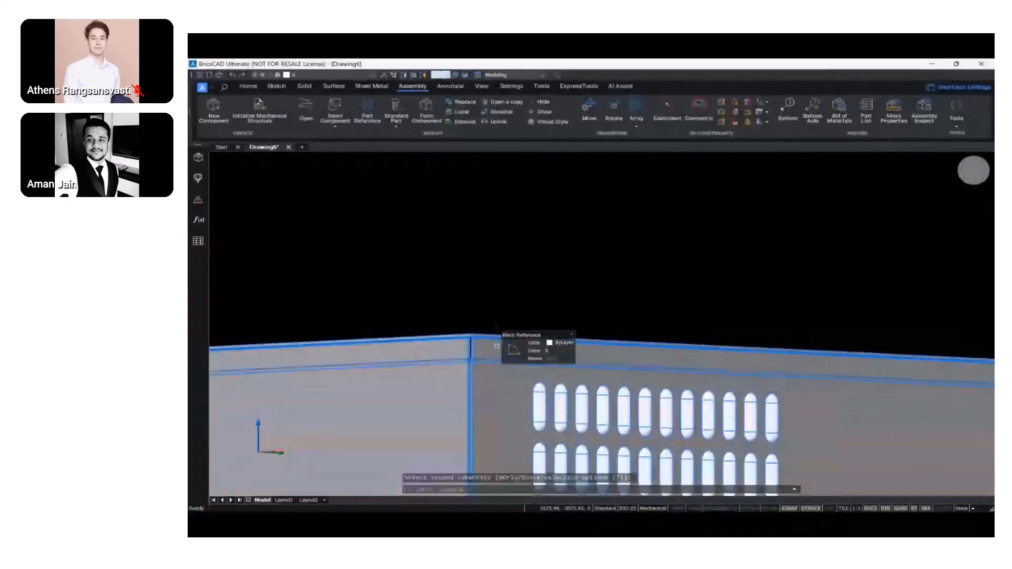
Rotate the hinge at the enclosure's lower corner beside the ventilation slots about the vertical axis
{"action": "scroll", "coordinate": [497, 347], "scroll_direction": "down", "scroll_amount": 6}
{"action": "mouse_move", "coordinate": [498, 349]}
{"action": "middle_mouse_down", "text": "shift"}
{"action": "mouse_move", "coordinate": [523, 395]}
{"action": "mouse_move", "coordinate": [515, 343]}
{"action": "middle_mouse_up", "text": "shift"}
{"action": "scroll", "coordinate": [500, 402], "scroll_direction": "up", "scroll_amount": 5}
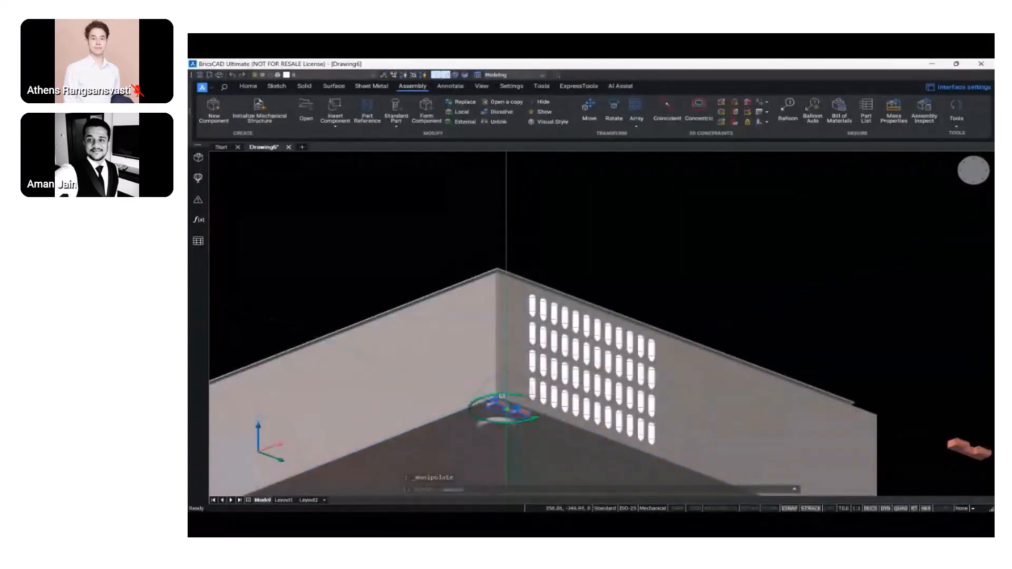
{"action": "left_click", "coordinate": [513, 399]}
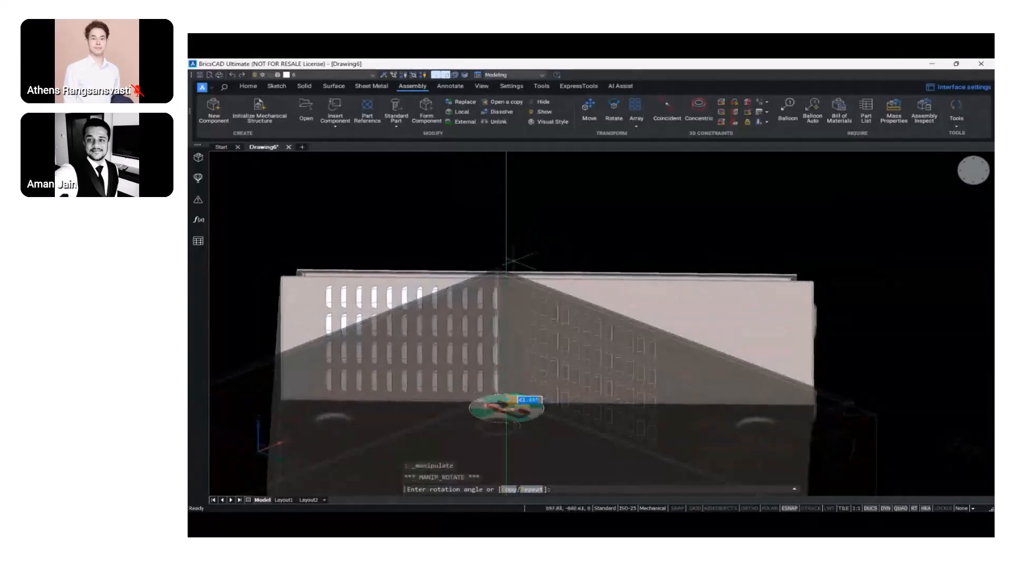
{"action": "key", "text": "Escape"}
Move the hinge at the slotted wall's lower corner vertically down until it is clear of the enclosure body
{"action": "middle_click_drag", "start_coordinate": [507, 415], "coordinate": [508, 478], "text": "shift"}
{"action": "scroll", "coordinate": [510, 413], "scroll_direction": "up", "scroll_amount": 2}
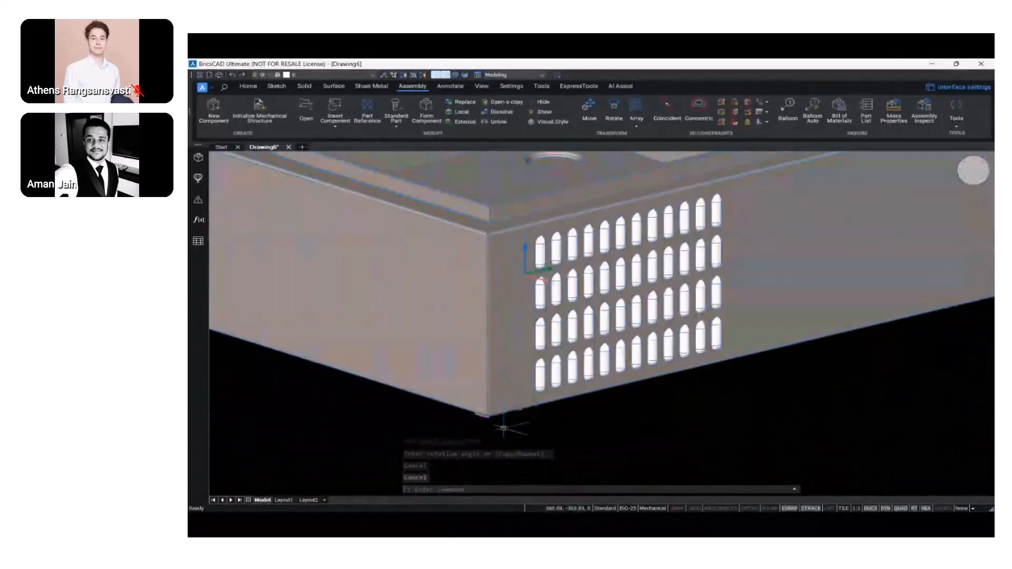
{"action": "scroll", "coordinate": [477, 421], "scroll_direction": "up", "scroll_amount": 3}
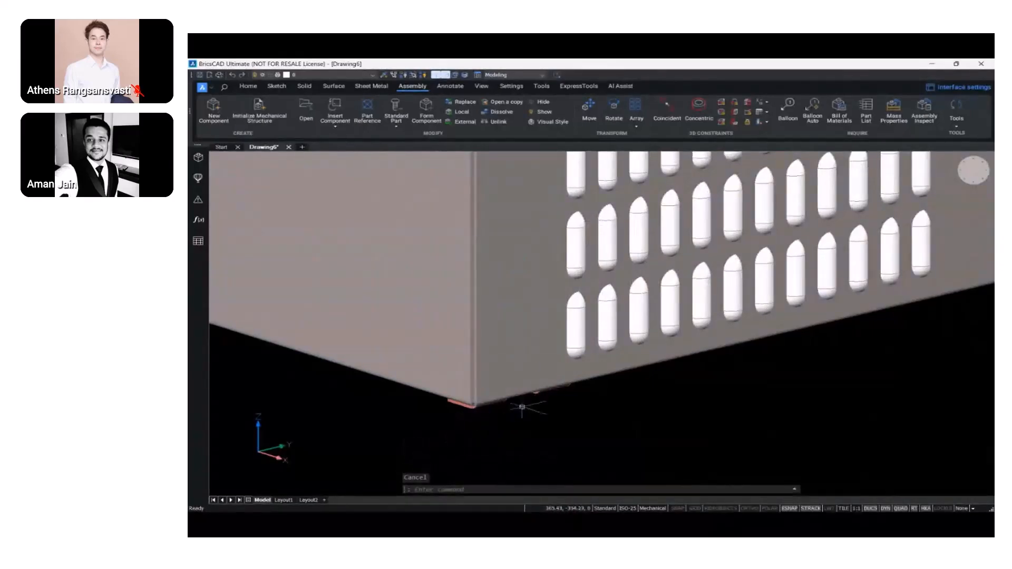
{"action": "scroll", "coordinate": [553, 398], "scroll_direction": "down", "scroll_amount": 4}
{"action": "middle_click_drag", "start_coordinate": [522, 429], "coordinate": [602, 390]}
{"action": "scroll", "coordinate": [565, 373], "scroll_direction": "up", "scroll_amount": 3}
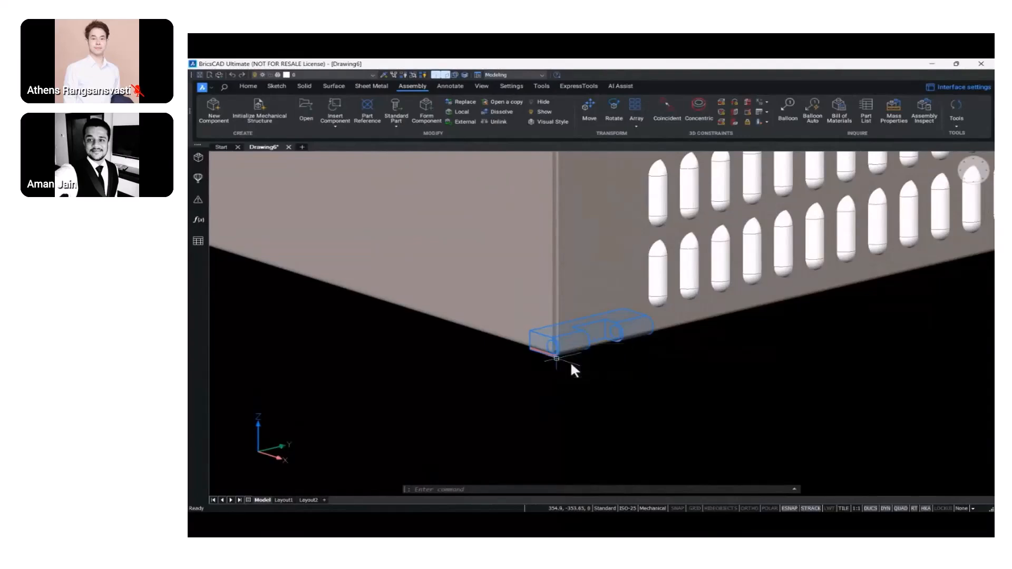
{"action": "left_click", "coordinate": [569, 359]}
{"action": "left_click", "coordinate": [590, 311]}
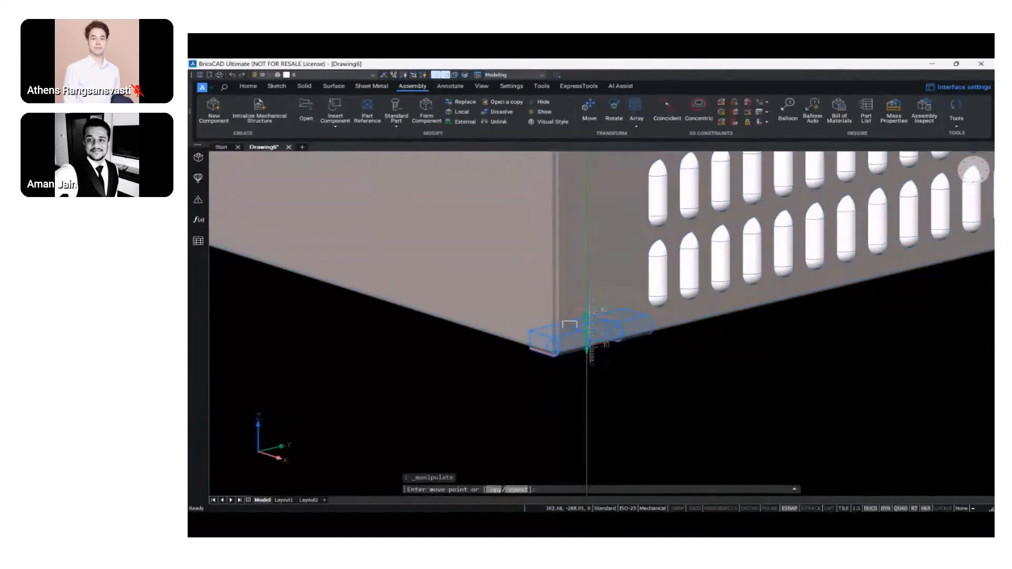
{"action": "left_click", "coordinate": [590, 402]}
{"action": "key", "text": "Escape"}
Make the flat top face of the hinge below the slotted wall's corner coincident with the narrow strip face along the enclosure's rim
{"action": "left_click", "coordinate": [663, 114]}
{"action": "scroll", "coordinate": [620, 361], "scroll_direction": "up", "scroll_amount": 3}
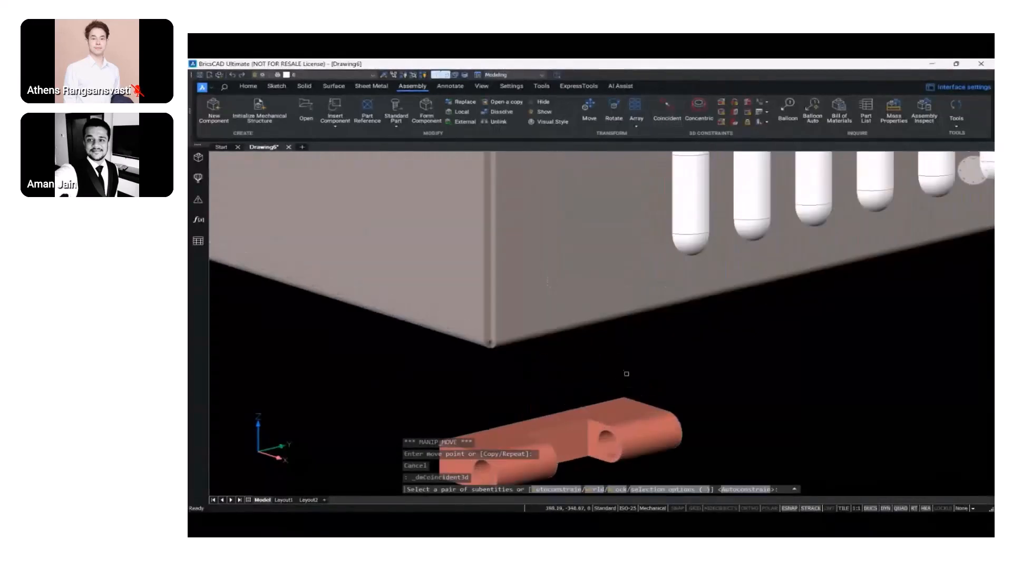
{"action": "left_click", "coordinate": [623, 409]}
{"action": "scroll", "coordinate": [647, 369], "scroll_direction": "down", "scroll_amount": 5}
{"action": "middle_click_drag", "start_coordinate": [648, 370], "coordinate": [677, 258], "text": "shift"}
{"action": "scroll", "coordinate": [638, 194], "scroll_direction": "up", "scroll_amount": 1}
{"action": "scroll", "coordinate": [639, 194], "scroll_direction": "up", "scroll_amount": 4}
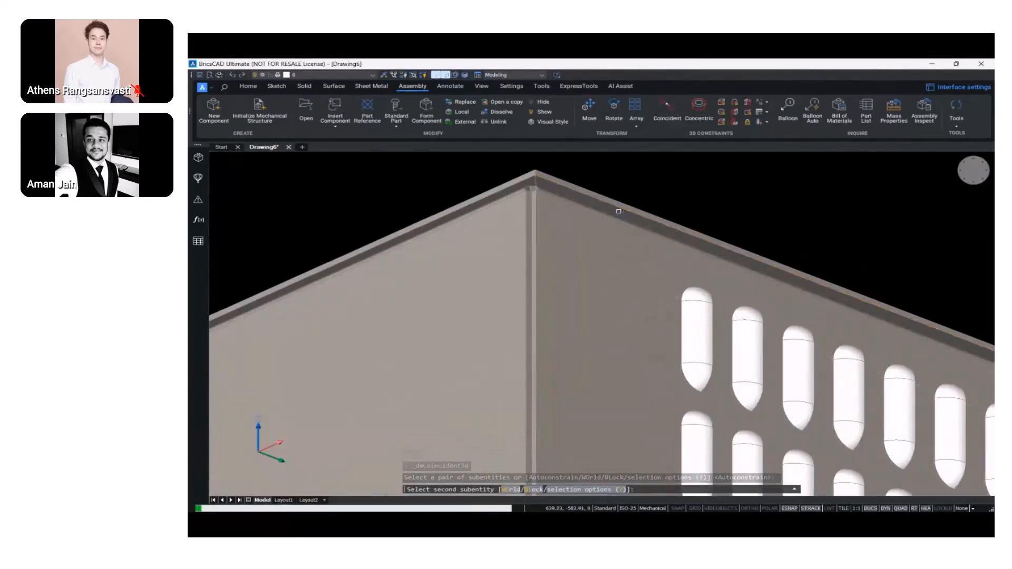
{"action": "scroll", "coordinate": [619, 211], "scroll_direction": "down", "scroll_amount": 4}
{"action": "middle_click_drag", "start_coordinate": [619, 211], "coordinate": [567, 298], "text": "shift"}
{"action": "scroll", "coordinate": [616, 383], "scroll_direction": "down", "scroll_amount": 3}
{"action": "key", "text": "Escape"}
Move the other hinge along the slotted wall's rim to a spot just inward of the far corner
{"action": "left_click", "coordinate": [879, 241]}
{"action": "left_click", "coordinate": [887, 236]}
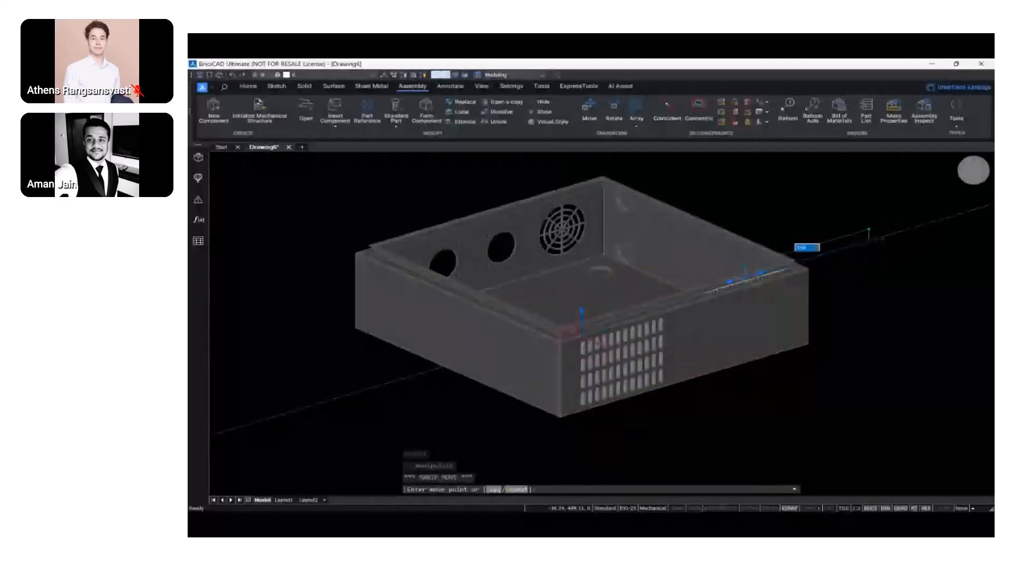
{"action": "key", "text": "Escape"}
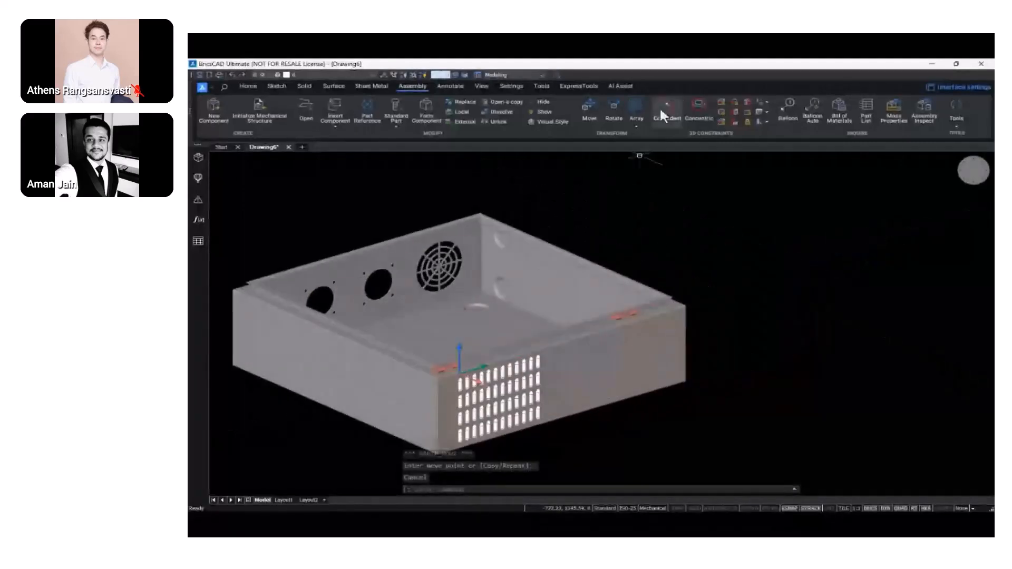
Add a 200 mm distance constraint between the enclosure's side face at the far end and the knuckle end face of the nearest hinge
{"action": "left_click", "coordinate": [721, 102]}
{"action": "middle_click_drag", "start_coordinate": [771, 334], "coordinate": [796, 333], "text": "shift"}
{"action": "left_click", "coordinate": [559, 392]}
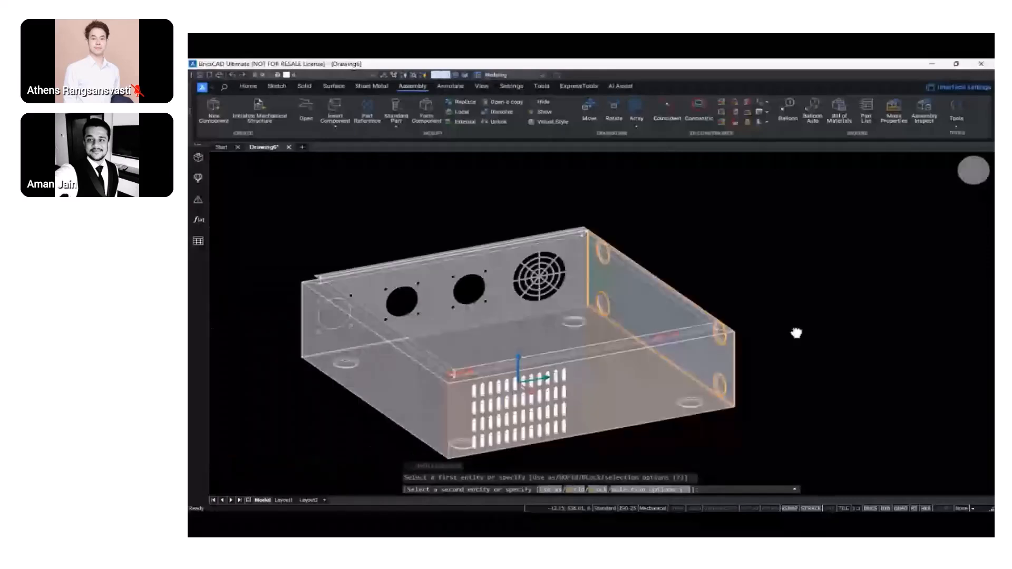
{"action": "scroll", "coordinate": [705, 299], "scroll_direction": "up", "scroll_amount": 10}
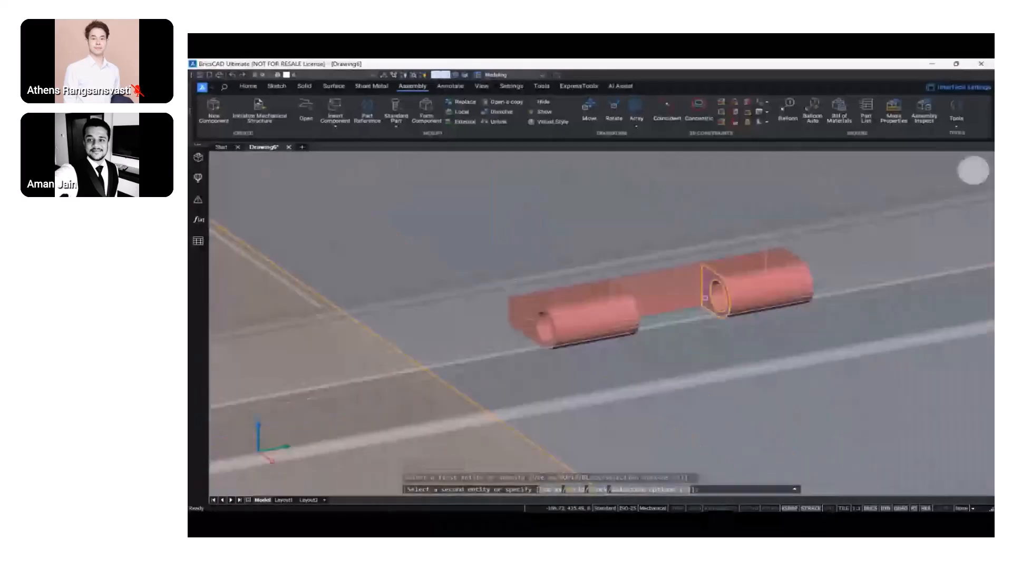
{"action": "left_click", "coordinate": [706, 298]}
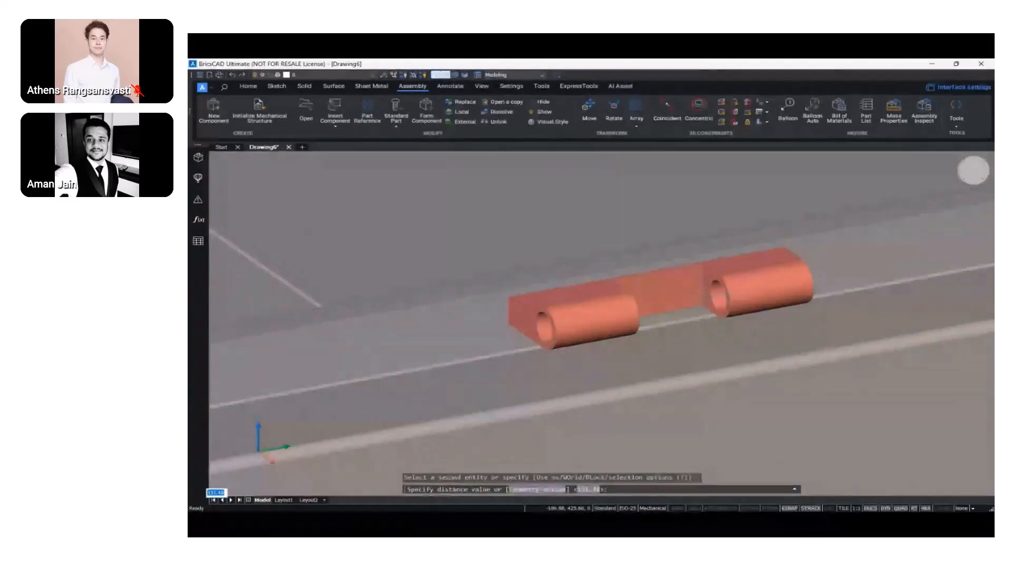
{"action": "type", "text": "200"}
{"action": "key", "text": "Return"}
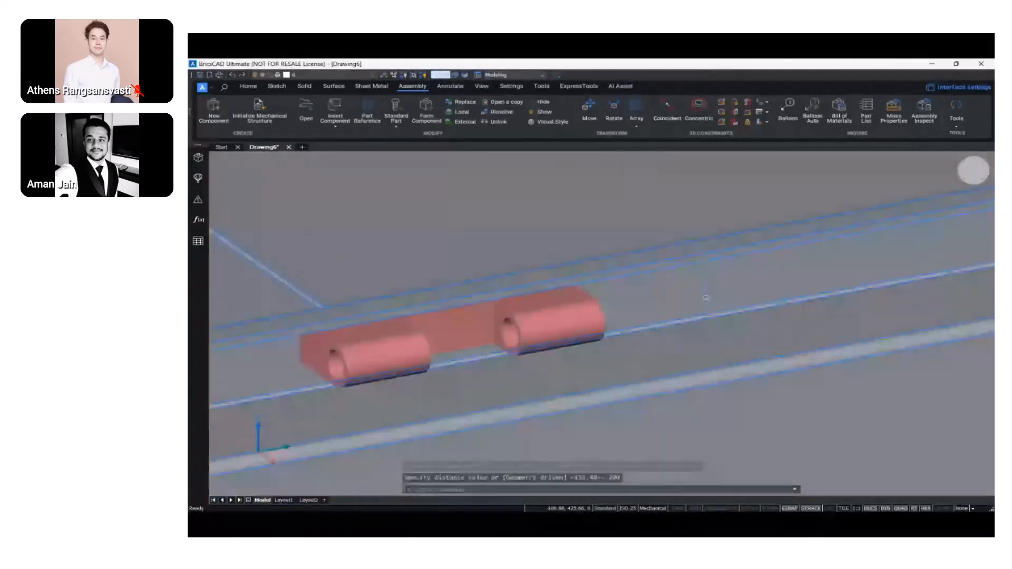
Move the hinge at the corner beside the ventilation slots along the rim, away from the corner
{"action": "scroll", "coordinate": [706, 296], "scroll_direction": "down", "scroll_amount": 8}
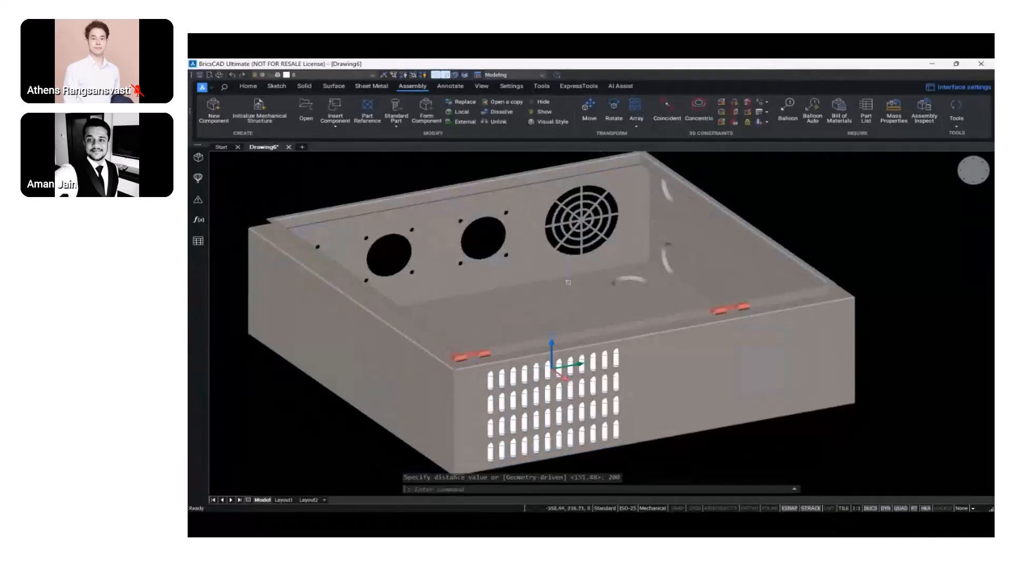
{"action": "scroll", "coordinate": [478, 350], "scroll_direction": "up", "scroll_amount": 5}
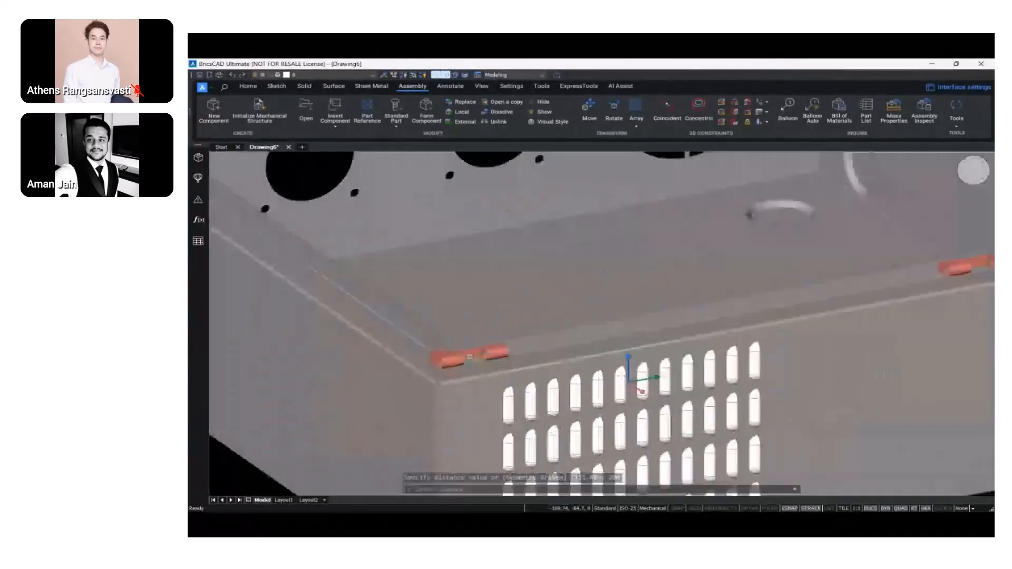
{"action": "left_click", "coordinate": [485, 362]}
{"action": "key", "text": "Escape"}
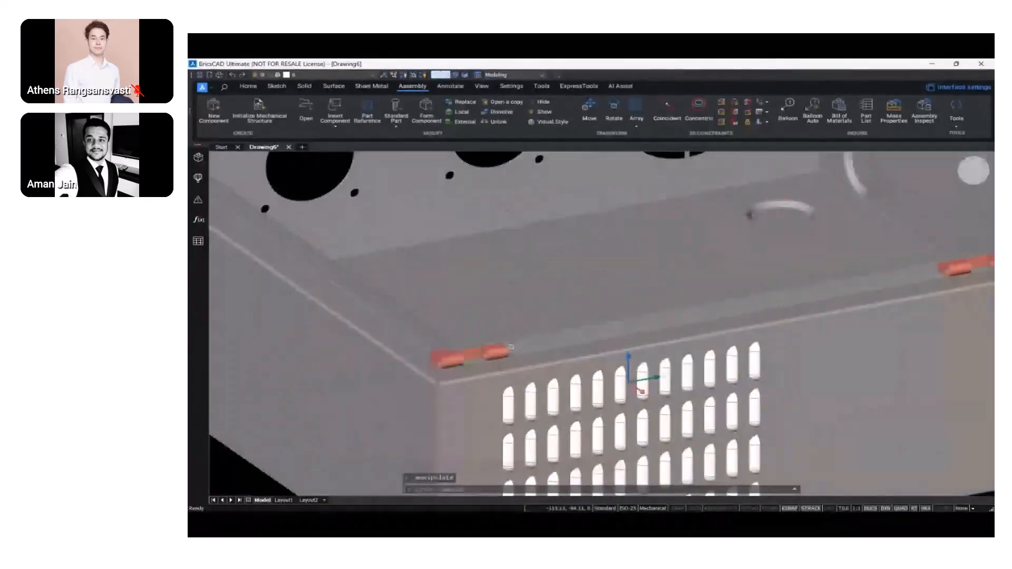
{"action": "left_click", "coordinate": [458, 362]}
{"action": "left_click", "coordinate": [426, 362]}
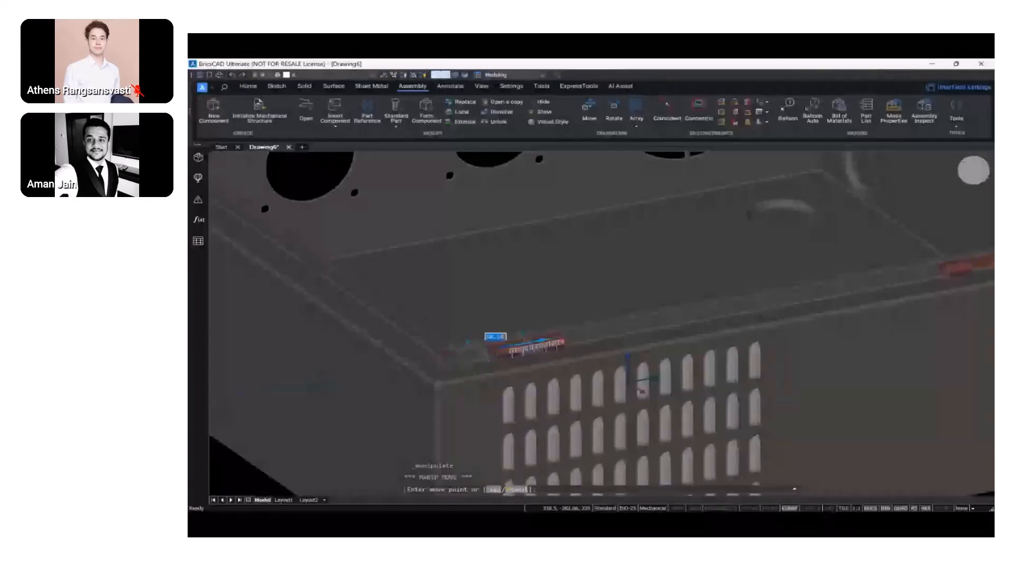
{"action": "left_click", "coordinate": [555, 345]}
{"action": "key", "text": "Escape"}
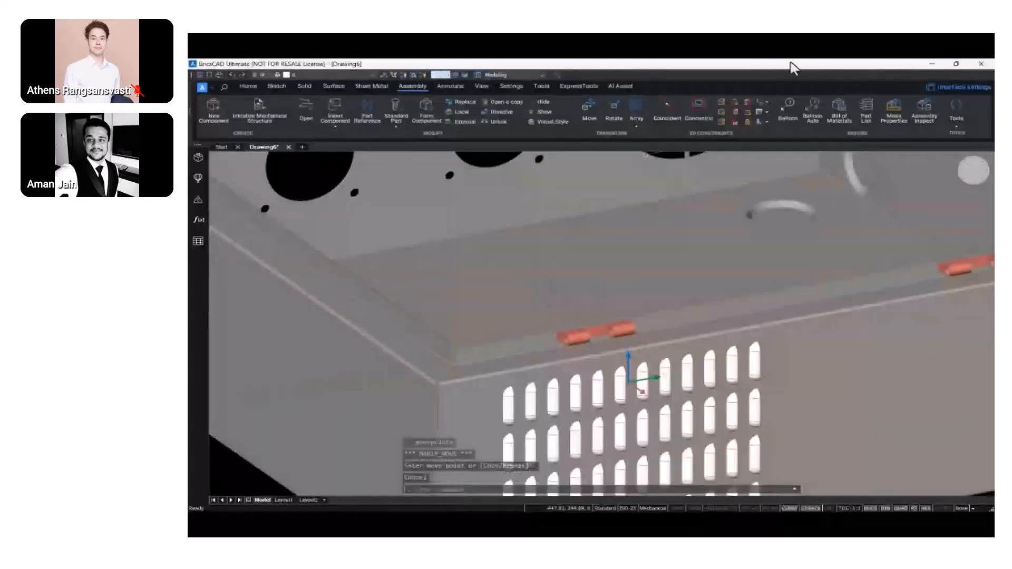
Add a 200 mm distance constraint between the enclosure's side face beside the slots and the knuckle end face of the nearby hinge
{"action": "left_click", "coordinate": [721, 104]}
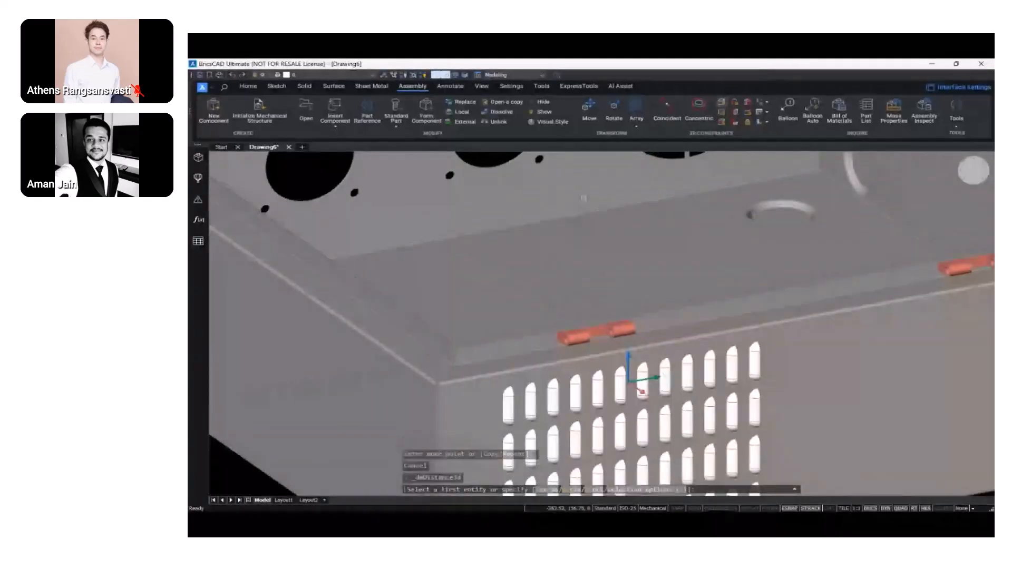
{"action": "left_click", "coordinate": [366, 413]}
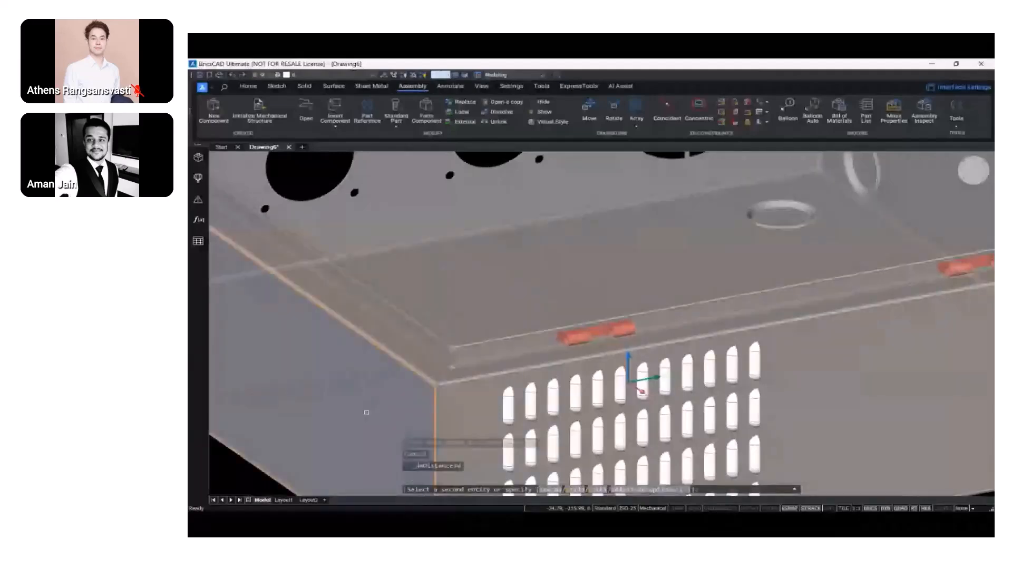
{"action": "middle_click_drag", "start_coordinate": [366, 412], "coordinate": [317, 402], "text": "shift"}
{"action": "scroll", "coordinate": [586, 354], "scroll_direction": "up", "scroll_amount": 8}
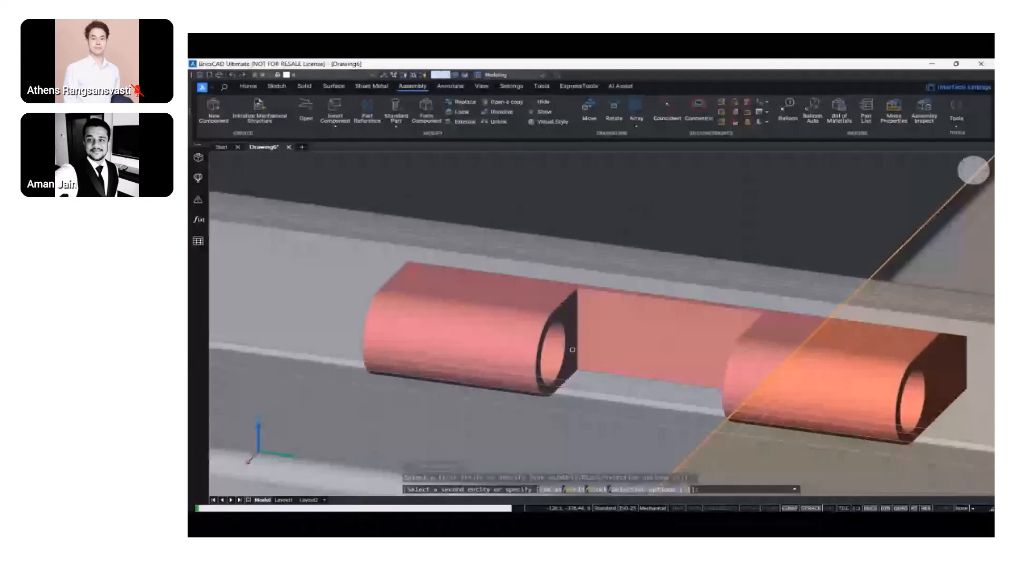
{"action": "left_click", "coordinate": [572, 350]}
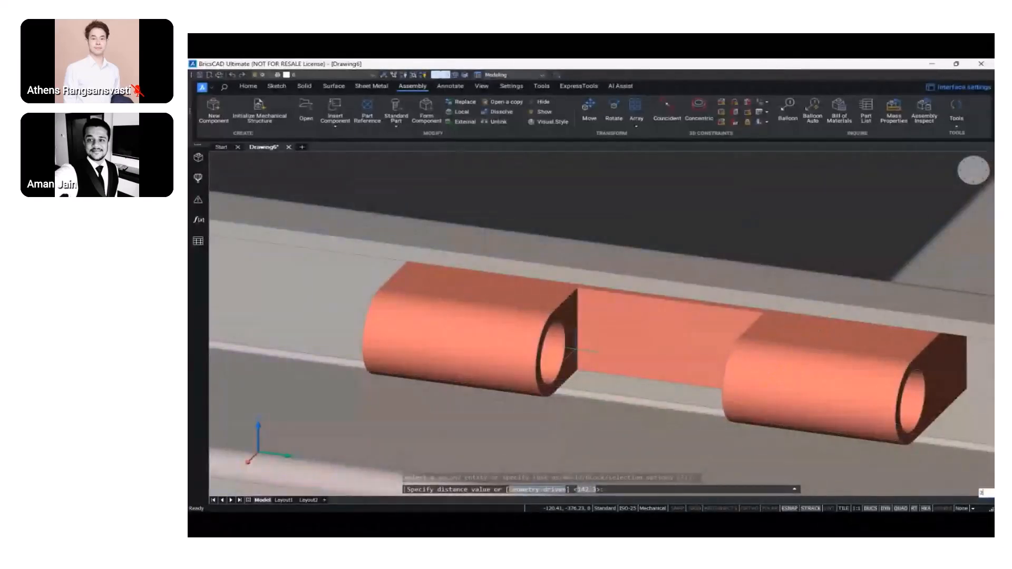
{"action": "type", "text": "200"}
{"action": "key", "text": "Return"}
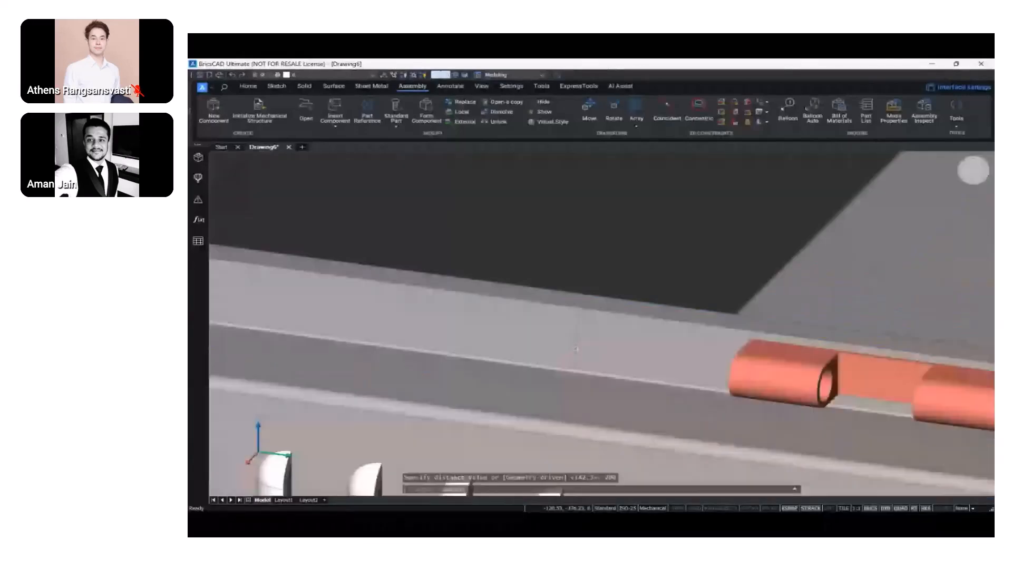
{"action": "scroll", "coordinate": [576, 348], "scroll_direction": "down", "scroll_amount": 6}
{"action": "middle_click_drag", "start_coordinate": [576, 348], "coordinate": [802, 377], "text": "shift"}
{"action": "scroll", "coordinate": [802, 377], "scroll_direction": "down", "scroll_amount": 4}
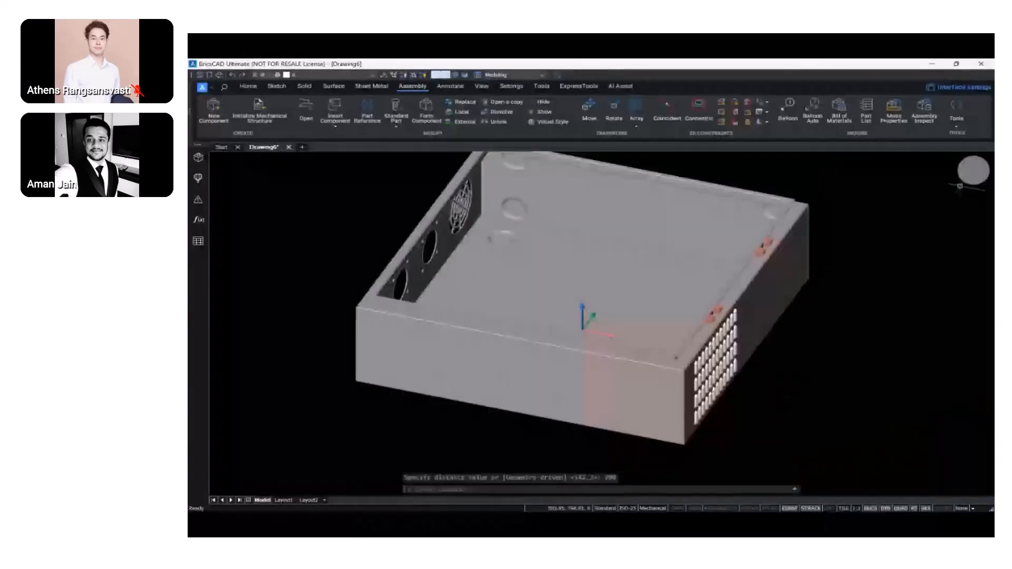
Switch to the Top Front Left view and save the drawing as MainAssembly in the Assembly folder
{"action": "left_click", "coordinate": [963, 177]}
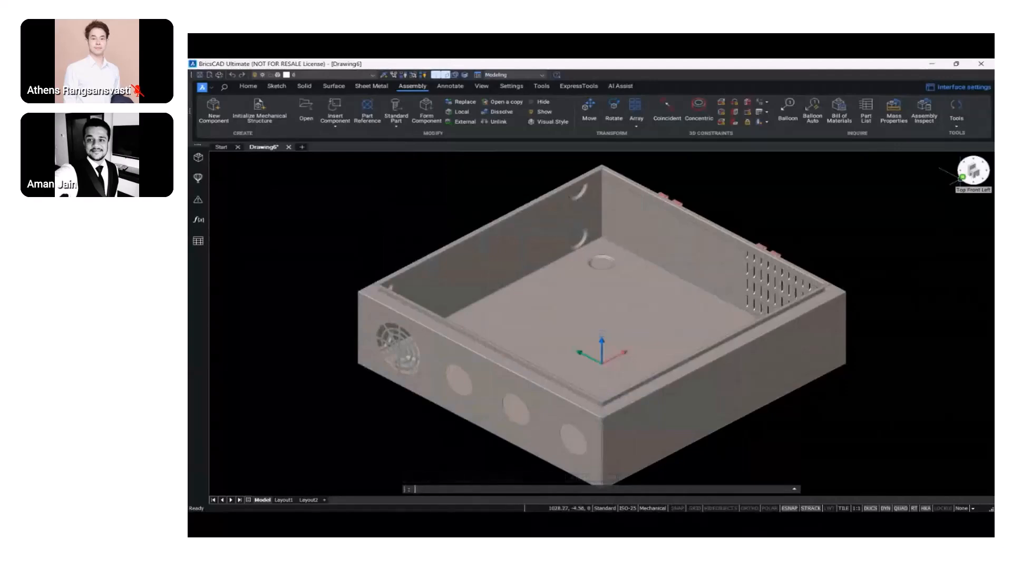
{"action": "left_click", "coordinate": [213, 87]}
{"action": "left_click", "coordinate": [235, 255]}
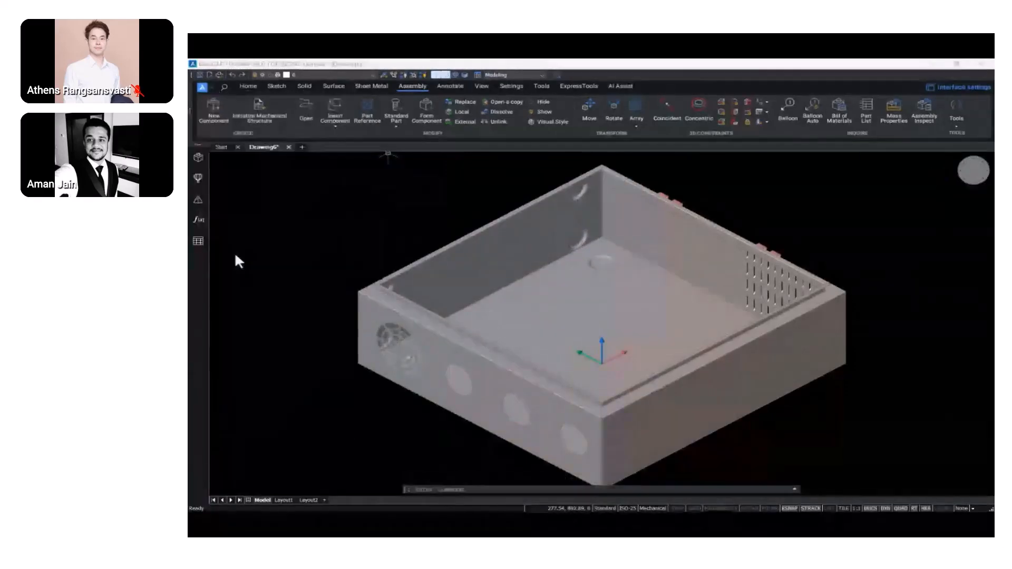
{"action": "type", "text": "MainAssembly"}
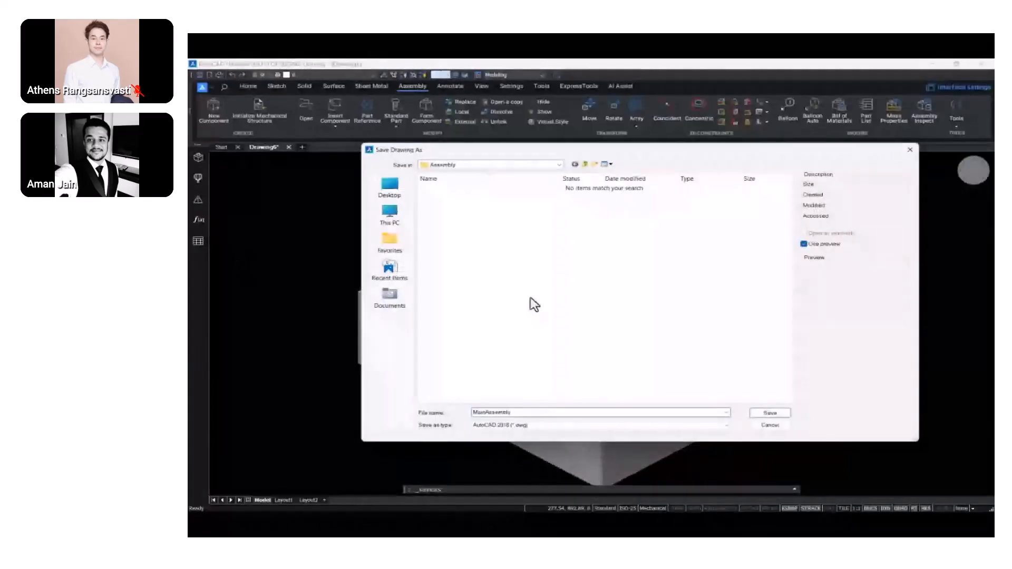
{"action": "key", "text": "Return"}
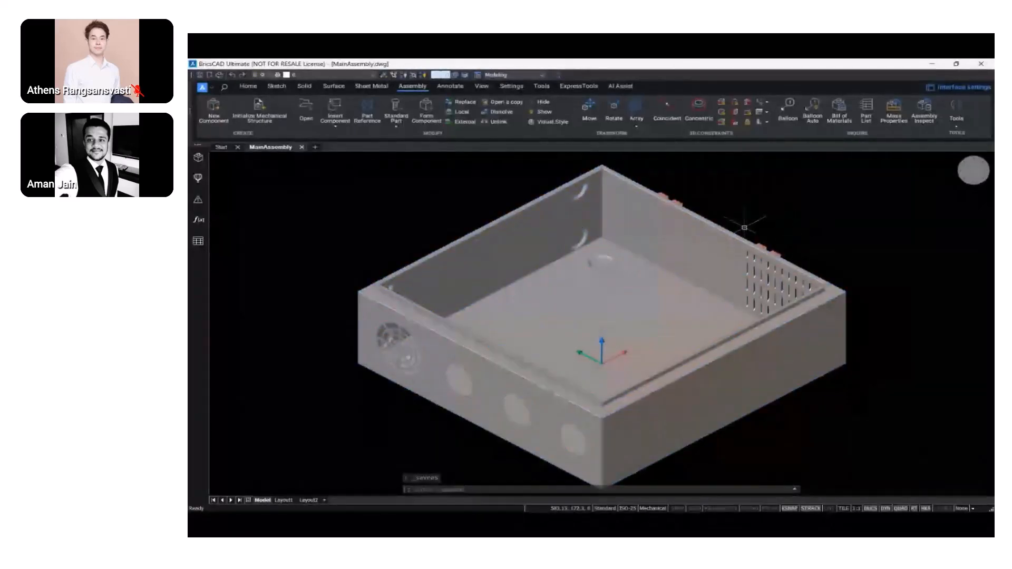
Load Door_SubAssembly.dwg from the Subassembly folder as a component to insert
{"action": "left_click", "coordinate": [330, 106]}
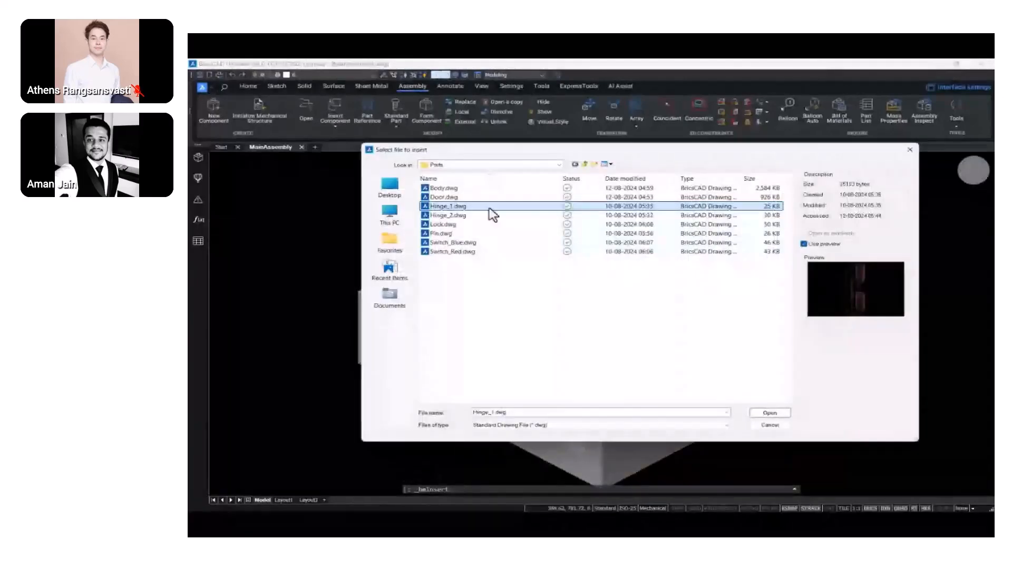
{"action": "left_click", "coordinate": [585, 164]}
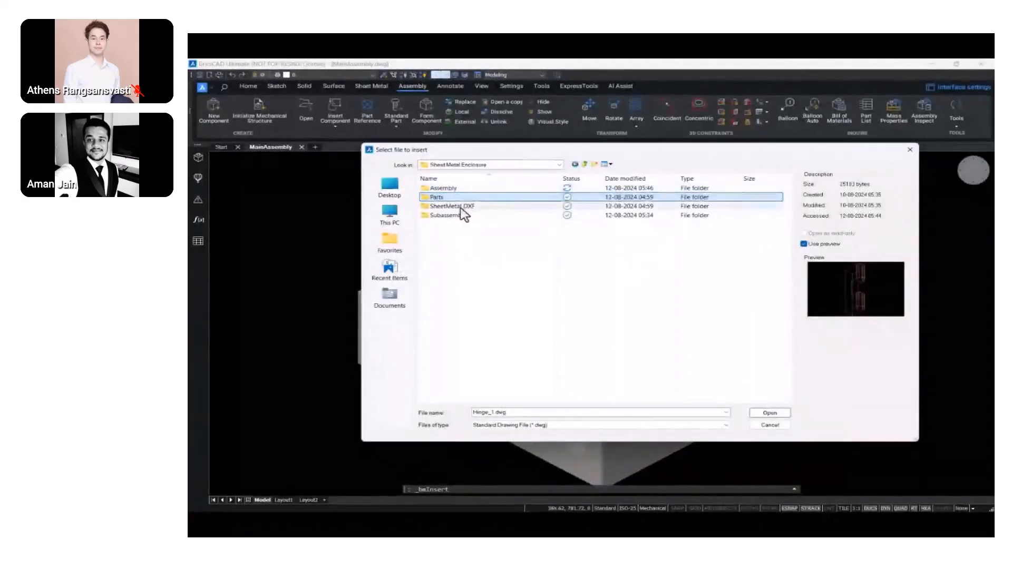
{"action": "left_click", "coordinate": [452, 217]}
{"action": "double_click", "coordinate": [453, 216]}
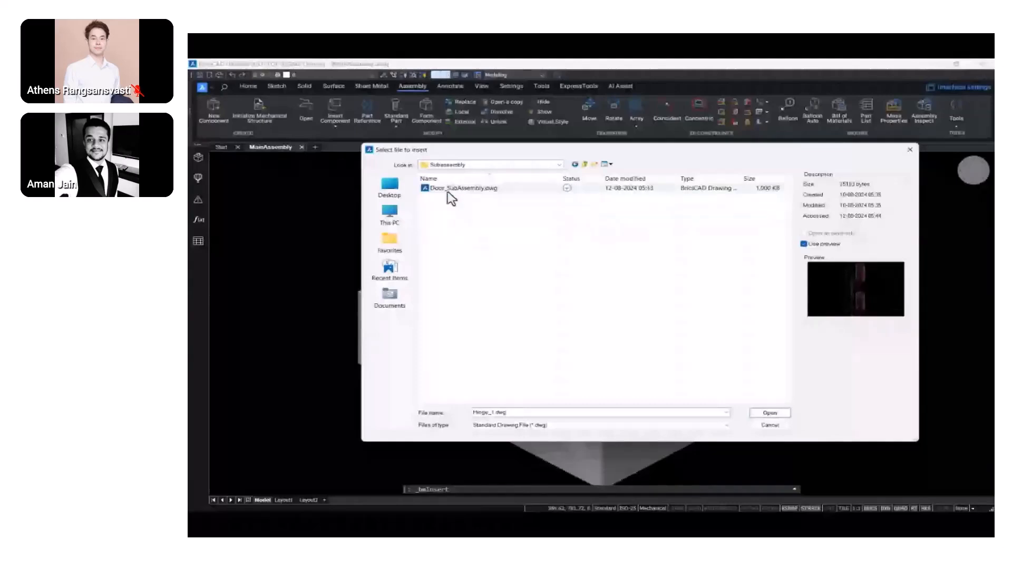
{"action": "left_click", "coordinate": [454, 188]}
{"action": "left_click", "coordinate": [770, 414]}
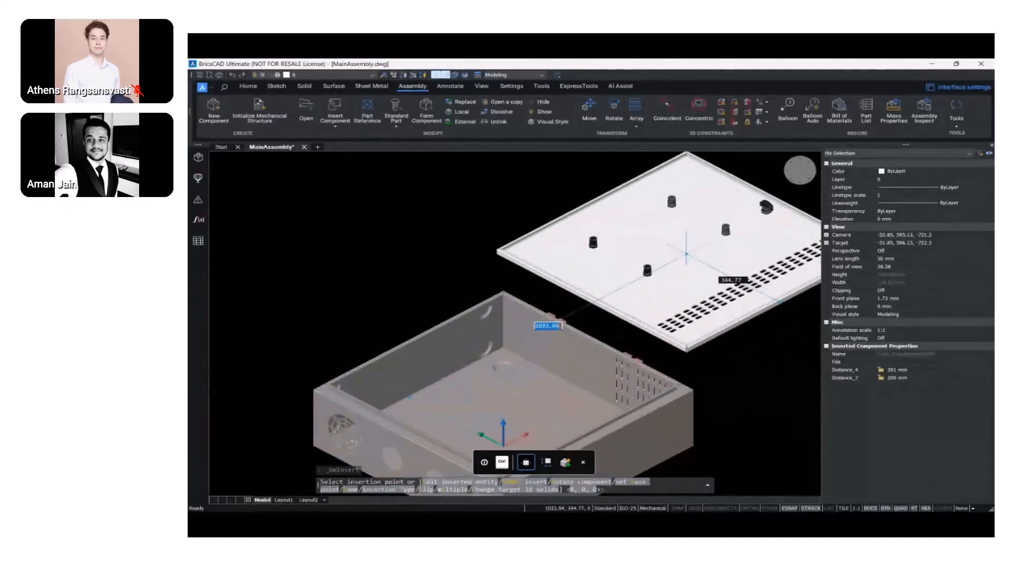
Flip the door subassembly during insertion and rotate it by 180 degrees
{"action": "type", "text": "F"}
{"action": "key", "text": "Return"}
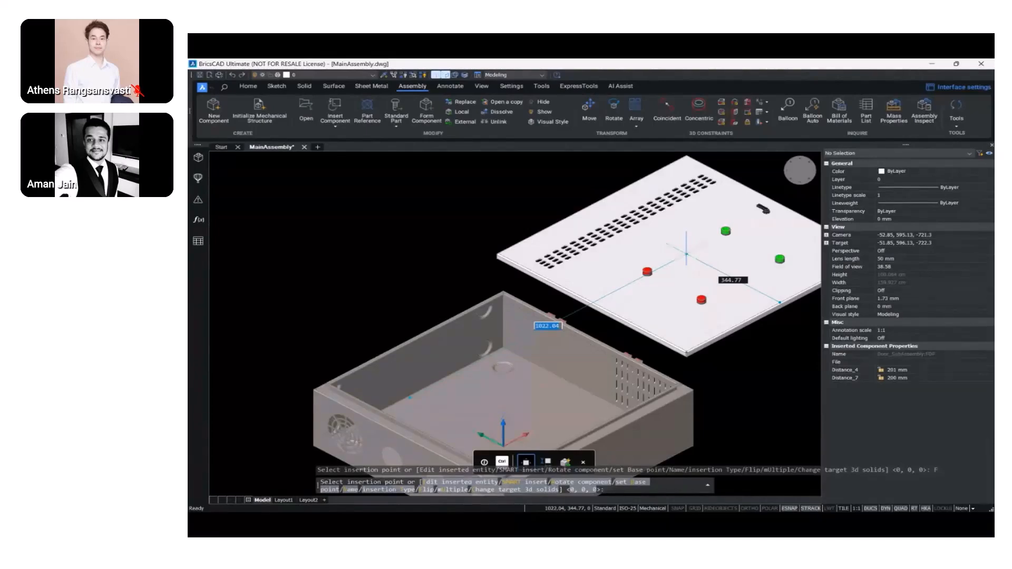
{"action": "type", "text": "R"}
{"action": "key", "text": "Return"}
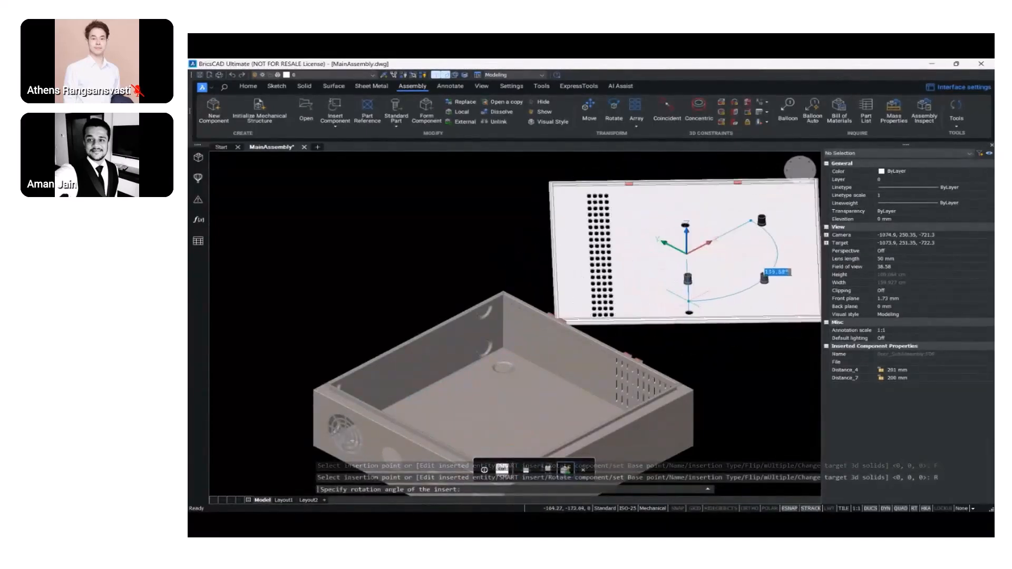
{"action": "type", "text": "180"}
{"action": "key", "text": "Return"}
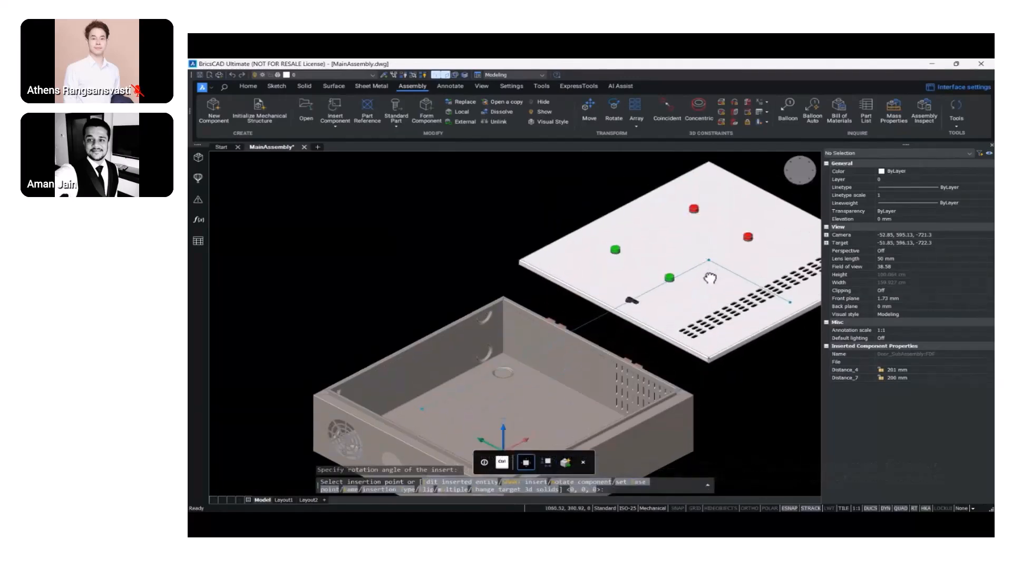
Place the door subassembly in the free space beside the enclosure body
{"action": "middle_click_drag", "start_coordinate": [713, 273], "coordinate": [696, 299]}
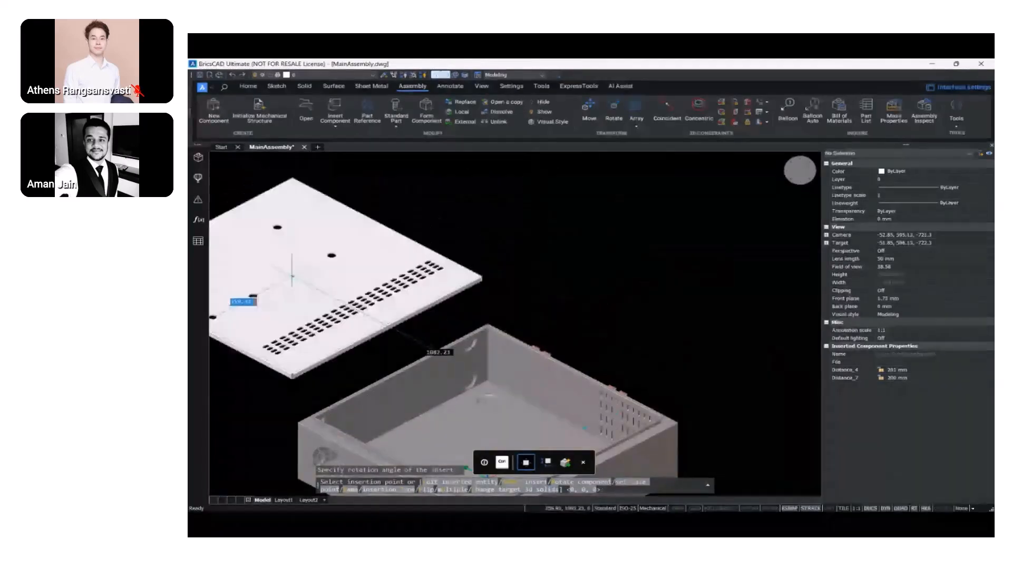
{"action": "left_click", "coordinate": [291, 277]}
{"action": "middle_click_drag", "start_coordinate": [511, 336], "coordinate": [637, 340]}
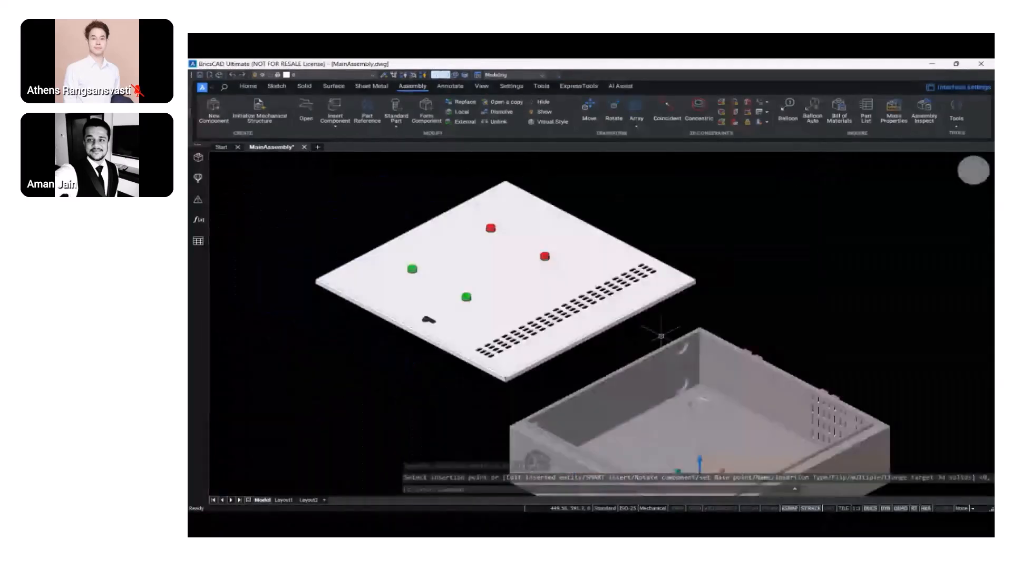
{"action": "key", "text": "Escape"}
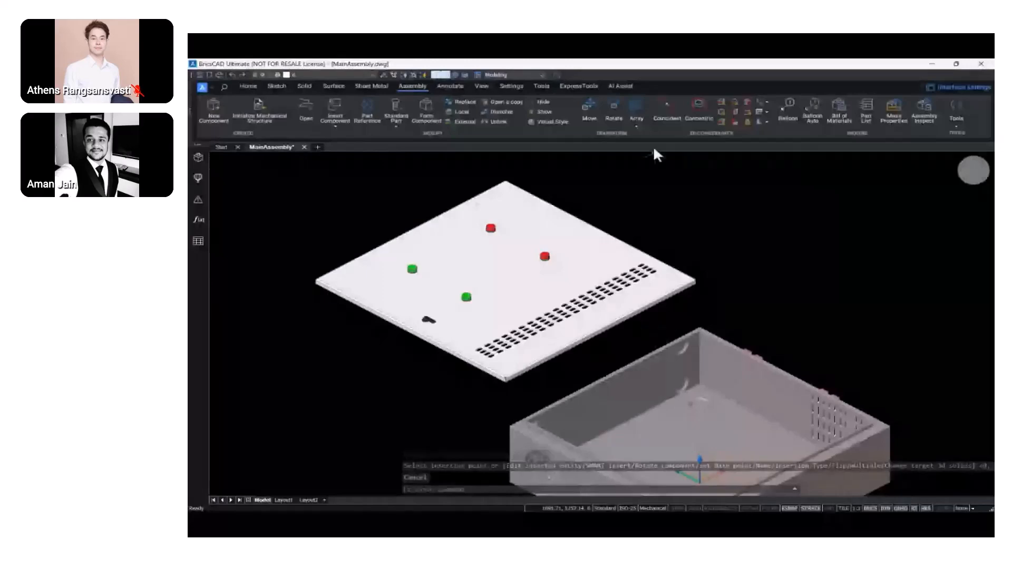
Make the hole of a door hinge concentric with the hole of the matching hinge on the enclosure body
{"action": "left_click", "coordinate": [699, 108]}
{"action": "scroll", "coordinate": [497, 325], "scroll_direction": "down", "scroll_amount": 2}
{"action": "scroll", "coordinate": [498, 338], "scroll_direction": "up", "scroll_amount": 1}
{"action": "middle_click_drag", "start_coordinate": [506, 357], "coordinate": [492, 330], "text": "shift"}
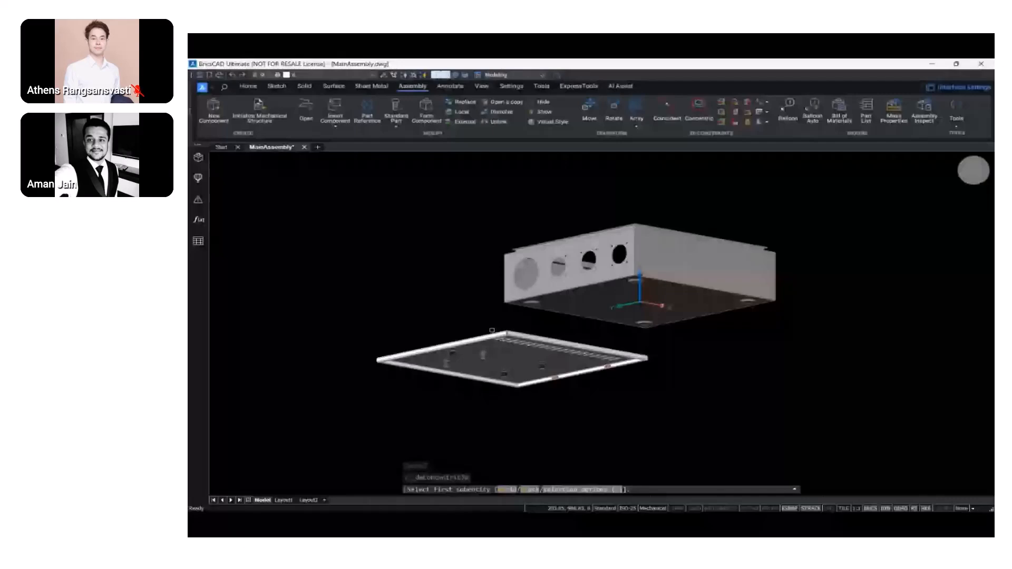
{"action": "scroll", "coordinate": [492, 330], "scroll_direction": "up", "scroll_amount": 10}
{"action": "left_click", "coordinate": [524, 347]}
{"action": "scroll", "coordinate": [523, 347], "scroll_direction": "down", "scroll_amount": 10}
{"action": "middle_click_drag", "start_coordinate": [593, 345], "coordinate": [782, 349], "text": "shift"}
{"action": "scroll", "coordinate": [685, 390], "scroll_direction": "up", "scroll_amount": 10}
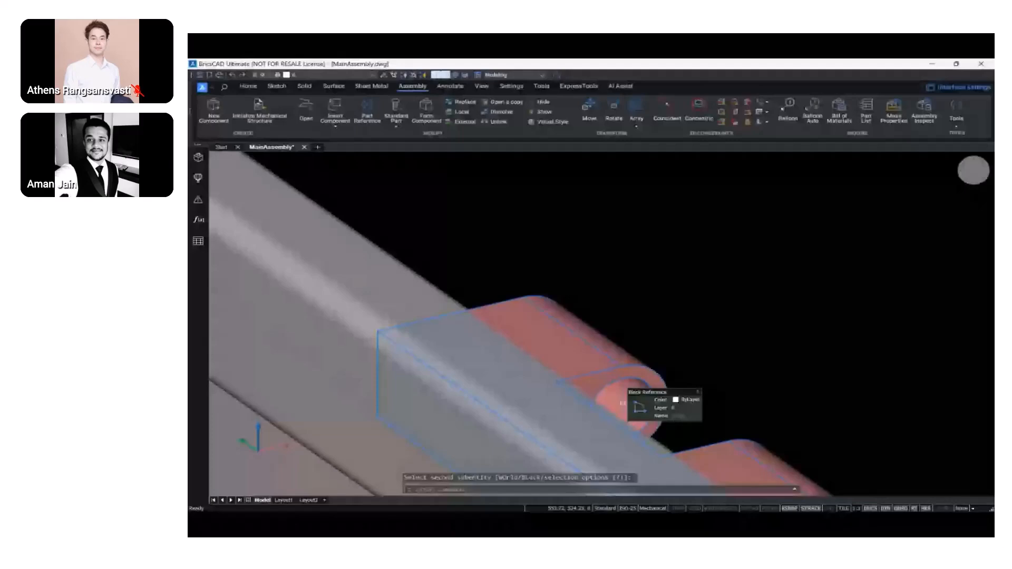
Make the door's outer edge face beside the vent slots coincident with the matching outer side face of the enclosure body
{"action": "scroll", "coordinate": [623, 403], "scroll_direction": "down", "scroll_amount": 10}
{"action": "middle_click_drag", "start_coordinate": [587, 410], "coordinate": [638, 364], "text": "shift"}
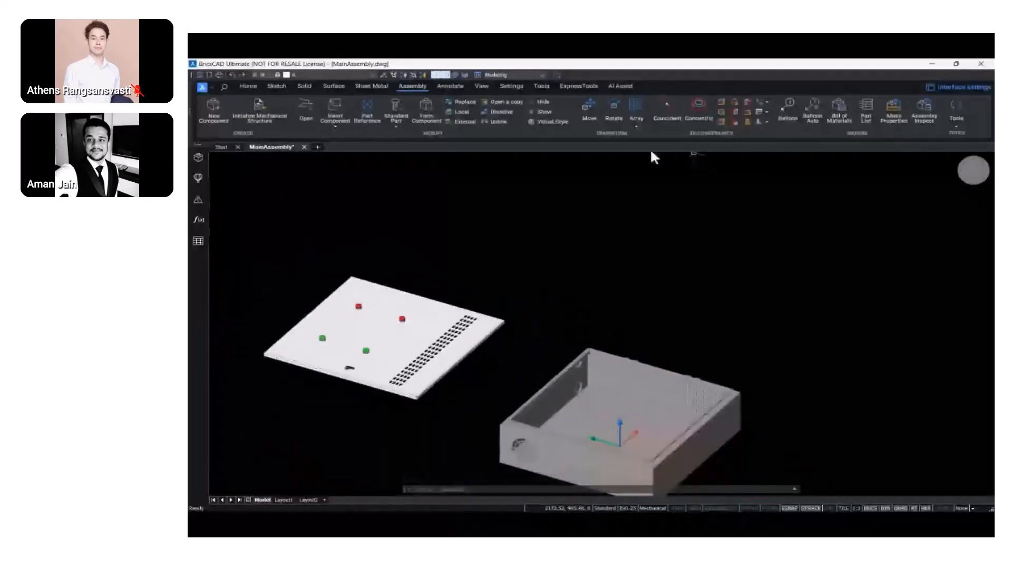
{"action": "left_click", "coordinate": [672, 112]}
{"action": "middle_click_drag", "start_coordinate": [475, 296], "coordinate": [366, 386], "text": "shift"}
{"action": "scroll", "coordinate": [463, 399], "scroll_direction": "up", "scroll_amount": 5}
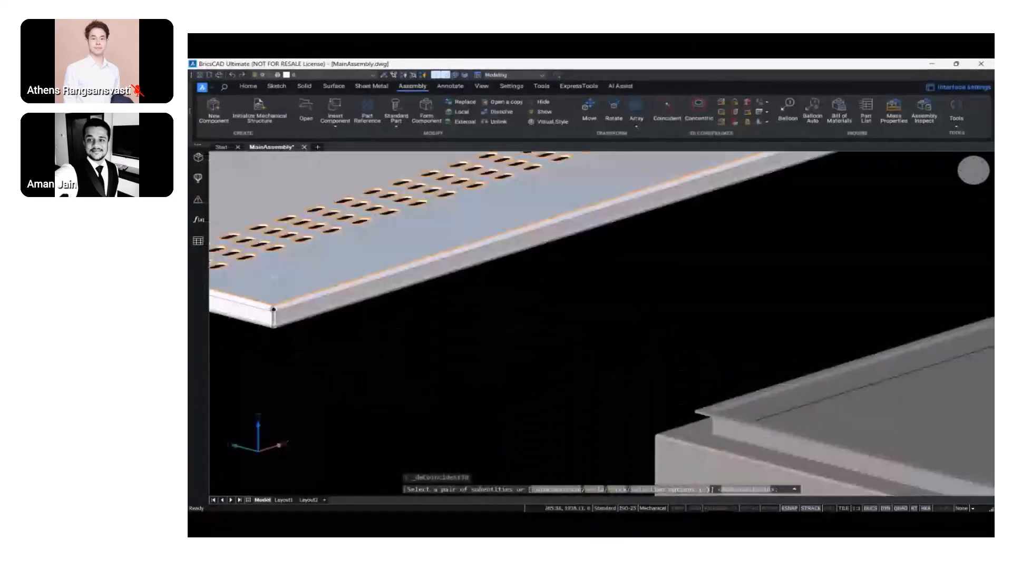
{"action": "scroll", "coordinate": [302, 315], "scroll_direction": "up", "scroll_amount": 3}
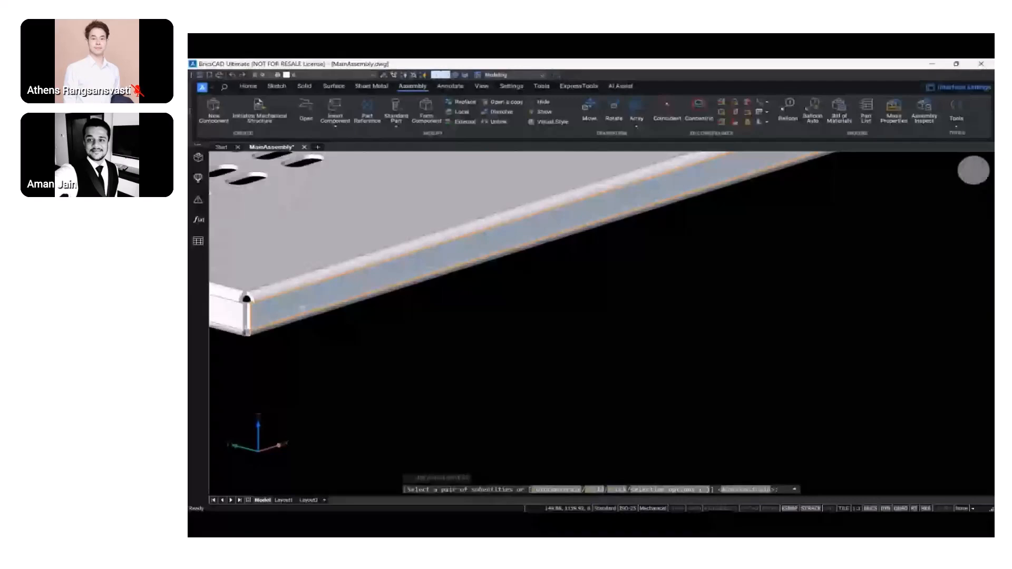
{"action": "left_click", "coordinate": [302, 308]}
{"action": "scroll", "coordinate": [302, 309], "scroll_direction": "down", "scroll_amount": 5}
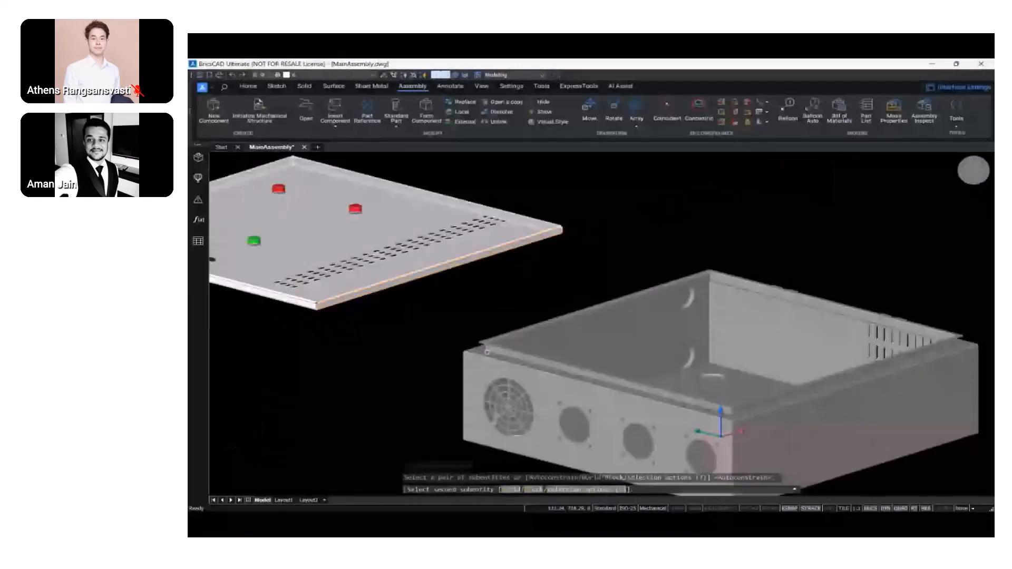
{"action": "left_click", "coordinate": [822, 427]}
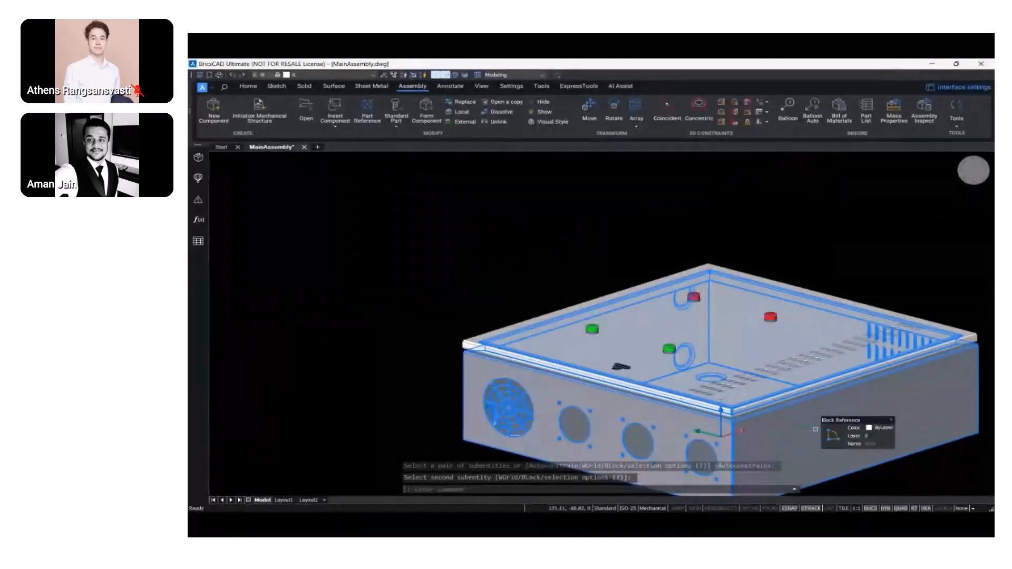
{"action": "key", "text": "Escape"}
{"action": "middle_click_drag", "start_coordinate": [686, 364], "coordinate": [630, 409], "text": "shift"}
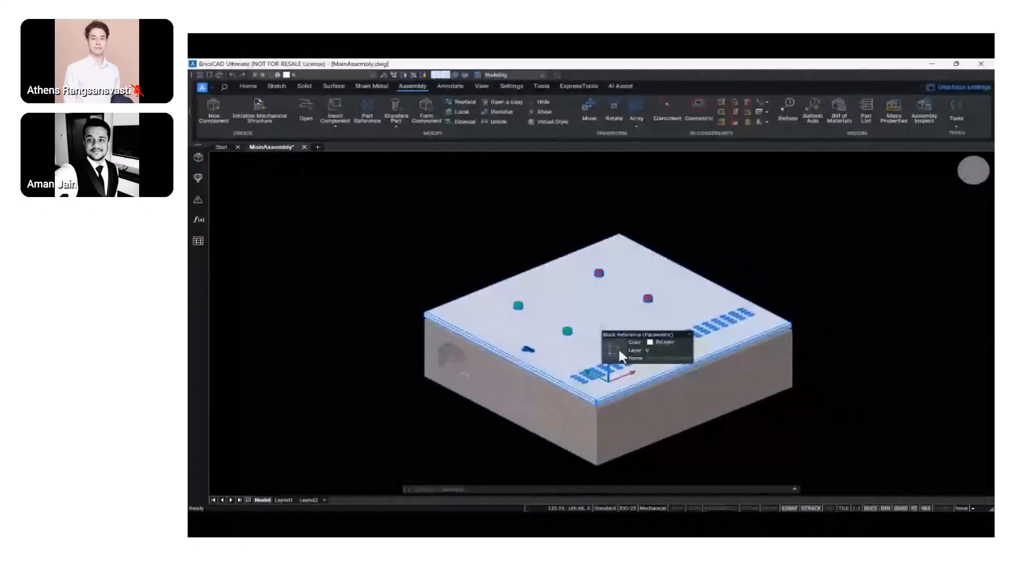
Try rotating the door subassembly open about its hinge axis with the manipulator
{"action": "left_click", "coordinate": [585, 327]}
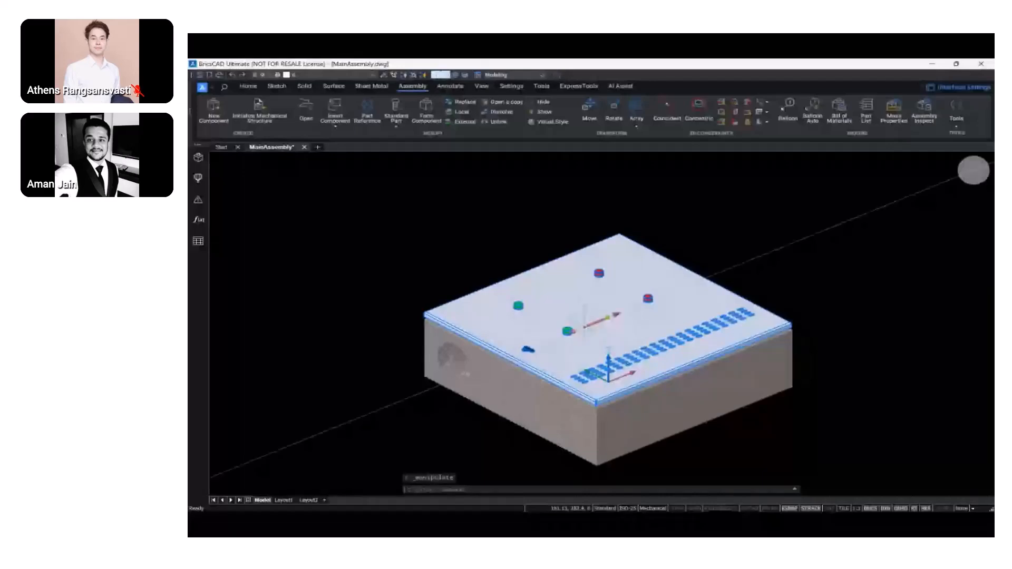
{"action": "left_click", "coordinate": [586, 323]}
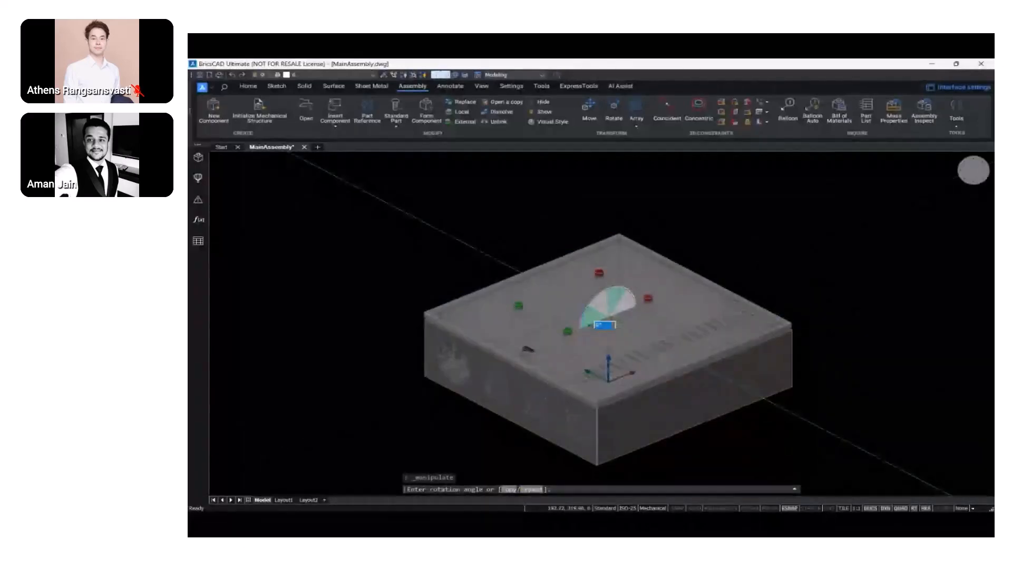
{"action": "scroll", "coordinate": [589, 324], "scroll_direction": "up", "scroll_amount": 2}
{"action": "scroll", "coordinate": [596, 321], "scroll_direction": "up", "scroll_amount": 1}
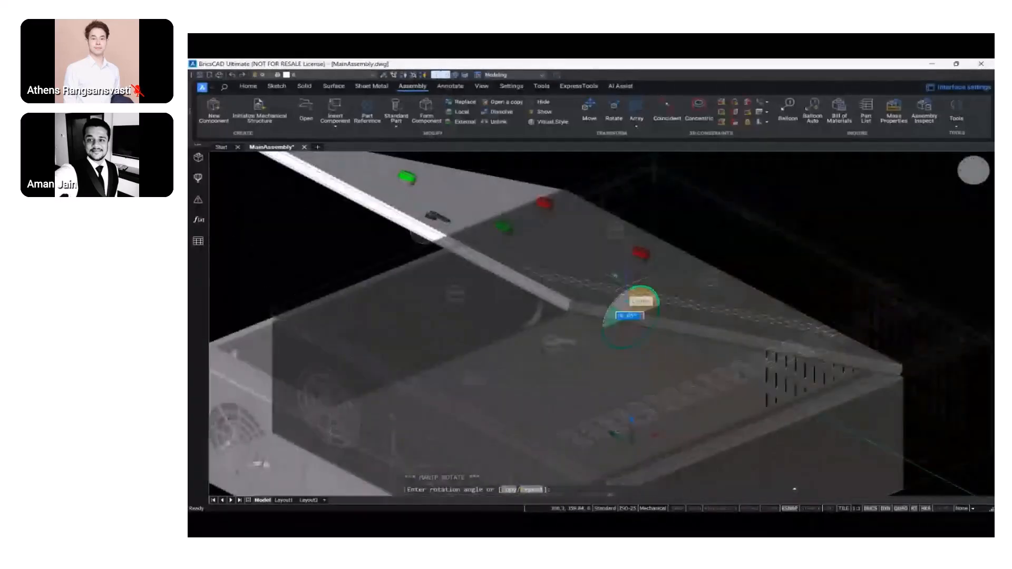
{"action": "scroll", "coordinate": [622, 321], "scroll_direction": "down", "scroll_amount": 5}
{"action": "key", "text": "Escape"}
{"action": "key", "text": "Escape"}
{"action": "key", "text": "Escape"}
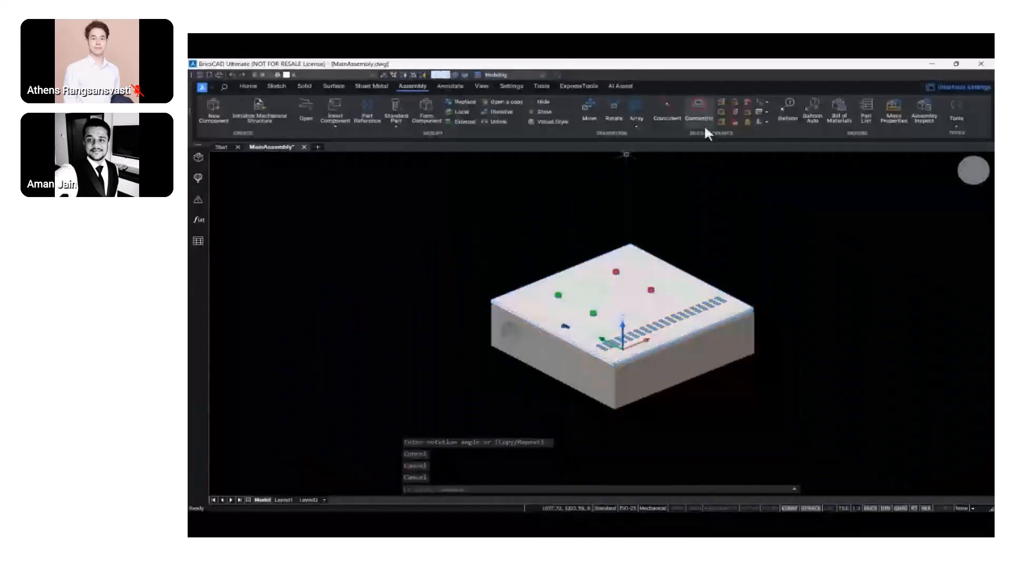
Apply a multiple-selection Fix constraint to two adjacent outer side faces of the enclosure body
{"action": "left_click", "coordinate": [743, 126]}
{"action": "scroll", "coordinate": [591, 366], "scroll_direction": "up", "scroll_amount": 5}
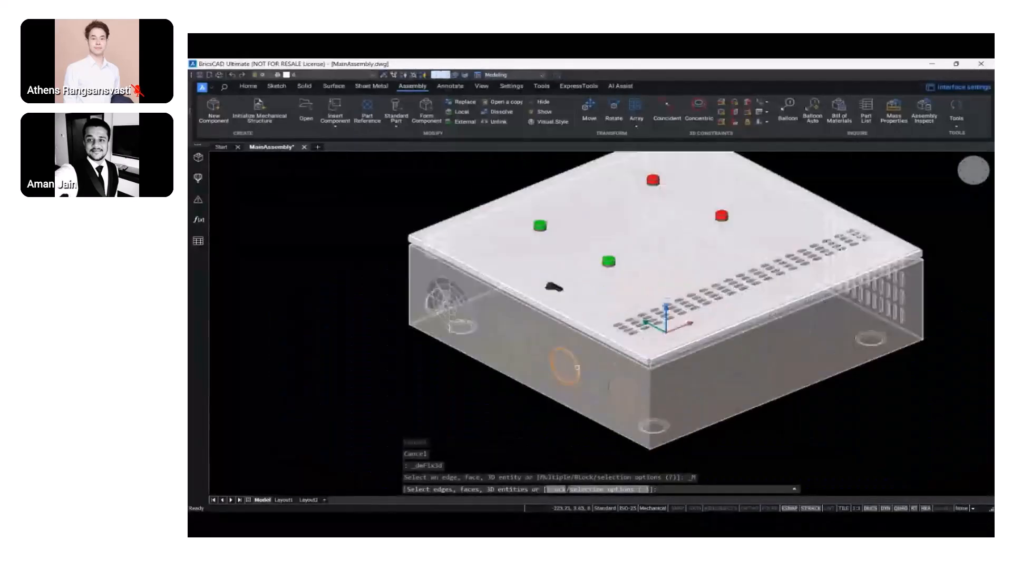
{"action": "left_click", "coordinate": [601, 369]}
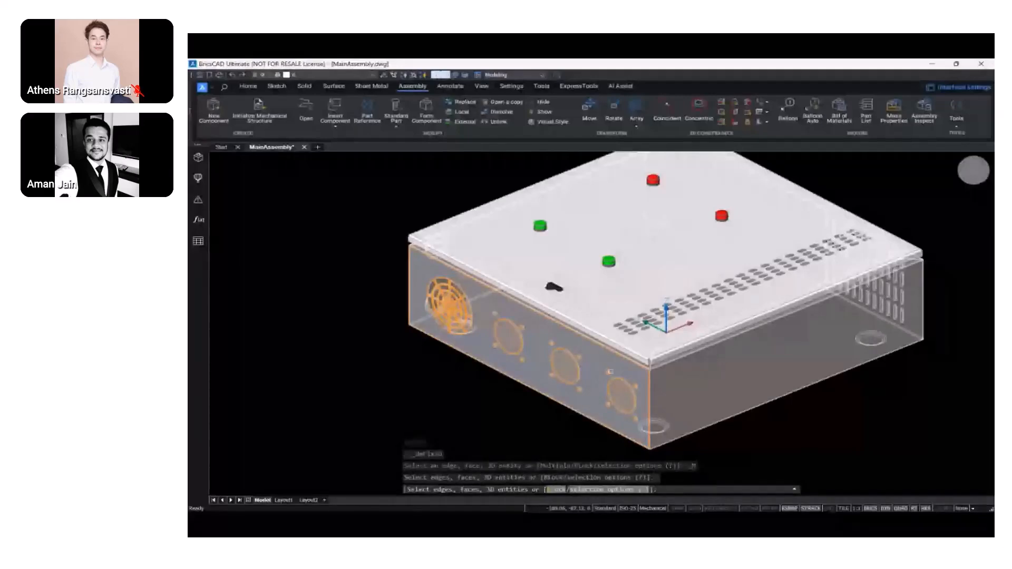
{"action": "scroll", "coordinate": [610, 371], "scroll_direction": "down", "scroll_amount": 5}
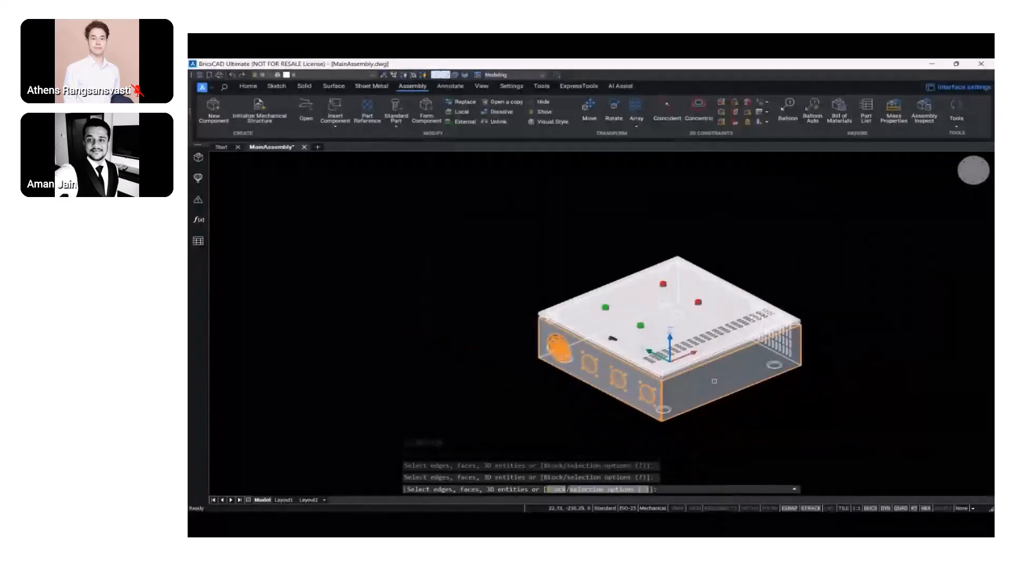
{"action": "key", "text": "Return"}
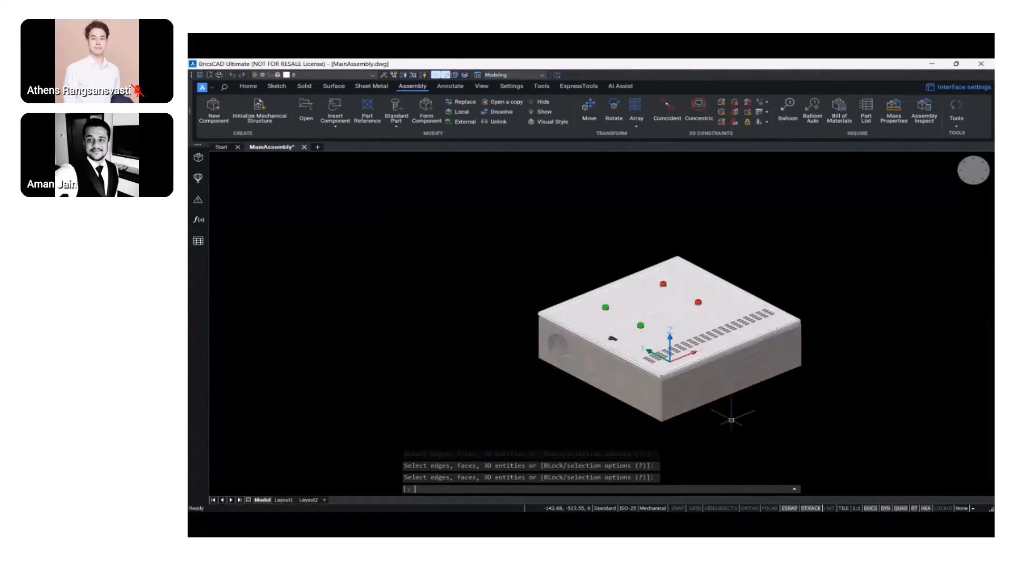
Try the door's rotation again with the manipulator while the enclosure body is fixed
{"action": "left_click", "coordinate": [690, 326]}
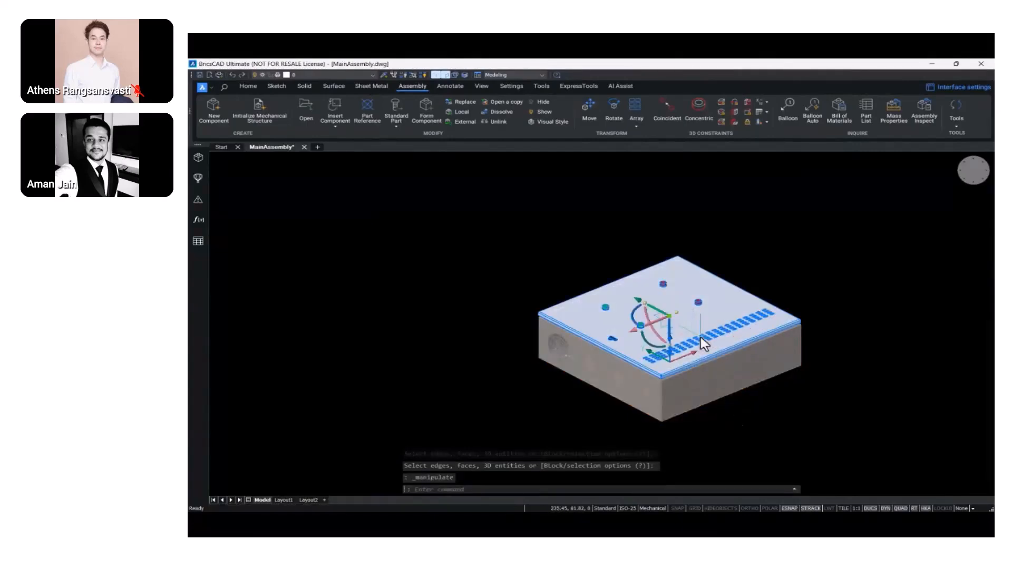
{"action": "scroll", "coordinate": [653, 332], "scroll_direction": "up", "scroll_amount": 3}
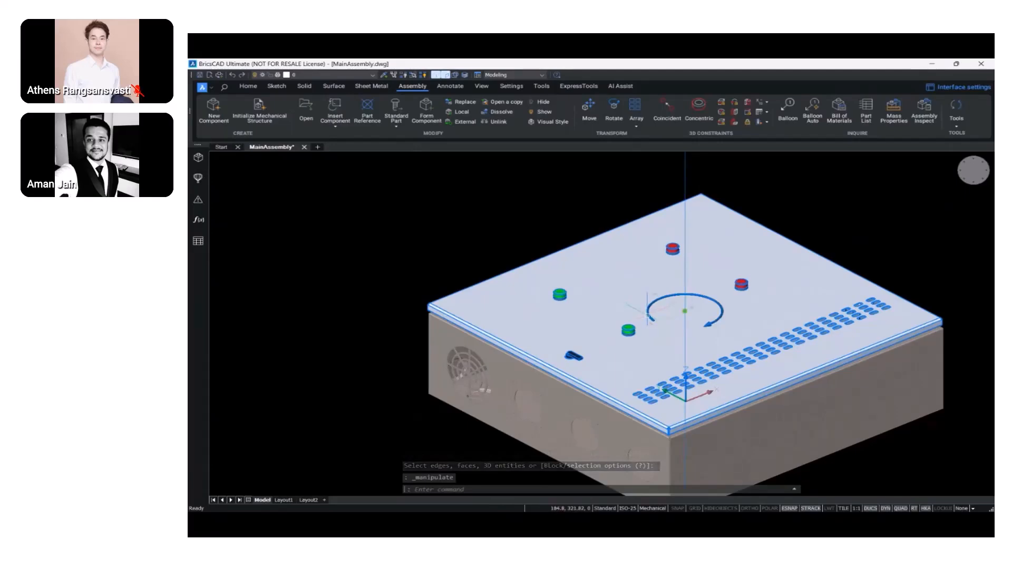
{"action": "left_click", "coordinate": [662, 332]}
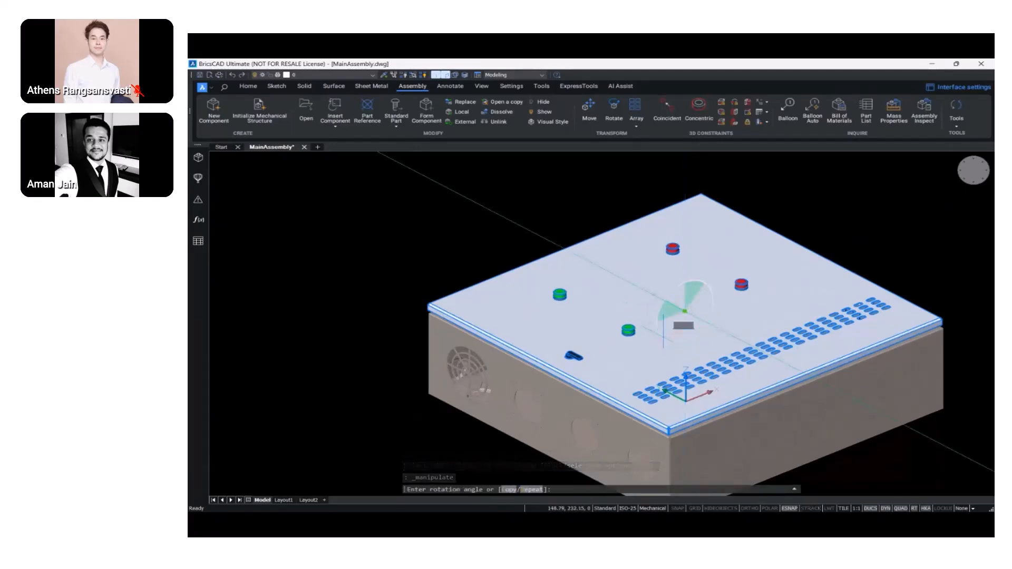
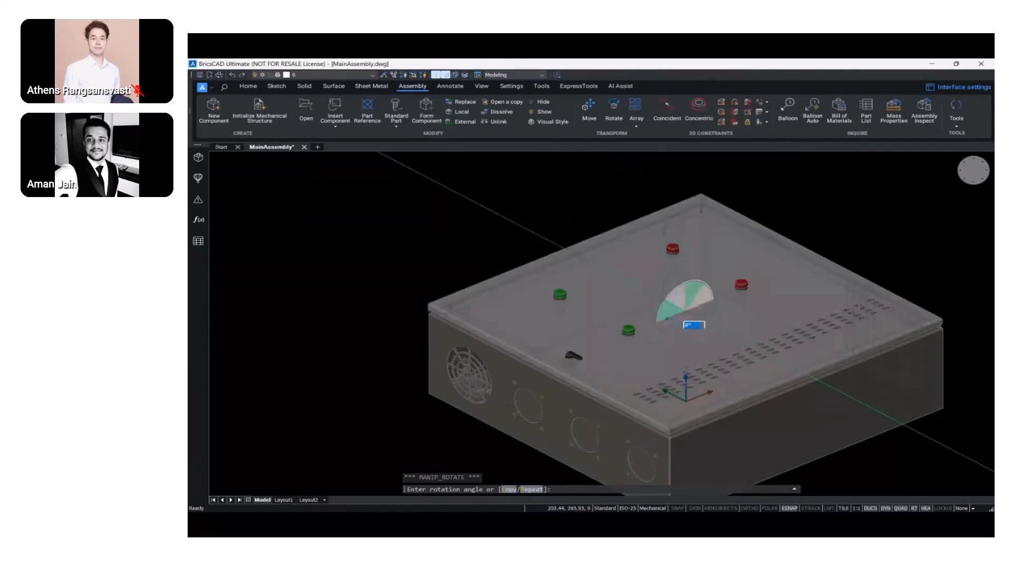
{"action": "key", "text": "Escape"}
{"action": "key", "text": "Escape"}
{"action": "scroll", "coordinate": [683, 306], "scroll_direction": "down", "scroll_amount": 3}
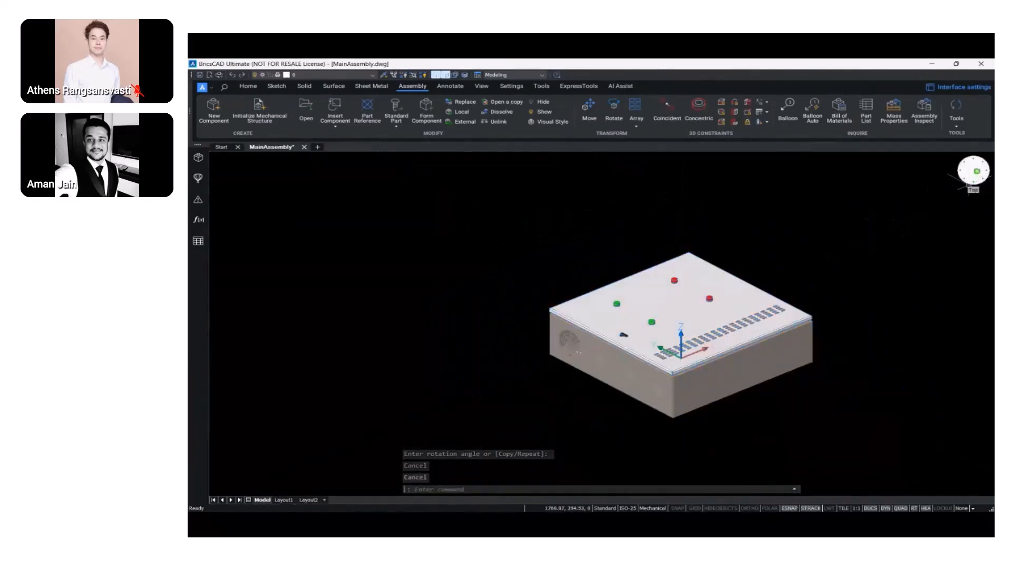
Examine how the door and body hinges line up in a top view with the 2dWireframe visual style
{"action": "left_click", "coordinate": [974, 170]}
{"action": "left_click", "coordinate": [522, 75]}
{"action": "left_click", "coordinate": [520, 83]}
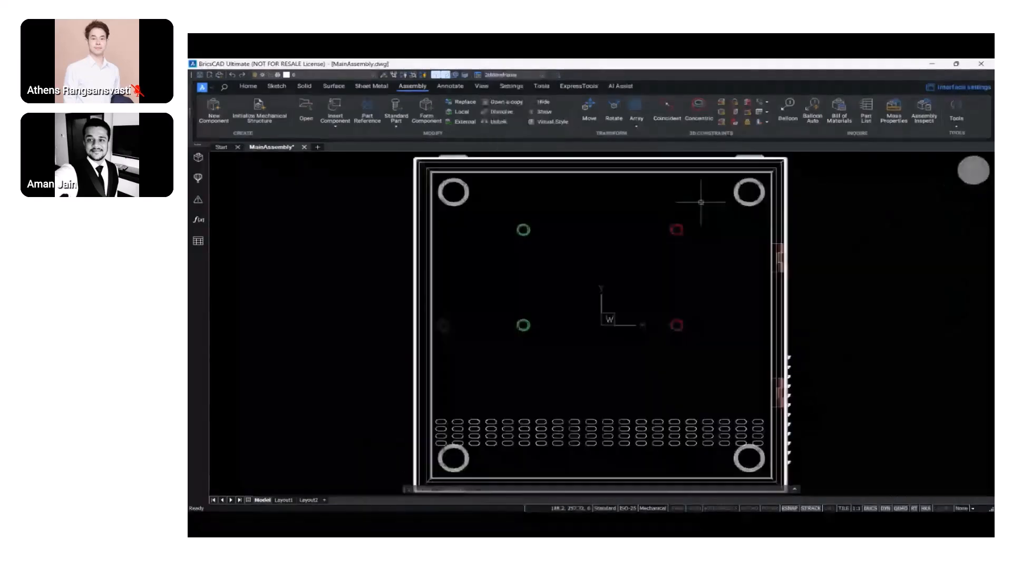
{"action": "scroll", "coordinate": [807, 277], "scroll_direction": "down", "scroll_amount": 3}
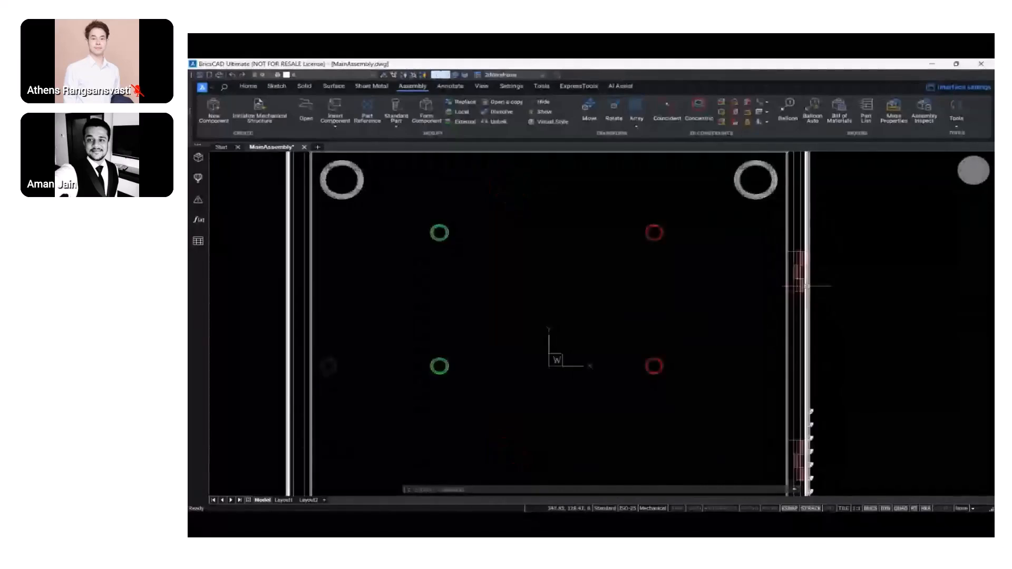
{"action": "scroll", "coordinate": [812, 463], "scroll_direction": "up", "scroll_amount": 3}
{"action": "middle_click_drag", "start_coordinate": [811, 462], "coordinate": [760, 411]}
{"action": "scroll", "coordinate": [758, 414], "scroll_direction": "up", "scroll_amount": 4}
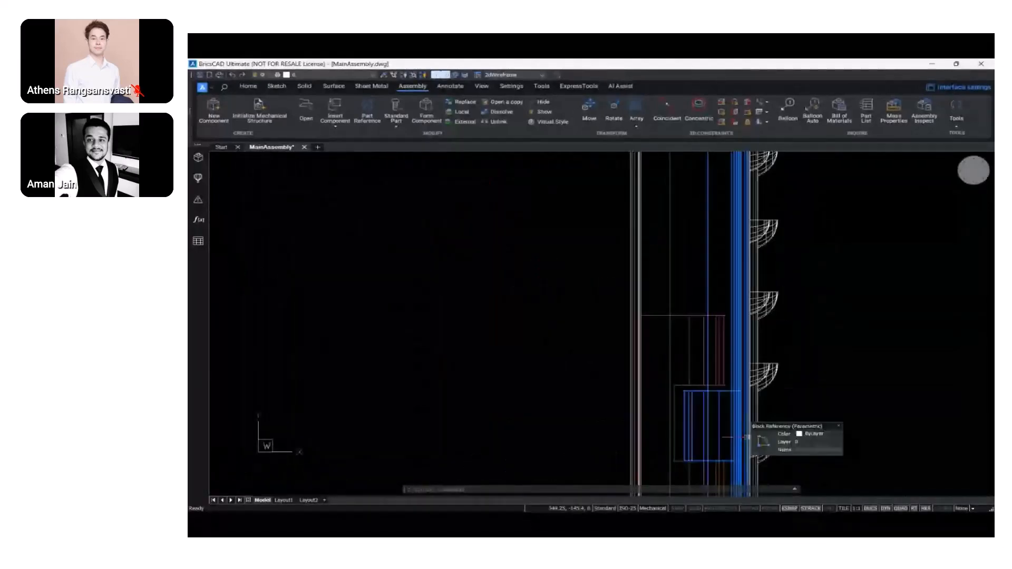
{"action": "scroll", "coordinate": [744, 438], "scroll_direction": "down", "scroll_amount": 4}
{"action": "scroll", "coordinate": [739, 434], "scroll_direction": "down", "scroll_amount": 3}
{"action": "middle_click_drag", "start_coordinate": [621, 413], "coordinate": [705, 357]}
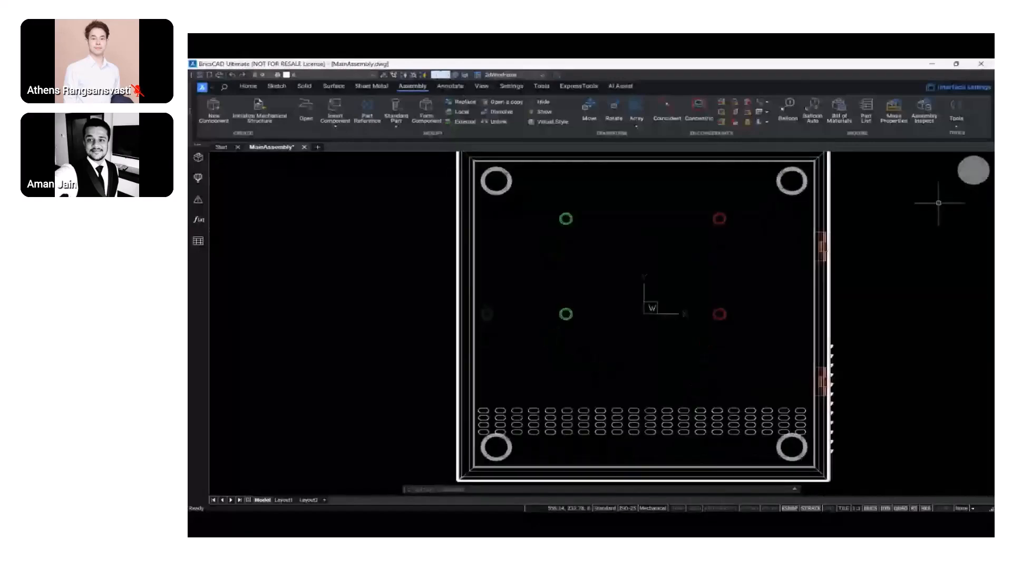
Restore the Top Front Left isometric view with the Modeling visual style and save the assembly drawing
{"action": "left_click", "coordinate": [970, 174]}
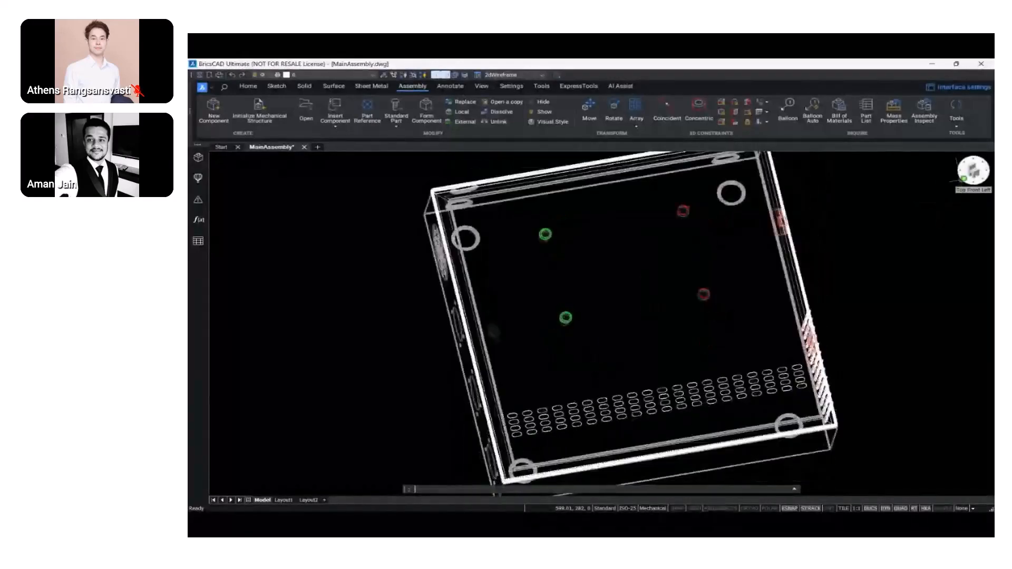
{"action": "left_click", "coordinate": [541, 75]}
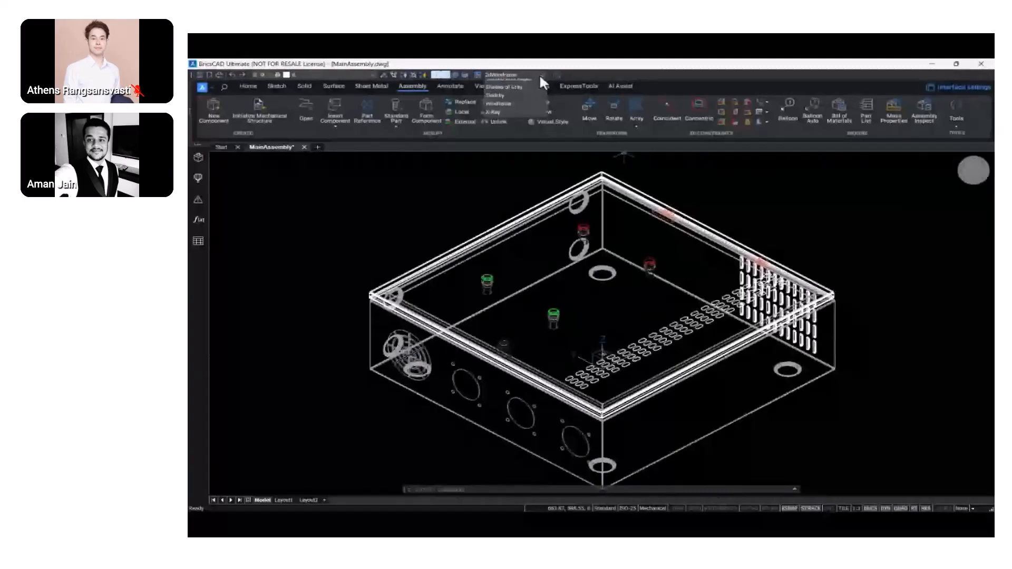
{"action": "left_click", "coordinate": [503, 107]}
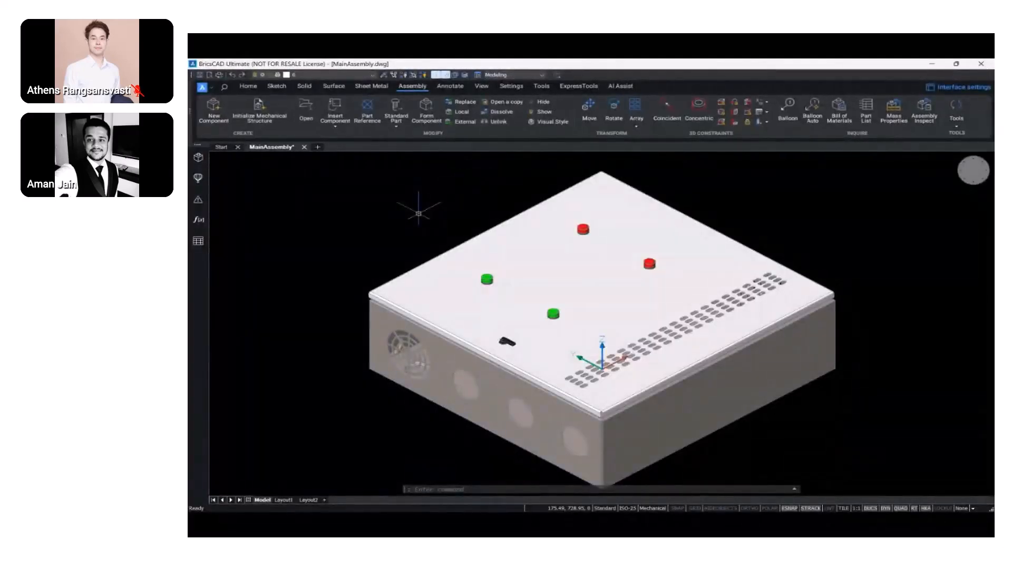
{"action": "left_click", "coordinate": [199, 75]}
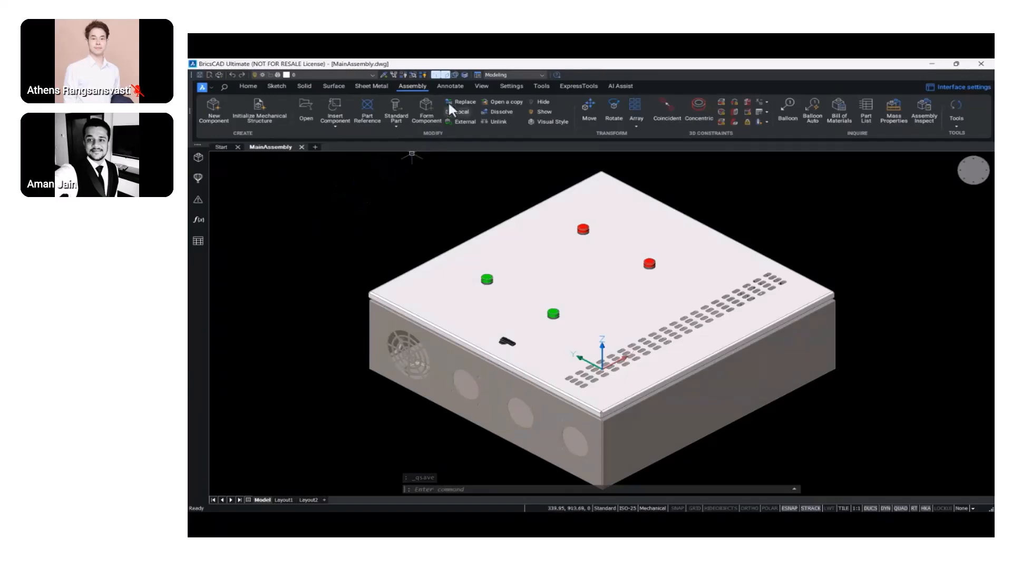
Open Layout1 for drawing views and delete its existing viewport
{"action": "left_click", "coordinate": [453, 86]}
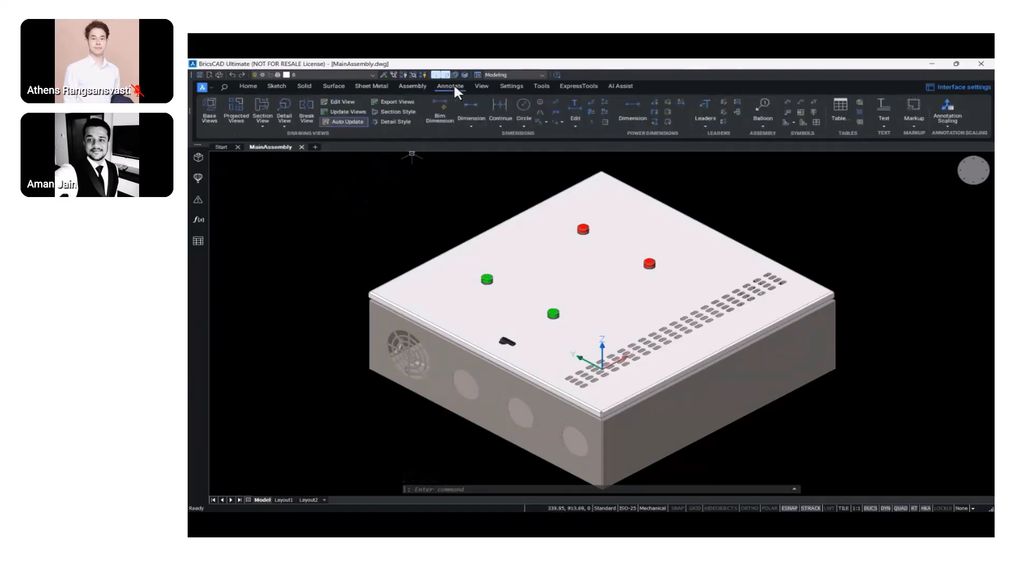
{"action": "left_click", "coordinate": [282, 500]}
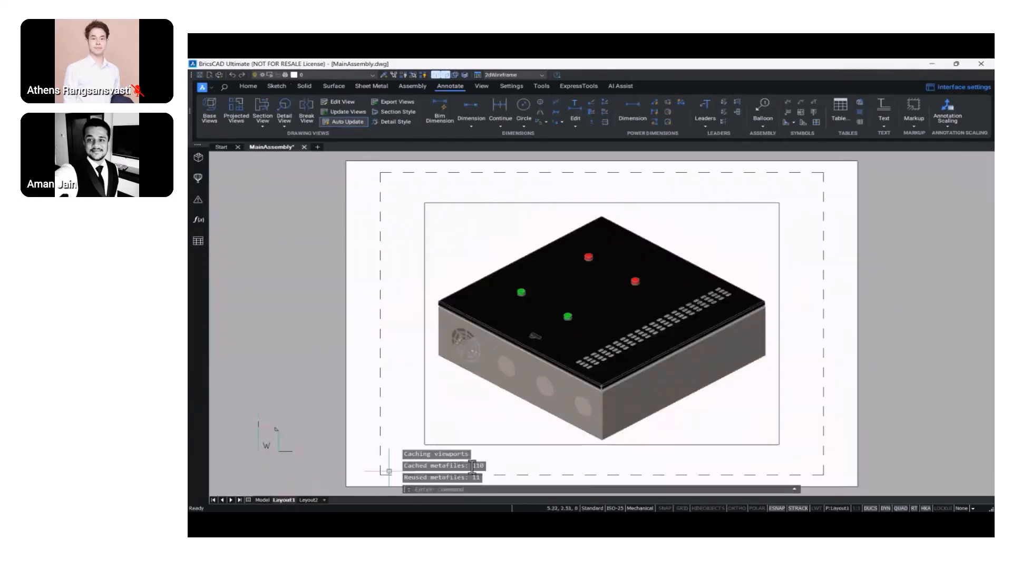
{"action": "left_click", "coordinate": [498, 444]}
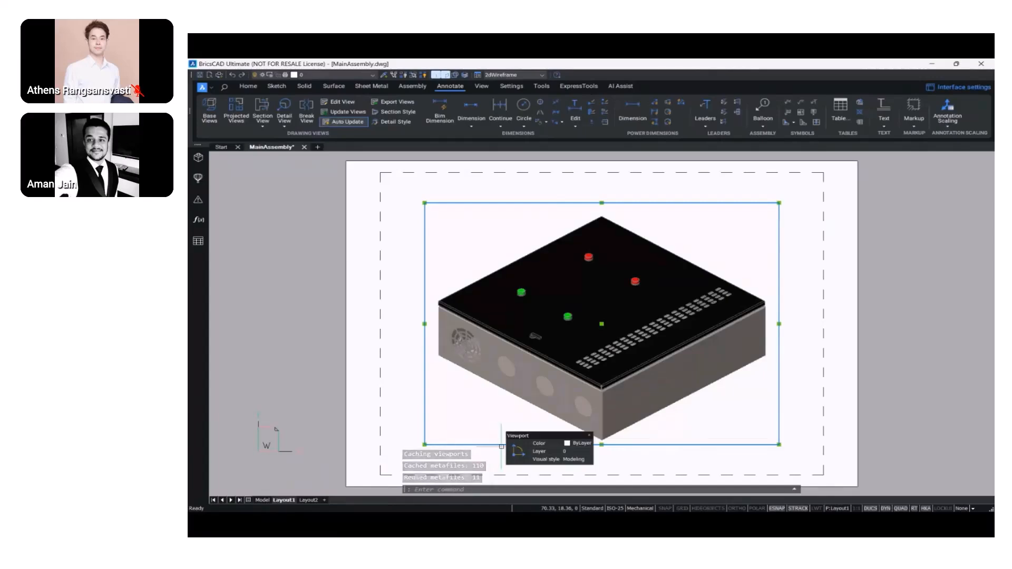
{"action": "key", "text": "Delete"}
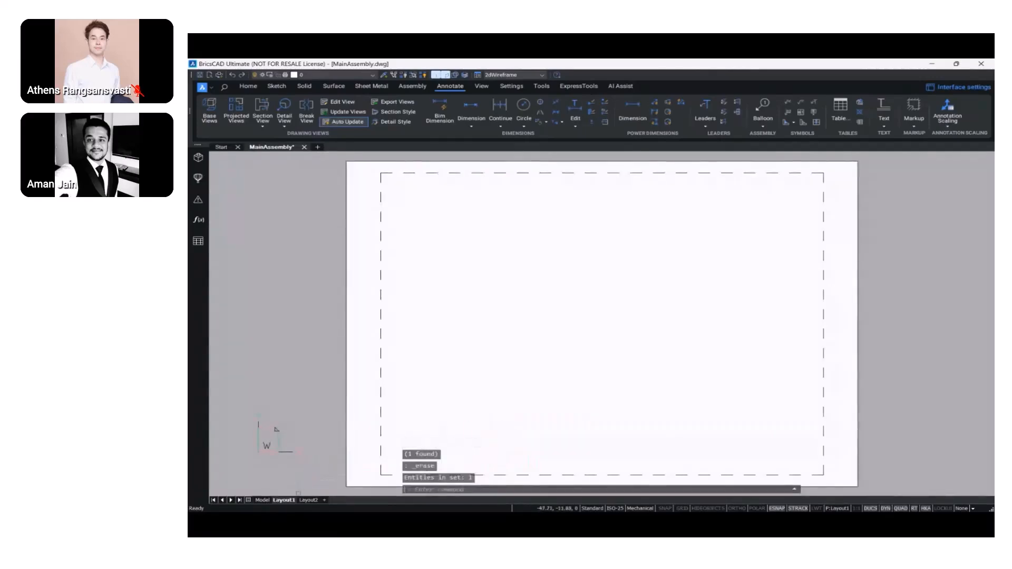
Set Layout1's paper size to ISO A3 (297.00 x 420.00 MM) in its page setup
{"action": "right_click", "coordinate": [289, 500]}
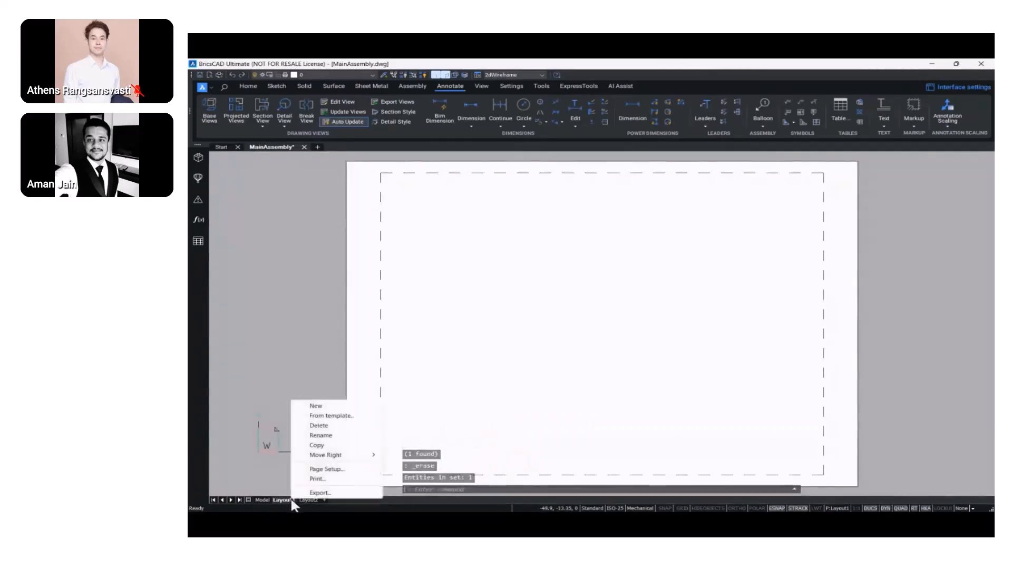
{"action": "left_click", "coordinate": [333, 471]}
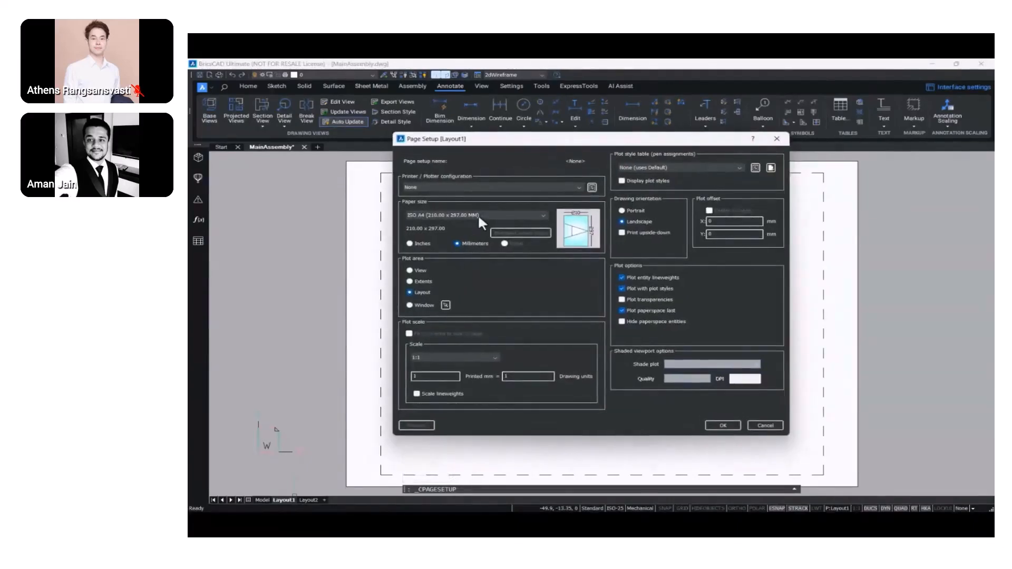
{"action": "left_click", "coordinate": [478, 213]}
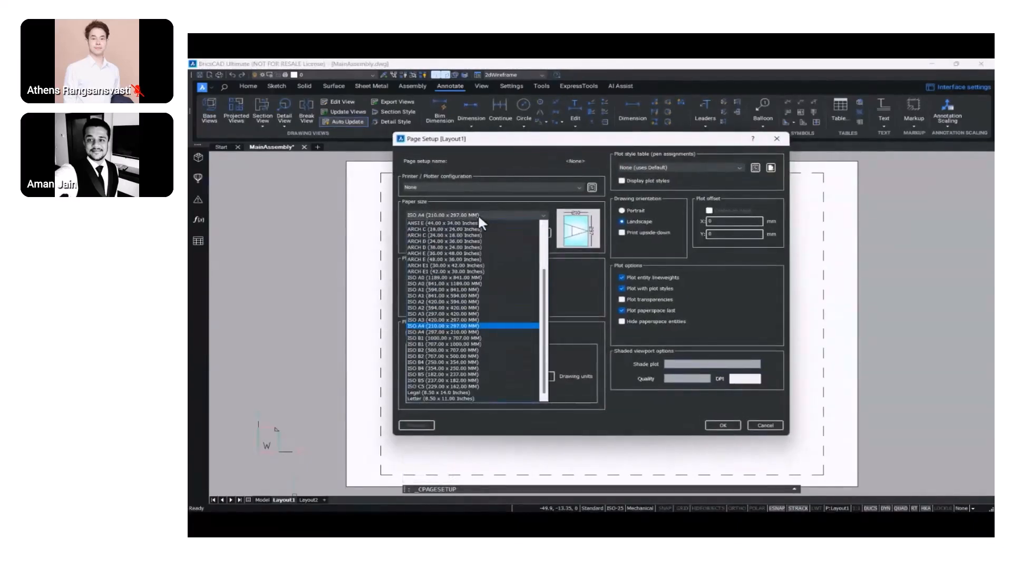
{"action": "left_click", "coordinate": [430, 313]}
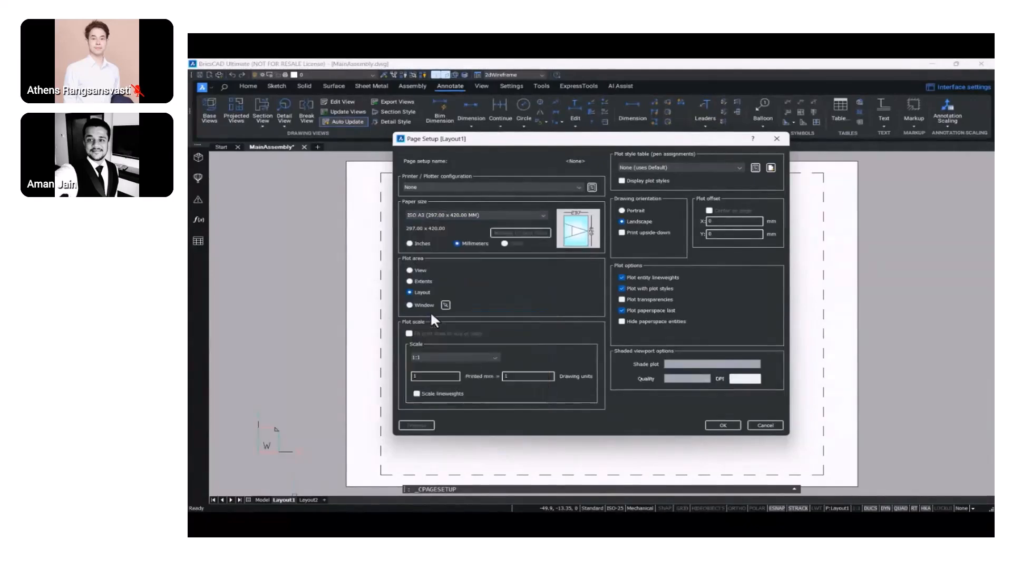
{"action": "left_click", "coordinate": [726, 427]}
{"action": "scroll", "coordinate": [617, 390], "scroll_direction": "down", "scroll_amount": 2}
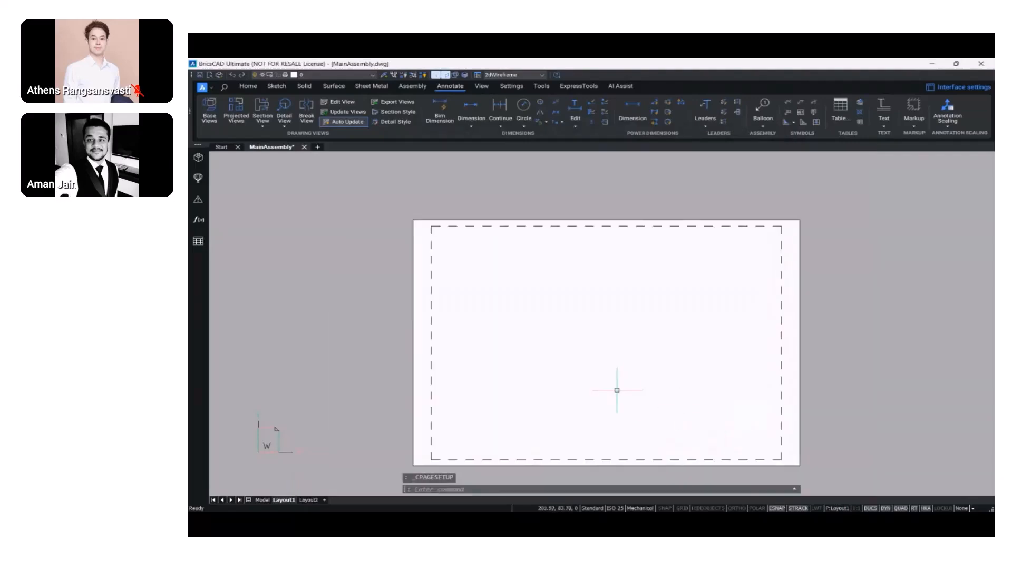
{"action": "middle_click_drag", "start_coordinate": [613, 391], "coordinate": [600, 369]}
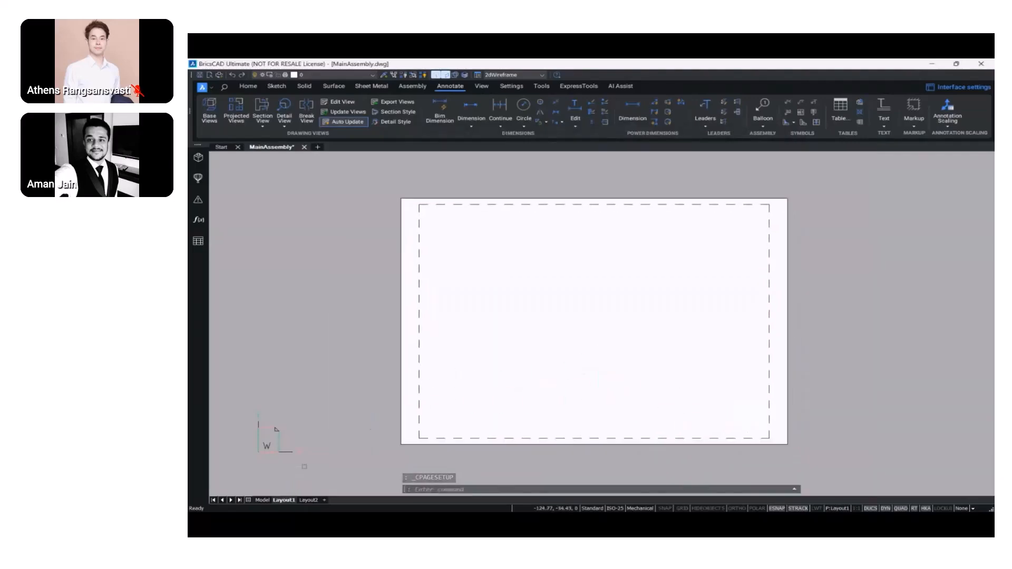
Create a base view of the entire model on Layout1, placing the front view in the sheet's upper left corner
{"action": "left_click", "coordinate": [262, 500]}
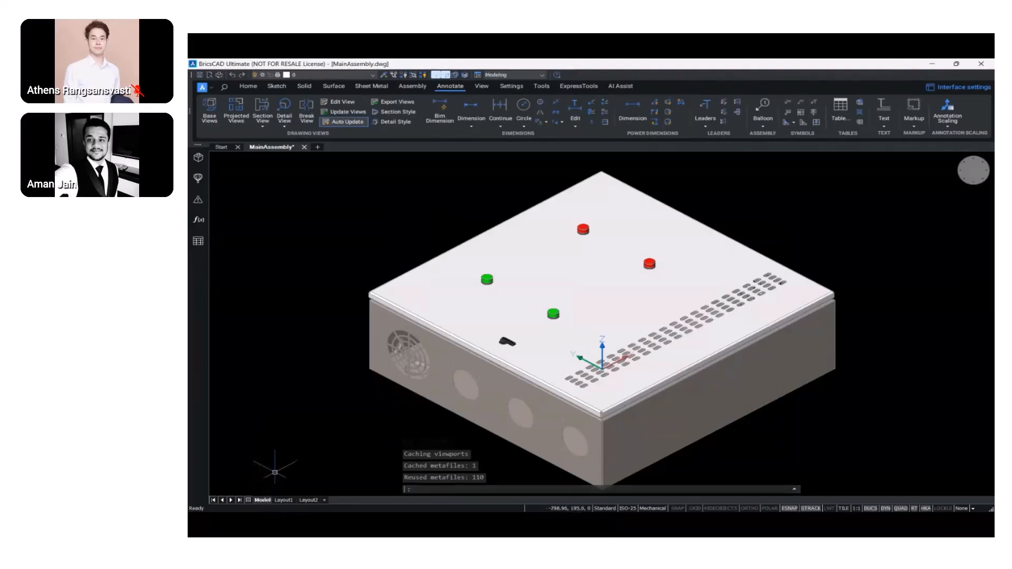
{"action": "left_click", "coordinate": [215, 115]}
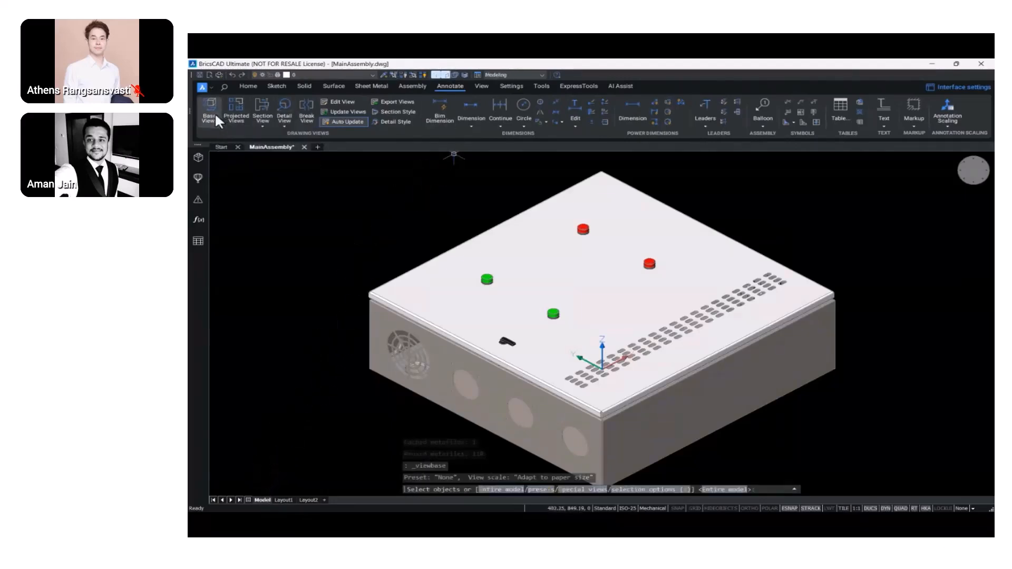
{"action": "left_click", "coordinate": [499, 490]}
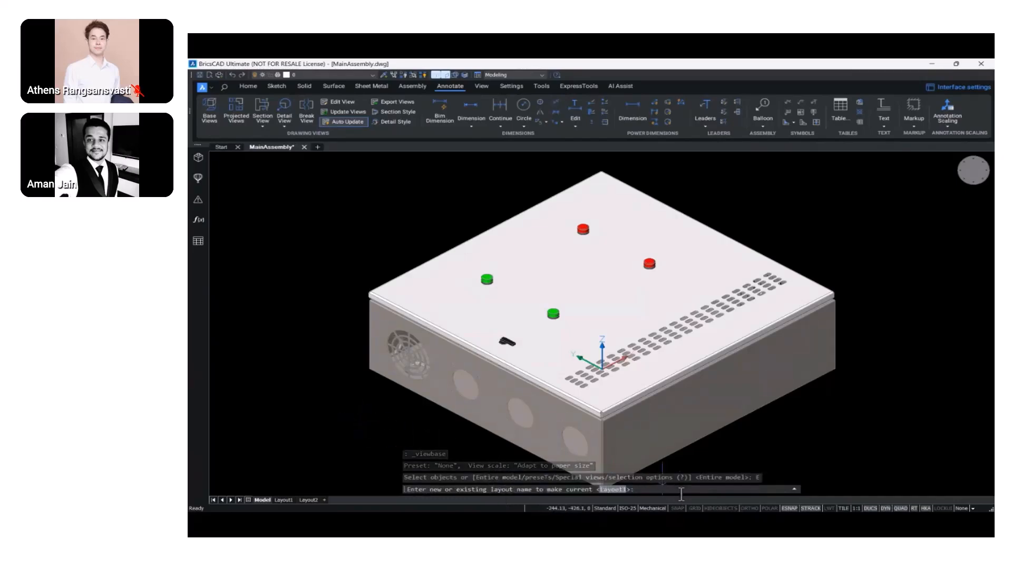
{"action": "left_click", "coordinate": [612, 490]}
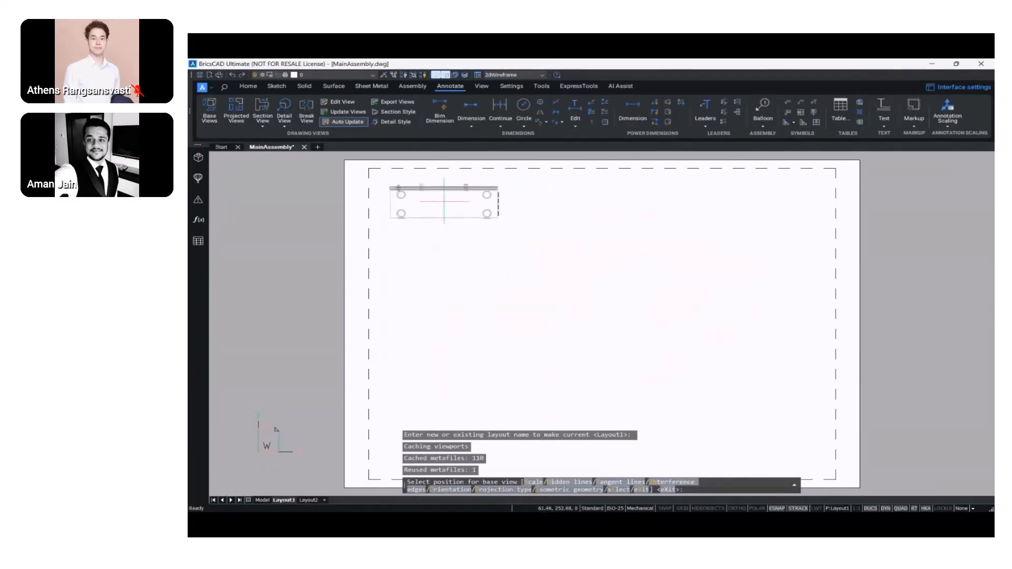
{"action": "left_click", "coordinate": [442, 198]}
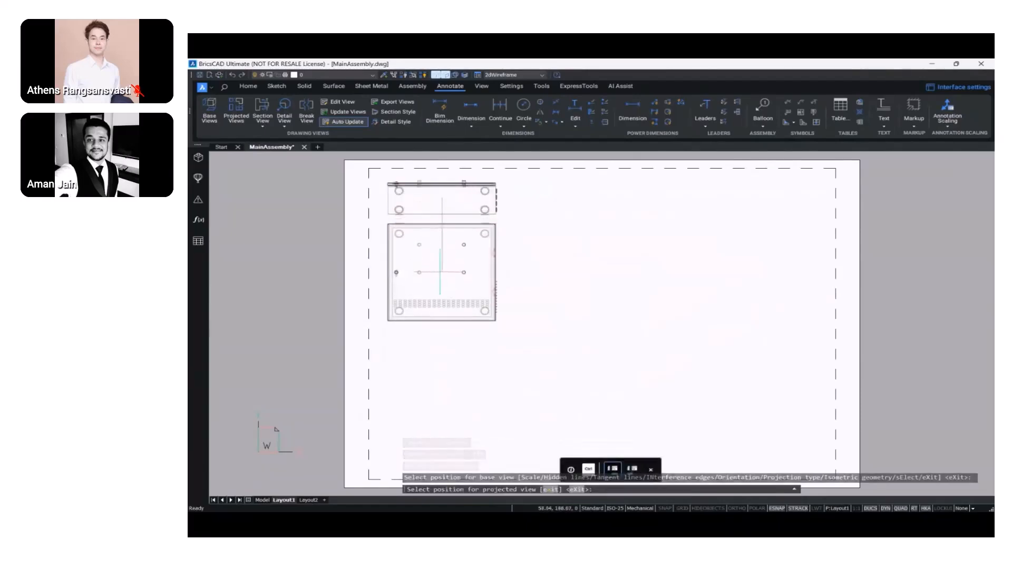
Project a top view below the base view, a side view to its right, and an isometric view in the sheet's lower right corner
{"action": "left_click", "coordinate": [444, 272]}
{"action": "left_click", "coordinate": [559, 198]}
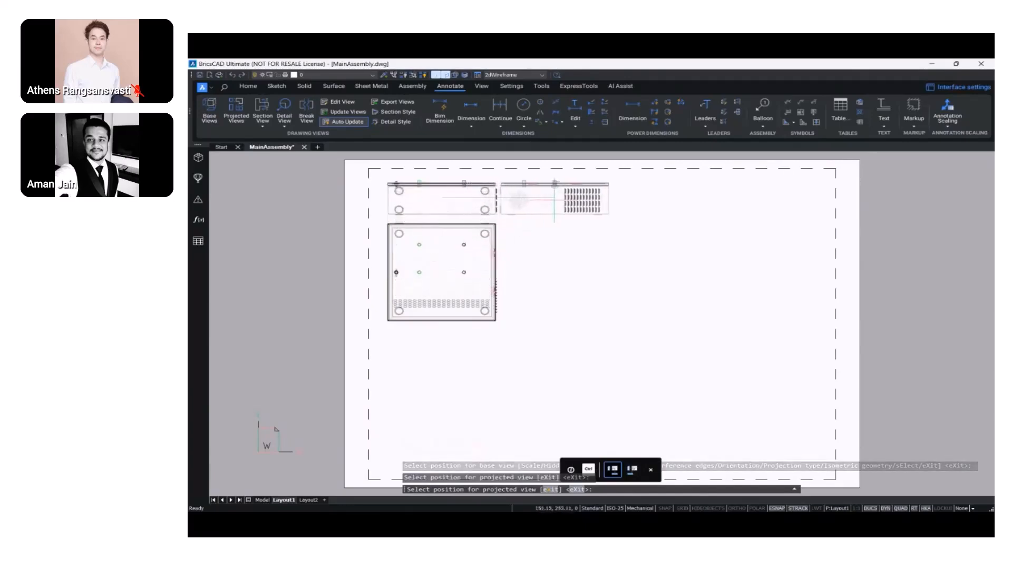
{"action": "left_click", "coordinate": [558, 199]}
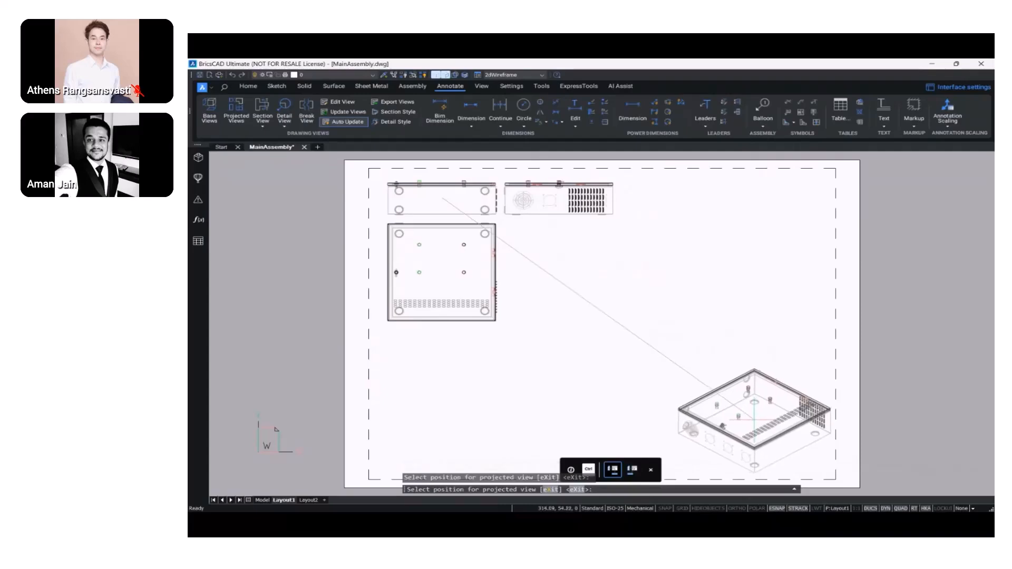
{"action": "left_click", "coordinate": [754, 419]}
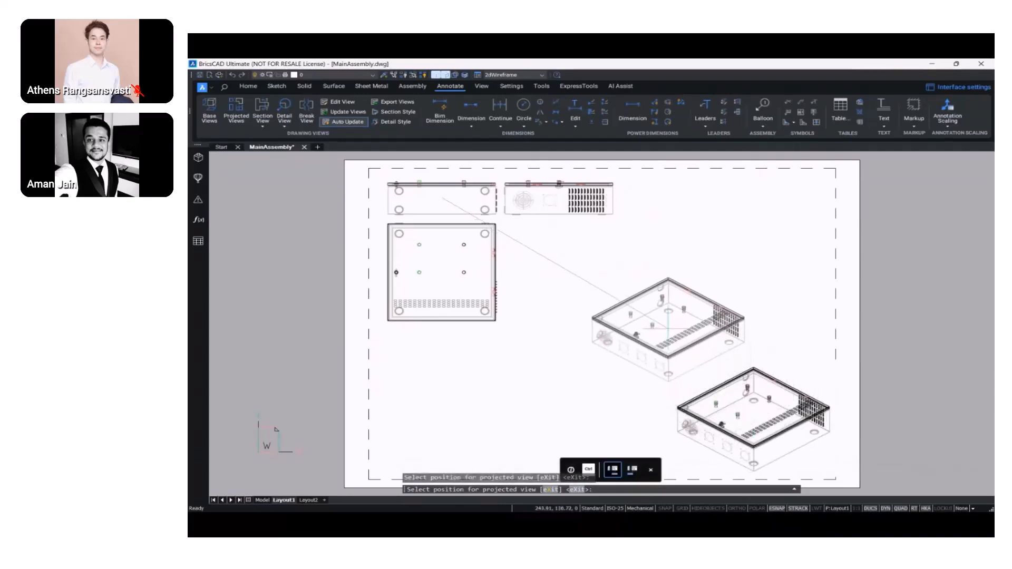
{"action": "key", "text": "Return"}
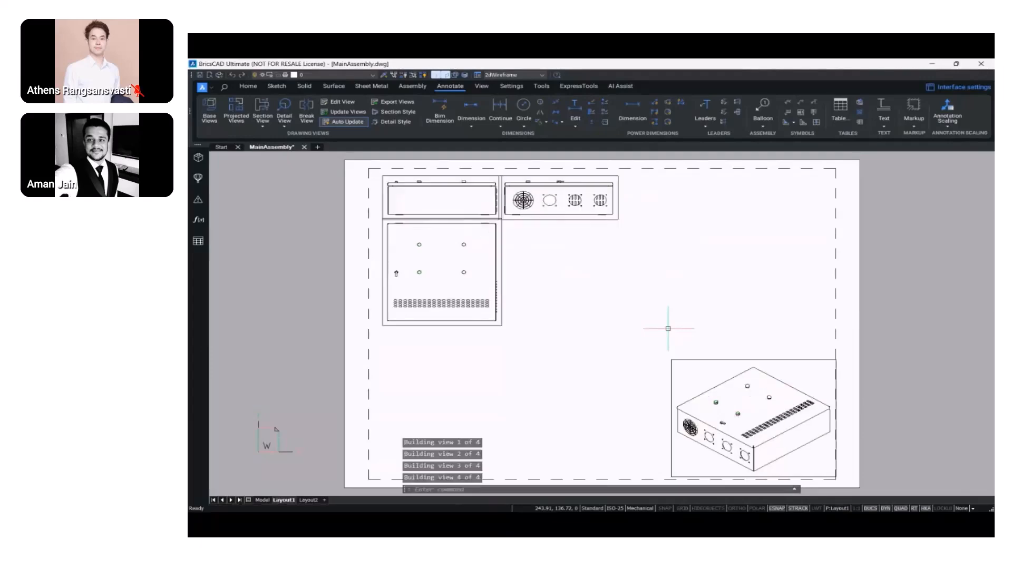
Change the isometric drawing view's geometry to 3D
{"action": "left_click", "coordinate": [725, 361]}
{"action": "double_click", "coordinate": [725, 360]}
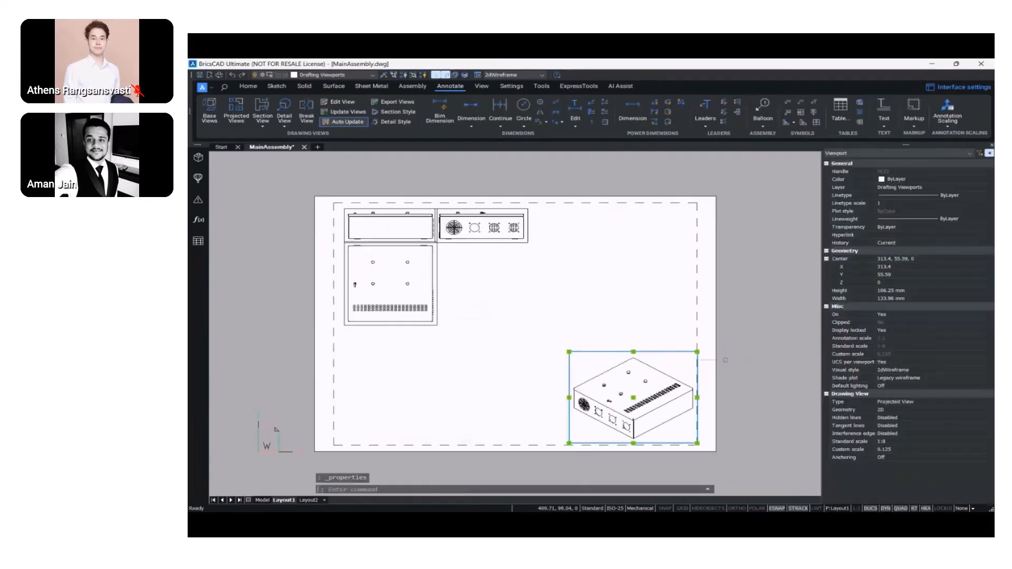
{"action": "left_click", "coordinate": [894, 409]}
{"action": "left_click", "coordinate": [893, 409]}
{"action": "left_click", "coordinate": [881, 424]}
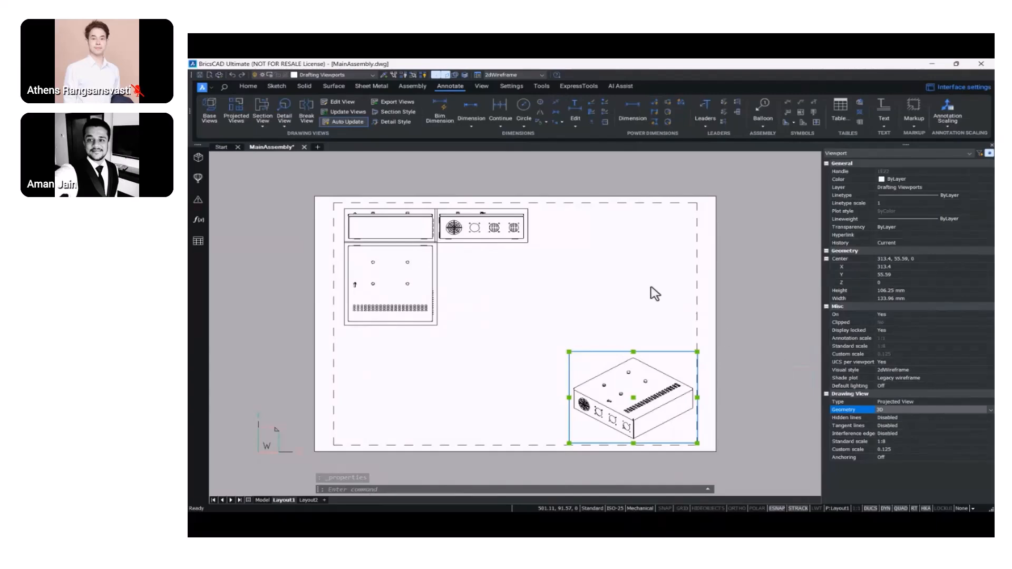
{"action": "key", "text": "Escape"}
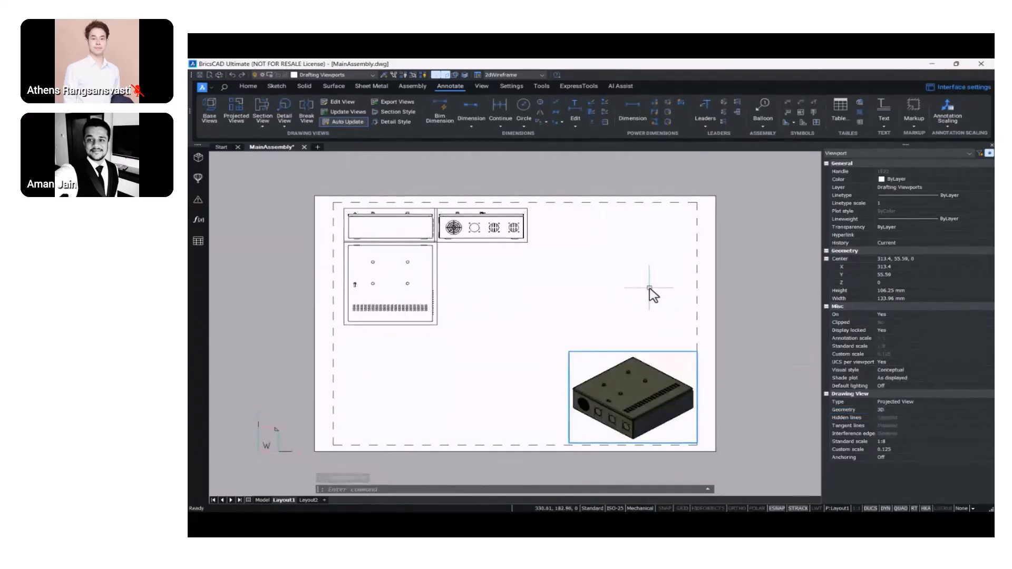
Move the side view with the round vents about 41 mm right, away from the front view
{"action": "scroll", "coordinate": [458, 243], "scroll_direction": "up", "scroll_amount": 3}
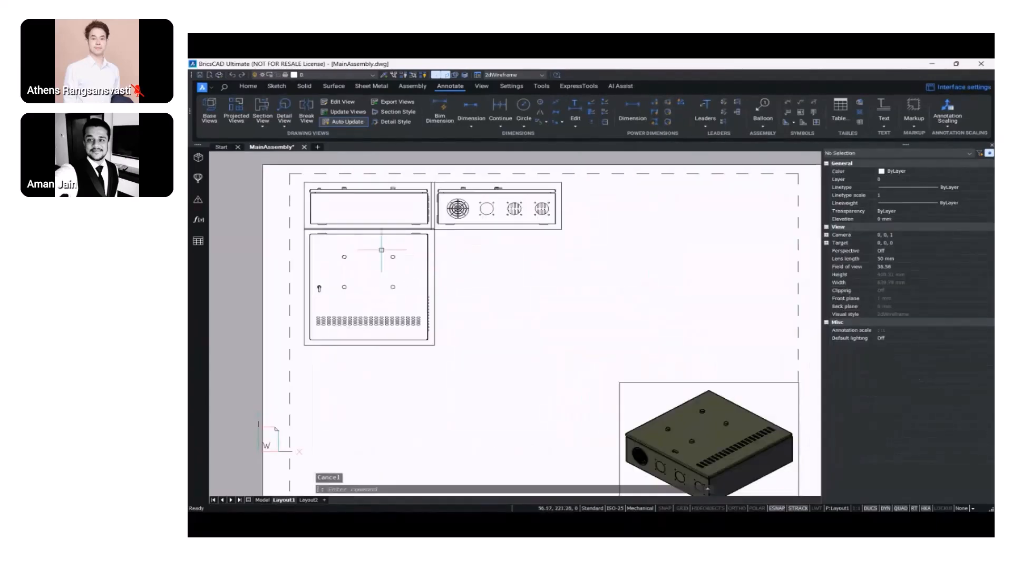
{"action": "scroll", "coordinate": [370, 253], "scroll_direction": "up", "scroll_amount": 2}
{"action": "middle_click_drag", "start_coordinate": [370, 253], "coordinate": [406, 253]}
{"action": "scroll", "coordinate": [429, 287], "scroll_direction": "down", "scroll_amount": 2}
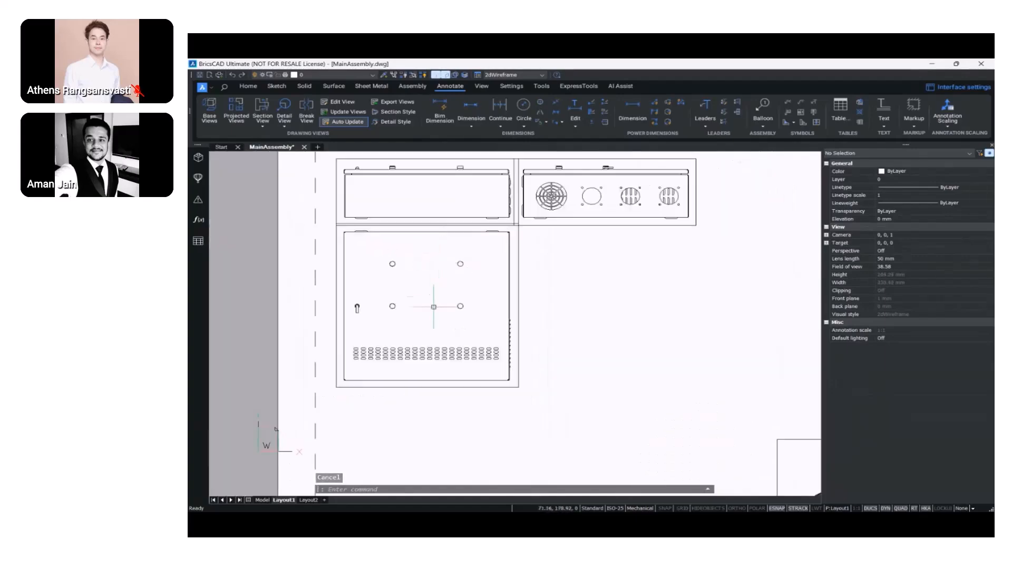
{"action": "left_click", "coordinate": [671, 225]}
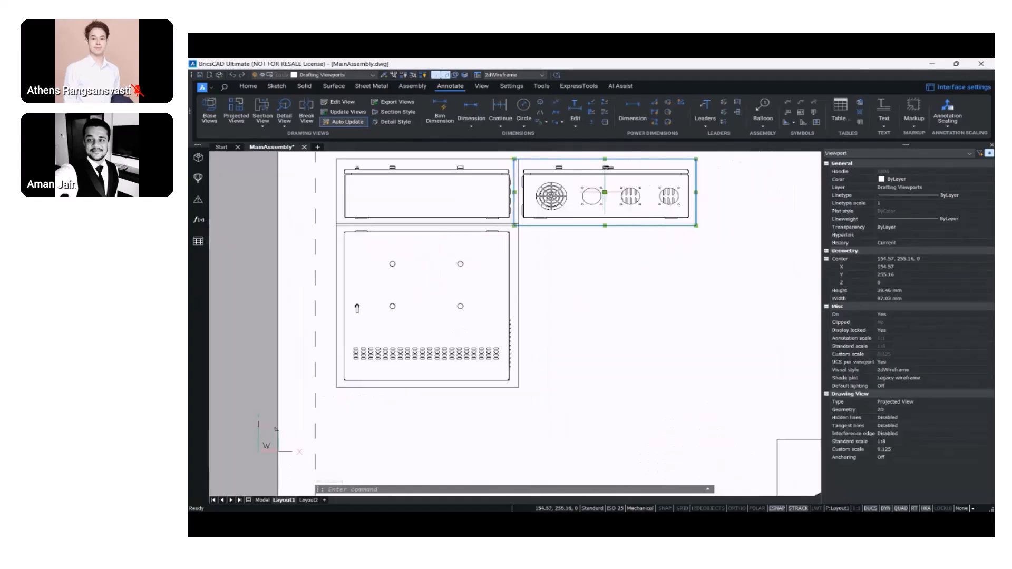
{"action": "left_click", "coordinate": [605, 192]}
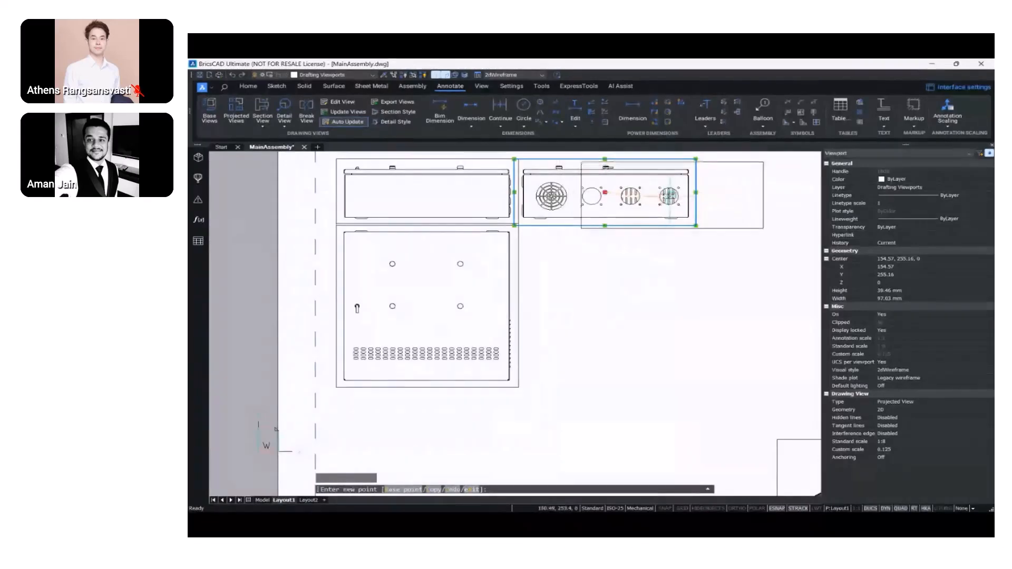
{"action": "left_click", "coordinate": [681, 191]}
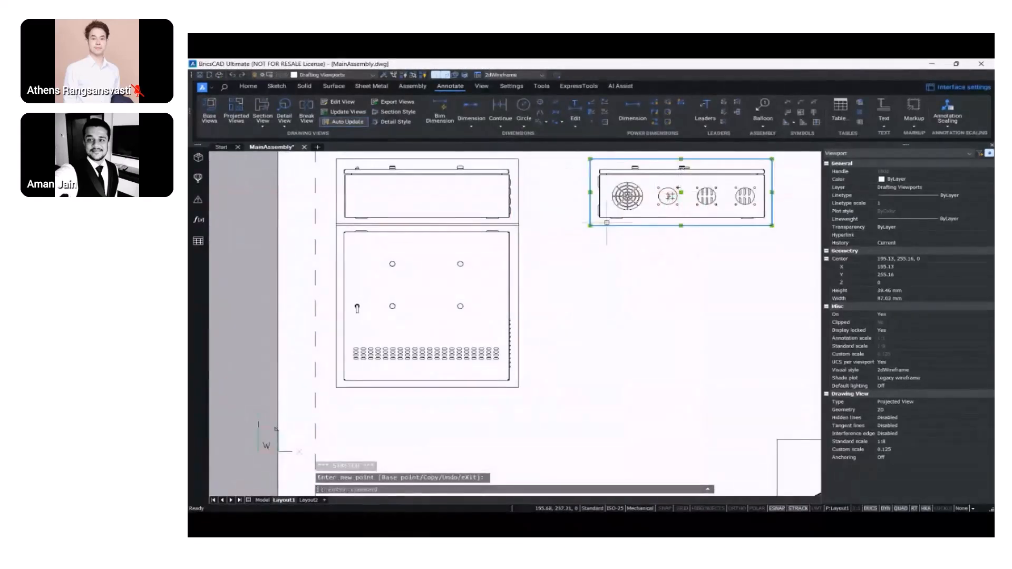
{"action": "key", "text": "Escape"}
Move the top view about 49 mm down, away from the front view
{"action": "left_click", "coordinate": [519, 263]}
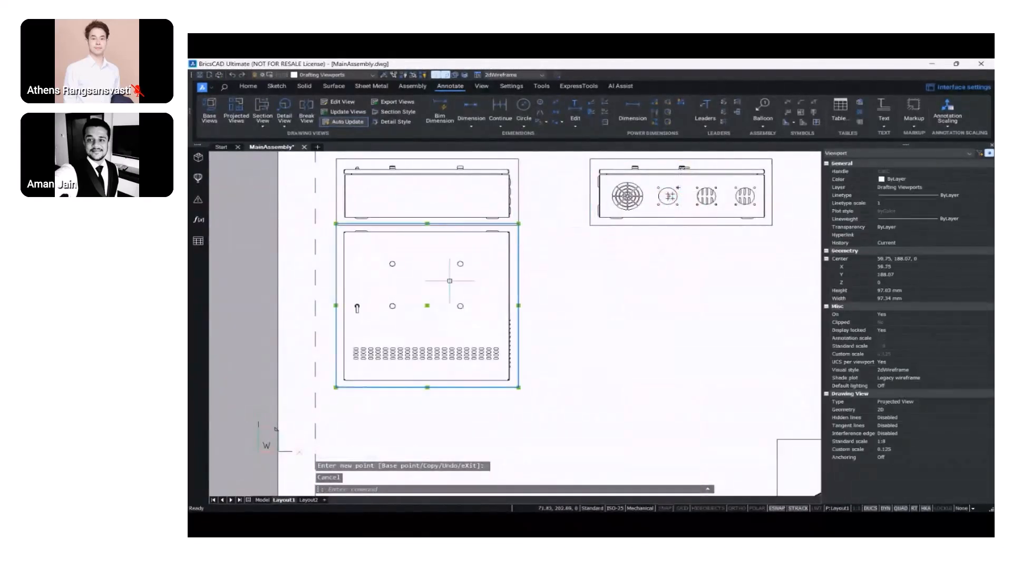
{"action": "left_click", "coordinate": [427, 305]}
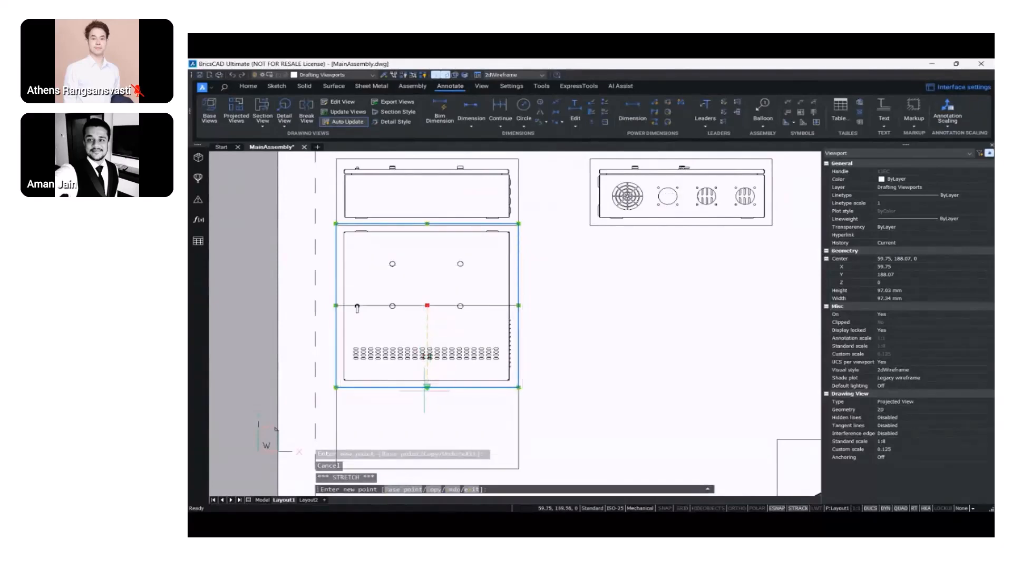
{"action": "left_click", "coordinate": [427, 387]}
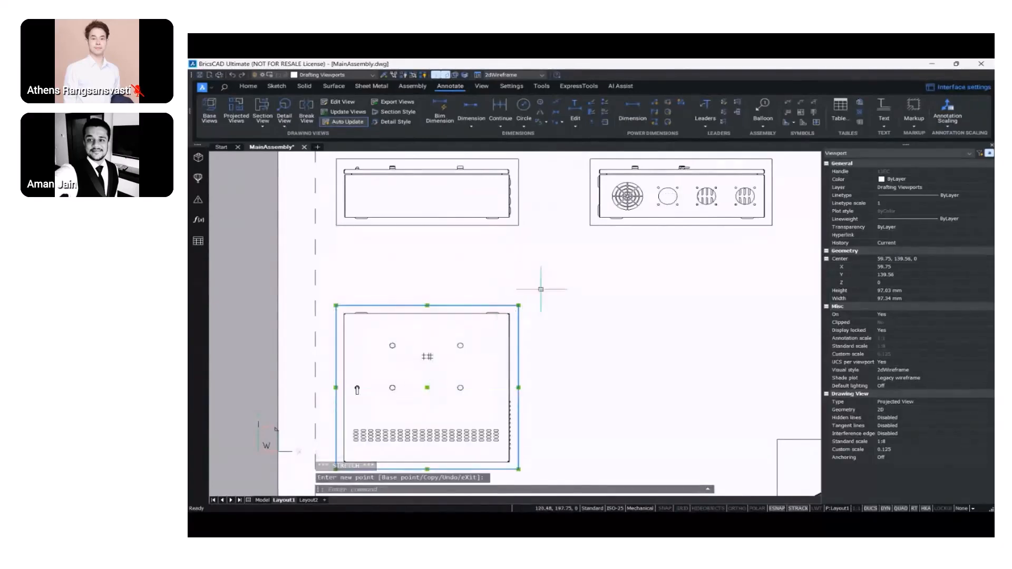
{"action": "key", "text": "Escape"}
{"action": "scroll", "coordinate": [524, 275], "scroll_direction": "down", "scroll_amount": 2}
{"action": "scroll", "coordinate": [524, 274], "scroll_direction": "down", "scroll_amount": 2}
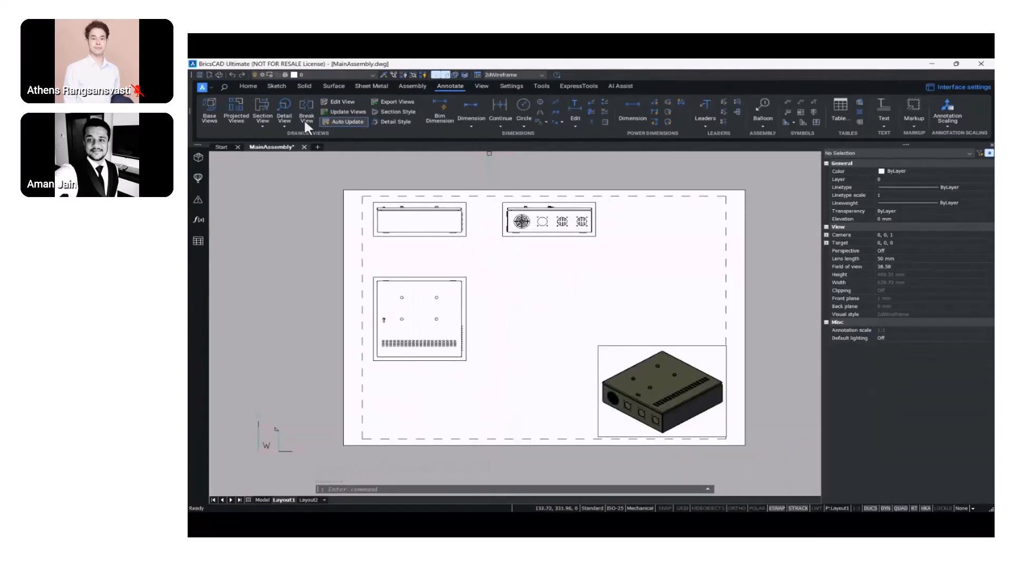
Create full section view A-A with a horizontal cutting line through the side view's round vents, and place it below that view
{"action": "left_click", "coordinate": [268, 127]}
{"action": "left_click", "coordinate": [286, 141]}
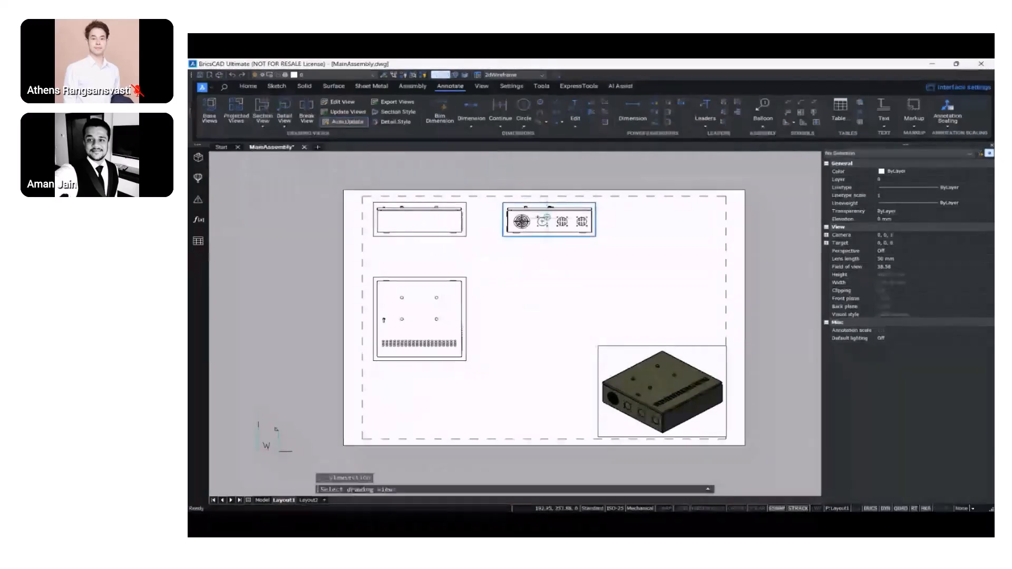
{"action": "scroll", "coordinate": [551, 220], "scroll_direction": "up", "scroll_amount": 5}
{"action": "left_click", "coordinate": [507, 163]}
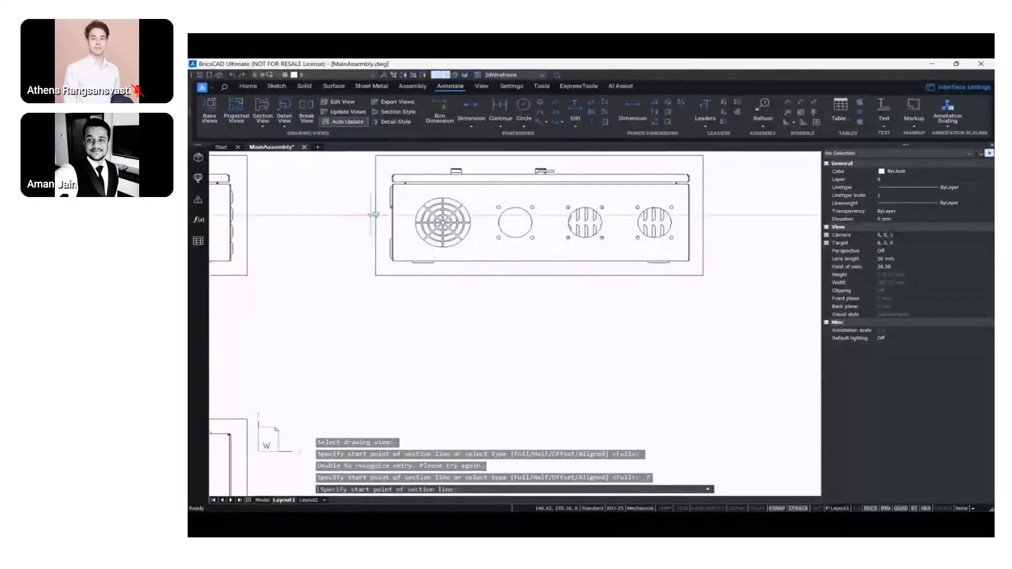
{"action": "left_click", "coordinate": [371, 215]}
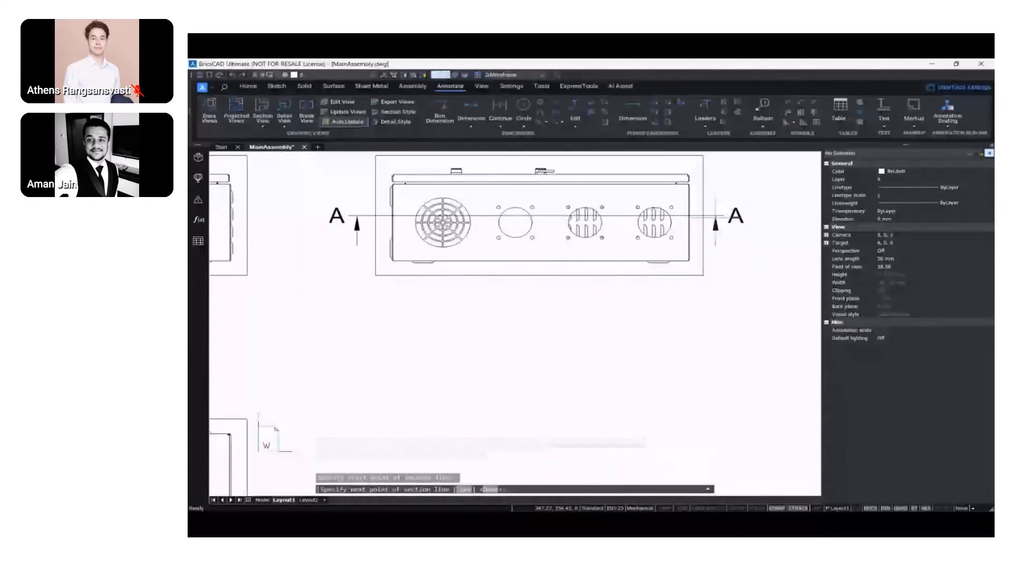
{"action": "left_click", "coordinate": [716, 216]}
{"action": "middle_click_drag", "start_coordinate": [644, 287], "coordinate": [650, 237]}
{"action": "scroll", "coordinate": [638, 295], "scroll_direction": "down", "scroll_amount": 4}
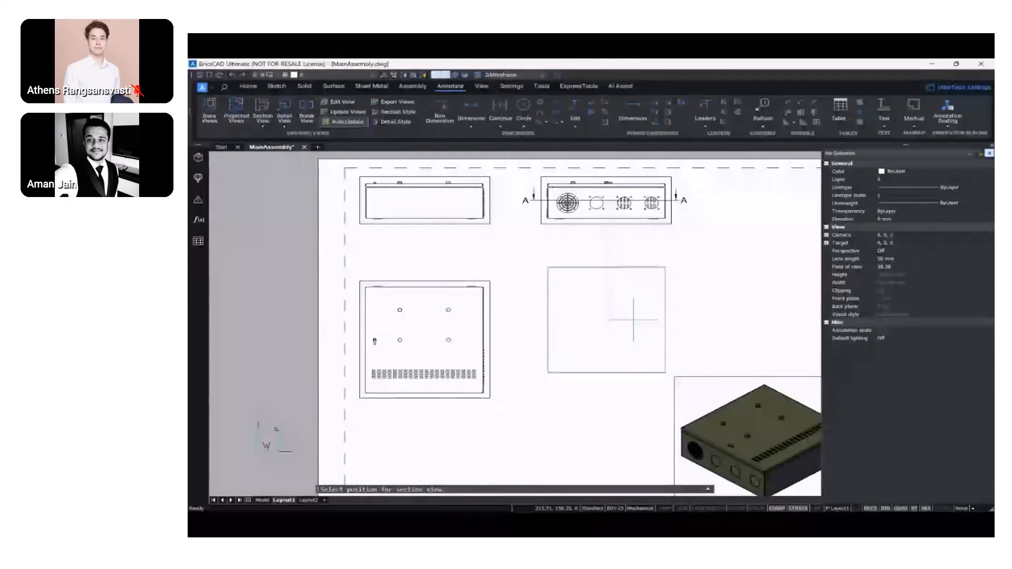
{"action": "left_click", "coordinate": [633, 319]}
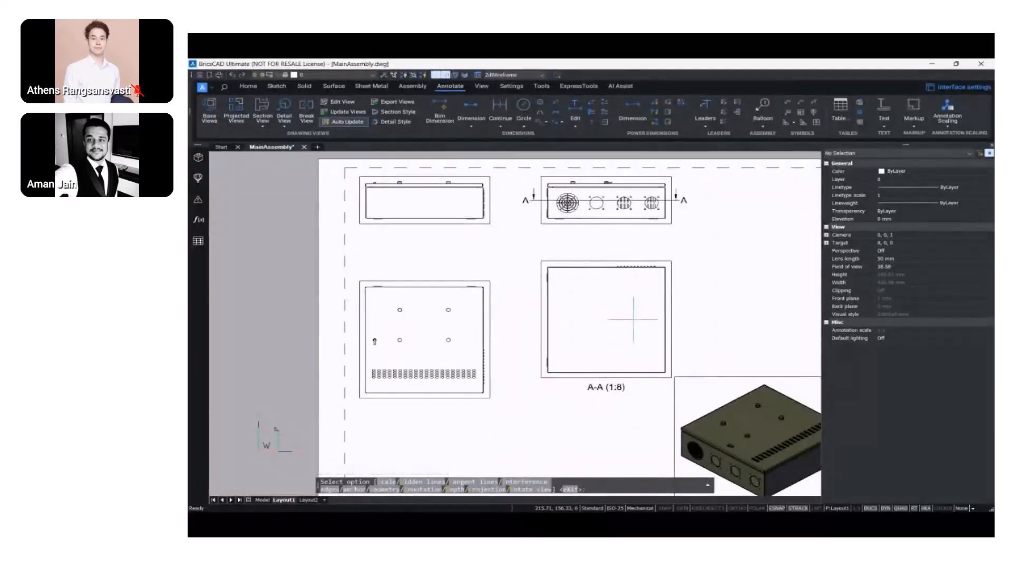
{"action": "key", "text": "Return"}
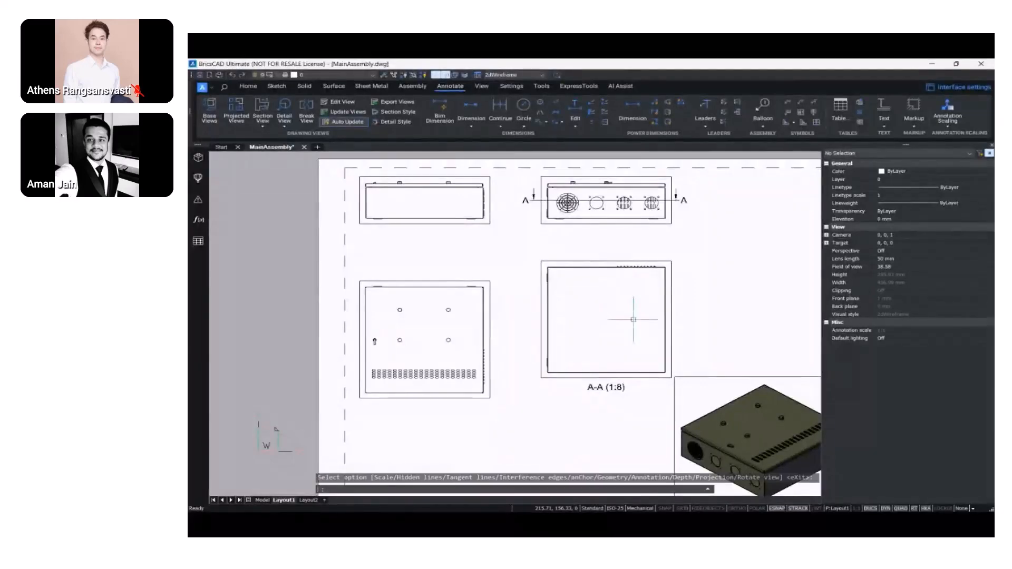
{"action": "scroll", "coordinate": [633, 274], "scroll_direction": "up", "scroll_amount": 5}
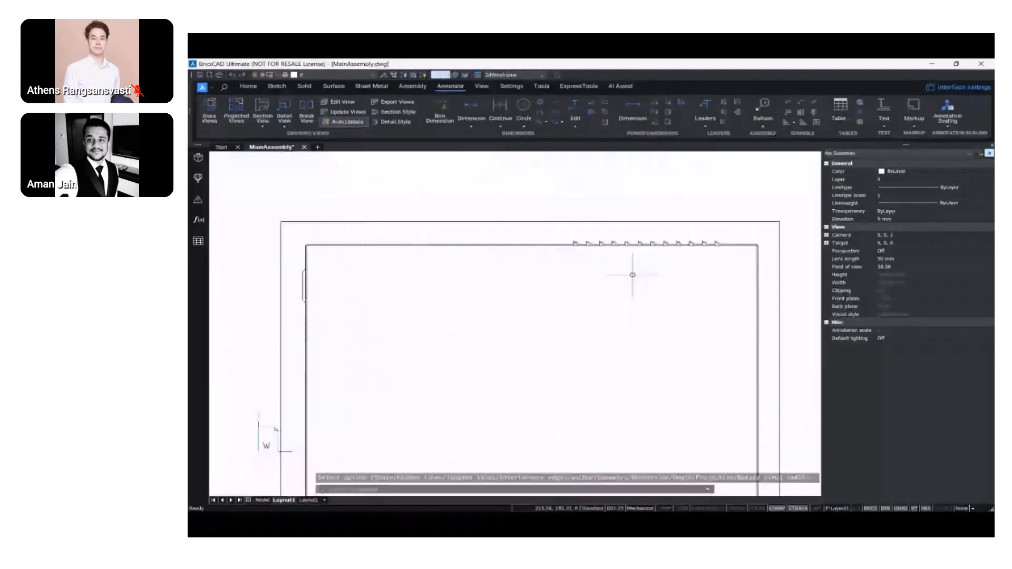
{"action": "scroll", "coordinate": [604, 240], "scroll_direction": "up", "scroll_amount": 5}
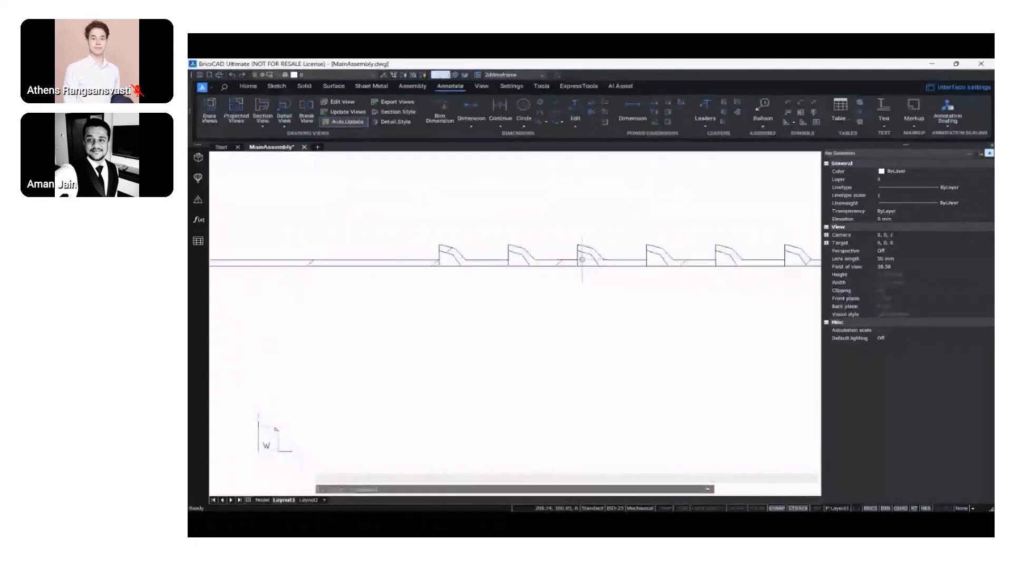
Examine the cut louvres in section view A-A and its place among the neighbouring views
{"action": "scroll", "coordinate": [583, 259], "scroll_direction": "down", "scroll_amount": 5}
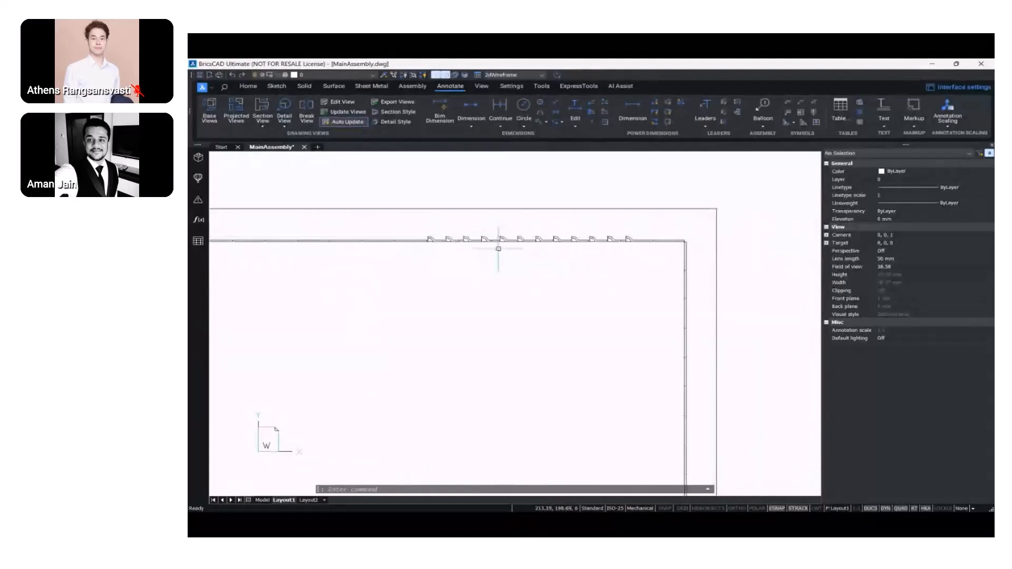
{"action": "scroll", "coordinate": [498, 249], "scroll_direction": "down", "scroll_amount": 3}
{"action": "scroll", "coordinate": [526, 233], "scroll_direction": "down", "scroll_amount": 2}
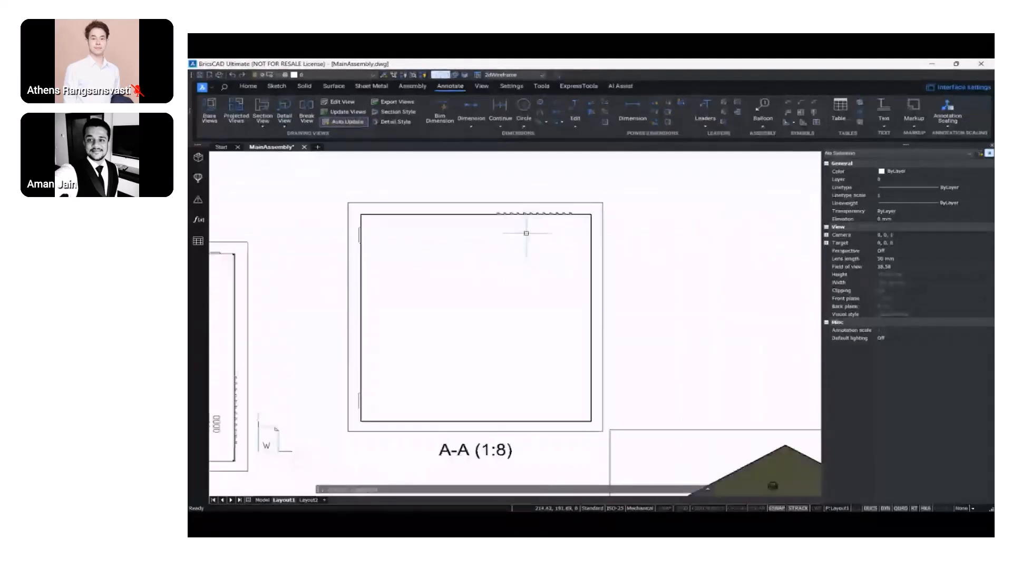
{"action": "middle_click_drag", "start_coordinate": [451, 289], "coordinate": [497, 289]}
{"action": "scroll", "coordinate": [497, 289], "scroll_direction": "down", "scroll_amount": 2}
{"action": "middle_click_drag", "start_coordinate": [412, 309], "coordinate": [544, 303]}
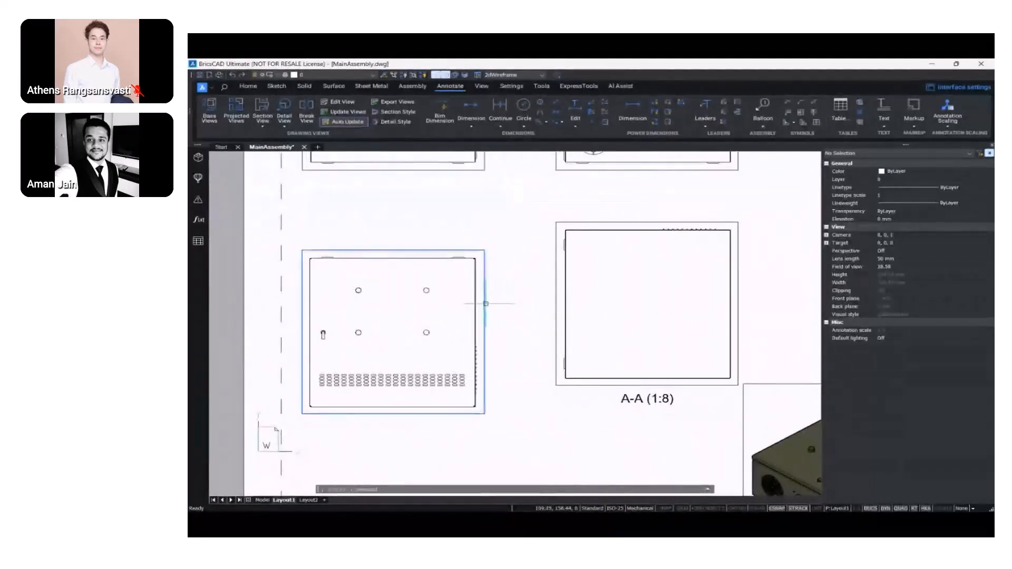
{"action": "left_click", "coordinate": [485, 303]}
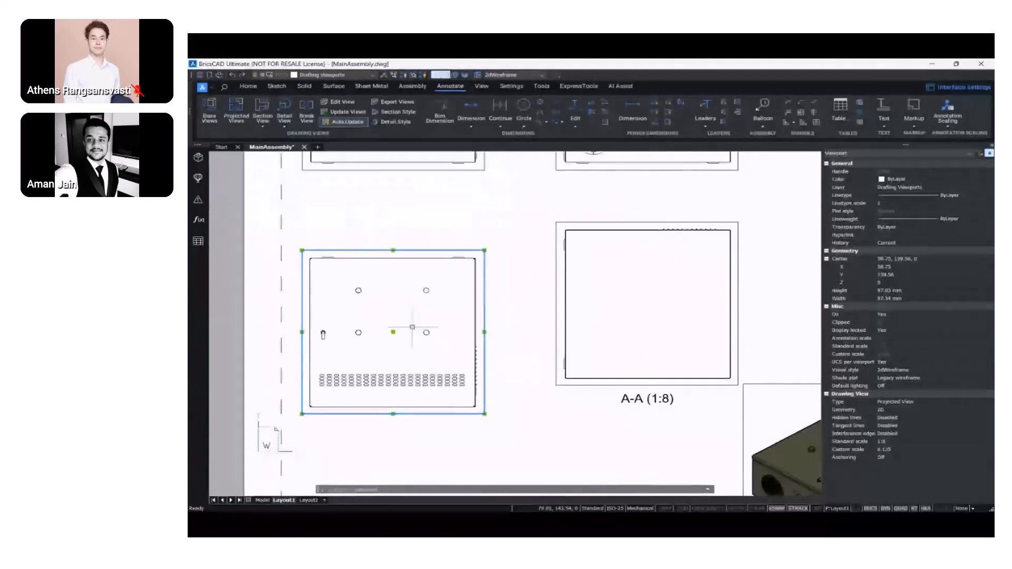
{"action": "left_click", "coordinate": [394, 332]}
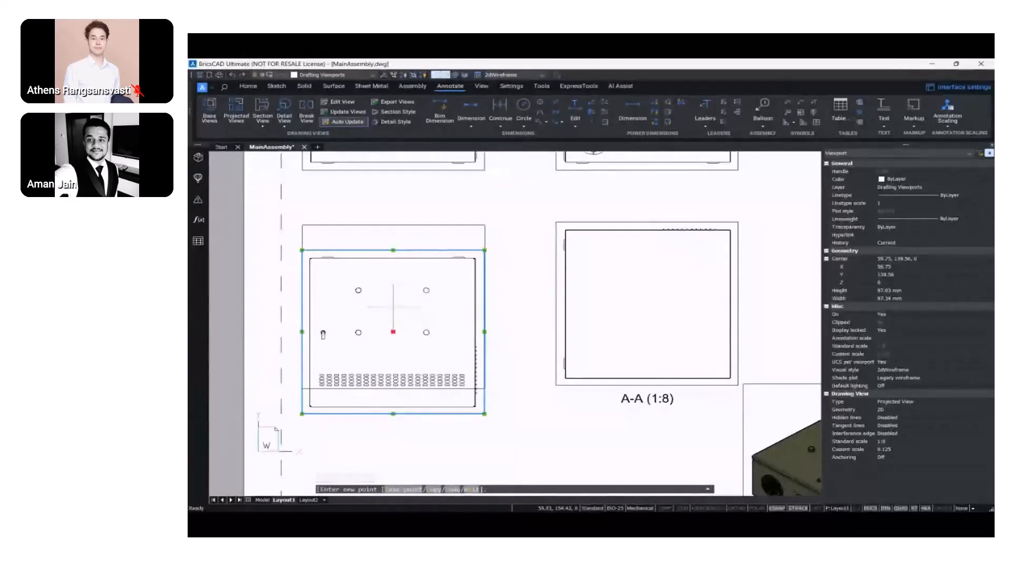
{"action": "key", "text": "Escape"}
Define full section B-B on the side view with a vertical cutting line running through the door's lock
{"action": "scroll", "coordinate": [515, 301], "scroll_direction": "down", "scroll_amount": 3}
{"action": "scroll", "coordinate": [513, 185], "scroll_direction": "up", "scroll_amount": 3}
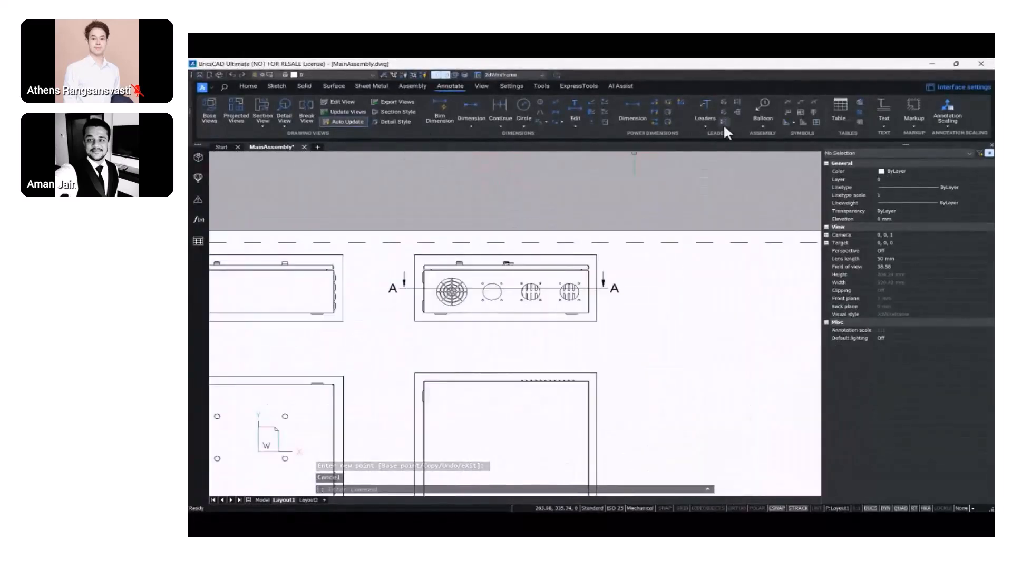
{"action": "left_click", "coordinate": [262, 128]}
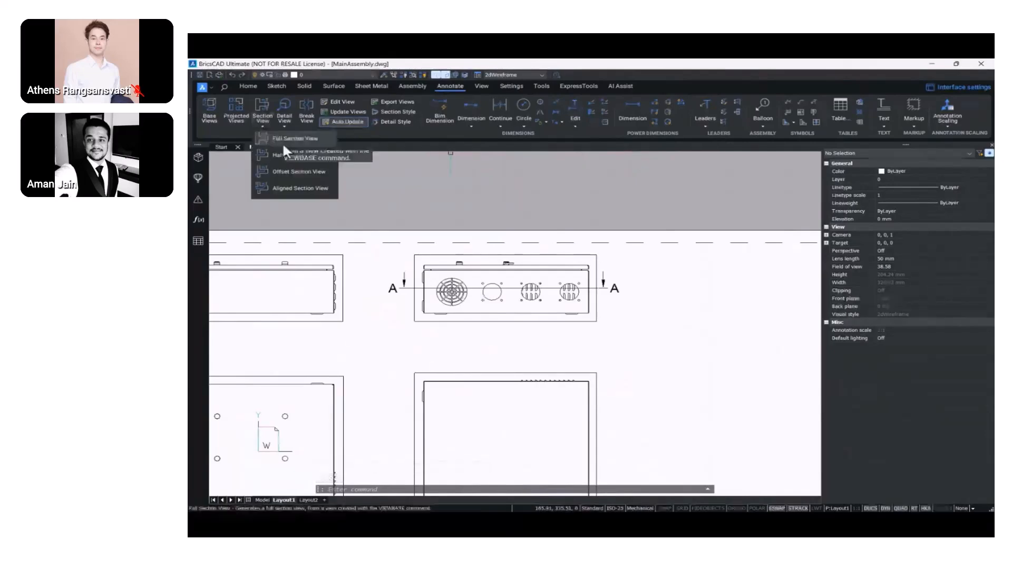
{"action": "left_click", "coordinate": [286, 142]}
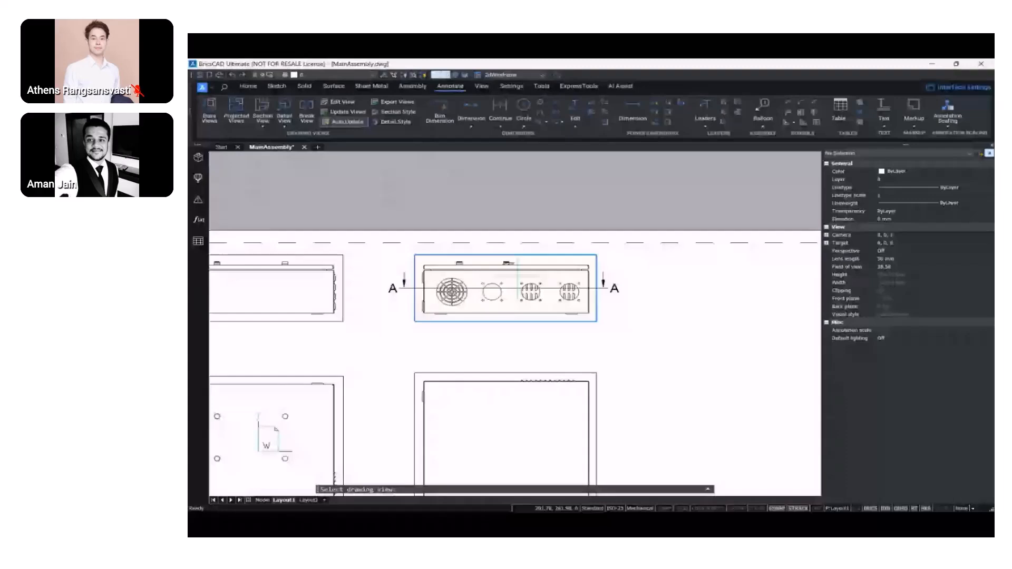
{"action": "scroll", "coordinate": [517, 277], "scroll_direction": "up", "scroll_amount": 4}
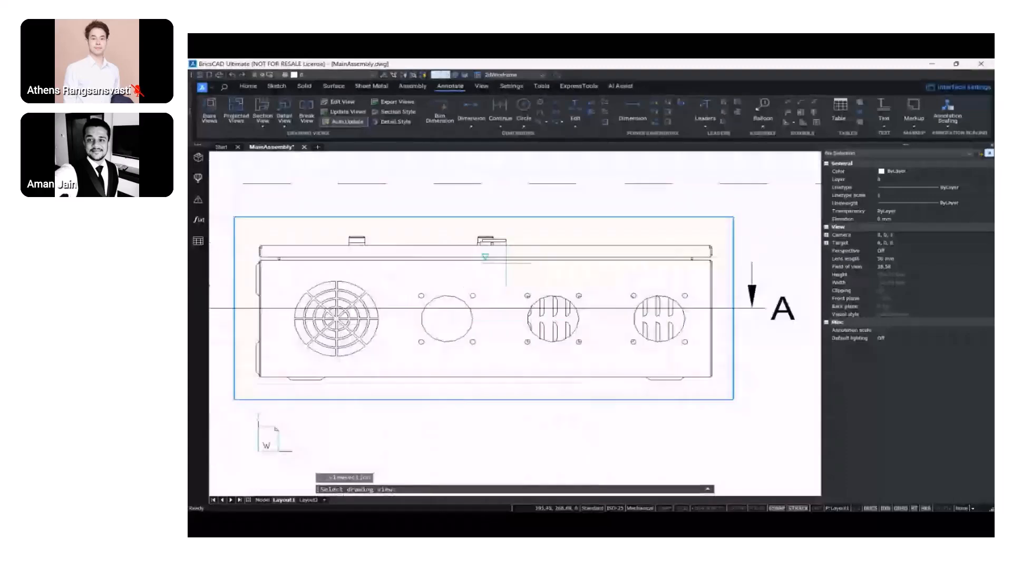
{"action": "left_click", "coordinate": [520, 225]}
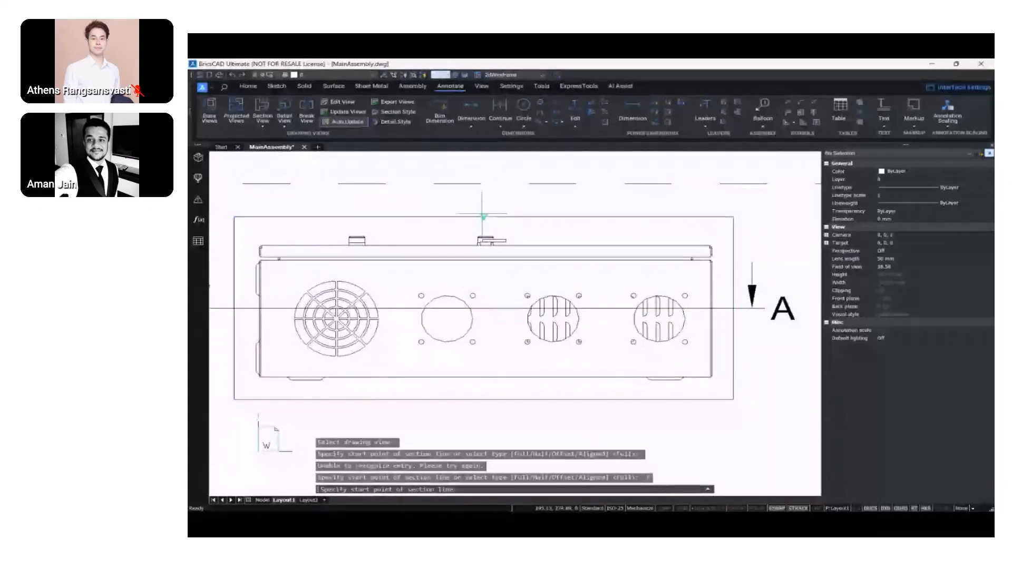
{"action": "left_click", "coordinate": [483, 216]}
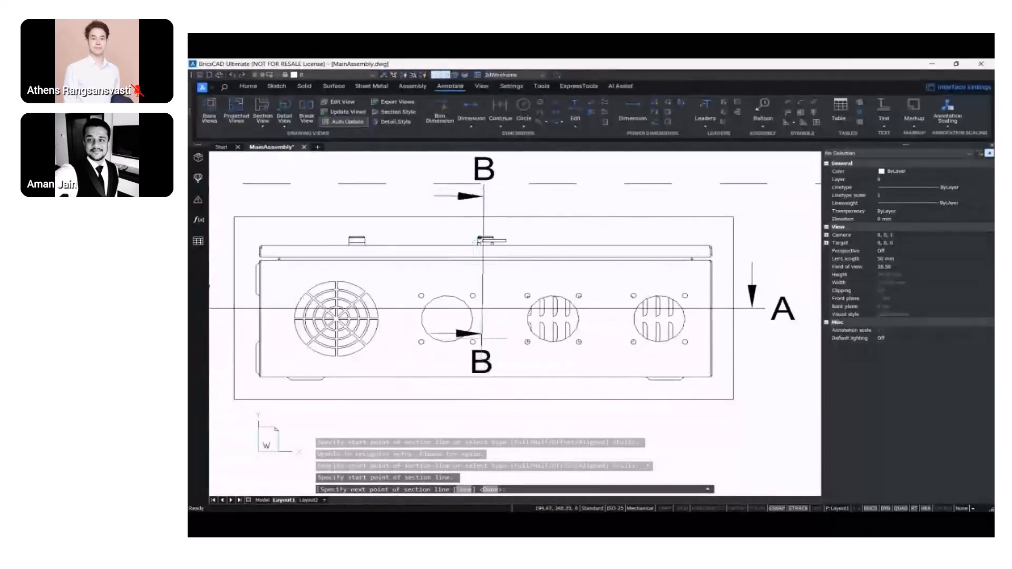
{"action": "middle_click_drag", "start_coordinate": [488, 405], "coordinate": [491, 283]}
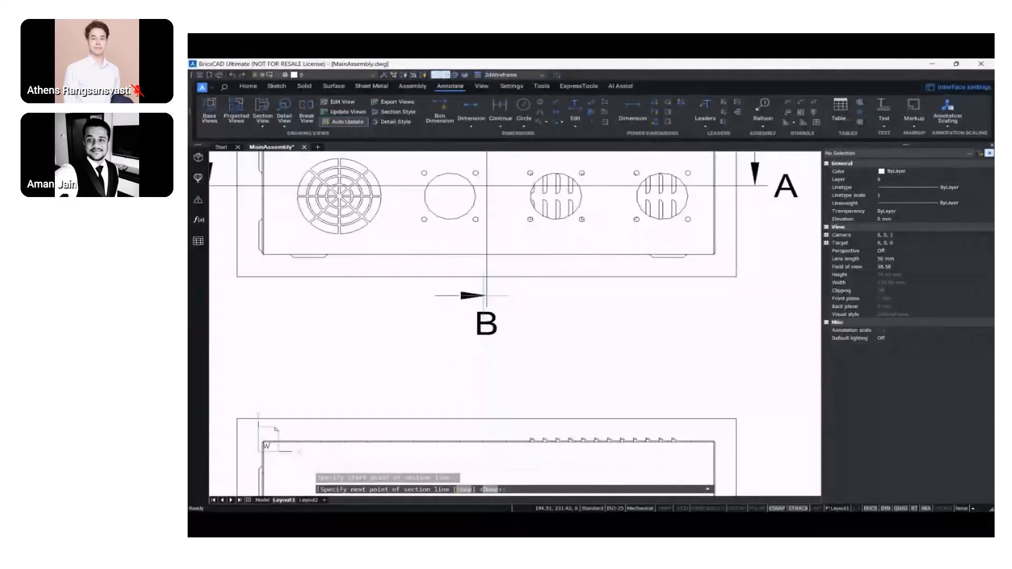
{"action": "key", "text": "Return"}
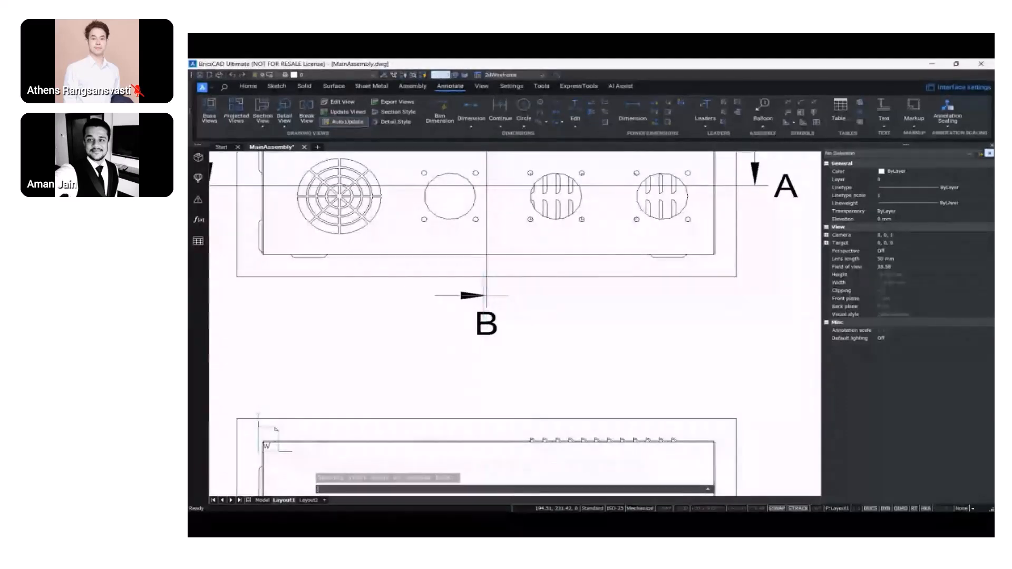
Place section view B-B beside the side view, aligned with it on its right
{"action": "scroll", "coordinate": [598, 286], "scroll_direction": "down", "scroll_amount": 2}
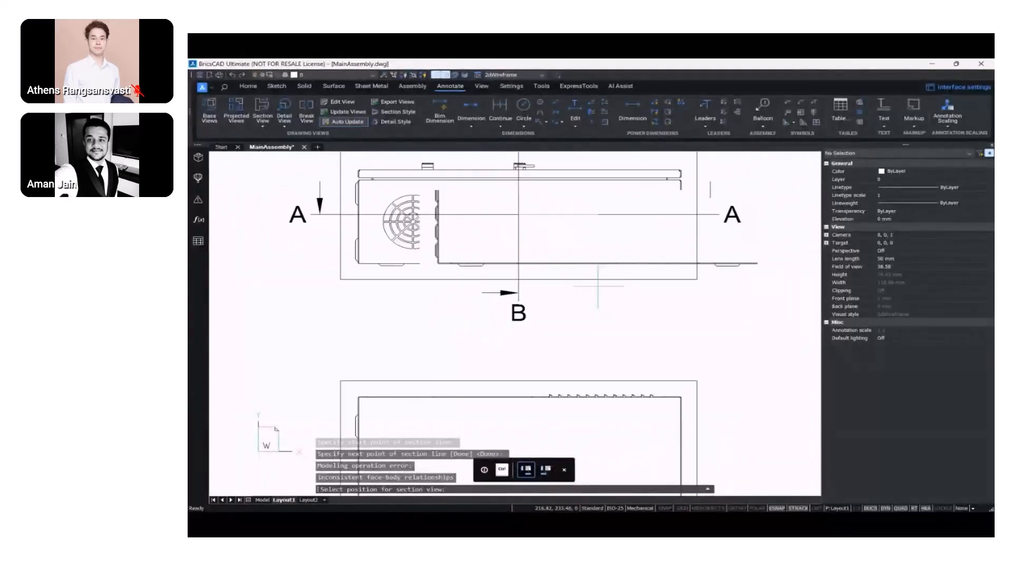
{"action": "scroll", "coordinate": [575, 282], "scroll_direction": "down", "scroll_amount": 3}
{"action": "scroll", "coordinate": [570, 279], "scroll_direction": "up", "scroll_amount": 2}
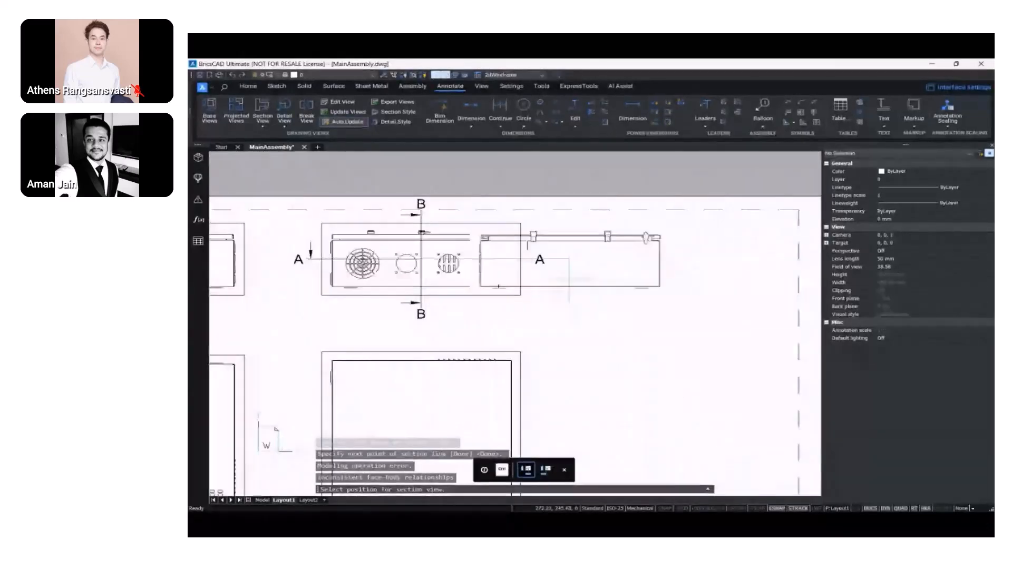
{"action": "left_click", "coordinate": [641, 272]}
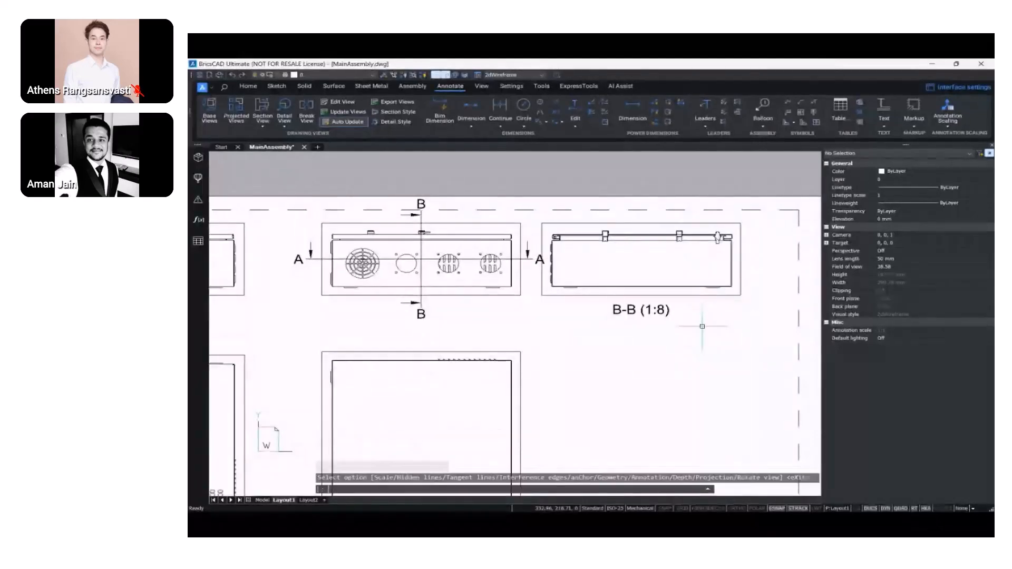
Move section view B-B about 9 mm right, away from the side view
{"action": "left_click", "coordinate": [666, 295]}
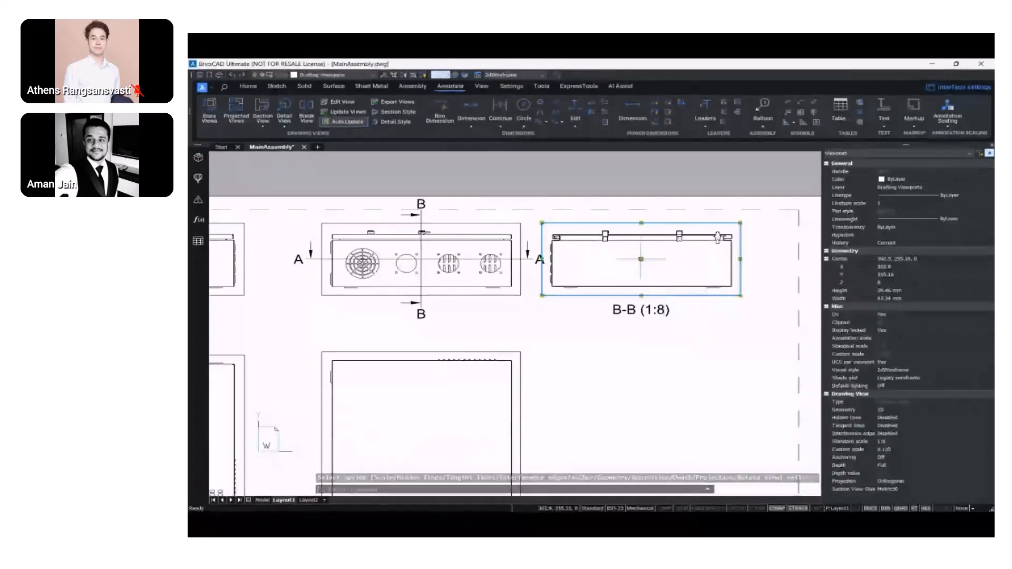
{"action": "left_click", "coordinate": [641, 260]}
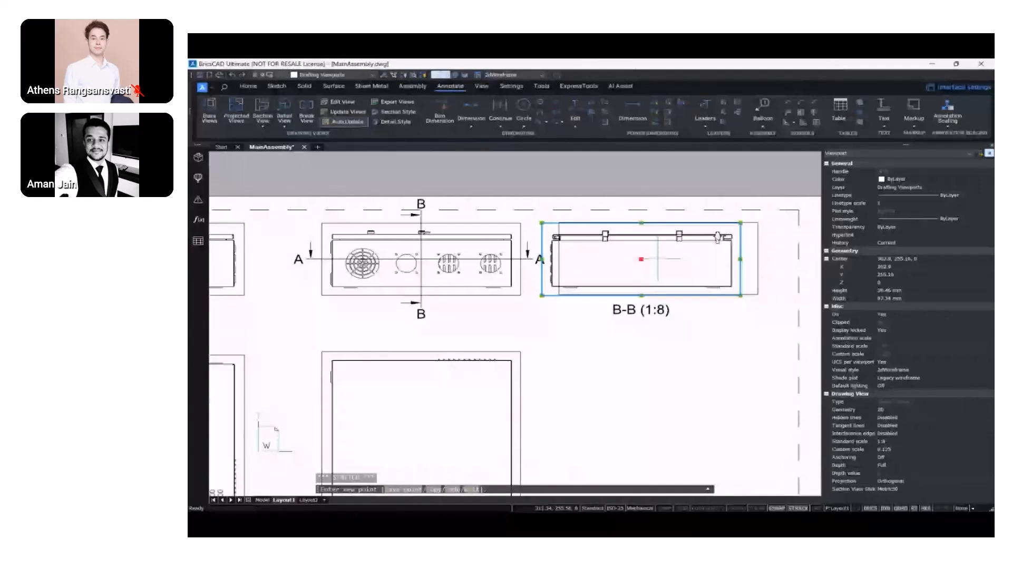
{"action": "left_click", "coordinate": [658, 259]}
{"action": "key", "text": "Escape"}
Examine the switches, lock and door edge up close in section view B-B
{"action": "scroll", "coordinate": [669, 267], "scroll_direction": "up", "scroll_amount": 8}
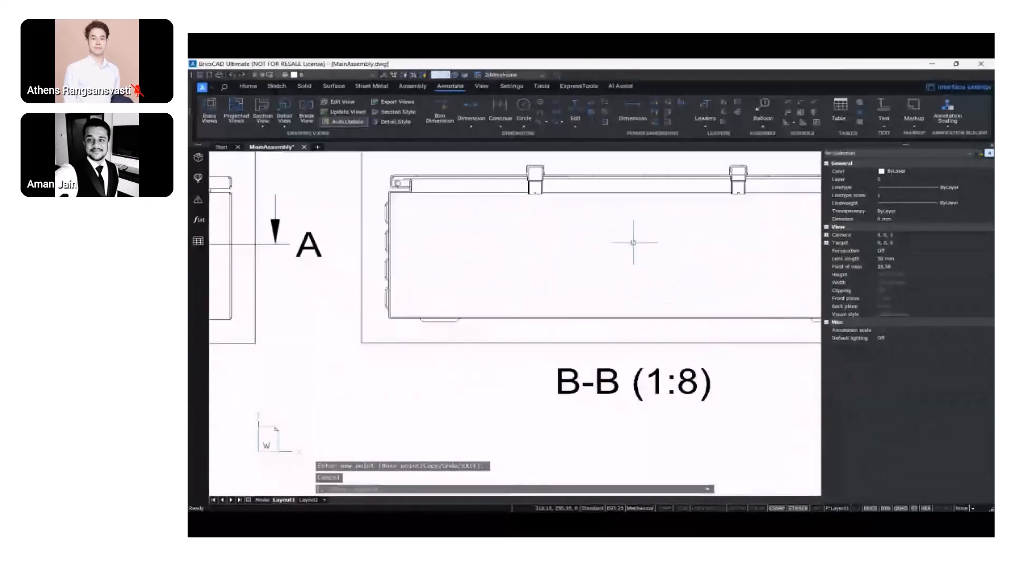
{"action": "middle_click_drag", "start_coordinate": [548, 203], "coordinate": [486, 316]}
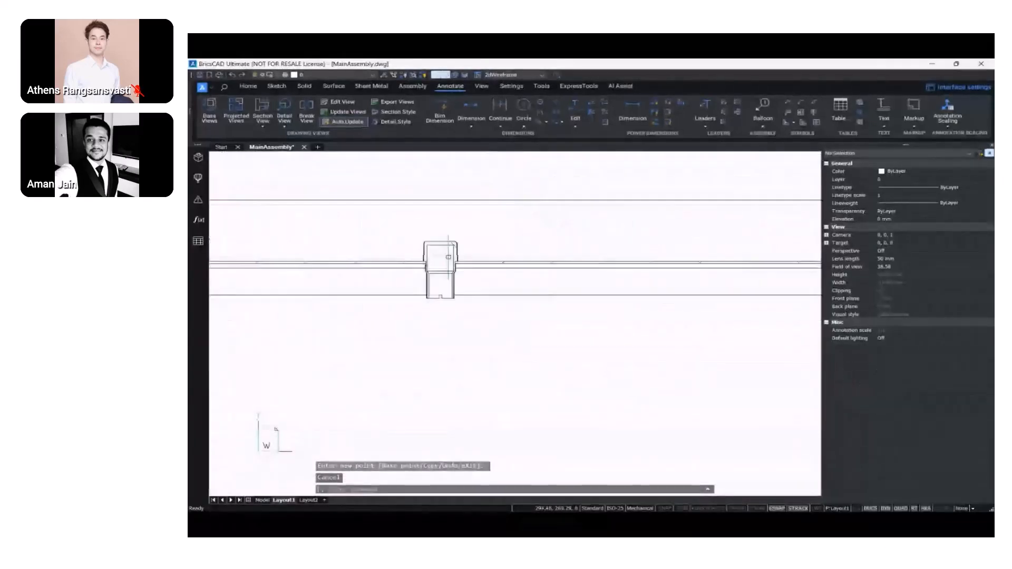
{"action": "scroll", "coordinate": [445, 251], "scroll_direction": "up", "scroll_amount": 4}
{"action": "scroll", "coordinate": [451, 255], "scroll_direction": "down", "scroll_amount": 5}
{"action": "scroll", "coordinate": [554, 287], "scroll_direction": "down", "scroll_amount": 3}
{"action": "scroll", "coordinate": [667, 260], "scroll_direction": "up", "scroll_amount": 6}
{"action": "scroll", "coordinate": [563, 281], "scroll_direction": "down", "scroll_amount": 6}
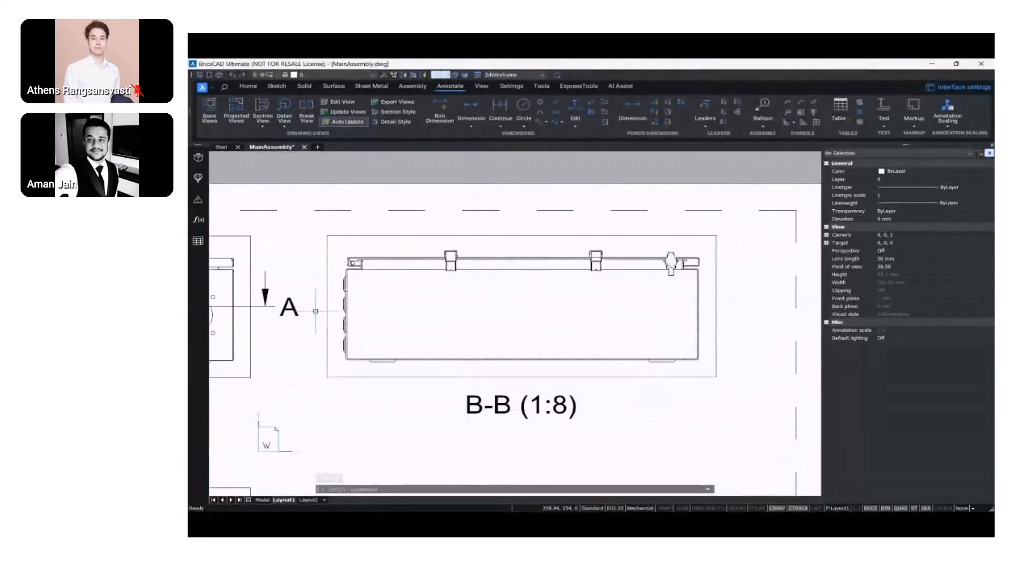
{"action": "scroll", "coordinate": [343, 306], "scroll_direction": "up", "scroll_amount": 5}
{"action": "scroll", "coordinate": [400, 321], "scroll_direction": "down", "scroll_amount": 7}
Review the arrangement of all base, projected and section views on the sheet
{"action": "middle_click_drag", "start_coordinate": [447, 348], "coordinate": [575, 262]}
{"action": "scroll", "coordinate": [574, 261], "scroll_direction": "down", "scroll_amount": 1}
{"action": "scroll", "coordinate": [535, 331], "scroll_direction": "down", "scroll_amount": 2}
{"action": "mouse_move", "coordinate": [532, 355]}
{"action": "middle_mouse_down"}
{"action": "mouse_move", "coordinate": [552, 324]}
{"action": "mouse_move", "coordinate": [644, 278]}
{"action": "mouse_move", "coordinate": [620, 279]}
{"action": "middle_mouse_up"}
{"action": "scroll", "coordinate": [554, 326], "scroll_direction": "up", "scroll_amount": 2}
{"action": "scroll", "coordinate": [554, 328], "scroll_direction": "down", "scroll_amount": 3}
{"action": "scroll", "coordinate": [606, 323], "scroll_direction": "up", "scroll_amount": 1}
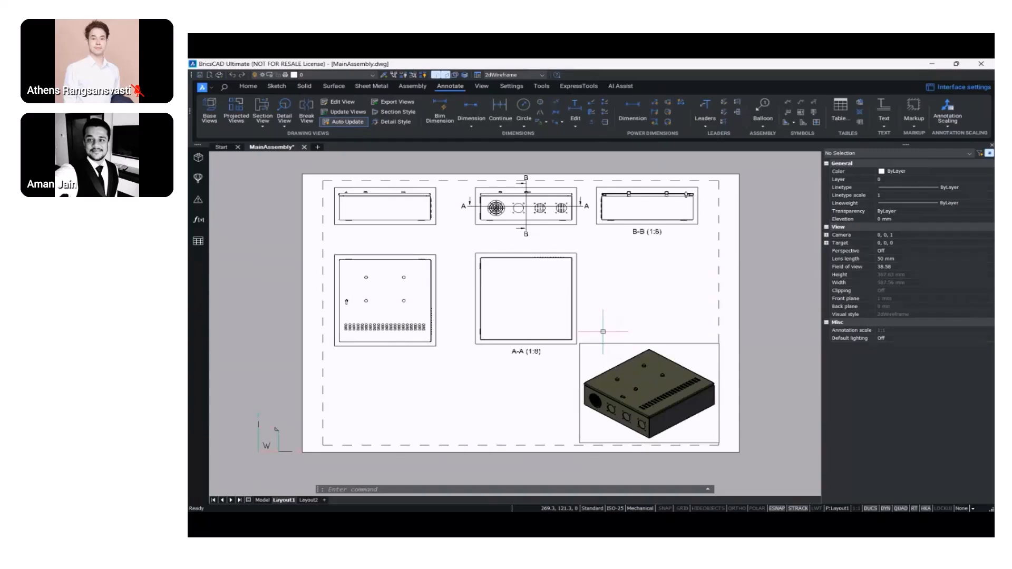
{"action": "middle_click_drag", "start_coordinate": [607, 332], "coordinate": [622, 342]}
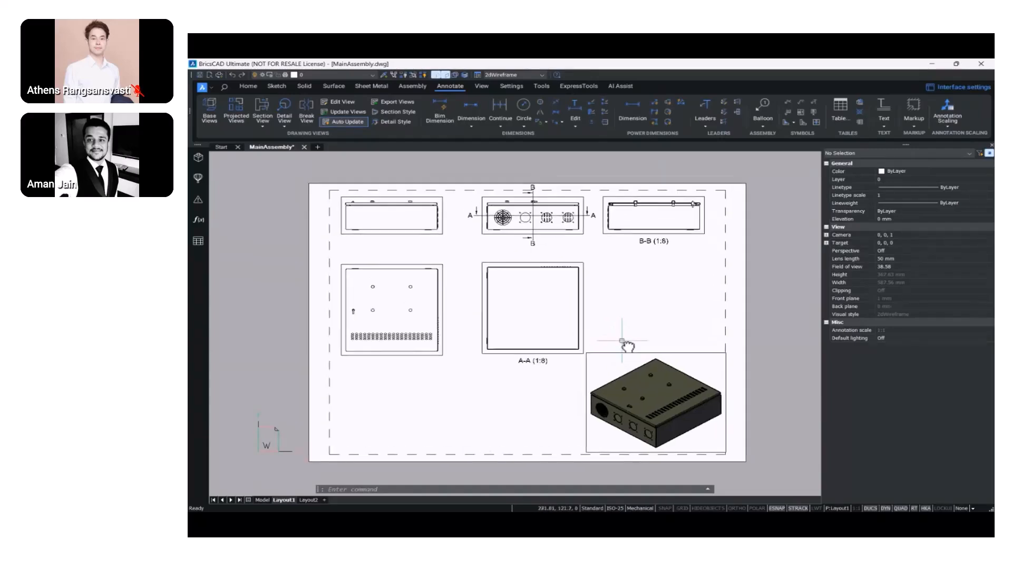
Create a bottom-level bill of materials table and place it below the top view on the sheet
{"action": "left_click", "coordinate": [198, 242]}
{"action": "left_click", "coordinate": [348, 322]}
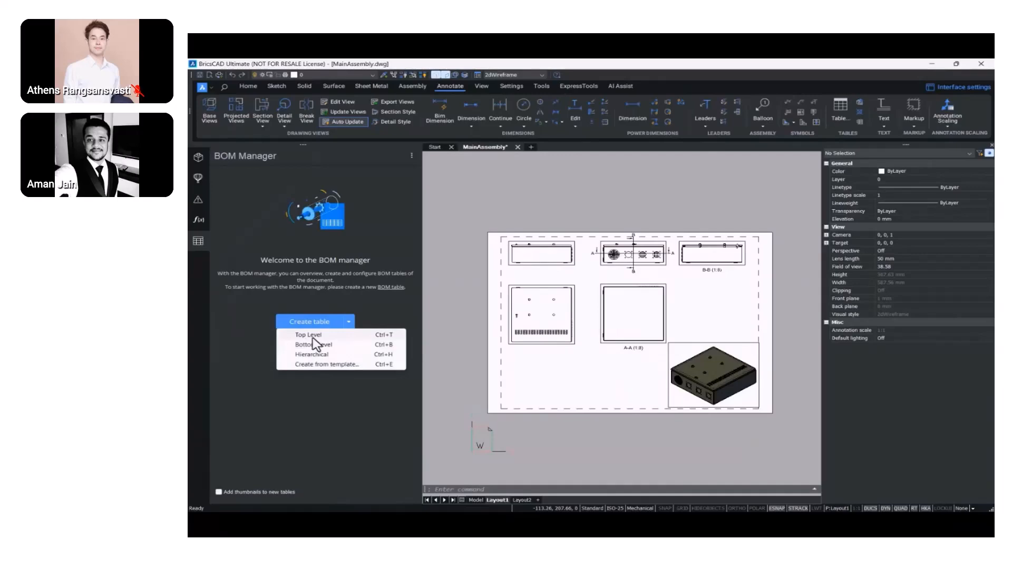
{"action": "left_click", "coordinate": [311, 344]}
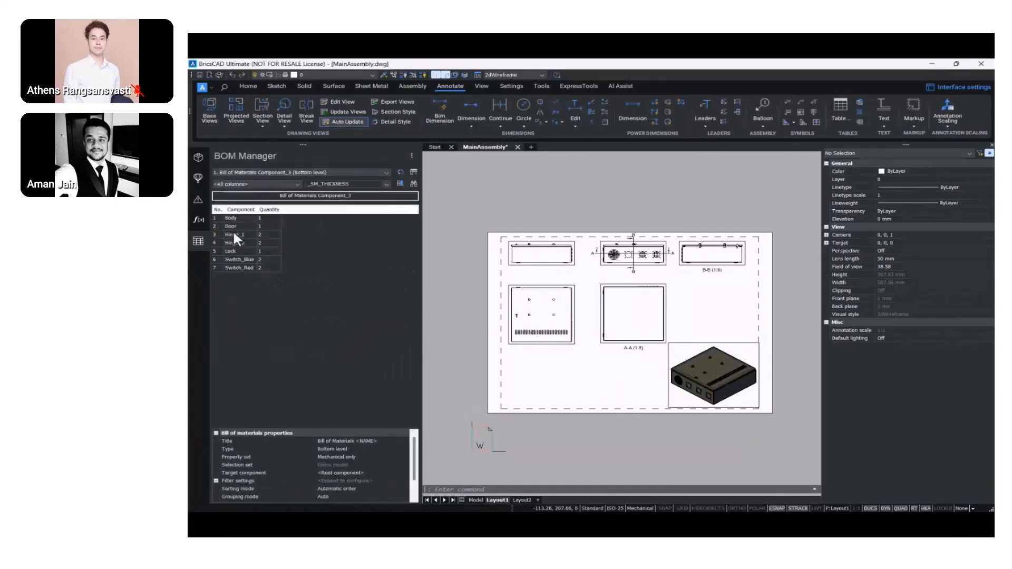
{"action": "left_click", "coordinate": [412, 174]}
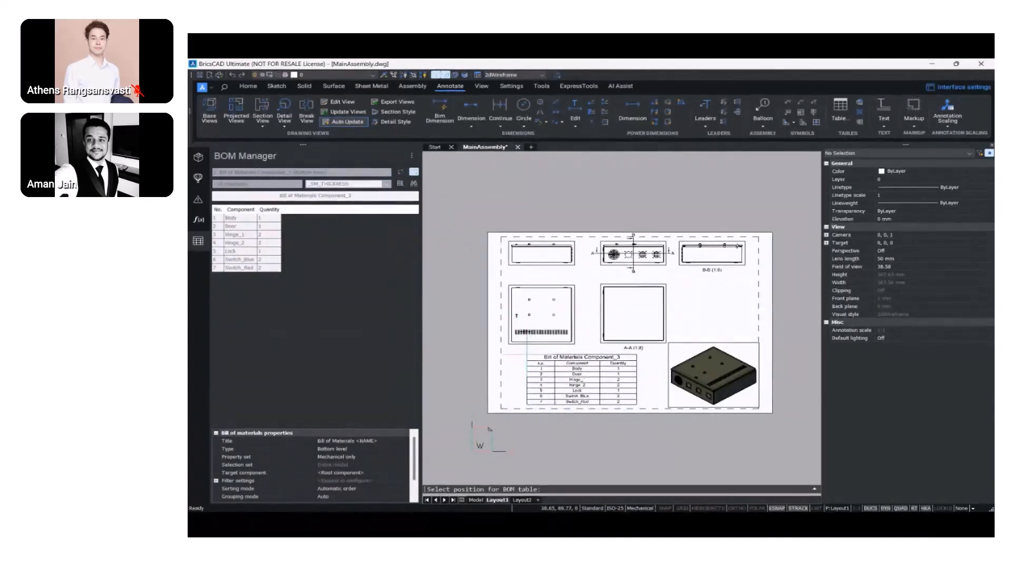
{"action": "left_click", "coordinate": [527, 355]}
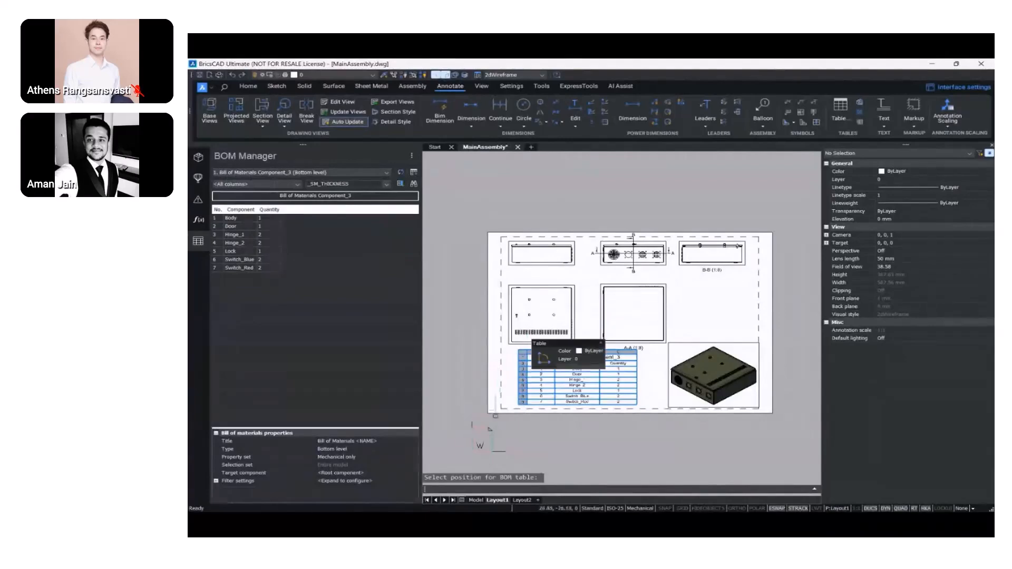
Set the bill of materials title to "SheetMetal Enclosure"
{"action": "left_click", "coordinate": [387, 441]}
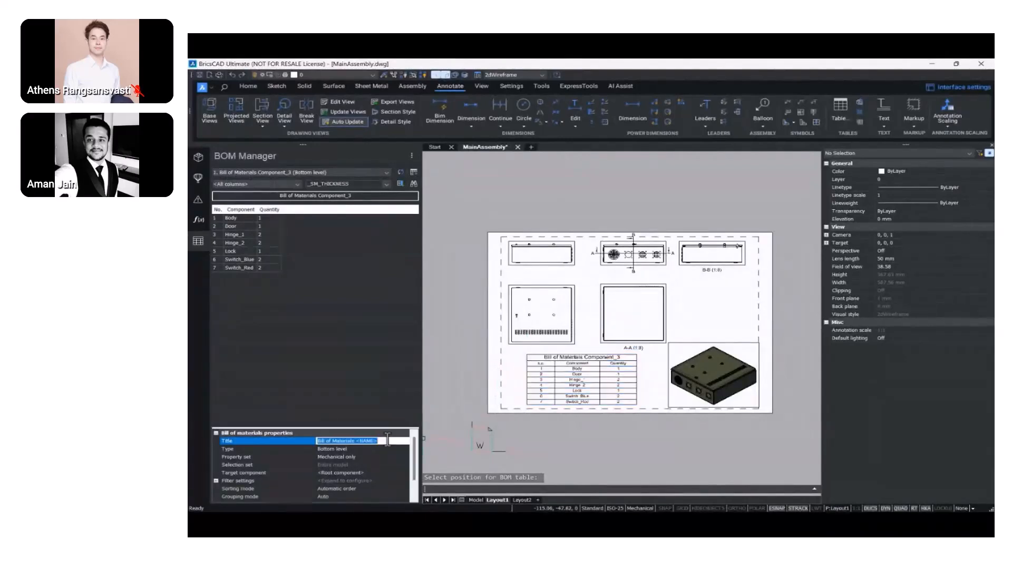
{"action": "type", "text": "SheetMetal"}
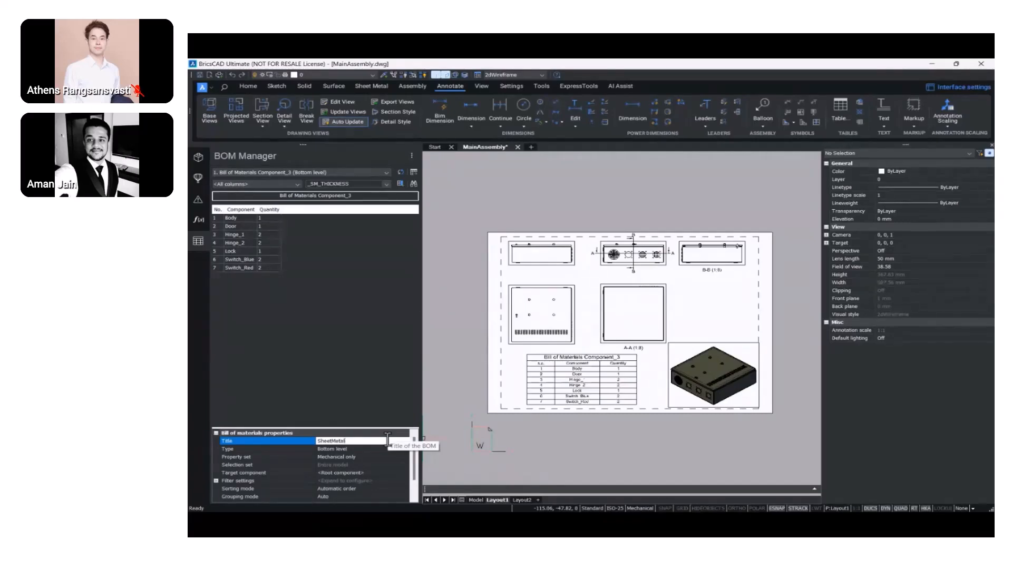
{"action": "type", "text": " Enclosure"}
{"action": "key", "text": "Return"}
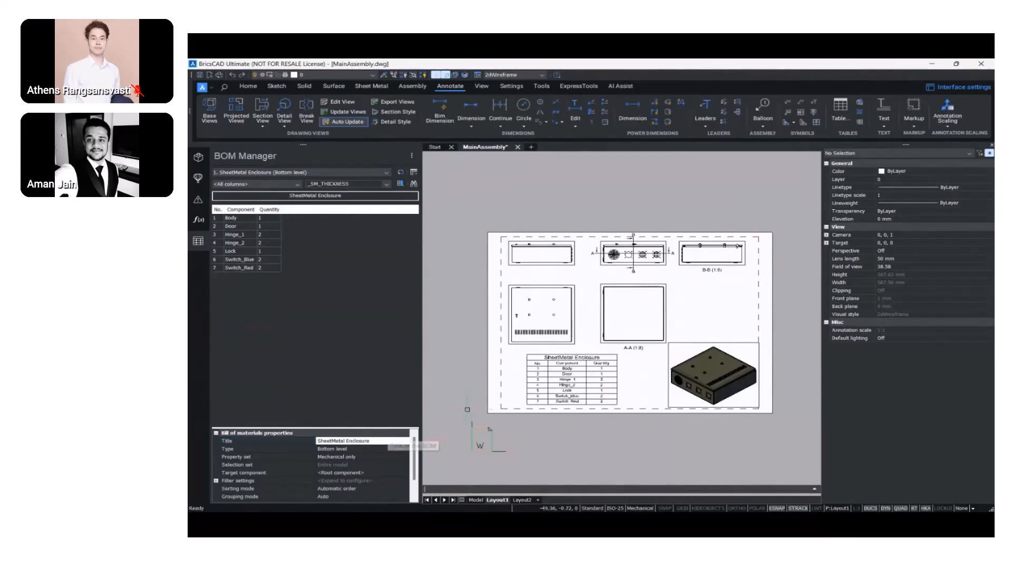
{"action": "scroll", "coordinate": [594, 385], "scroll_direction": "up", "scroll_amount": 4}
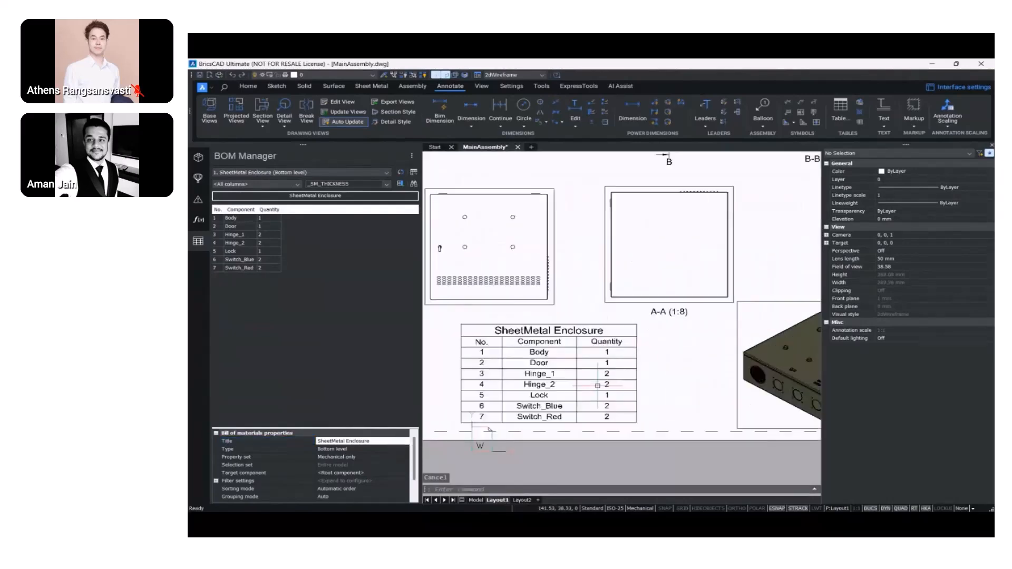
Close the BOM Manager and the object properties, and fit the whole sheet in the drawing area
{"action": "left_click", "coordinate": [198, 241]}
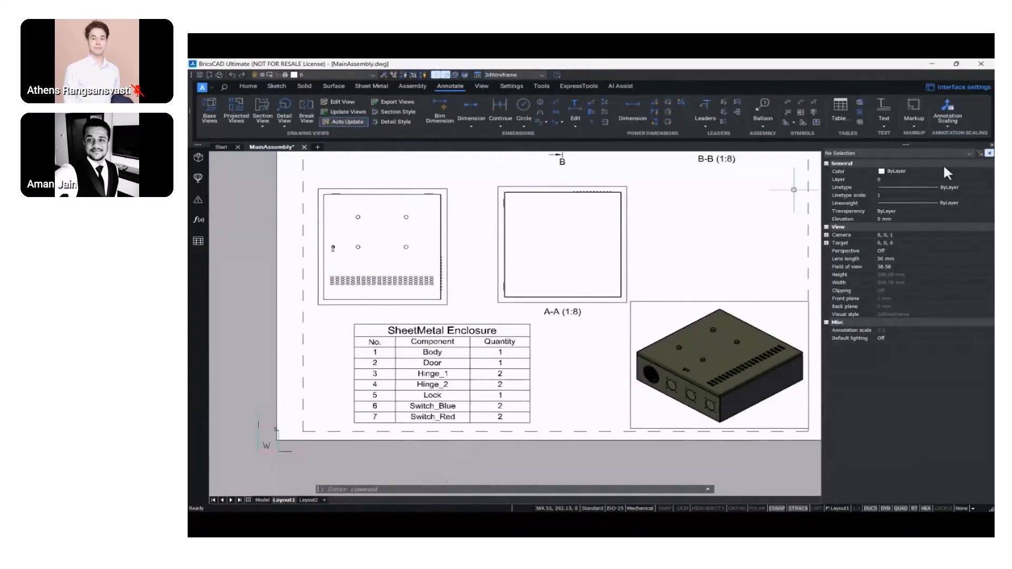
{"action": "left_click", "coordinate": [992, 145]}
{"action": "mouse_move", "coordinate": [843, 252]}
{"action": "middle_mouse_down"}
{"action": "mouse_move", "coordinate": [809, 312]}
{"action": "mouse_move", "coordinate": [761, 332]}
{"action": "mouse_move", "coordinate": [749, 315]}
{"action": "middle_mouse_up"}
{"action": "scroll", "coordinate": [749, 314], "scroll_direction": "down", "scroll_amount": 3}
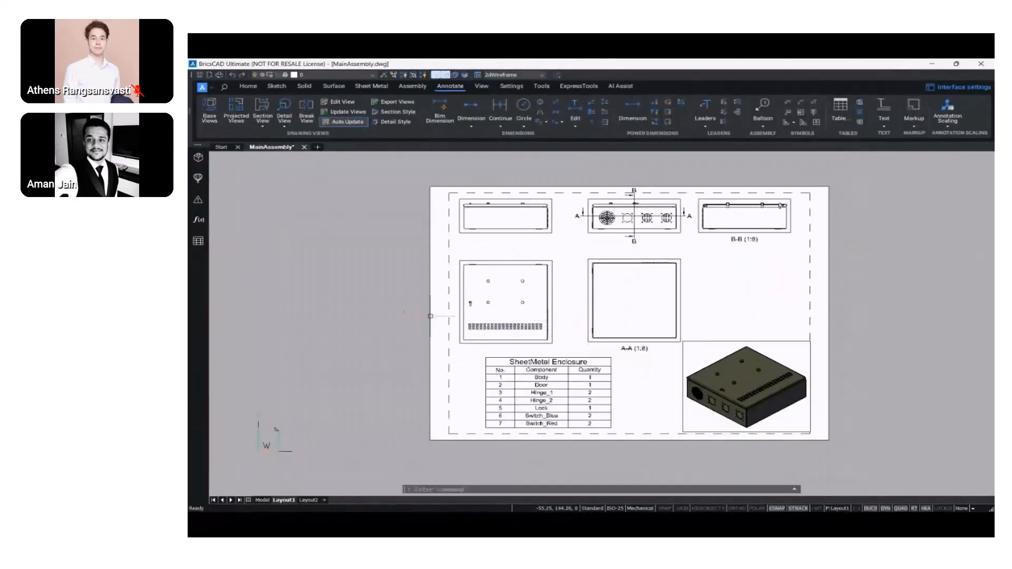
{"action": "middle_click", "coordinate": [385, 310]}
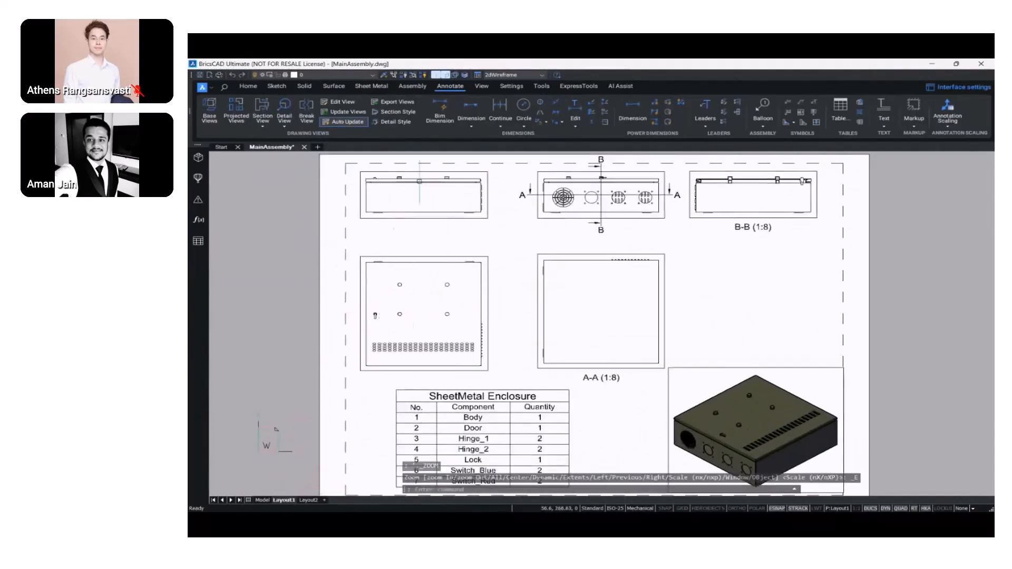
{"action": "left_click", "coordinate": [467, 105]}
{"action": "left_click", "coordinate": [366, 212]}
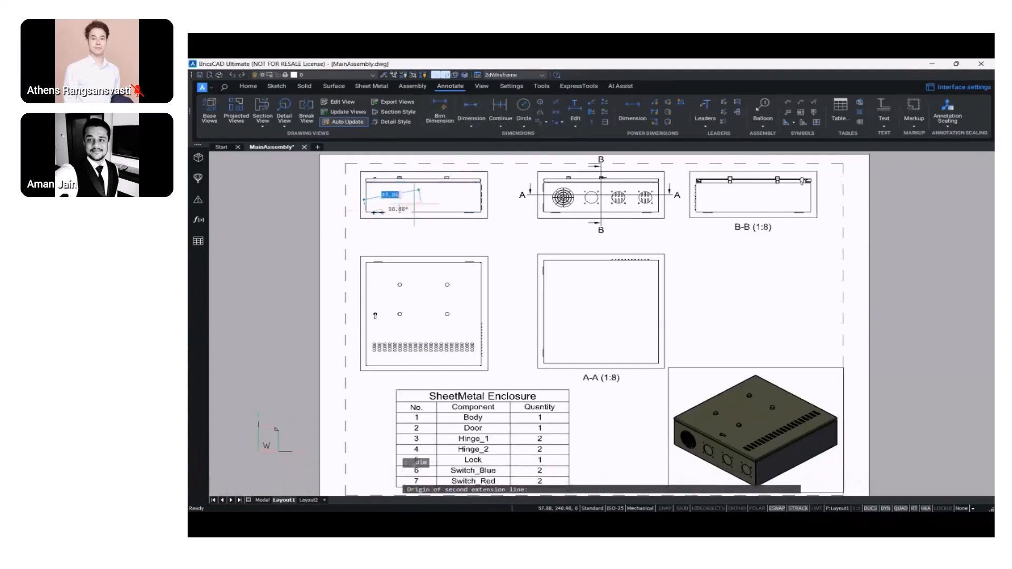
{"action": "scroll", "coordinate": [456, 216], "scroll_direction": "up", "scroll_amount": 1}
{"action": "scroll", "coordinate": [474, 212], "scroll_direction": "up", "scroll_amount": 1}
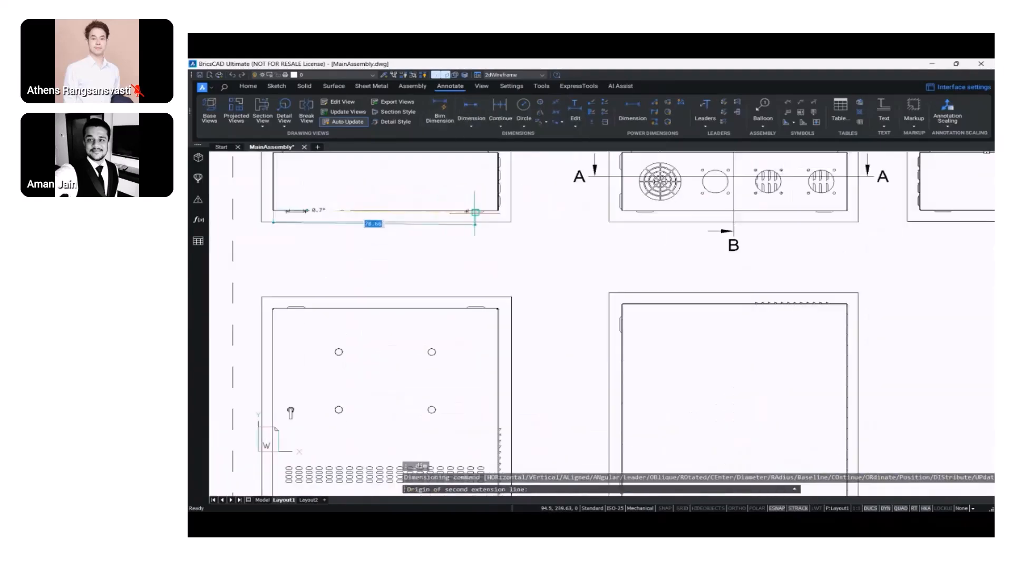
{"action": "key", "text": "Escape"}
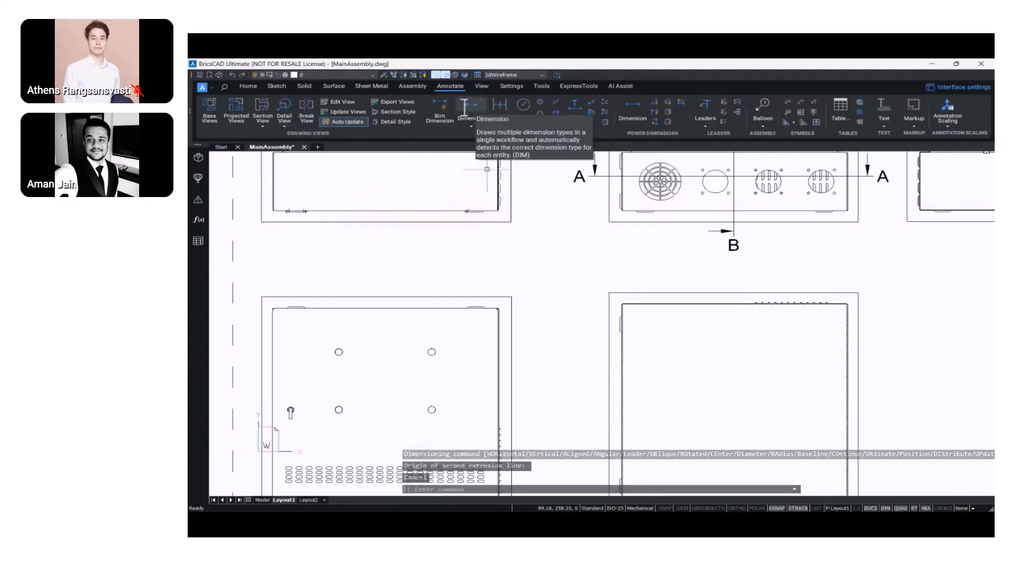
Dimension the enclosure body's overall width in the view above the top view, placing the dimension line just below that view
{"action": "left_click", "coordinate": [471, 108]}
{"action": "scroll", "coordinate": [274, 203], "scroll_direction": "up", "scroll_amount": 3}
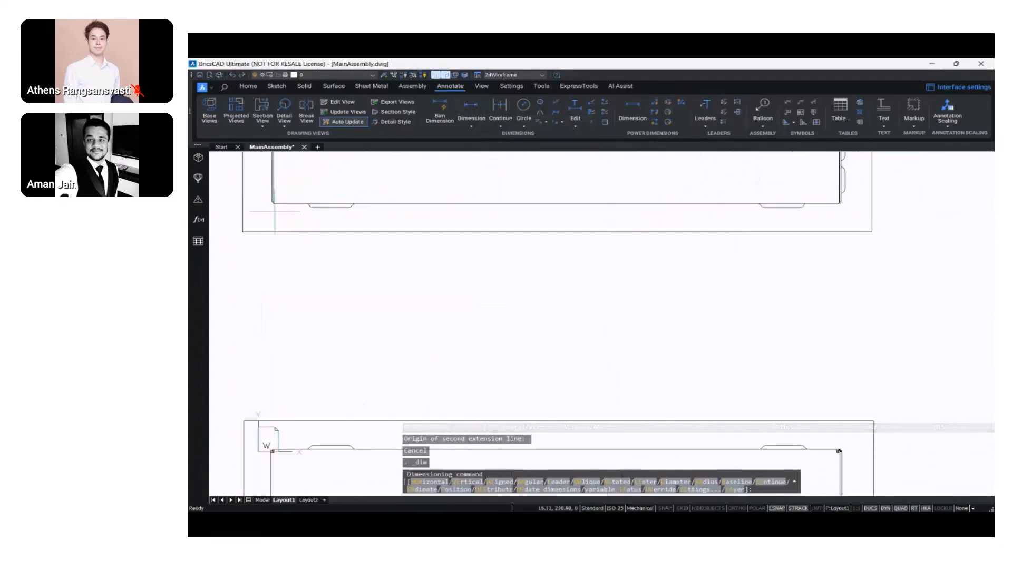
{"action": "scroll", "coordinate": [274, 203], "scroll_direction": "up", "scroll_amount": 4}
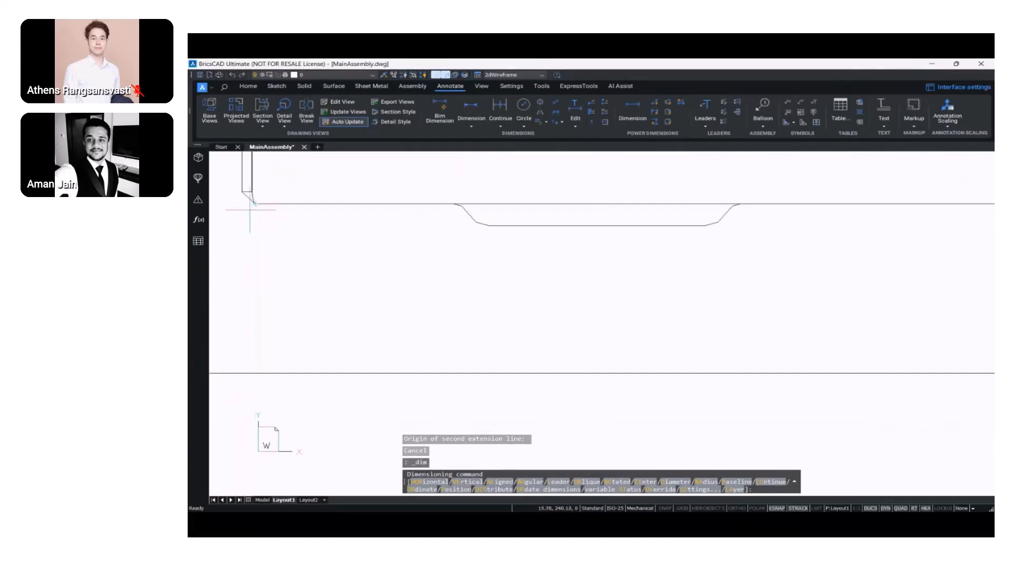
{"action": "left_click", "coordinate": [242, 192]}
{"action": "scroll", "coordinate": [243, 196], "scroll_direction": "down", "scroll_amount": 5}
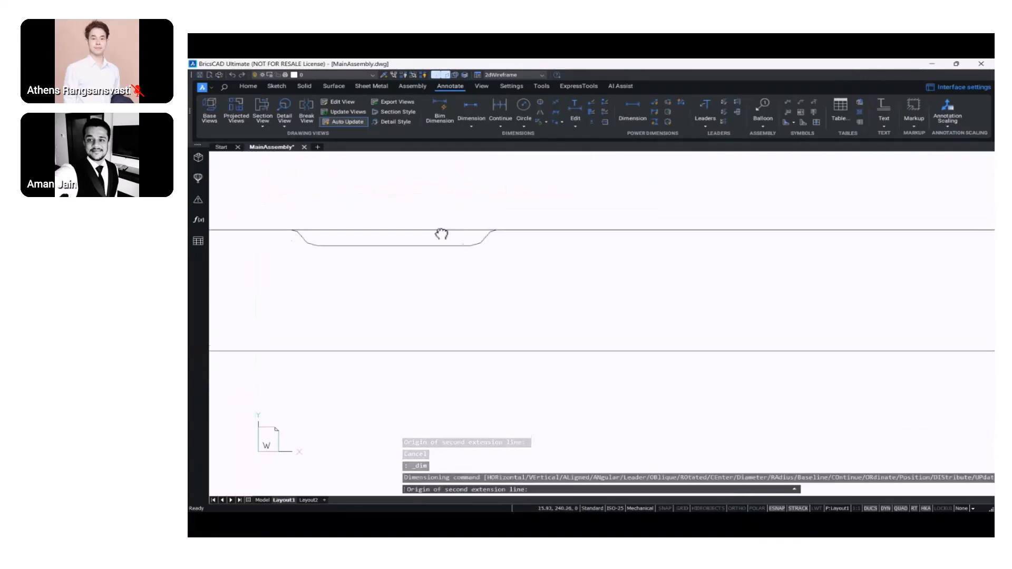
{"action": "middle_click_drag", "start_coordinate": [763, 227], "coordinate": [366, 271]}
{"action": "scroll", "coordinate": [365, 270], "scroll_direction": "down", "scroll_amount": 2}
{"action": "scroll", "coordinate": [624, 267], "scroll_direction": "up", "scroll_amount": 1}
{"action": "scroll", "coordinate": [624, 269], "scroll_direction": "up", "scroll_amount": 4}
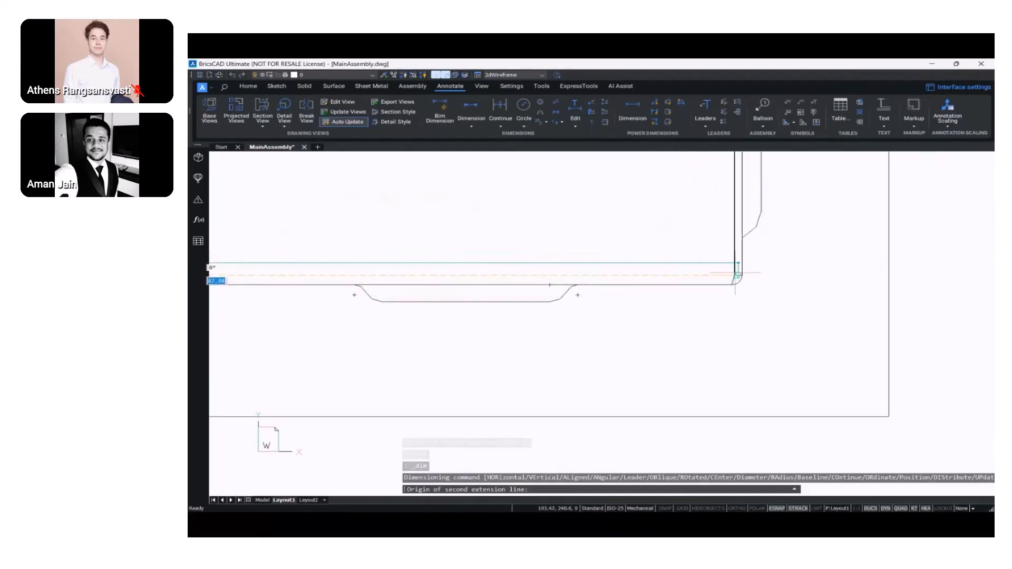
{"action": "left_click", "coordinate": [742, 275]}
{"action": "scroll", "coordinate": [685, 296], "scroll_direction": "down", "scroll_amount": 5}
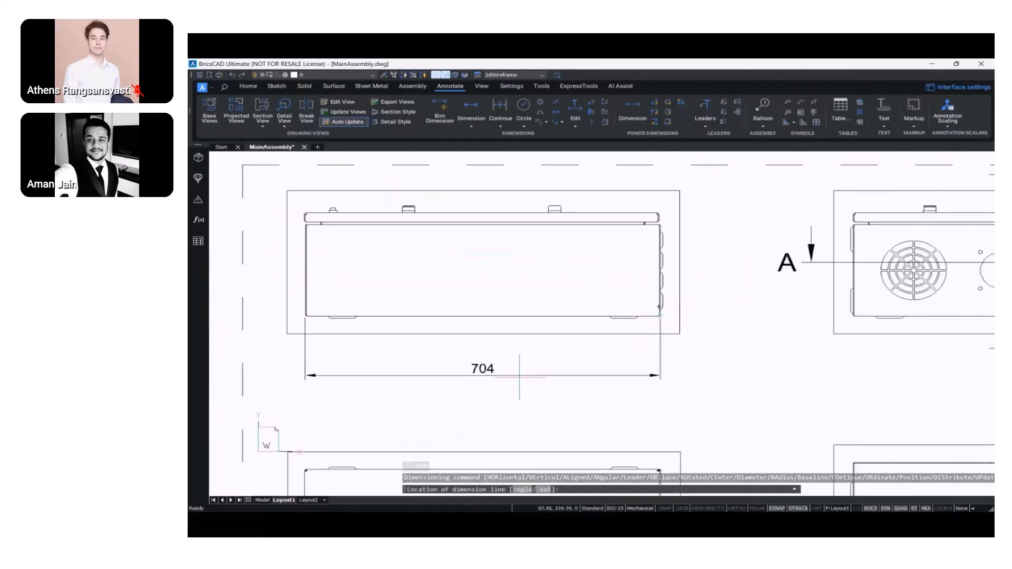
{"action": "left_click", "coordinate": [489, 354]}
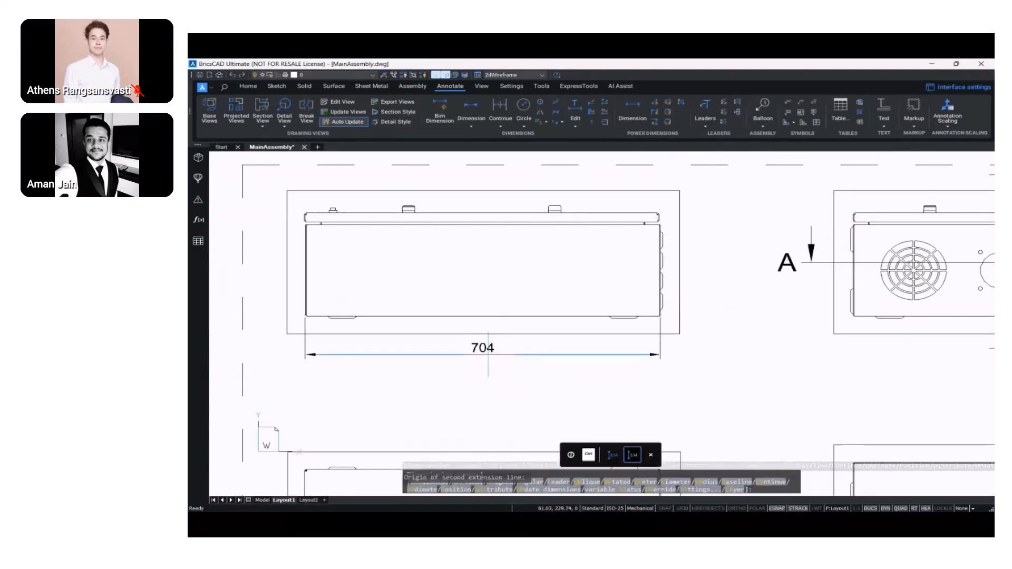
{"action": "key", "text": "Escape"}
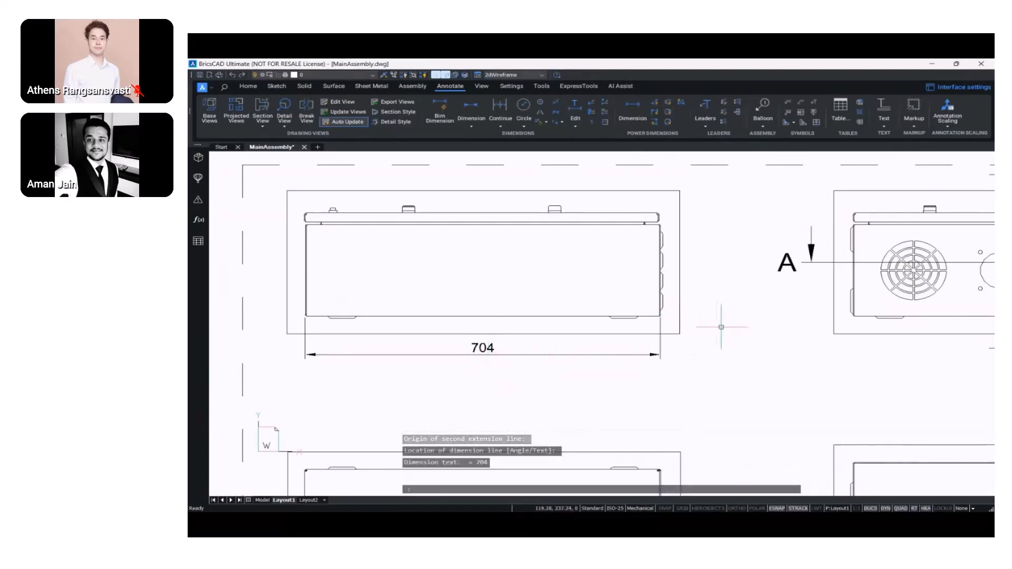
Dimension the enclosure body's height without the door in the same view, placing the dimension line just outside its right edge
{"action": "scroll", "coordinate": [690, 325], "scroll_direction": "up", "scroll_amount": 8}
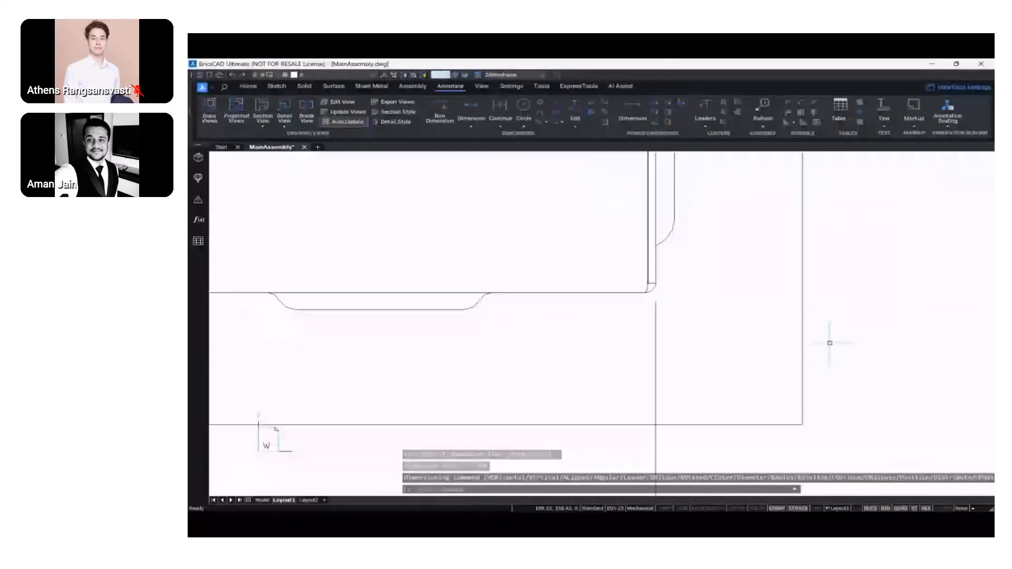
{"action": "key", "text": "Return"}
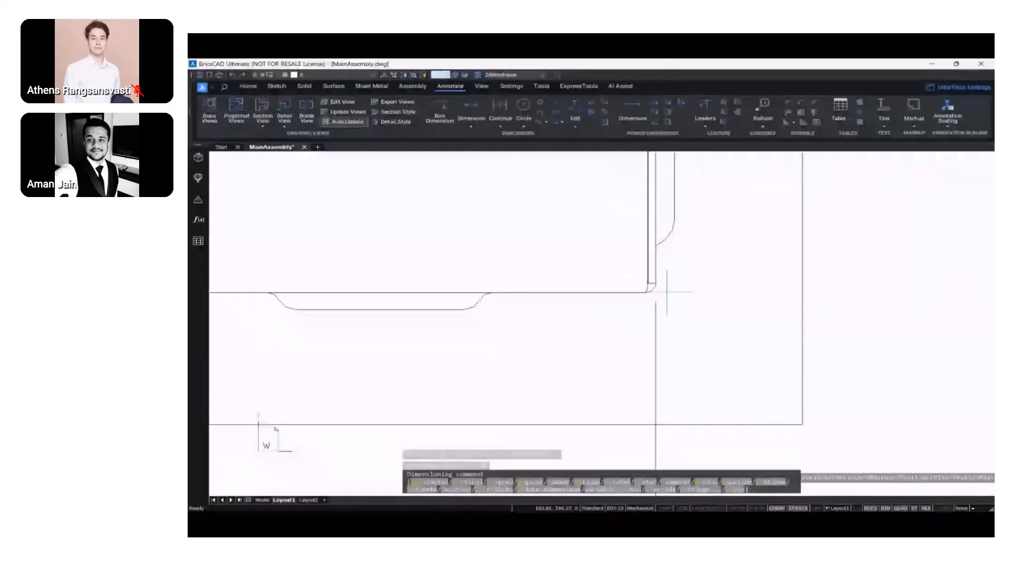
{"action": "left_click", "coordinate": [644, 293]}
{"action": "middle_click_drag", "start_coordinate": [637, 272], "coordinate": [639, 399]}
{"action": "scroll", "coordinate": [639, 400], "scroll_direction": "down", "scroll_amount": 6}
{"action": "scroll", "coordinate": [640, 258], "scroll_direction": "up", "scroll_amount": 7}
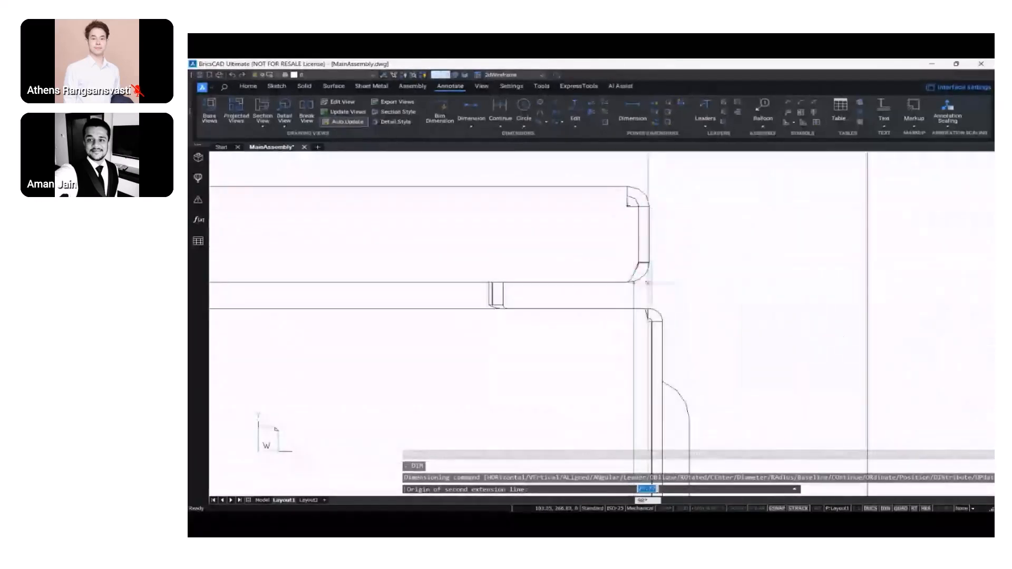
{"action": "scroll", "coordinate": [647, 309], "scroll_direction": "up", "scroll_amount": 2}
{"action": "scroll", "coordinate": [647, 309], "scroll_direction": "up", "scroll_amount": 3}
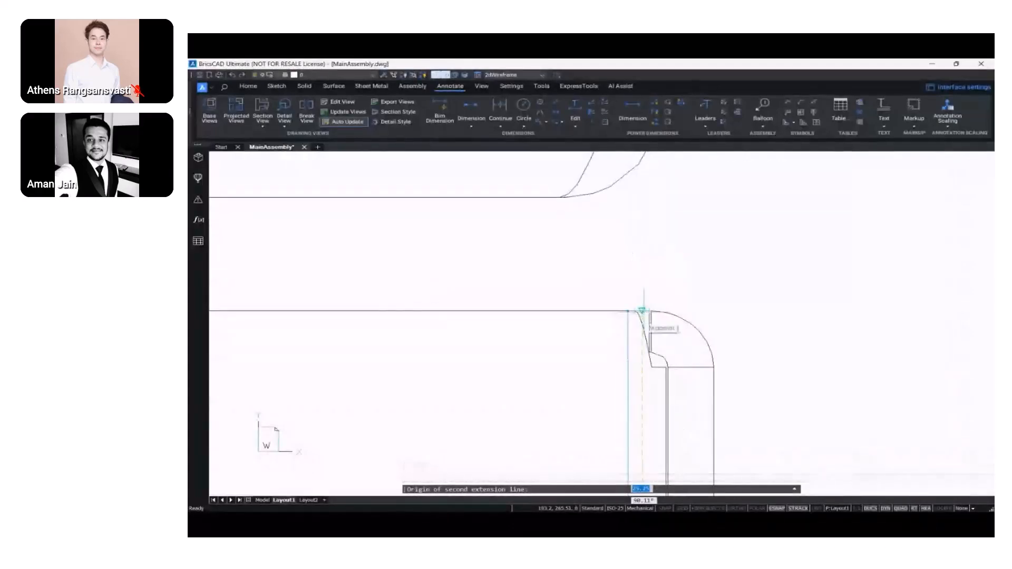
{"action": "left_click", "coordinate": [635, 311]}
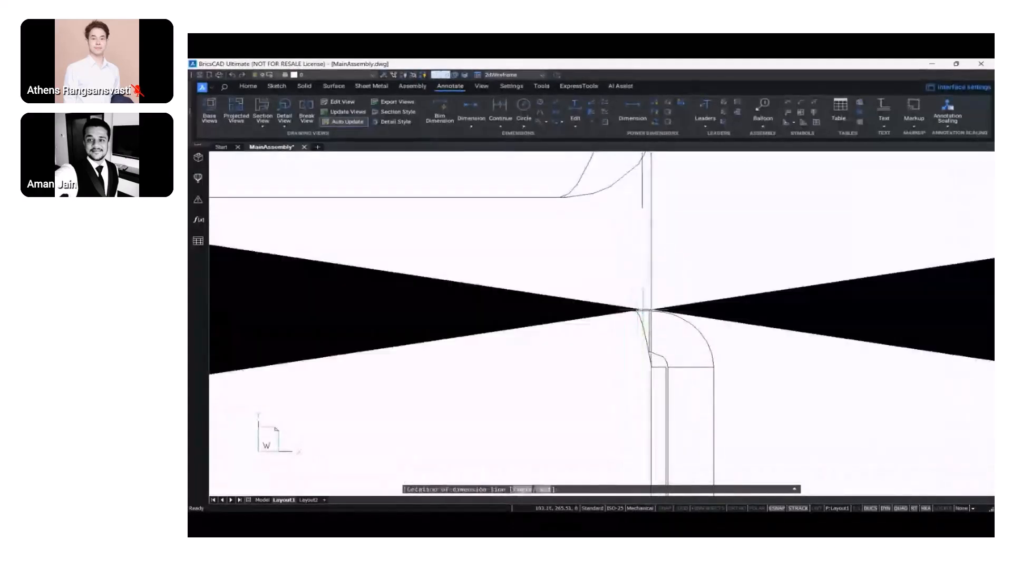
{"action": "scroll", "coordinate": [796, 354], "scroll_direction": "down", "scroll_amount": 3}
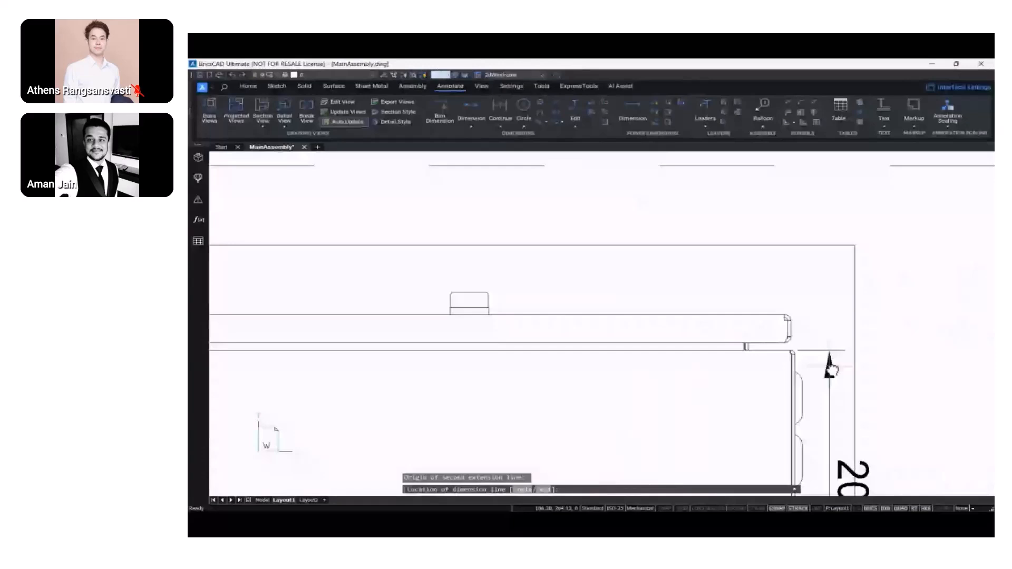
{"action": "middle_click_drag", "start_coordinate": [829, 368], "coordinate": [729, 306]}
{"action": "scroll", "coordinate": [729, 306], "scroll_direction": "down", "scroll_amount": 2}
{"action": "left_click", "coordinate": [802, 346]}
{"action": "scroll", "coordinate": [814, 370], "scroll_direction": "down", "scroll_amount": 2}
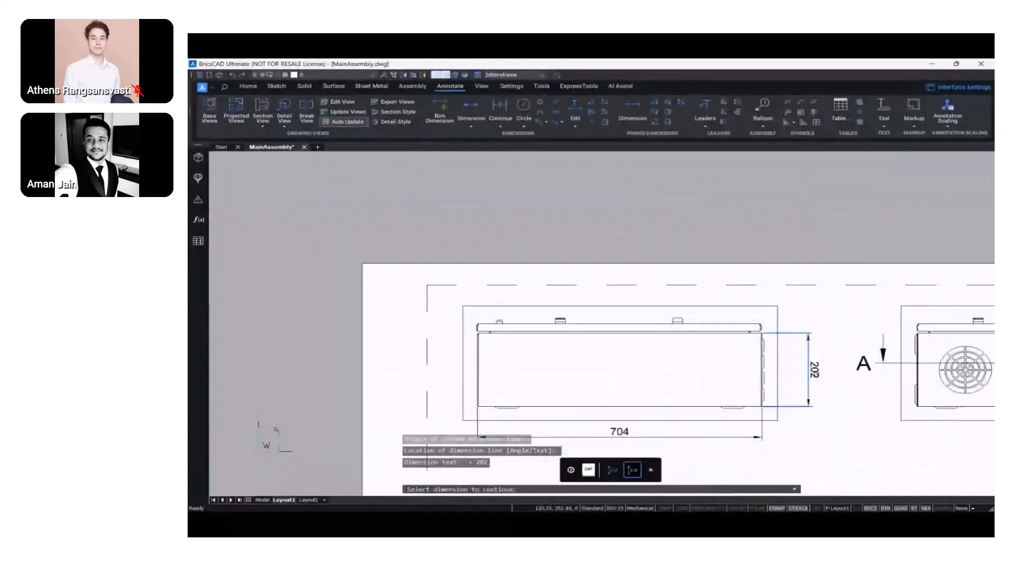
{"action": "scroll", "coordinate": [705, 304], "scroll_direction": "down", "scroll_amount": 2}
{"action": "middle_click_drag", "start_coordinate": [705, 305], "coordinate": [690, 320]}
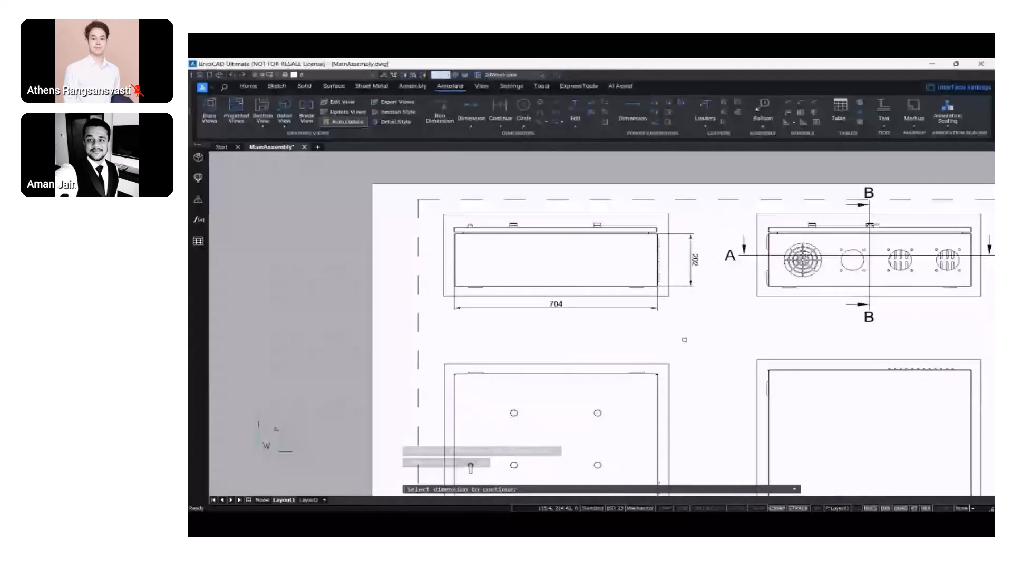
{"action": "key", "text": "Escape"}
Add a diameter dimension to the upper-right hole in the top view, placing its text outside the view's right edge
{"action": "scroll", "coordinate": [606, 402], "scroll_direction": "up", "scroll_amount": 3}
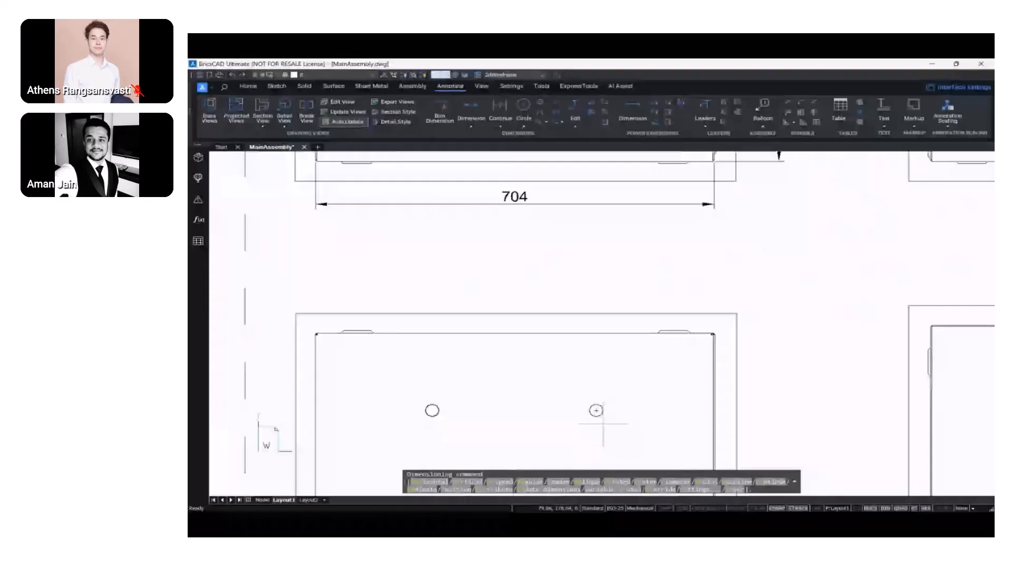
{"action": "left_click", "coordinate": [599, 414]}
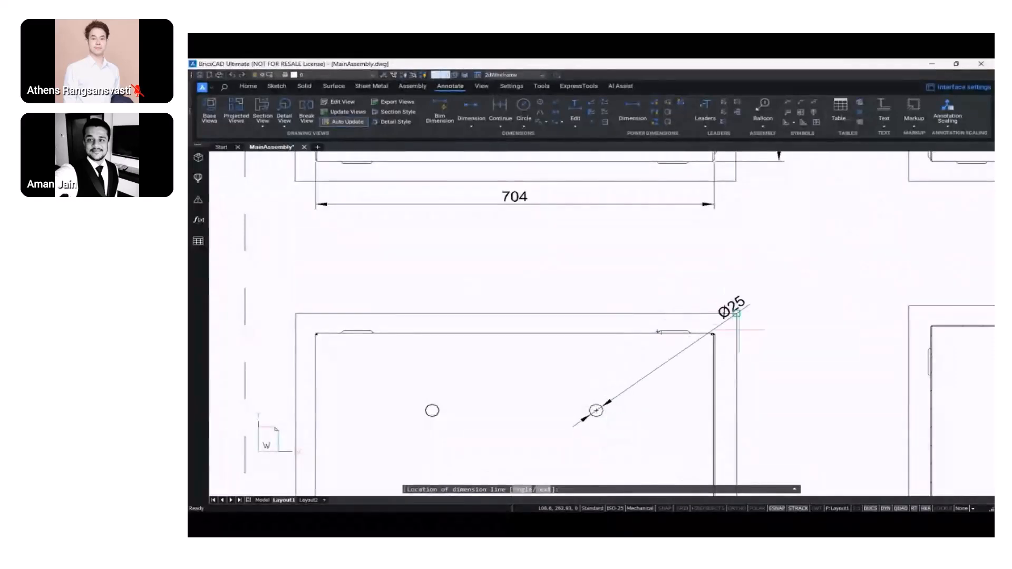
{"action": "left_click", "coordinate": [775, 367]}
{"action": "mouse_move", "coordinate": [786, 407]}
{"action": "middle_mouse_down"}
{"action": "mouse_move", "coordinate": [733, 318]}
{"action": "mouse_move", "coordinate": [707, 339]}
{"action": "mouse_move", "coordinate": [689, 275]}
{"action": "middle_mouse_up"}
{"action": "scroll", "coordinate": [734, 318], "scroll_direction": "down", "scroll_amount": 3}
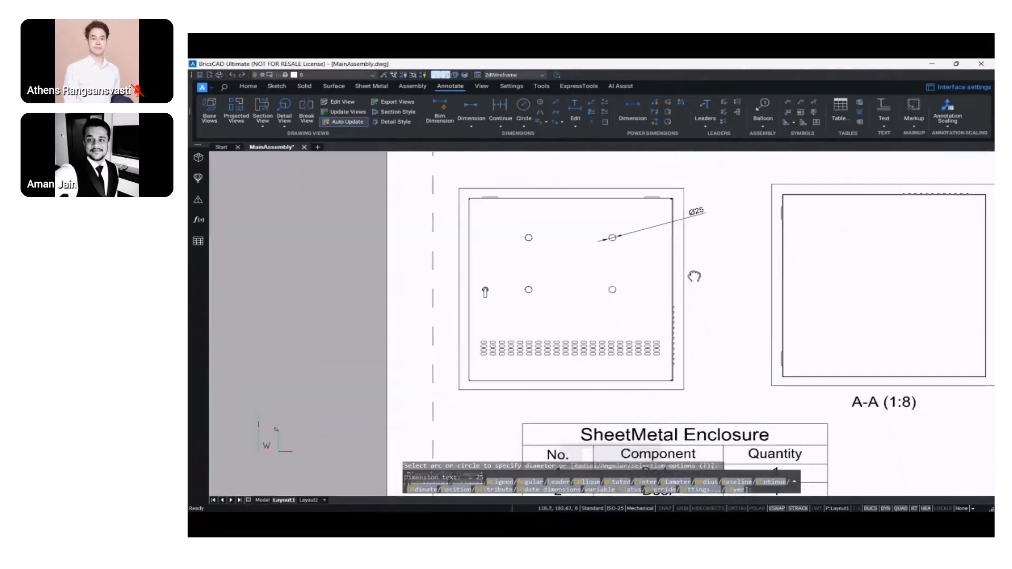
{"action": "key", "text": "Escape"}
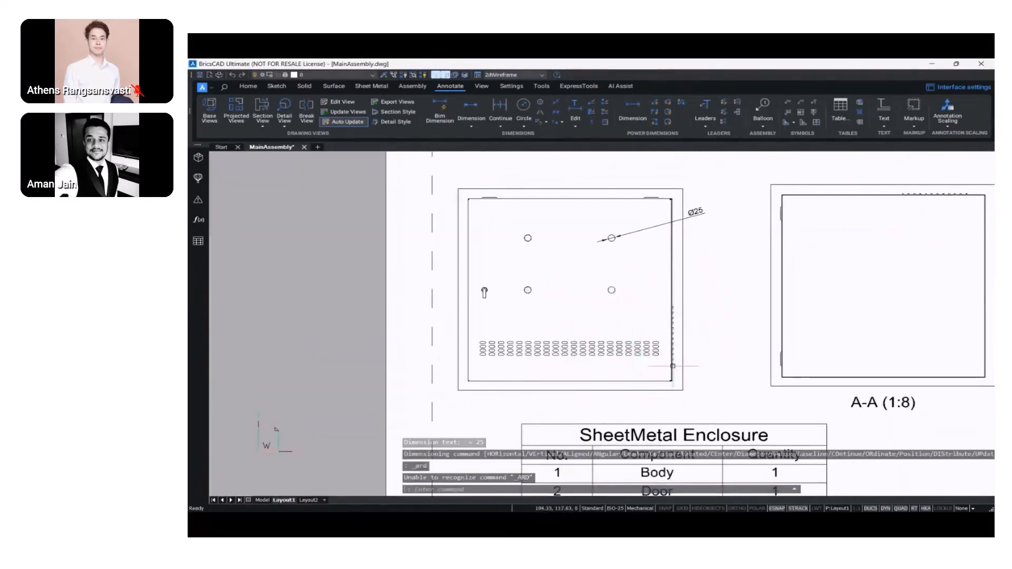
{"action": "scroll", "coordinate": [665, 365], "scroll_direction": "up", "scroll_amount": 6}
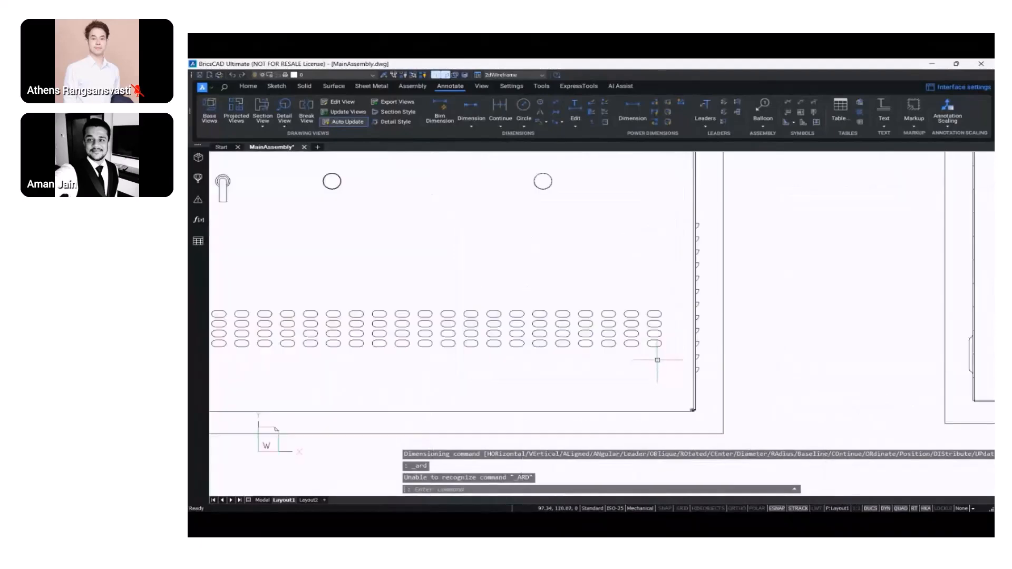
{"action": "scroll", "coordinate": [654, 353], "scroll_direction": "up", "scroll_amount": 1}
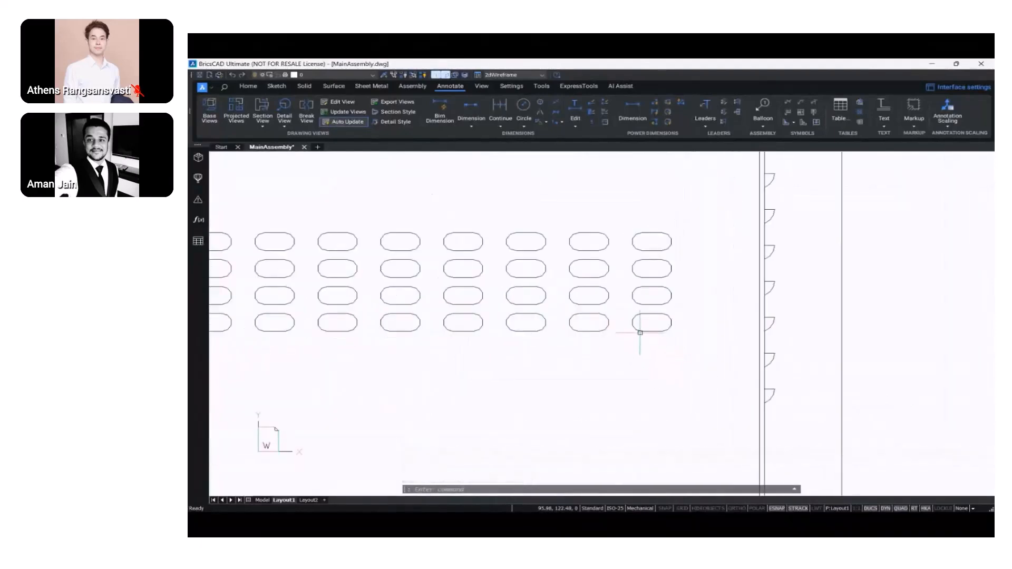
{"action": "key", "text": "Escape"}
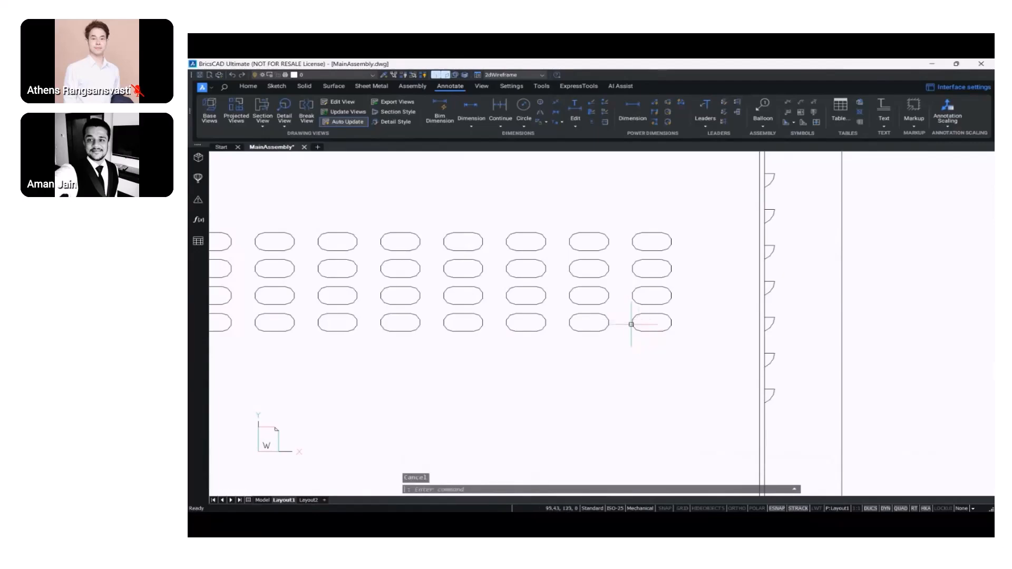
{"action": "scroll", "coordinate": [631, 324], "scroll_direction": "down", "scroll_amount": 8}
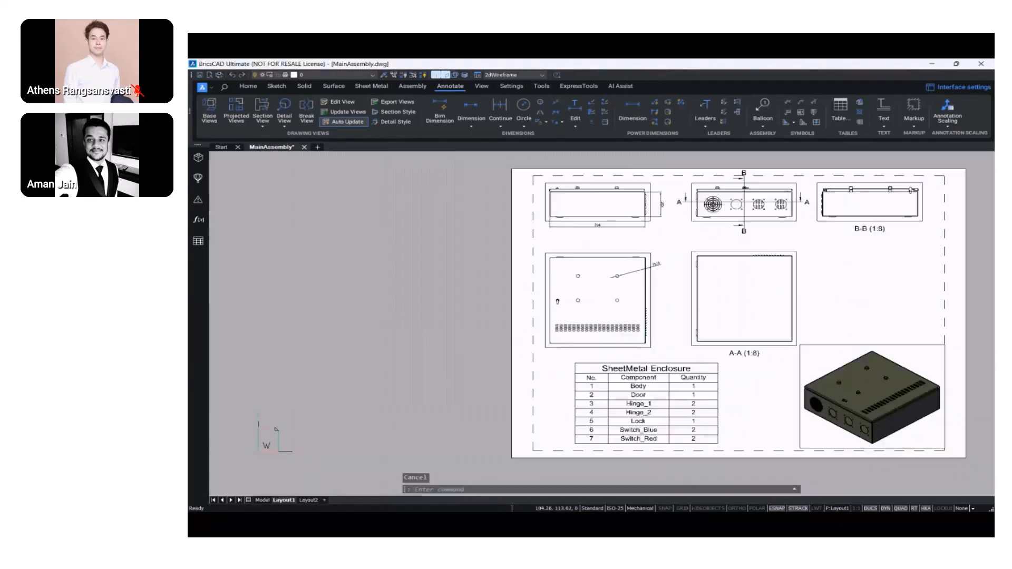
{"action": "mouse_move", "coordinate": [589, 360]}
{"action": "middle_mouse_down"}
{"action": "mouse_move", "coordinate": [567, 379]}
{"action": "mouse_move", "coordinate": [511, 367]}
{"action": "middle_mouse_up"}
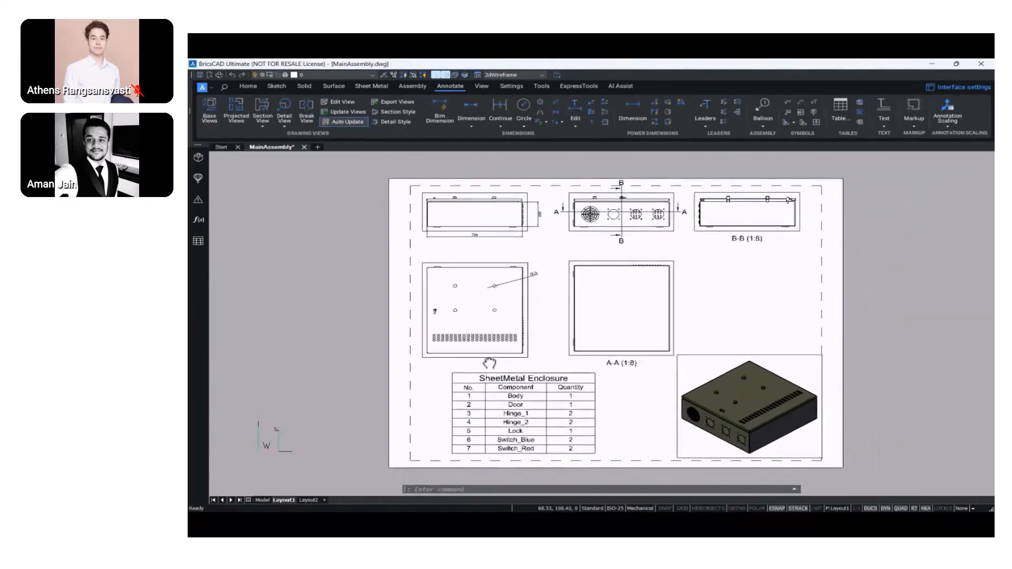
Start exporting Layout1 to a drawing and browse to the Sheet Metal Enclosure folder on the Desktop
{"action": "right_click", "coordinate": [284, 500]}
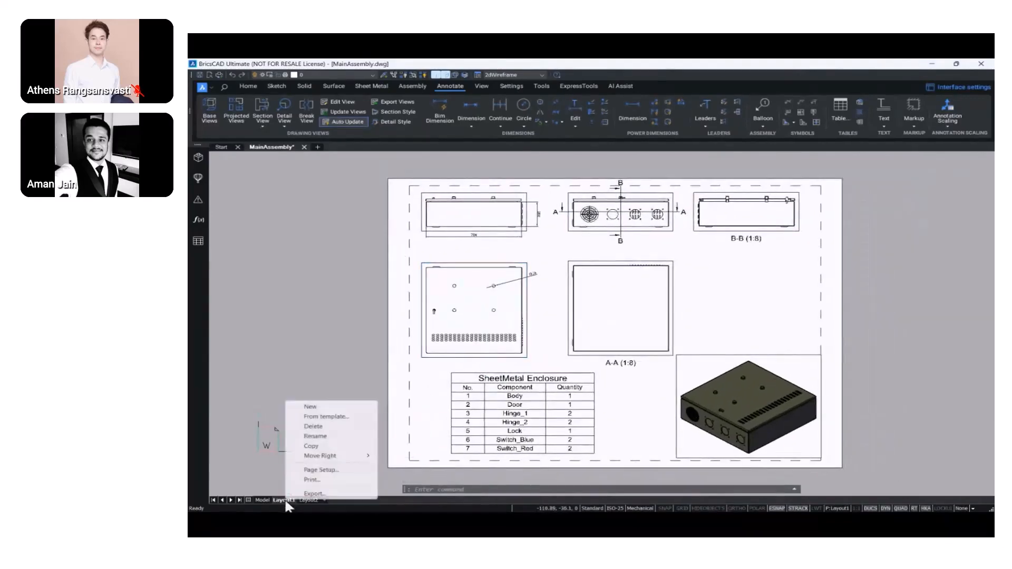
{"action": "left_click", "coordinate": [315, 495]}
{"action": "left_click", "coordinate": [389, 187]}
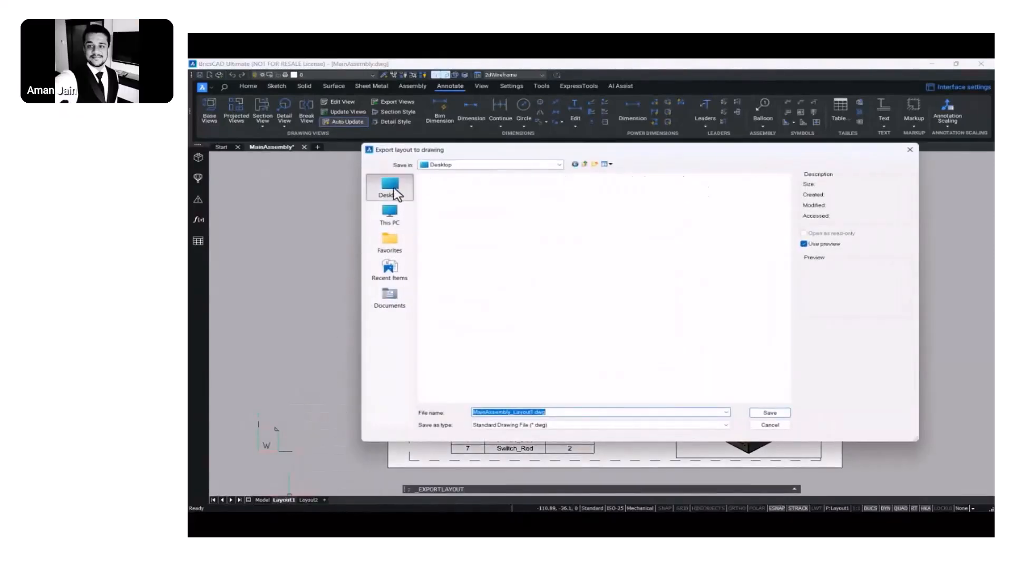
{"action": "double_click", "coordinate": [584, 287]}
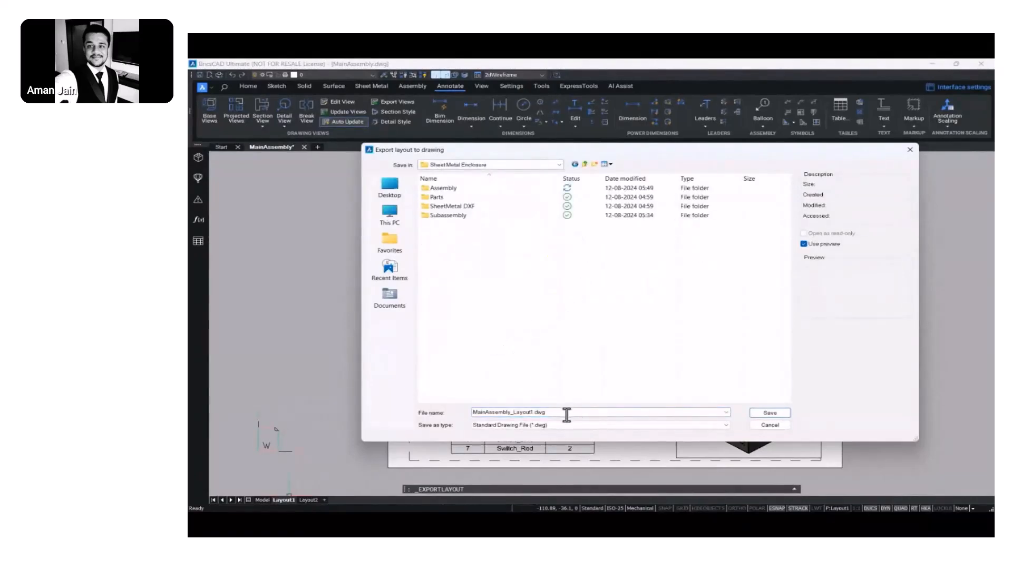
Create a folder named "2D Extraction" and save the exported layout in it as MainAssembly_Layout1.dwg
{"action": "left_click", "coordinate": [594, 165]}
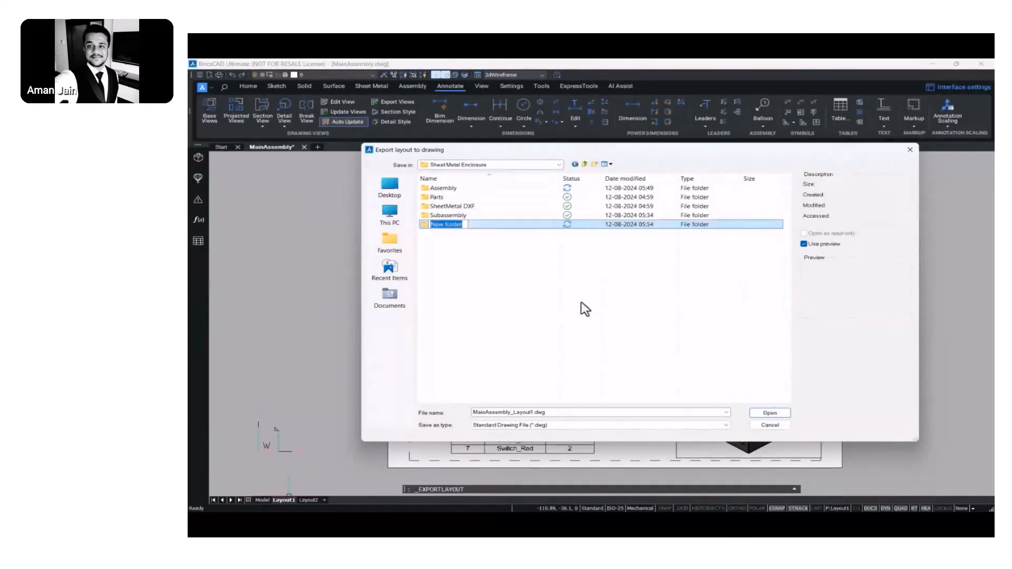
{"action": "type", "text": "2D Extr"}
{"action": "key", "text": "BackSpace"}
{"action": "key", "text": "BackSpace"}
{"action": "key", "text": "BackSpace"}
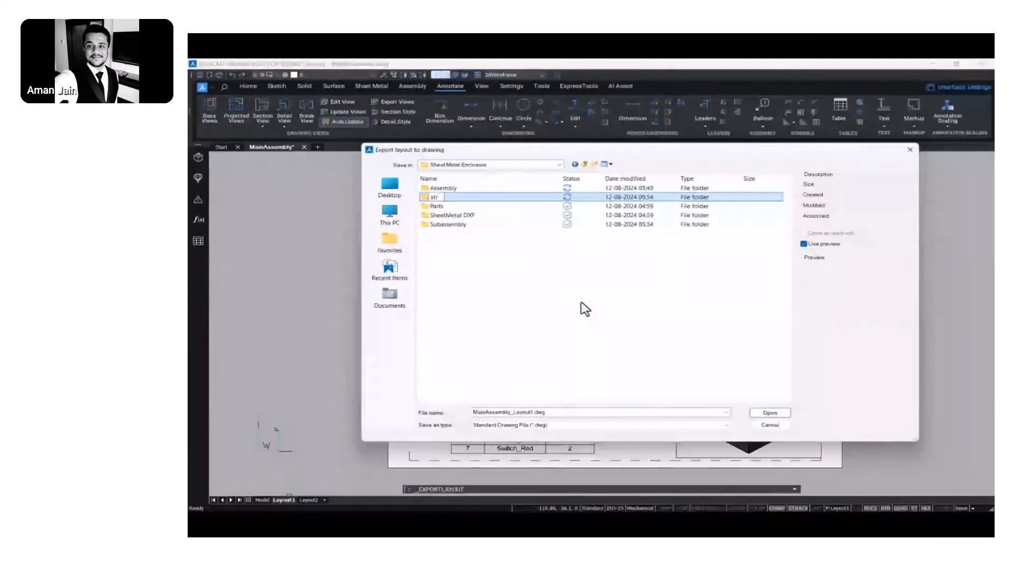
{"action": "type", "text": "2D Extraction"}
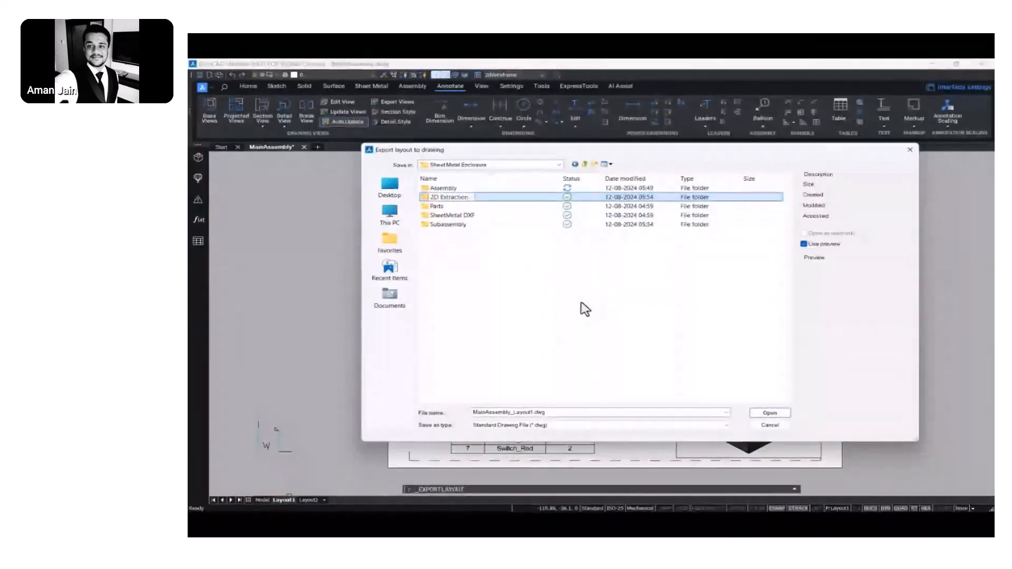
{"action": "key", "text": "Return"}
{"action": "key", "text": "Return"}
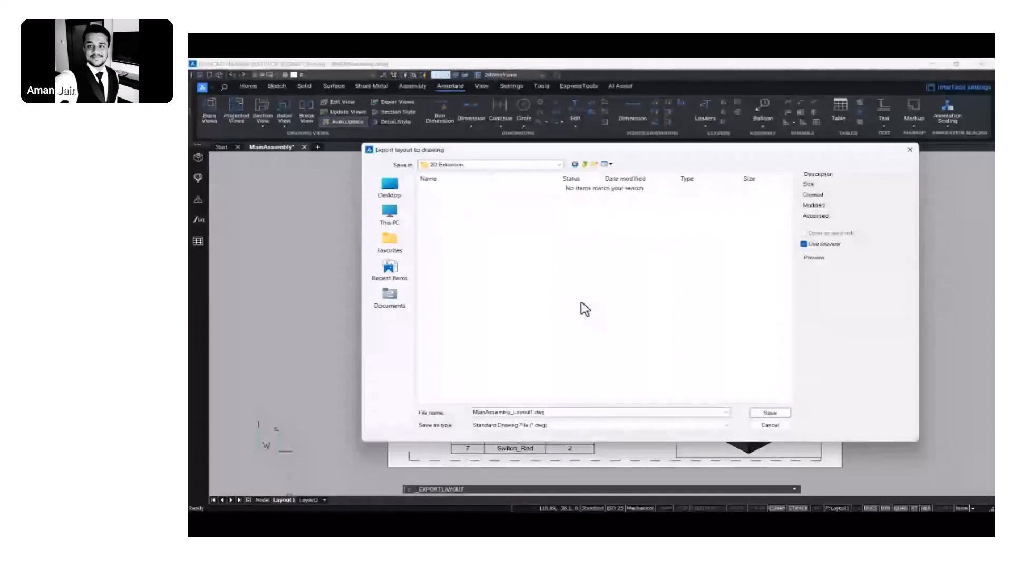
{"action": "left_click", "coordinate": [756, 415]}
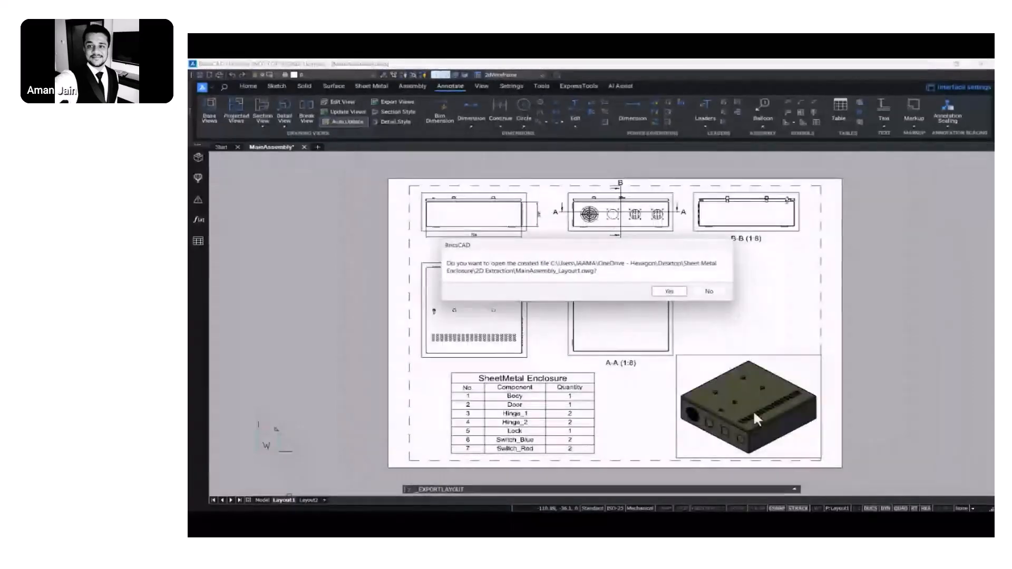
Open the exported MainAssembly_Layout1.dwg and inspect the parts table and the A-A section view's border as selectable drawing entities
{"action": "left_click", "coordinate": [667, 293]}
{"action": "middle_click_drag", "start_coordinate": [665, 291], "coordinate": [784, 277]}
{"action": "left_click", "coordinate": [477, 388]}
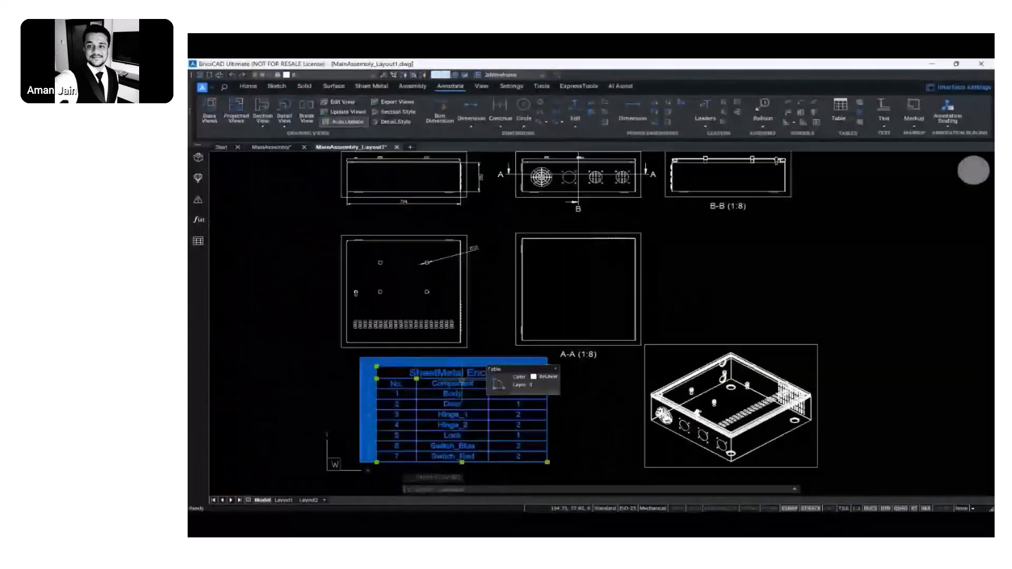
{"action": "left_click", "coordinate": [570, 344]}
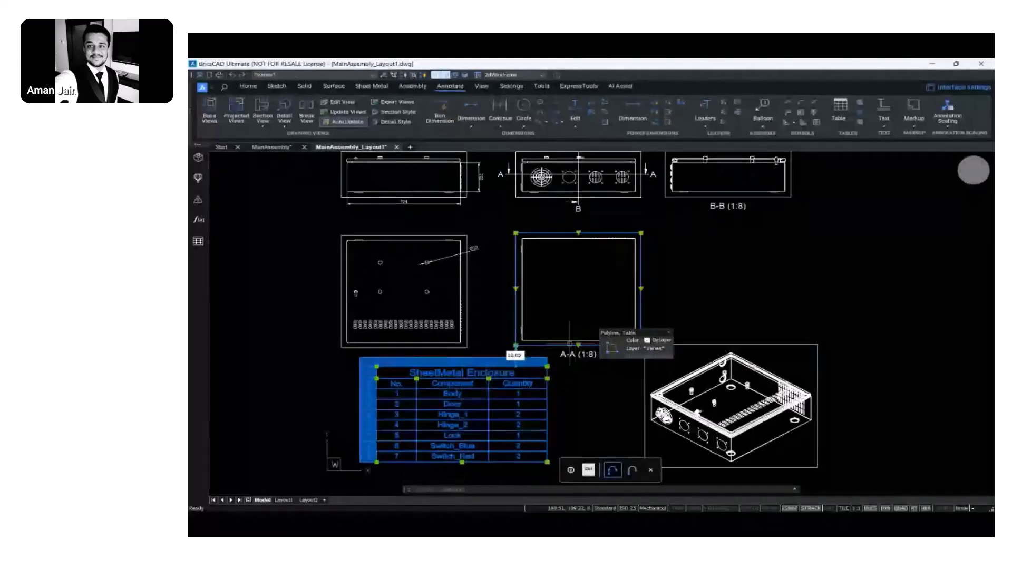
{"action": "middle_click_drag", "start_coordinate": [647, 283], "coordinate": [638, 295]}
{"action": "key", "text": "Escape"}
Examine the dimensions on the exported front and top views in model space
{"action": "mouse_move", "coordinate": [717, 292]}
{"action": "middle_mouse_down"}
{"action": "mouse_move", "coordinate": [661, 278]}
{"action": "mouse_move", "coordinate": [685, 321]}
{"action": "middle_mouse_up"}
{"action": "scroll", "coordinate": [660, 277], "scroll_direction": "down", "scroll_amount": 2}
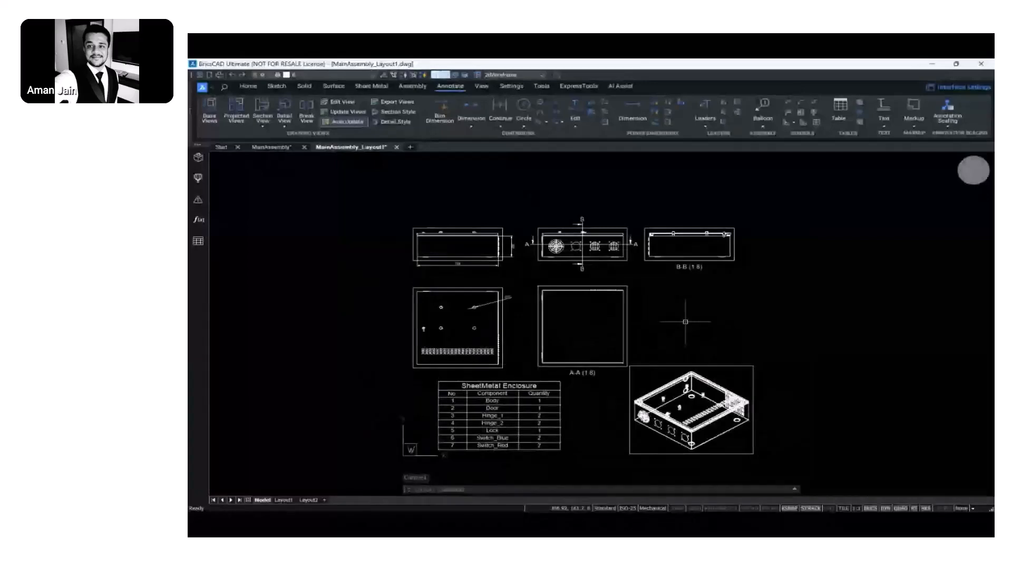
{"action": "scroll", "coordinate": [522, 277], "scroll_direction": "up", "scroll_amount": 3}
{"action": "scroll", "coordinate": [394, 252], "scroll_direction": "up", "scroll_amount": 3}
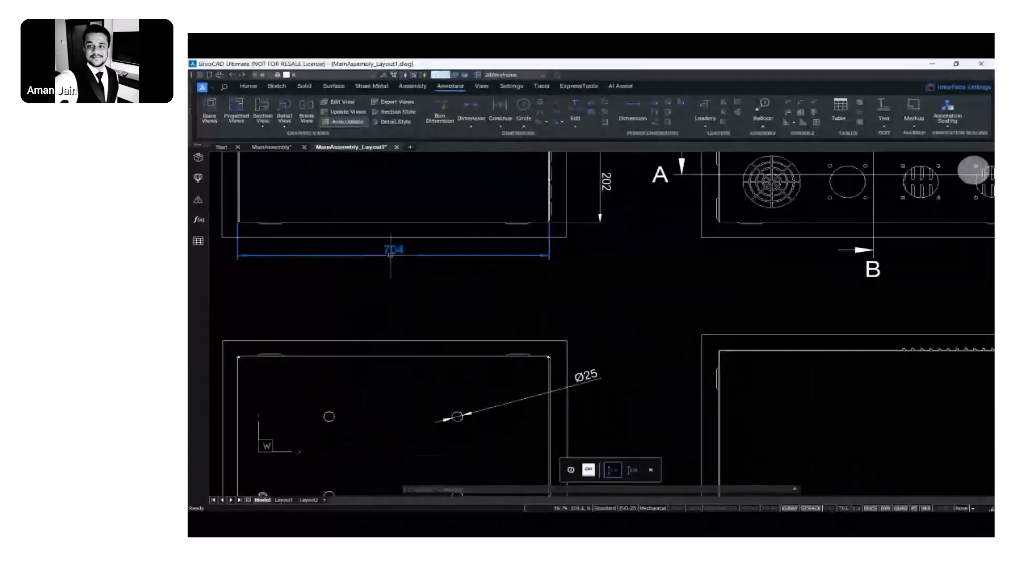
{"action": "scroll", "coordinate": [421, 271], "scroll_direction": "down", "scroll_amount": 3}
{"action": "scroll", "coordinate": [456, 292], "scroll_direction": "down", "scroll_amount": 3}
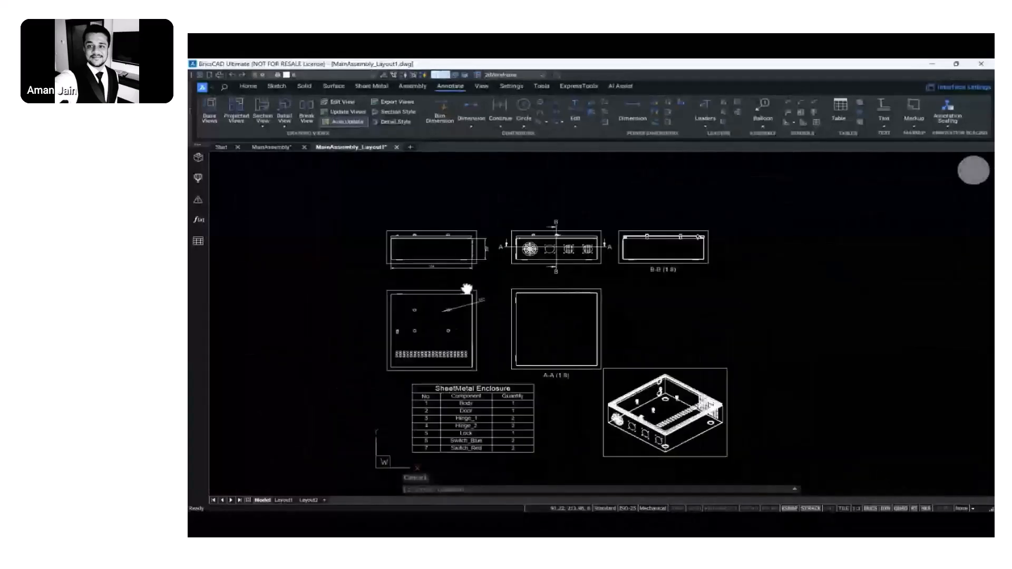
{"action": "middle_click_drag", "start_coordinate": [467, 289], "coordinate": [473, 290]}
Set the BM_Hatching layer's colour to red (index colour 1)
{"action": "left_click", "coordinate": [352, 75]}
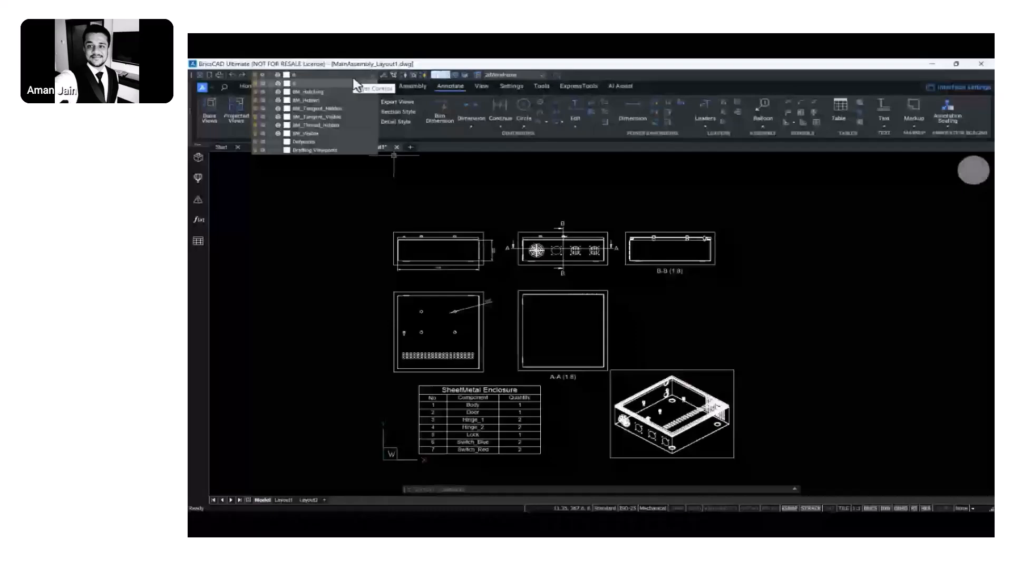
{"action": "left_click", "coordinate": [286, 91]}
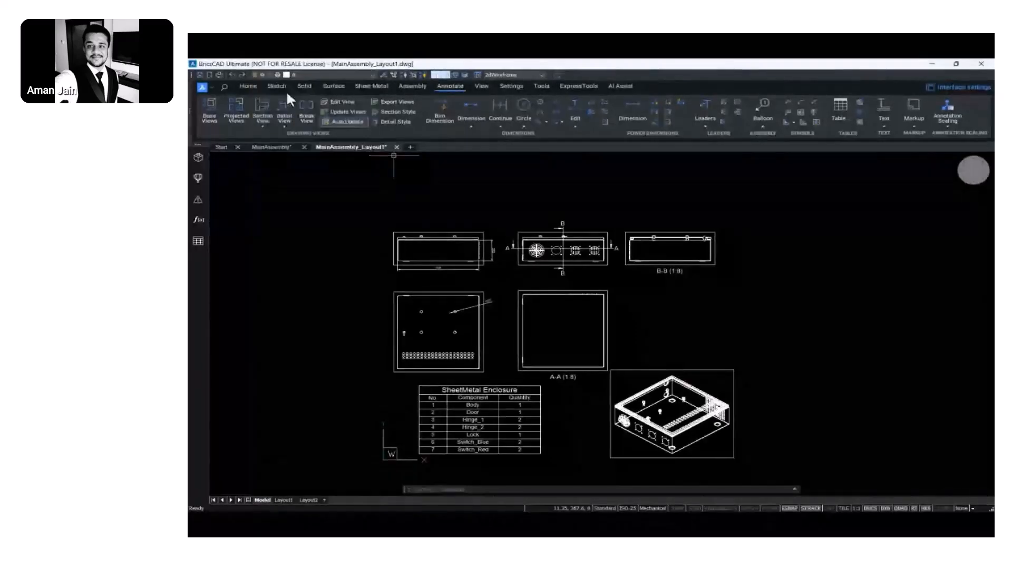
{"action": "left_click", "coordinate": [443, 333]}
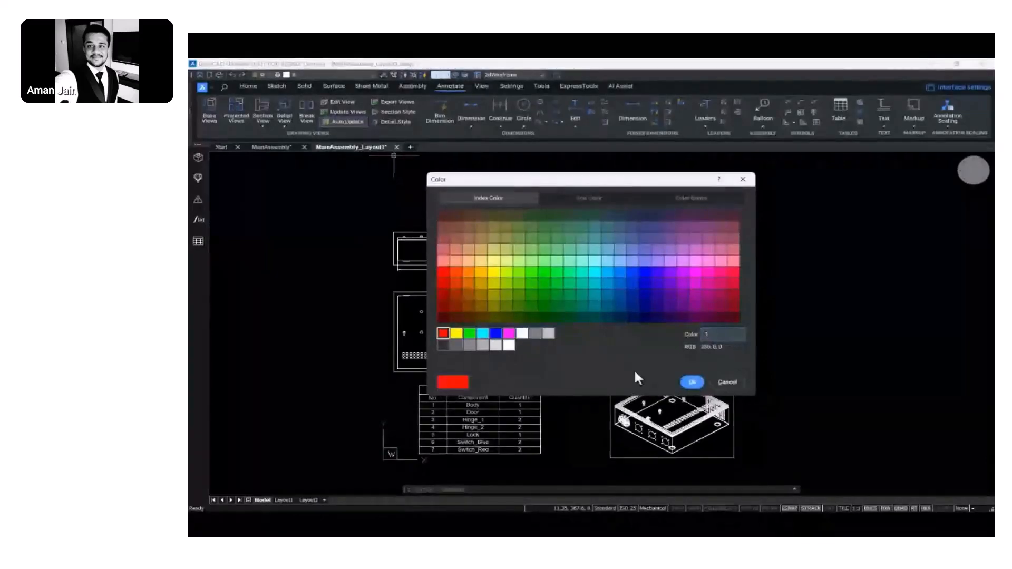
{"action": "left_click", "coordinate": [693, 382]}
Examine the A-A and B-B section views up close for hatching lines, including the hinge area of B-B
{"action": "scroll", "coordinate": [595, 300], "scroll_direction": "up", "scroll_amount": 5}
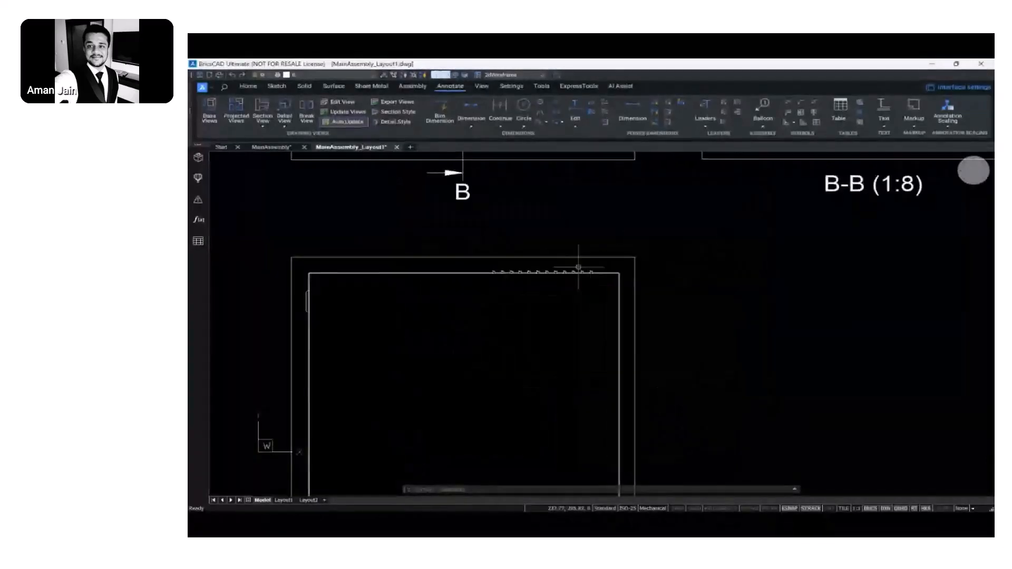
{"action": "scroll", "coordinate": [578, 268], "scroll_direction": "up", "scroll_amount": 6}
{"action": "scroll", "coordinate": [553, 291], "scroll_direction": "down", "scroll_amount": 6}
{"action": "scroll", "coordinate": [663, 239], "scroll_direction": "up", "scroll_amount": 6}
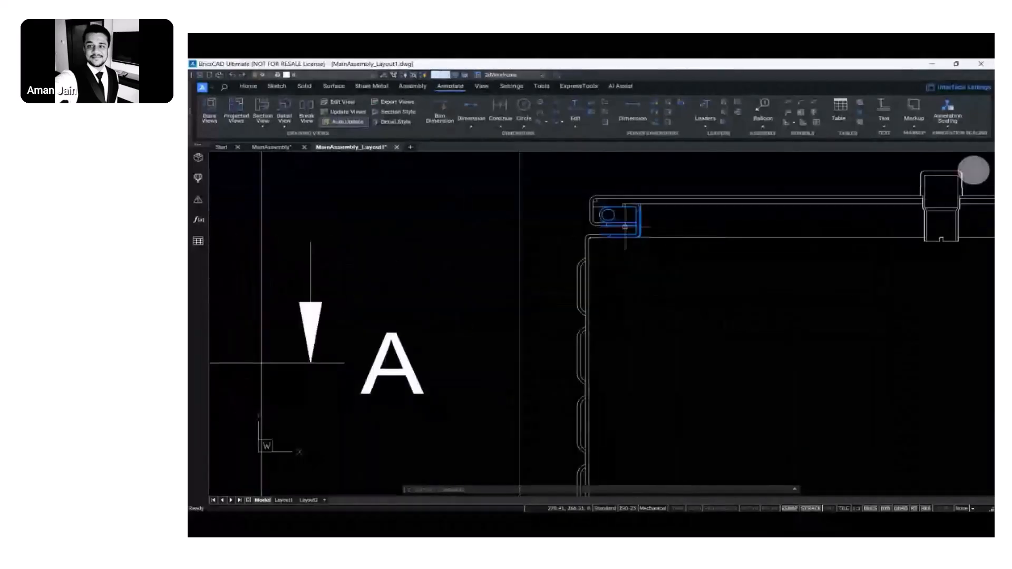
{"action": "scroll", "coordinate": [625, 227], "scroll_direction": "up", "scroll_amount": 5}
{"action": "scroll", "coordinate": [608, 253], "scroll_direction": "down", "scroll_amount": 8}
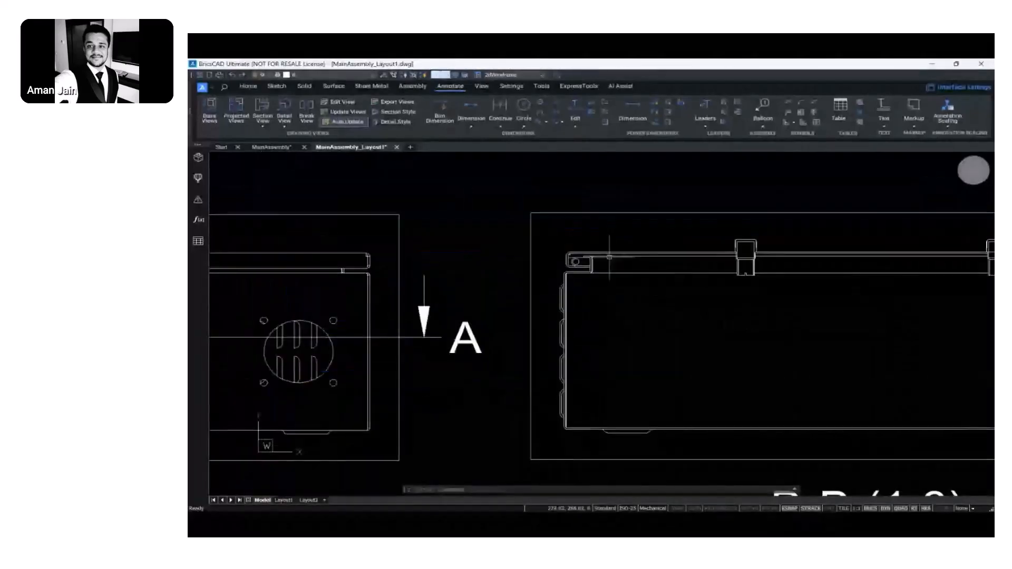
{"action": "scroll", "coordinate": [601, 254], "scroll_direction": "up", "scroll_amount": 10}
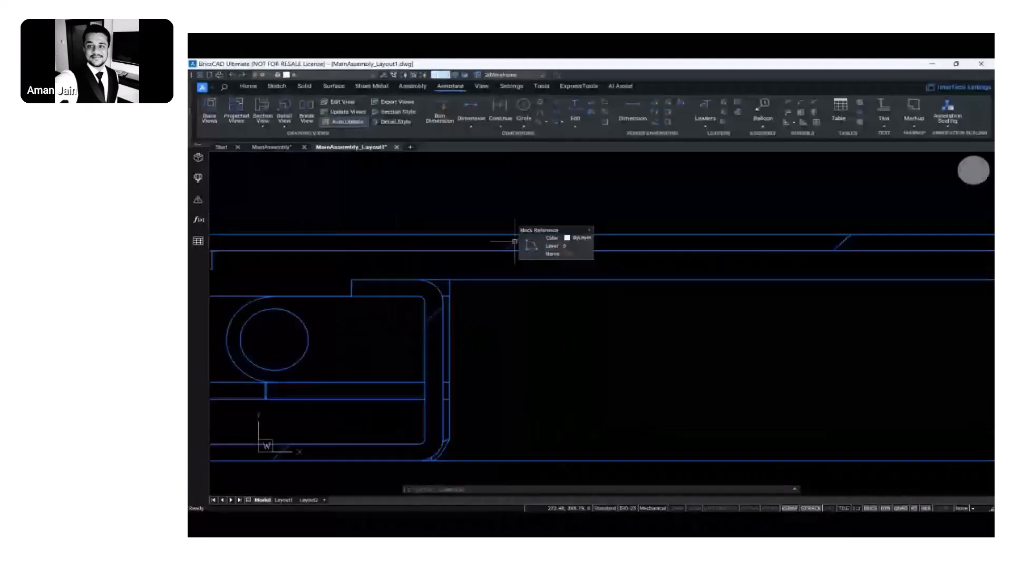
{"action": "scroll", "coordinate": [515, 243], "scroll_direction": "down", "scroll_amount": 10}
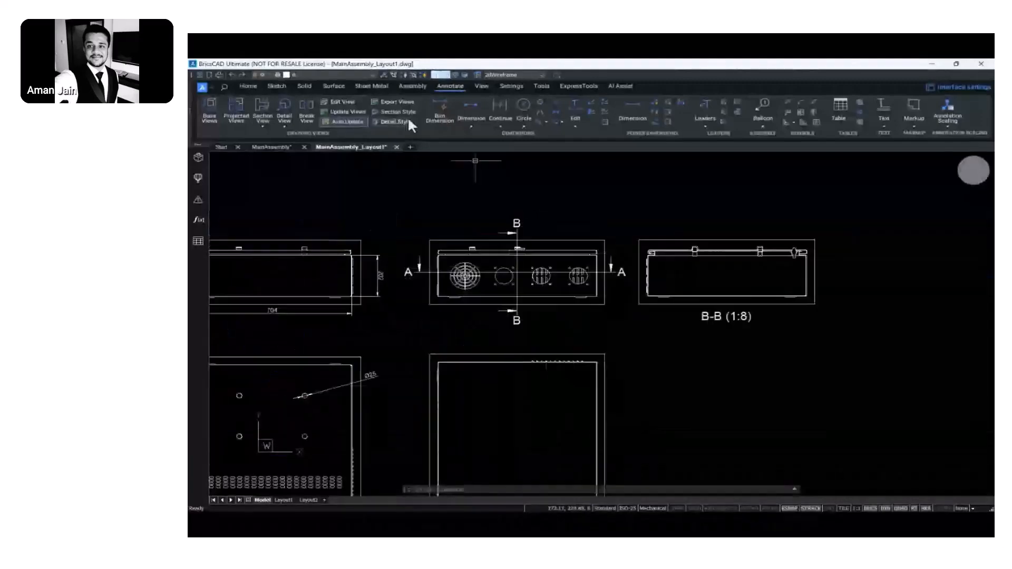
Set the BM_Visible layer's colour to cyan from the index colours
{"action": "left_click", "coordinate": [357, 76]}
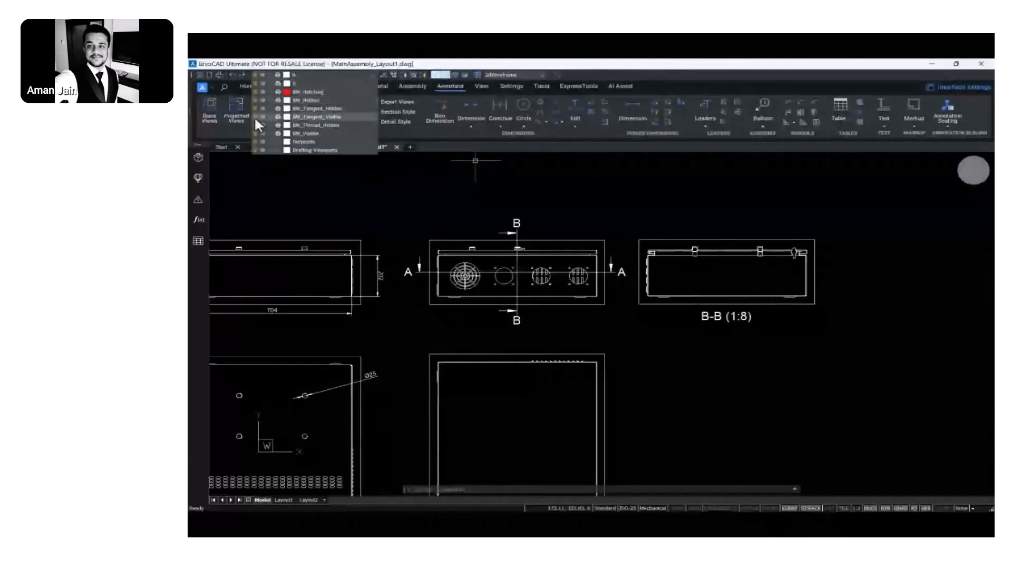
{"action": "left_click", "coordinate": [286, 134]}
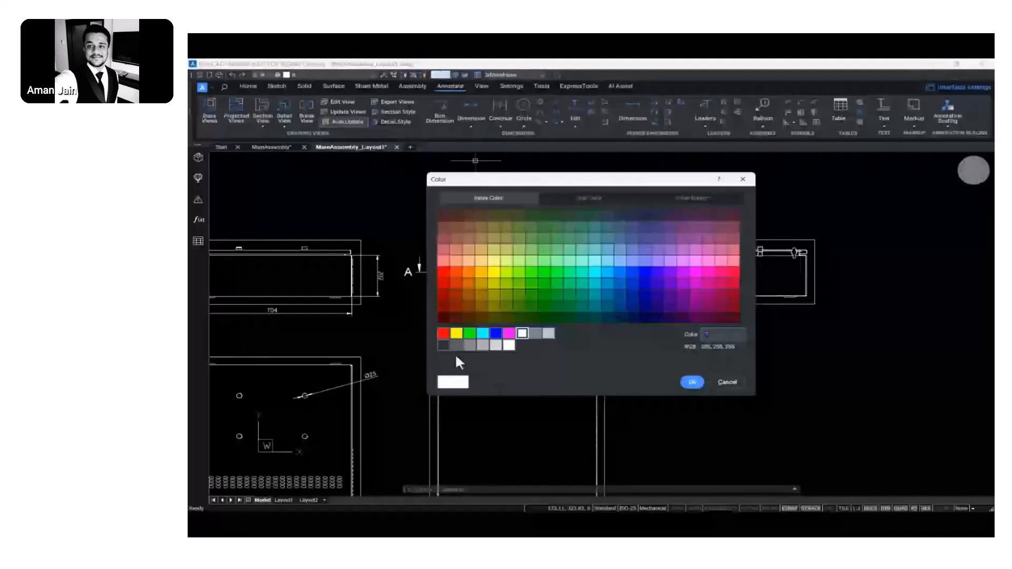
{"action": "left_click", "coordinate": [483, 333]}
{"action": "left_click", "coordinate": [695, 381]}
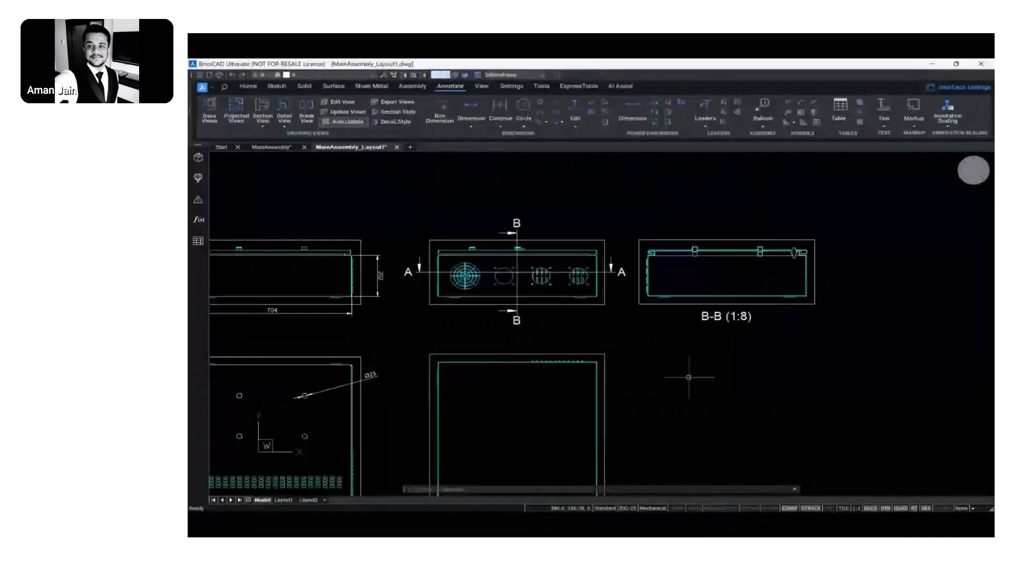
{"action": "scroll", "coordinate": [689, 377], "scroll_direction": "down", "scroll_amount": 3}
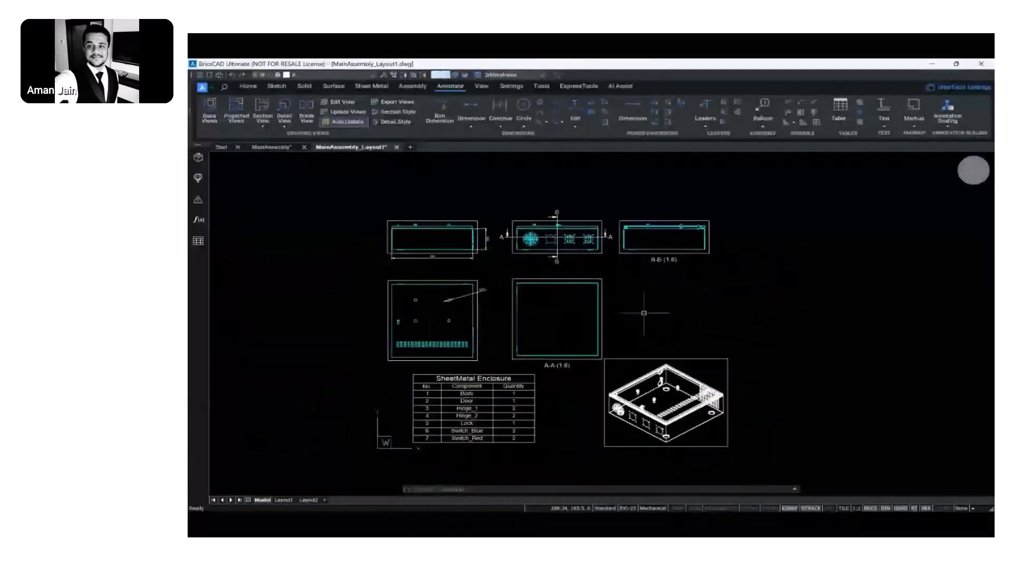
{"action": "scroll", "coordinate": [662, 348], "scroll_direction": "up", "scroll_amount": 2}
{"action": "middle_click", "coordinate": [660, 316]}
{"action": "middle_click", "coordinate": [660, 315]}
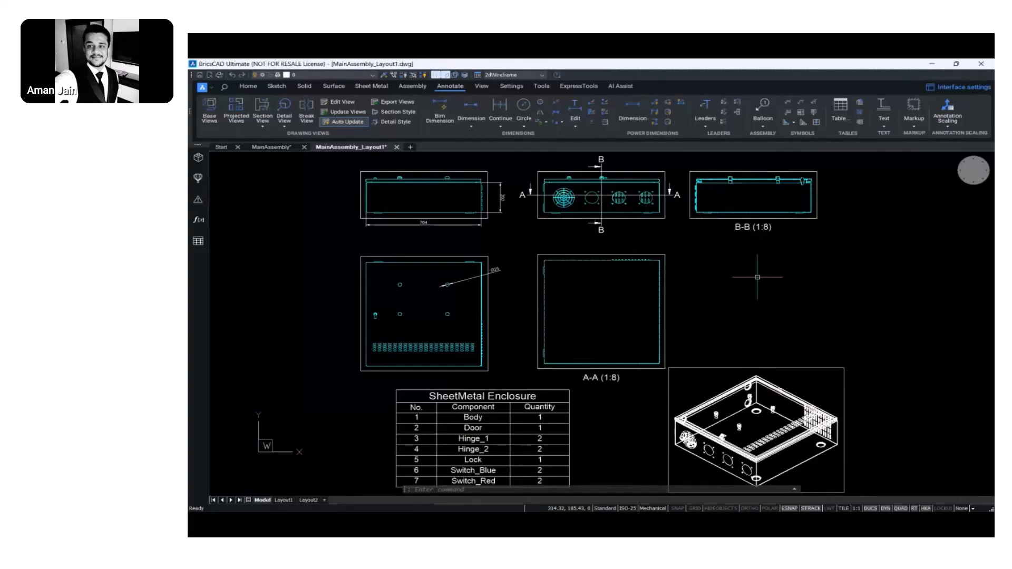
{"action": "key", "text": "Right"}
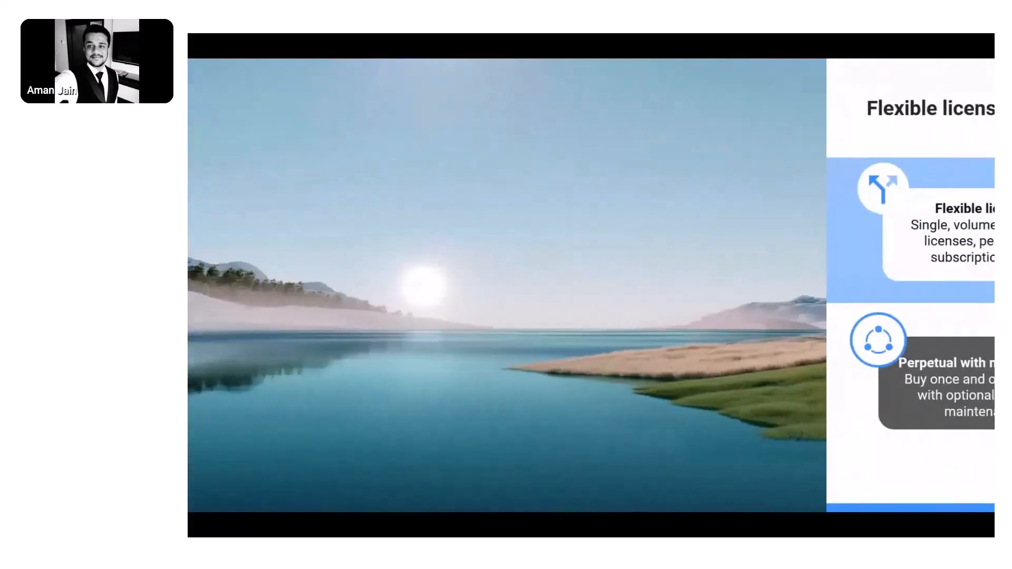